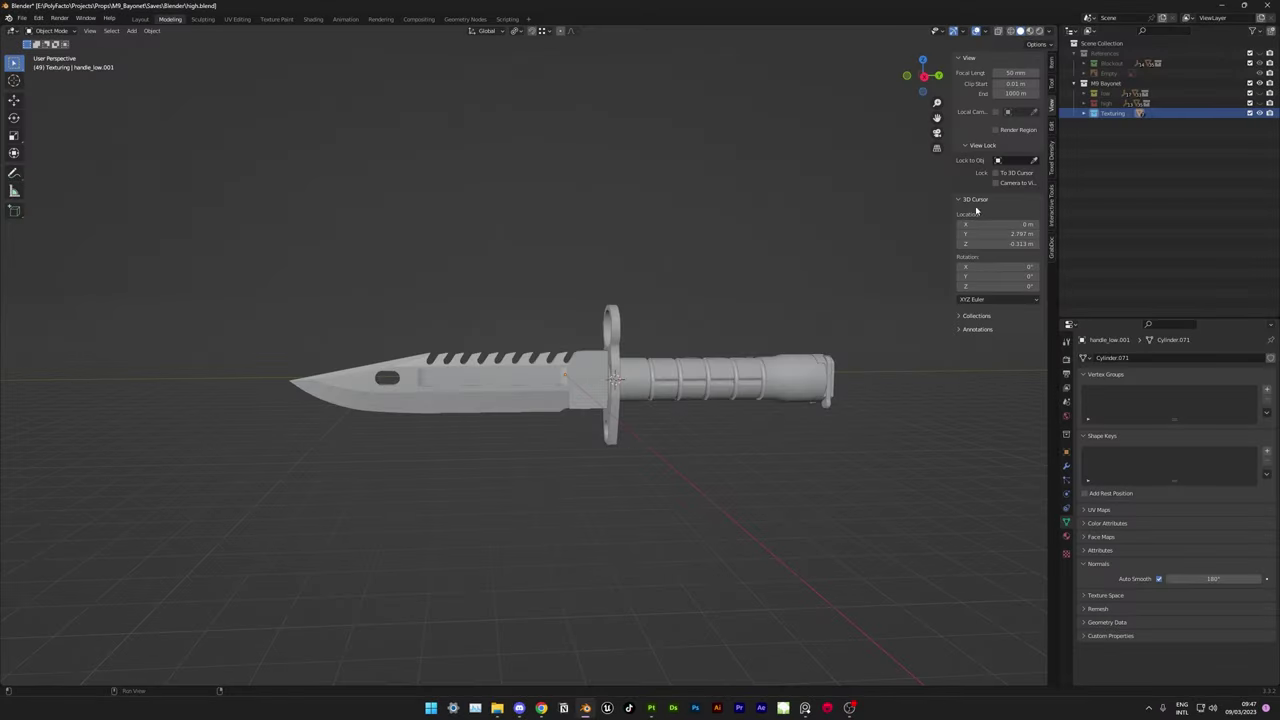
- Duplicate the handle, blade and end ring, moving the copies along Z and Y
{"action": "left_click", "coordinate": [727, 404]}
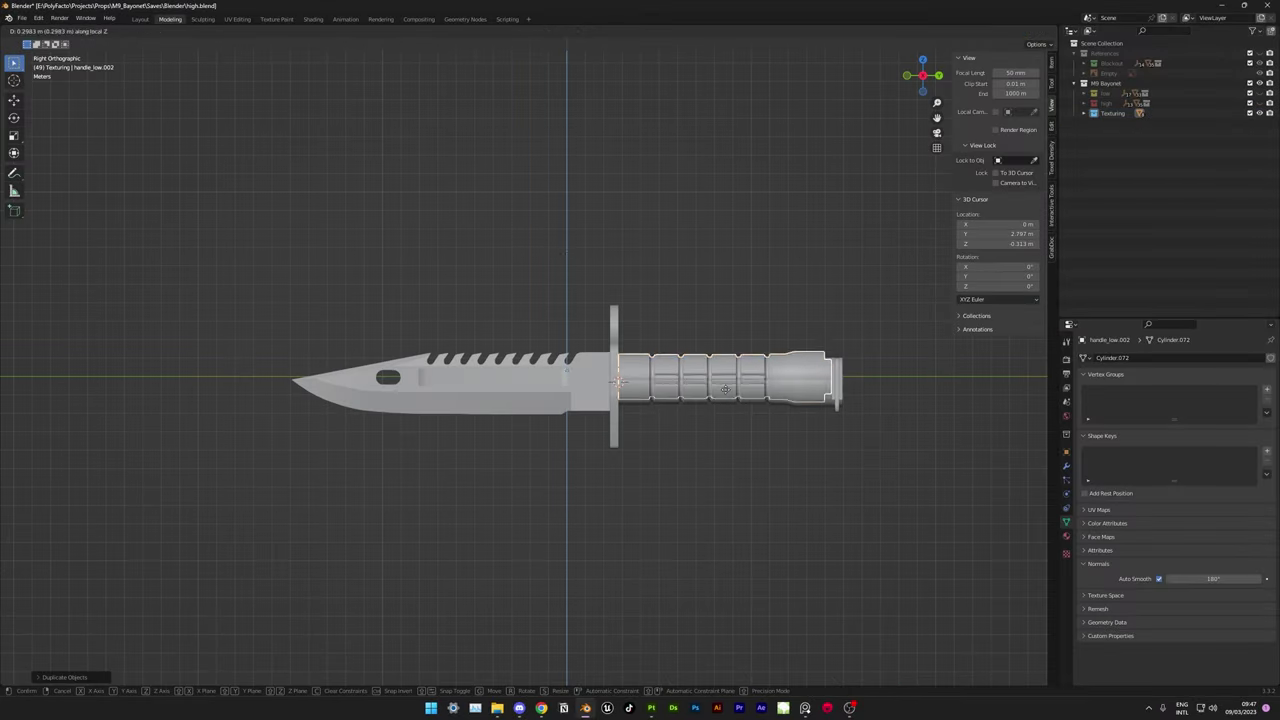
{"action": "left_click", "coordinate": [725, 165]}
{"action": "left_click", "coordinate": [608, 411]}
{"action": "key", "text": "shift+d"}
{"action": "key", "text": "z"}
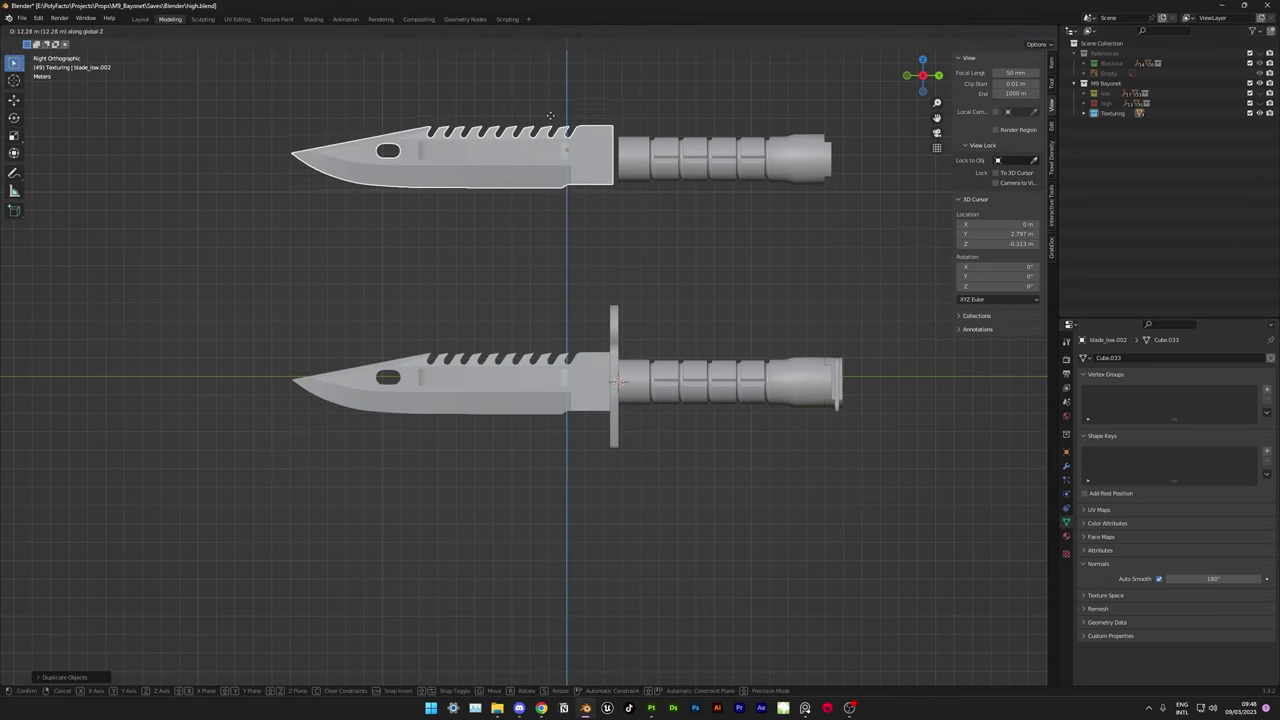
{"action": "key", "text": "y"}
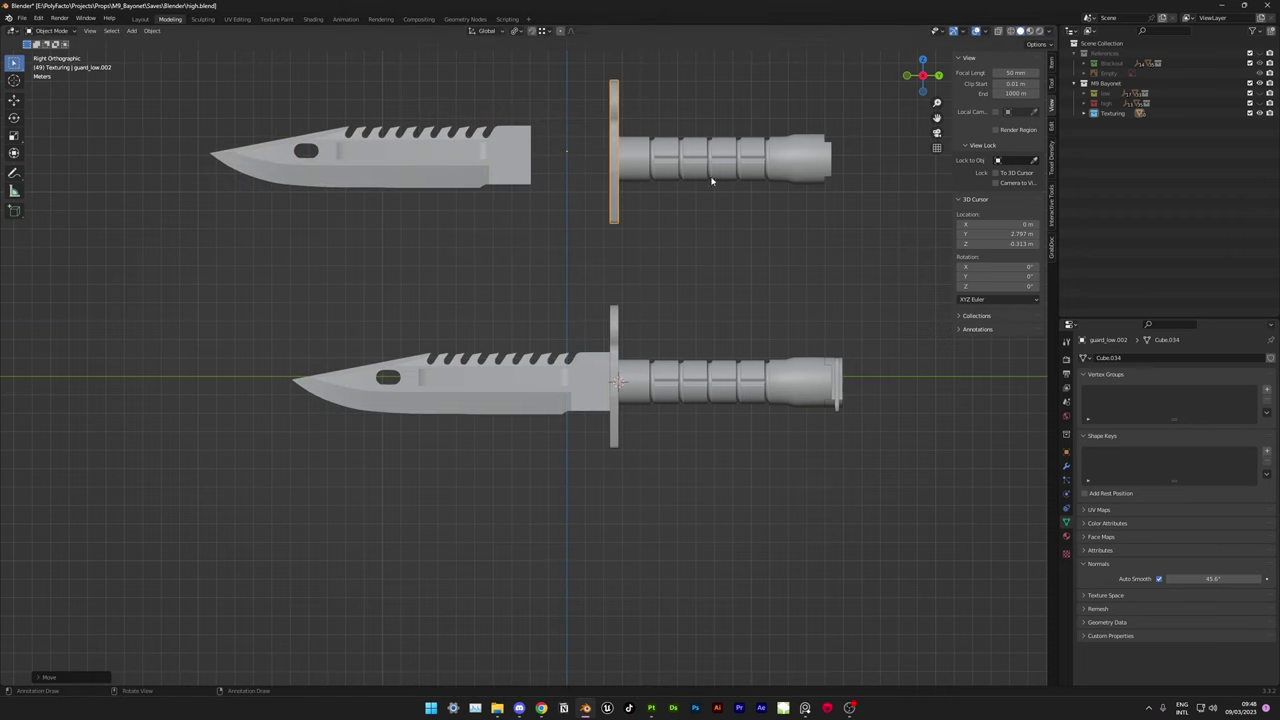
{"action": "key", "text": "alt+a"}
{"action": "scroll", "coordinate": [634, 131], "scroll_direction": "down", "scroll_amount": 2}
{"action": "scroll", "coordinate": [965, 365], "scroll_direction": "up", "scroll_amount": 4}
{"action": "scroll", "coordinate": [869, 407], "scroll_direction": "down", "scroll_amount": 3}
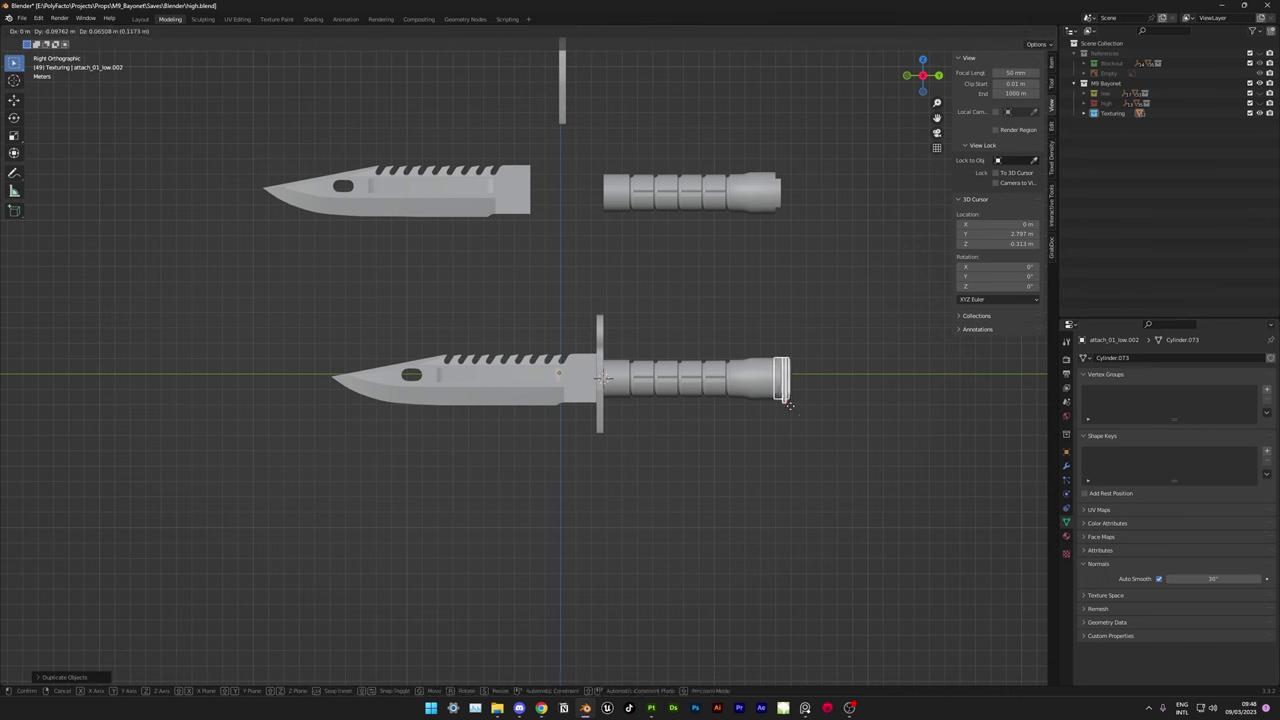
{"action": "key", "text": "shift+d"}
{"action": "scroll", "coordinate": [688, 405], "scroll_direction": "down", "scroll_amount": 2}
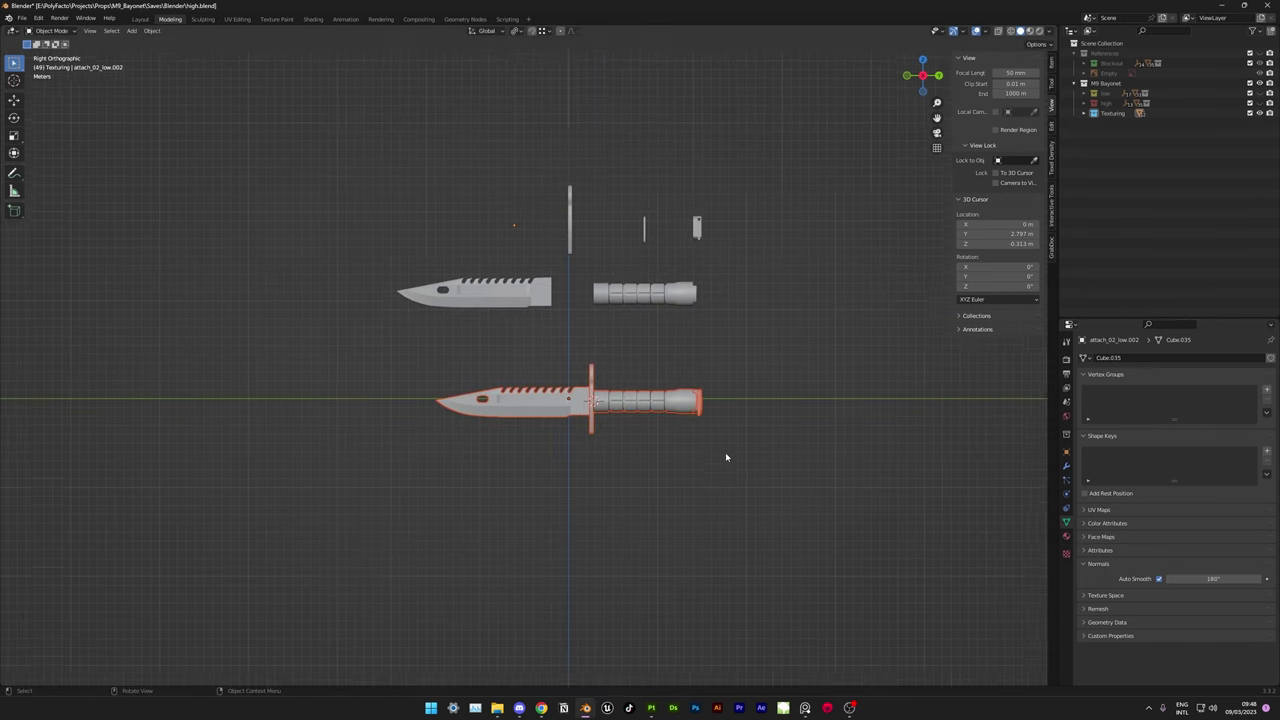
- Flip the assembled knife copy 180 degrees and move a knife copy down along Z
{"action": "key", "text": "s"}
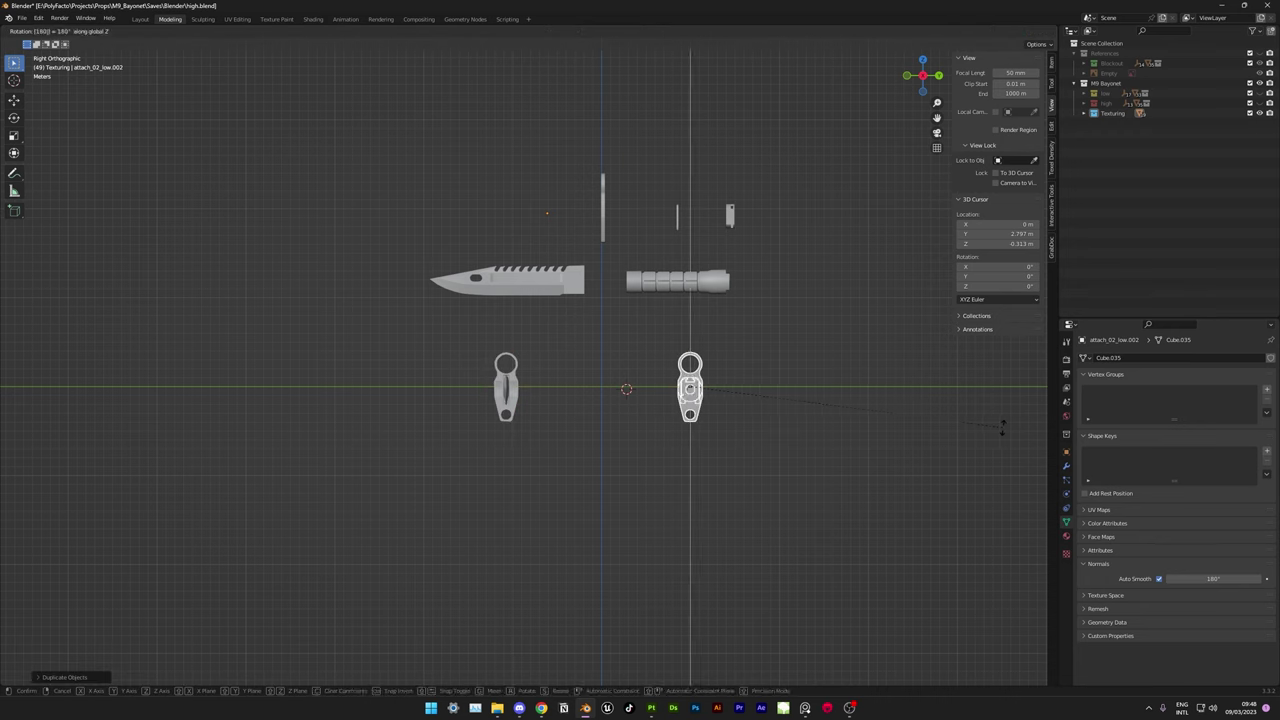
{"action": "middle_click_drag", "start_coordinate": [627, 425], "coordinate": [605, 403]}
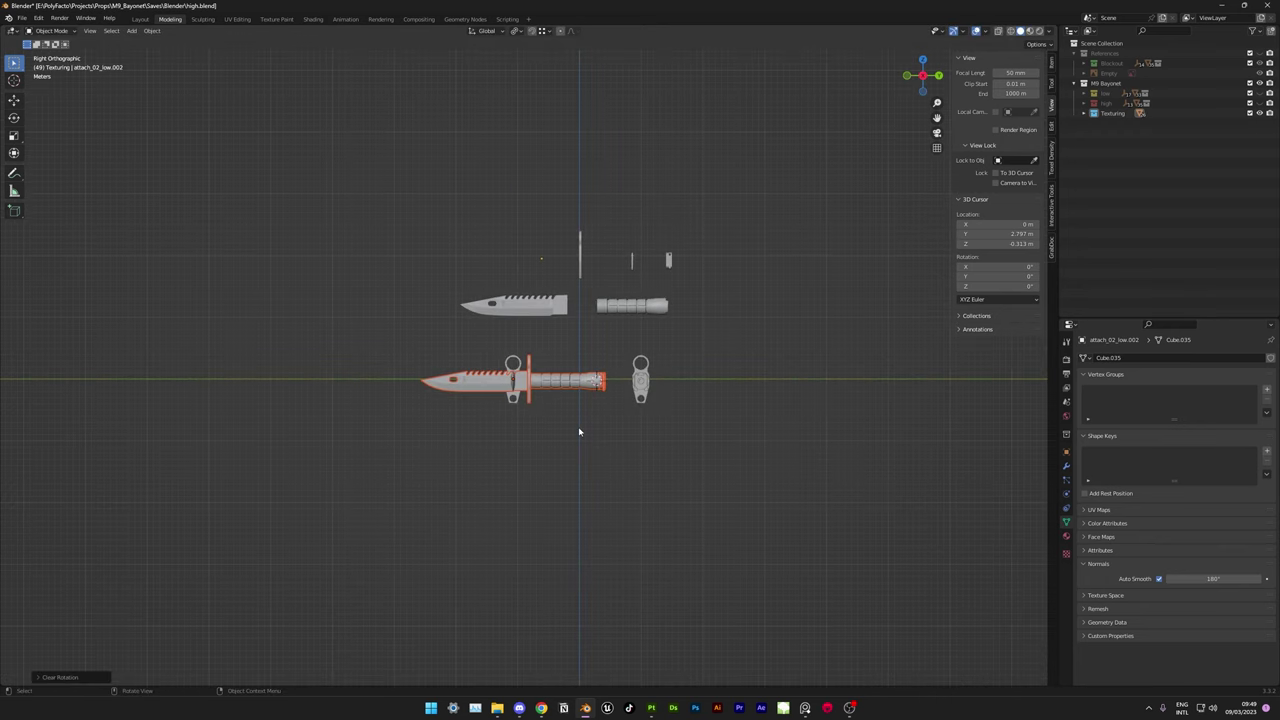
{"action": "key", "text": "g"}
{"action": "key", "text": "z"}
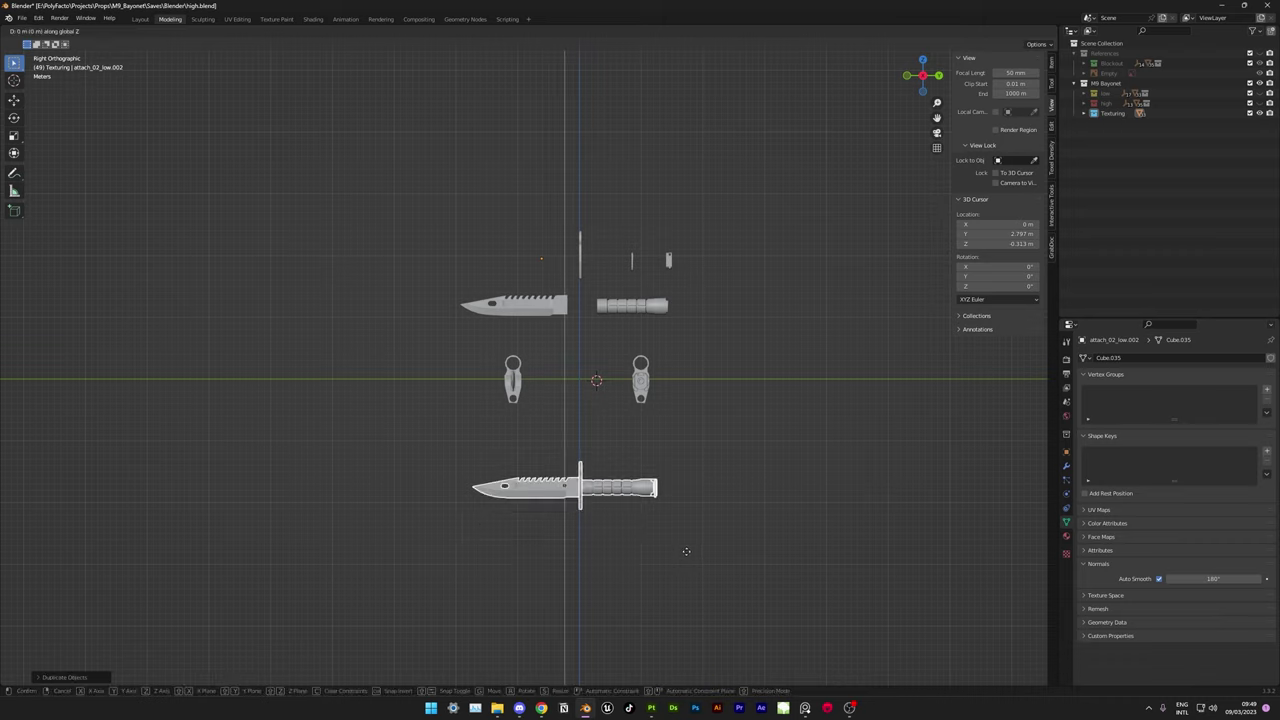
{"action": "left_click", "coordinate": [680, 614]}
{"action": "middle_click_drag", "start_coordinate": [680, 614], "coordinate": [537, 449]}
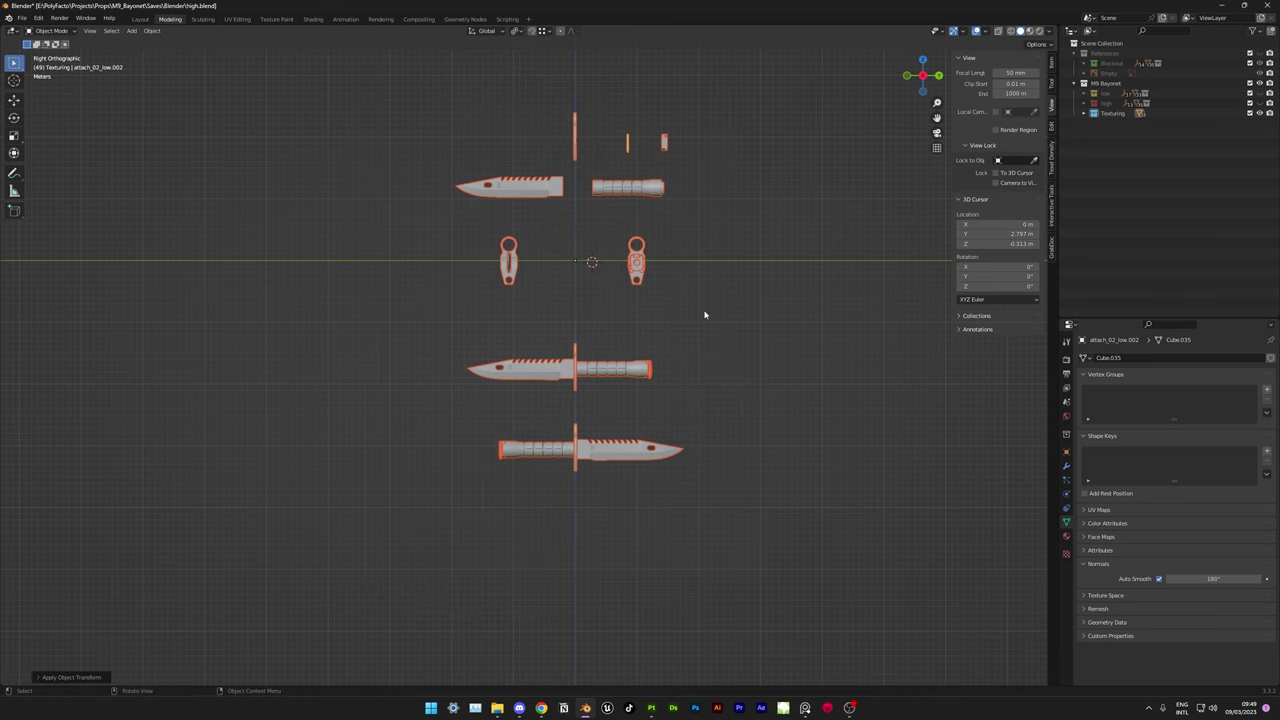
{"action": "middle_click_drag", "start_coordinate": [704, 315], "coordinate": [566, 280]}
- Export the scene as high.fbx
{"action": "left_click", "coordinate": [21, 18]}
{"action": "left_click", "coordinate": [150, 200]}
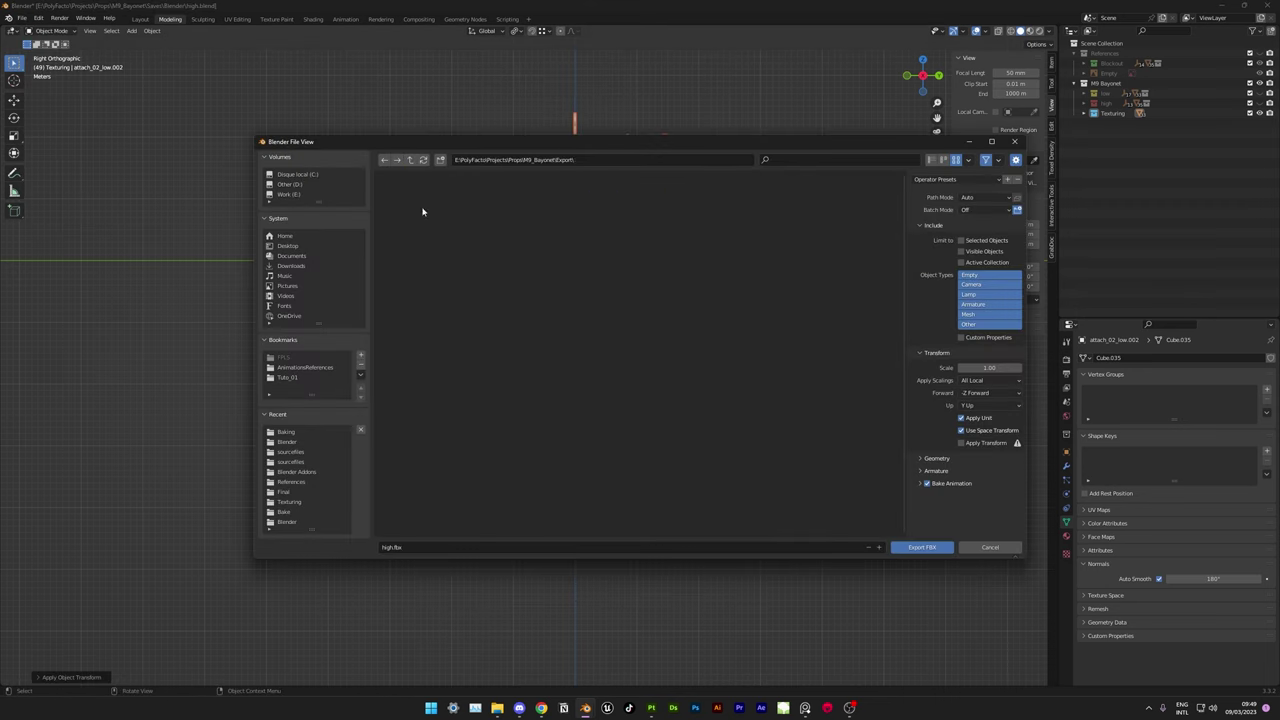
{"action": "left_click", "coordinate": [905, 547]}
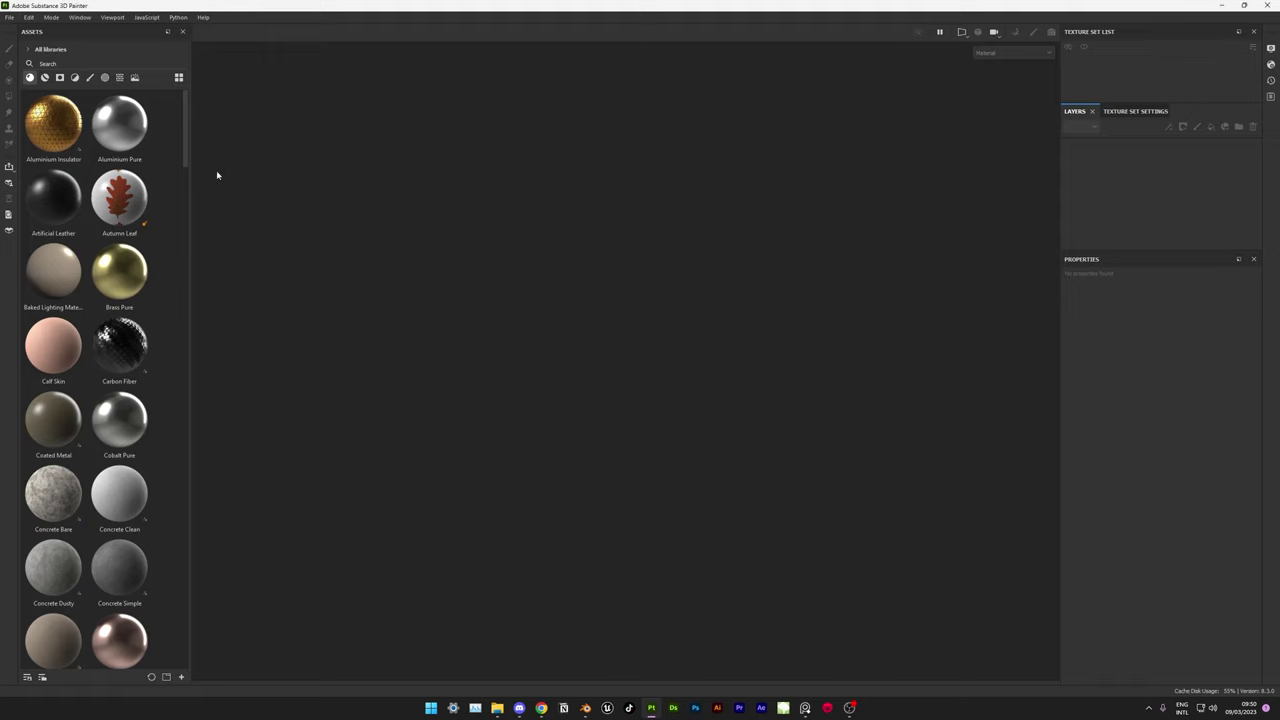
- Create a new project from the bayonet mesh and save it as m9_bayonet
{"action": "left_click", "coordinate": [736, 241]}
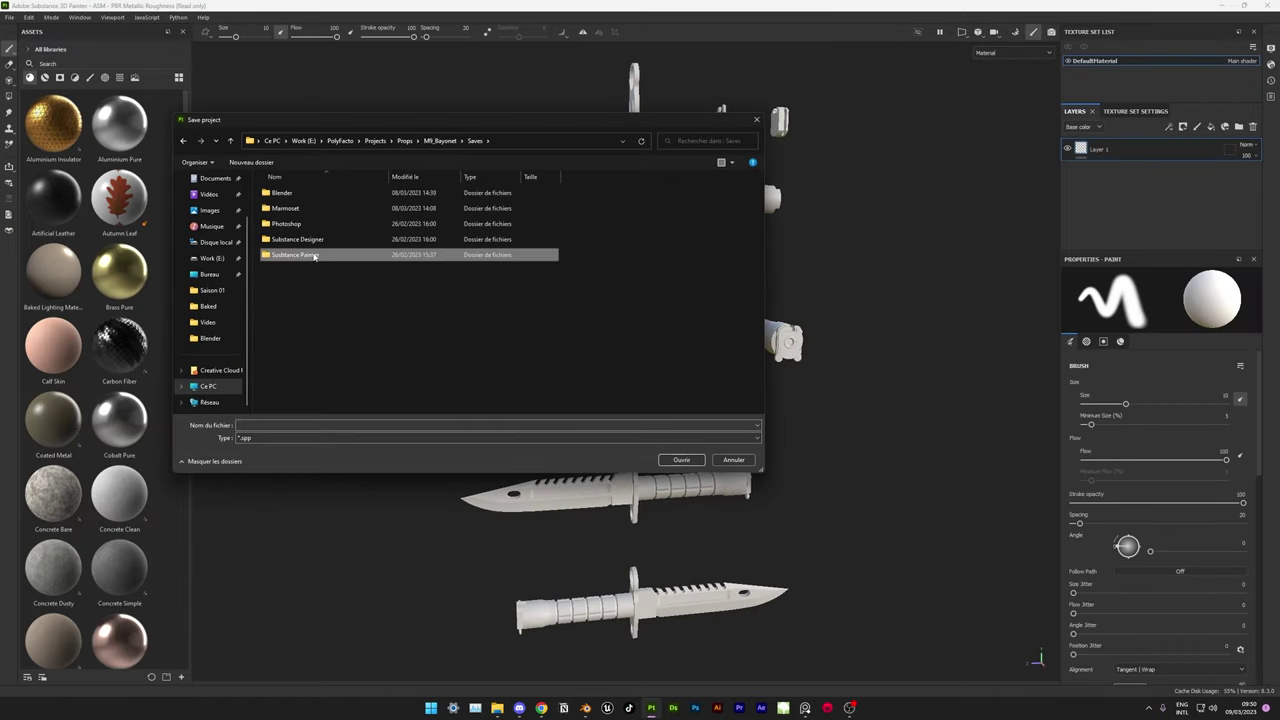
{"action": "type", "text": "m9_bayonet"}
{"action": "key", "text": "Return"}
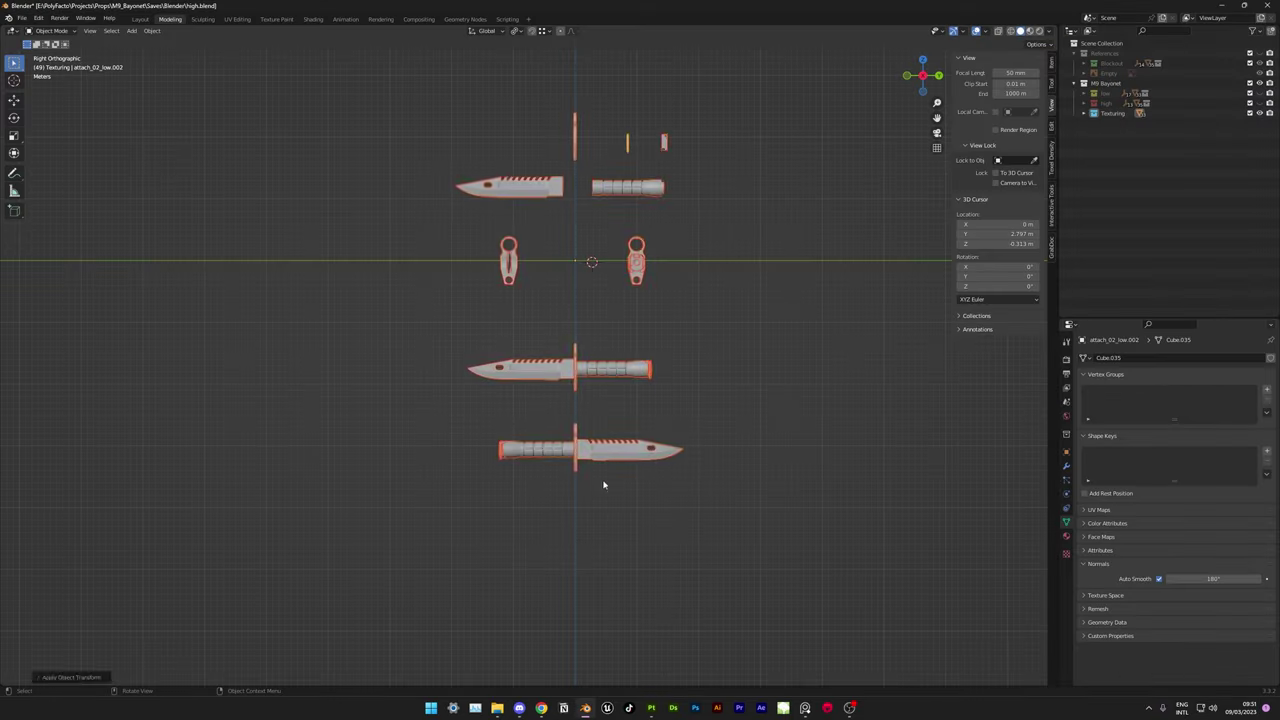
- Select the attachment piece and the first screw, and frame the screw in view
{"action": "middle_click_drag", "start_coordinate": [603, 485], "coordinate": [638, 440]}
{"action": "scroll", "coordinate": [638, 440], "scroll_direction": "up", "scroll_amount": 5}
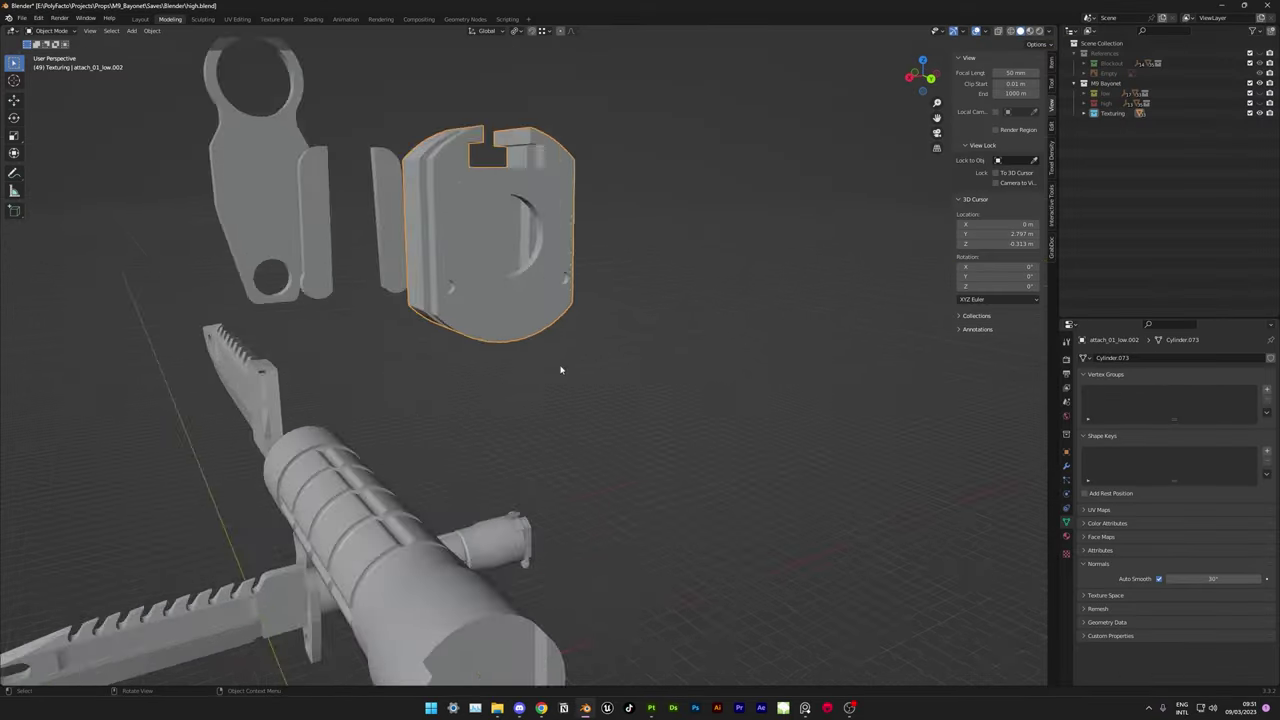
{"action": "mouse_move", "coordinate": [560, 366]}
{"action": "middle_mouse_down"}
{"action": "mouse_move", "coordinate": [418, 311]}
{"action": "mouse_move", "coordinate": [575, 330]}
{"action": "middle_mouse_up"}
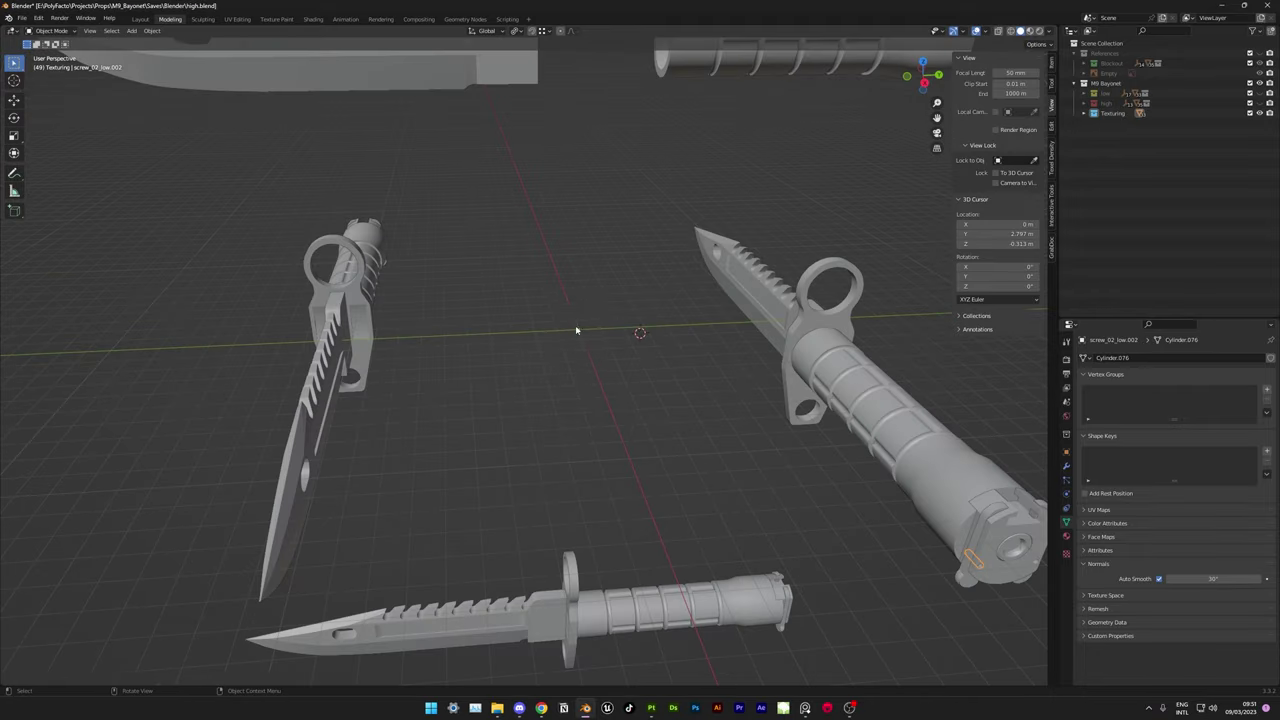
{"action": "left_click", "coordinate": [1122, 125]}
{"action": "scroll", "coordinate": [1165, 157], "scroll_direction": "down", "scroll_amount": 5}
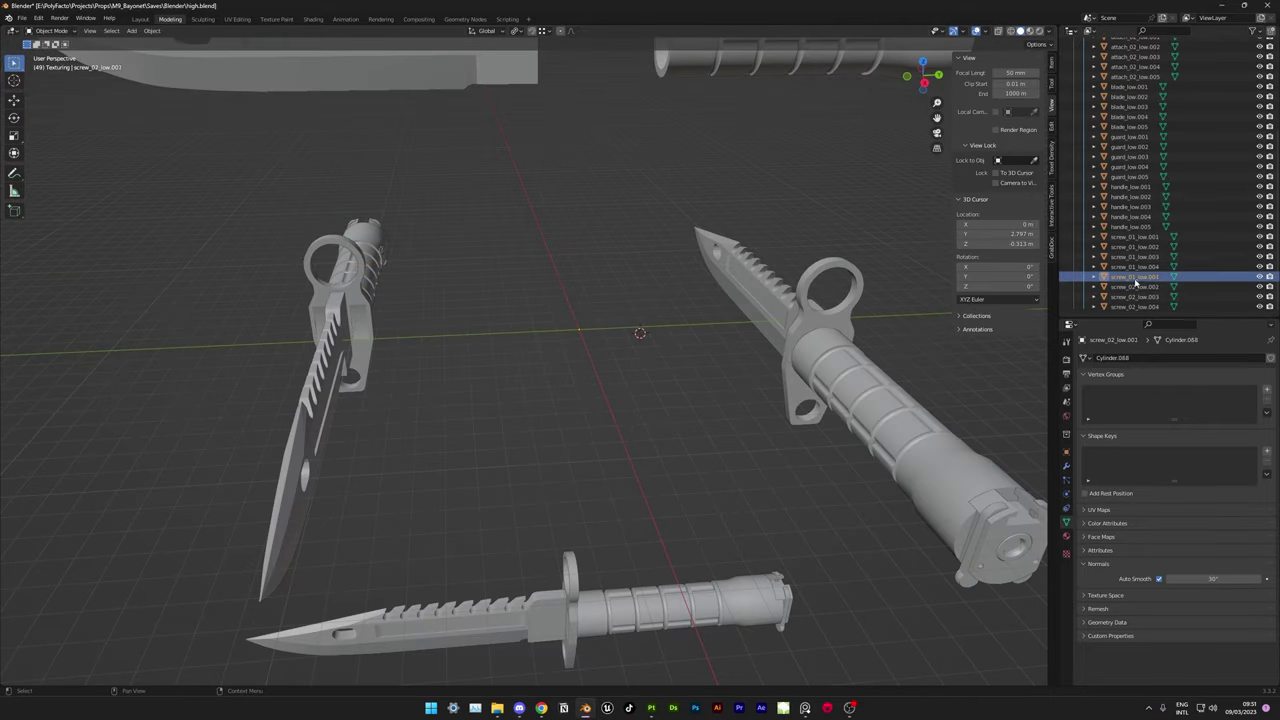
{"action": "left_click", "coordinate": [1135, 236]}
{"action": "key", "text": "KP_Decimal"}
{"action": "scroll", "coordinate": [661, 294], "scroll_direction": "down", "scroll_amount": 5}
{"action": "middle_click_drag", "start_coordinate": [652, 353], "coordinate": [733, 447]}
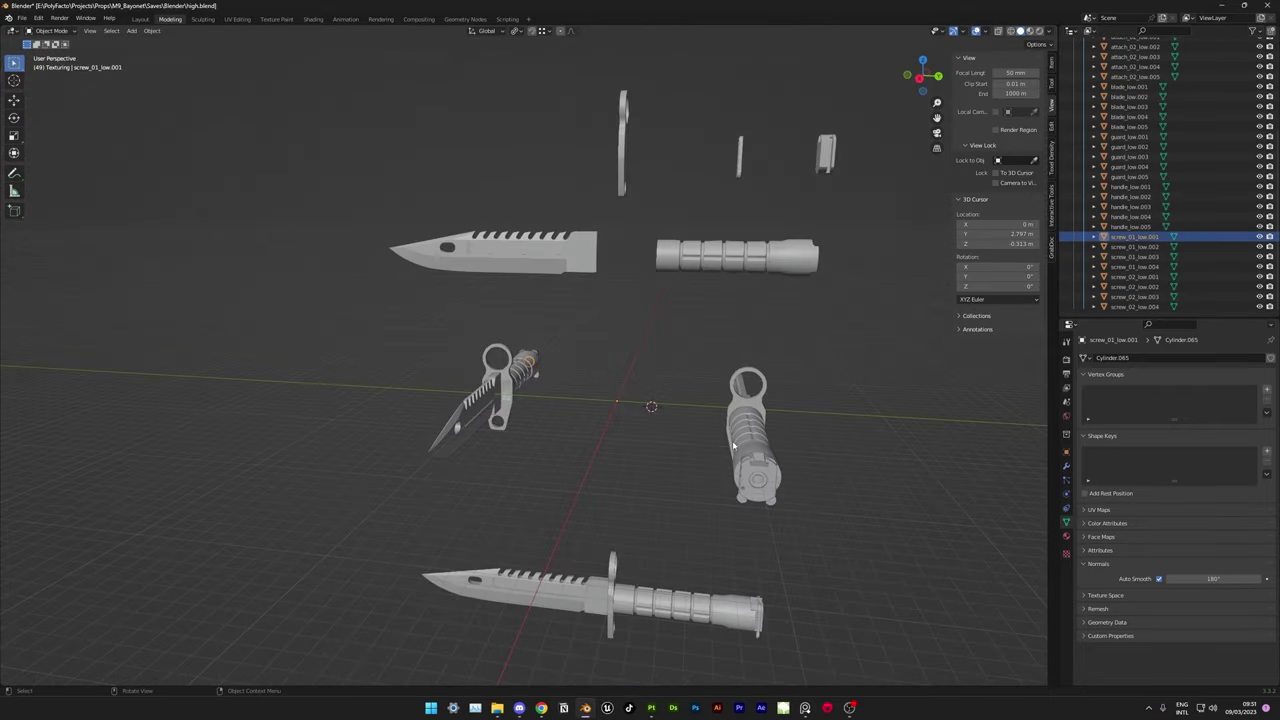
- Move the screw vertically along Z in Right Ortho view and recenter its origin
{"action": "left_click", "coordinate": [654, 483]}
{"action": "middle_click_drag", "start_coordinate": [654, 483], "coordinate": [693, 540]}
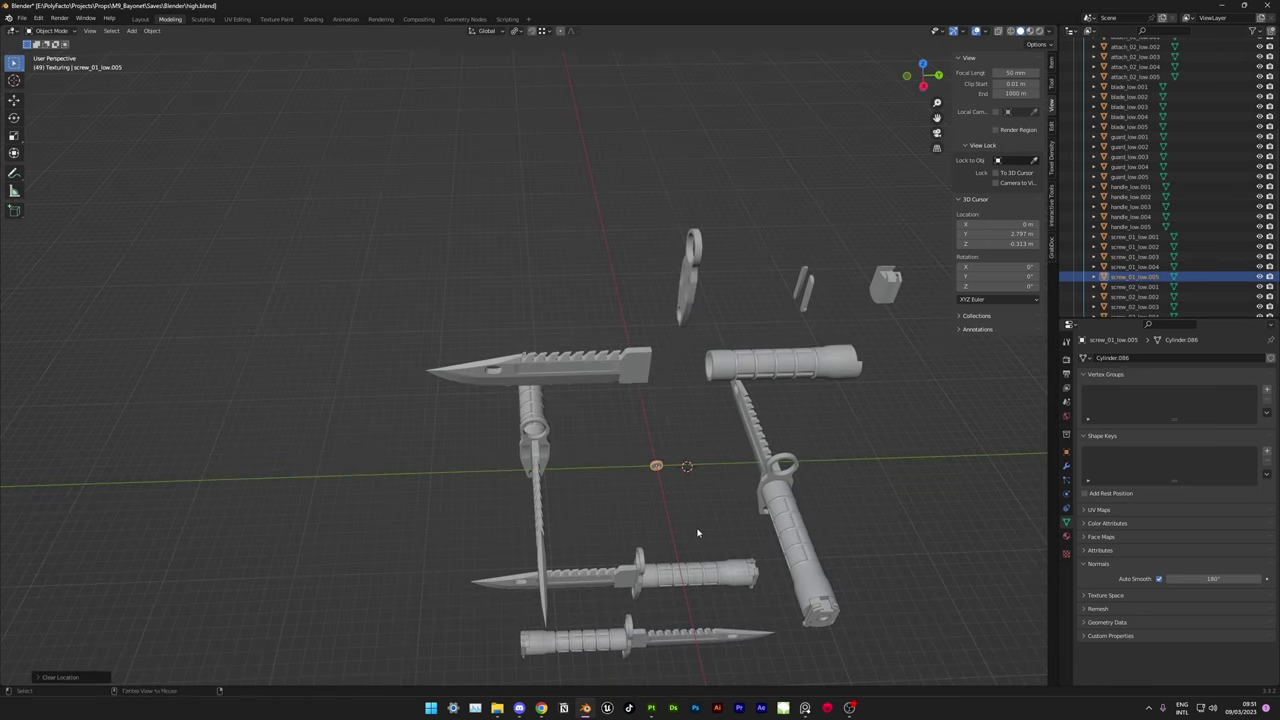
{"action": "key", "text": "KP_3"}
{"action": "key", "text": "g"}
{"action": "key", "text": "z"}
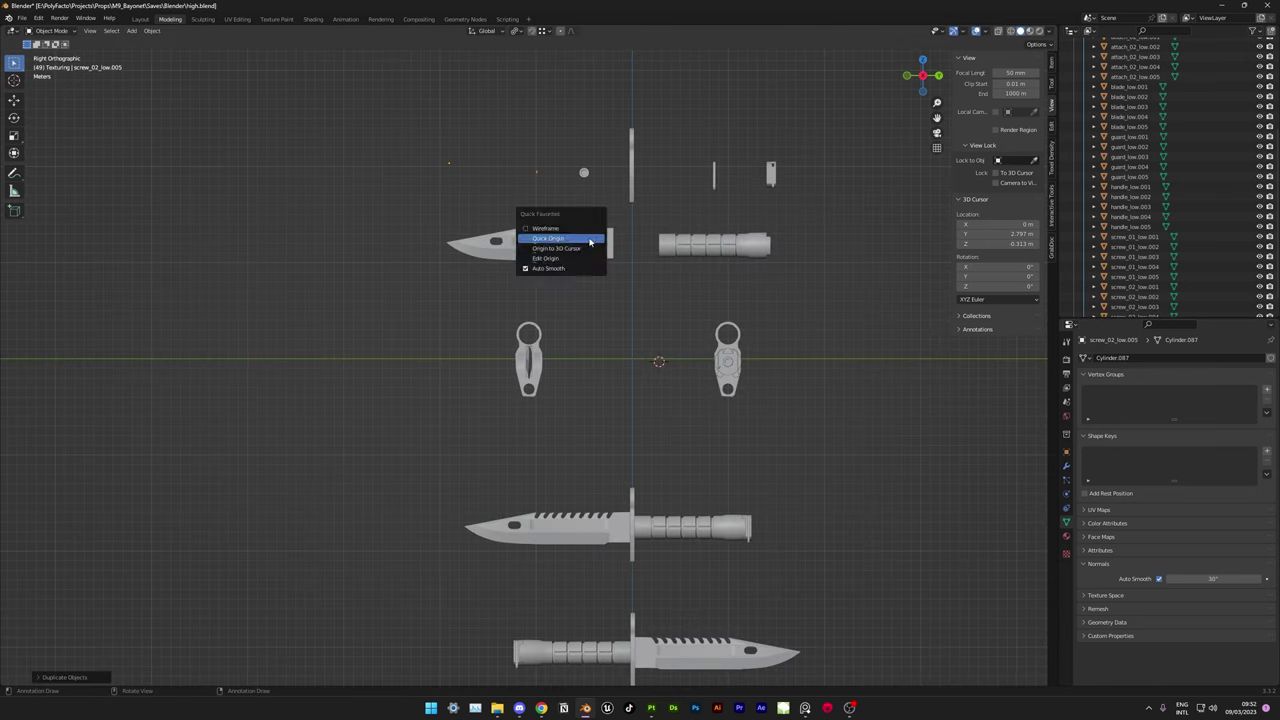
{"action": "left_click", "coordinate": [591, 242]}
{"action": "middle_click_drag", "start_coordinate": [591, 242], "coordinate": [703, 434]}
{"action": "key", "text": "KP_3"}
{"action": "scroll", "coordinate": [703, 434], "scroll_direction": "up", "scroll_amount": 4}
{"action": "key", "text": "g"}
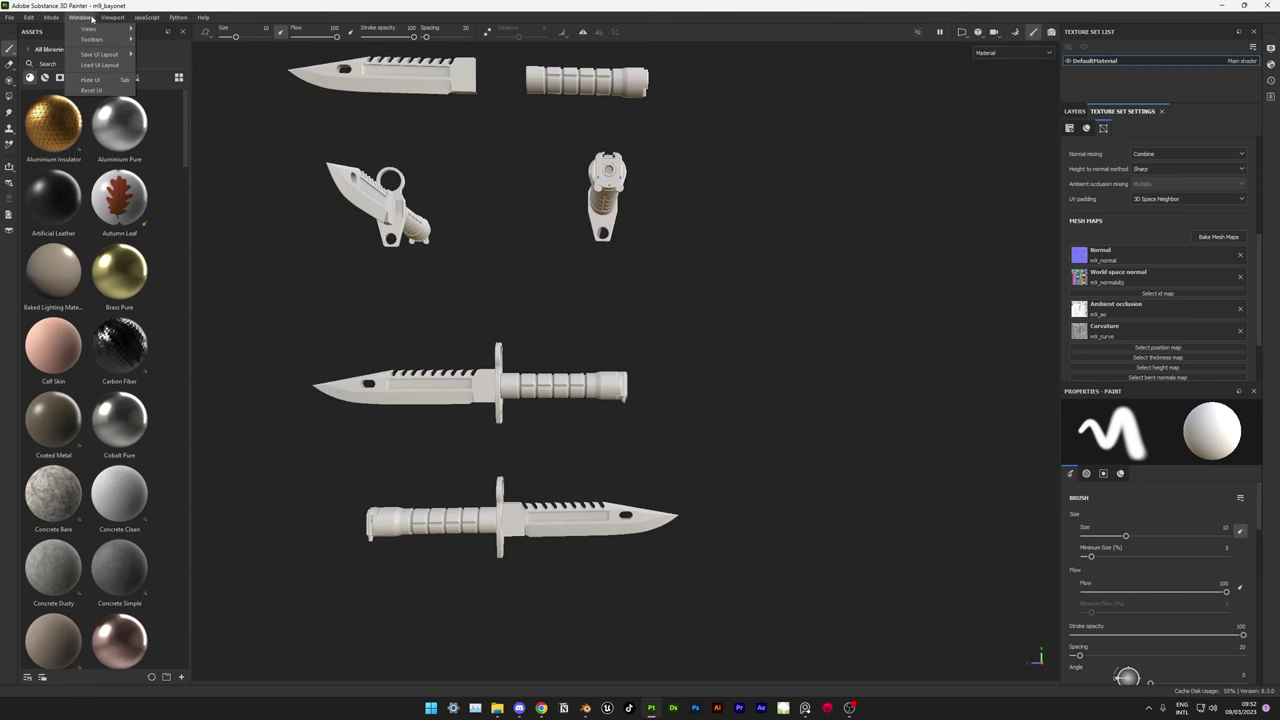
- Reimport the updated bayonet FBX through Project Configuration
{"action": "mouse_move", "coordinate": [400, 250]}
{"action": "left_mouse_down", "text": "alt"}
{"action": "mouse_move", "coordinate": [543, 337]}
{"action": "mouse_move", "coordinate": [278, 158]}
{"action": "left_mouse_up", "text": "alt"}
{"action": "scroll", "coordinate": [543, 171], "scroll_direction": "up", "scroll_amount": 5}
{"action": "left_click", "coordinate": [55, 62]}
{"action": "key", "text": "Escape"}
{"action": "left_click", "coordinate": [30, 18]}
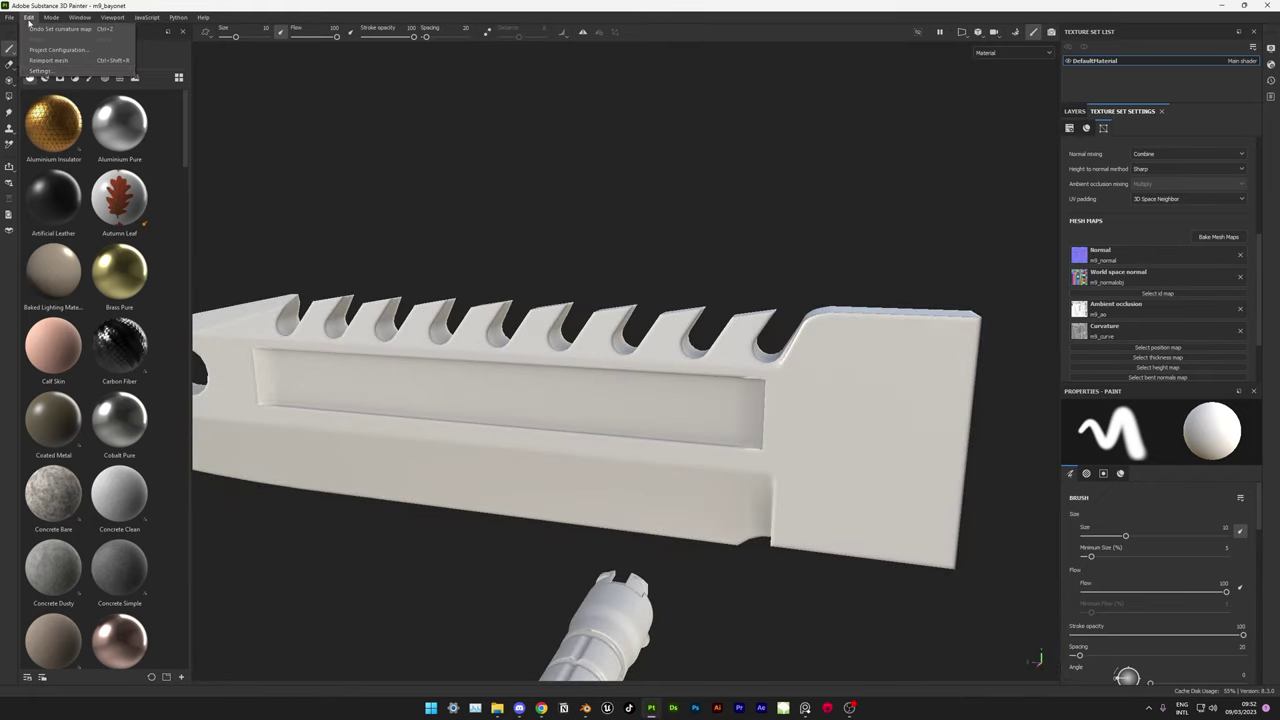
{"action": "left_click", "coordinate": [30, 18]}
{"action": "left_click", "coordinate": [55, 62]}
{"action": "left_click", "coordinate": [674, 437]}
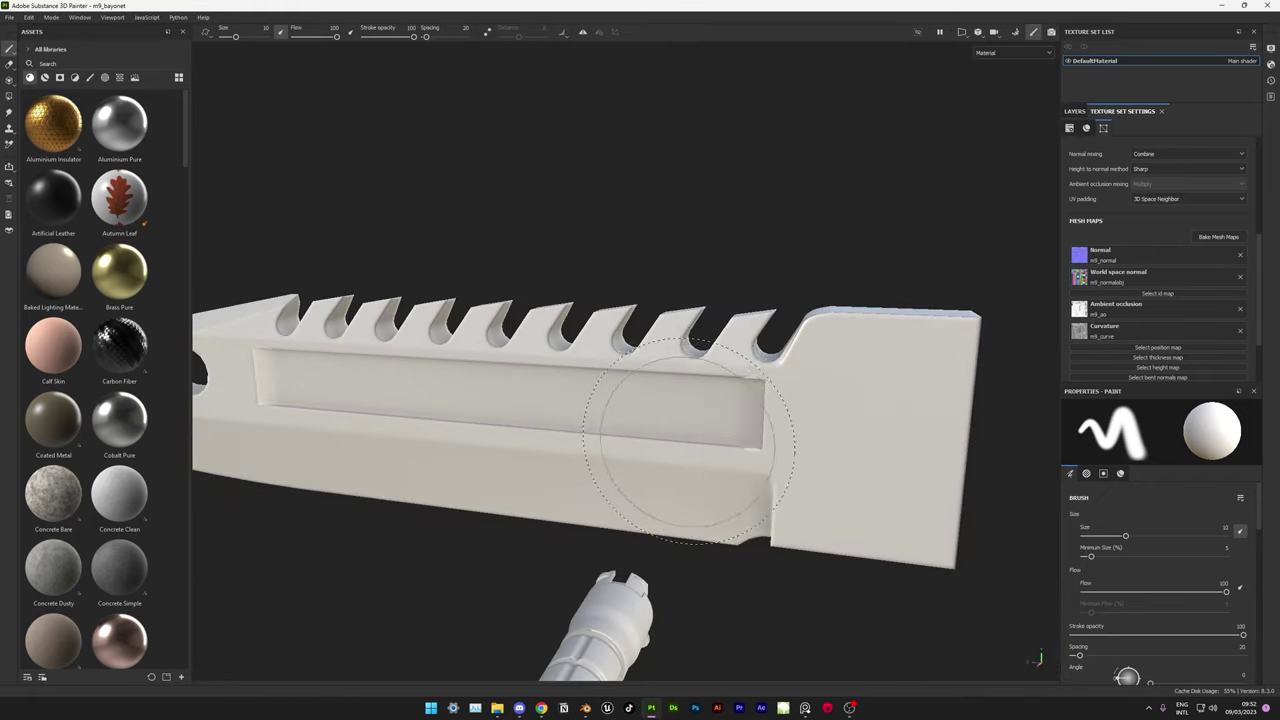
- Orbit and zoom around the knife to inspect the serrated blade end-on and from the side
{"action": "scroll", "coordinate": [585, 425], "scroll_direction": "up", "scroll_amount": 3}
{"action": "mouse_move", "coordinate": [591, 437]}
{"action": "left_mouse_down", "text": "alt"}
{"action": "mouse_move", "coordinate": [646, 410]}
{"action": "mouse_move", "coordinate": [740, 480]}
{"action": "mouse_move", "coordinate": [714, 400]}
{"action": "mouse_move", "coordinate": [460, 270]}
{"action": "mouse_move", "coordinate": [1020, 465]}
{"action": "mouse_move", "coordinate": [700, 400]}
{"action": "left_mouse_up", "text": "alt"}
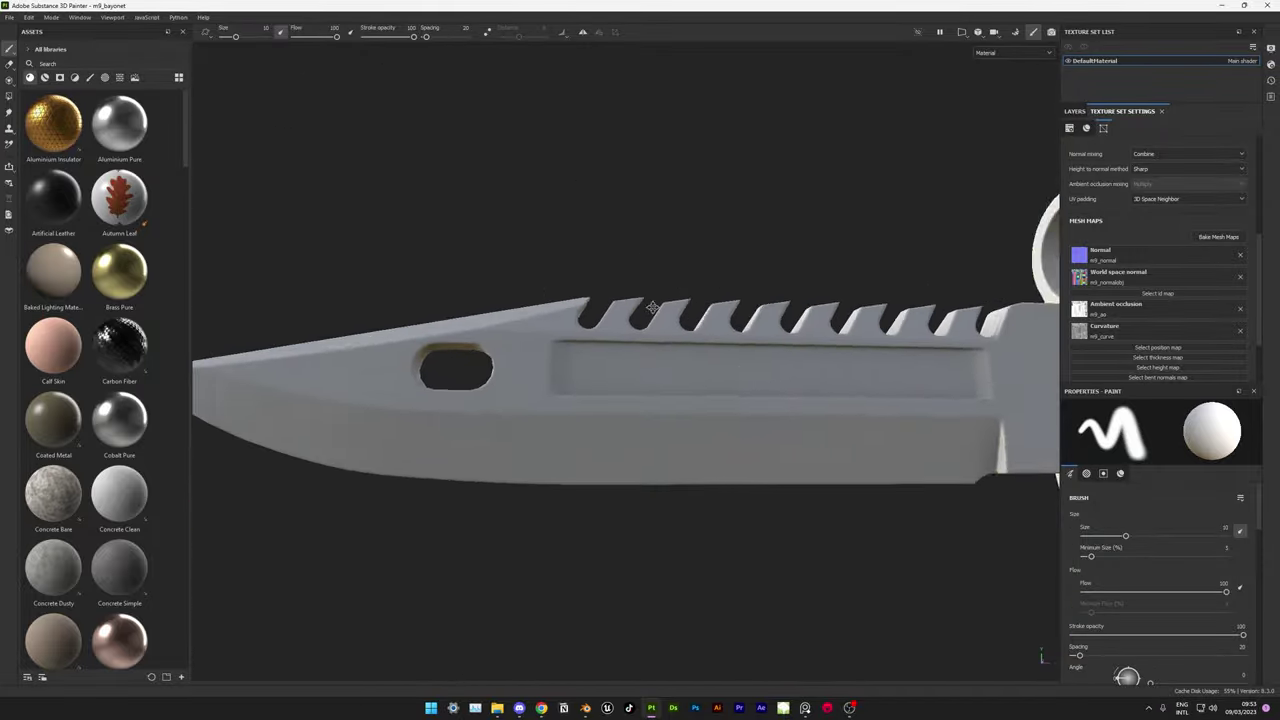
{"action": "scroll", "coordinate": [700, 400], "scroll_direction": "up", "scroll_amount": 5}
{"action": "scroll", "coordinate": [757, 374], "scroll_direction": "down", "scroll_amount": 5}
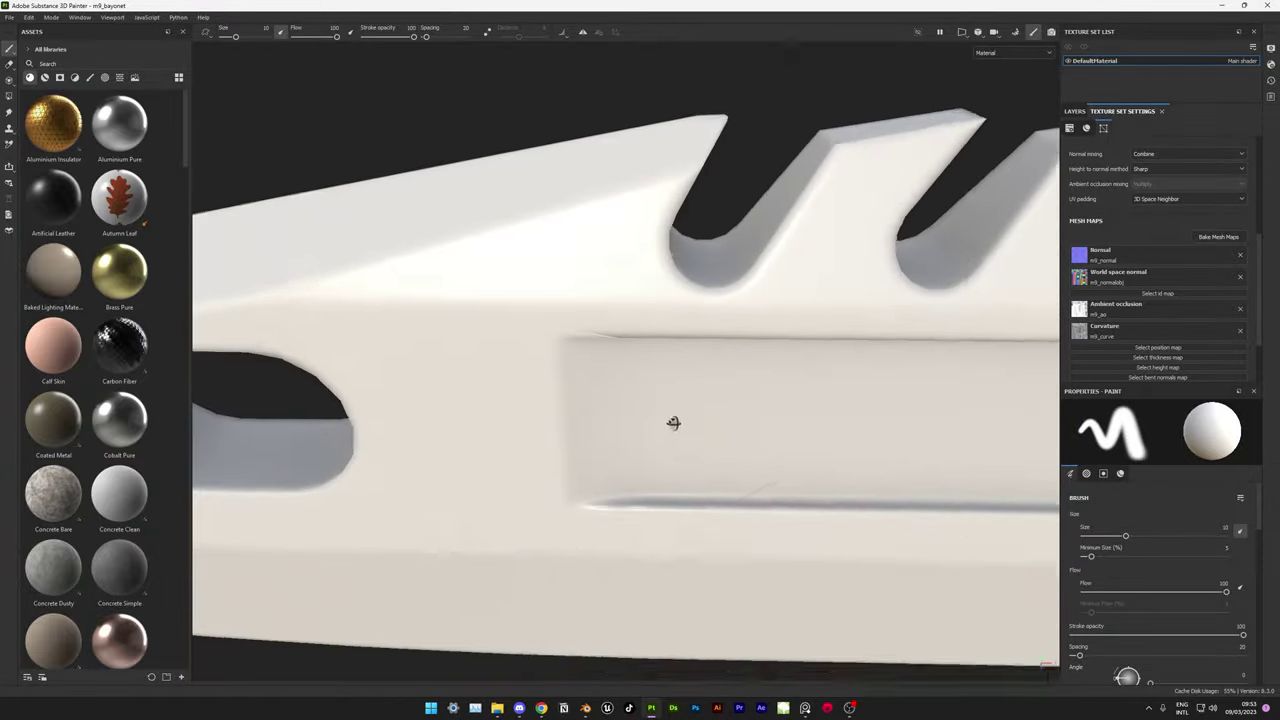
{"action": "mouse_move", "coordinate": [671, 423]}
{"action": "left_mouse_down", "text": "alt"}
{"action": "mouse_move", "coordinate": [337, 414]}
{"action": "mouse_move", "coordinate": [760, 372]}
{"action": "mouse_move", "coordinate": [757, 115]}
{"action": "left_mouse_up", "text": "alt"}
{"action": "scroll", "coordinate": [760, 372], "scroll_direction": "down", "scroll_amount": 5}
{"action": "scroll", "coordinate": [780, 409], "scroll_direction": "up", "scroll_amount": 5}
{"action": "scroll", "coordinate": [757, 414], "scroll_direction": "down", "scroll_amount": 5}
{"action": "left_click_drag", "start_coordinate": [757, 414], "coordinate": [713, 500], "text": "alt"}
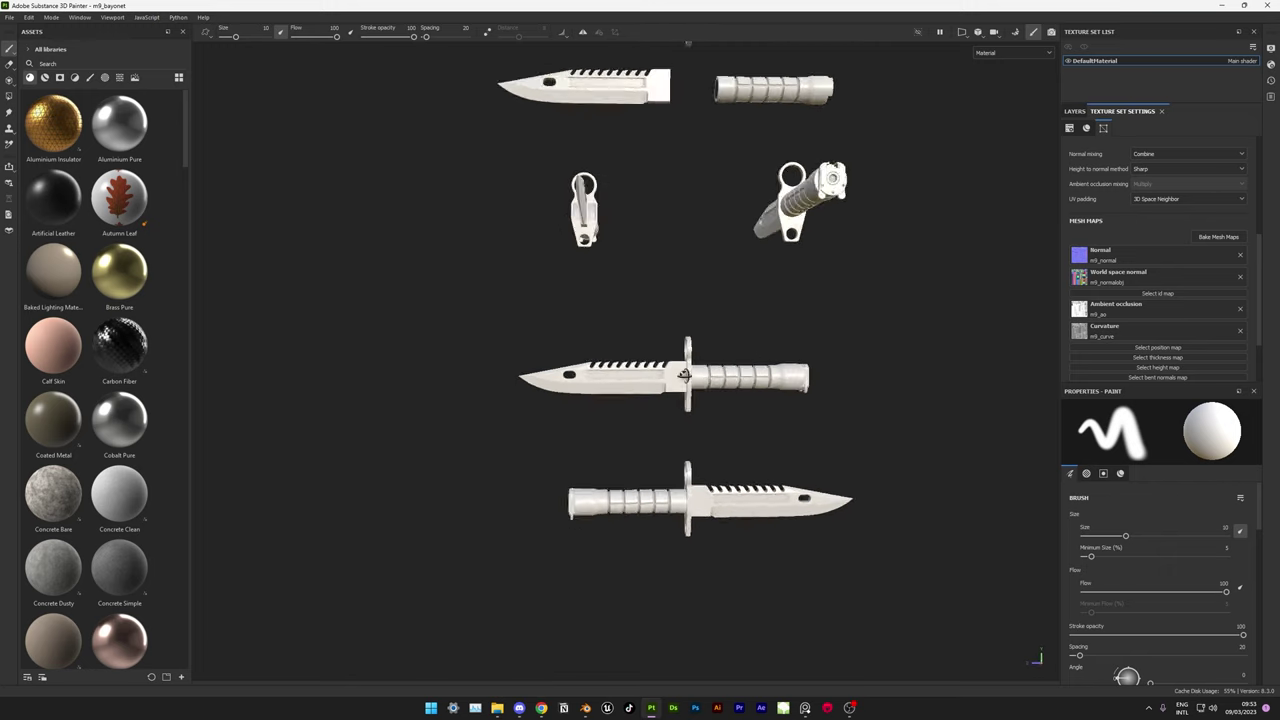
{"action": "scroll", "coordinate": [713, 551], "scroll_direction": "up", "scroll_amount": 5}
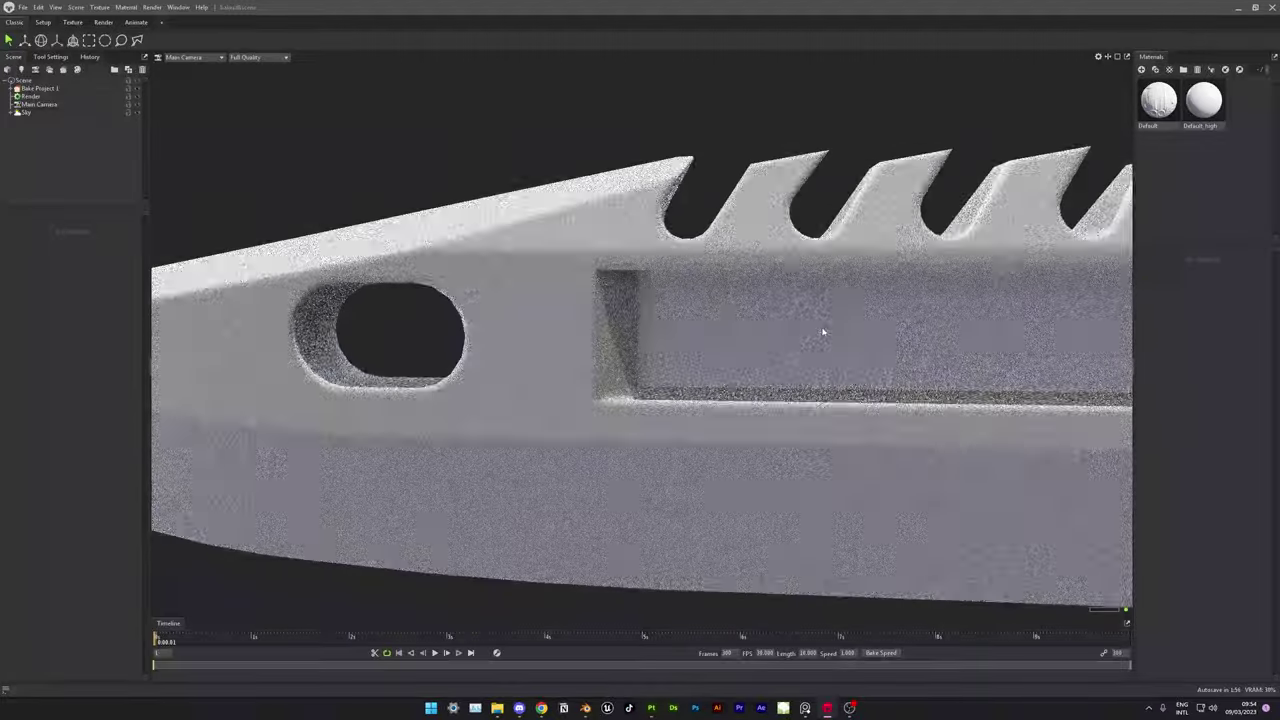
- Select Bake Project 1's blade Low group and raise its cage Max Offset to about 2.8
{"action": "scroll", "coordinate": [790, 355], "scroll_direction": "down", "scroll_amount": 3}
{"action": "left_click", "coordinate": [30, 96]}
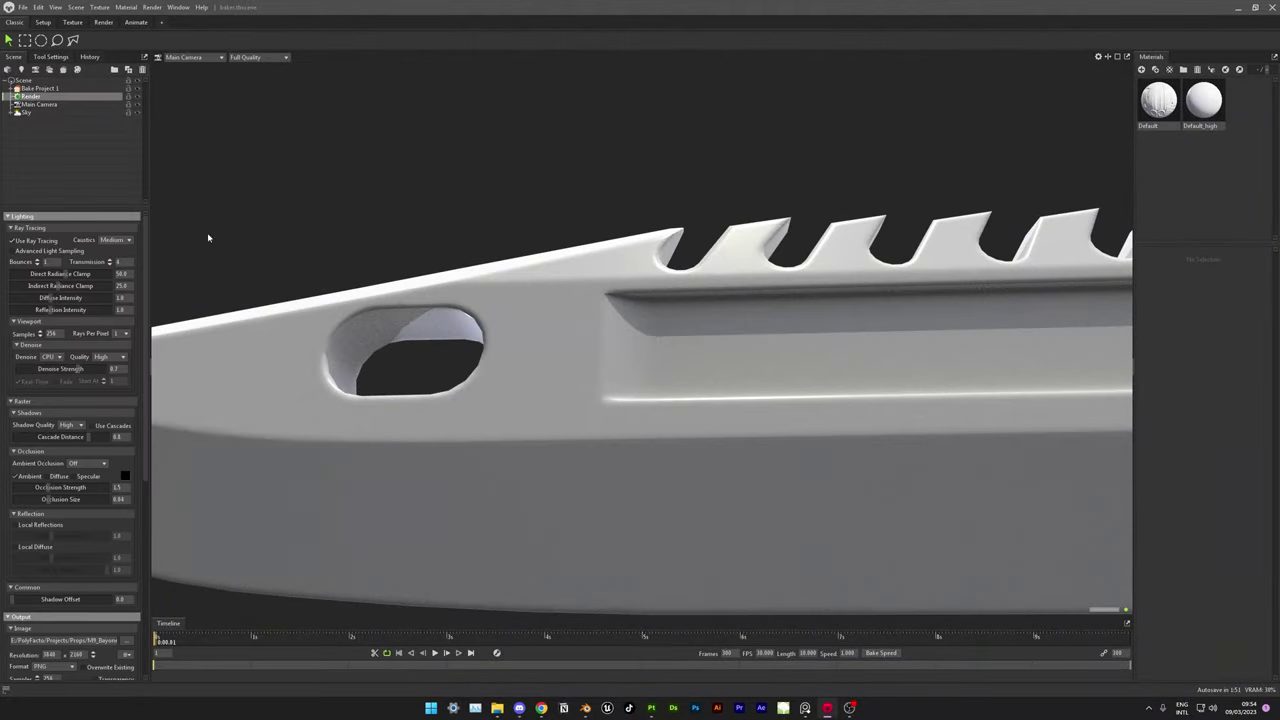
{"action": "scroll", "coordinate": [606, 306], "scroll_direction": "up", "scroll_amount": 5}
{"action": "scroll", "coordinate": [74, 504], "scroll_direction": "down", "scroll_amount": 3}
{"action": "left_click", "coordinate": [38, 88]}
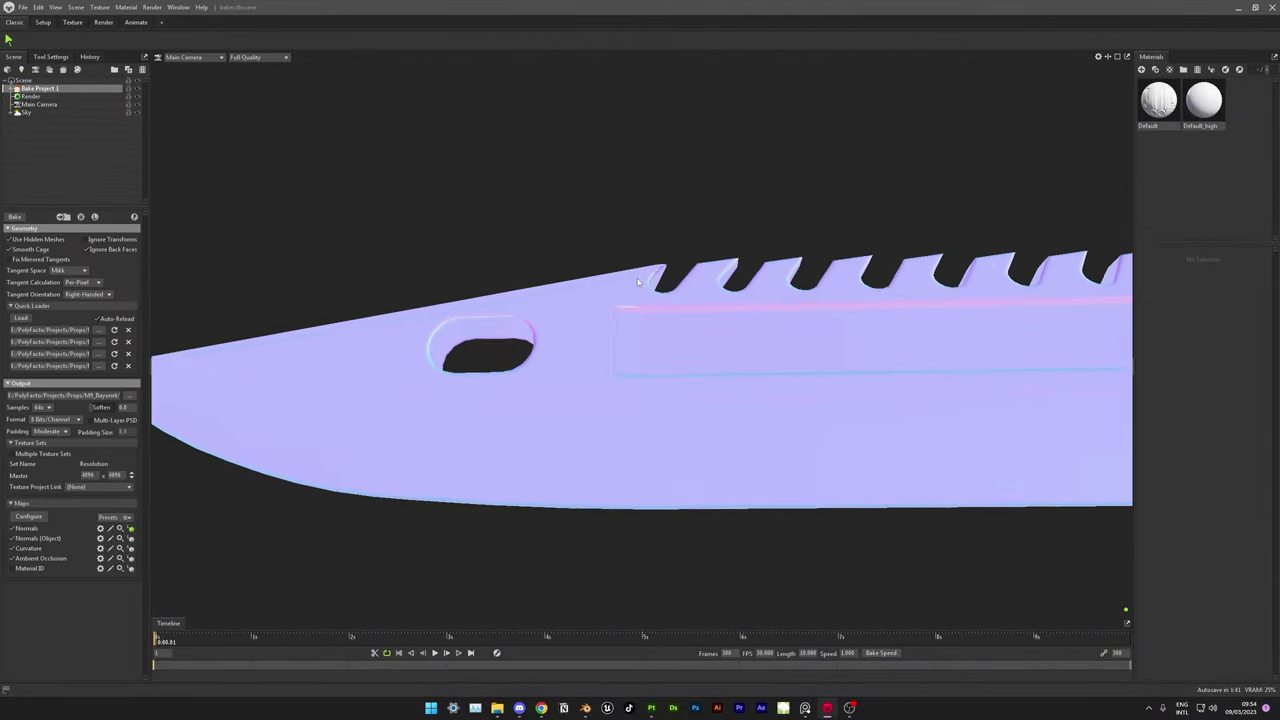
{"action": "left_click", "coordinate": [17, 112]}
{"action": "left_click", "coordinate": [38, 144]}
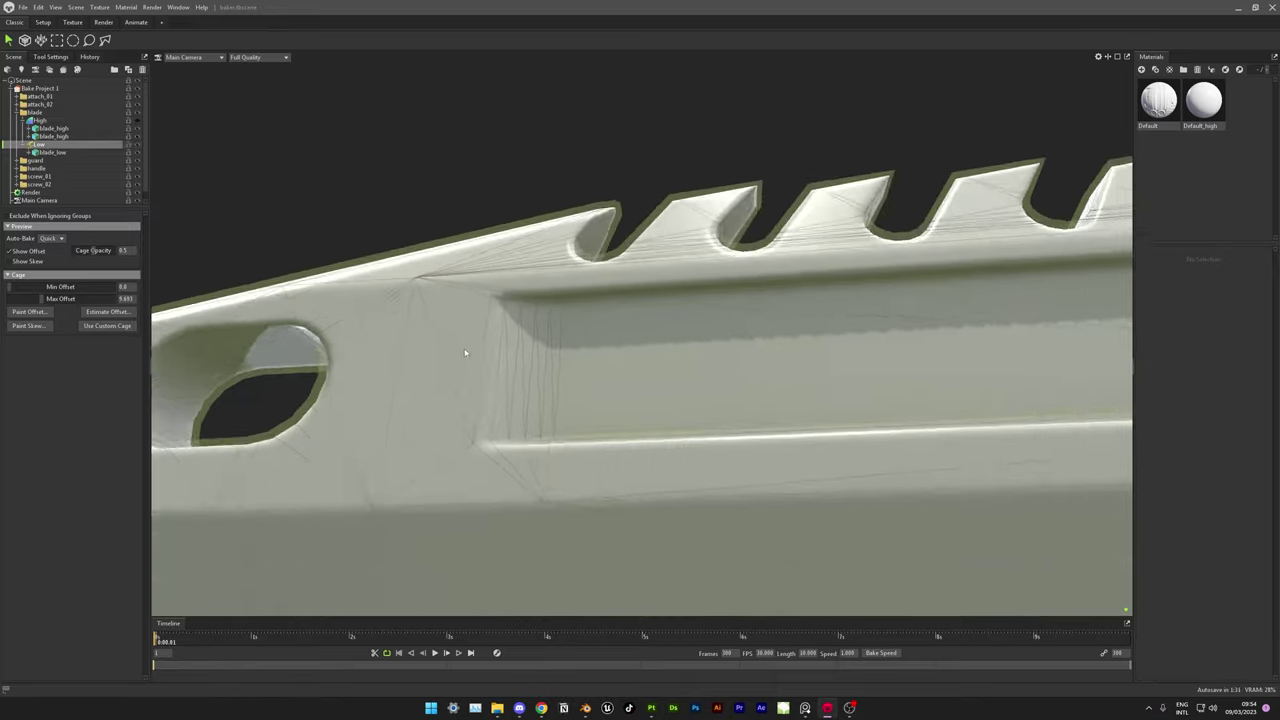
{"action": "left_click_drag", "start_coordinate": [33, 298], "coordinate": [60, 298]}
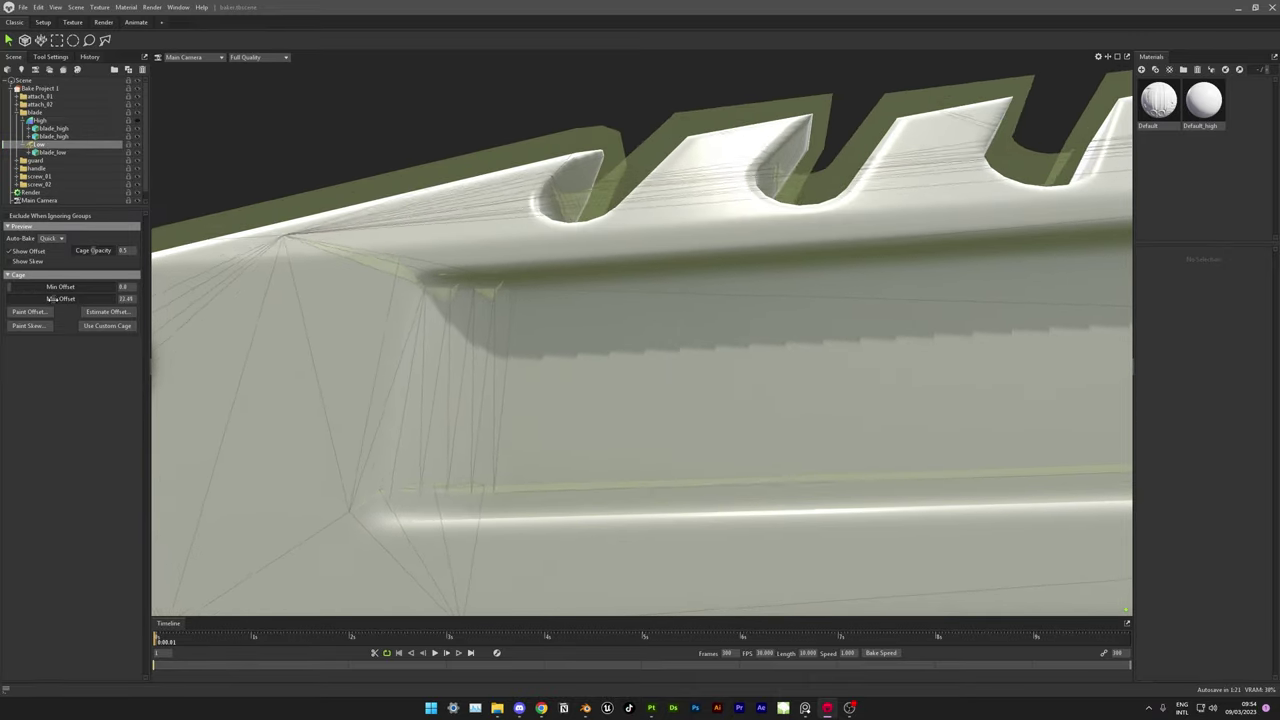
{"action": "scroll", "coordinate": [483, 340], "scroll_direction": "up", "scroll_amount": 3}
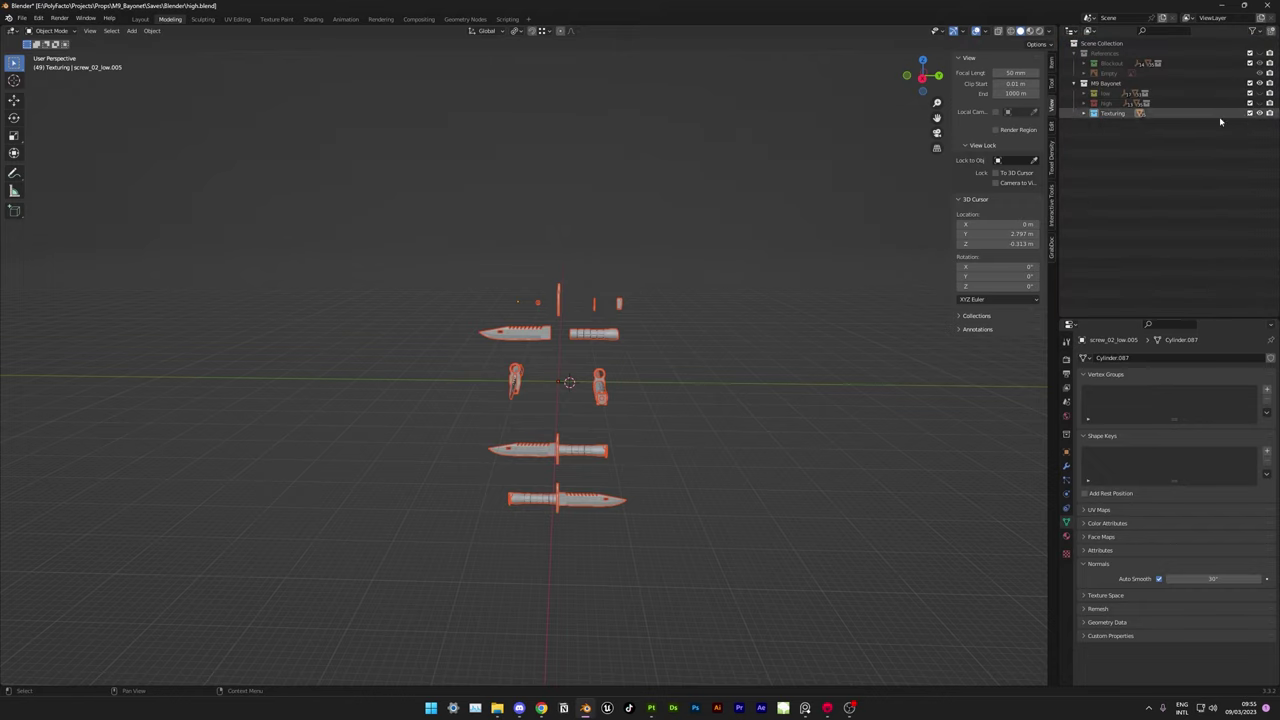
- Move the vertices along the blade's long recess edge into place
{"action": "scroll", "coordinate": [590, 347], "scroll_direction": "up", "scroll_amount": 4}
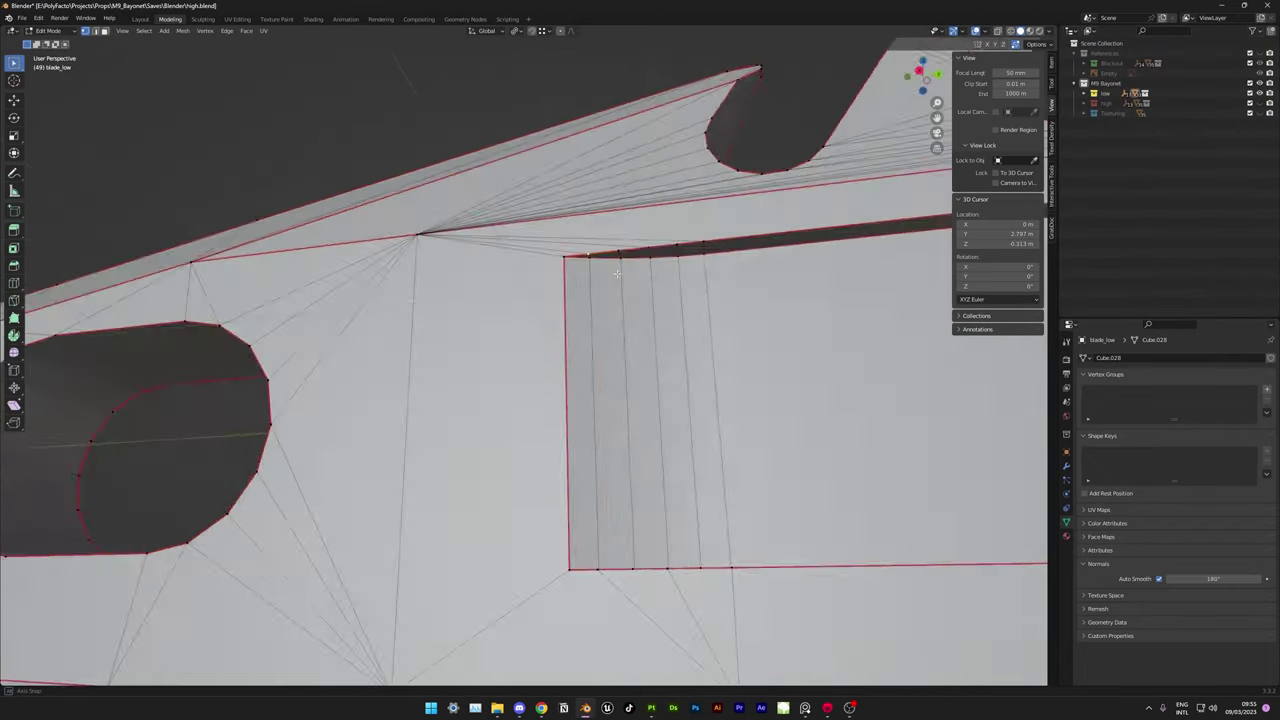
{"action": "middle_click_drag", "start_coordinate": [590, 347], "coordinate": [599, 256]}
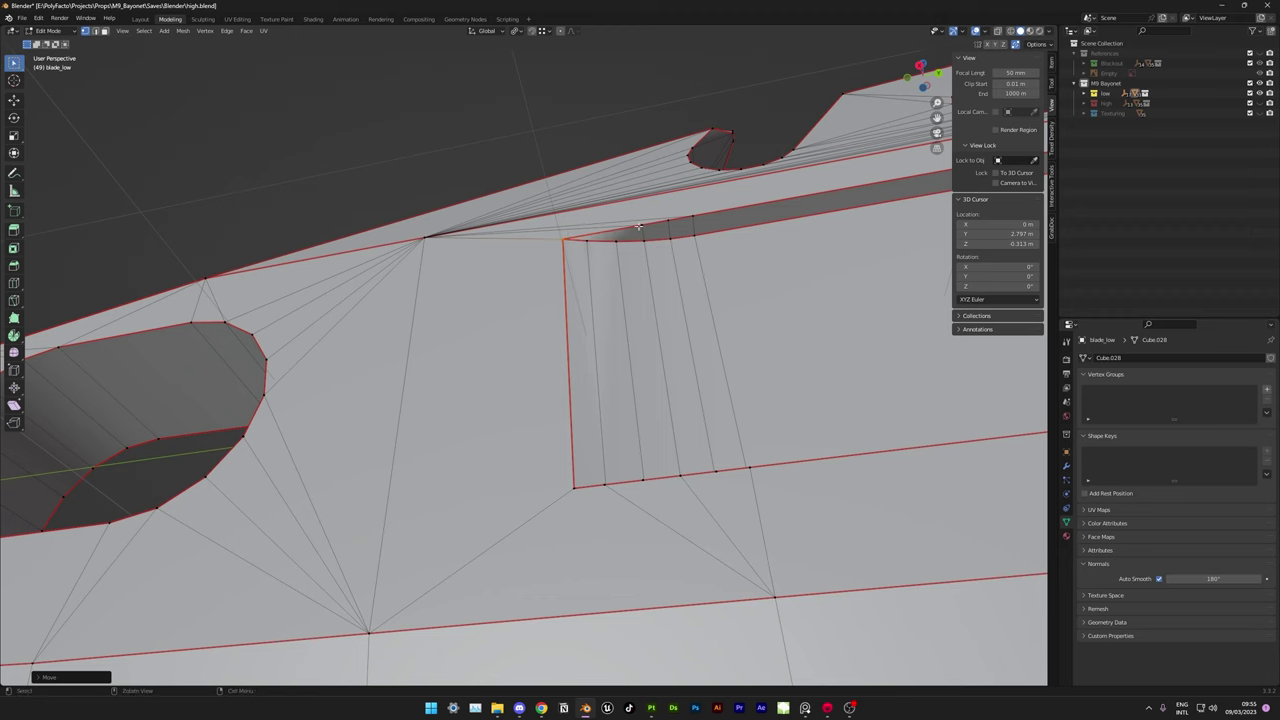
{"action": "left_click", "coordinate": [694, 219]}
{"action": "middle_click_drag", "start_coordinate": [694, 219], "coordinate": [601, 386]}
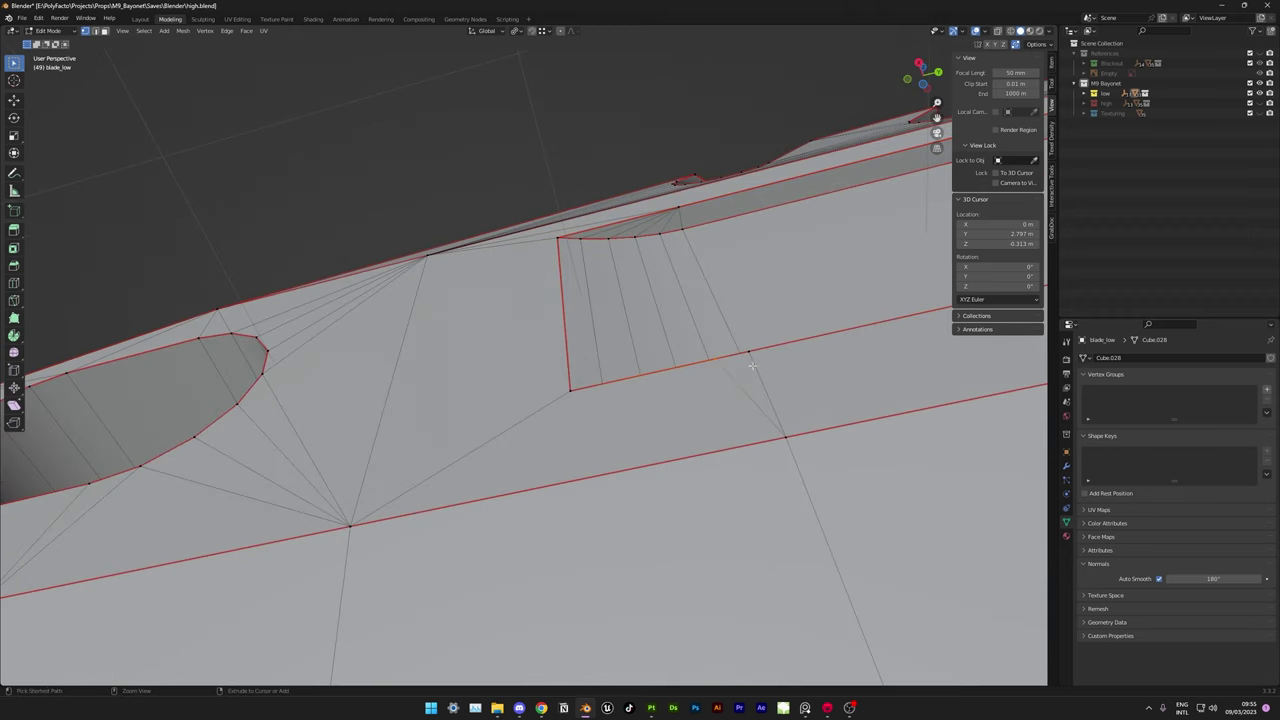
{"action": "middle_click_drag", "start_coordinate": [752, 366], "coordinate": [587, 621]}
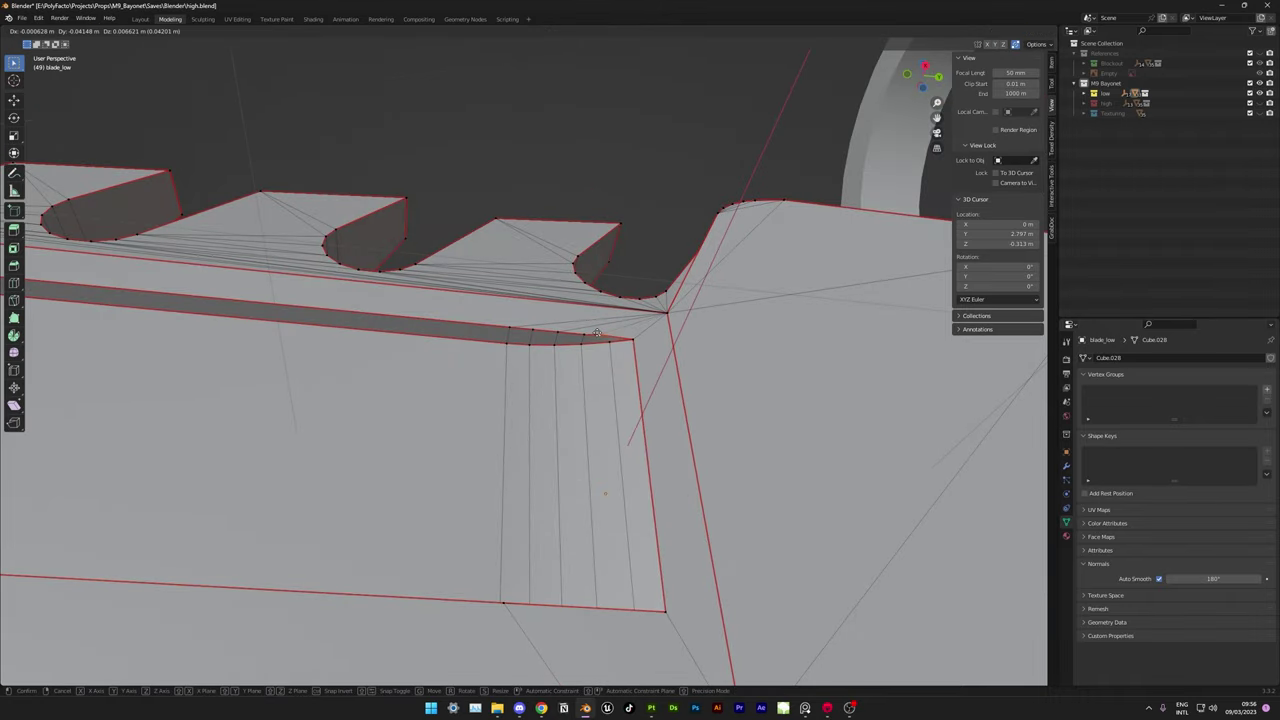
{"action": "left_click", "coordinate": [597, 332]}
- Return to Object Mode, save high.blend and export the mesh as FBX
{"action": "key", "text": "Tab"}
{"action": "key", "text": "ctrl+s"}
{"action": "left_click", "coordinate": [21, 18]}
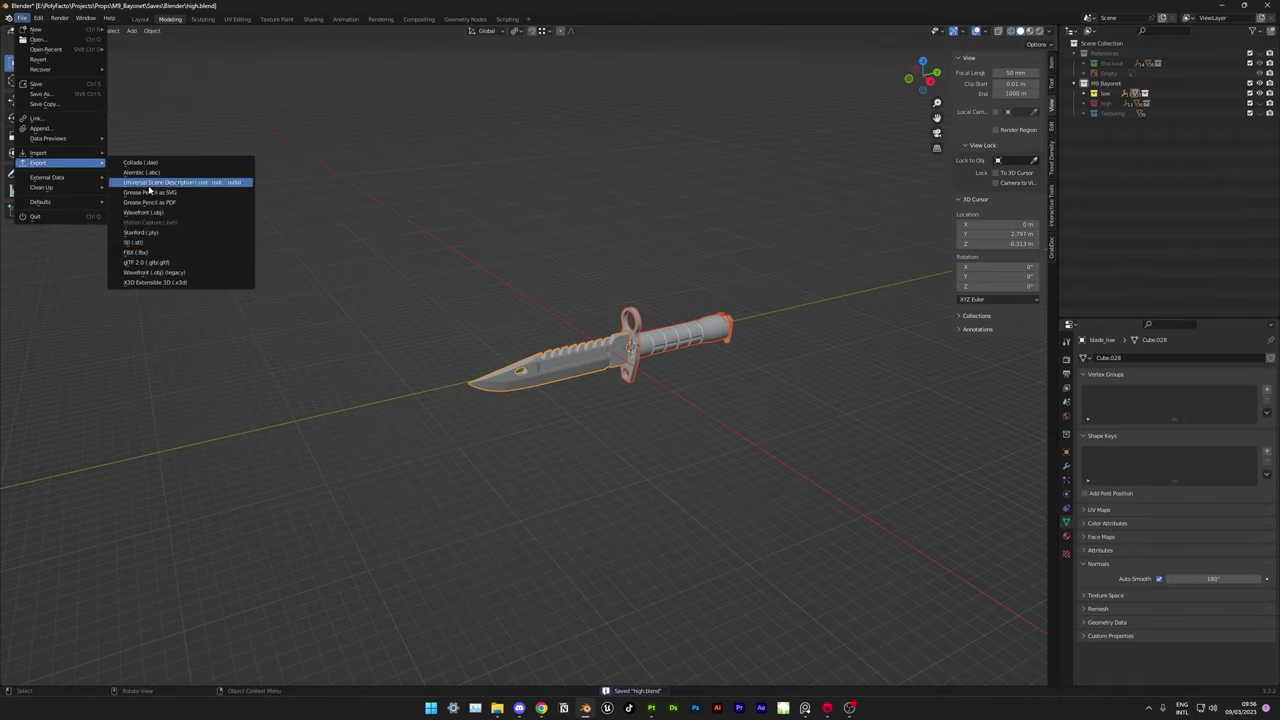
{"action": "left_click", "coordinate": [148, 183]}
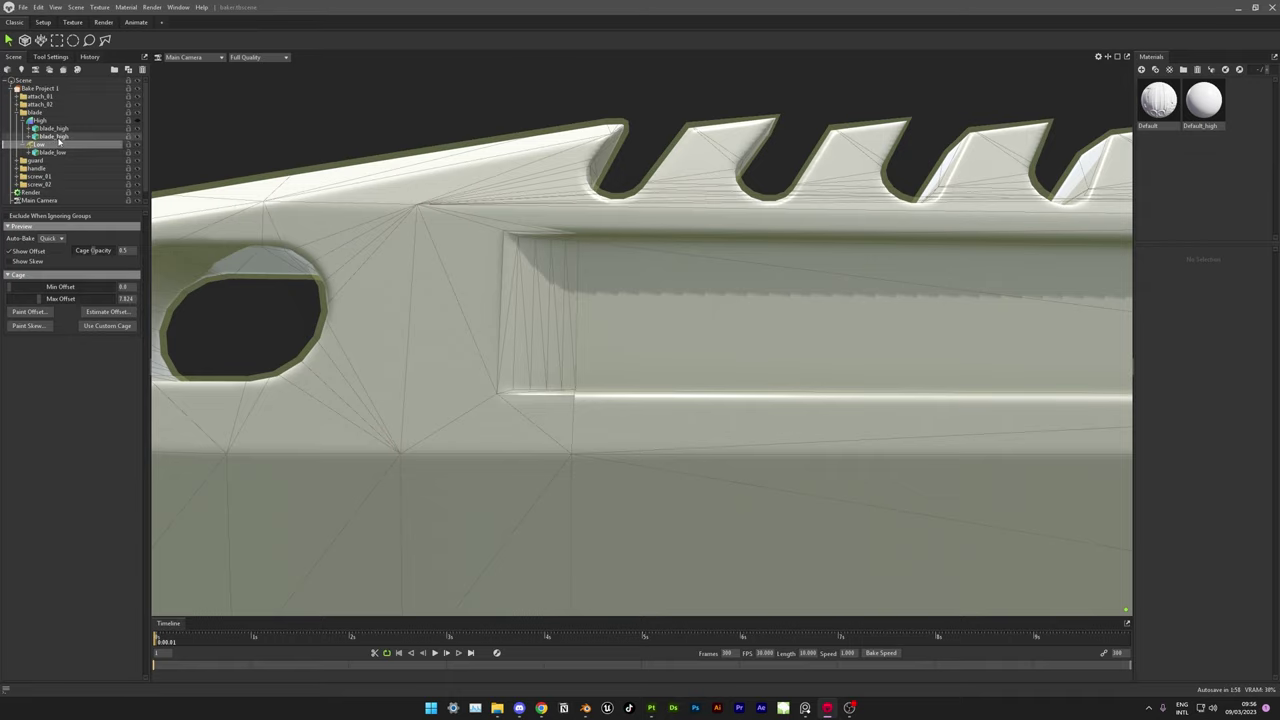
- Toggle the Normals map preview and zoom in to check the recess and blade teeth
{"action": "scroll", "coordinate": [474, 259], "scroll_direction": "up", "scroll_amount": 5}
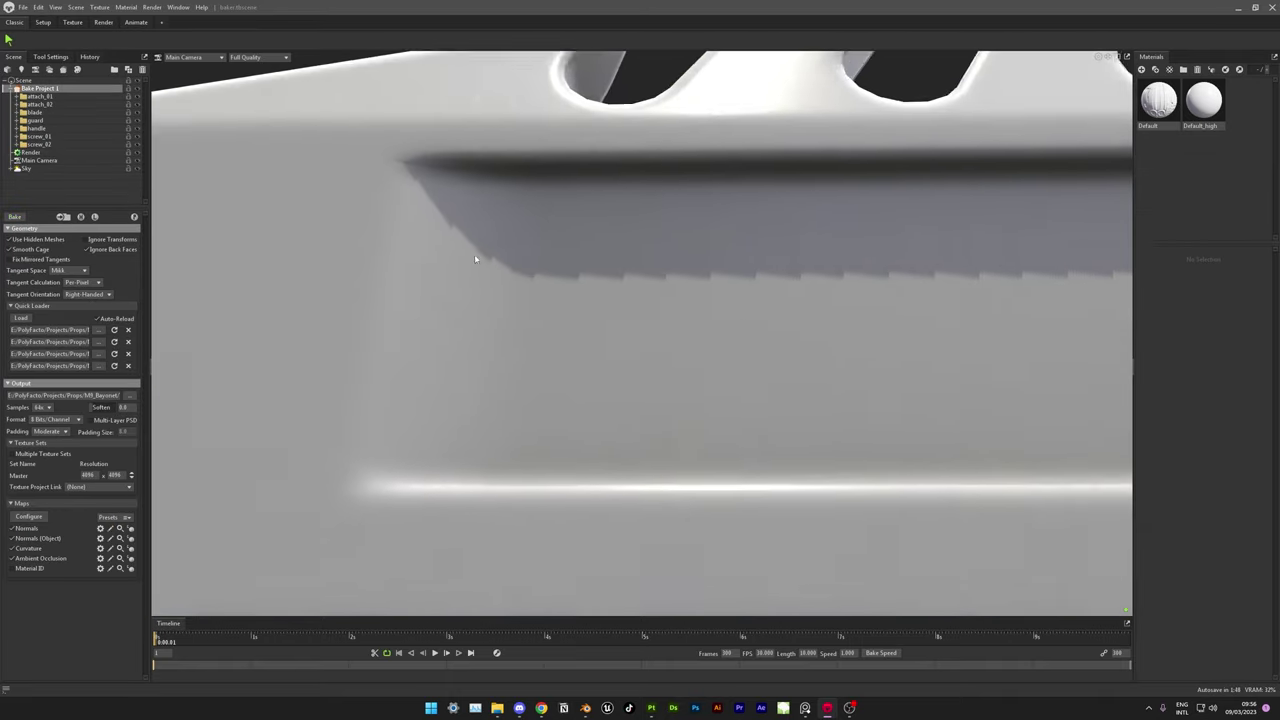
{"action": "scroll", "coordinate": [450, 254], "scroll_direction": "down", "scroll_amount": 5}
{"action": "left_click", "coordinate": [130, 528]}
{"action": "scroll", "coordinate": [413, 335], "scroll_direction": "up", "scroll_amount": 2}
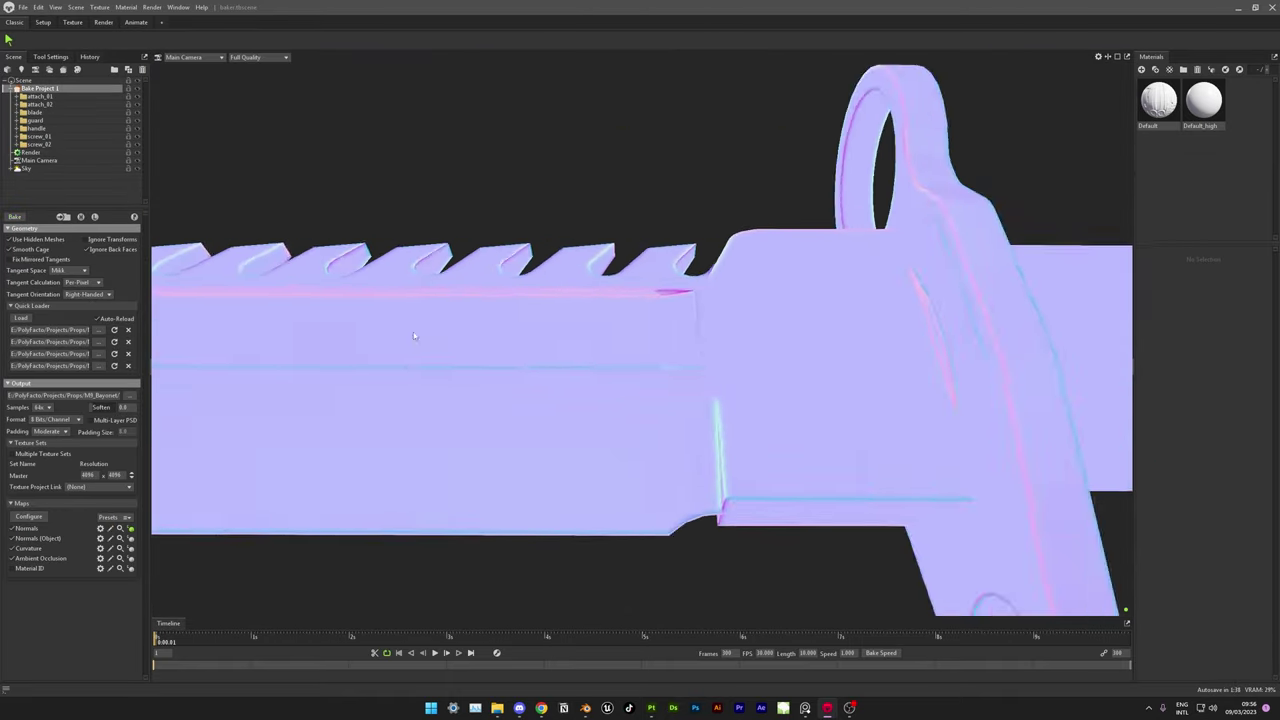
{"action": "scroll", "coordinate": [413, 335], "scroll_direction": "up", "scroll_amount": 3}
{"action": "scroll", "coordinate": [579, 406], "scroll_direction": "up", "scroll_amount": 5}
{"action": "mouse_move", "coordinate": [579, 406]}
{"action": "left_mouse_down"}
{"action": "mouse_move", "coordinate": [717, 380]}
{"action": "mouse_move", "coordinate": [622, 407]}
{"action": "left_mouse_up"}
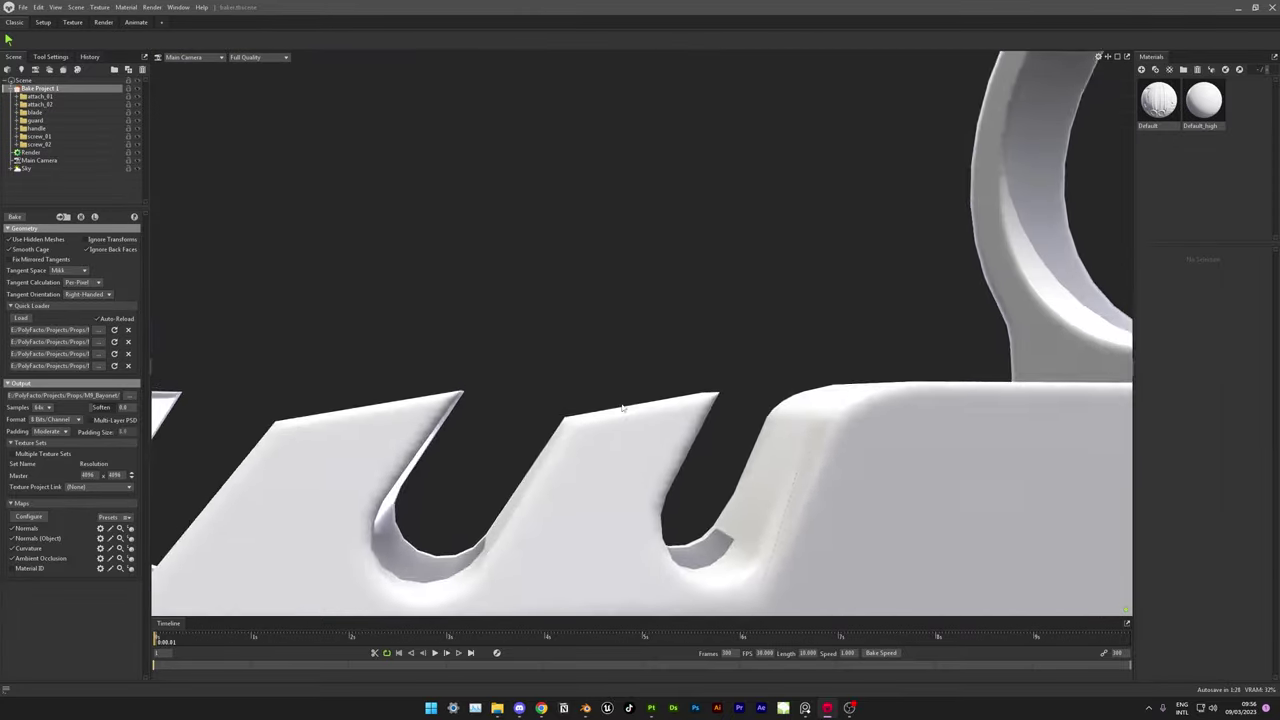
{"action": "scroll", "coordinate": [622, 407], "scroll_direction": "down", "scroll_amount": 3}
{"action": "scroll", "coordinate": [526, 363], "scroll_direction": "down", "scroll_amount": 3}
{"action": "scroll", "coordinate": [634, 386], "scroll_direction": "up", "scroll_amount": 3}
{"action": "left_click", "coordinate": [130, 528]}
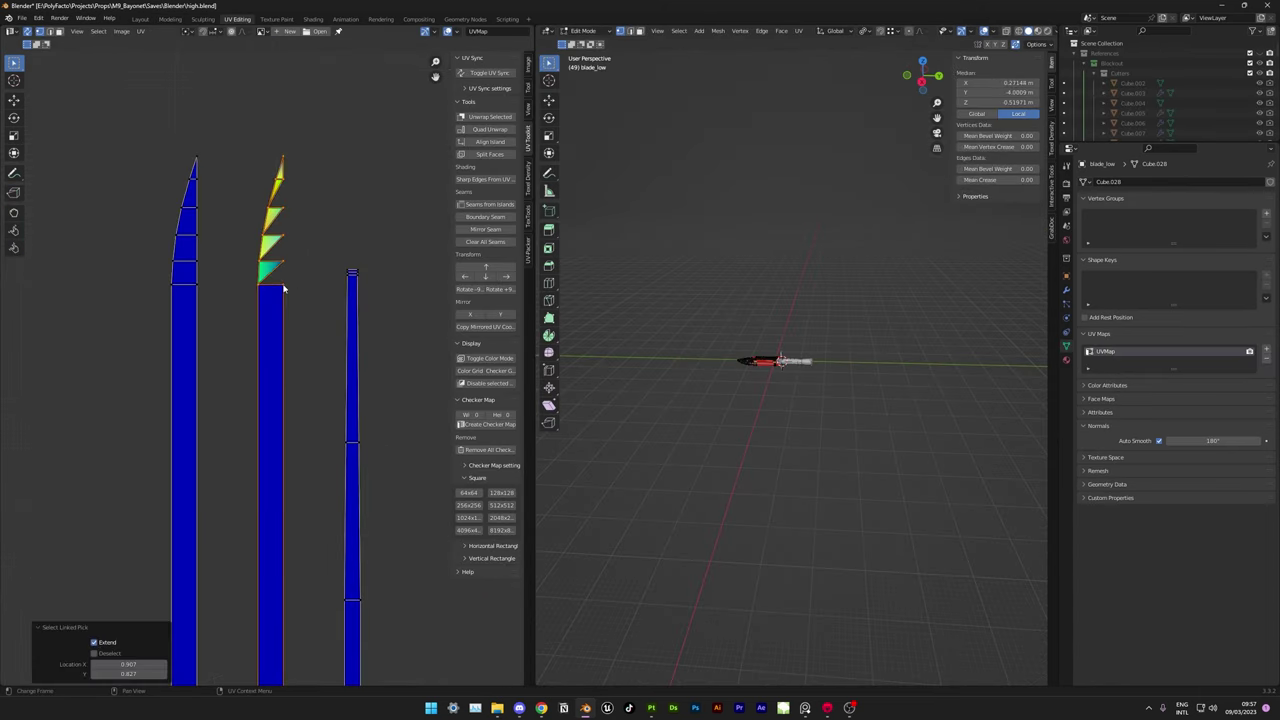
- Select the linked tooth UV islands, then scale and move them into place
{"action": "key", "text": "u"}
{"action": "left_click", "coordinate": [261, 290]}
{"action": "scroll", "coordinate": [271, 333], "scroll_direction": "down", "scroll_amount": 3}
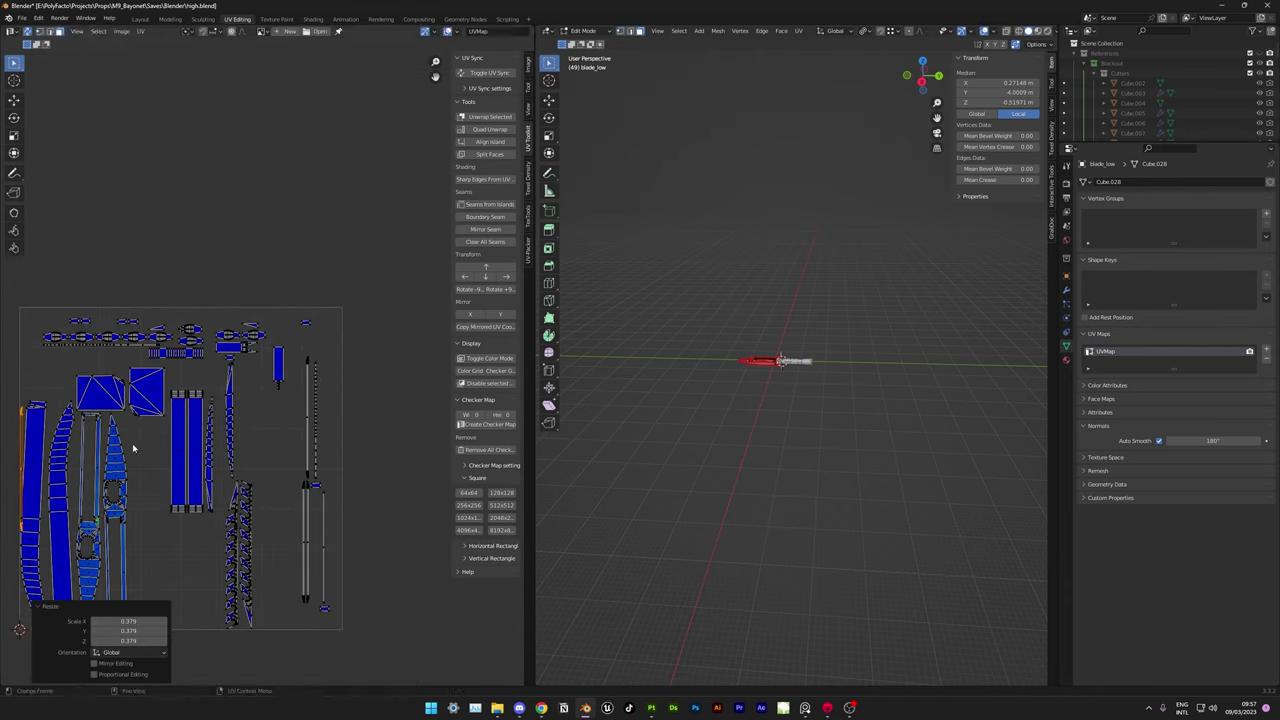
{"action": "scroll", "coordinate": [290, 450], "scroll_direction": "up", "scroll_amount": 3}
{"action": "scroll", "coordinate": [290, 450], "scroll_direction": "up", "scroll_amount": 2}
{"action": "key", "text": "s"}
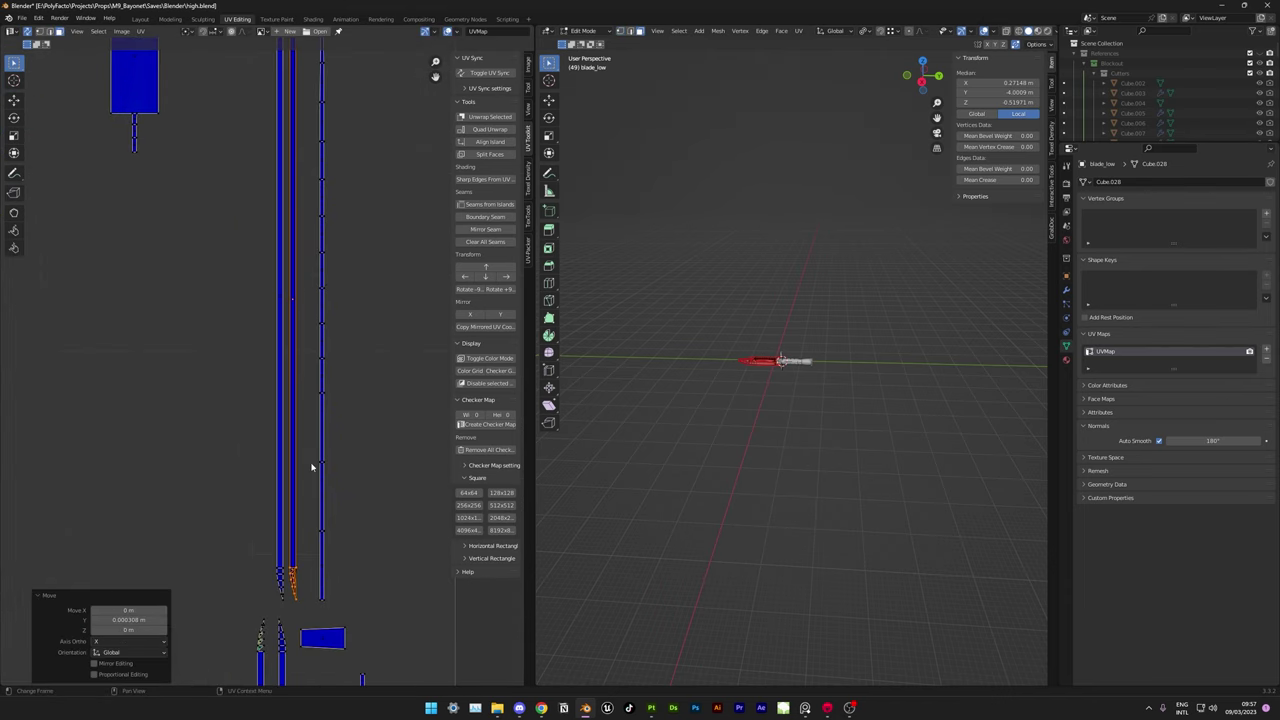
{"action": "scroll", "coordinate": [311, 467], "scroll_direction": "down", "scroll_amount": 3, "text": "shift"}
{"action": "scroll", "coordinate": [300, 480], "scroll_direction": "down", "scroll_amount": 3, "text": "shift"}
{"action": "scroll", "coordinate": [290, 493], "scroll_direction": "down", "scroll_amount": 3, "text": "shift"}
{"action": "scroll", "coordinate": [331, 512], "scroll_direction": "up", "scroll_amount": 2}
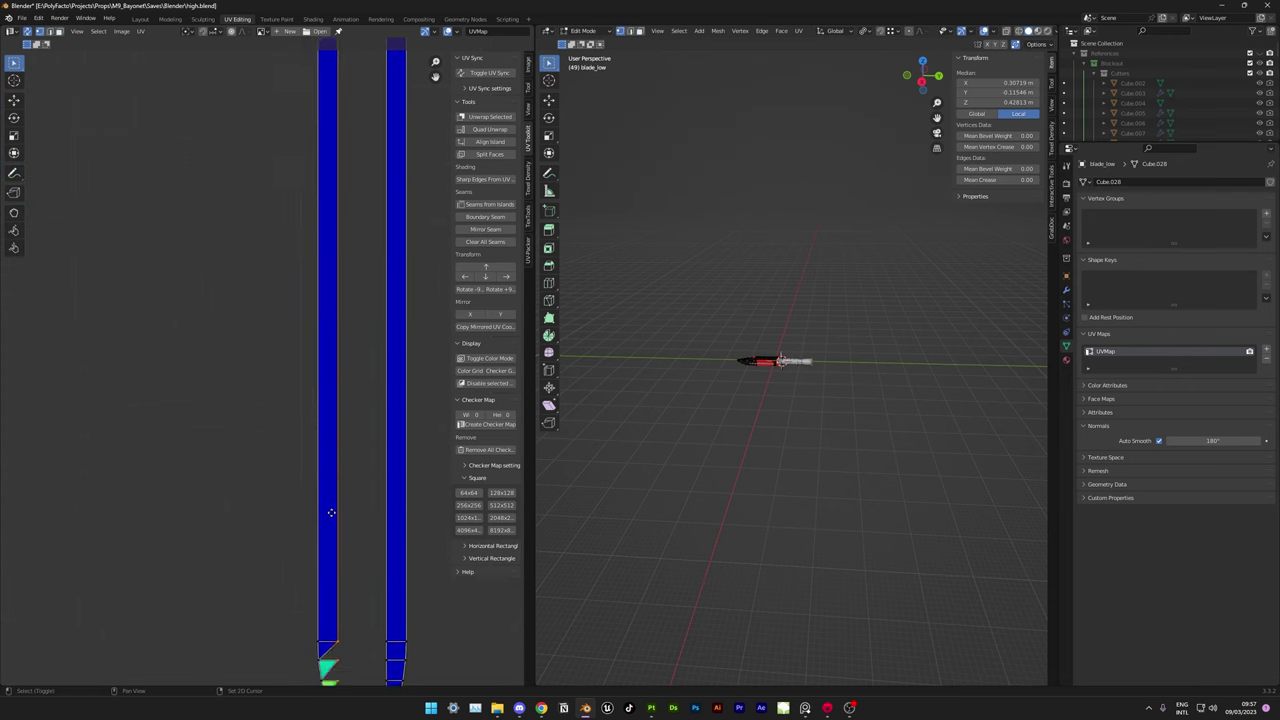
{"action": "scroll", "coordinate": [331, 512], "scroll_direction": "down", "scroll_amount": 2}
- Re-unwrap the long thin blade edge strip and export the low-poly mesh as FBX
{"action": "left_click", "coordinate": [314, 290]}
{"action": "scroll", "coordinate": [321, 214], "scroll_direction": "down", "scroll_amount": 2}
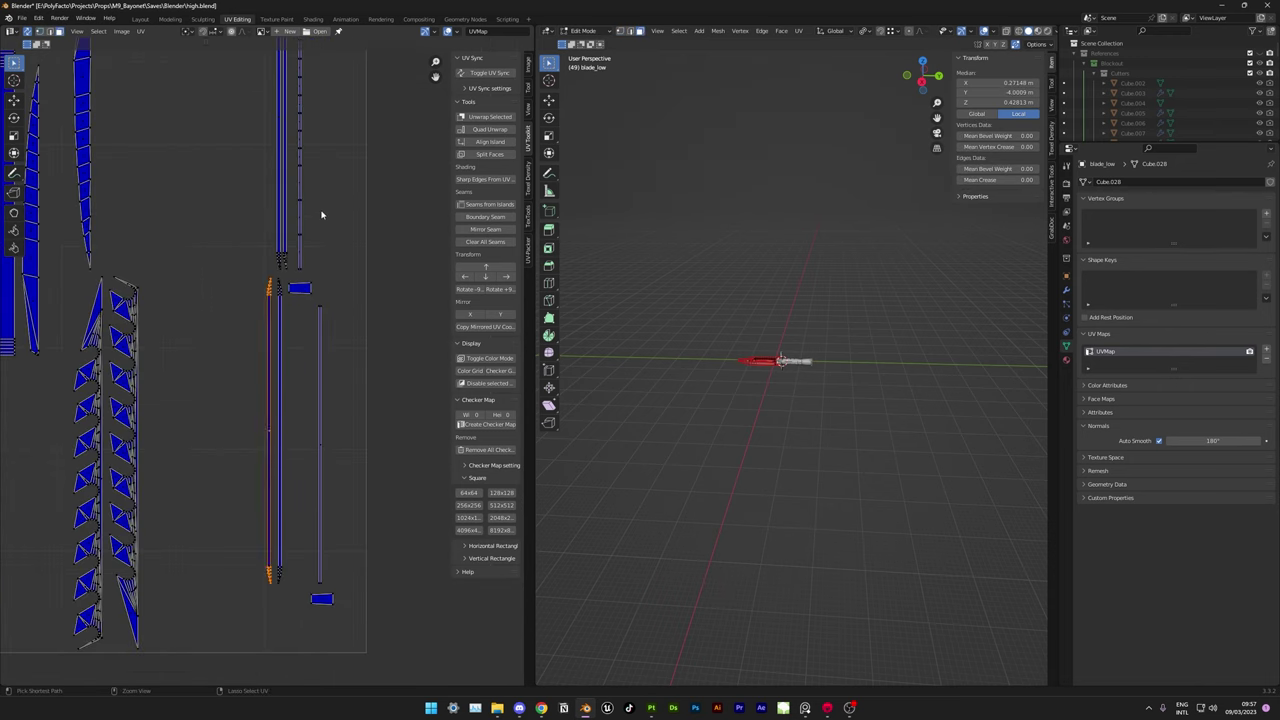
{"action": "key", "text": "ctrl+z"}
{"action": "scroll", "coordinate": [320, 291], "scroll_direction": "down", "scroll_amount": 3}
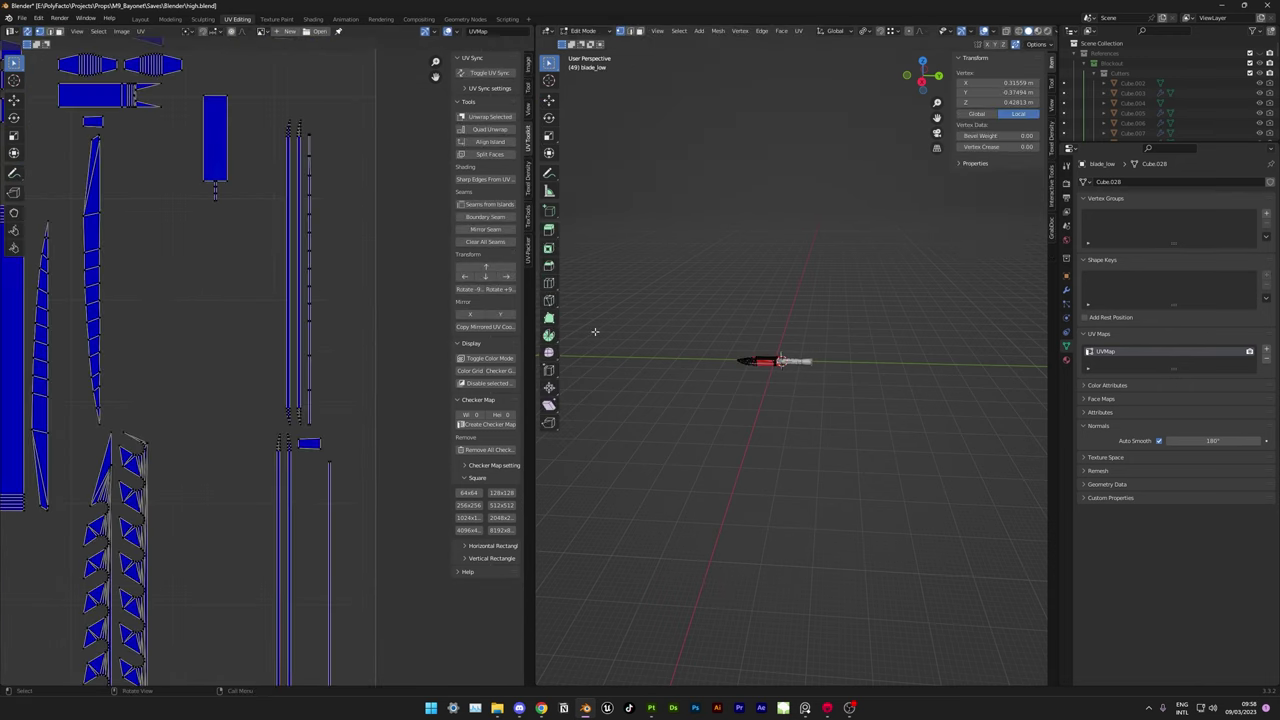
{"action": "scroll", "coordinate": [376, 551], "scroll_direction": "up", "scroll_amount": 3}
{"action": "scroll", "coordinate": [367, 519], "scroll_direction": "down", "scroll_amount": 3}
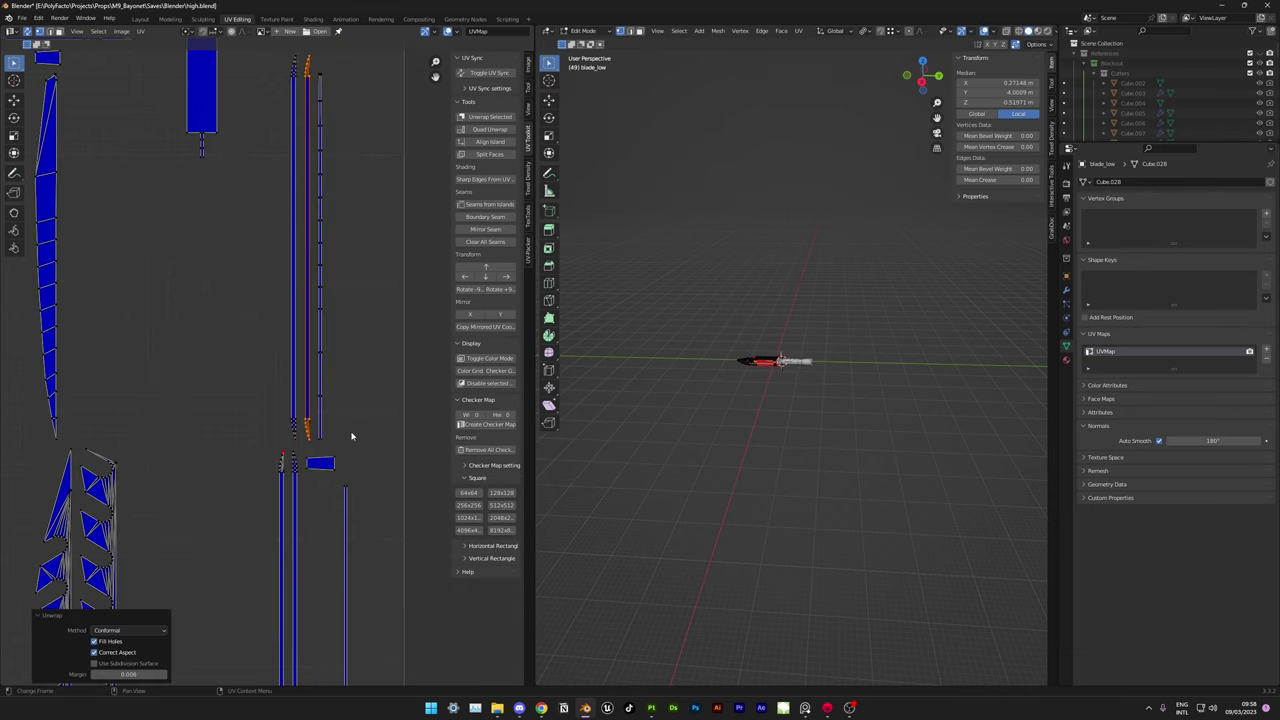
{"action": "key", "text": "Tab"}
{"action": "left_click", "coordinate": [162, 264]}
{"action": "key", "text": "Return"}
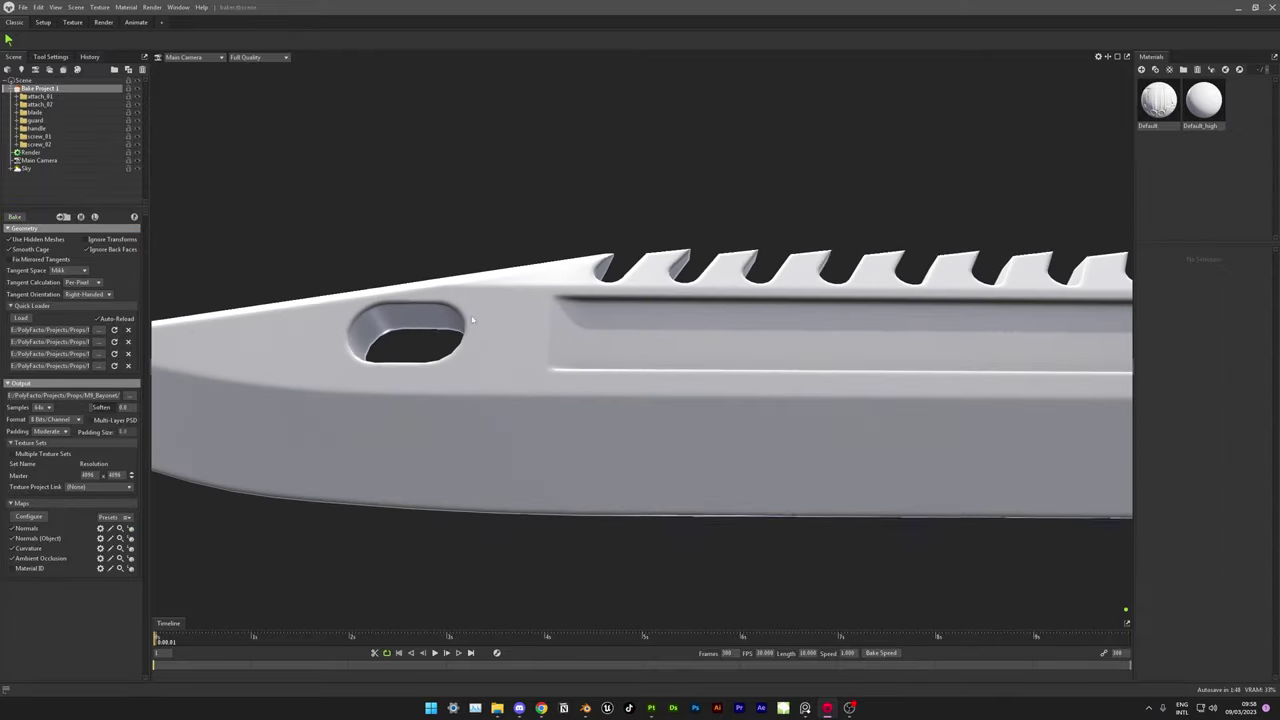
- Set the knife's Default material albedo colour to red
{"action": "left_click_drag", "start_coordinate": [477, 343], "coordinate": [480, 462]}
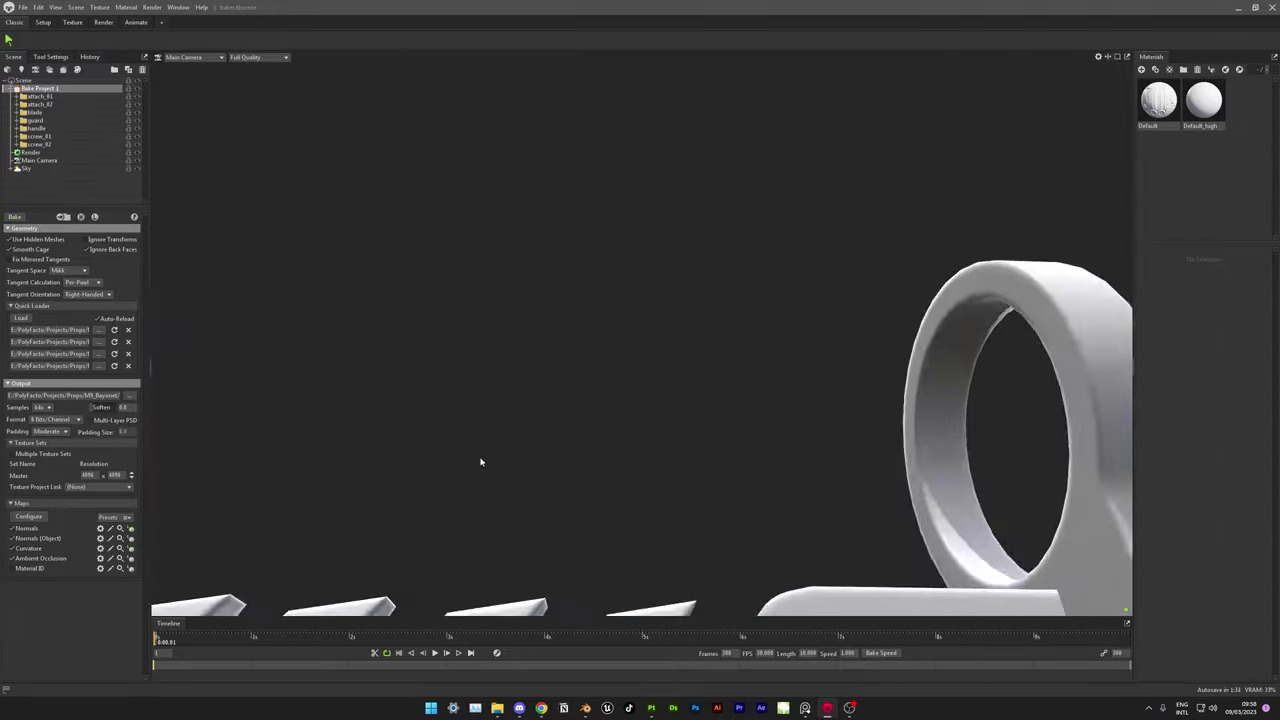
{"action": "left_click", "coordinate": [1158, 100]}
{"action": "left_click", "coordinate": [1226, 345]}
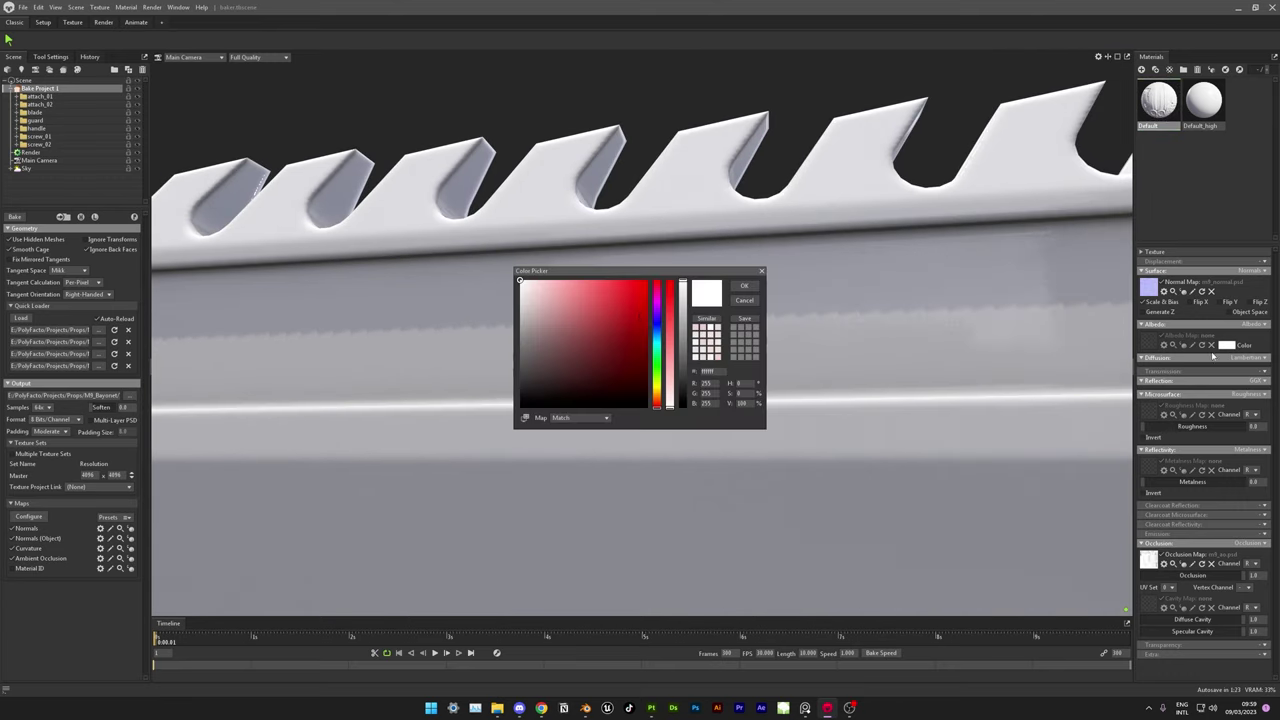
{"action": "left_click", "coordinate": [603, 277]}
{"action": "left_click", "coordinate": [760, 360]}
- Add a second directional light to the scene to inspect the bake
{"action": "scroll", "coordinate": [760, 360], "scroll_direction": "down", "scroll_amount": 2}
{"action": "key", "text": "ctrl+l"}
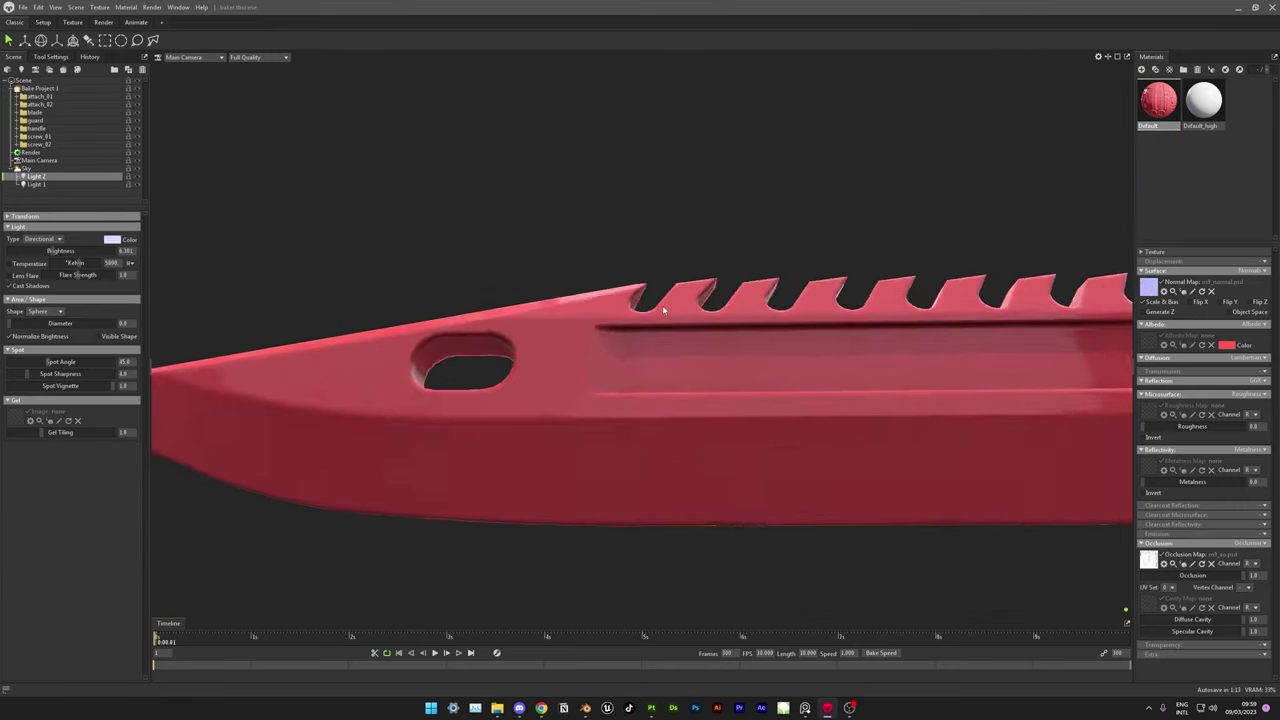
{"action": "scroll", "coordinate": [662, 305], "scroll_direction": "down", "scroll_amount": 5}
{"action": "scroll", "coordinate": [641, 333], "scroll_direction": "up", "scroll_amount": 3}
{"action": "scroll", "coordinate": [641, 330], "scroll_direction": "up", "scroll_amount": 2}
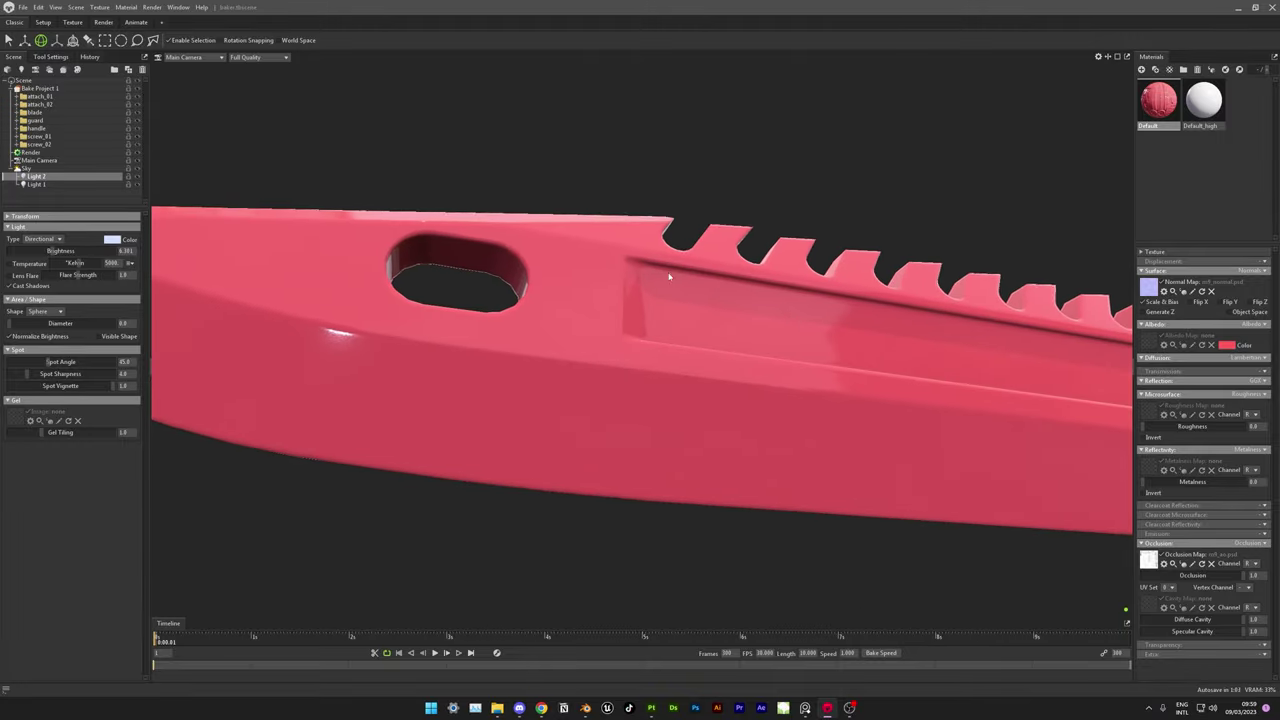
{"action": "scroll", "coordinate": [643, 325], "scroll_direction": "up", "scroll_amount": 2}
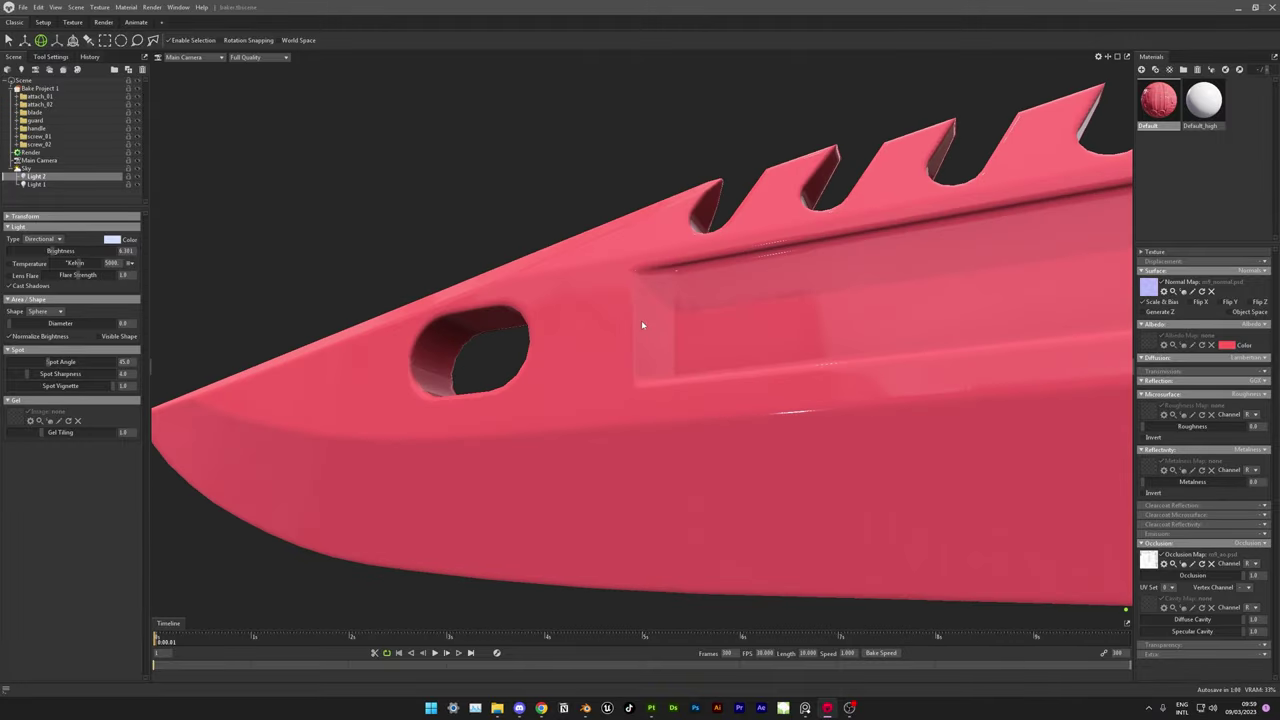
{"action": "left_click", "coordinate": [836, 699]}
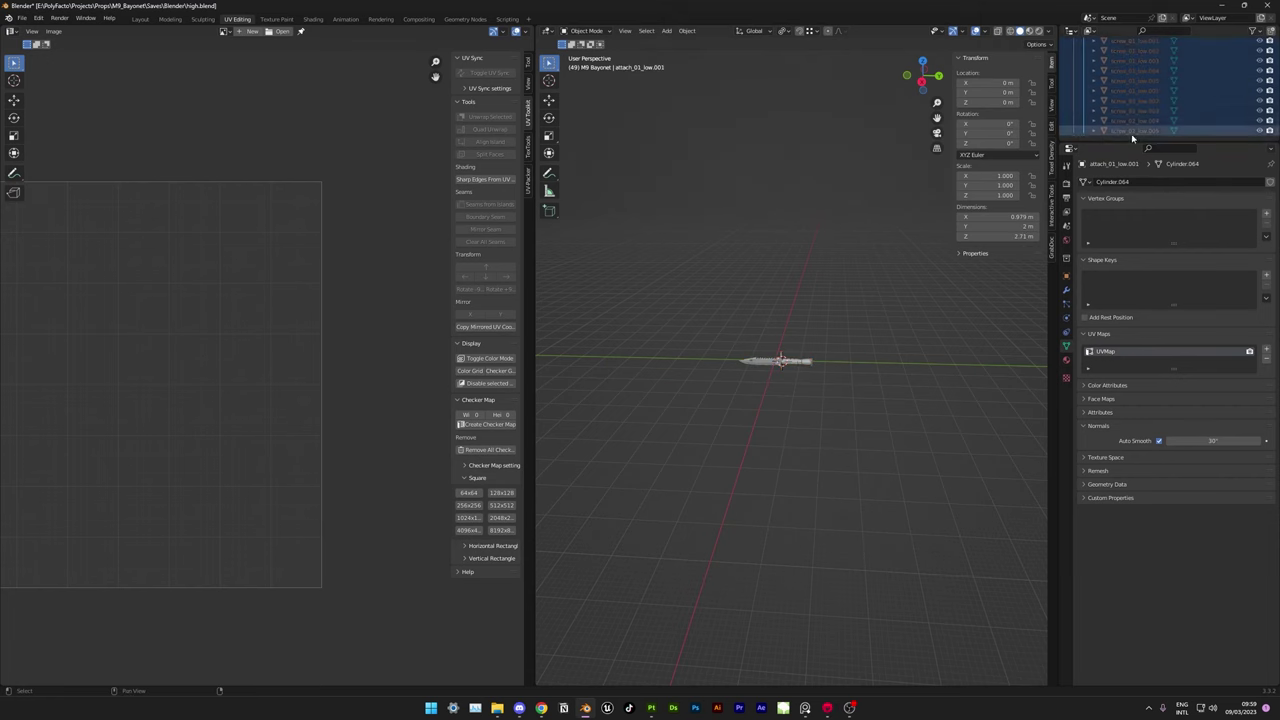
- Move the Cube.021 knife object into the Texturing collection
{"action": "left_click", "coordinate": [1257, 113]}
{"action": "left_click", "coordinate": [1133, 115]}
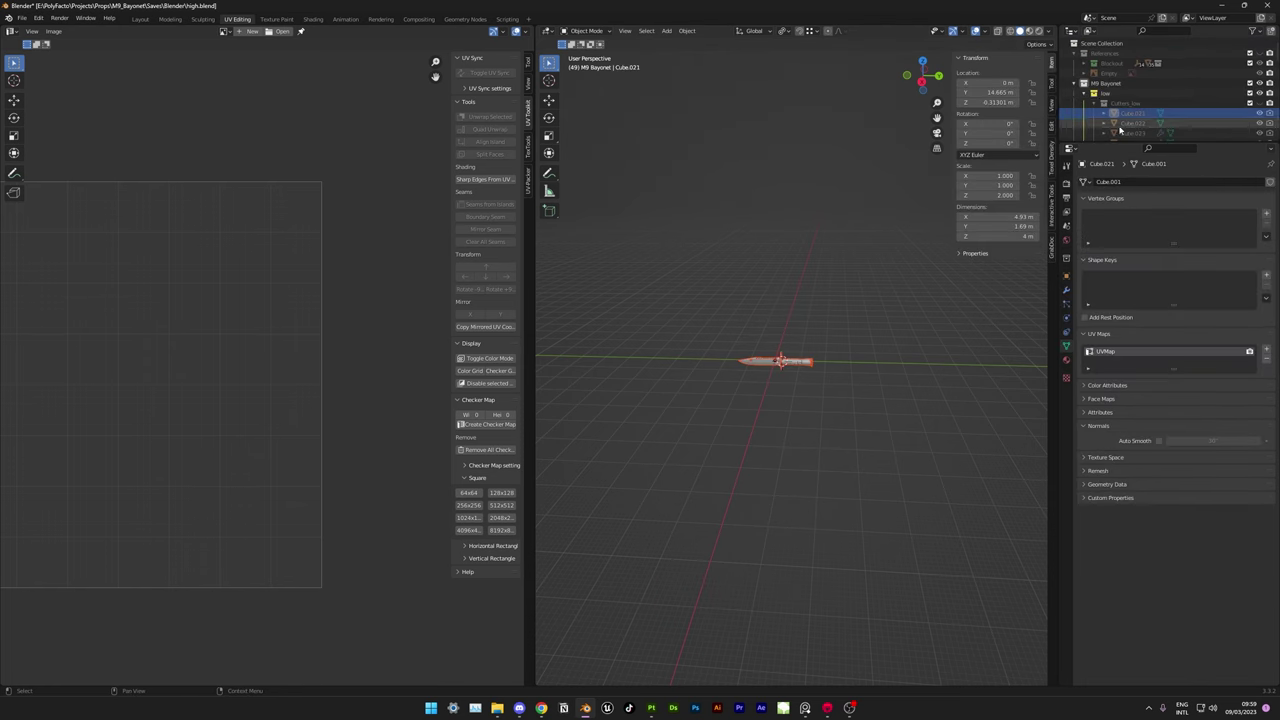
{"action": "left_click", "coordinate": [866, 336]}
{"action": "left_click", "coordinate": [170, 19]}
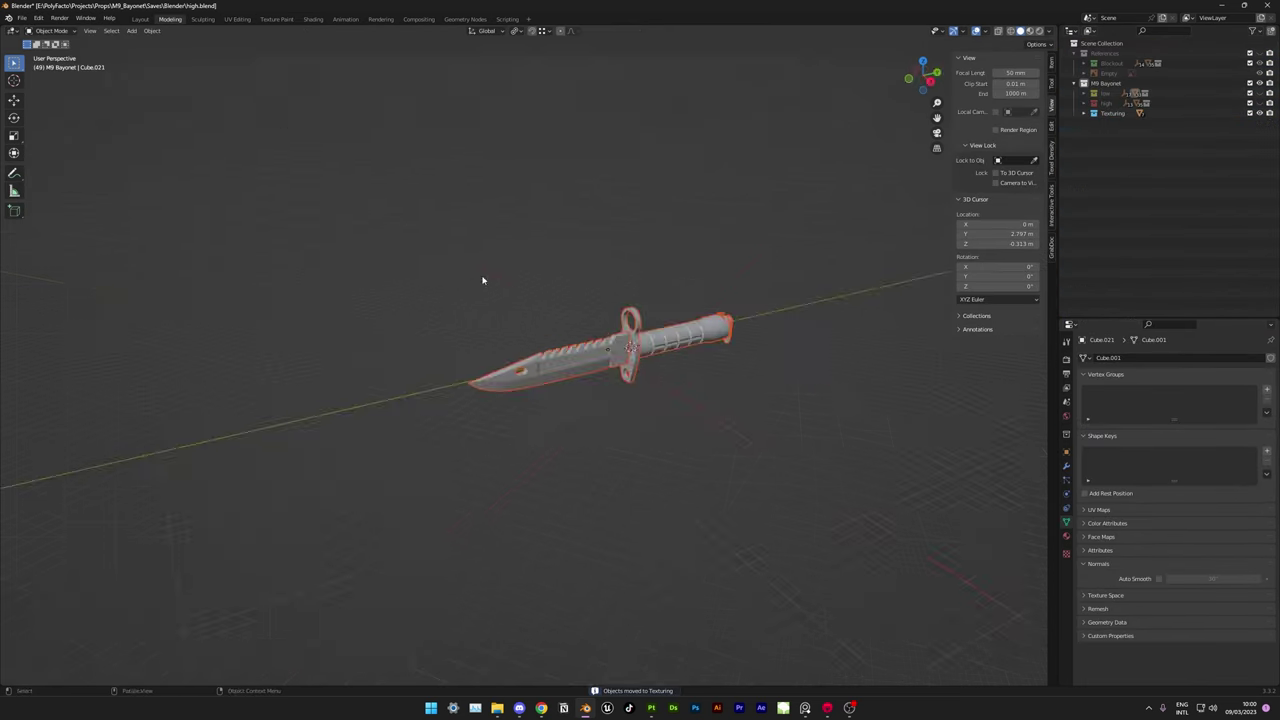
- Duplicate the knife and flip the copy 180° around the Z axis
{"action": "key", "text": "KP_3"}
{"action": "key", "text": "g"}
{"action": "key", "text": "y"}
{"action": "key", "text": "shift+d"}
{"action": "key", "text": "r"}
{"action": "key", "text": "z"}
{"action": "key", "text": "1"}
{"action": "key", "text": "8"}
{"action": "key", "text": "0"}
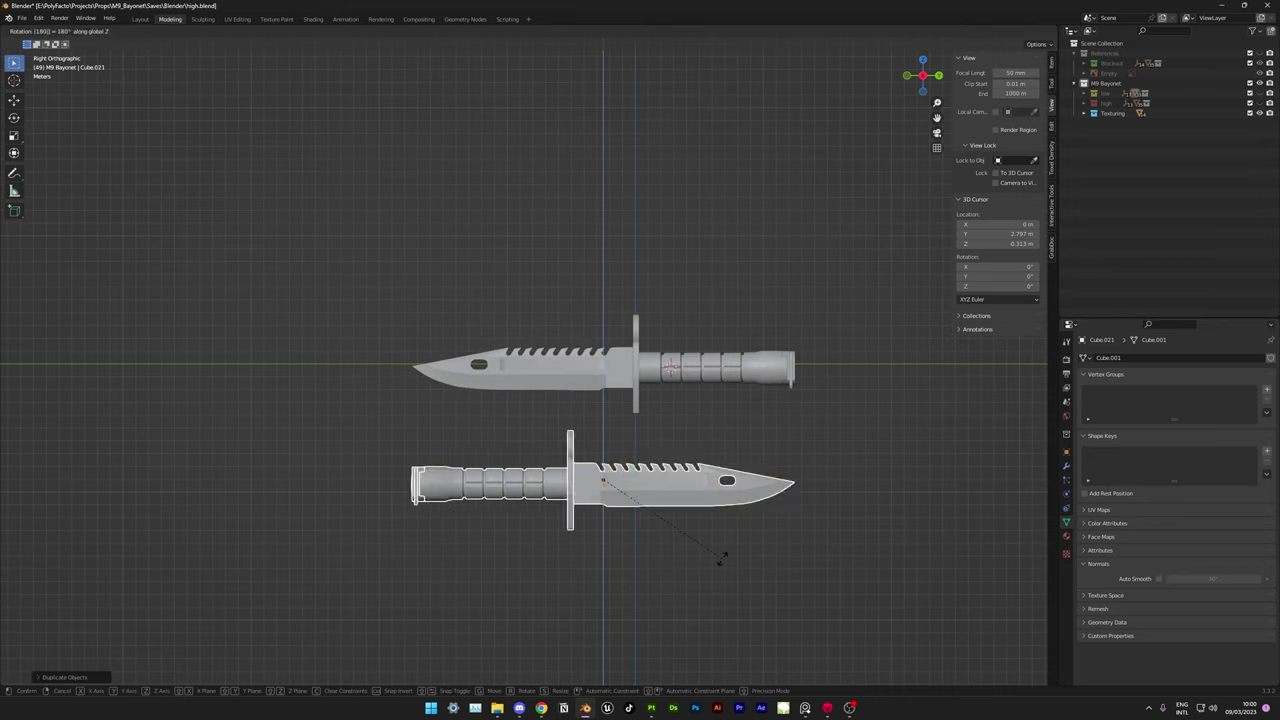
- Reposition the pommel screw to space it apart in the exploded layout
{"action": "left_click", "coordinate": [478, 128]}
{"action": "key", "text": "KP_Decimal"}
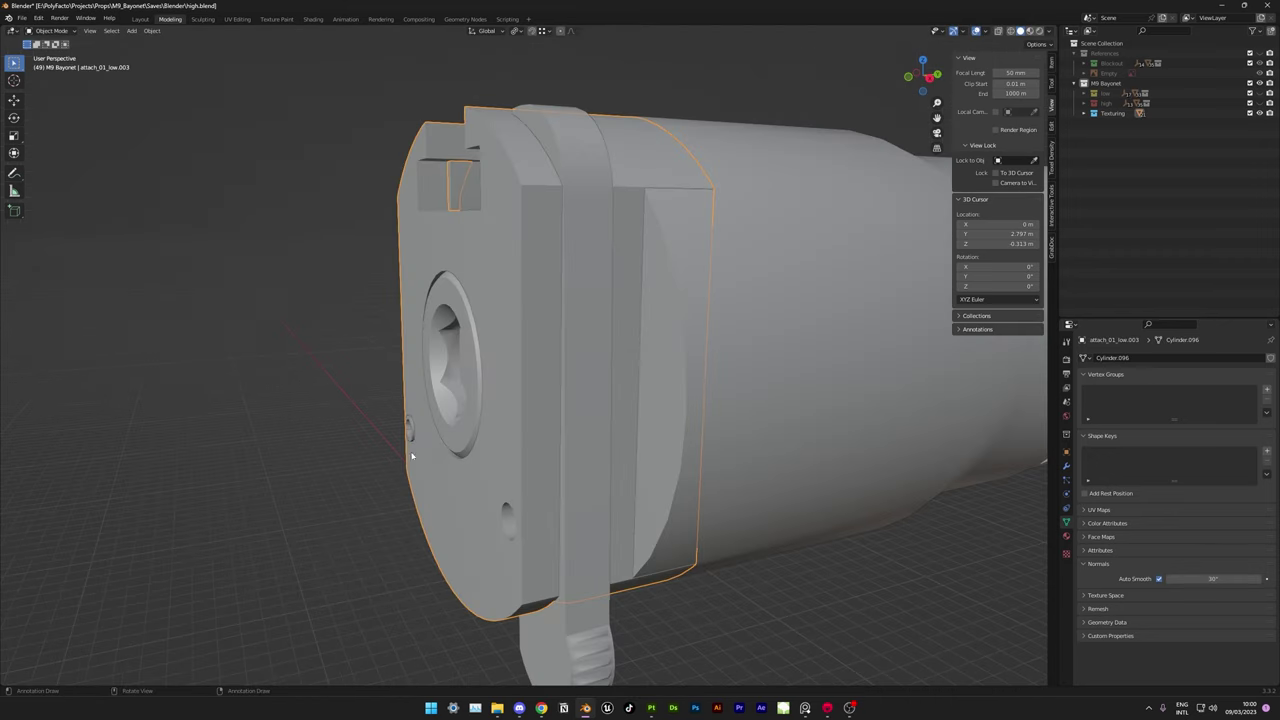
{"action": "scroll", "coordinate": [151, 451], "scroll_direction": "down", "scroll_amount": 5}
{"action": "key", "text": "g"}
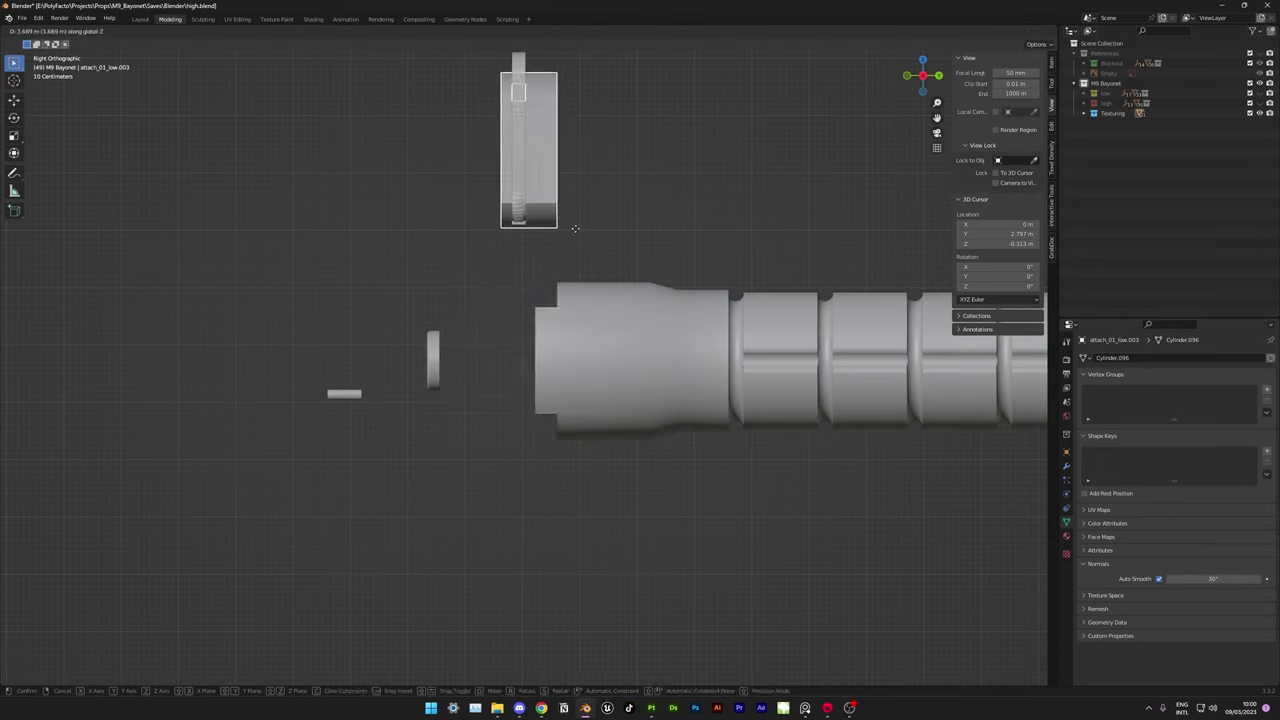
{"action": "key", "text": "Escape"}
- Move the lower knife copy vertically along Z to separate it from the other parts
{"action": "scroll", "coordinate": [640, 395], "scroll_direction": "down", "scroll_amount": 3}
{"action": "left_click", "coordinate": [640, 395]}
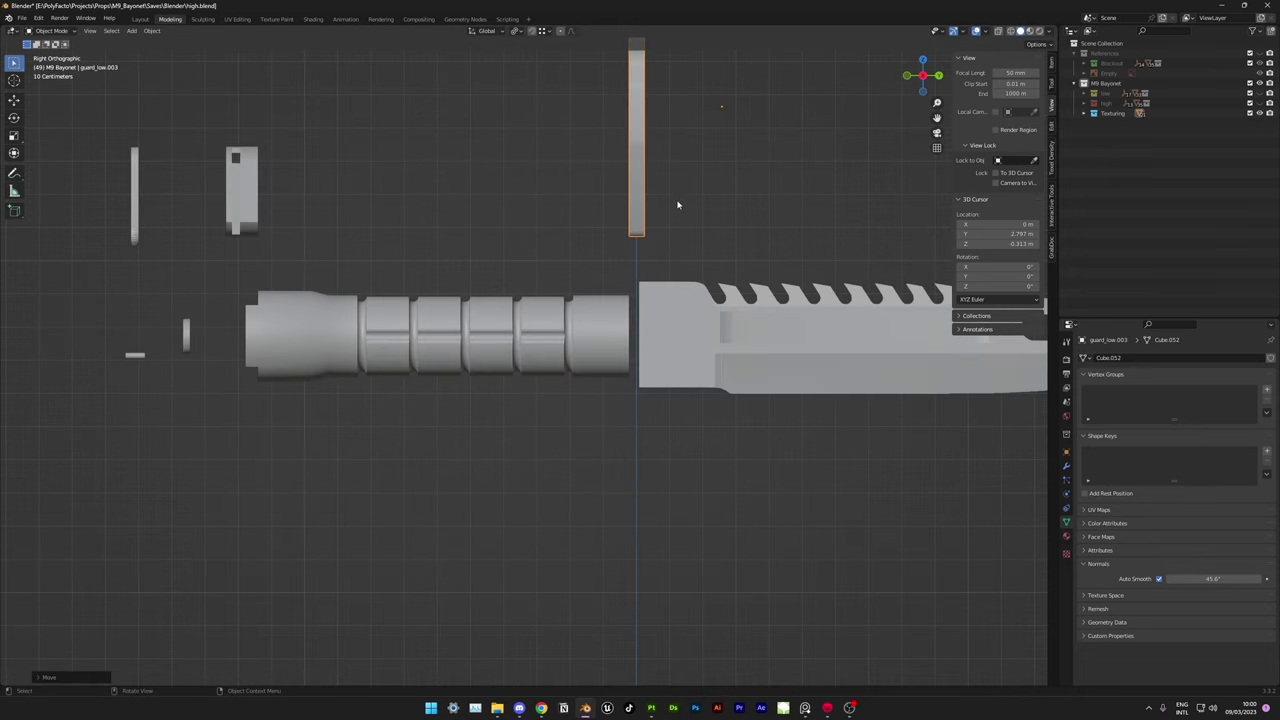
{"action": "scroll", "coordinate": [677, 204], "scroll_direction": "down", "scroll_amount": 3}
{"action": "scroll", "coordinate": [737, 342], "scroll_direction": "down", "scroll_amount": 3}
{"action": "left_click", "coordinate": [680, 428]}
{"action": "key", "text": "g"}
{"action": "key", "text": "z"}
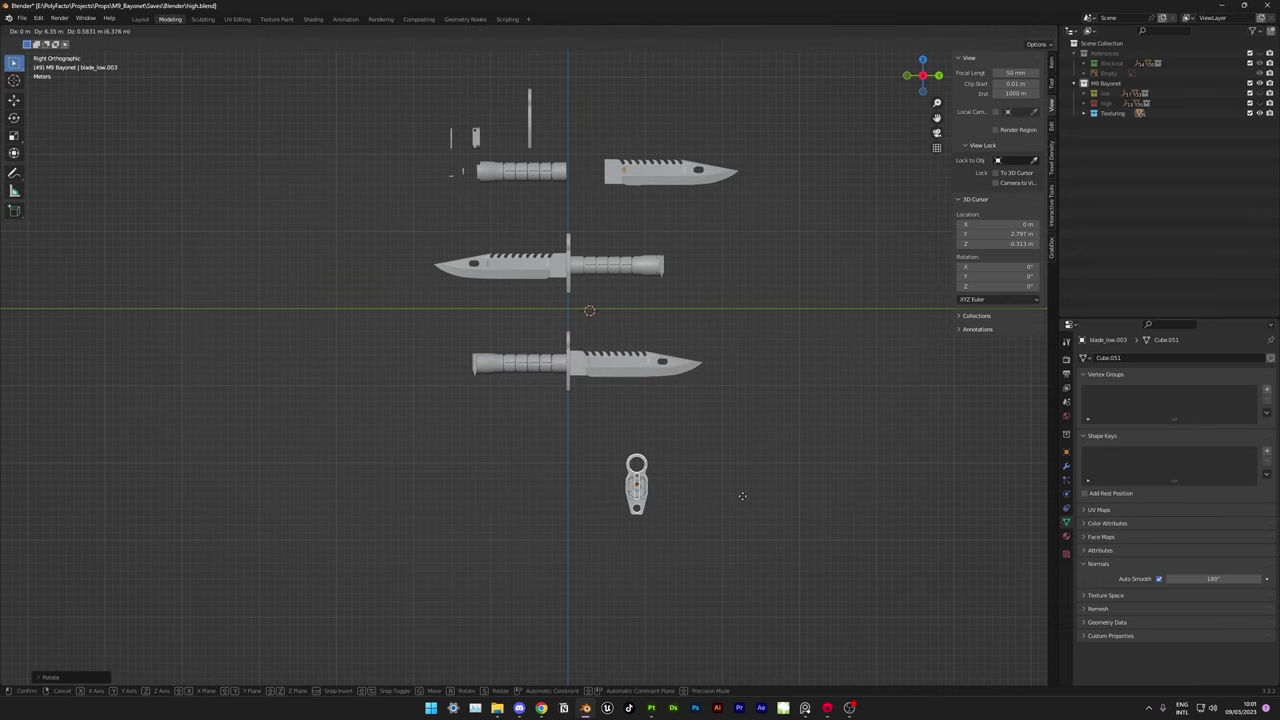
{"action": "left_click", "coordinate": [770, 500]}
- Select all objects, apply all transforms, save high.blend and start the FBX export
{"action": "middle_click_drag", "start_coordinate": [770, 500], "coordinate": [803, 640]}
{"action": "key", "text": "a"}
{"action": "key", "text": "ctrl+s"}
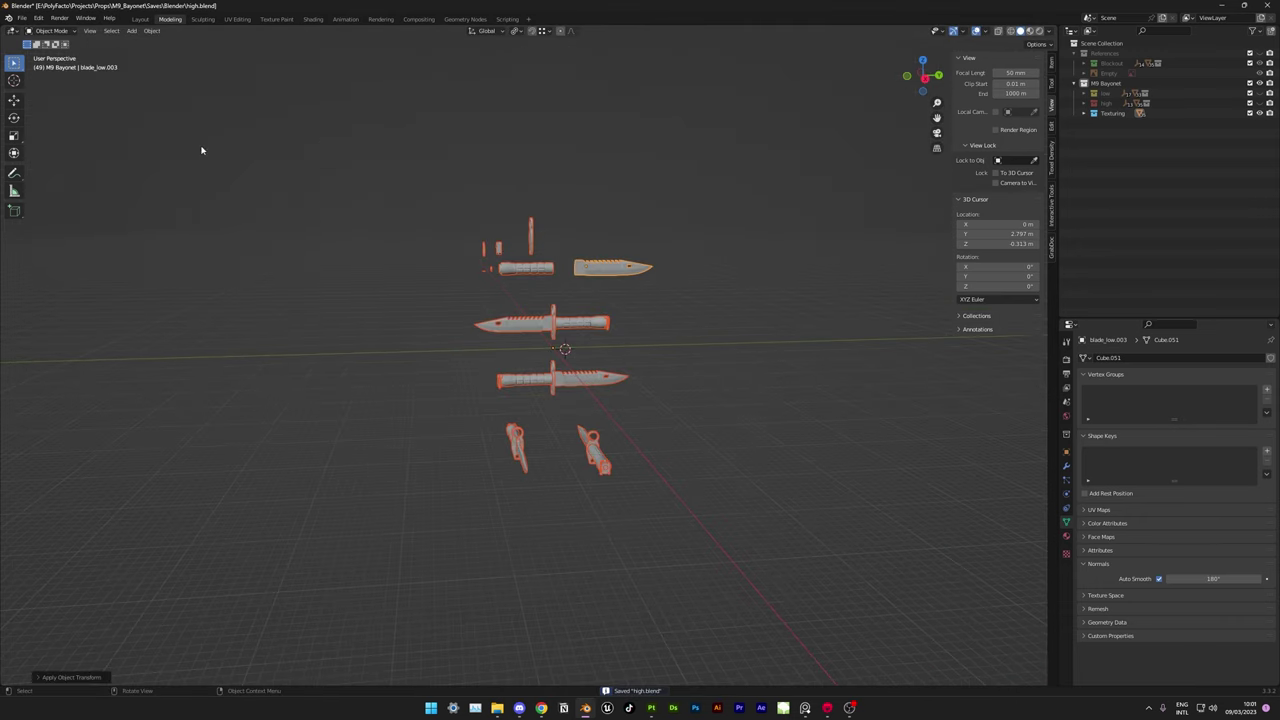
{"action": "key", "text": "ctrl+shift+e"}
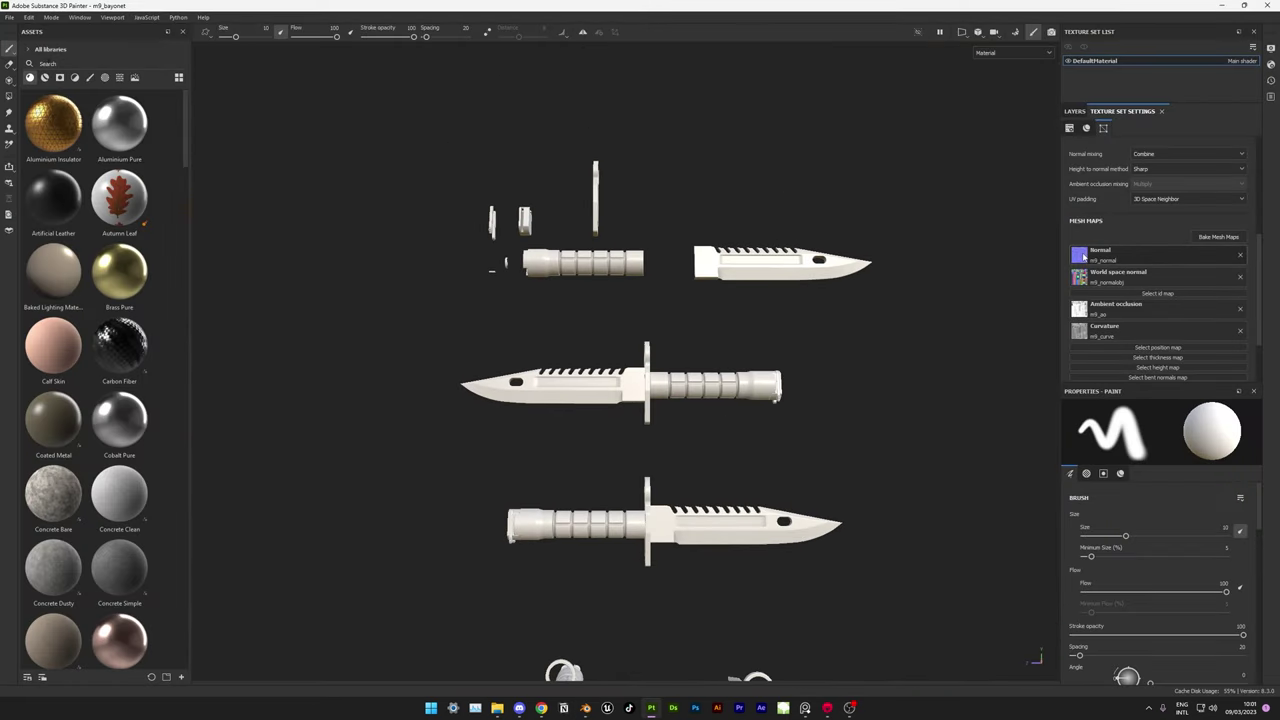
- Filter the assets with the search 'project' and inspect the m9_ao map's options
{"action": "left_click", "coordinate": [119, 77]}
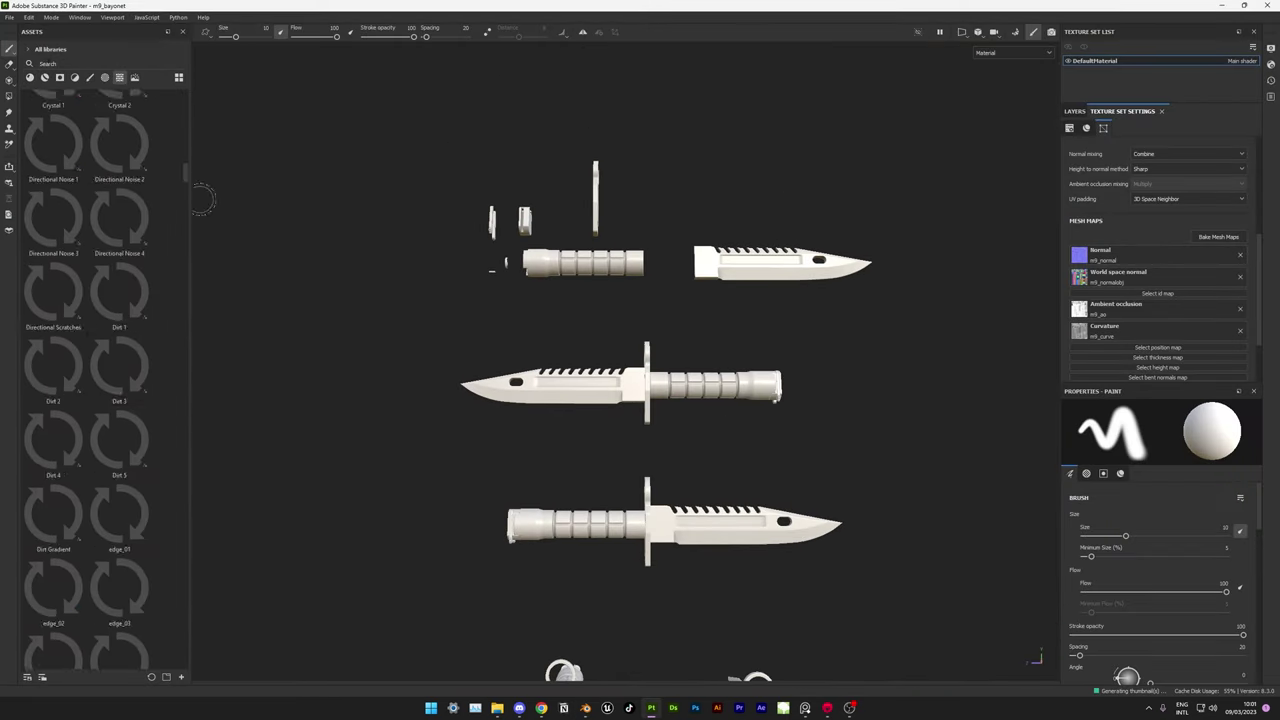
{"action": "left_click", "coordinate": [104, 77]}
{"action": "type", "text": "oject"}
{"action": "right_click", "coordinate": [56, 116]}
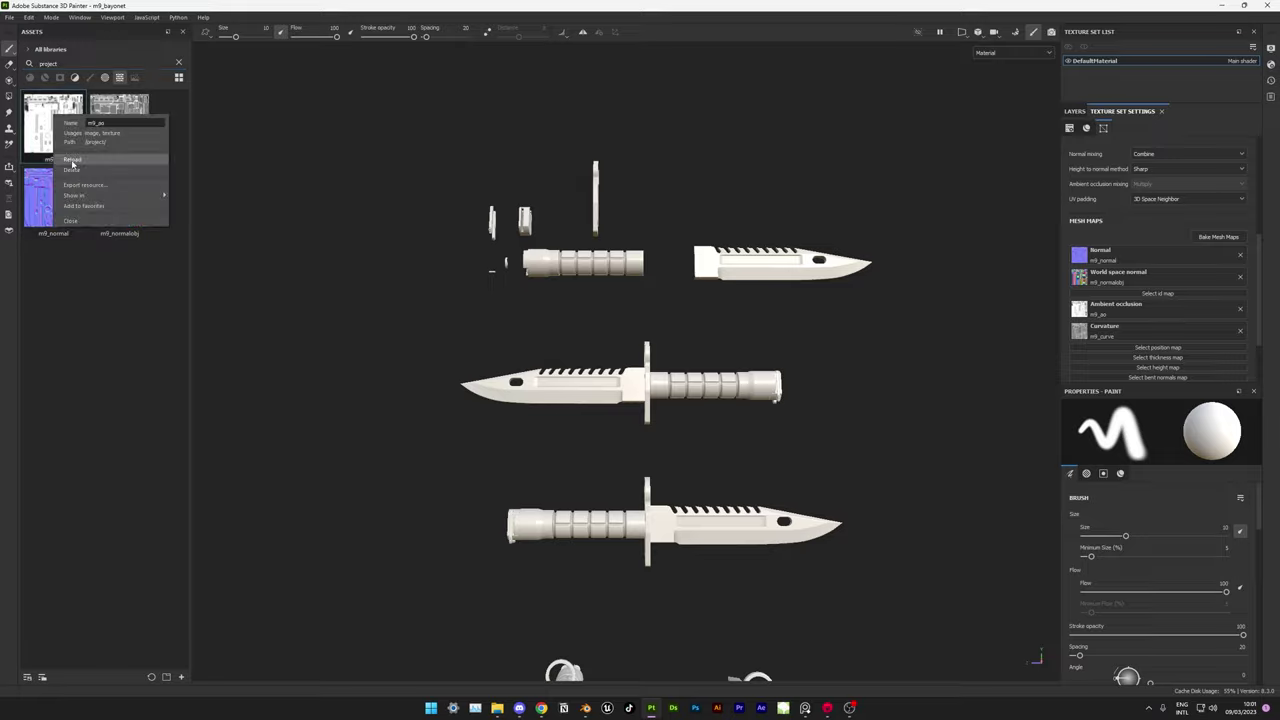
{"action": "key", "text": "Escape"}
{"action": "scroll", "coordinate": [614, 414], "scroll_direction": "up", "scroll_amount": 10}
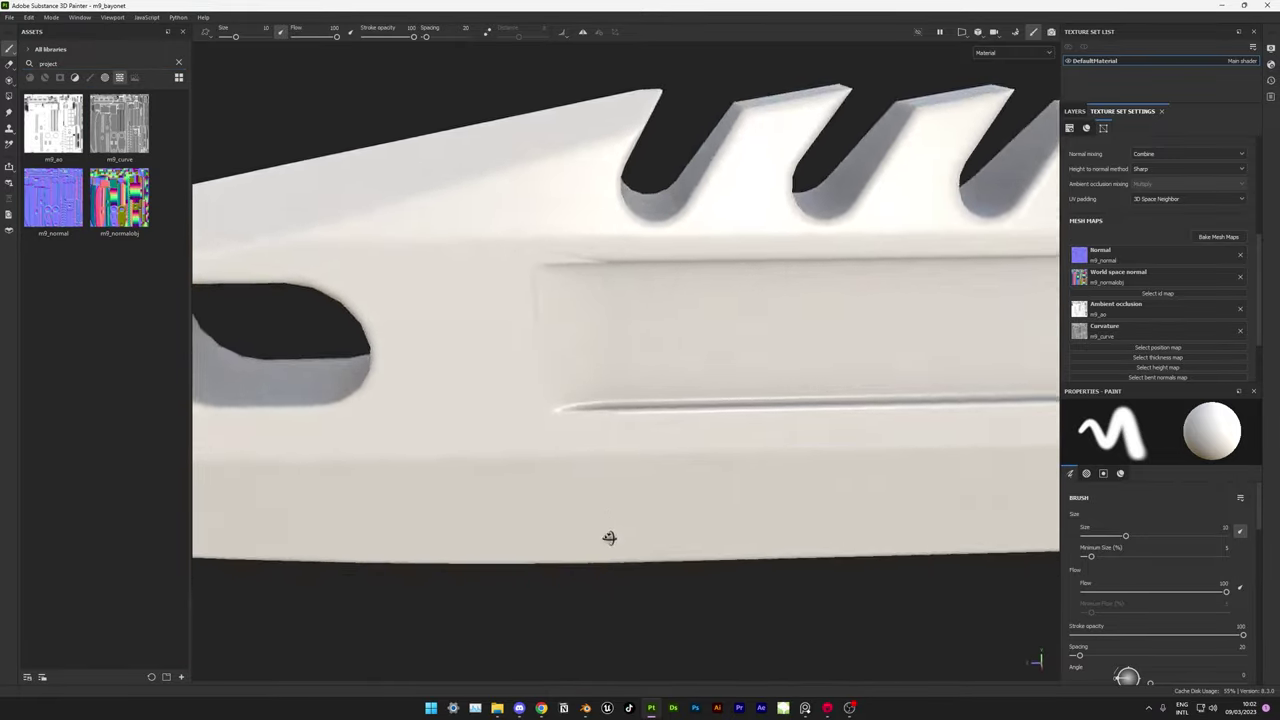
- Orbit around the blade to check the baked maps and the low-poly cage settings
{"action": "mouse_move", "coordinate": [609, 538]}
{"action": "left_mouse_down", "text": "alt"}
{"action": "mouse_move", "coordinate": [431, 423]}
{"action": "mouse_move", "coordinate": [571, 357]}
{"action": "left_mouse_up", "text": "alt"}
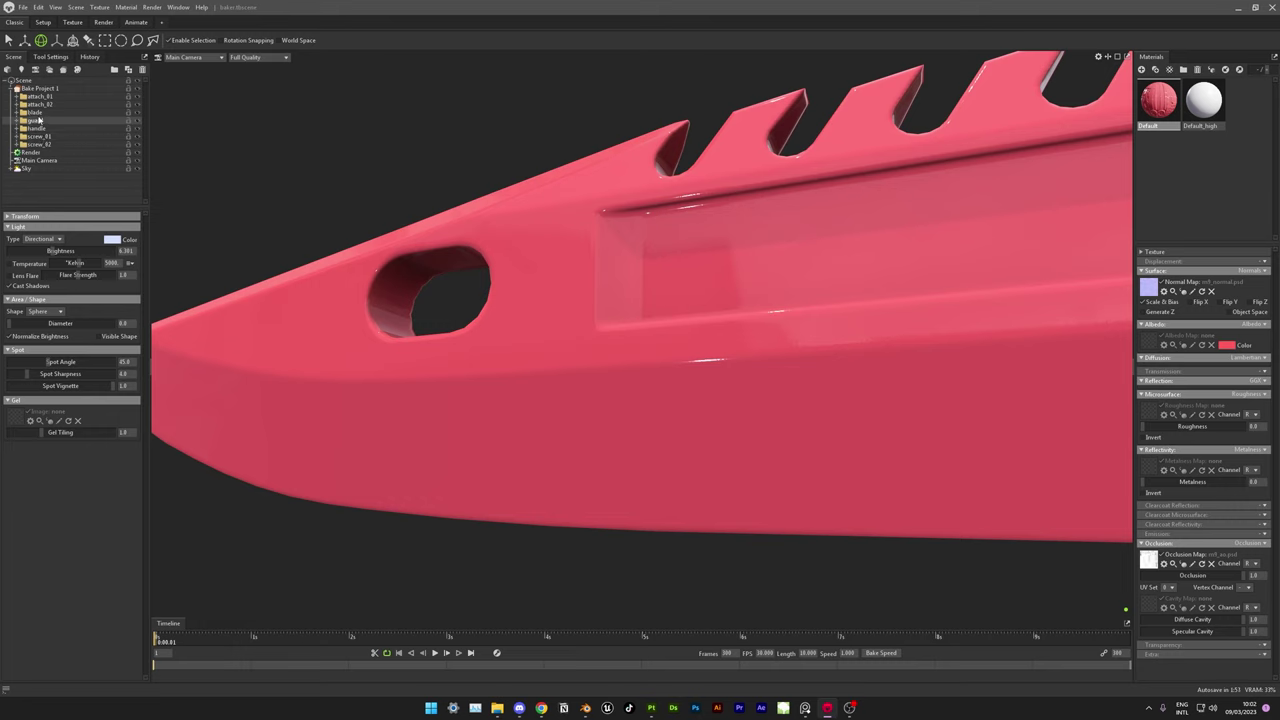
{"action": "left_click", "coordinate": [38, 120]}
{"action": "mouse_move", "coordinate": [361, 312]}
{"action": "left_mouse_down", "text": "alt"}
{"action": "mouse_move", "coordinate": [711, 355]}
{"action": "mouse_move", "coordinate": [511, 385]}
{"action": "left_mouse_up", "text": "alt"}
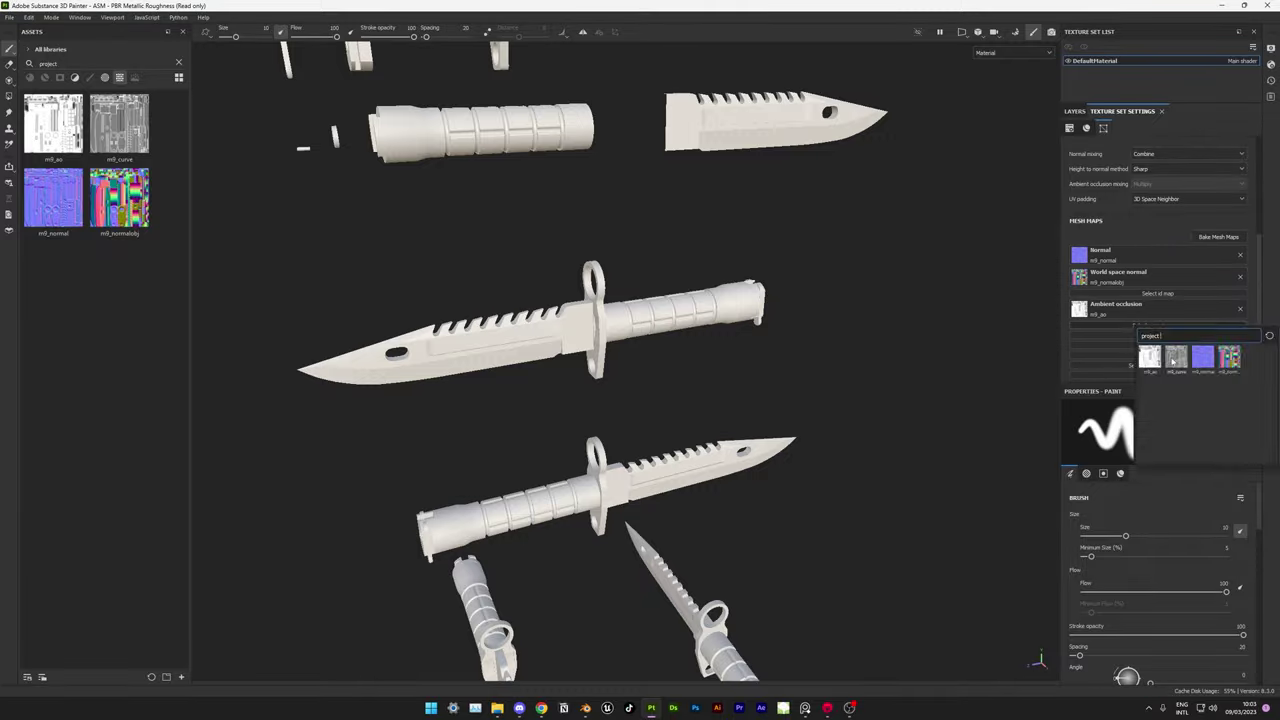
{"action": "mouse_move", "coordinate": [557, 297]}
{"action": "left_mouse_down", "text": "alt"}
{"action": "mouse_move", "coordinate": [580, 120]}
{"action": "mouse_move", "coordinate": [600, 394]}
{"action": "mouse_move", "coordinate": [779, 345]}
{"action": "mouse_move", "coordinate": [645, 329]}
{"action": "mouse_move", "coordinate": [586, 366]}
{"action": "mouse_move", "coordinate": [706, 371]}
{"action": "left_mouse_up", "text": "alt"}
{"action": "mouse_move", "coordinate": [766, 409]}
{"action": "right_mouse_down", "text": "alt"}
{"action": "mouse_move", "coordinate": [324, 407]}
{"action": "mouse_move", "coordinate": [1140, 240]}
{"action": "right_mouse_up", "text": "alt"}
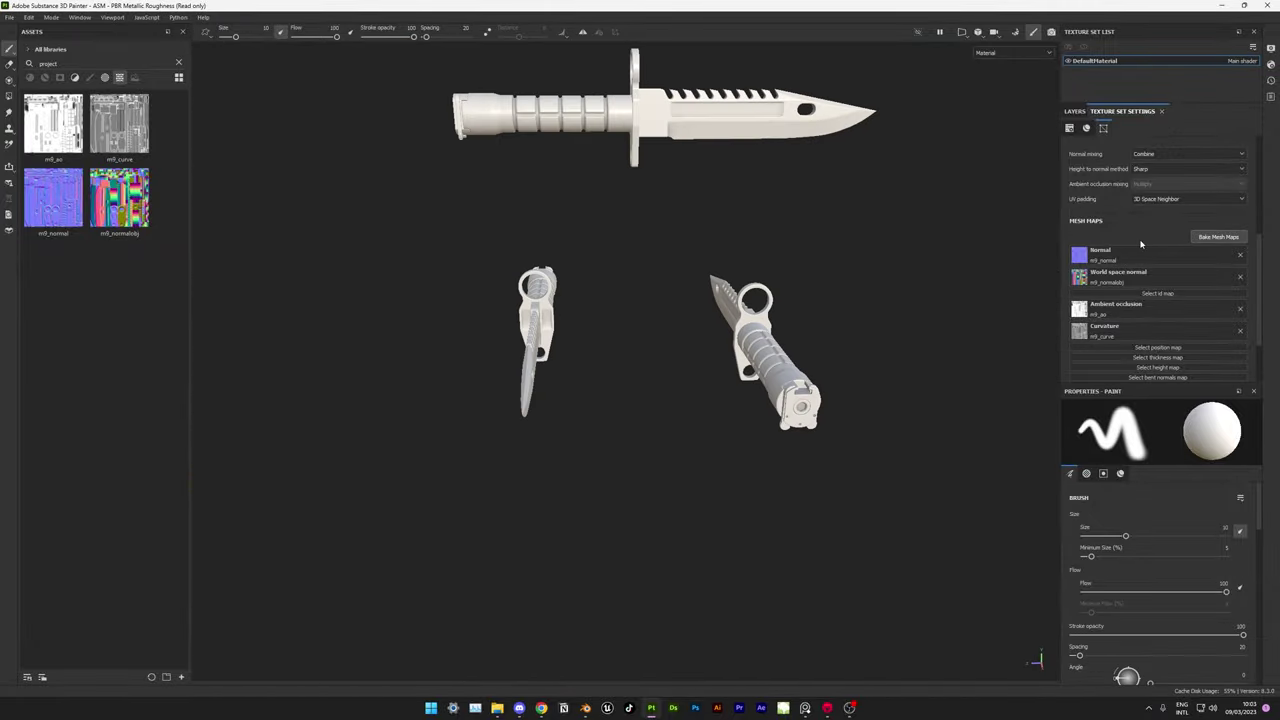
{"action": "left_click", "coordinate": [1218, 236]}
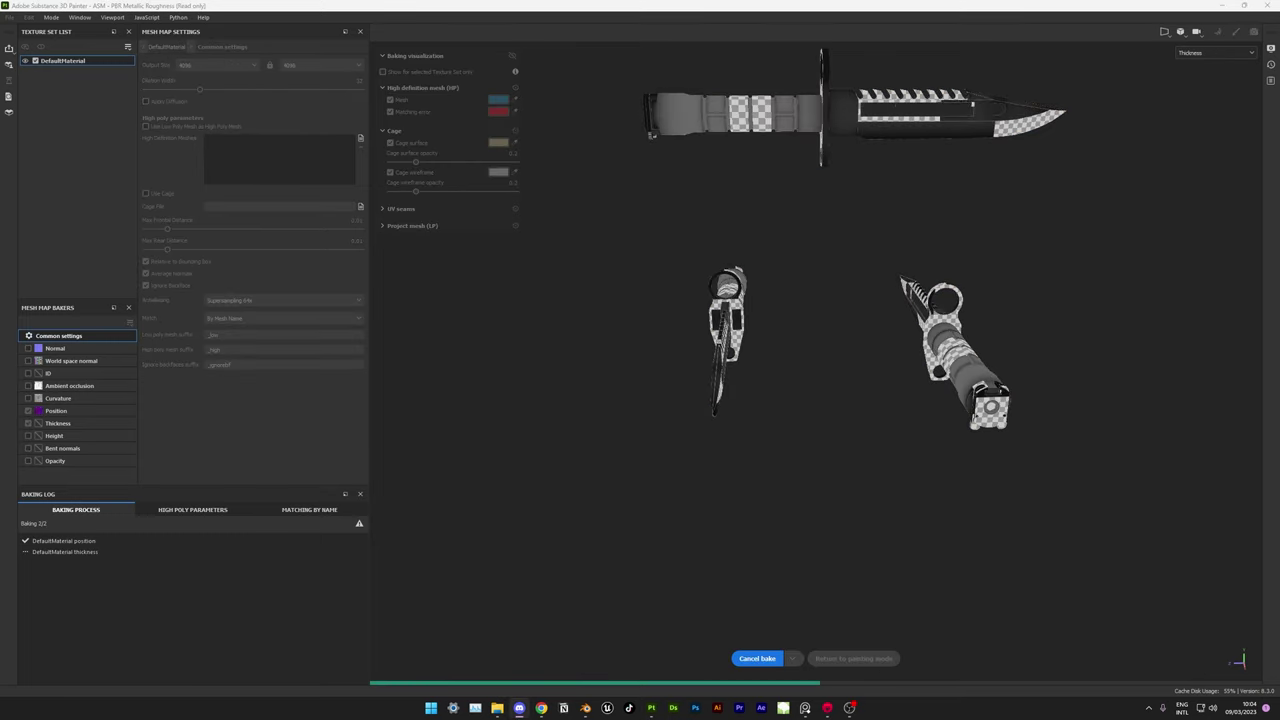
- Return to painting with the baked position and thickness maps and save the project as m9_bayonet
{"action": "left_click", "coordinate": [853, 658]}
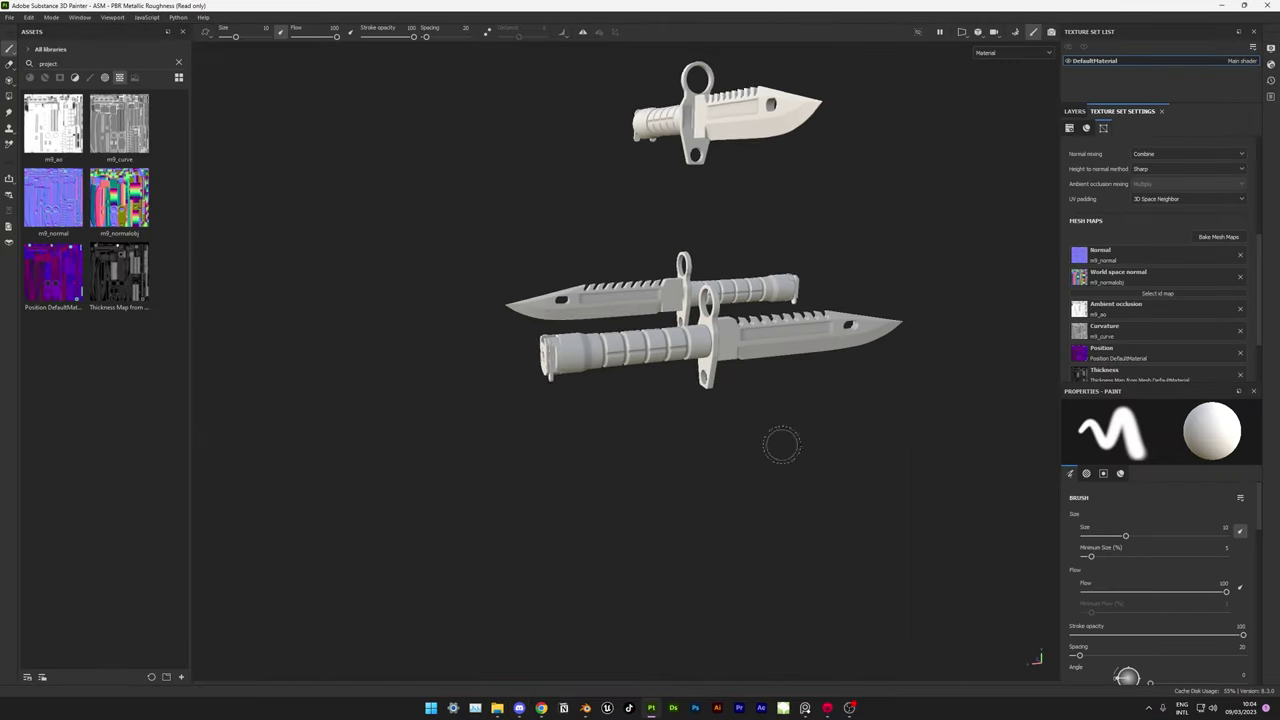
{"action": "scroll", "coordinate": [808, 289], "scroll_direction": "up", "scroll_amount": 3}
{"action": "scroll", "coordinate": [862, 434], "scroll_direction": "up", "scroll_amount": 3}
{"action": "key", "text": "f"}
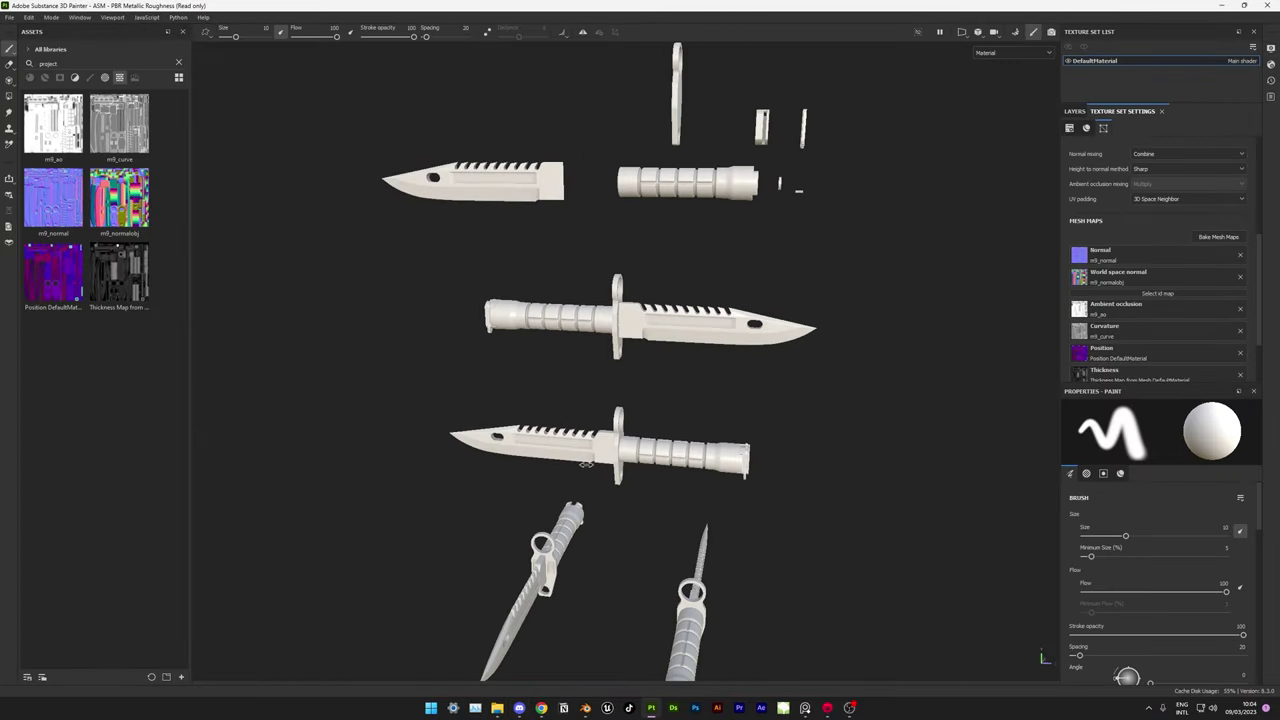
{"action": "key", "text": "ctrl+s"}
{"action": "key", "text": "Return"}
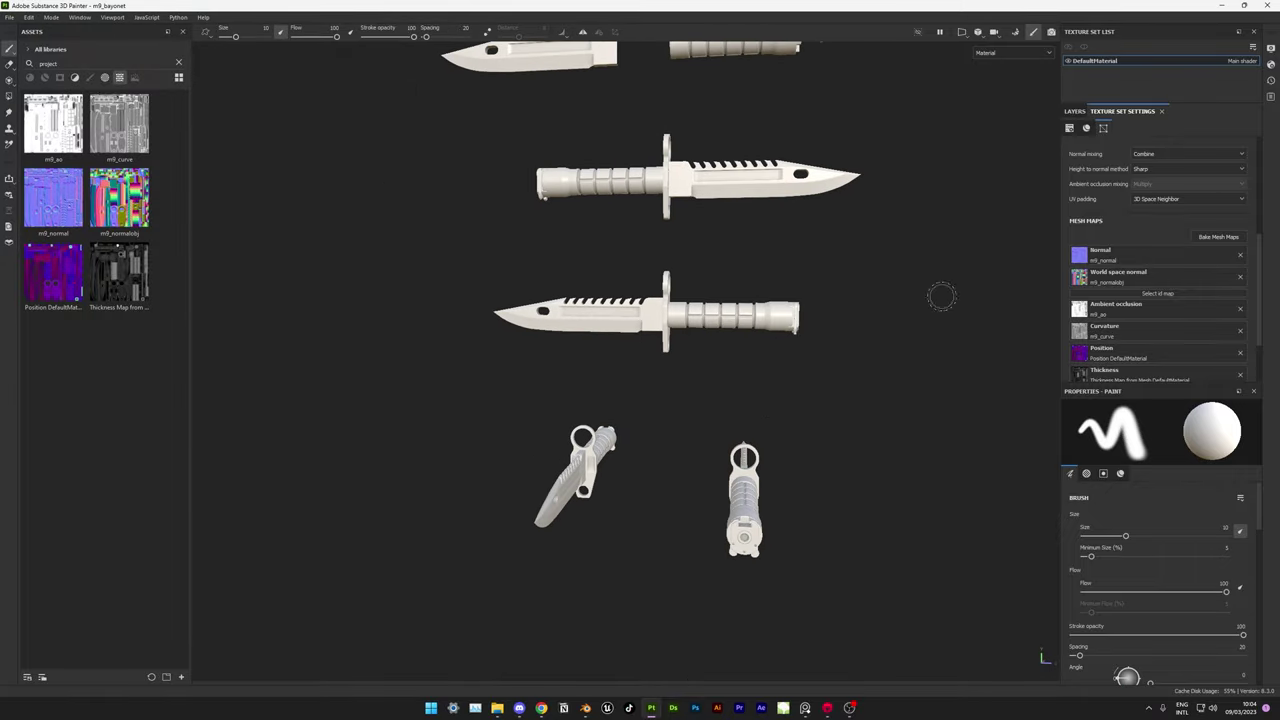
- Apply the Brass Pure material to the whole bayonet as a trial, then undo it
{"action": "left_click", "coordinate": [179, 63]}
{"action": "left_click", "coordinate": [29, 77]}
{"action": "left_click_drag", "start_coordinate": [119, 270], "coordinate": [737, 289]}
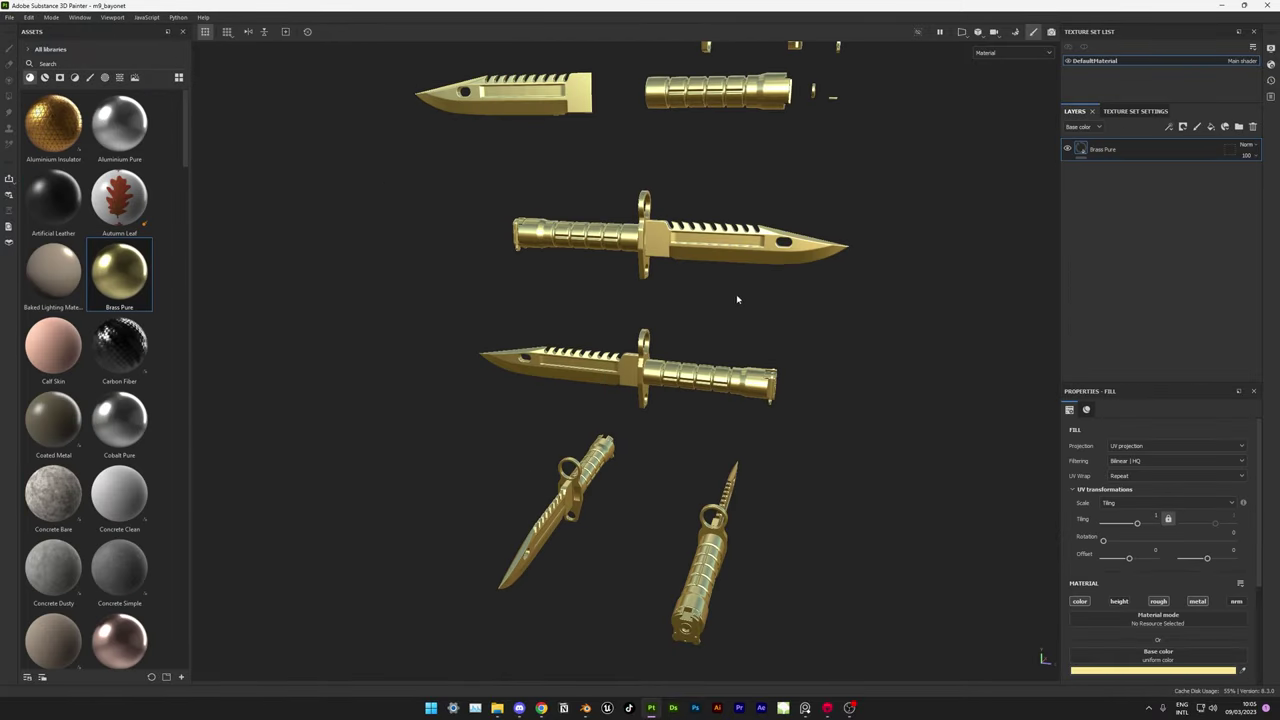
{"action": "scroll", "coordinate": [893, 349], "scroll_direction": "up", "scroll_amount": 5}
{"action": "mouse_move", "coordinate": [893, 349]}
{"action": "left_mouse_down", "text": "alt"}
{"action": "mouse_move", "coordinate": [718, 318]}
{"action": "mouse_move", "coordinate": [569, 63]}
{"action": "mouse_move", "coordinate": [720, 394]}
{"action": "mouse_move", "coordinate": [643, 320]}
{"action": "mouse_move", "coordinate": [743, 392]}
{"action": "mouse_move", "coordinate": [683, 323]}
{"action": "mouse_move", "coordinate": [297, 340]}
{"action": "left_mouse_up", "text": "alt"}
{"action": "key", "text": "ctrl+z"}
- Browse the reference board of bayonet photos
{"action": "scroll", "coordinate": [300, 341], "scroll_direction": "up", "scroll_amount": 2}
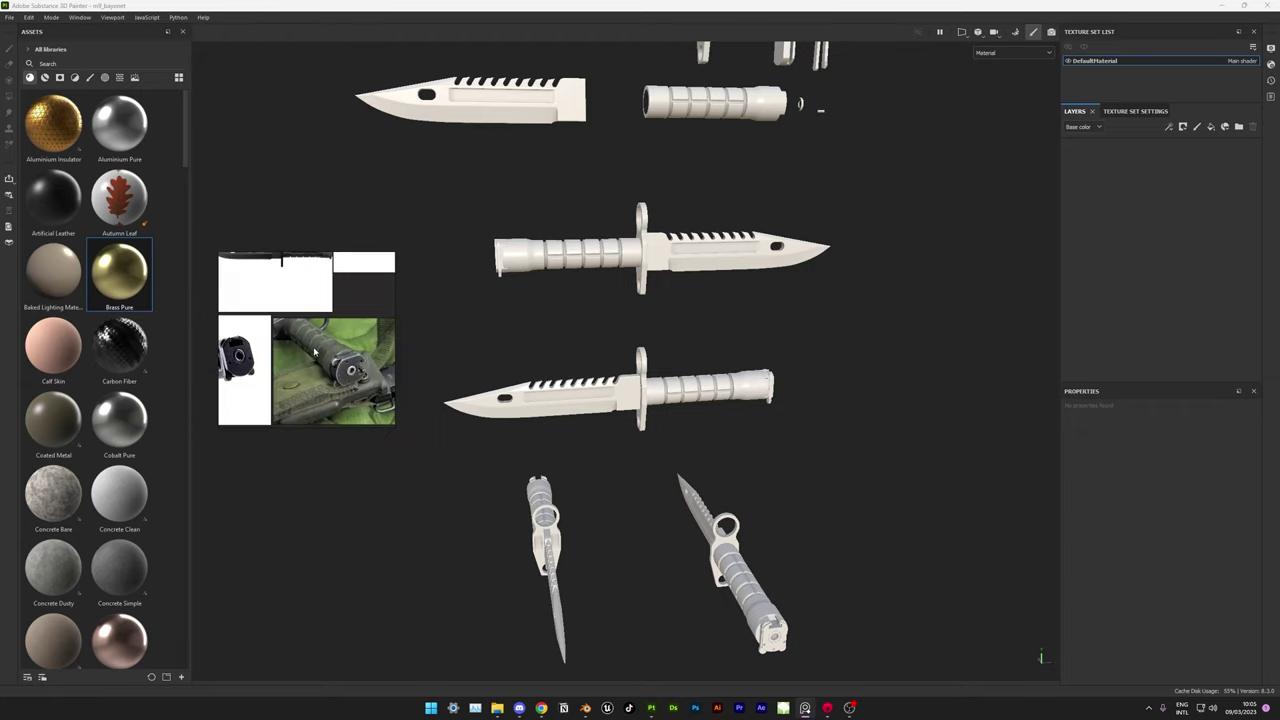
{"action": "scroll", "coordinate": [300, 341], "scroll_direction": "up", "scroll_amount": 2}
{"action": "scroll", "coordinate": [300, 355], "scroll_direction": "up", "scroll_amount": 3}
{"action": "scroll", "coordinate": [290, 345], "scroll_direction": "down", "scroll_amount": 3}
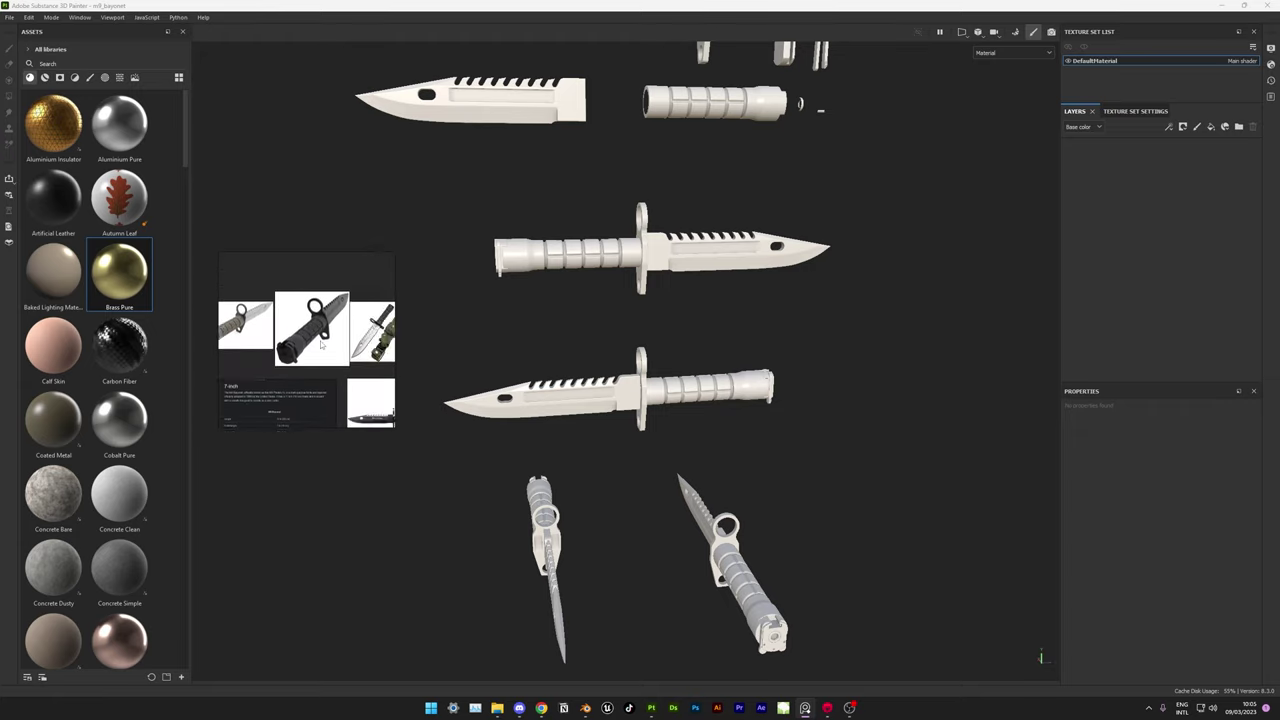
{"action": "scroll", "coordinate": [271, 328], "scroll_direction": "up", "scroll_amount": 3}
{"action": "scroll", "coordinate": [313, 343], "scroll_direction": "down", "scroll_amount": 3}
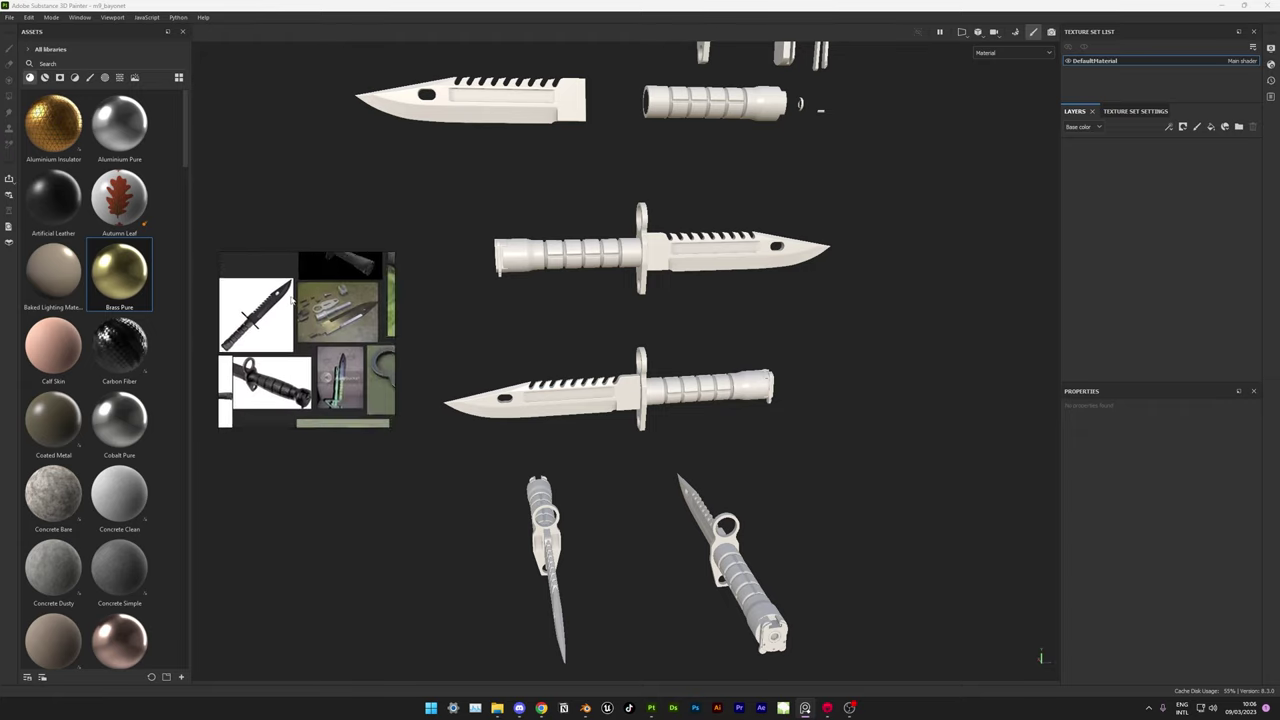
{"action": "scroll", "coordinate": [298, 349], "scroll_direction": "up", "scroll_amount": 3}
{"action": "scroll", "coordinate": [341, 363], "scroll_direction": "down", "scroll_amount": 2}
{"action": "scroll", "coordinate": [341, 363], "scroll_direction": "down", "scroll_amount": 2}
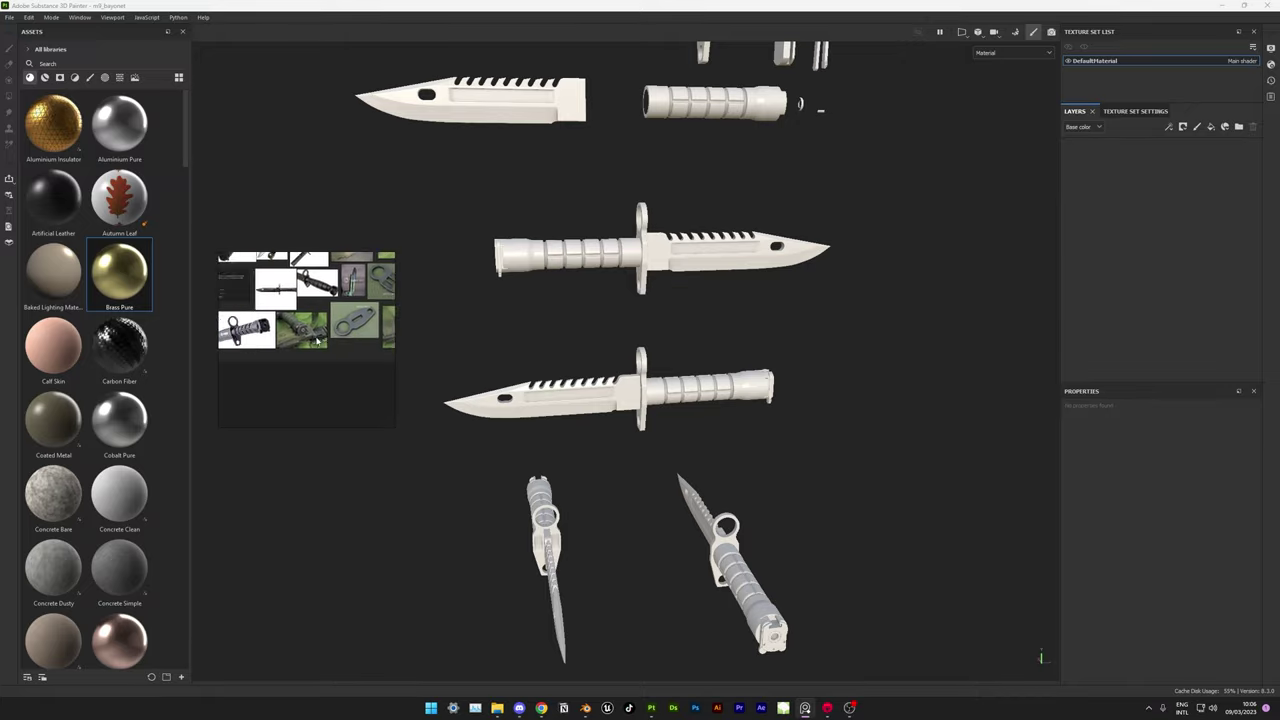
- Turn the knives into a closer view and add a new layer folder
{"action": "left_click_drag", "start_coordinate": [560, 390], "coordinate": [740, 400], "text": "alt"}
{"action": "scroll", "coordinate": [300, 335], "scroll_direction": "up", "scroll_amount": 3}
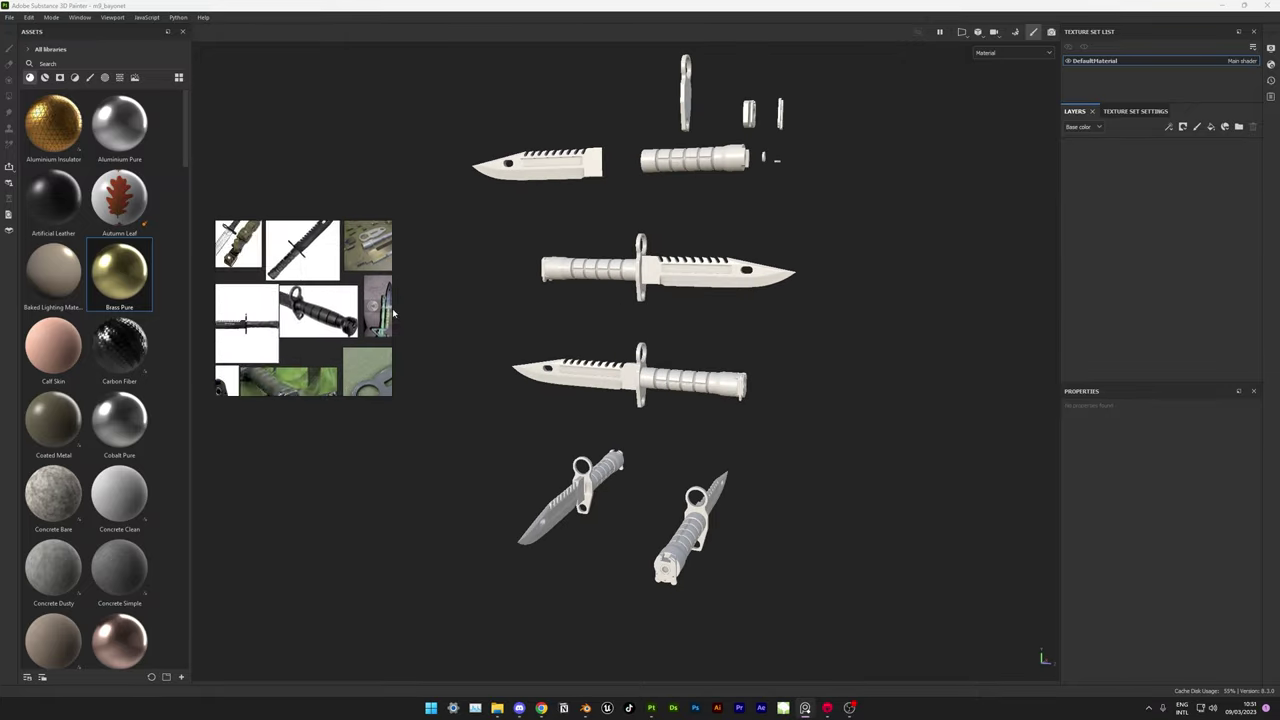
{"action": "left_click_drag", "start_coordinate": [620, 390], "coordinate": [680, 386], "text": "alt"}
{"action": "scroll", "coordinate": [680, 386], "scroll_direction": "up", "scroll_amount": 3}
{"action": "left_click", "coordinate": [1239, 126]}
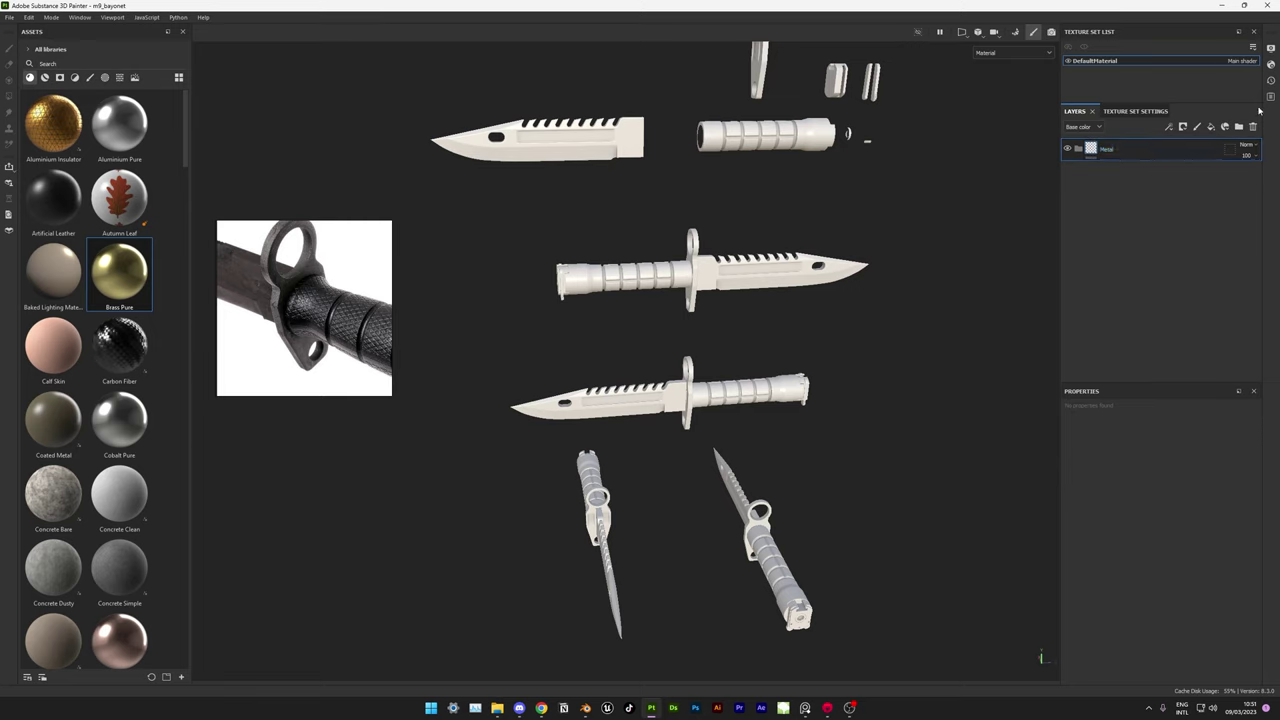
- Name the new folder Plastic and reframe the view on the knives
{"action": "type", "text": "Plastic"}
{"action": "key", "text": "Return"}
{"action": "scroll", "coordinate": [640, 350], "scroll_direction": "up", "scroll_amount": 2}
{"action": "scroll", "coordinate": [300, 310], "scroll_direction": "down", "scroll_amount": 2}
{"action": "middle_click_drag", "start_coordinate": [614, 307], "coordinate": [614, 347], "text": "alt"}
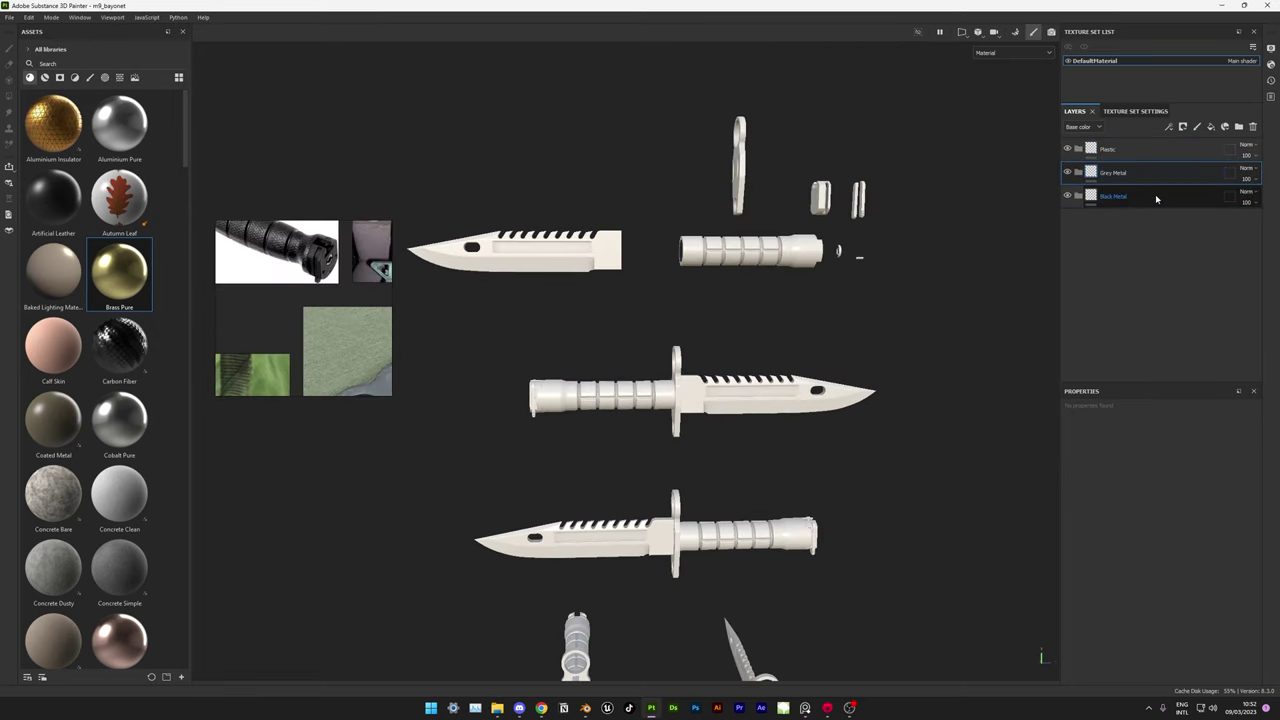
{"action": "middle_click_drag", "start_coordinate": [901, 290], "coordinate": [883, 299], "text": "alt"}
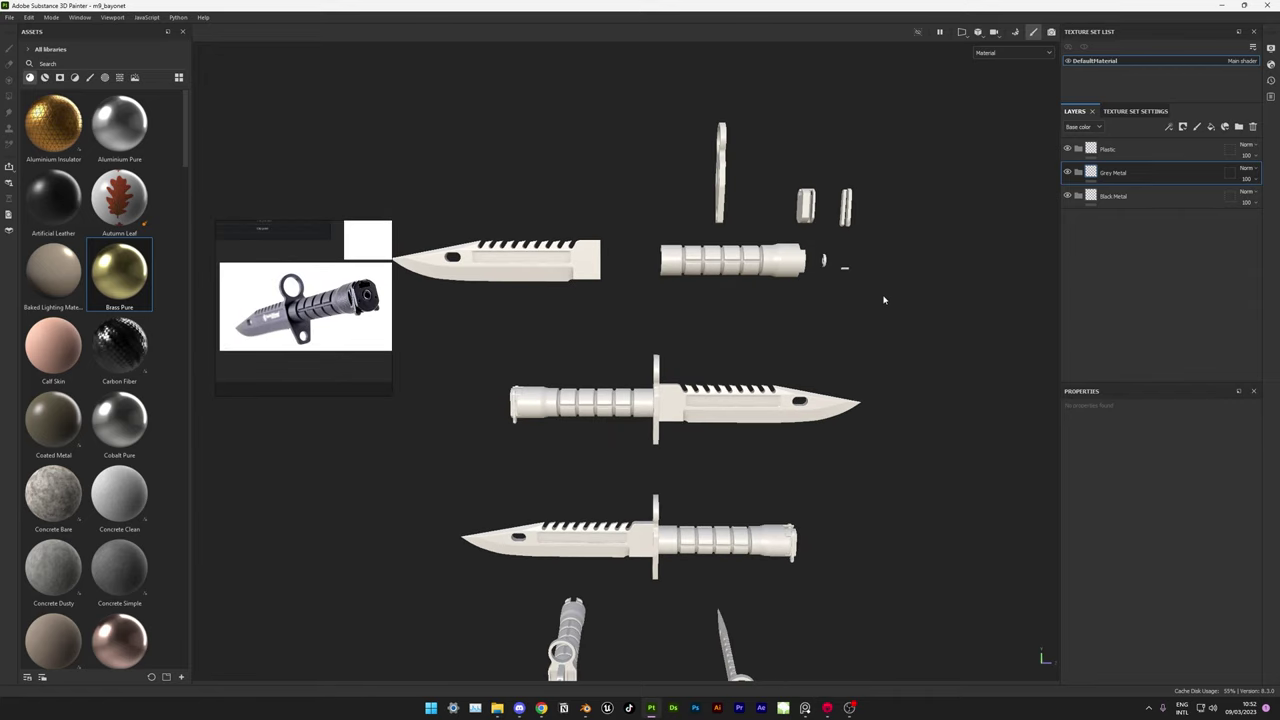
- Add black masks to the Plastic and Grey Metal folders, using polygon fill to mask the parts
{"action": "right_click", "coordinate": [1107, 148]}
{"action": "left_click", "coordinate": [1140, 175]}
{"action": "key", "text": "4"}
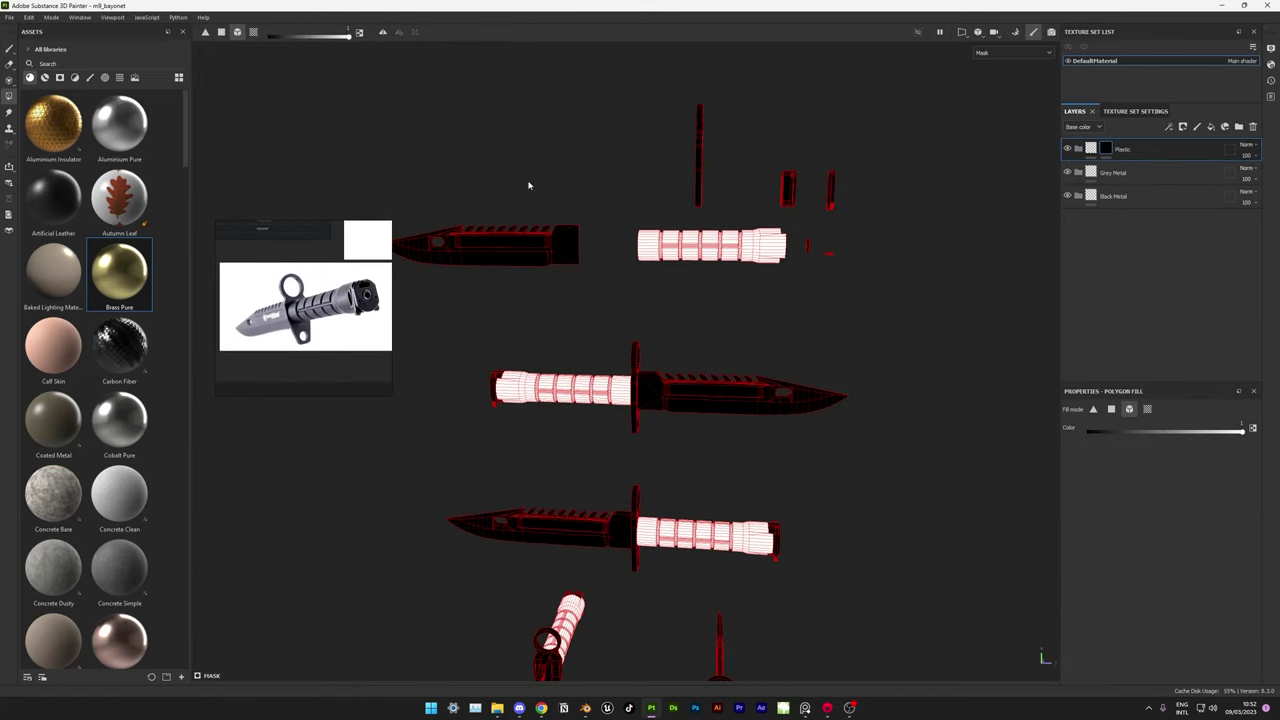
{"action": "right_click", "coordinate": [1113, 172]}
{"action": "left_click", "coordinate": [1140, 199]}
{"action": "scroll", "coordinate": [600, 300], "scroll_direction": "up", "scroll_amount": 3}
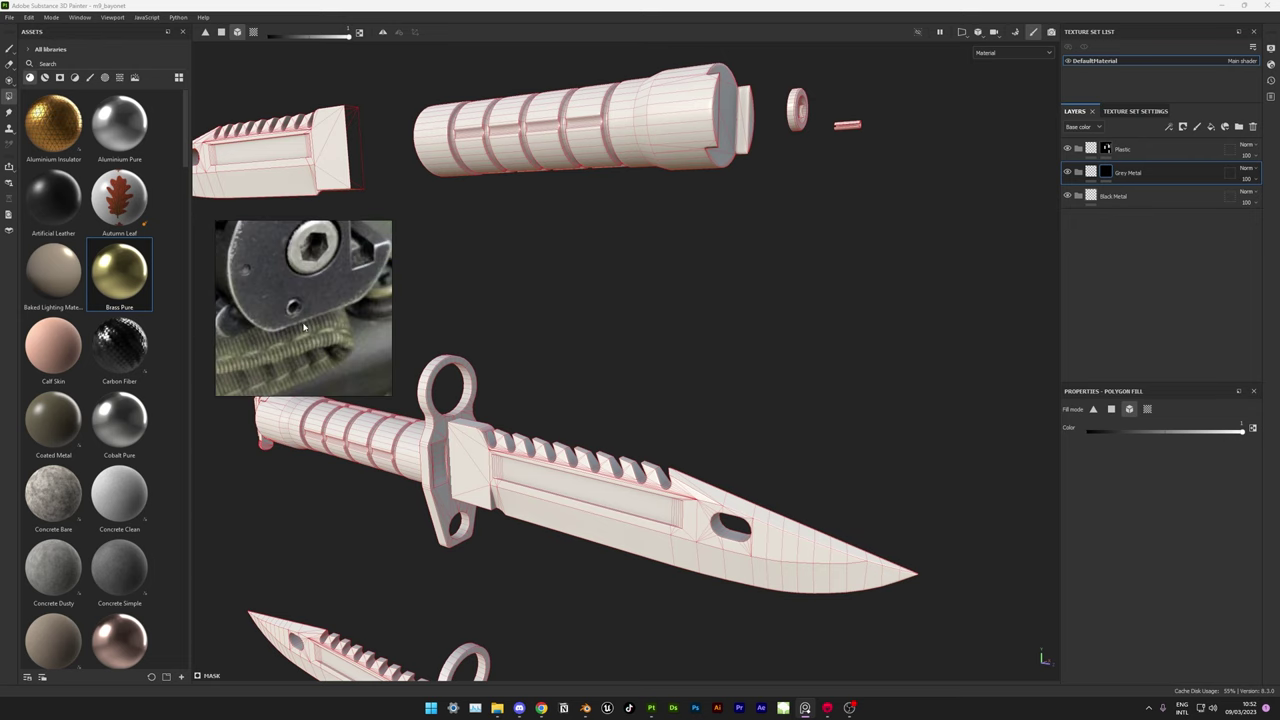
{"action": "middle_click_drag", "start_coordinate": [305, 327], "coordinate": [709, 314], "text": "alt"}
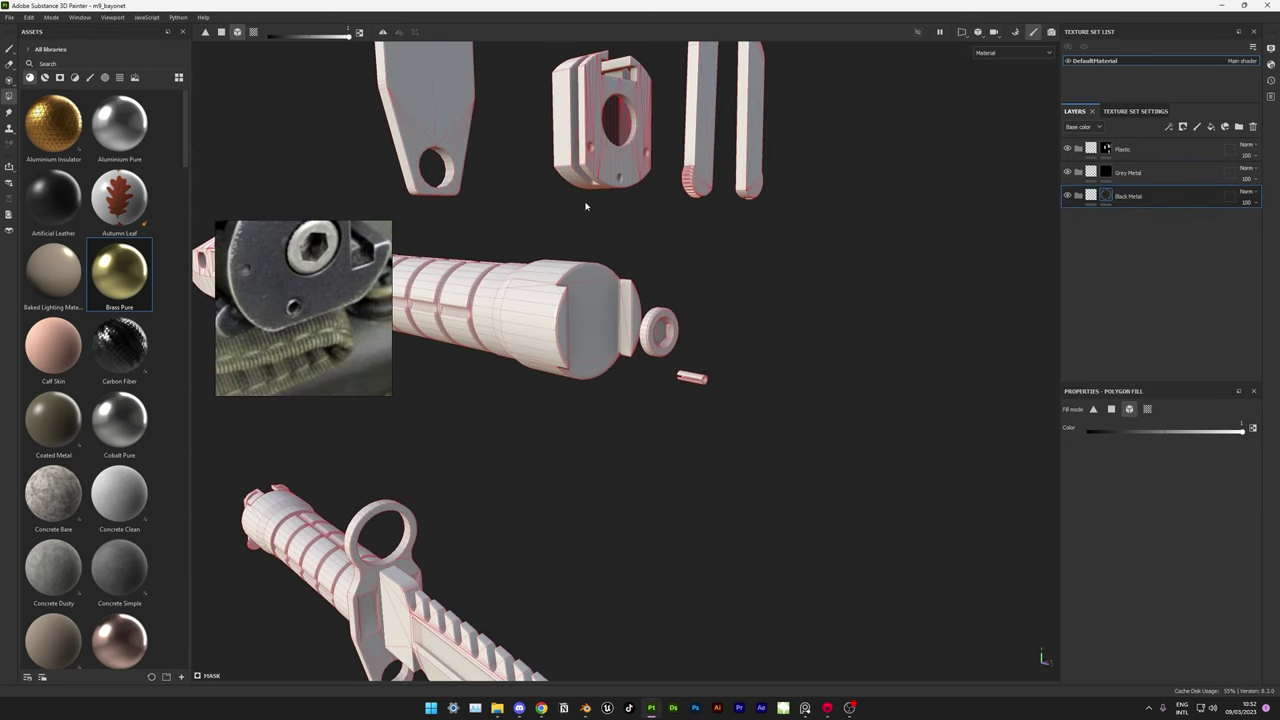
{"action": "scroll", "coordinate": [586, 206], "scroll_direction": "down", "scroll_amount": 5}
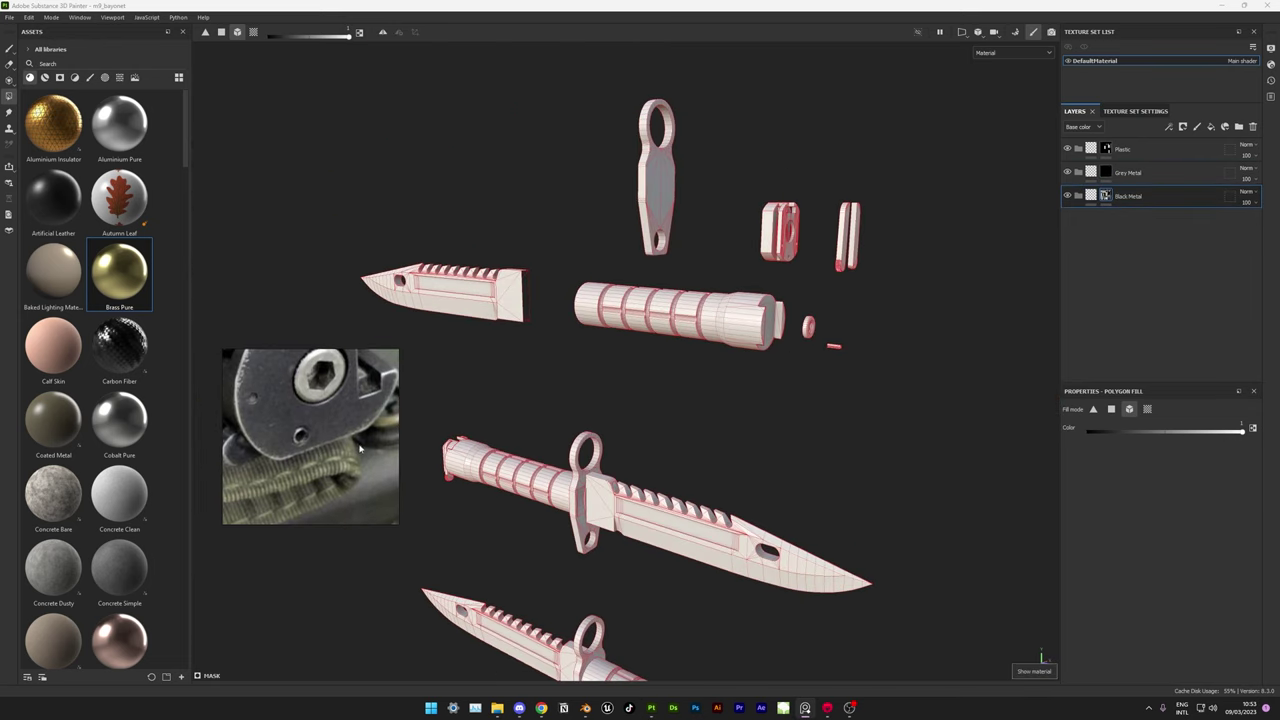
- Add a fill layer with a dark base colour and Metallic set to 1
{"action": "left_click", "coordinate": [1211, 127]}
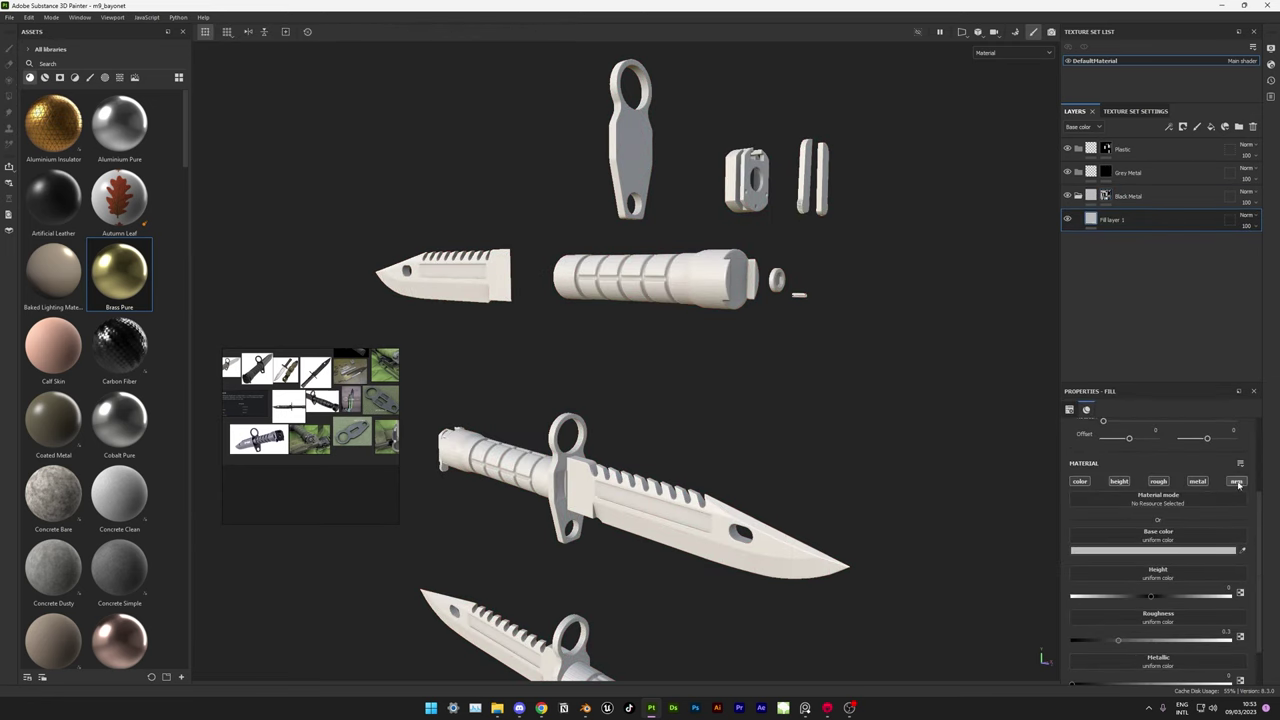
{"action": "left_click", "coordinate": [1150, 550]}
{"action": "left_click_drag", "start_coordinate": [1072, 640], "coordinate": [1230, 640]}
{"action": "left_click_drag", "start_coordinate": [700, 400], "coordinate": [363, 440], "text": "alt"}
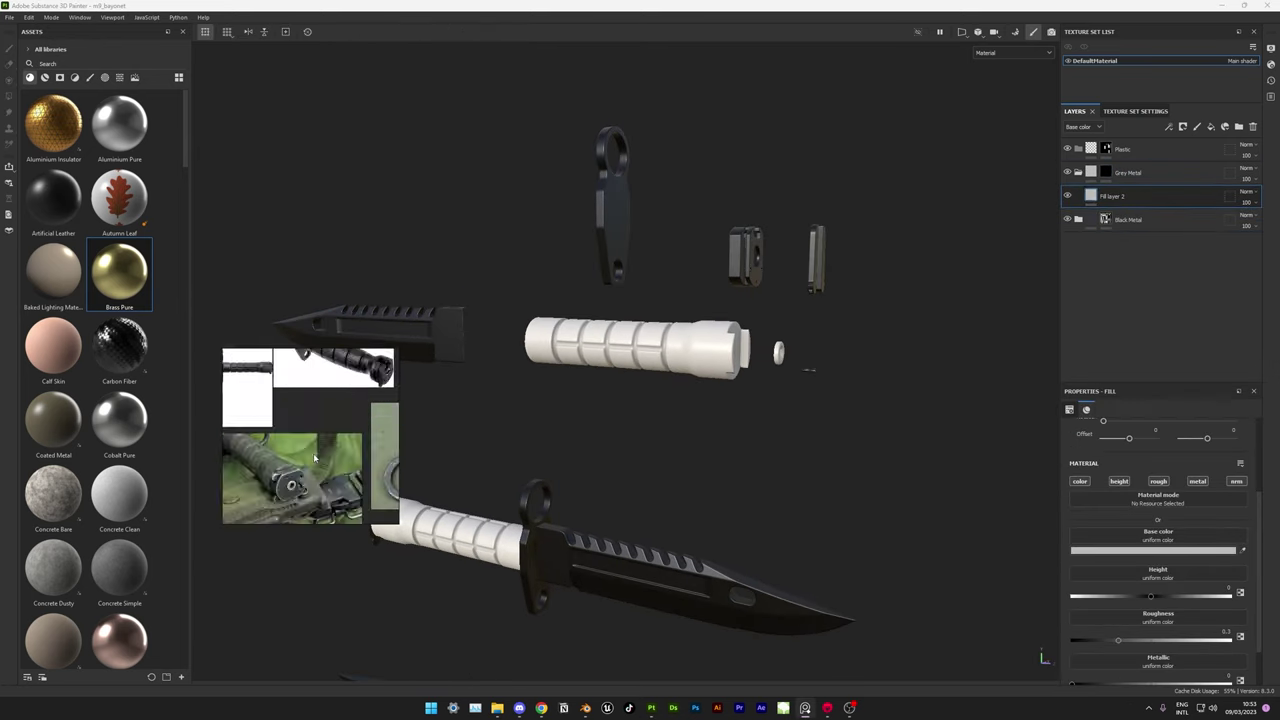
{"action": "left_click_drag", "start_coordinate": [657, 449], "coordinate": [765, 439], "text": "alt"}
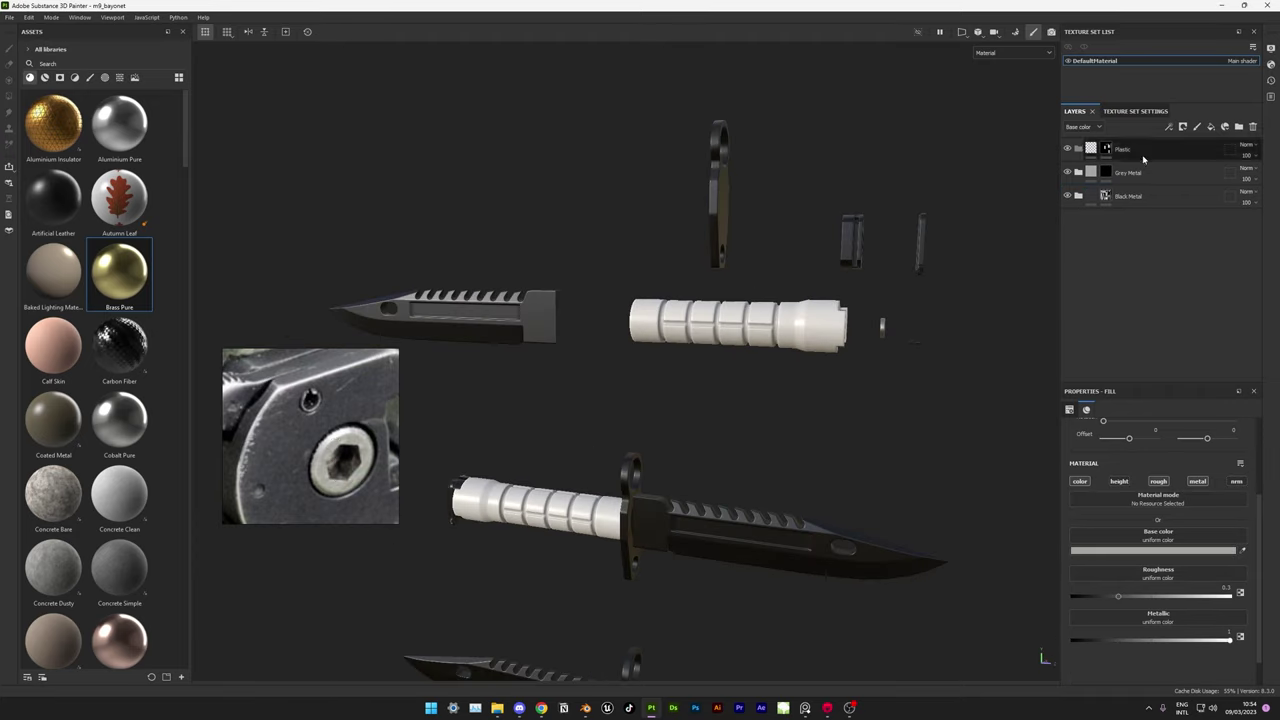
- Make the grip fill dark non-metallic plastic with roughness about 0.47, then group it into a new folder
{"action": "left_click", "coordinate": [1199, 481]}
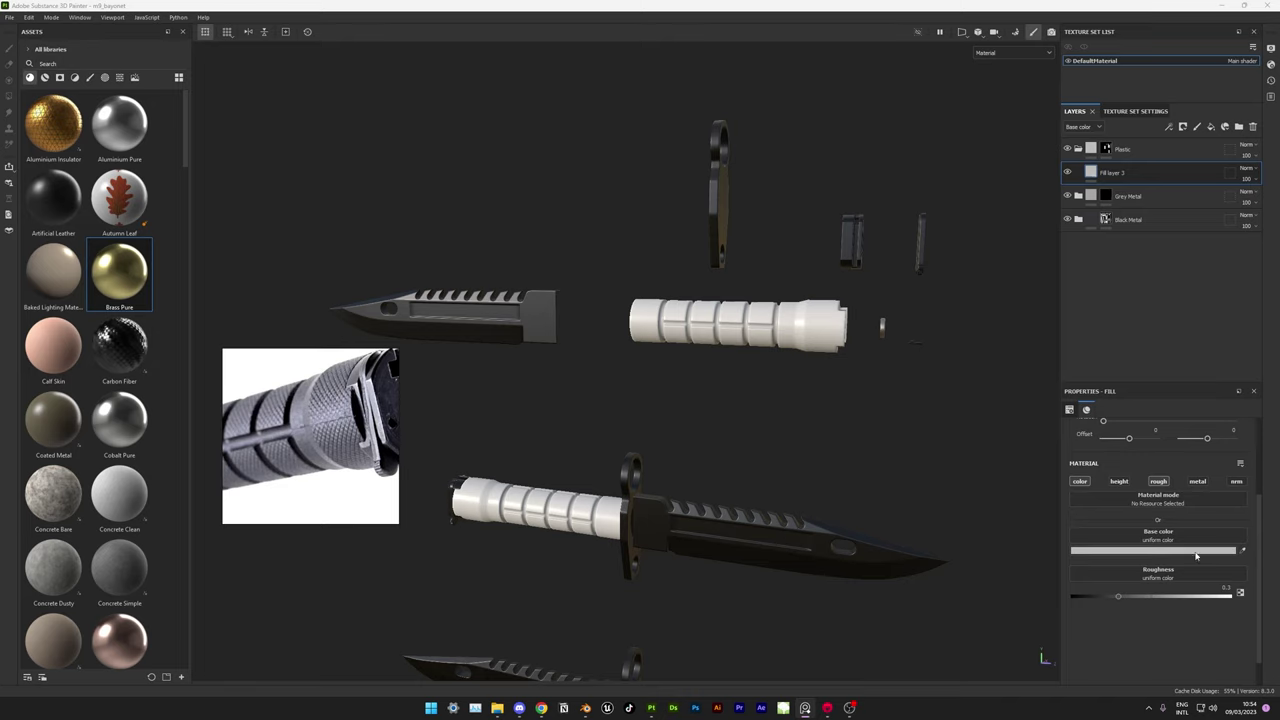
{"action": "left_click", "coordinate": [1157, 550]}
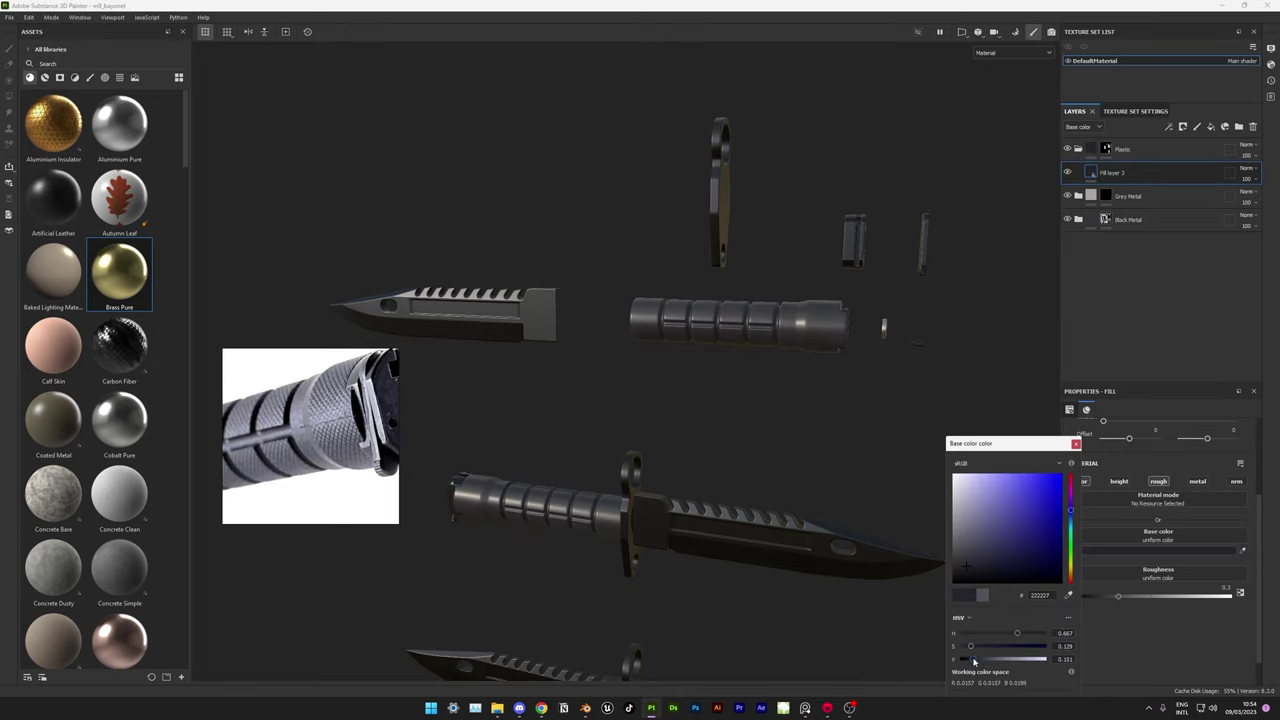
{"action": "left_click_drag", "start_coordinate": [1118, 596], "coordinate": [1180, 596]}
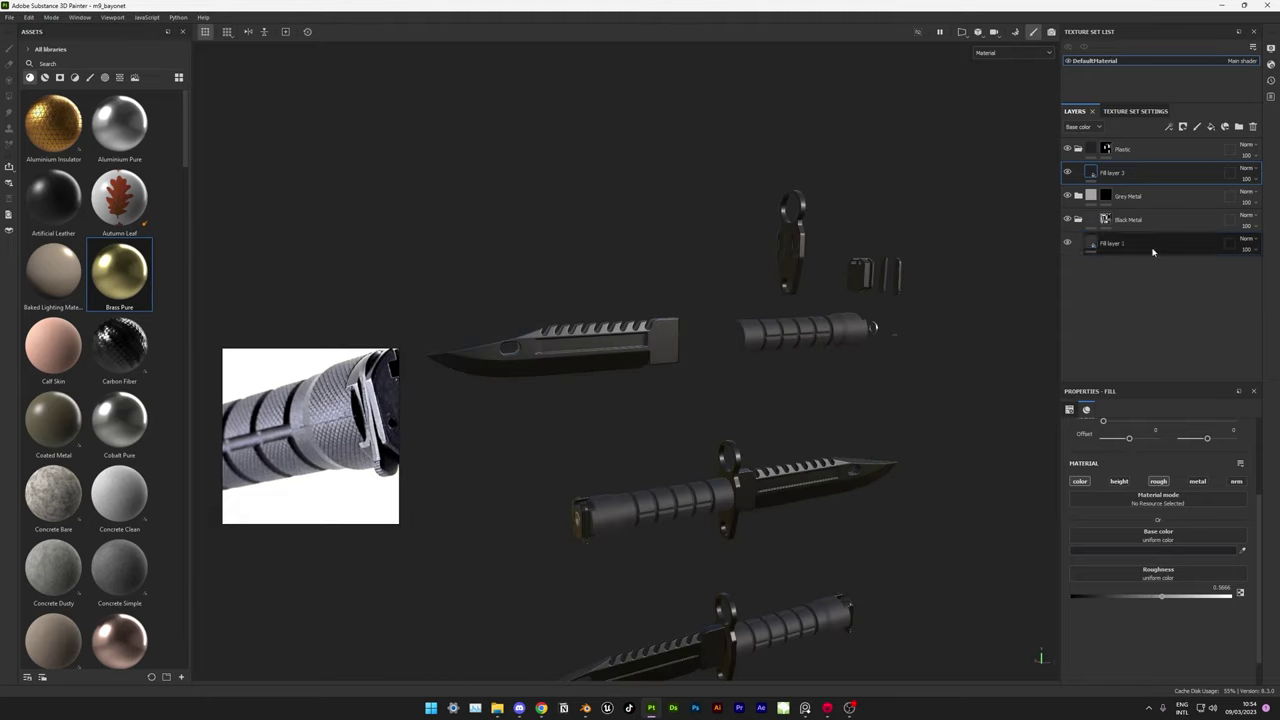
{"action": "left_click_drag", "start_coordinate": [1142, 598], "coordinate": [1146, 597]}
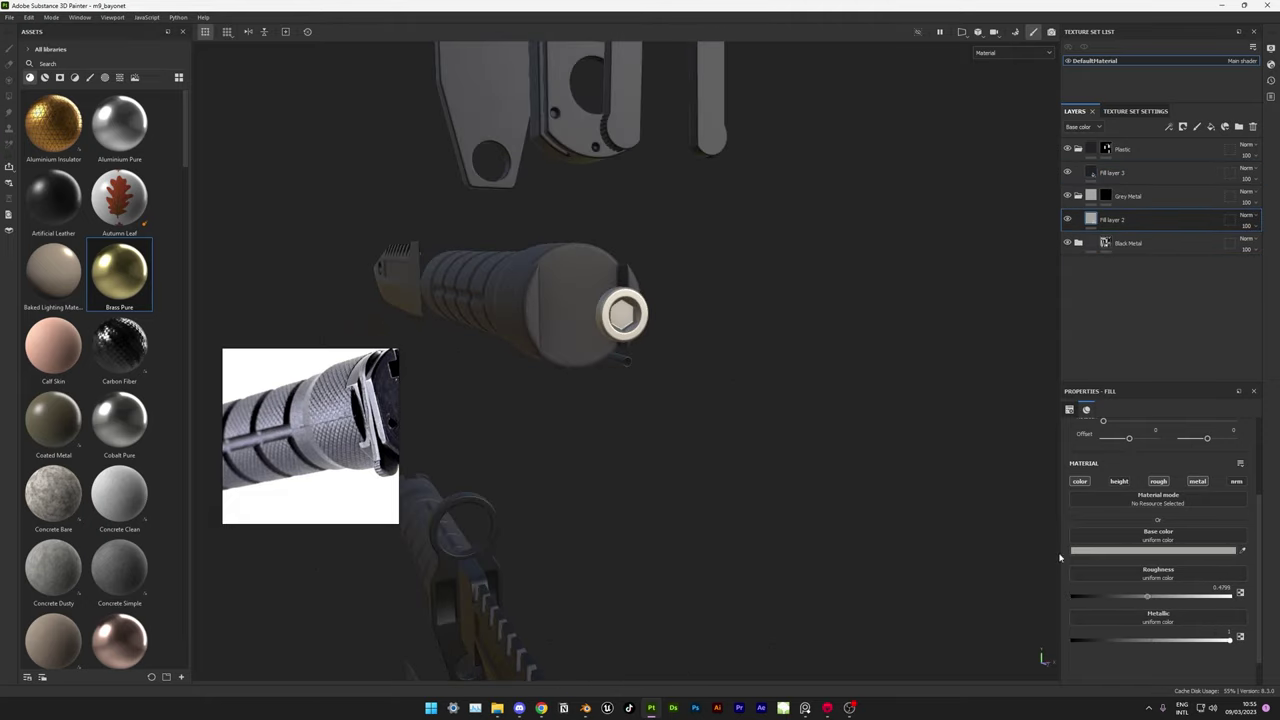
{"action": "left_click_drag", "start_coordinate": [1112, 219], "coordinate": [1078, 149]}
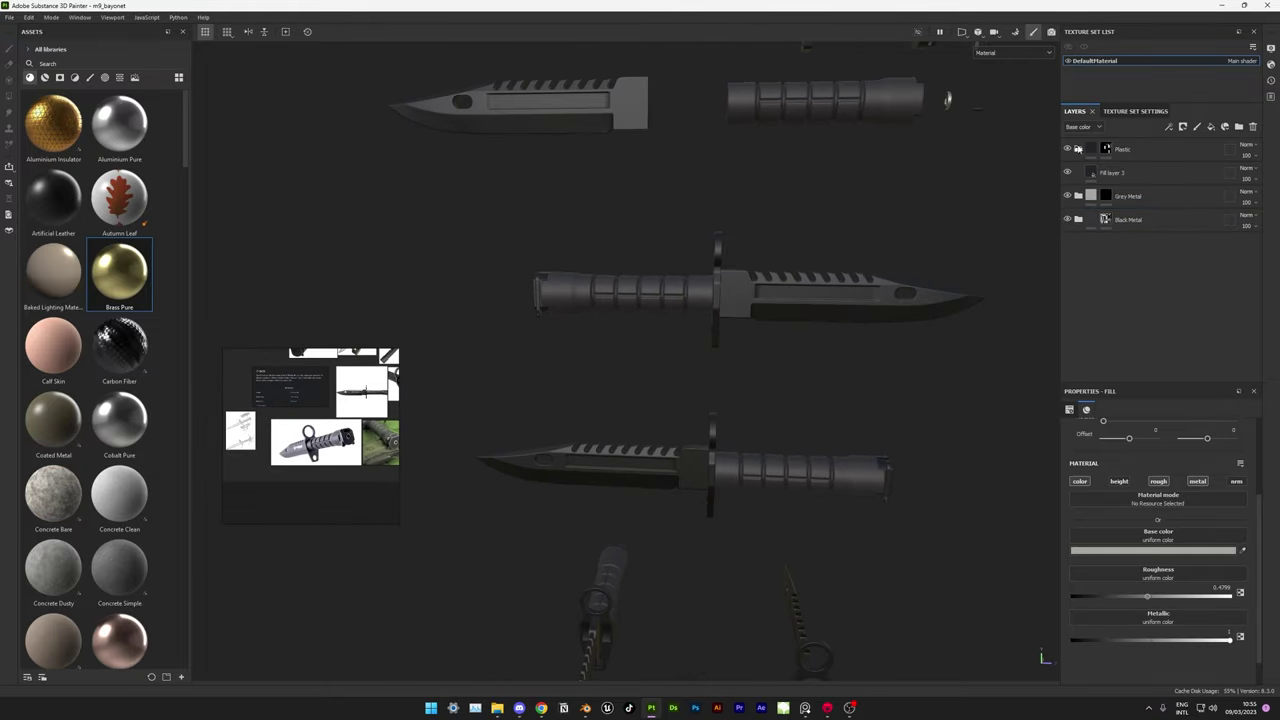
{"action": "key", "text": "ctrl+g"}
- Add a Shape fill layer with a black mask and a red base colour, in polygon fill mode
{"action": "left_click", "coordinate": [1213, 129]}
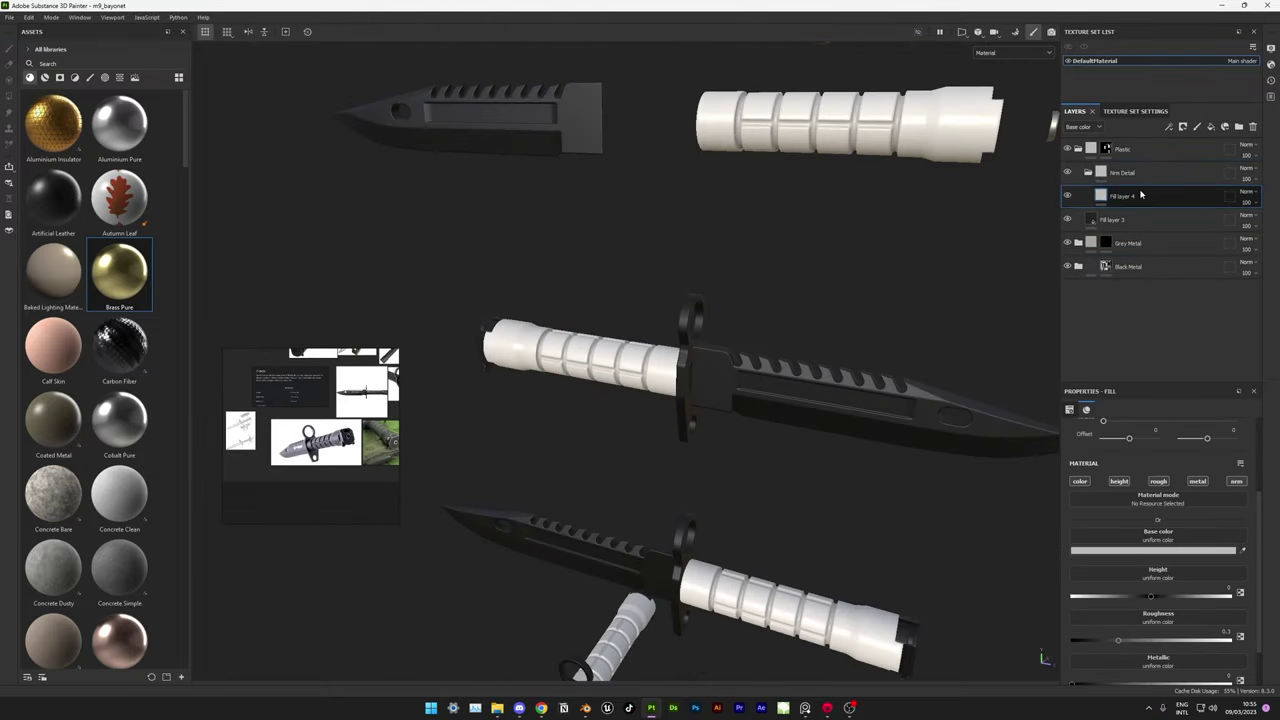
{"action": "left_click", "coordinate": [1236, 481]}
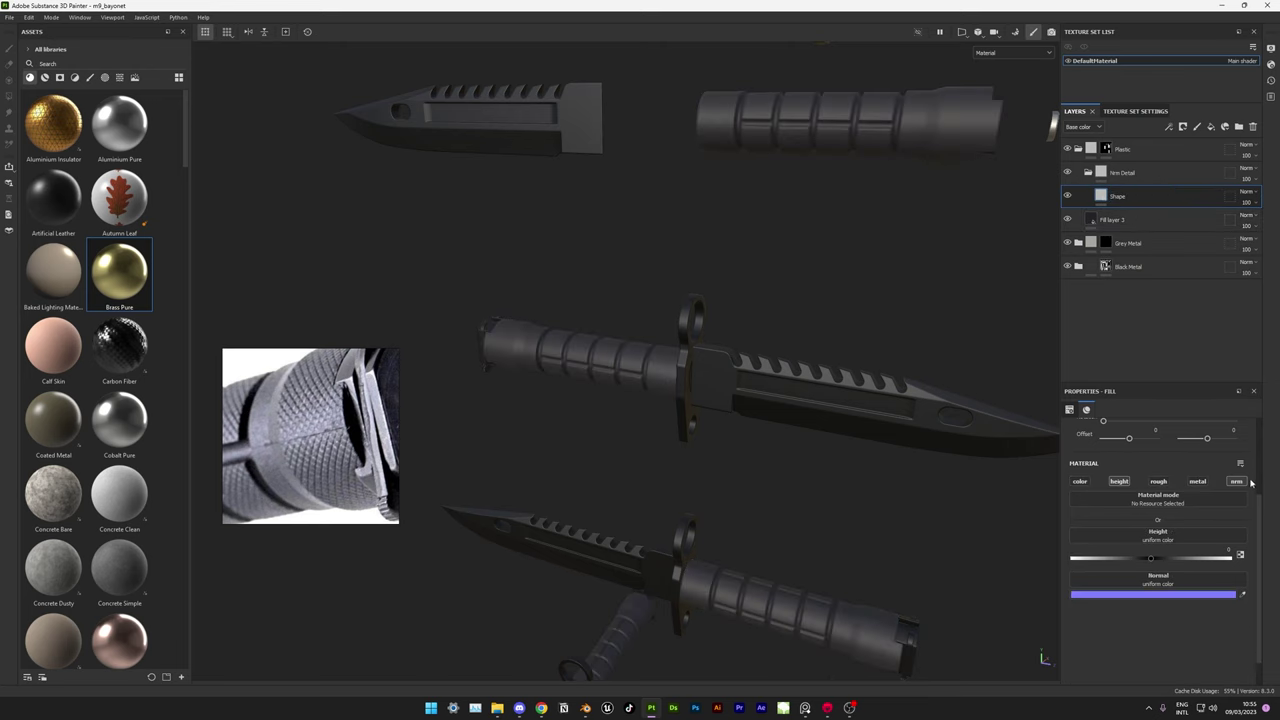
{"action": "right_click", "coordinate": [1122, 195]}
{"action": "left_click", "coordinate": [1150, 540]}
{"action": "scroll", "coordinate": [723, 351], "scroll_direction": "up", "scroll_amount": 5}
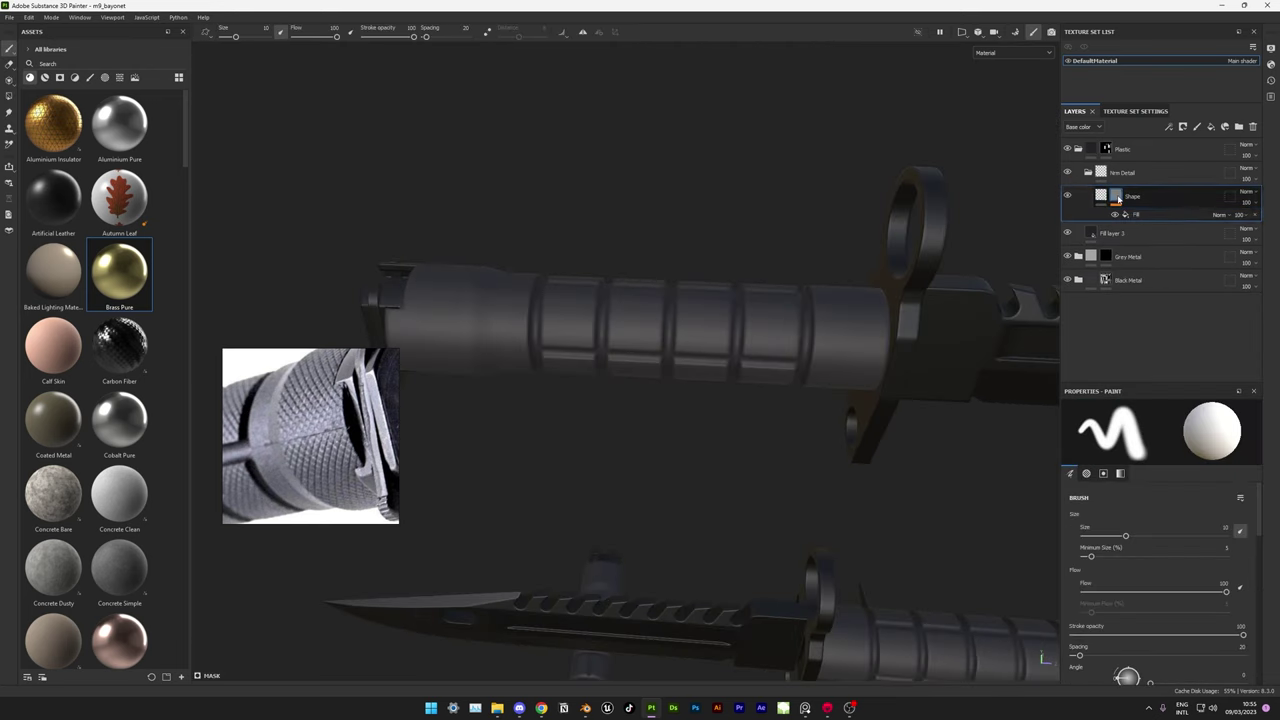
{"action": "key", "text": "4"}
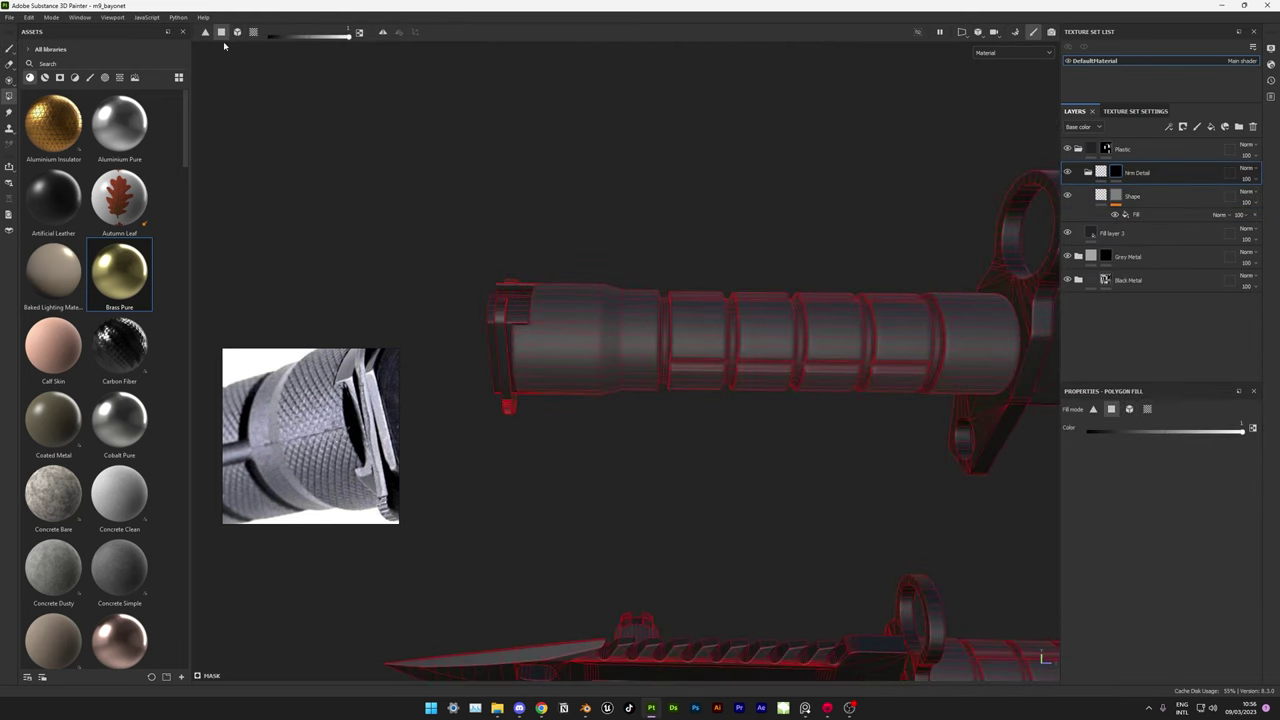
{"action": "left_click", "coordinate": [1080, 601]}
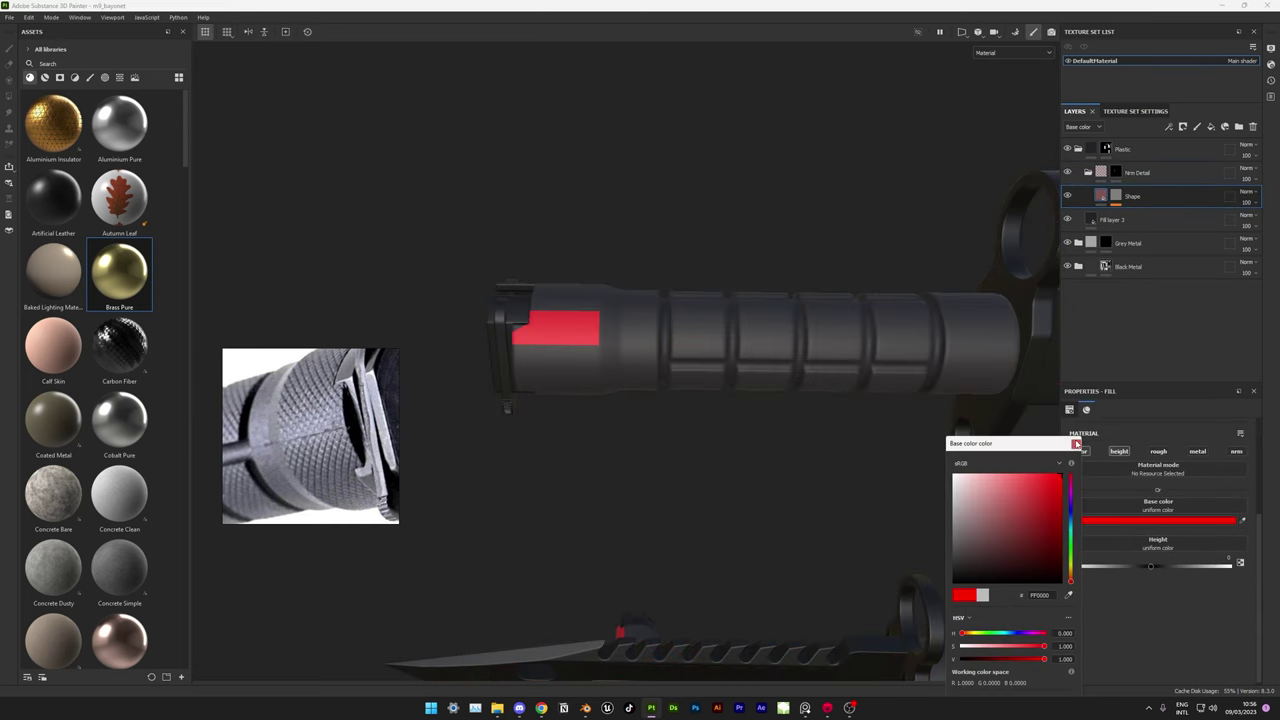
- Switch to the side-by-side 3D and UV view and orbit to the grip
{"action": "key", "text": "F3"}
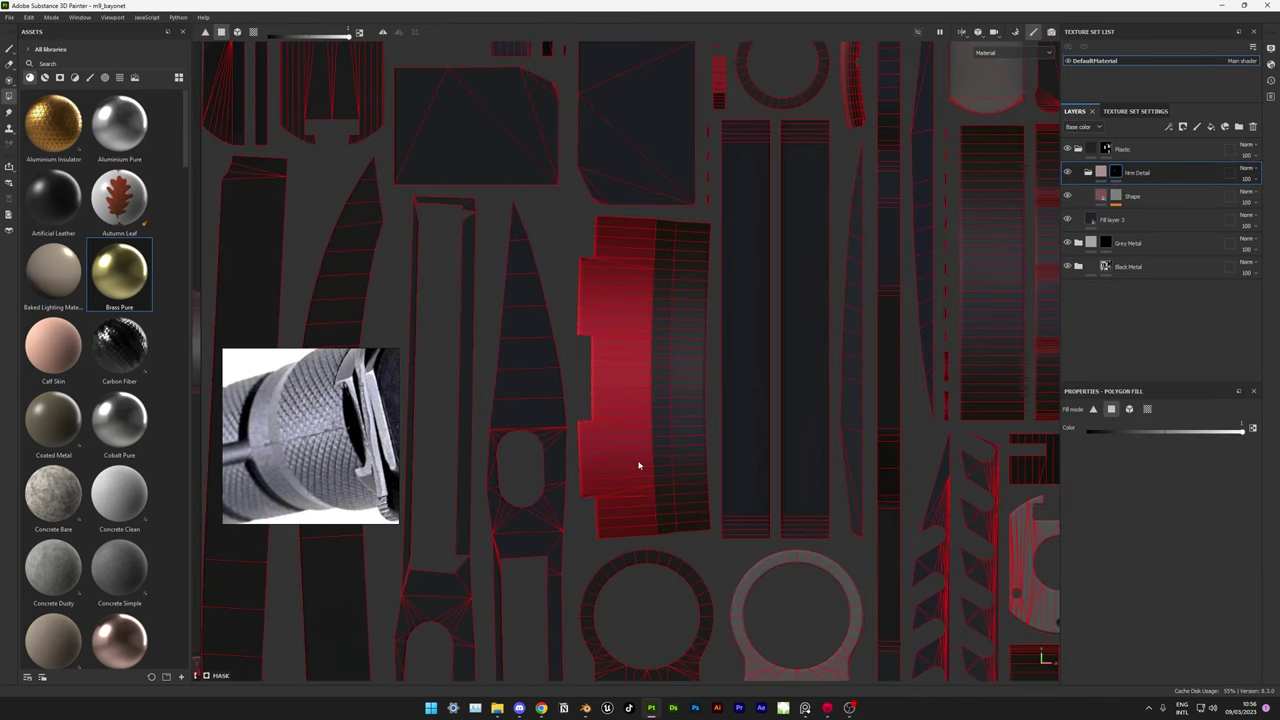
{"action": "key", "text": "F2"}
{"action": "key", "text": "F3"}
{"action": "key", "text": "F1"}
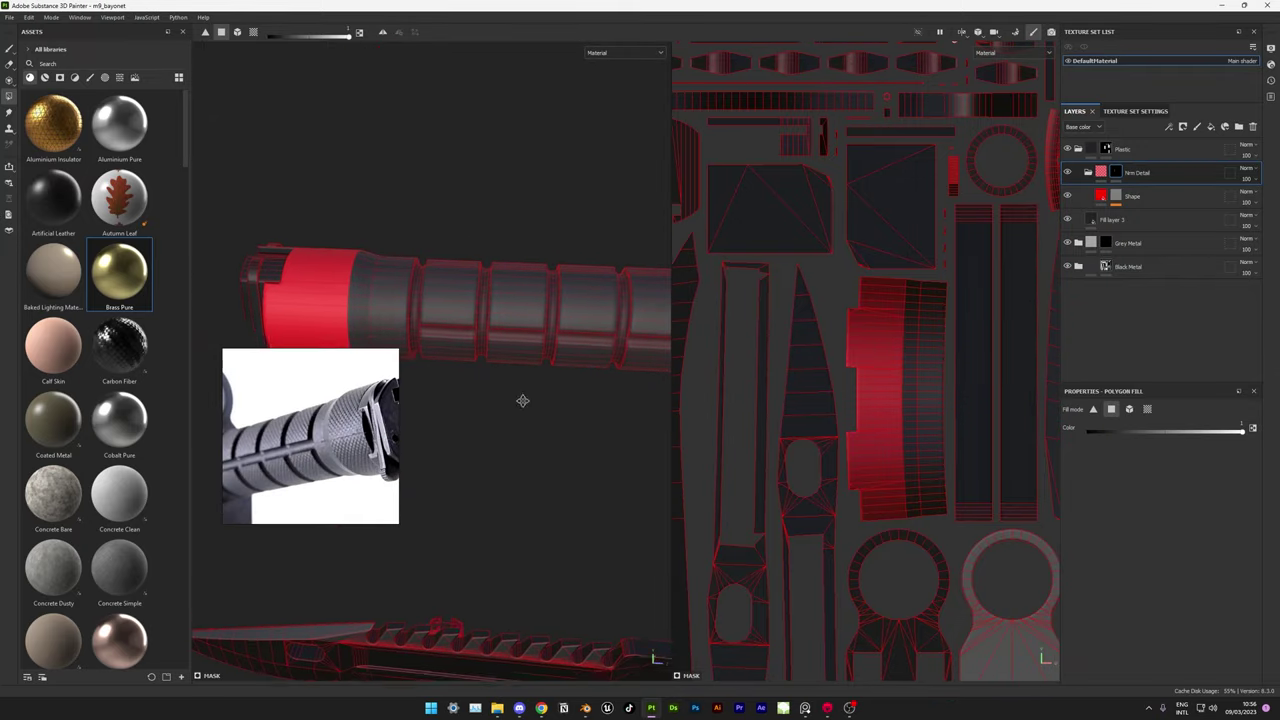
{"action": "mouse_move", "coordinate": [522, 400]}
{"action": "left_mouse_down", "text": "alt"}
{"action": "mouse_move", "coordinate": [606, 309]}
{"action": "mouse_move", "coordinate": [509, 463]}
{"action": "mouse_move", "coordinate": [457, 289]}
{"action": "mouse_move", "coordinate": [334, 288]}
{"action": "mouse_move", "coordinate": [480, 400]}
{"action": "mouse_move", "coordinate": [503, 297]}
{"action": "mouse_move", "coordinate": [500, 363]}
{"action": "mouse_move", "coordinate": [560, 420]}
{"action": "left_mouse_up", "text": "alt"}
{"action": "scroll", "coordinate": [823, 389], "scroll_direction": "down", "scroll_amount": 3}
{"action": "scroll", "coordinate": [928, 450], "scroll_direction": "up", "scroll_amount": 2}
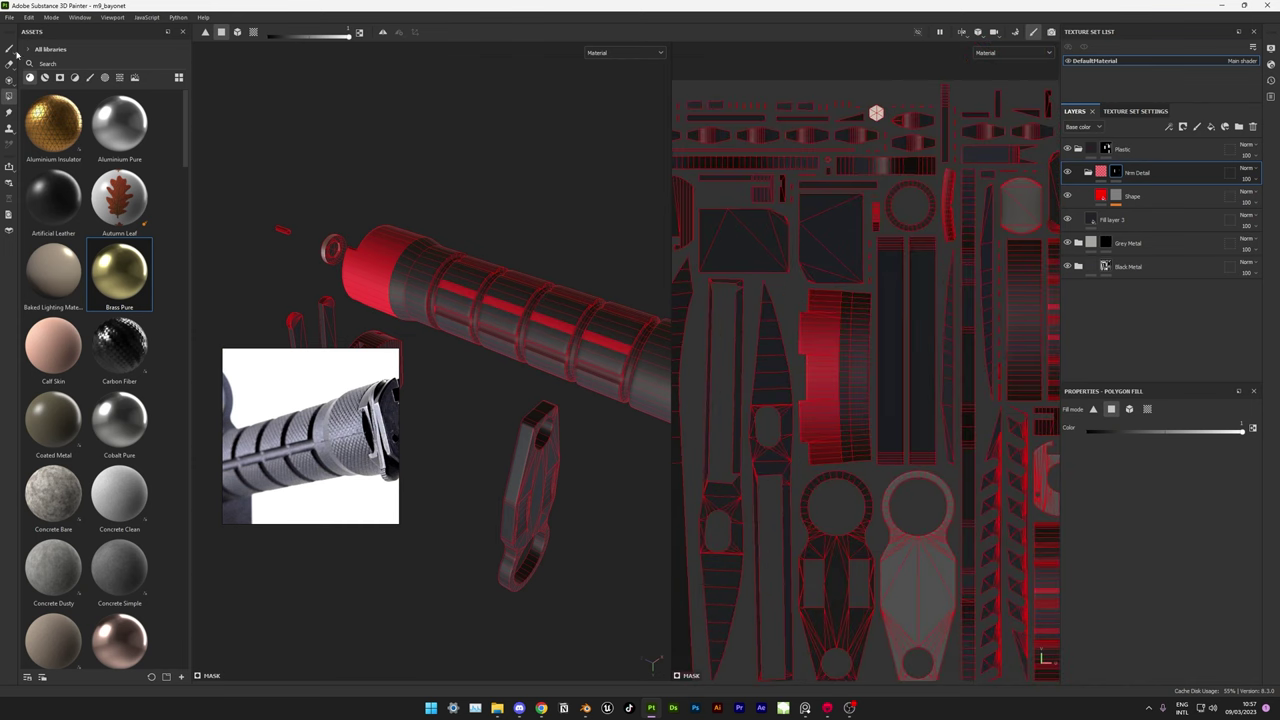
- Hide the UV wireframe and fill the grip's UV strips into the Shape mask
{"action": "left_click", "coordinate": [9, 49]}
{"action": "scroll", "coordinate": [818, 246], "scroll_direction": "up", "scroll_amount": 3}
{"action": "scroll", "coordinate": [818, 246], "scroll_direction": "up", "scroll_amount": 2}
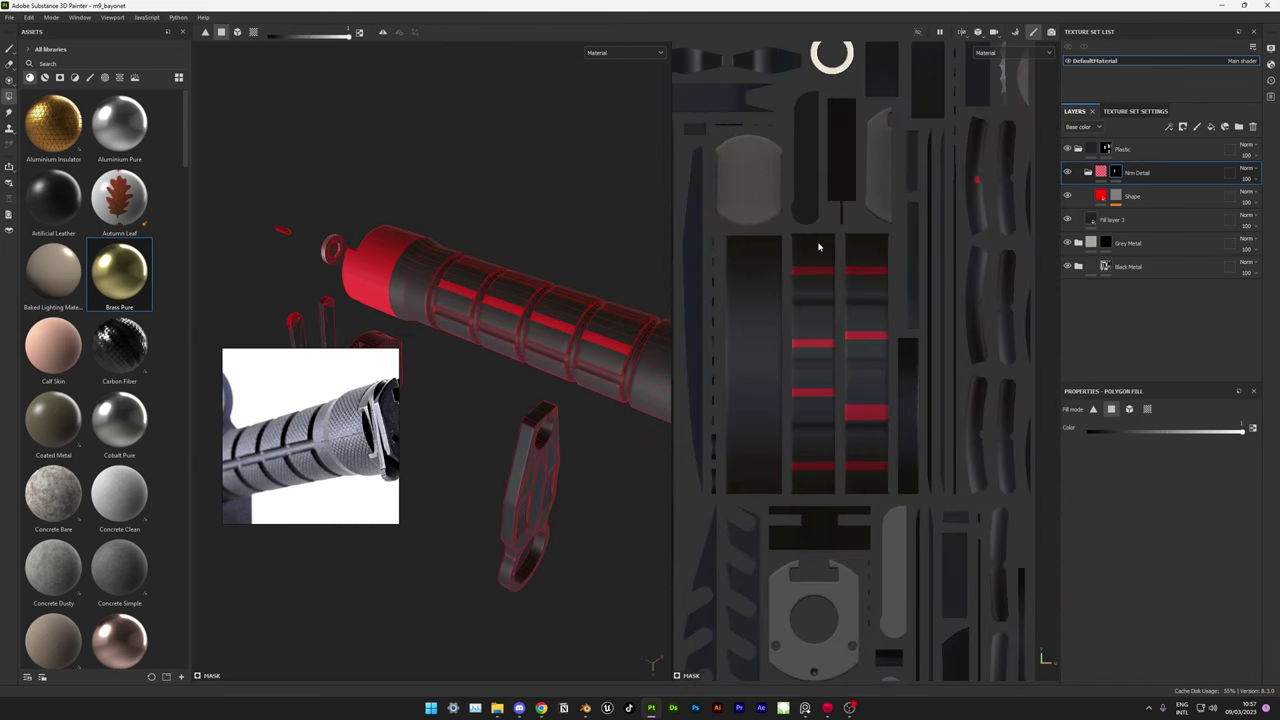
{"action": "scroll", "coordinate": [758, 238], "scroll_direction": "up", "scroll_amount": 3}
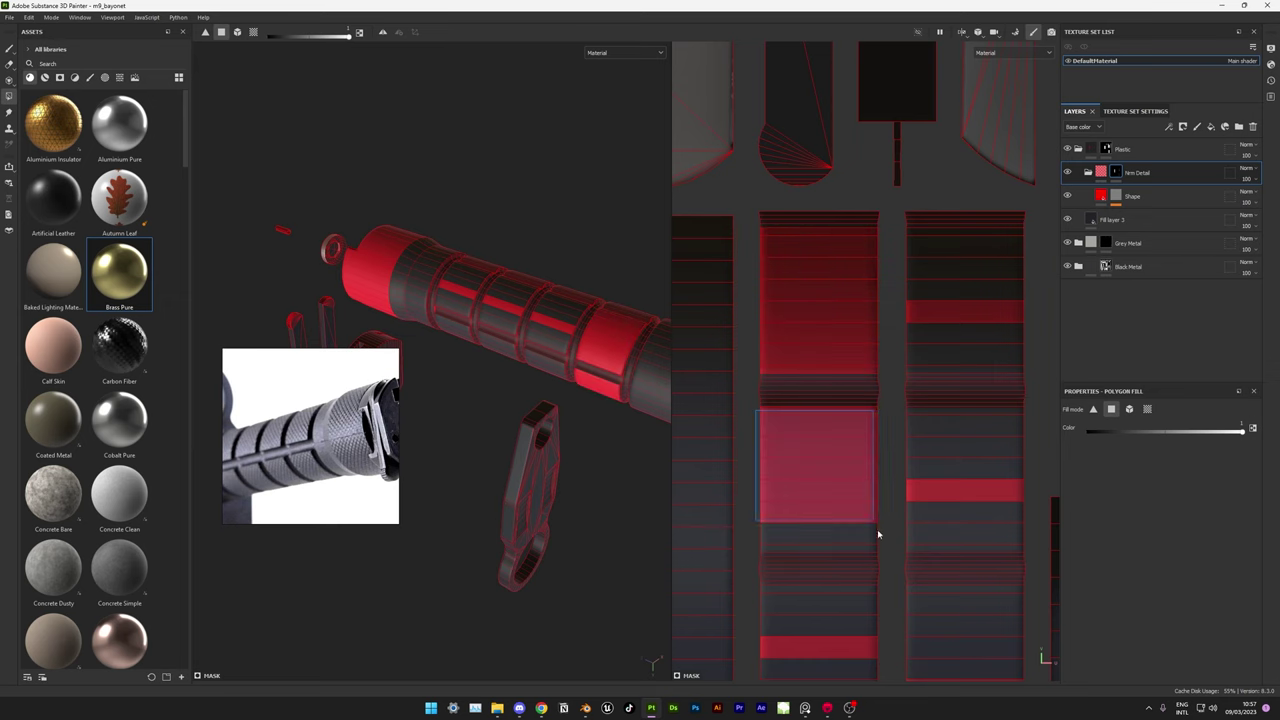
{"action": "scroll", "coordinate": [777, 370], "scroll_direction": "down", "scroll_amount": 2}
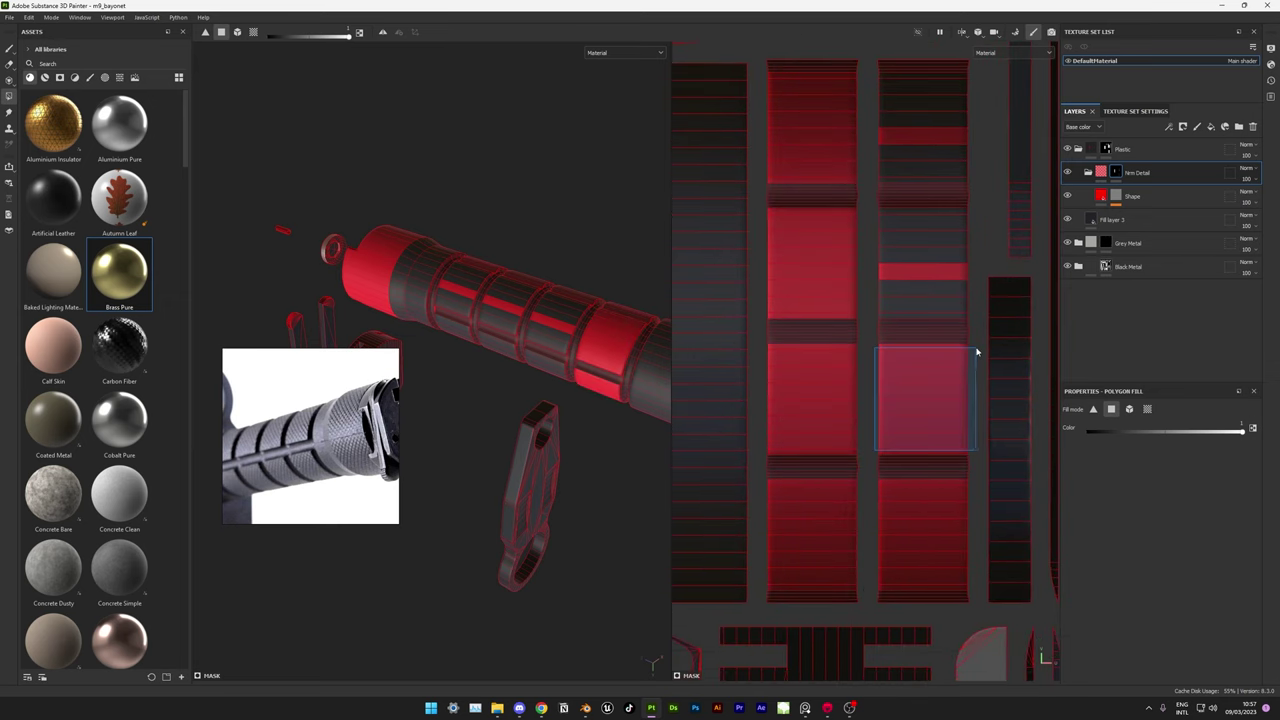
{"action": "scroll", "coordinate": [803, 306], "scroll_direction": "down", "scroll_amount": 3}
{"action": "scroll", "coordinate": [783, 269], "scroll_direction": "up", "scroll_amount": 2}
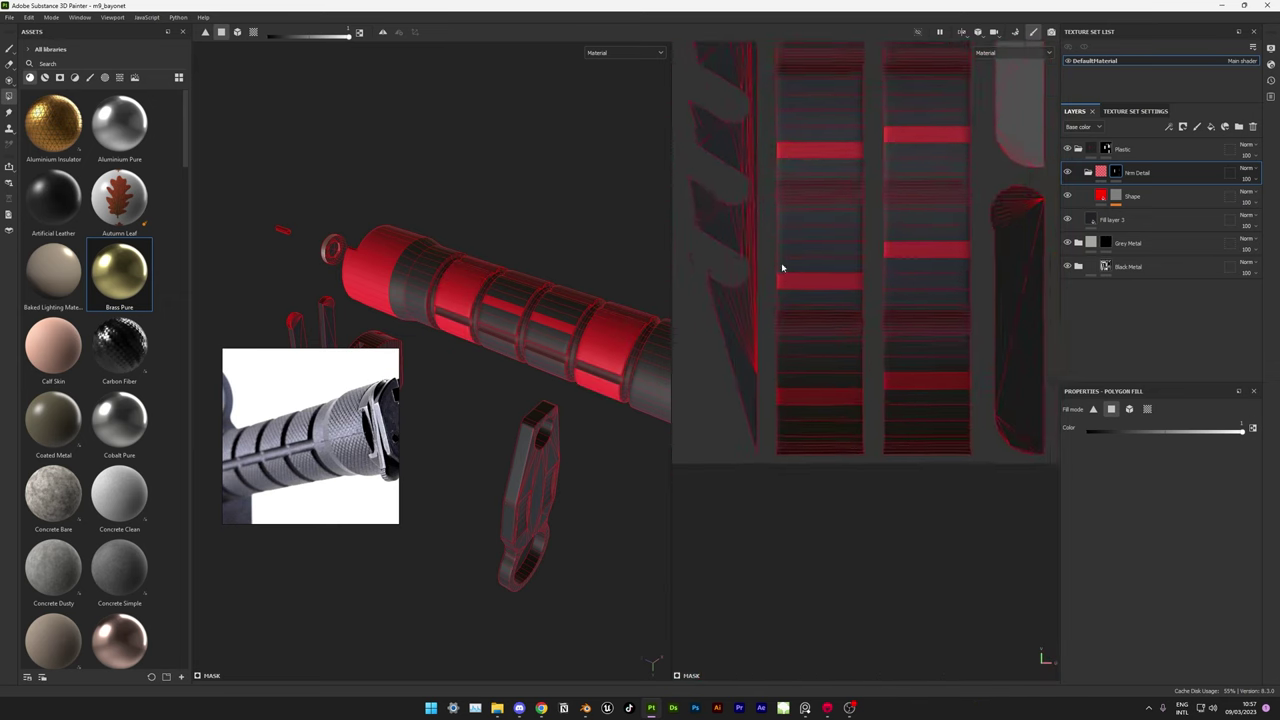
{"action": "scroll", "coordinate": [783, 269], "scroll_direction": "up", "scroll_amount": 2}
{"action": "middle_click_drag", "start_coordinate": [760, 133], "coordinate": [750, 283]}
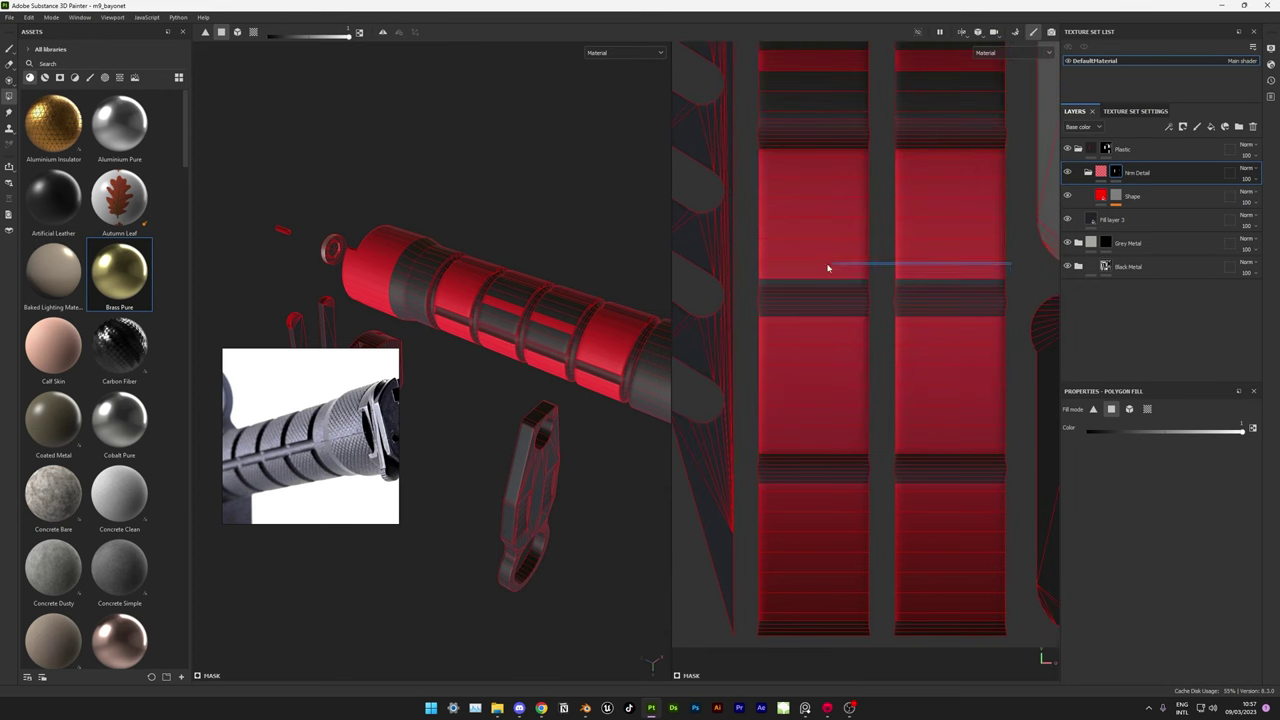
{"action": "left_click_drag", "start_coordinate": [828, 267], "coordinate": [958, 308]}
- Inspect the red grip panels up close, then return to the brush and the 3D-only view
{"action": "scroll", "coordinate": [866, 300], "scroll_direction": "down", "scroll_amount": 3}
{"action": "scroll", "coordinate": [349, 423], "scroll_direction": "down", "scroll_amount": 2}
{"action": "scroll", "coordinate": [349, 423], "scroll_direction": "up", "scroll_amount": 2}
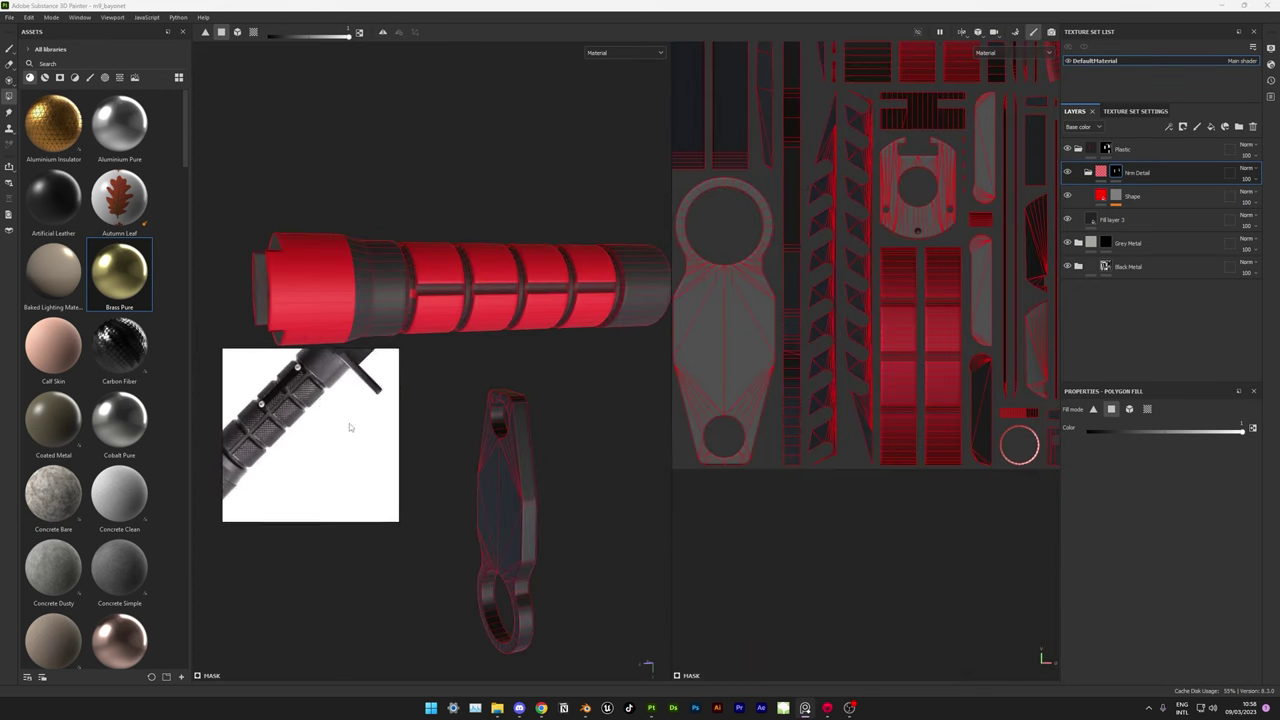
{"action": "right_click_drag", "start_coordinate": [349, 423], "coordinate": [563, 420], "text": "alt"}
{"action": "mouse_move", "coordinate": [563, 420]}
{"action": "left_mouse_down", "text": "alt"}
{"action": "mouse_move", "coordinate": [524, 296]}
{"action": "mouse_move", "coordinate": [610, 370]}
{"action": "mouse_move", "coordinate": [564, 496]}
{"action": "mouse_move", "coordinate": [829, 443]}
{"action": "left_mouse_up", "text": "alt"}
{"action": "key", "text": "1"}
{"action": "key", "text": "F2"}
- Add a fill to the Shape layer's mask and fill it with the Hexagon procedural tiled at 32
{"action": "right_click", "coordinate": [1116, 196]}
{"action": "left_click", "coordinate": [1150, 260]}
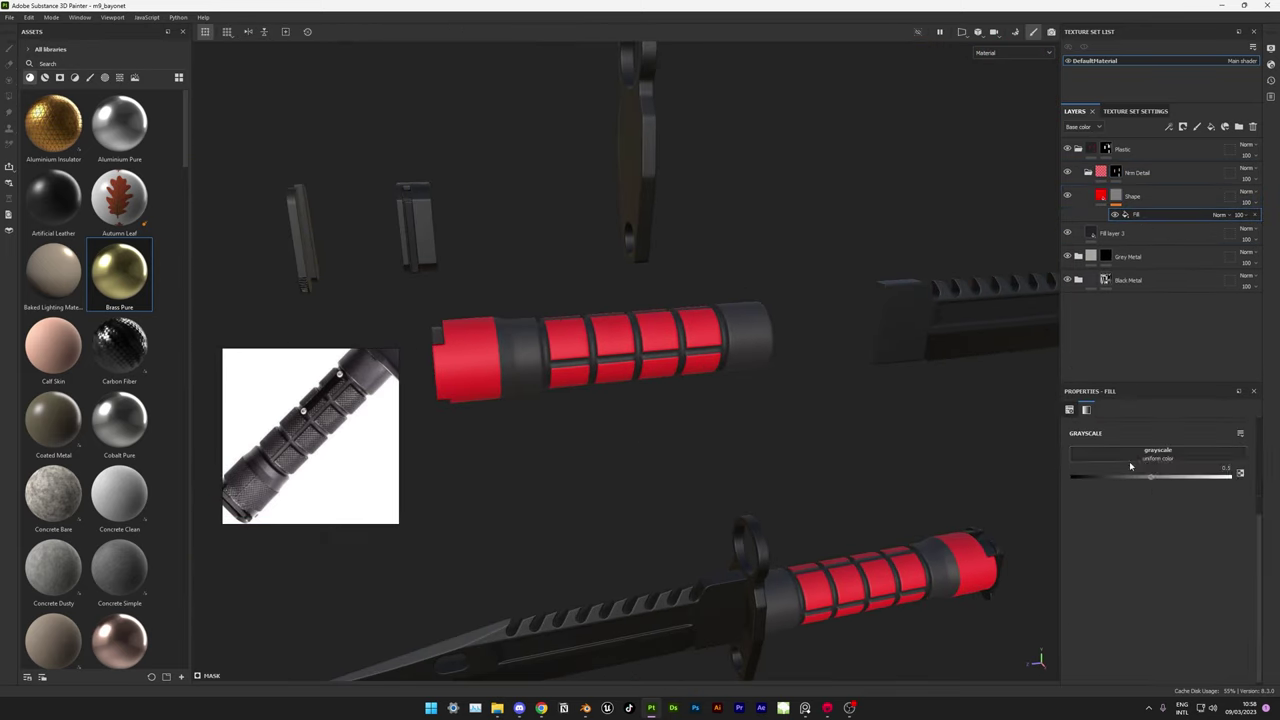
{"action": "left_click", "coordinate": [119, 77]}
{"action": "scroll", "coordinate": [87, 380], "scroll_direction": "down", "scroll_amount": 5}
{"action": "scroll", "coordinate": [87, 380], "scroll_direction": "down", "scroll_amount": 5}
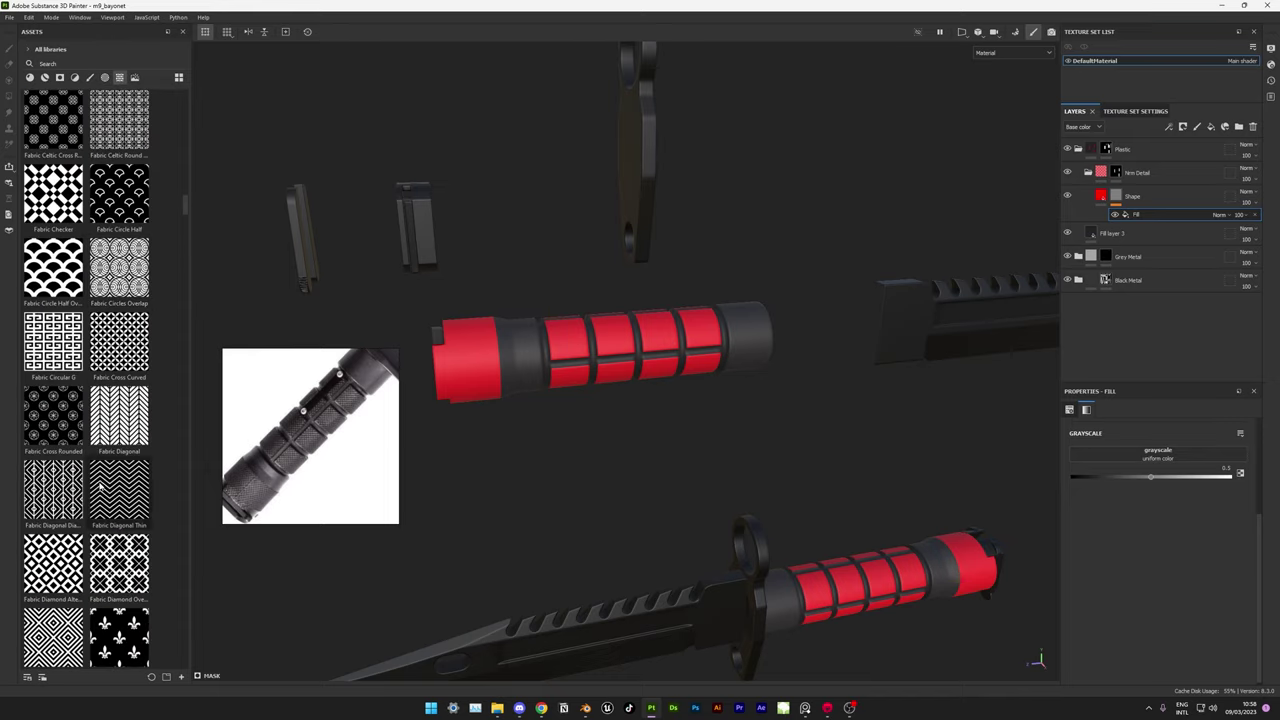
{"action": "scroll", "coordinate": [87, 380], "scroll_direction": "down", "scroll_amount": 5}
{"action": "scroll", "coordinate": [87, 380], "scroll_direction": "down", "scroll_amount": 5}
{"action": "scroll", "coordinate": [87, 380], "scroll_direction": "down", "scroll_amount": 5}
{"action": "scroll", "coordinate": [87, 380], "scroll_direction": "down", "scroll_amount": 5}
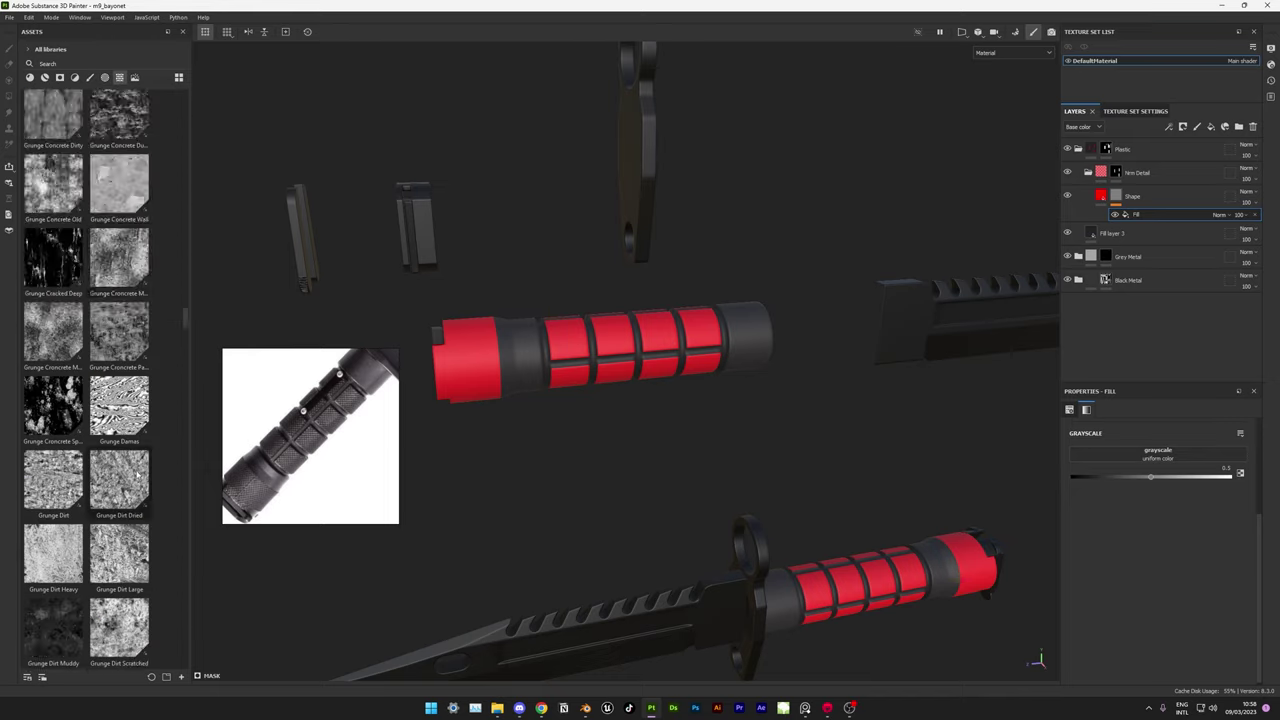
{"action": "scroll", "coordinate": [49, 369], "scroll_direction": "down", "scroll_amount": 5}
{"action": "scroll", "coordinate": [49, 369], "scroll_direction": "down", "scroll_amount": 5}
{"action": "scroll", "coordinate": [49, 369], "scroll_direction": "down", "scroll_amount": 5}
{"action": "scroll", "coordinate": [49, 369], "scroll_direction": "down", "scroll_amount": 3}
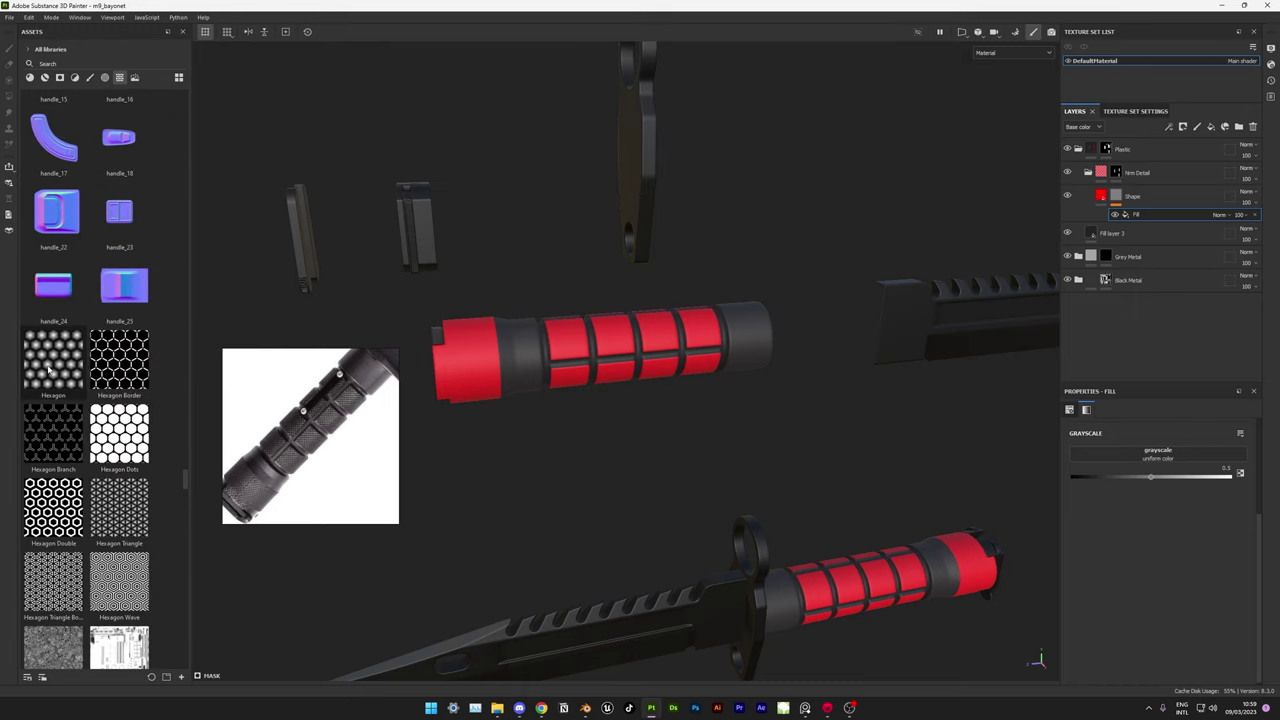
{"action": "scroll", "coordinate": [305, 436], "scroll_direction": "up", "scroll_amount": 5}
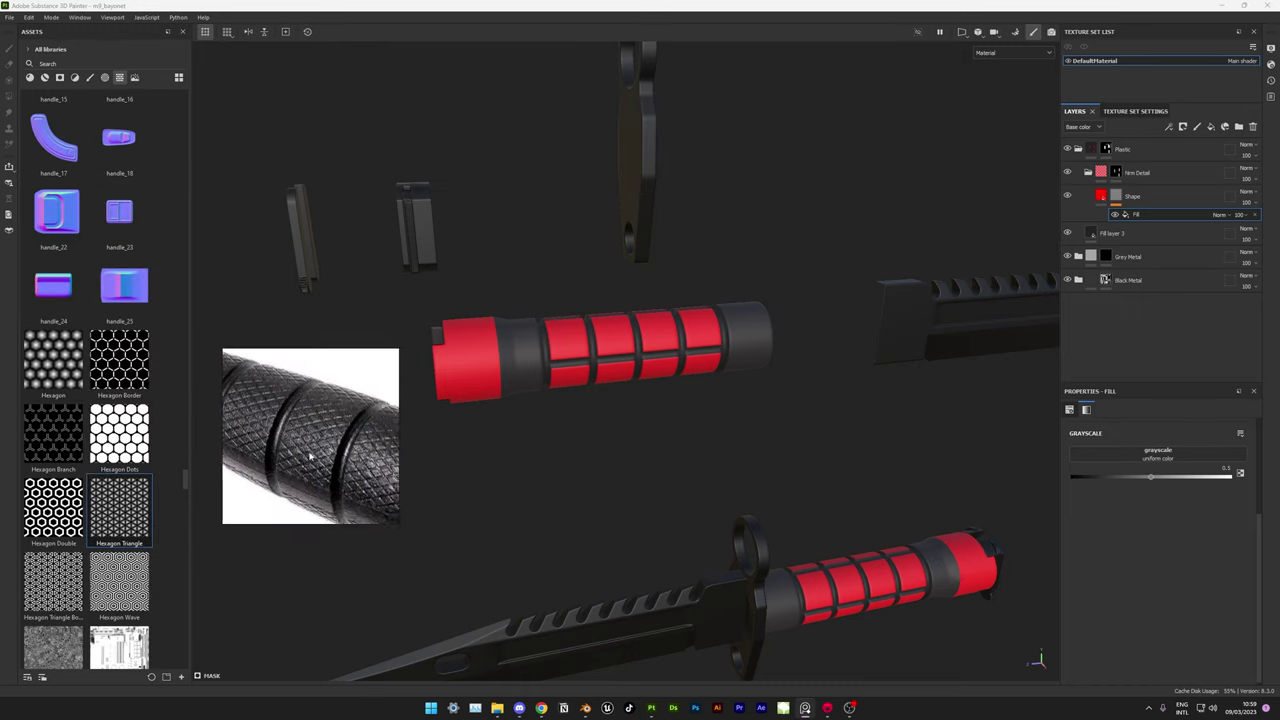
{"action": "scroll", "coordinate": [96, 480], "scroll_direction": "down", "scroll_amount": 3}
{"action": "scroll", "coordinate": [110, 467], "scroll_direction": "down", "scroll_amount": 10}
{"action": "scroll", "coordinate": [110, 467], "scroll_direction": "down", "scroll_amount": 5}
{"action": "scroll", "coordinate": [110, 467], "scroll_direction": "down", "scroll_amount": 5}
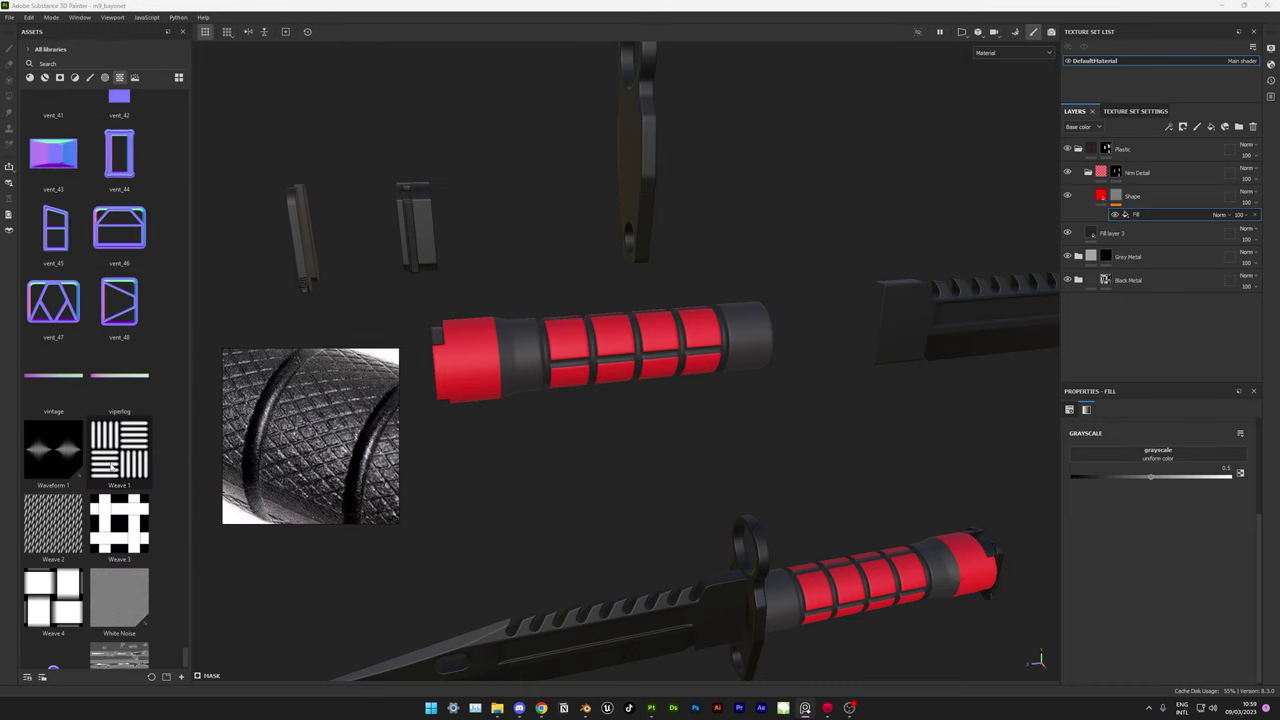
{"action": "scroll", "coordinate": [110, 467], "scroll_direction": "down", "scroll_amount": 5}
{"action": "scroll", "coordinate": [112, 467], "scroll_direction": "up", "scroll_amount": 15}
{"action": "scroll", "coordinate": [113, 467], "scroll_direction": "up", "scroll_amount": 3}
{"action": "scroll", "coordinate": [118, 461], "scroll_direction": "up", "scroll_amount": 5}
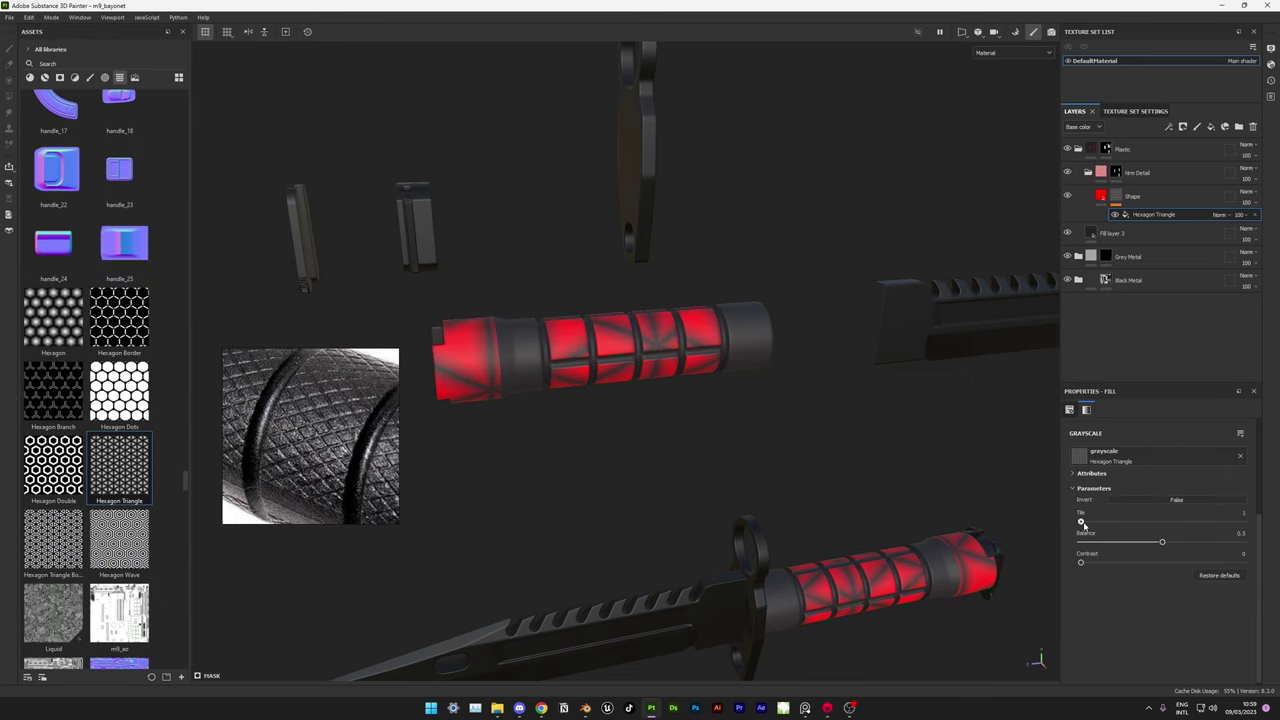
{"action": "scroll", "coordinate": [892, 472], "scroll_direction": "up", "scroll_amount": 5}
{"action": "scroll", "coordinate": [771, 535], "scroll_direction": "up", "scroll_amount": 2}
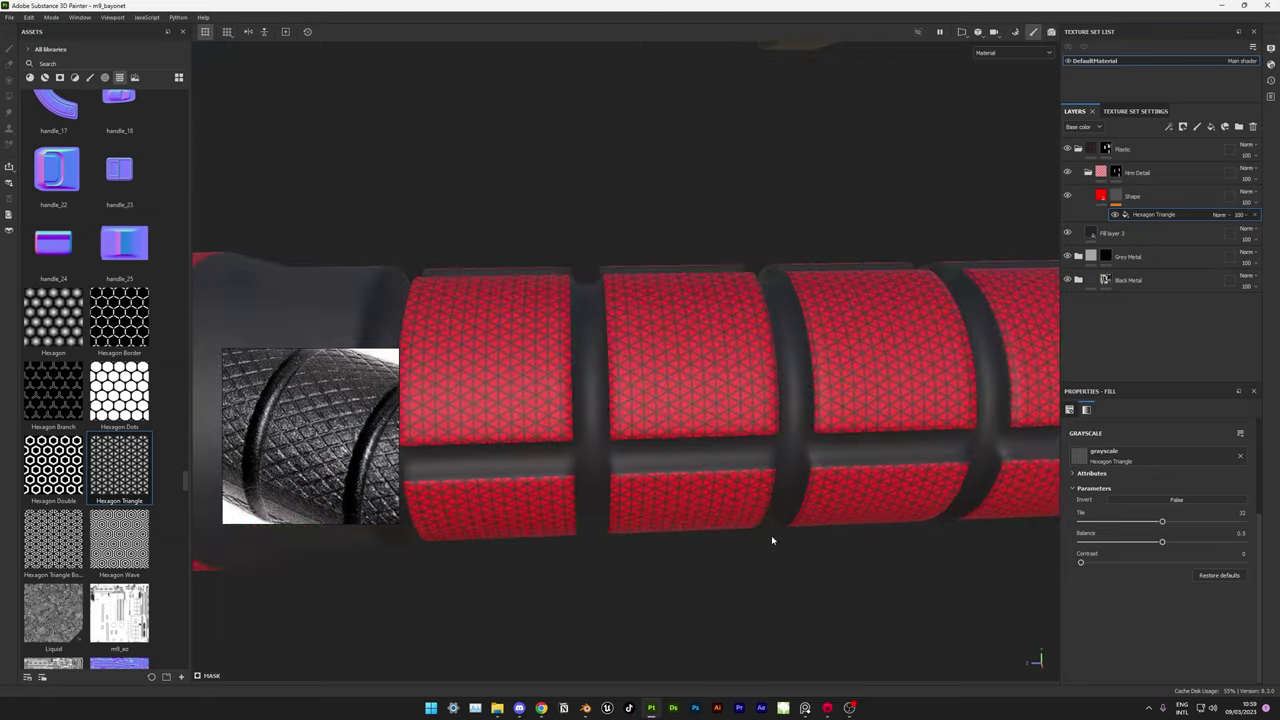
{"action": "scroll", "coordinate": [776, 482], "scroll_direction": "up", "scroll_amount": 2}
{"action": "scroll", "coordinate": [776, 482], "scroll_direction": "down", "scroll_amount": 3}
{"action": "left_click_drag", "start_coordinate": [53, 318], "coordinate": [1078, 456]}
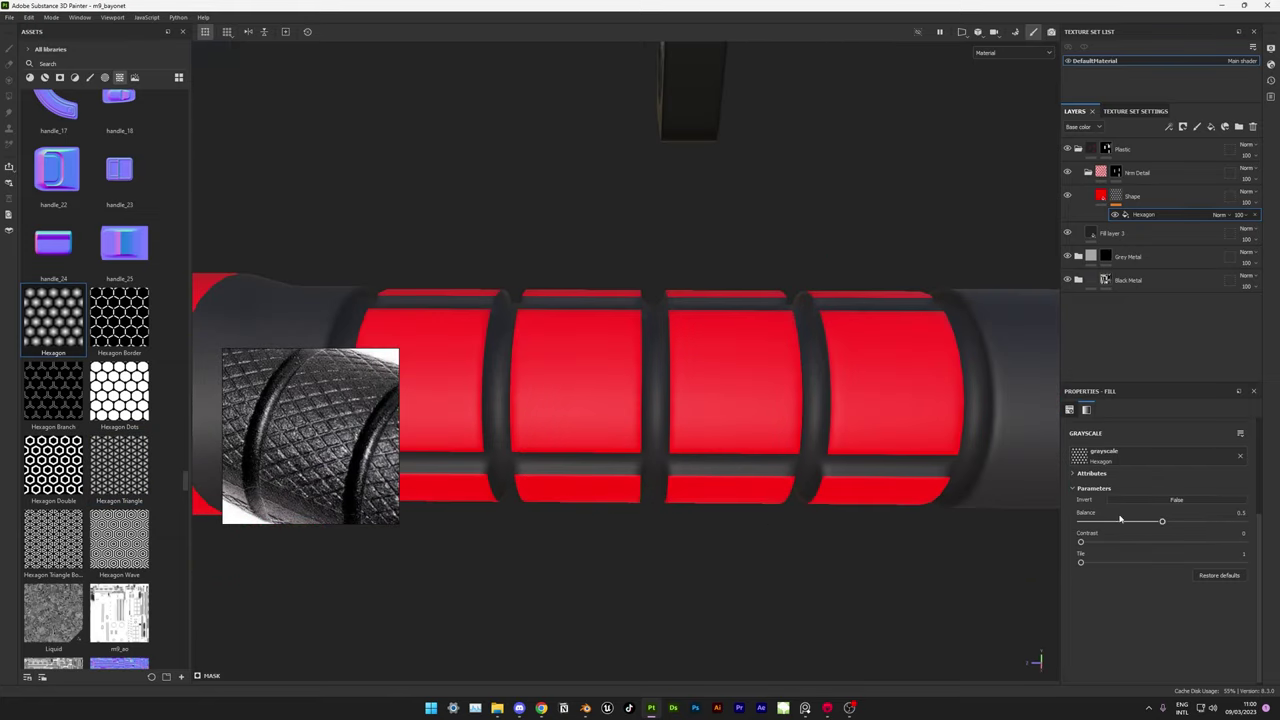
{"action": "left_click_drag", "start_coordinate": [723, 531], "coordinate": [437, 385], "text": "alt"}
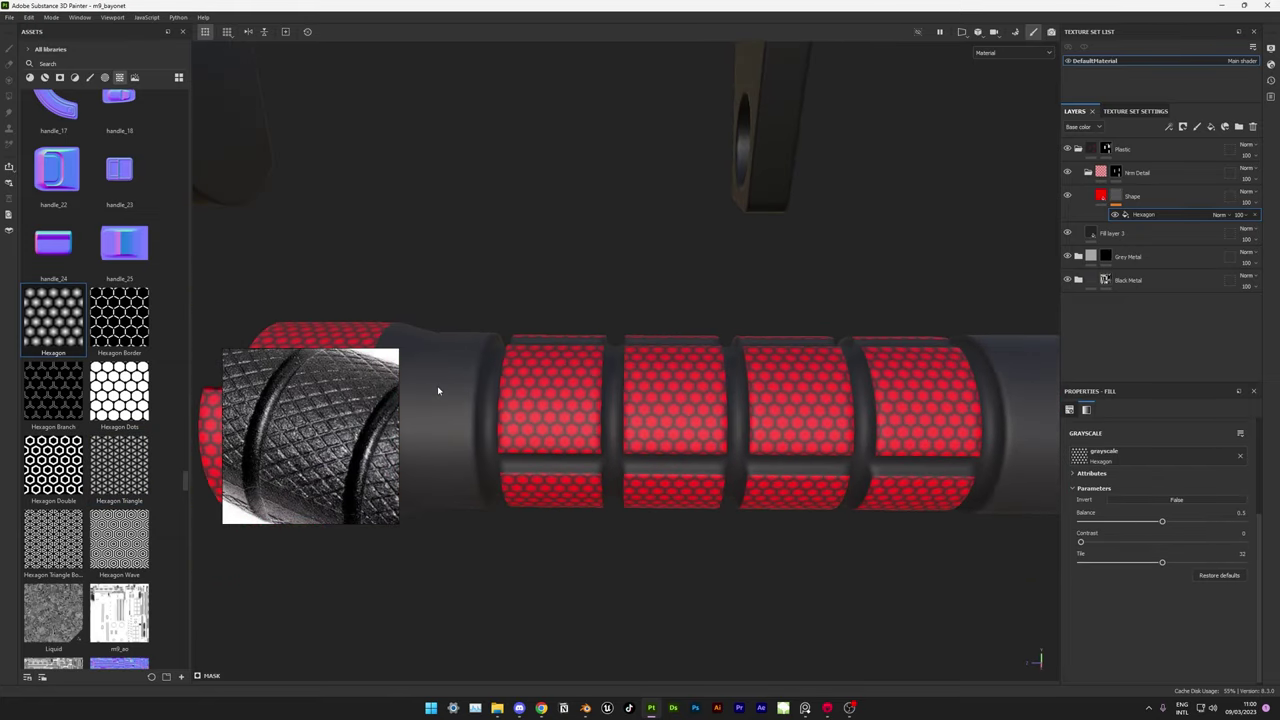
- Scroll back up the asset list and start a search of the assets
{"action": "scroll", "coordinate": [100, 400], "scroll_direction": "down", "scroll_amount": 10}
{"action": "scroll", "coordinate": [130, 320], "scroll_direction": "up", "scroll_amount": 5}
{"action": "scroll", "coordinate": [130, 320], "scroll_direction": "up", "scroll_amount": 5}
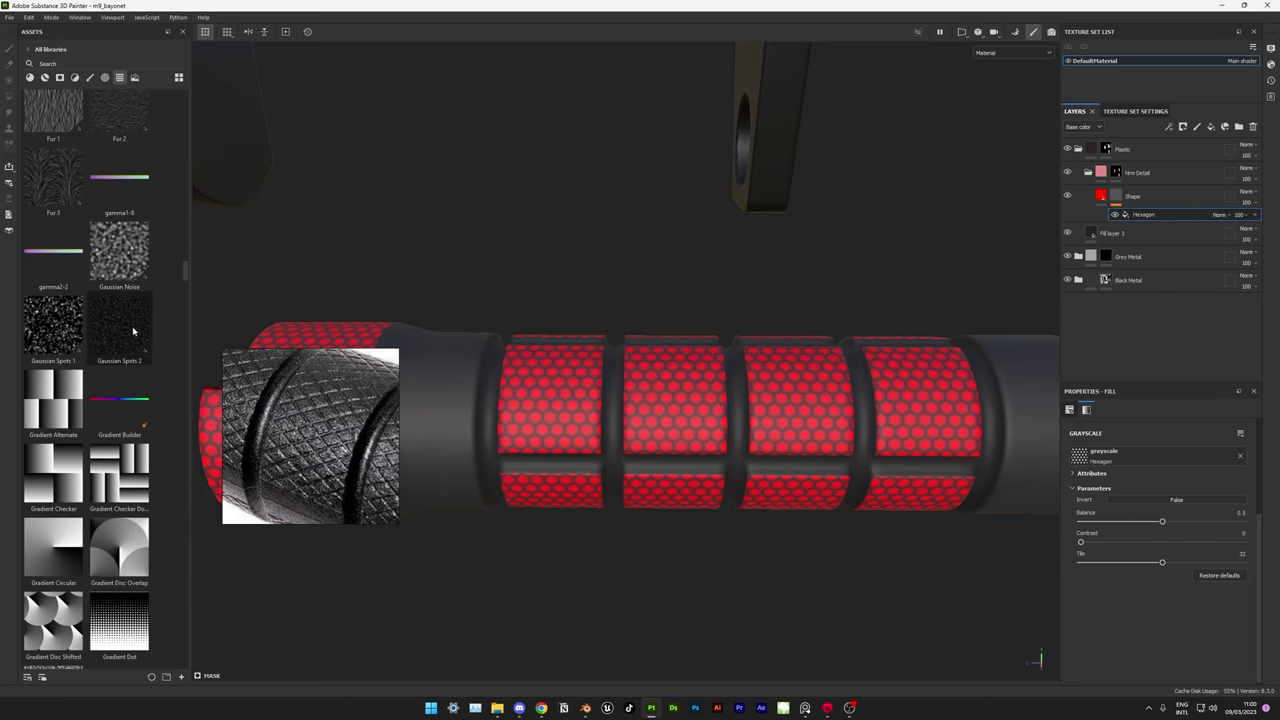
{"action": "scroll", "coordinate": [130, 320], "scroll_direction": "up", "scroll_amount": 5}
{"action": "scroll", "coordinate": [121, 258], "scroll_direction": "up", "scroll_amount": 5}
{"action": "scroll", "coordinate": [121, 258], "scroll_direction": "up", "scroll_amount": 5}
{"action": "scroll", "coordinate": [118, 265], "scroll_direction": "up", "scroll_amount": 5}
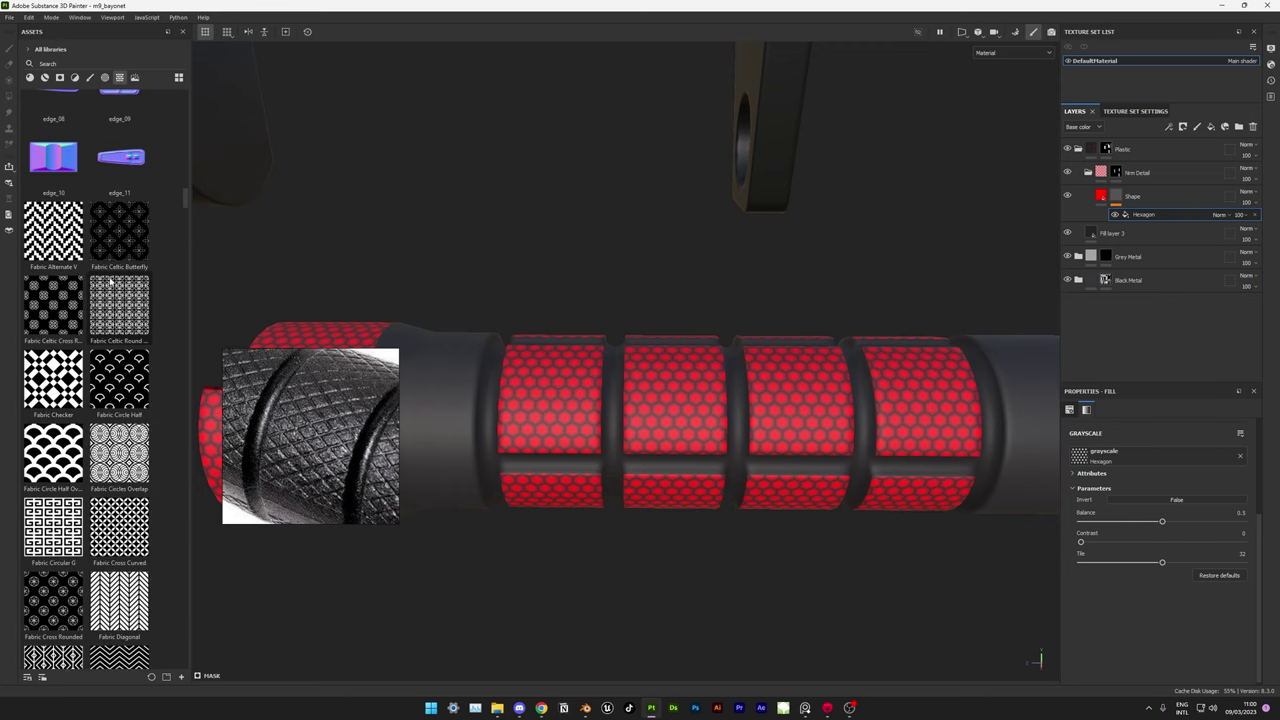
{"action": "scroll", "coordinate": [115, 272], "scroll_direction": "up", "scroll_amount": 5}
{"action": "scroll", "coordinate": [110, 282], "scroll_direction": "down", "scroll_amount": 2}
{"action": "left_click", "coordinate": [60, 63]}
- Search the assets for 'tile' and use the Tile Generator as the mask fill
{"action": "type", "text": "tile"}
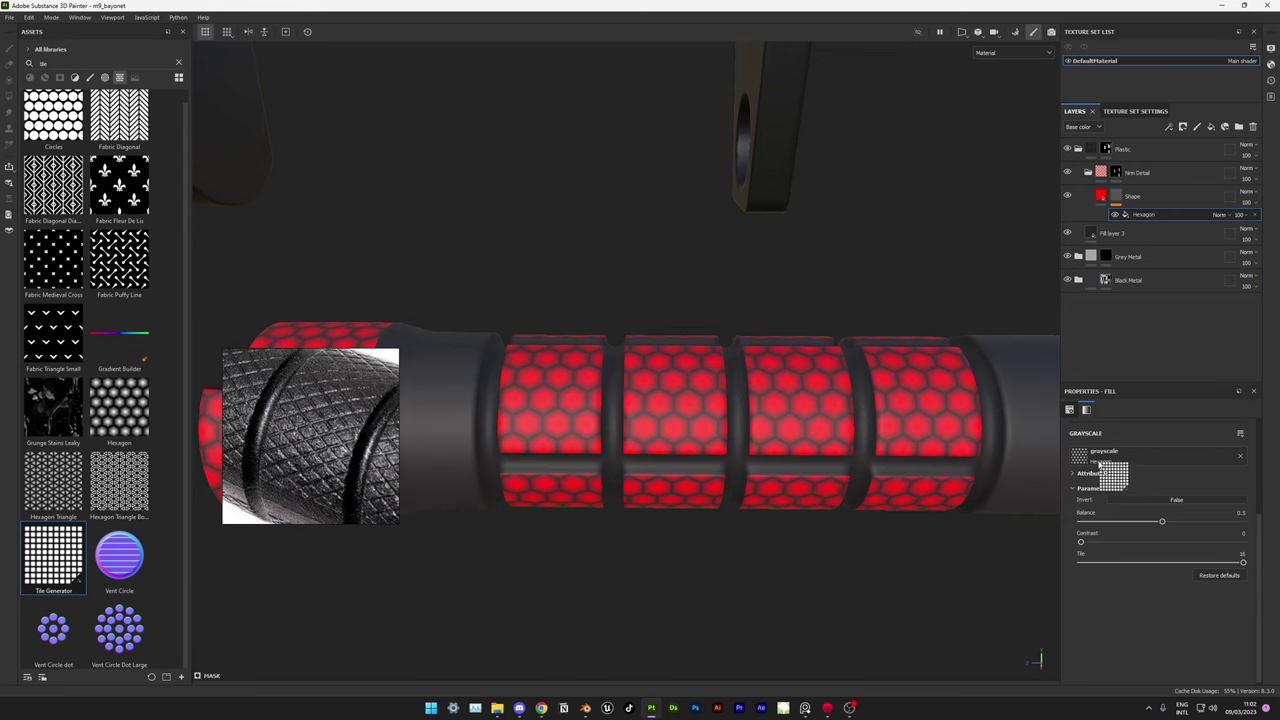
{"action": "left_click_drag", "start_coordinate": [53, 555], "coordinate": [1078, 456]}
{"action": "scroll", "coordinate": [1178, 468], "scroll_direction": "down", "scroll_amount": 2}
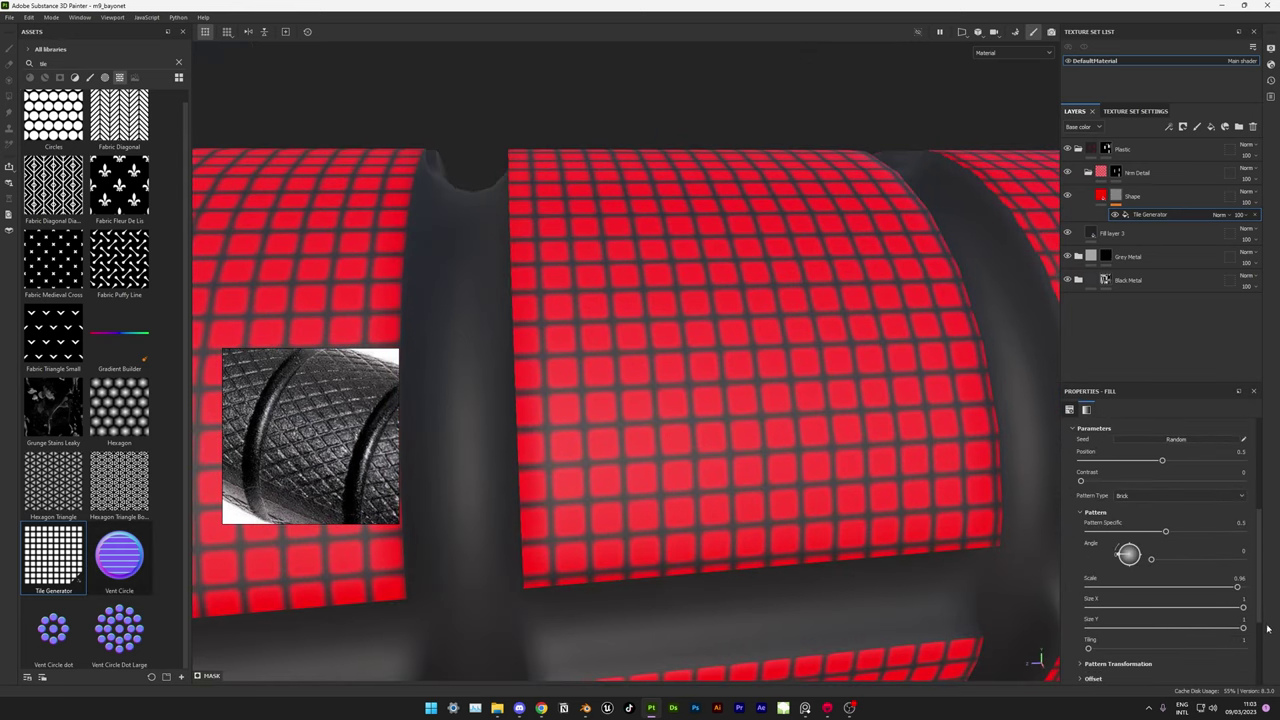
{"action": "scroll", "coordinate": [1105, 614], "scroll_direction": "down", "scroll_amount": 2}
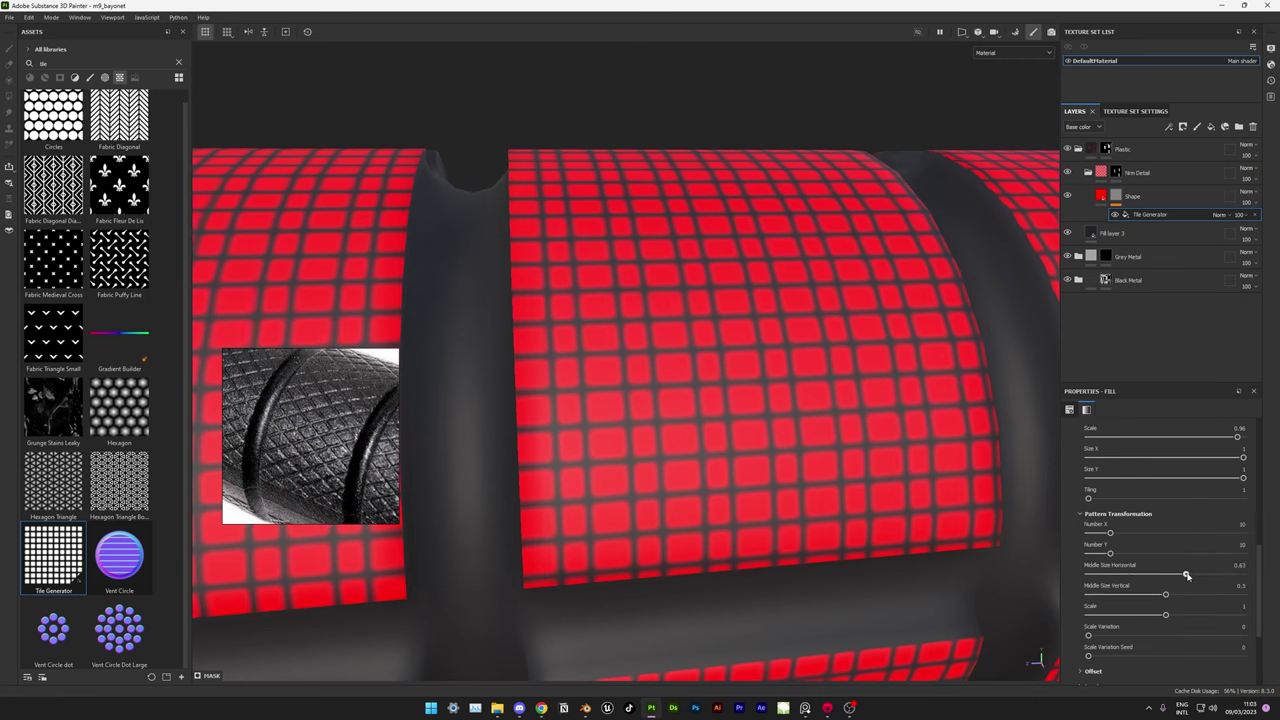
- Rotate the grip tiles into diagonal diamonds and shrink them slightly, discarding a size variation
{"action": "left_click_drag", "start_coordinate": [1088, 635], "coordinate": [1156, 635]}
{"action": "key", "text": "ctrl+z"}
{"action": "scroll", "coordinate": [1170, 620], "scroll_direction": "down", "scroll_amount": 3}
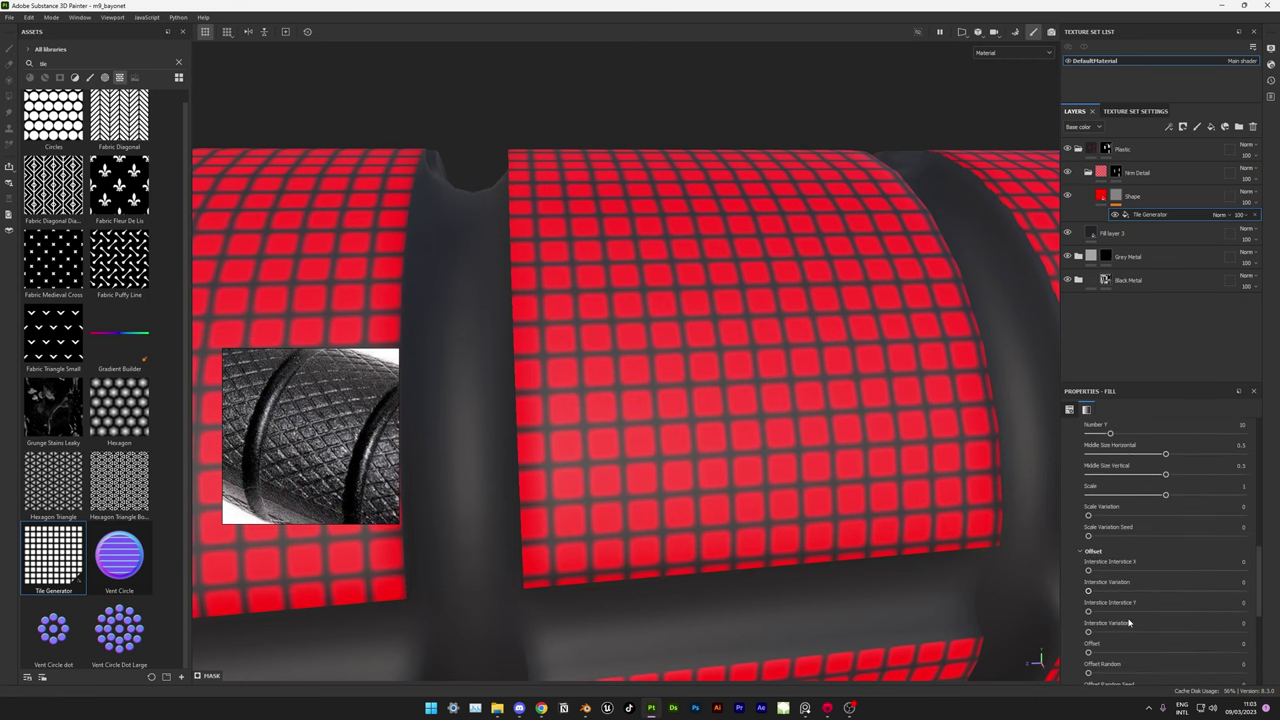
{"action": "scroll", "coordinate": [1100, 610], "scroll_direction": "down", "scroll_amount": 1}
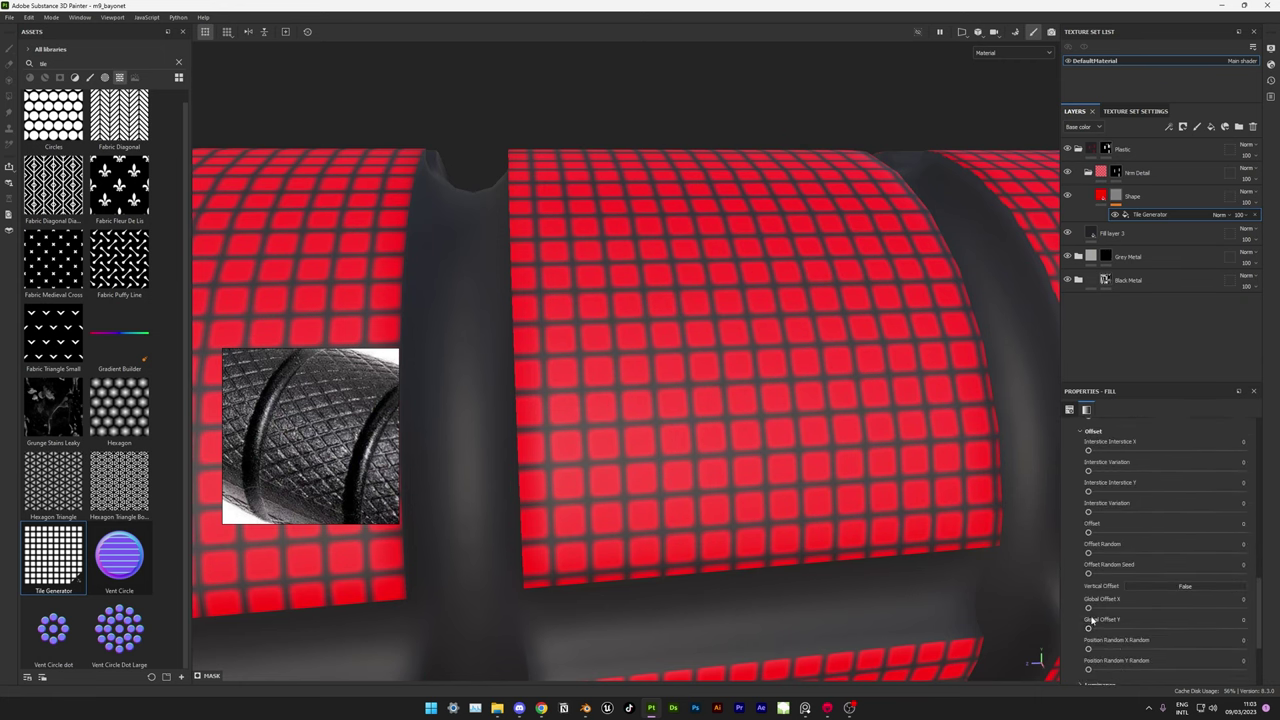
{"action": "left_click", "coordinate": [1097, 580]}
{"action": "left_click_drag", "start_coordinate": [1088, 509], "coordinate": [1106, 510]}
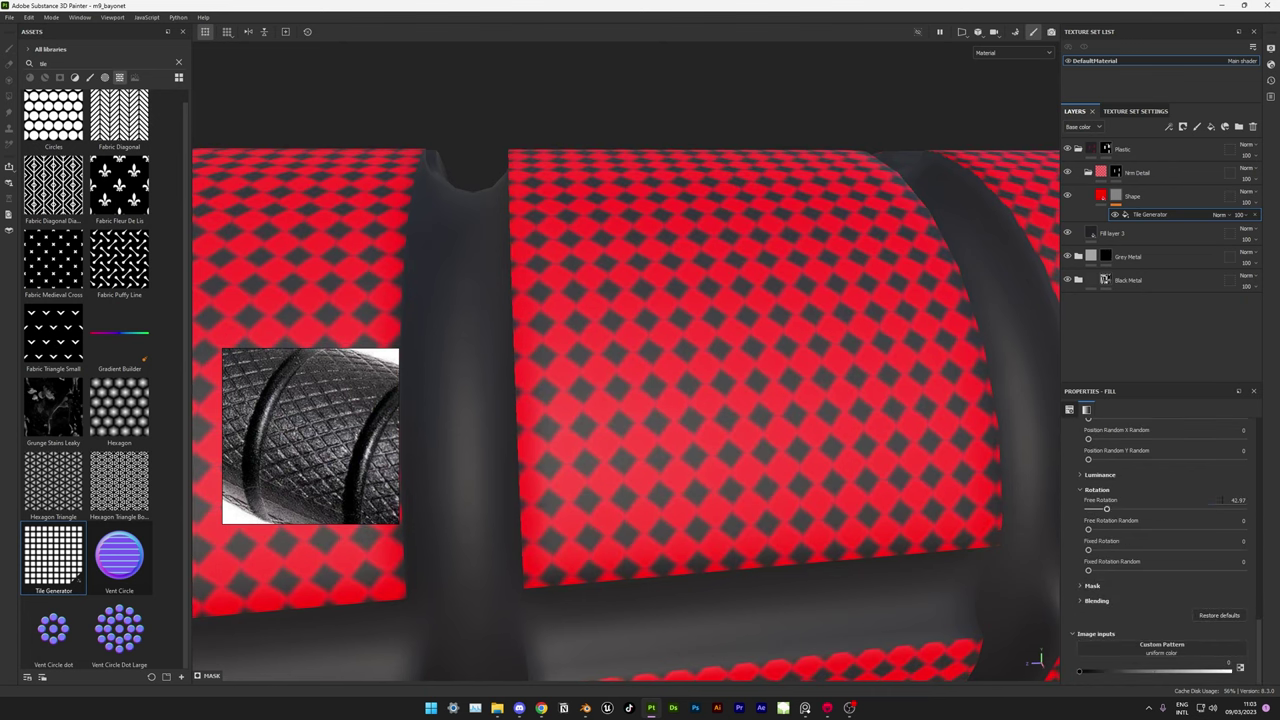
{"action": "left_click_drag", "start_coordinate": [1166, 586], "coordinate": [1155, 587]}
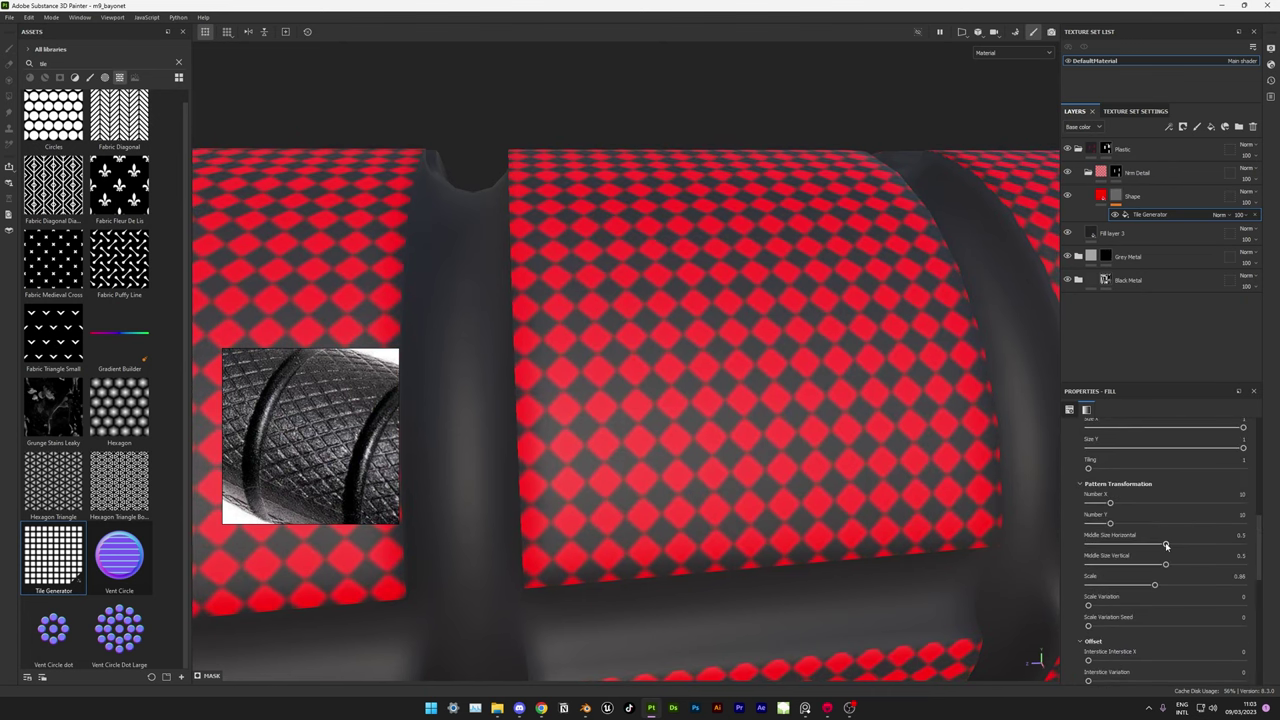
- Try staggering alternate tile rows by half a tile, then undo the offset
{"action": "scroll", "coordinate": [1239, 561], "scroll_direction": "up", "scroll_amount": 3}
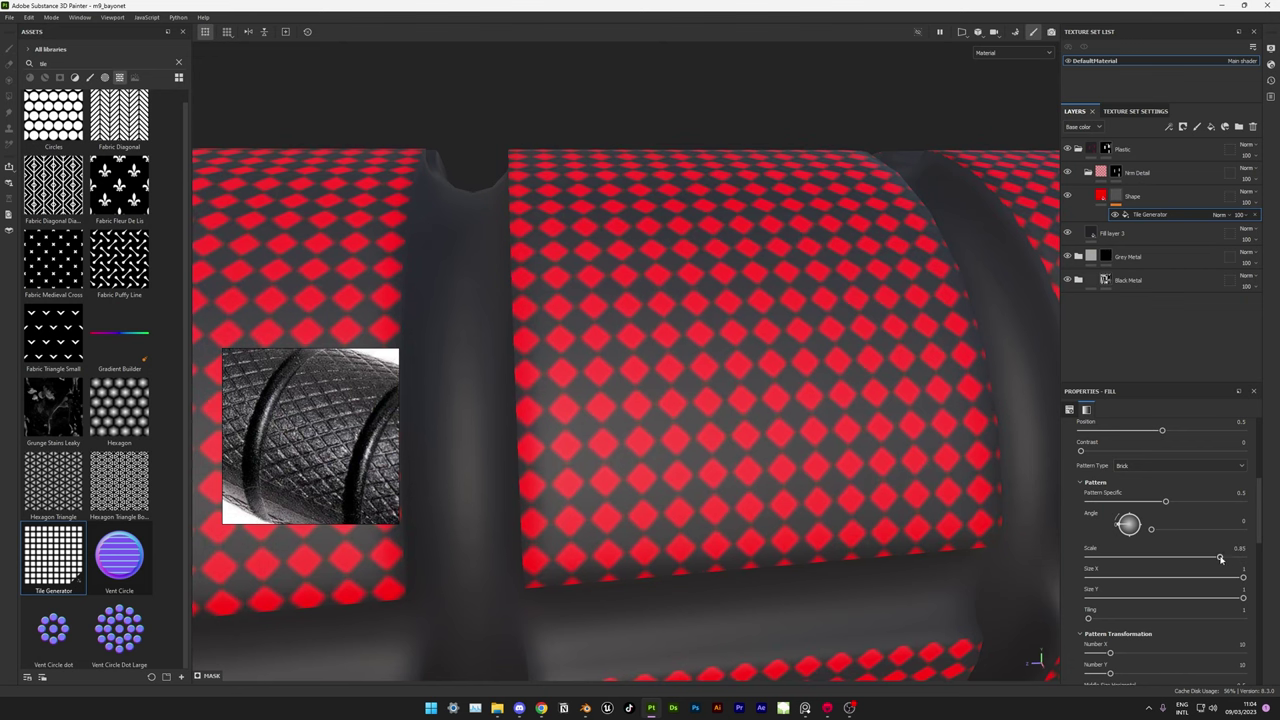
{"action": "scroll", "coordinate": [1220, 558], "scroll_direction": "down", "scroll_amount": 3}
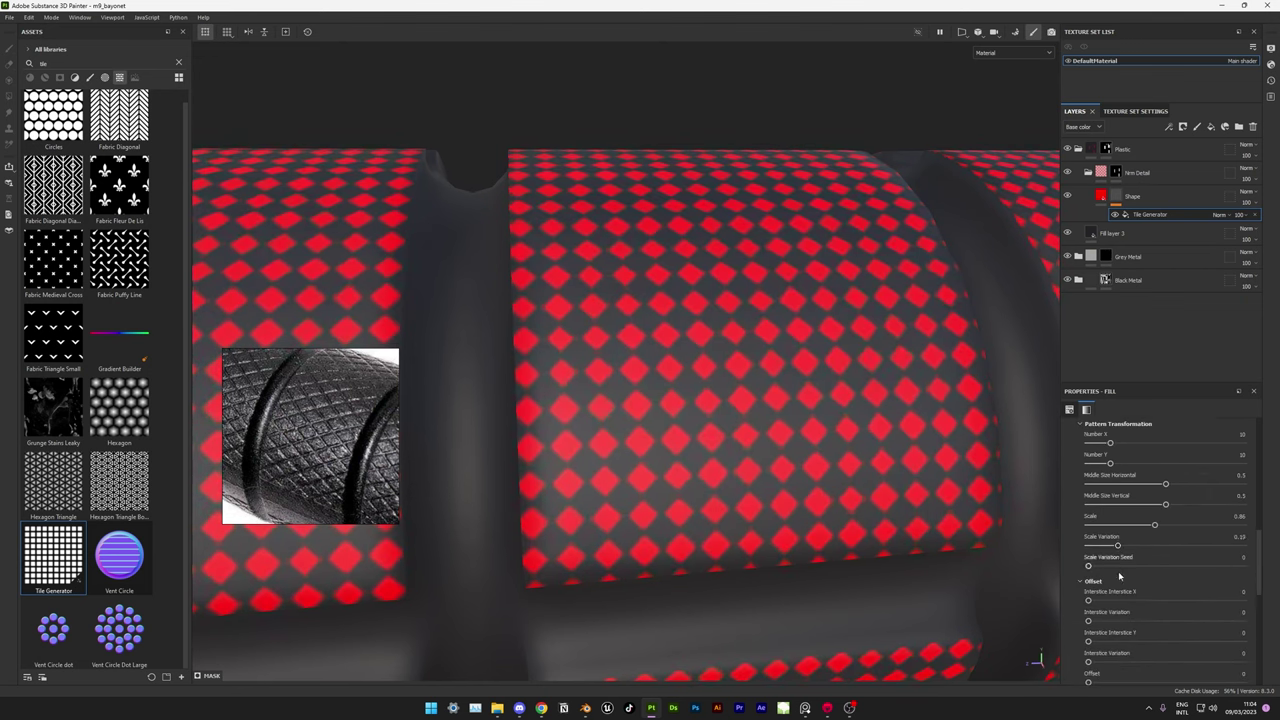
{"action": "mouse_move", "coordinate": [1089, 621]}
{"action": "left_mouse_down"}
{"action": "mouse_move", "coordinate": [1113, 621]}
{"action": "mouse_move", "coordinate": [1060, 560]}
{"action": "left_mouse_up"}
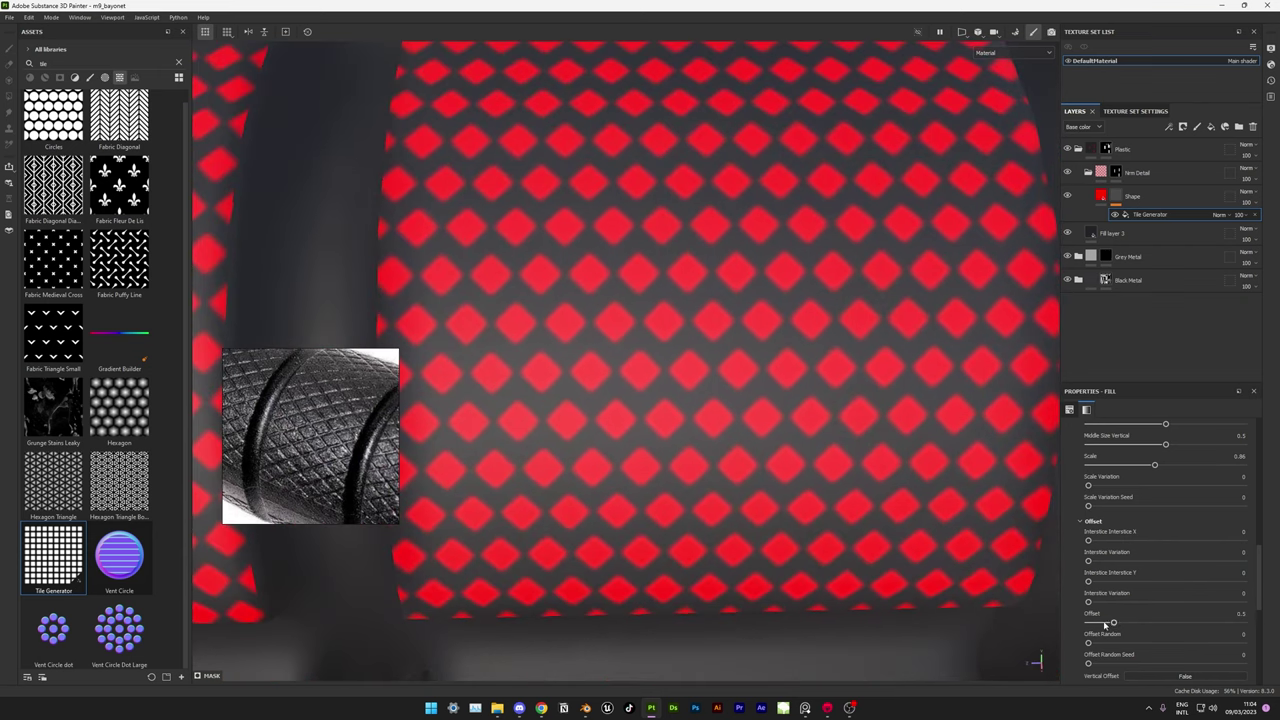
{"action": "scroll", "coordinate": [1118, 565], "scroll_direction": "down", "scroll_amount": 3}
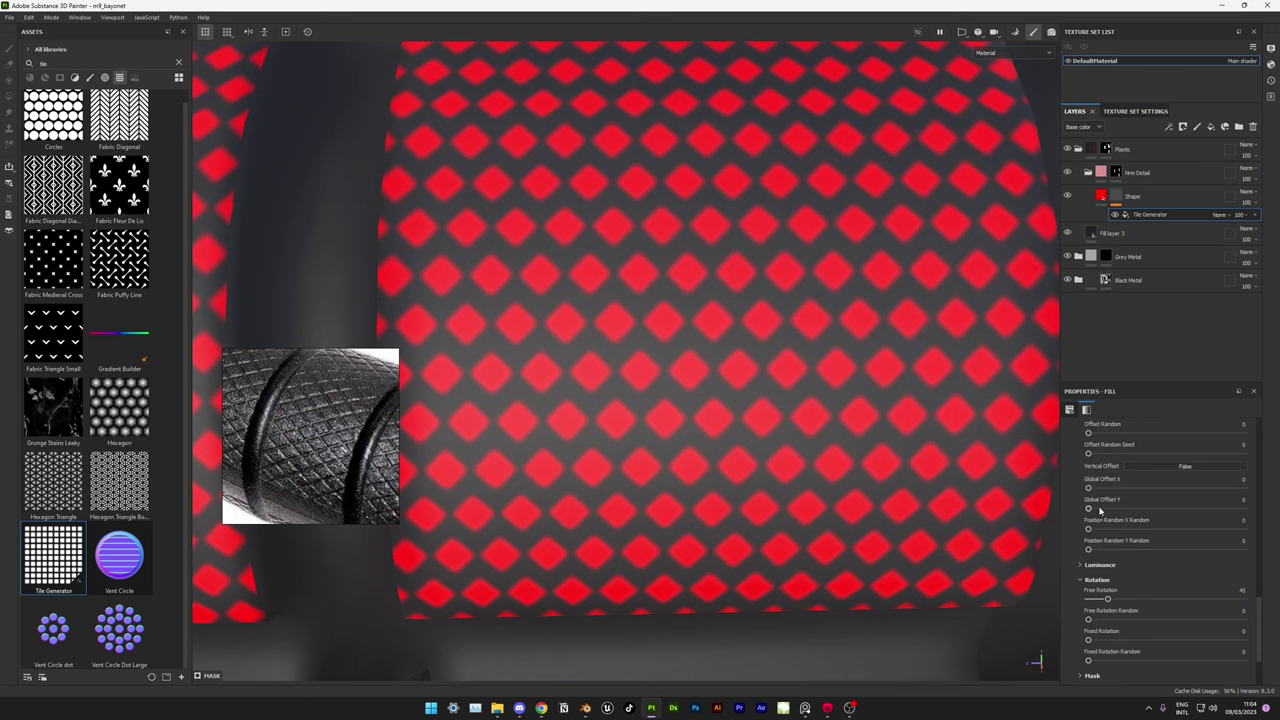
{"action": "key", "text": "ctrl+z"}
{"action": "scroll", "coordinate": [1100, 510], "scroll_direction": "up", "scroll_amount": 3}
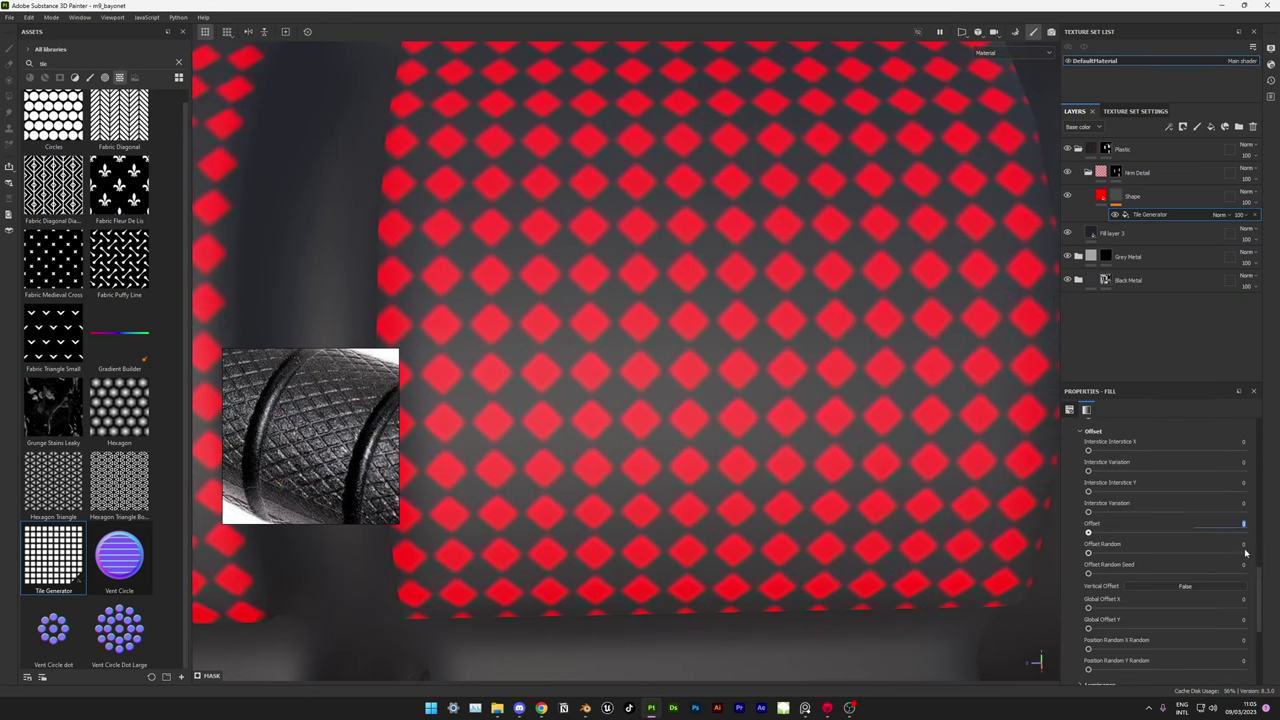
{"action": "scroll", "coordinate": [1245, 552], "scroll_direction": "up", "scroll_amount": 5}
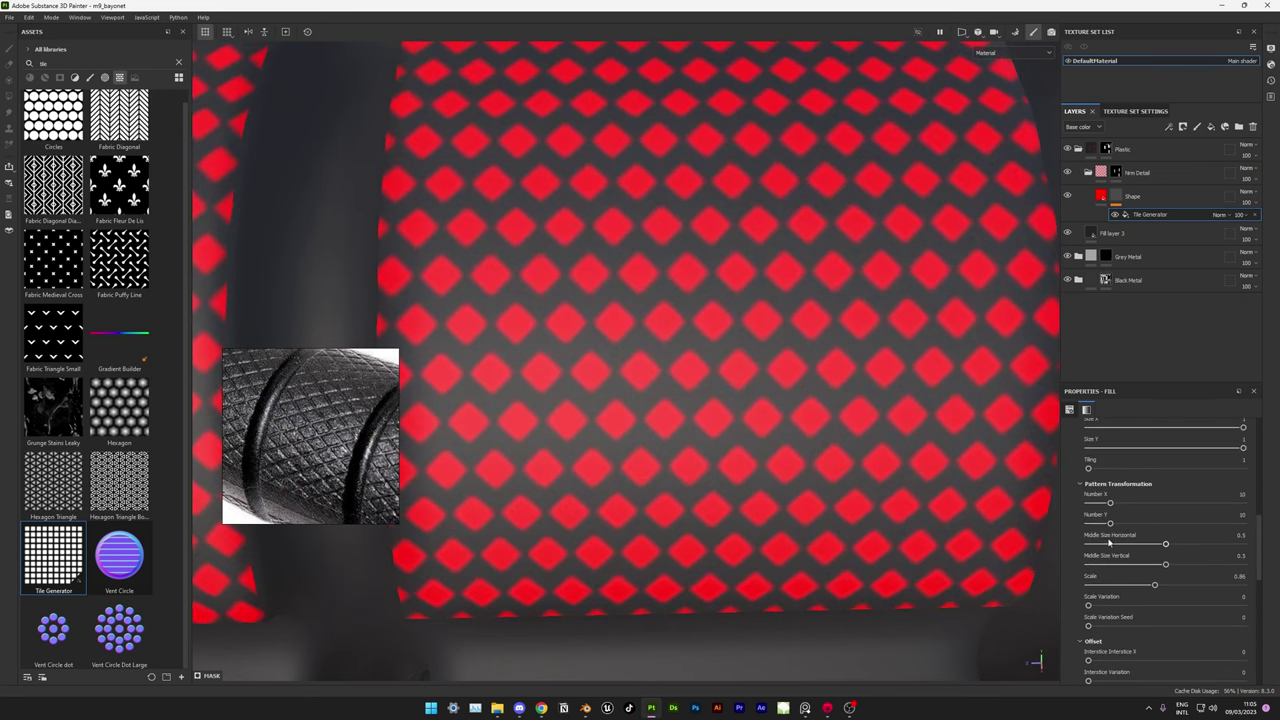
{"action": "scroll", "coordinate": [1110, 520], "scroll_direction": "up", "scroll_amount": 4}
- Switch the tile shape to Square, raise the pattern scale to 1.23, then use round dots
{"action": "left_click", "coordinate": [1130, 466]}
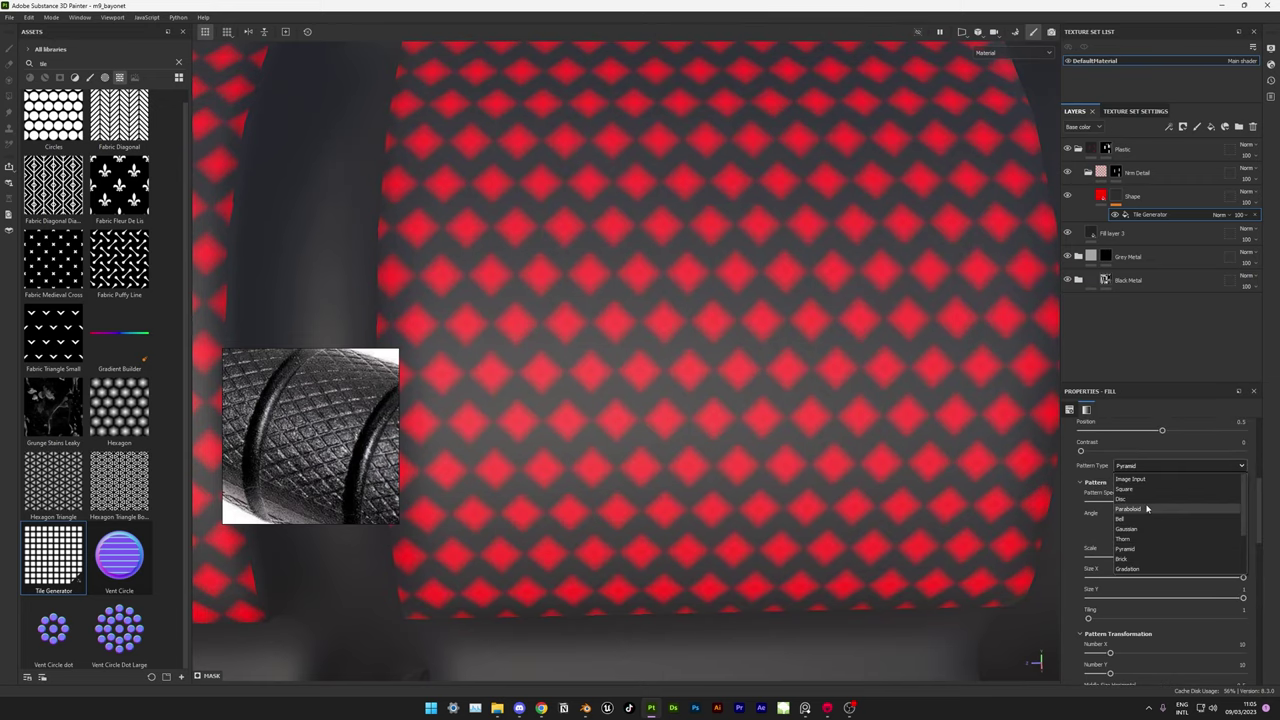
{"action": "left_click", "coordinate": [1140, 489]}
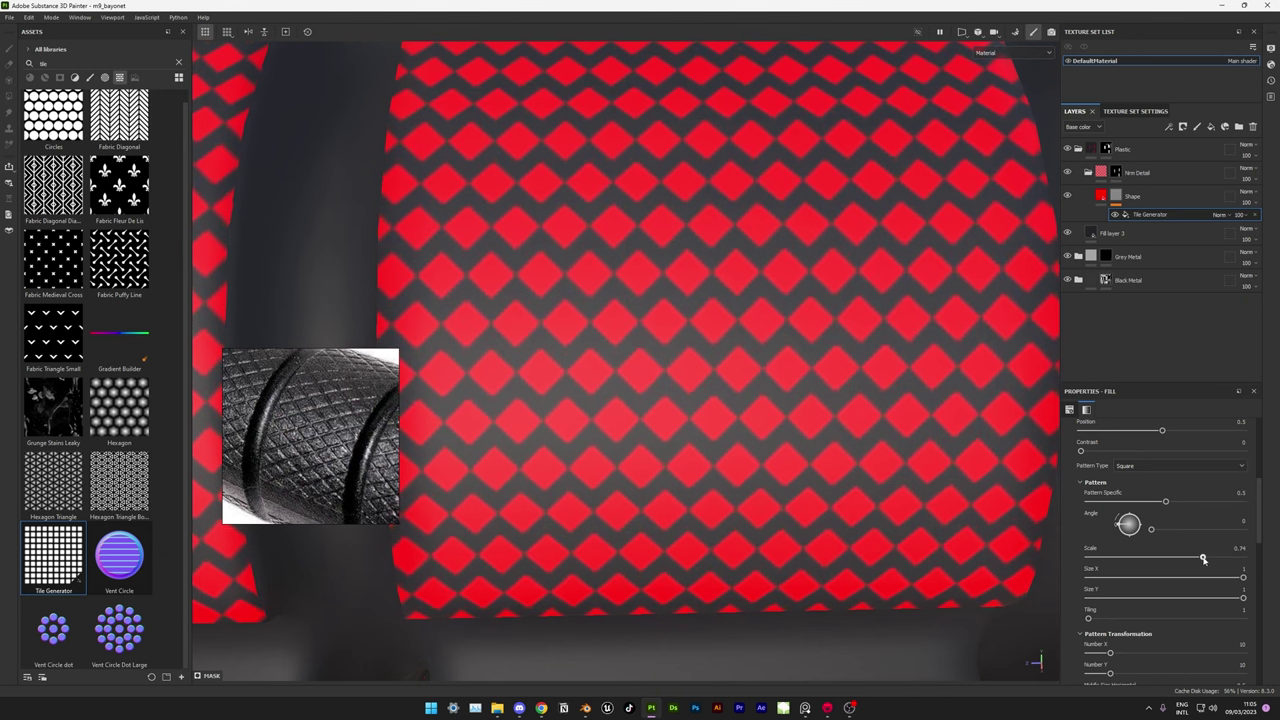
{"action": "scroll", "coordinate": [1198, 560], "scroll_direction": "down", "scroll_amount": 1}
{"action": "mouse_move", "coordinate": [1243, 548]}
{"action": "left_mouse_down"}
{"action": "mouse_move", "coordinate": [1231, 553]}
{"action": "mouse_move", "coordinate": [1243, 569]}
{"action": "left_mouse_up"}
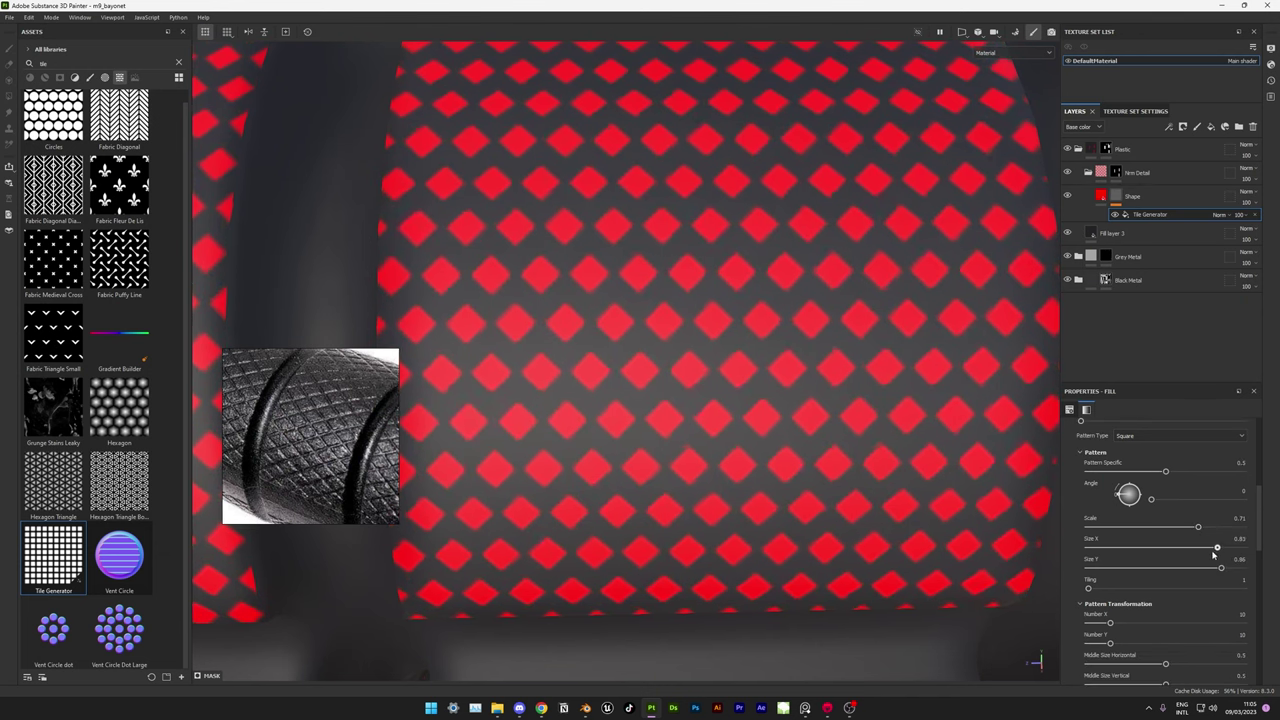
{"action": "scroll", "coordinate": [1109, 590], "scroll_direction": "down", "scroll_amount": 1}
{"action": "left_click_drag", "start_coordinate": [1157, 617], "coordinate": [1184, 616]}
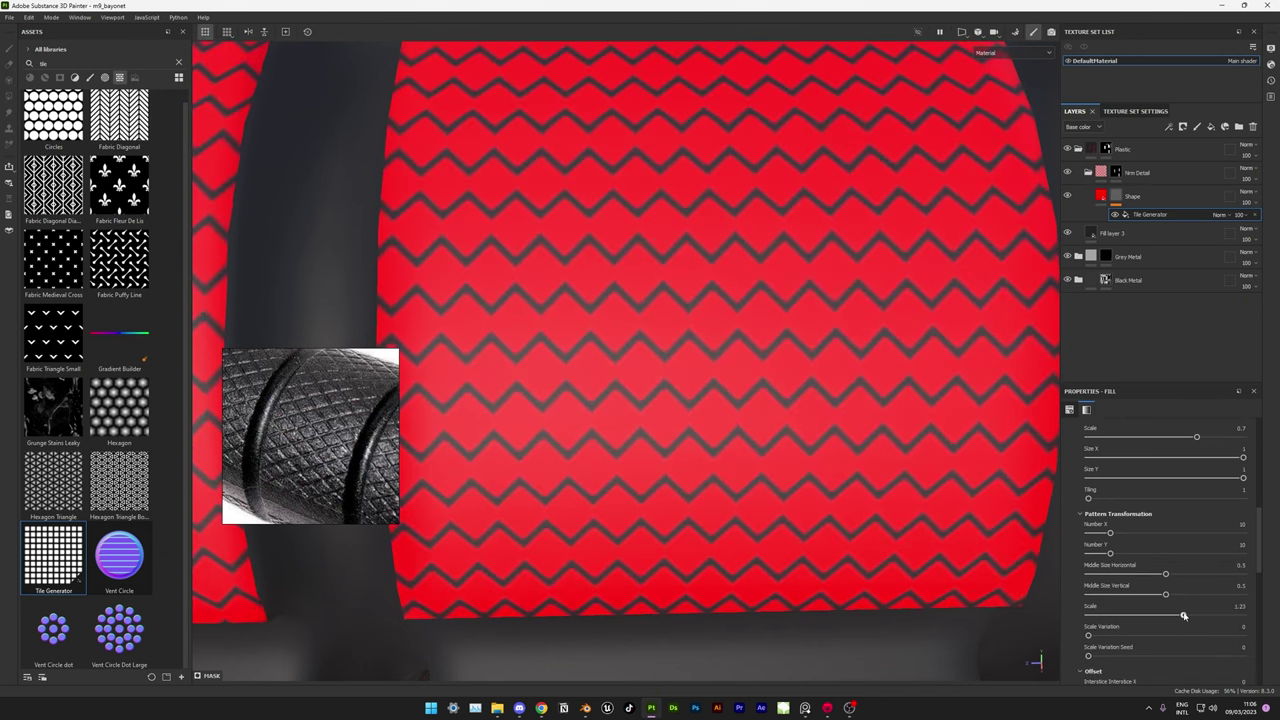
{"action": "left_click", "coordinate": [1133, 556]}
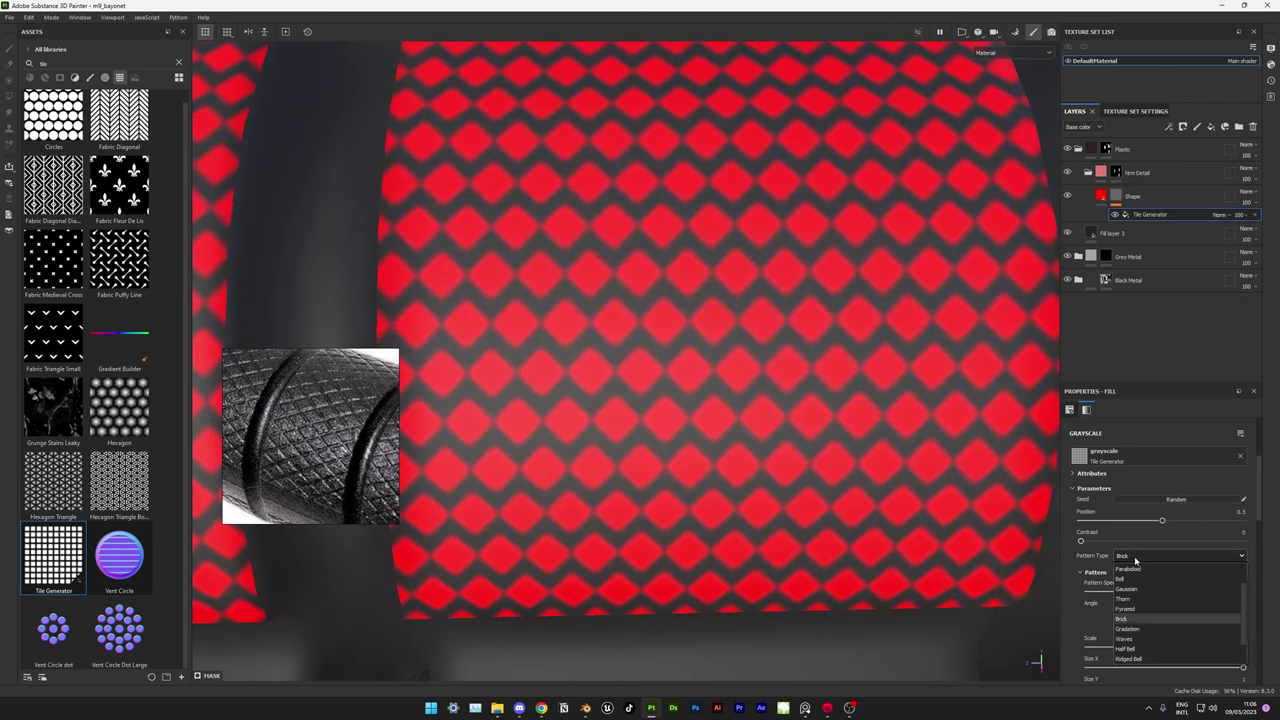
{"action": "left_click", "coordinate": [1139, 560]}
- Spread the tiles apart horizontally and remove the custom pattern image input
{"action": "scroll", "coordinate": [1139, 560], "scroll_direction": "up", "scroll_amount": 3}
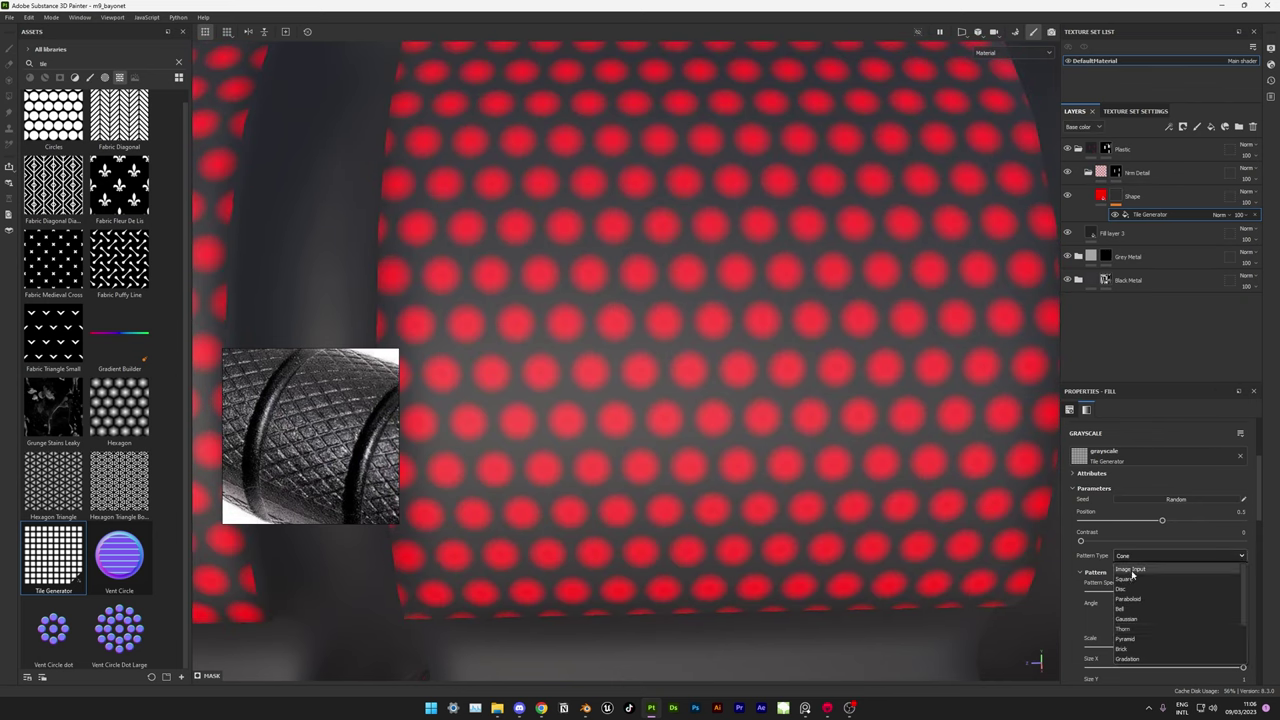
{"action": "scroll", "coordinate": [1112, 519], "scroll_direction": "up", "scroll_amount": 3}
{"action": "scroll", "coordinate": [1112, 525], "scroll_direction": "down", "scroll_amount": 5}
{"action": "scroll", "coordinate": [1108, 565], "scroll_direction": "down", "scroll_amount": 5}
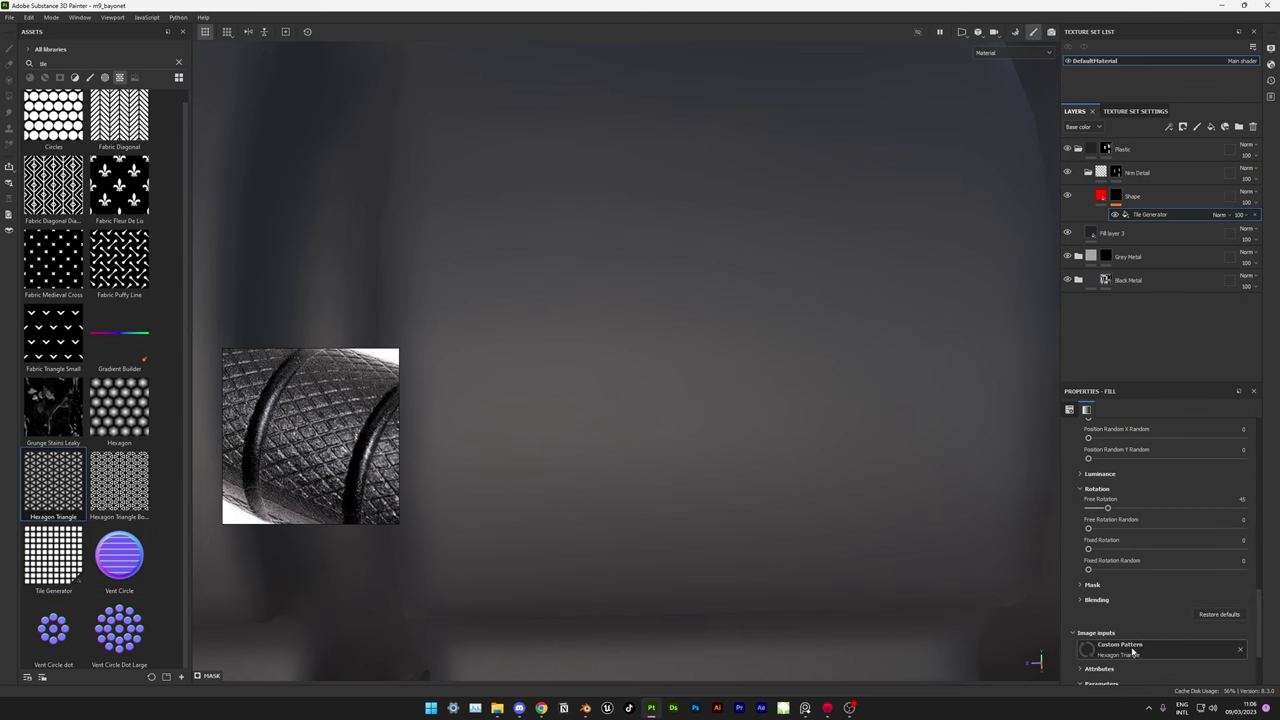
{"action": "scroll", "coordinate": [1170, 541], "scroll_direction": "up", "scroll_amount": 3}
{"action": "left_click_drag", "start_coordinate": [1129, 495], "coordinate": [1175, 499]}
{"action": "scroll", "coordinate": [1131, 531], "scroll_direction": "down", "scroll_amount": 3}
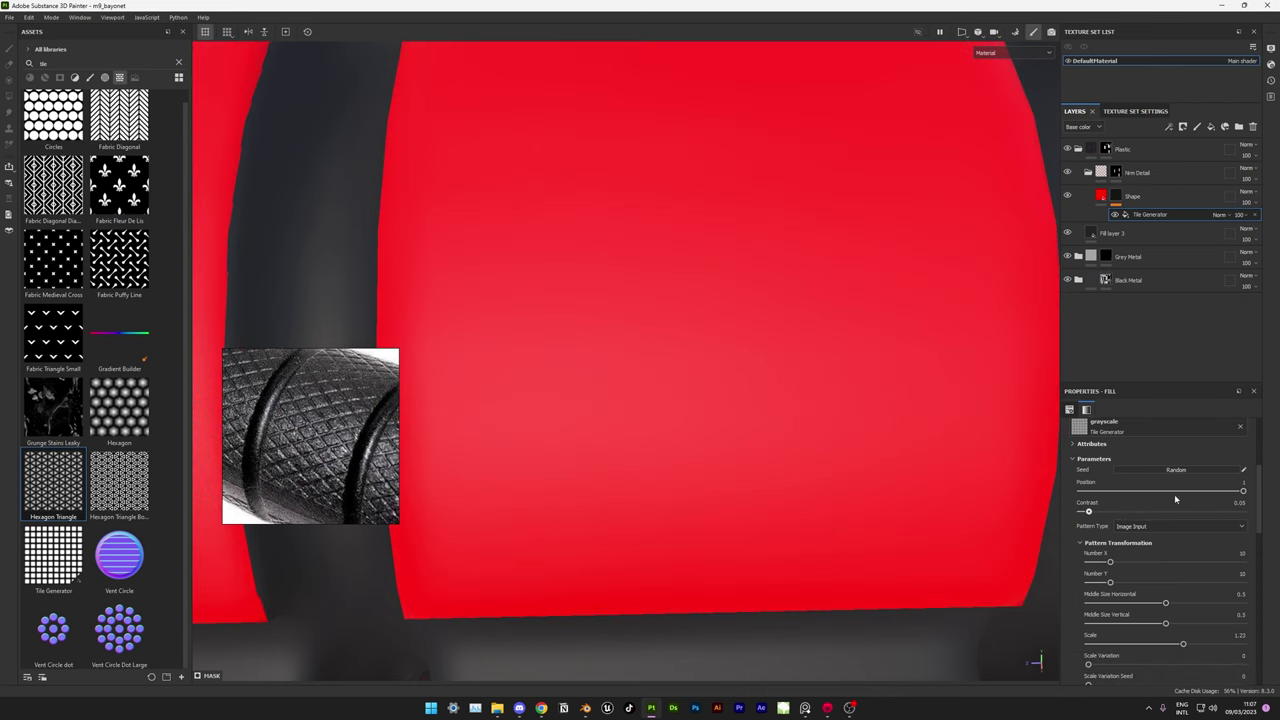
{"action": "key", "text": "ctrl+z"}
{"action": "scroll", "coordinate": [1111, 582], "scroll_direction": "down", "scroll_amount": 1}
{"action": "left_click_drag", "start_coordinate": [1089, 541], "coordinate": [1197, 541]}
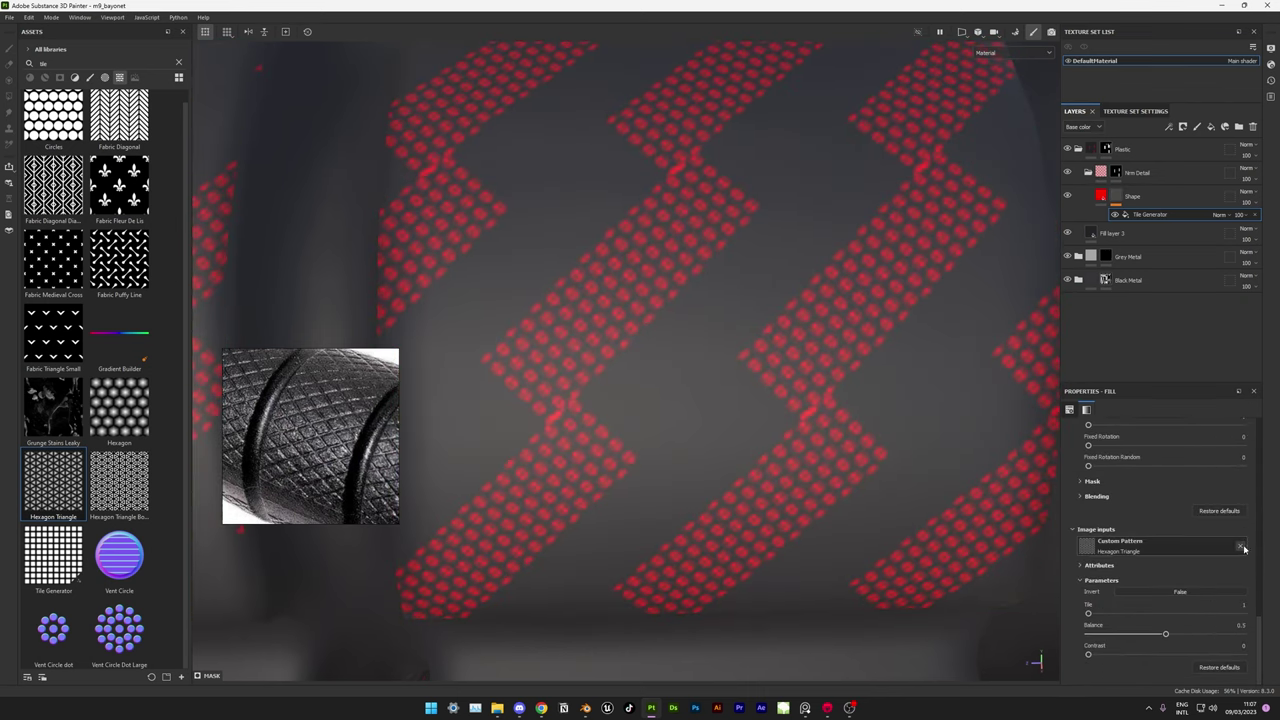
{"action": "left_click", "coordinate": [1241, 548]}
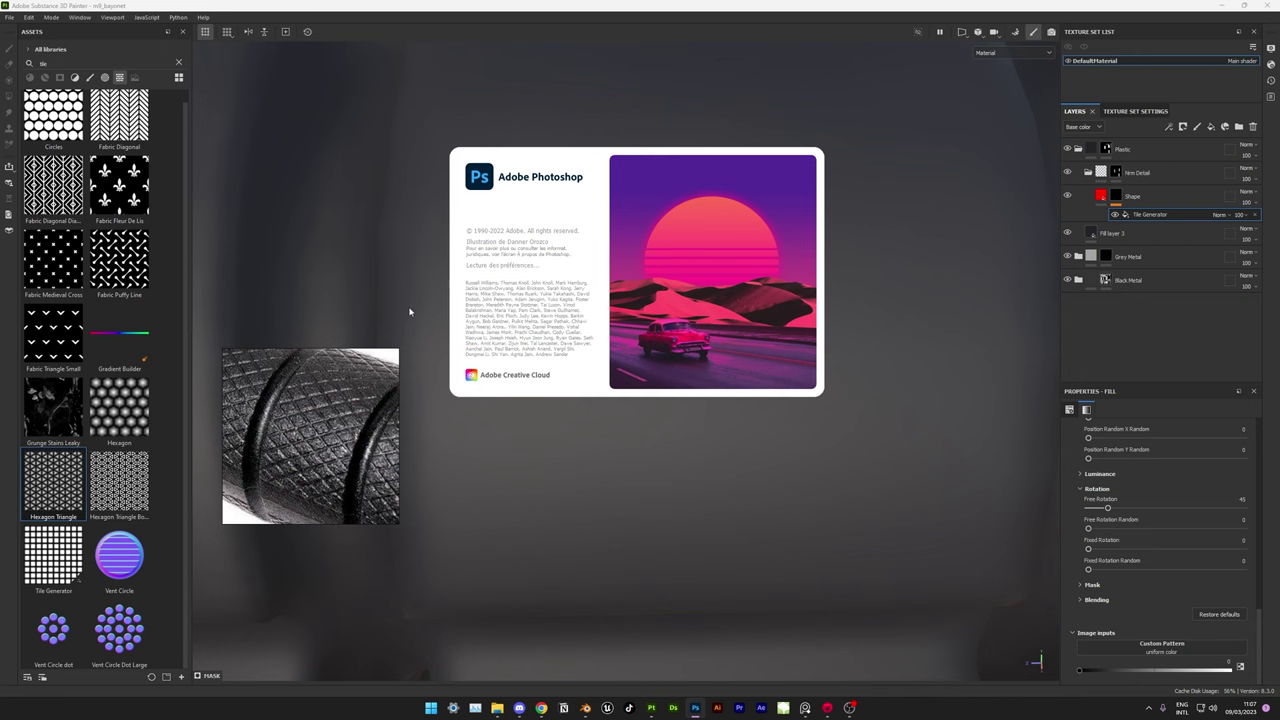
- Switch to Photoshop and create a new blank square document
{"action": "left_click", "coordinate": [1258, 630]}
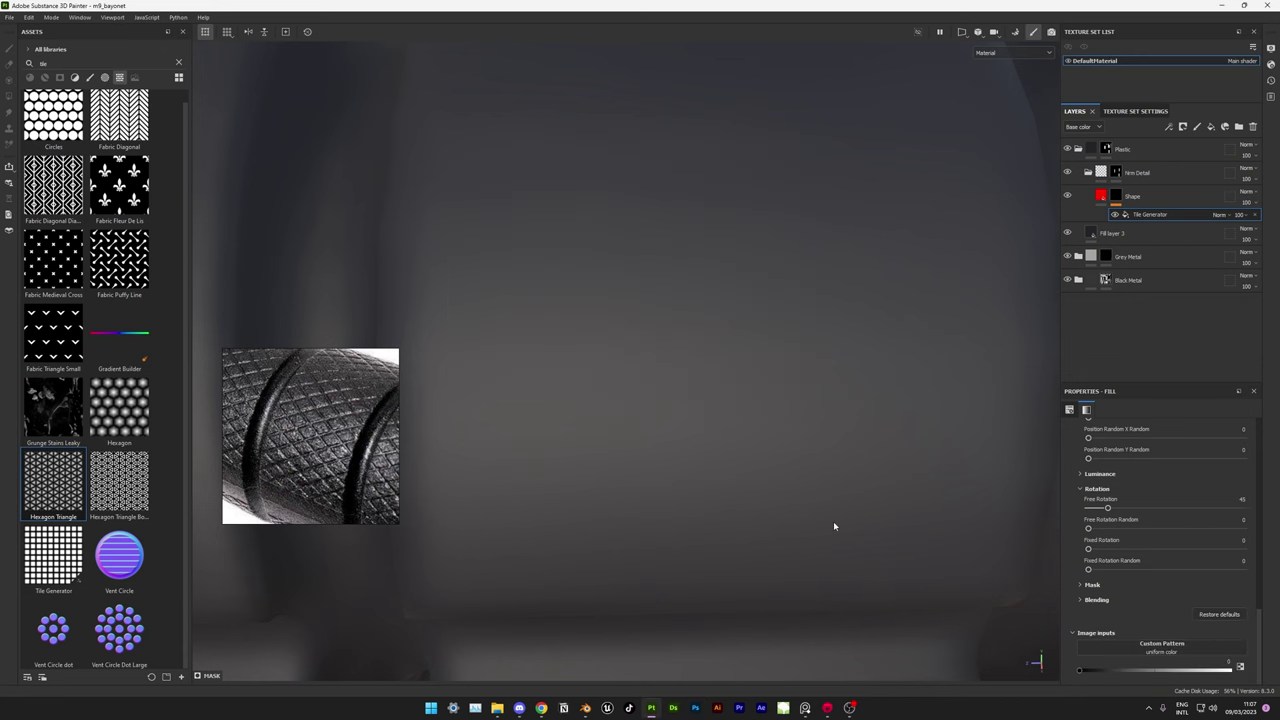
{"action": "left_click", "coordinate": [698, 712]}
{"action": "key", "text": "ctrl+n"}
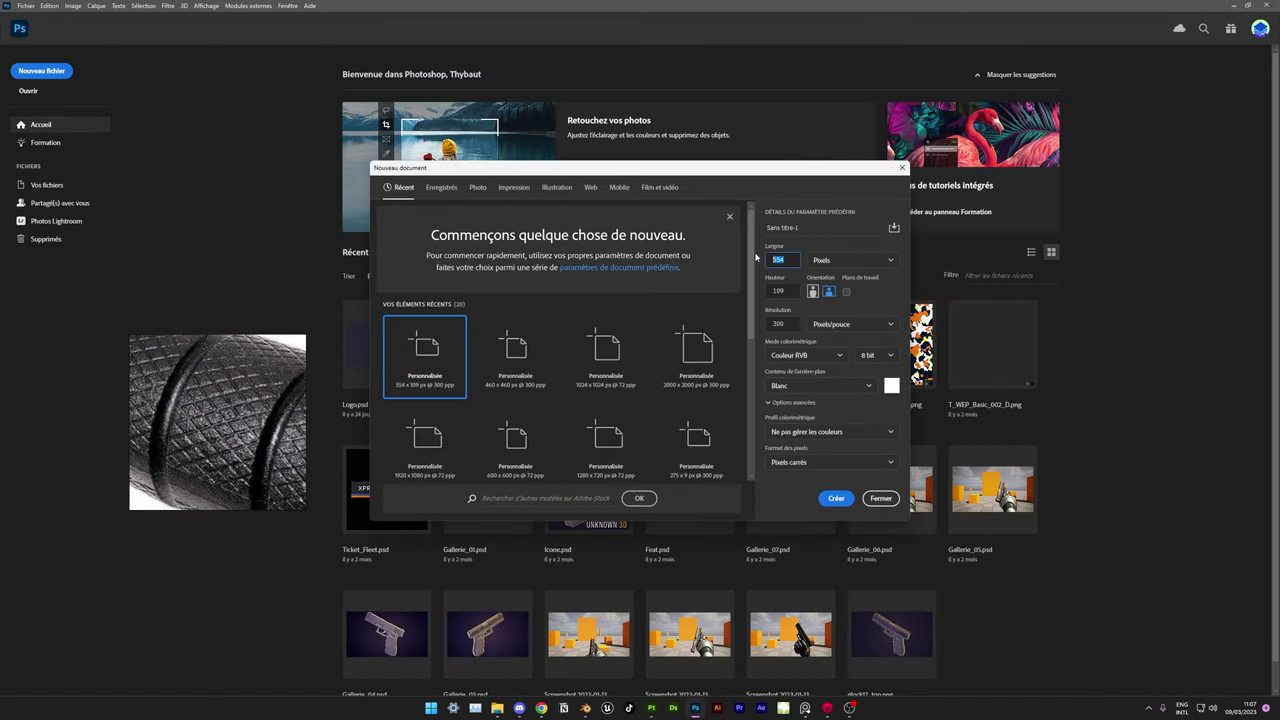
{"action": "left_click", "coordinate": [836, 499]}
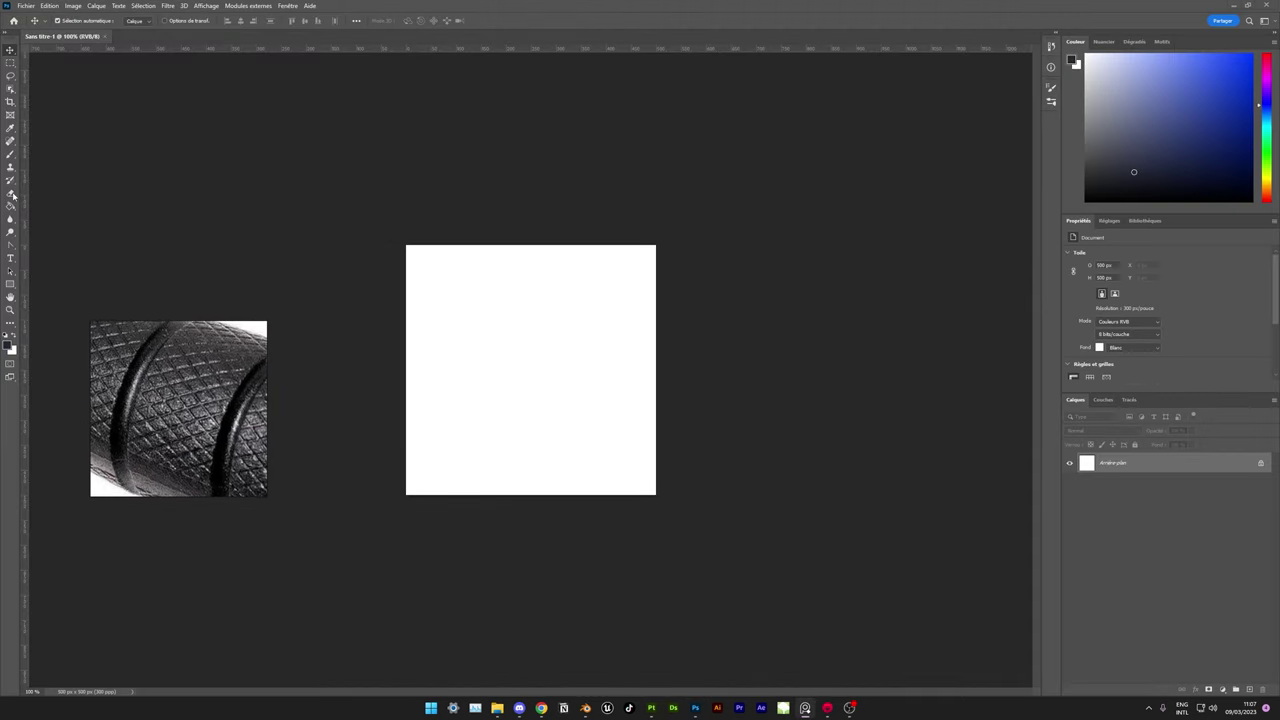
- Draw a 400 by 400 shape and transform it into a flatter, centred diamond
{"action": "key", "text": "u"}
{"action": "left_click", "coordinate": [493, 367]}
{"action": "type", "text": "0"}
{"action": "key", "text": "Return"}
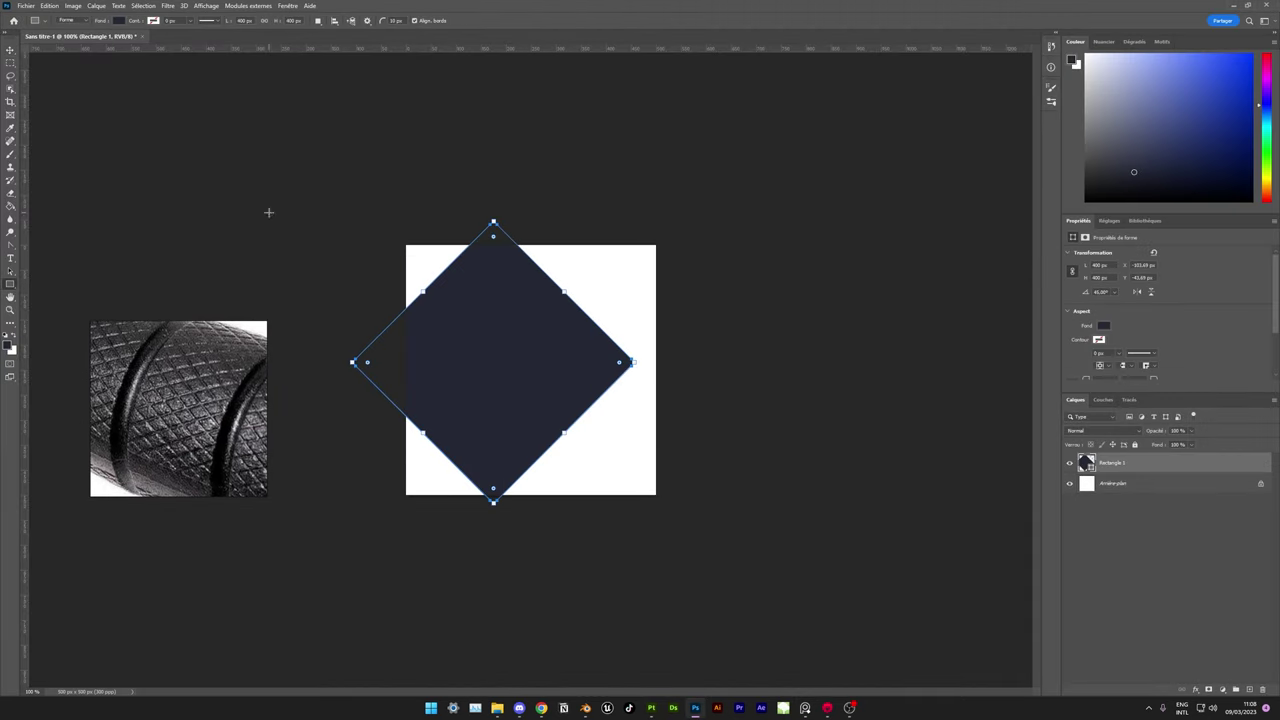
{"action": "key", "text": "v"}
{"action": "left_click_drag", "start_coordinate": [456, 319], "coordinate": [489, 320]}
{"action": "left_click_drag", "start_coordinate": [531, 281], "coordinate": [531, 276]}
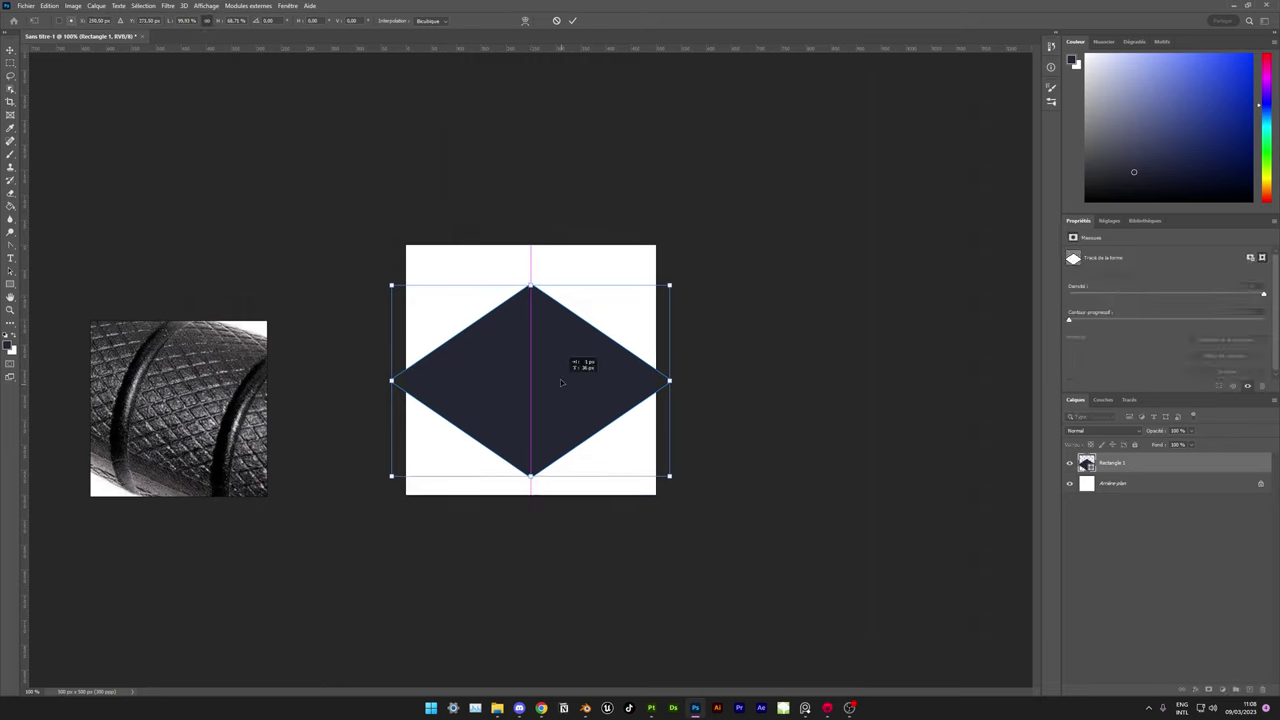
{"action": "key", "text": "Return"}
- Crop the canvas to fit the diamond's width
{"action": "key", "text": "c"}
{"action": "left_click_drag", "start_coordinate": [666, 357], "coordinate": [691, 357]}
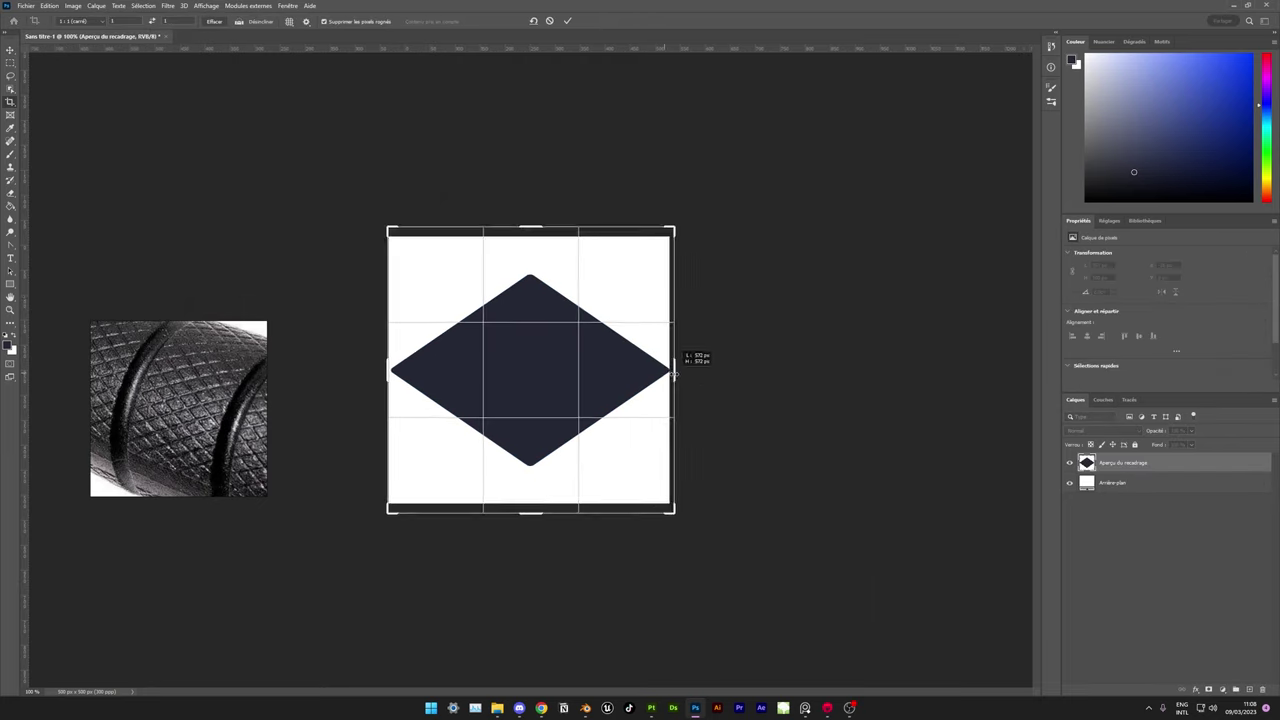
{"action": "mouse_move", "coordinate": [528, 223]}
{"action": "left_mouse_down"}
{"action": "mouse_move", "coordinate": [532, 246]}
{"action": "mouse_move", "coordinate": [532, 207]}
{"action": "left_mouse_up"}
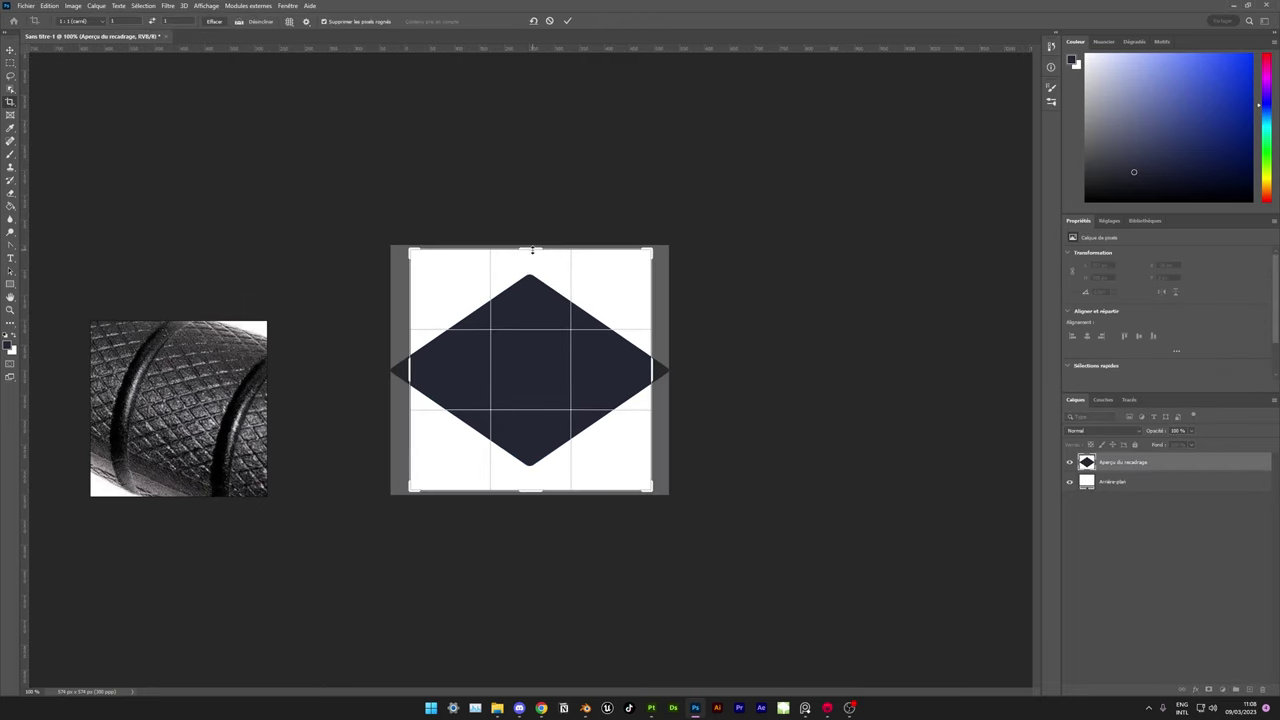
{"action": "key", "text": "Return"}
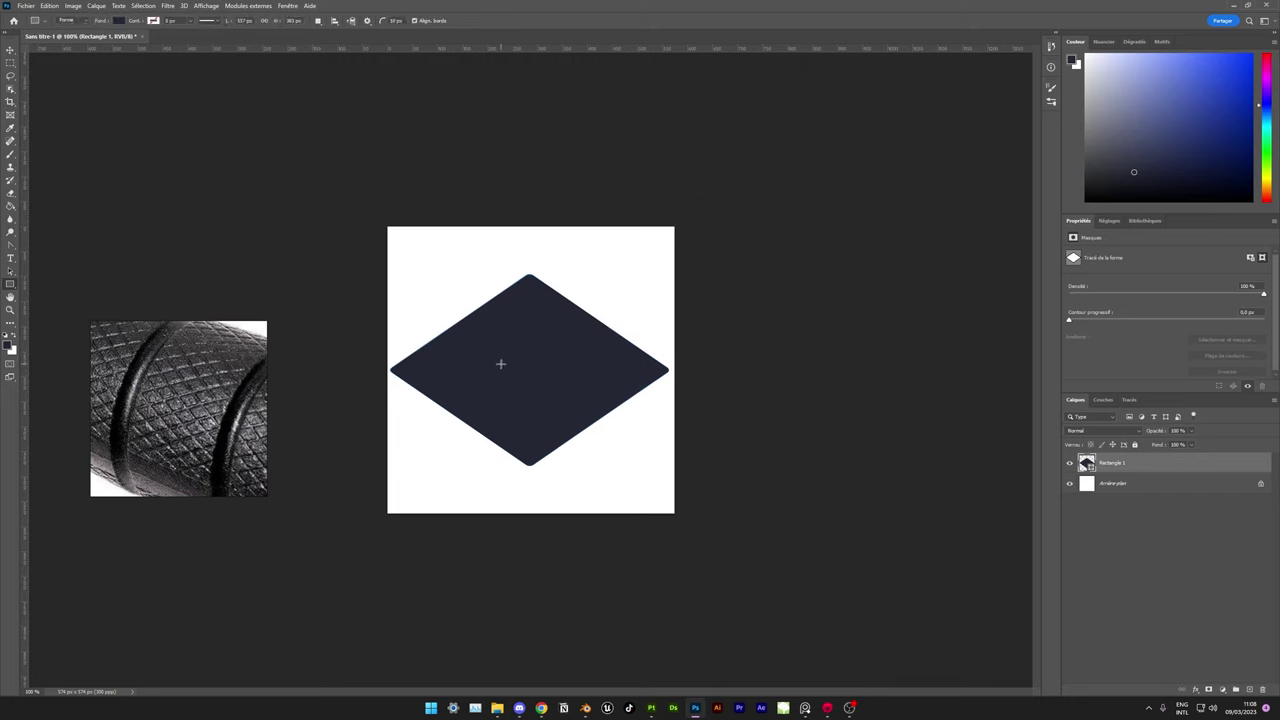
- Make the diamond white and add a black solid colour fill layer beneath it
{"action": "left_click", "coordinate": [118, 20]}
{"action": "left_click", "coordinate": [57, 62]}
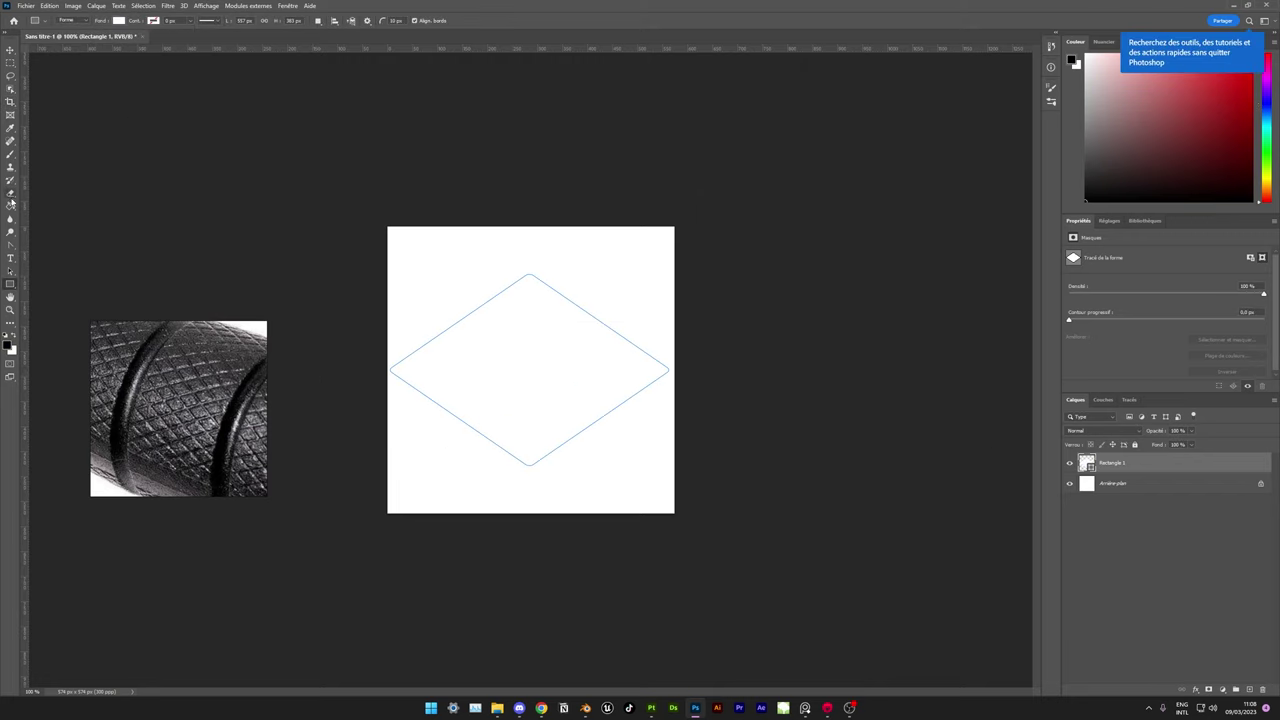
{"action": "left_click", "coordinate": [1222, 690]}
{"action": "left_click", "coordinate": [1180, 537]}
{"action": "key", "text": "Escape"}
{"action": "left_click", "coordinate": [1222, 690]}
{"action": "left_click", "coordinate": [1175, 540]}
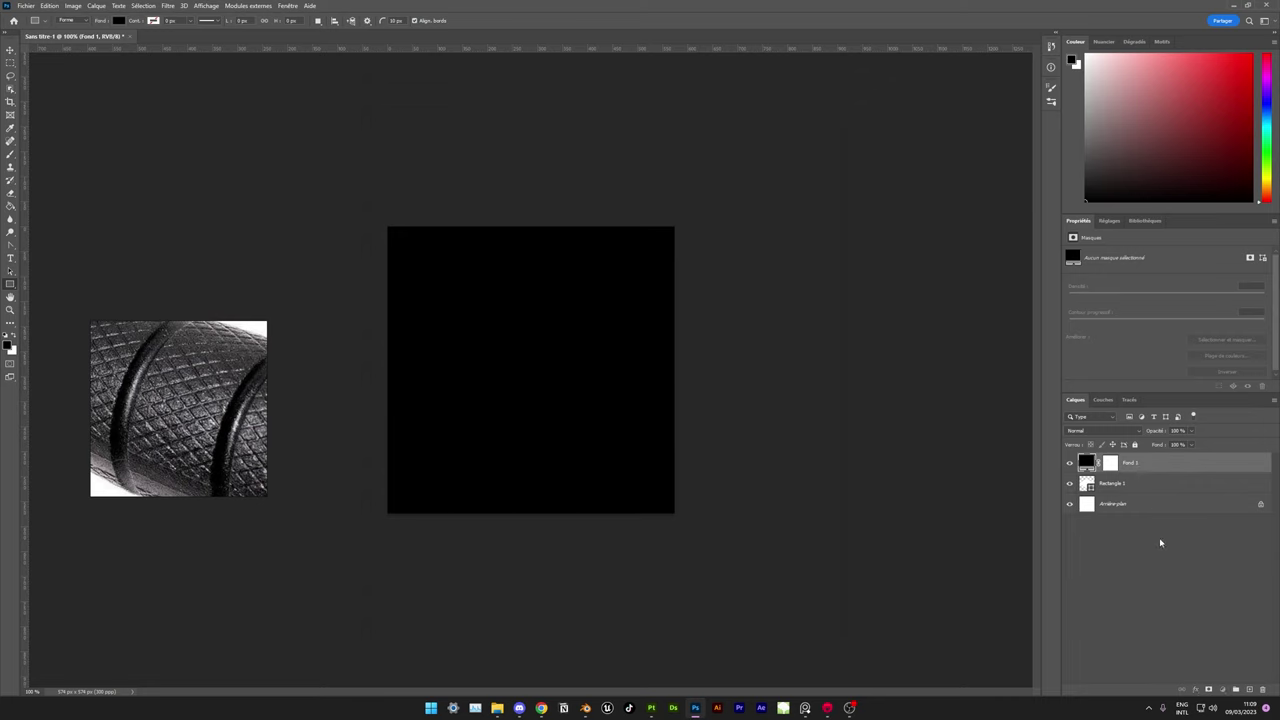
{"action": "key", "text": "ctrl+bracketleft"}
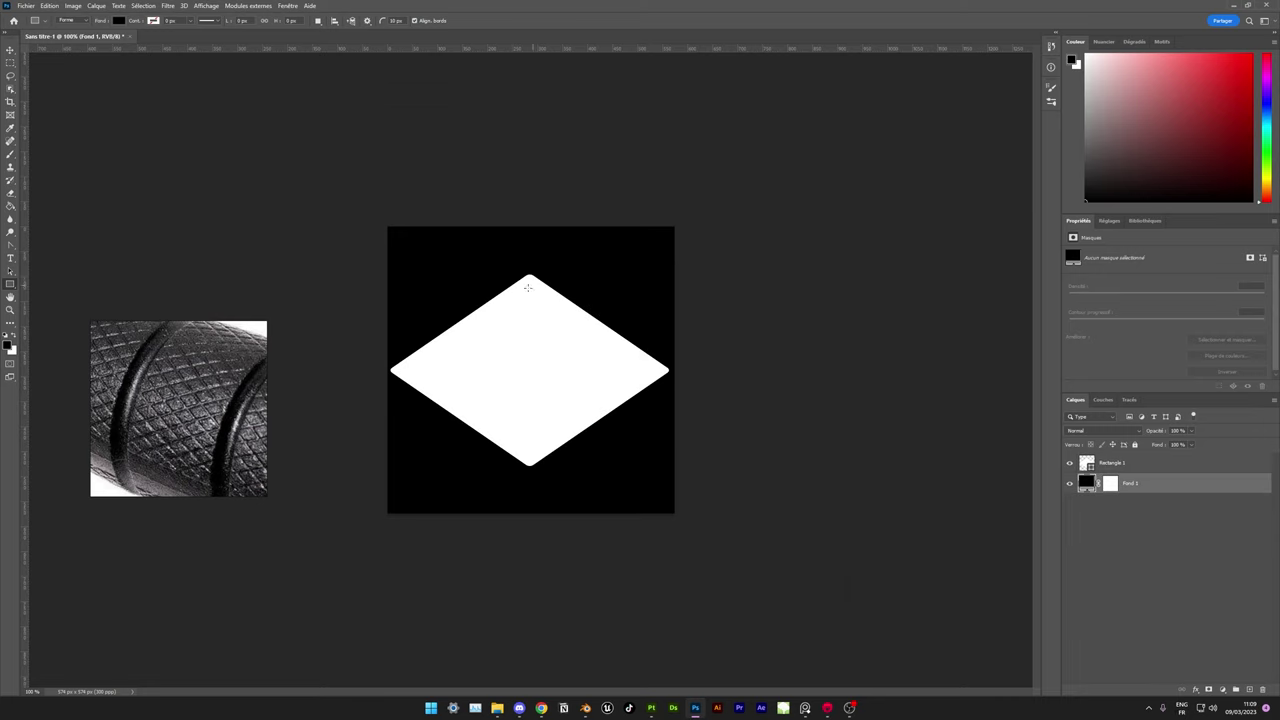
- Reduce the canvas height to 450 px in Canvas Size, accepting the clipping
{"action": "left_click", "coordinate": [73, 5]}
{"action": "left_click", "coordinate": [100, 80]}
{"action": "type", "text": "450"}
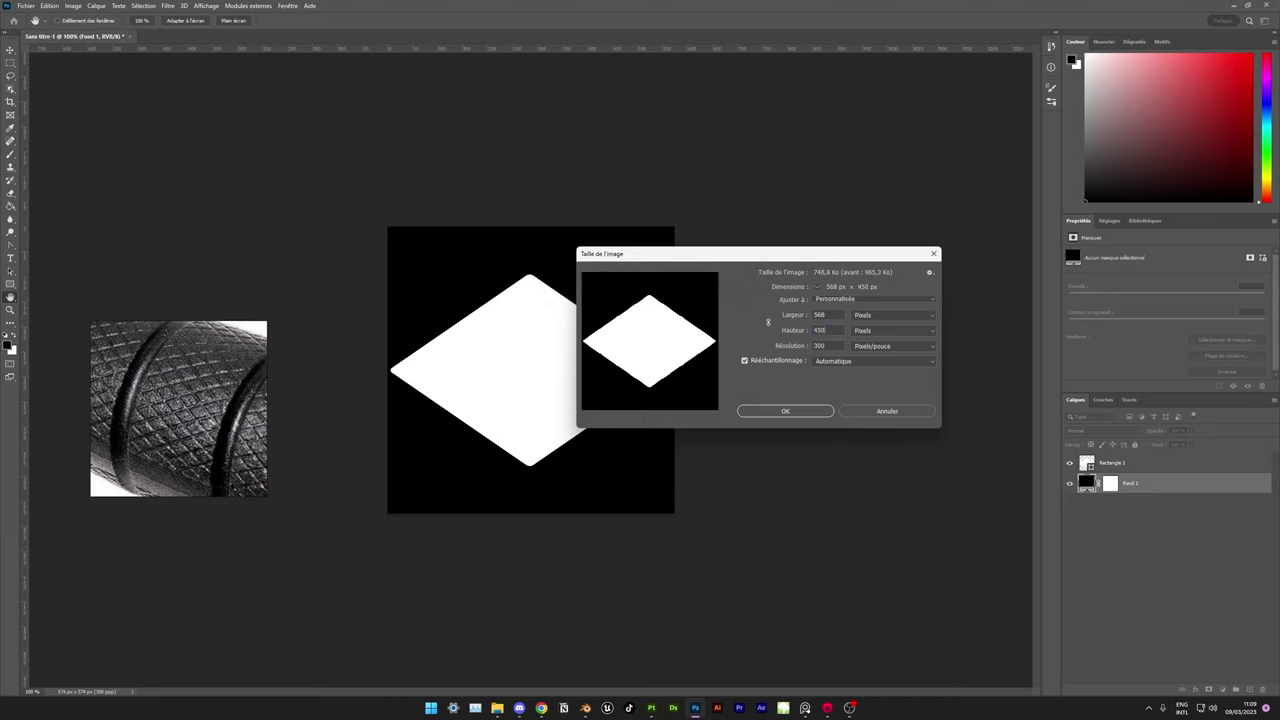
{"action": "key", "text": "Escape"}
{"action": "left_click", "coordinate": [73, 5]}
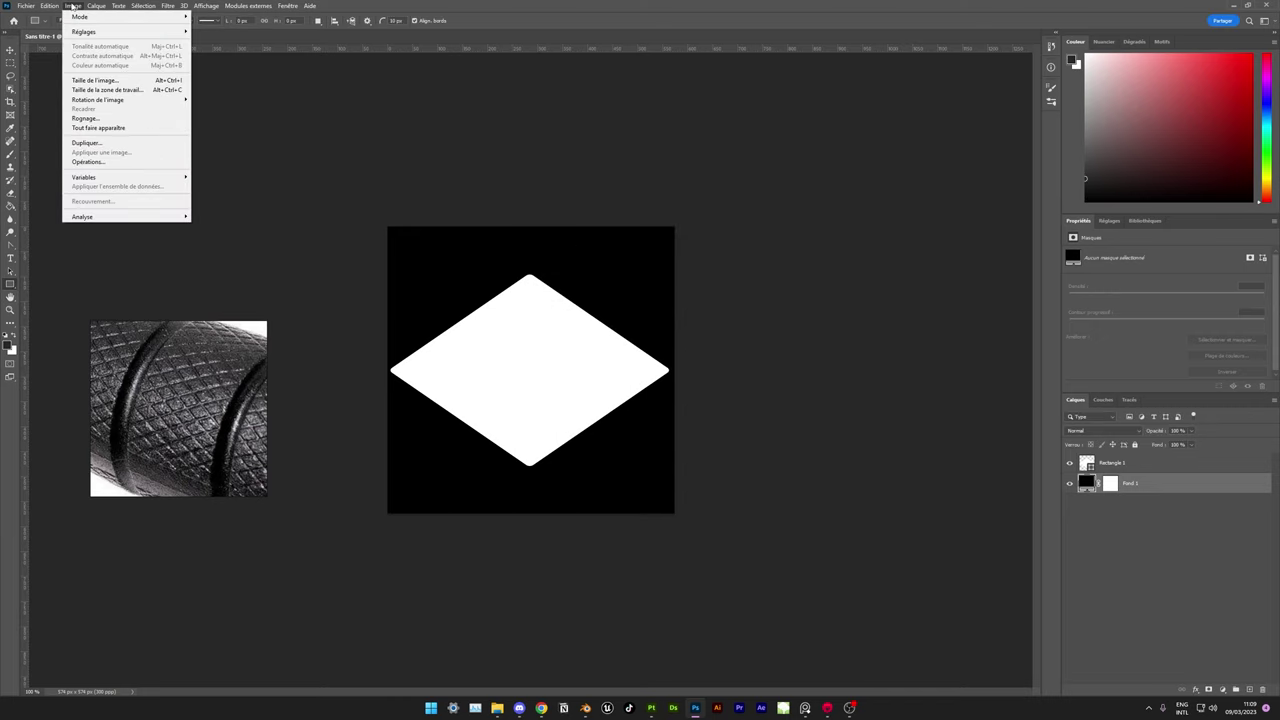
{"action": "left_click", "coordinate": [107, 89]}
{"action": "type", "text": "50"}
{"action": "key", "text": "Return"}
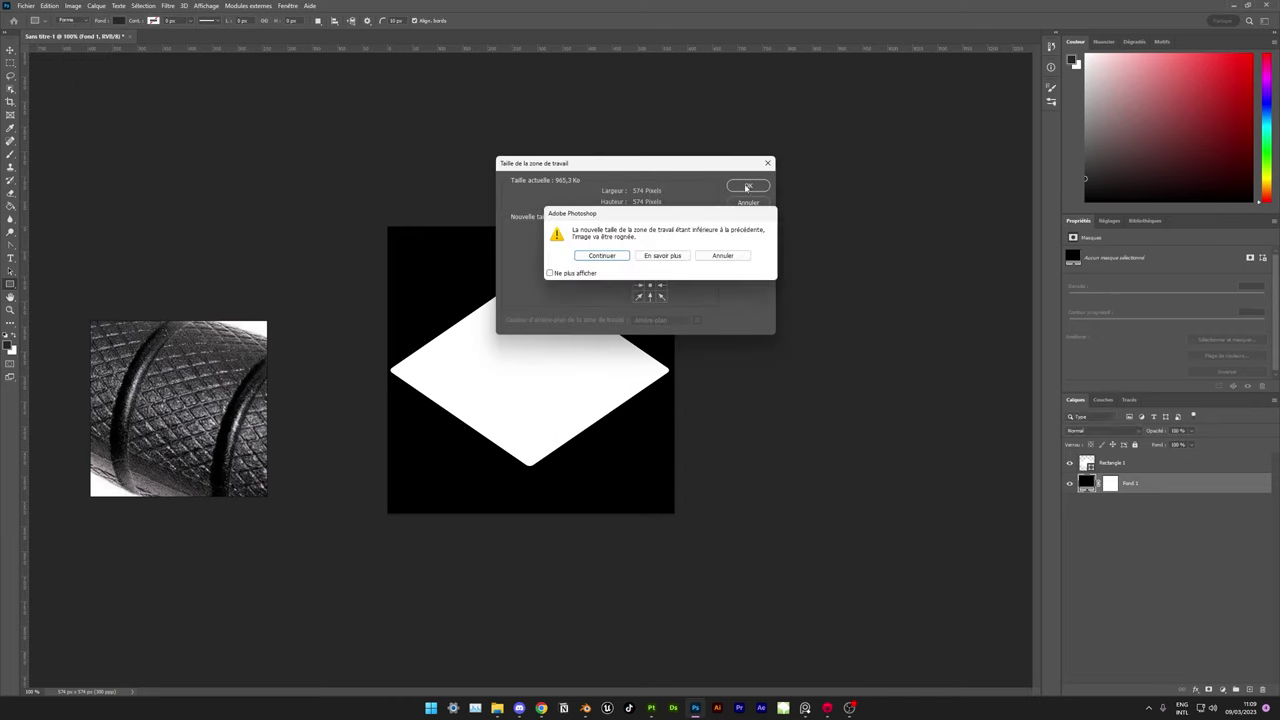
{"action": "key", "text": "Return"}
- Shrink the canvas height further to 425, then 400 px, and fit it on screen
{"action": "left_click", "coordinate": [73, 5]}
{"action": "left_click", "coordinate": [107, 89]}
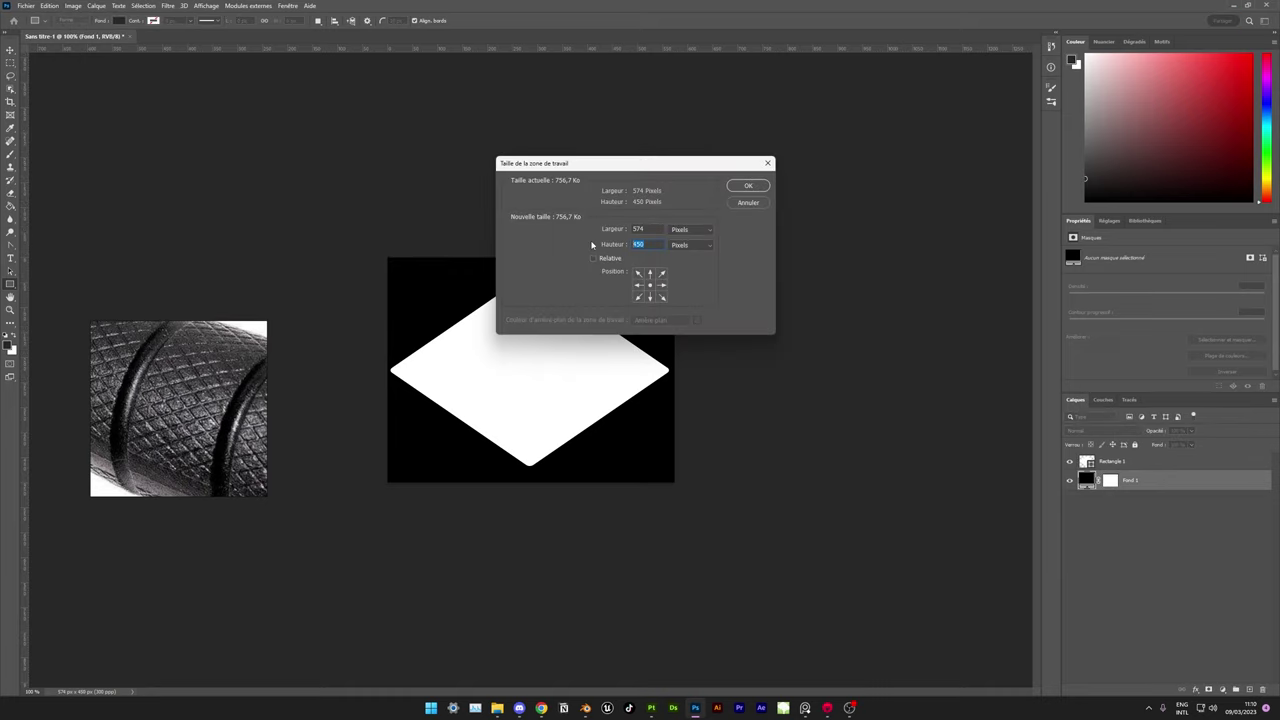
{"action": "key", "text": "Return"}
{"action": "key", "text": "Return"}
{"action": "left_click", "coordinate": [73, 5]}
{"action": "left_click", "coordinate": [107, 89]}
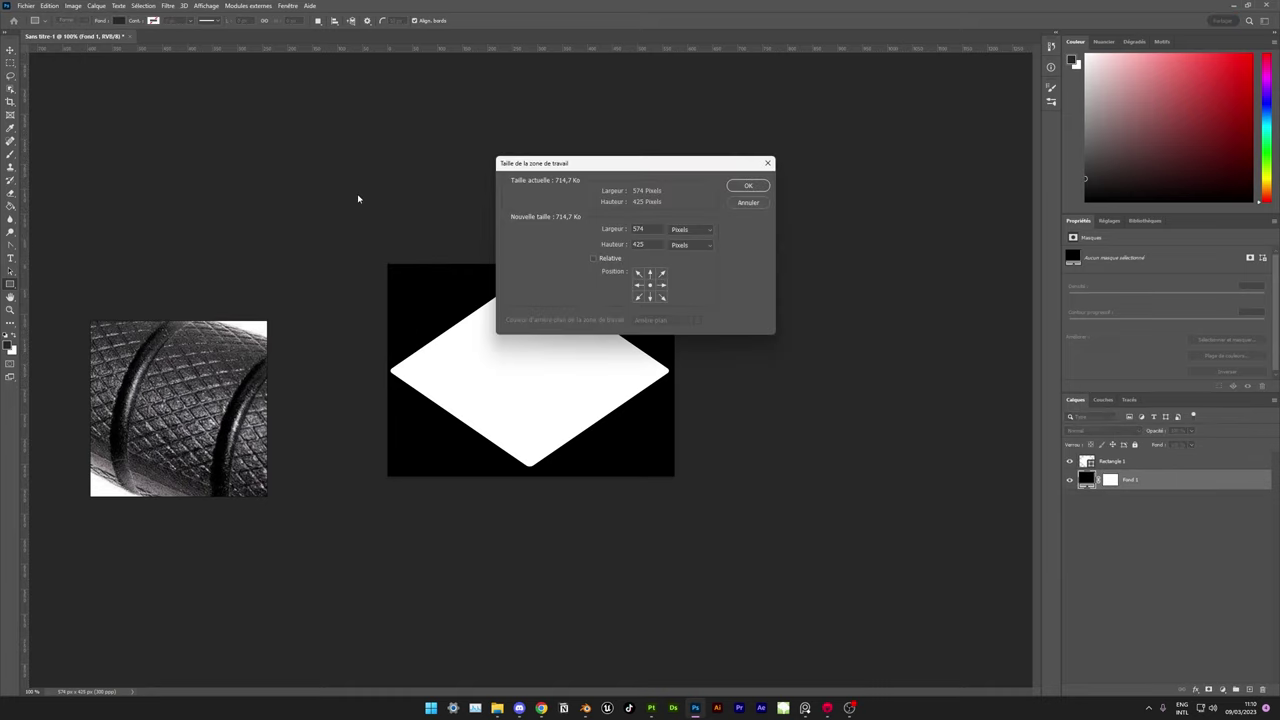
{"action": "left_click", "coordinate": [748, 185]}
{"action": "key", "text": "ctrl+0"}
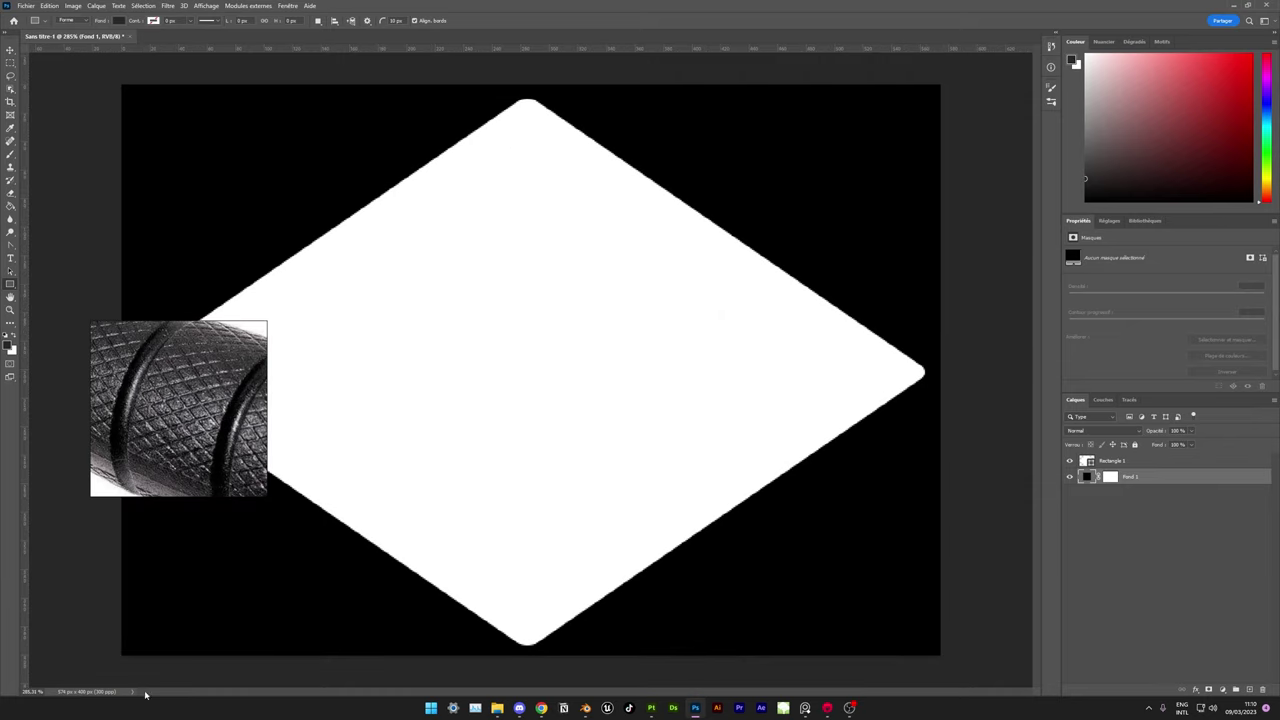
- Crop with Original Ratio, pulling the left edge in toward the diamond
{"action": "key", "text": "c"}
{"action": "left_click", "coordinate": [80, 21]}
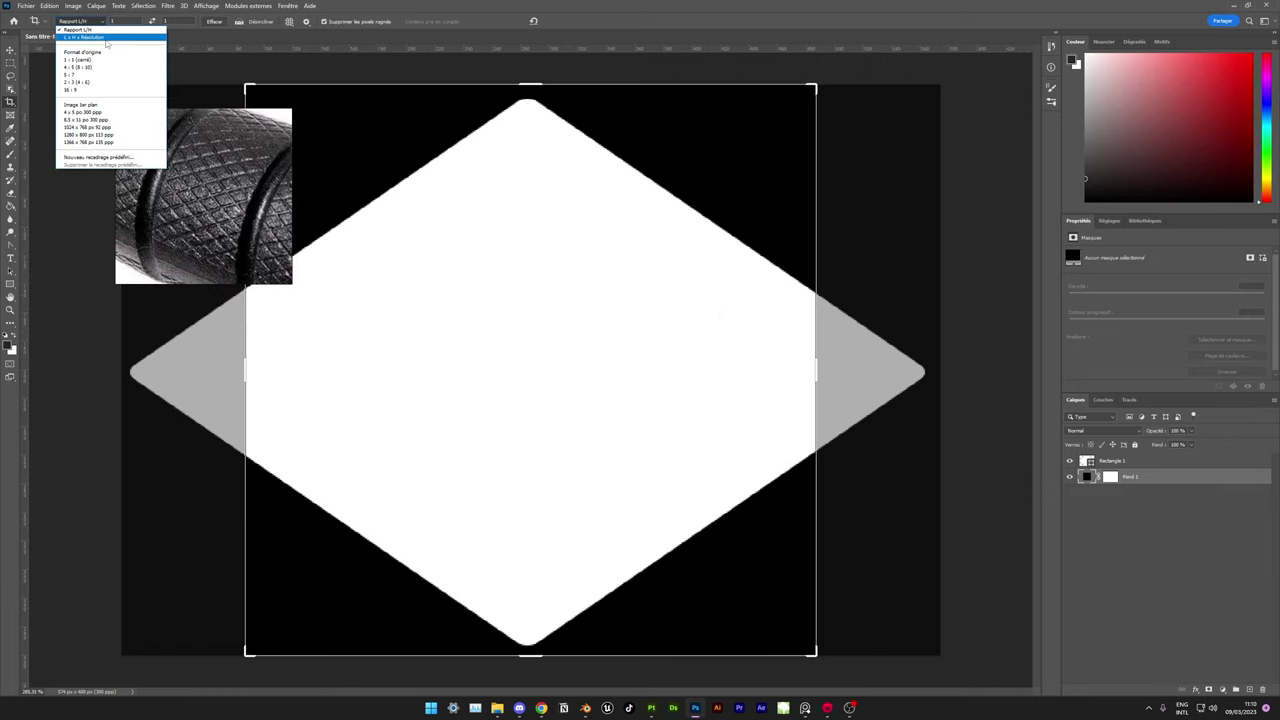
{"action": "left_click", "coordinate": [104, 90]}
{"action": "left_click", "coordinate": [80, 21]}
{"action": "left_click", "coordinate": [82, 51]}
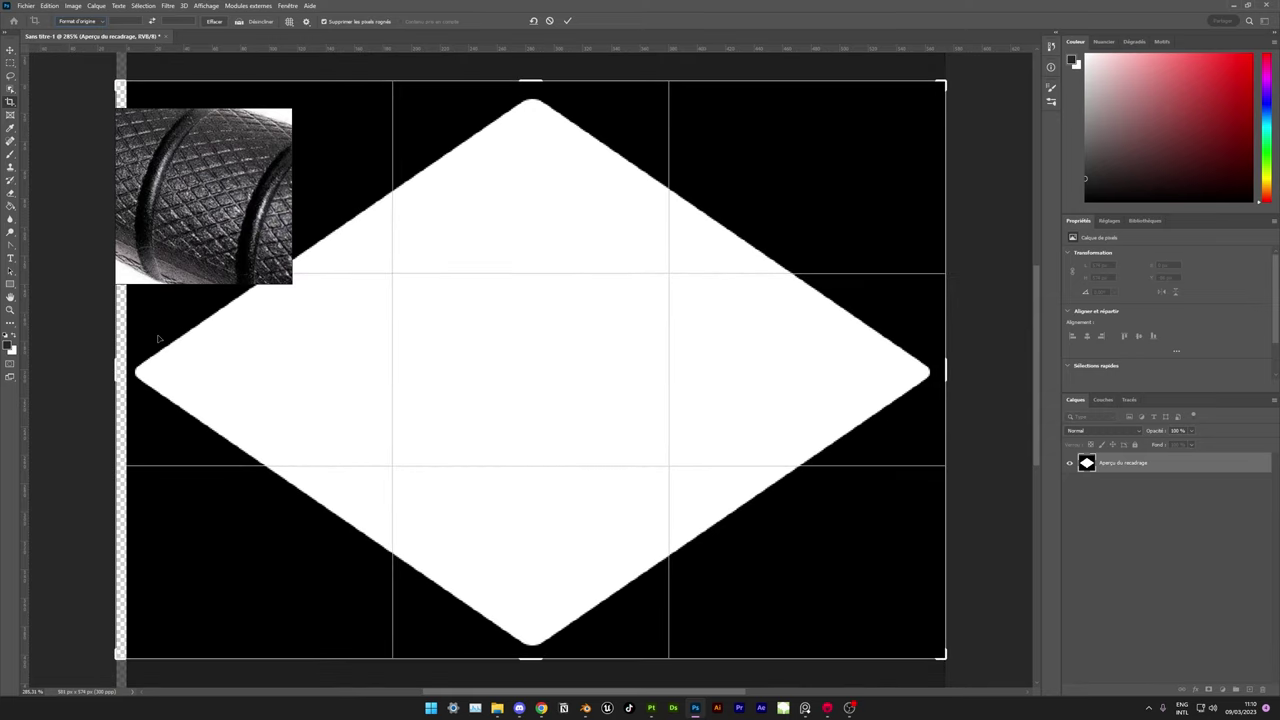
{"action": "left_click_drag", "start_coordinate": [121, 371], "coordinate": [10, 52]}
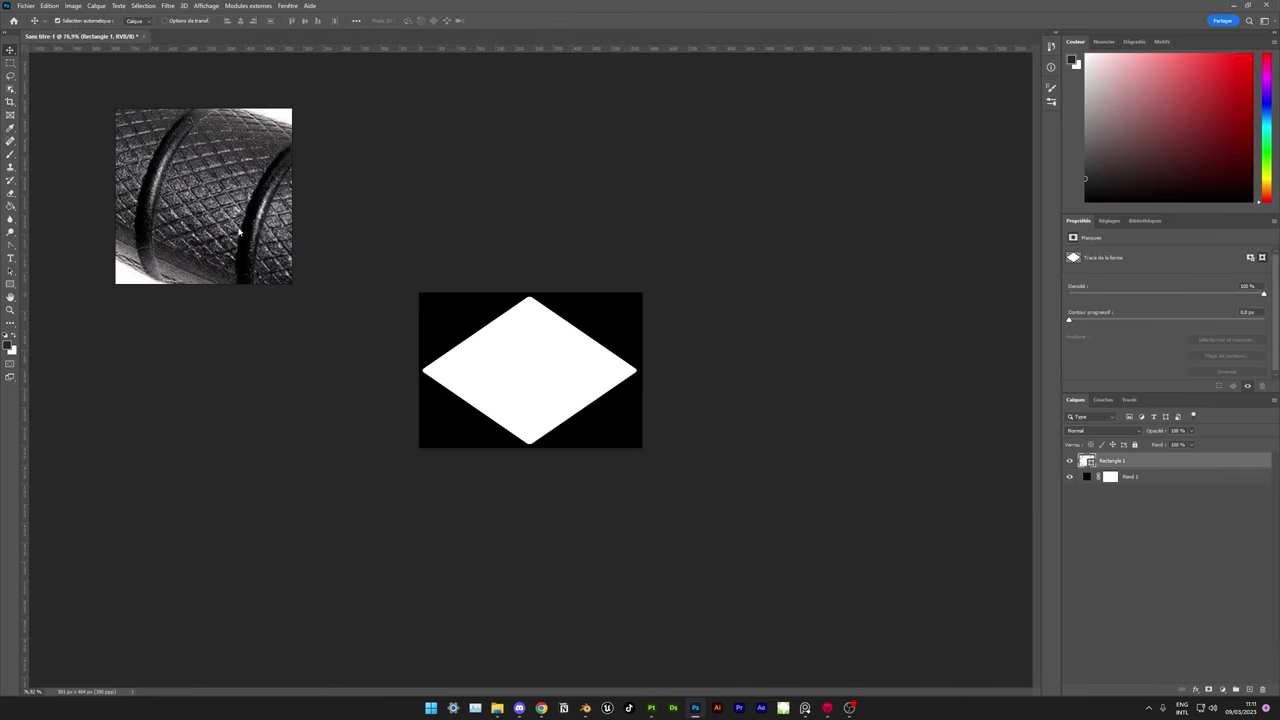
- Dismiss the reference-board save dialog without saving
{"action": "left_click_drag", "start_coordinate": [389, 158], "coordinate": [463, 165]}
{"action": "right_click", "coordinate": [309, 400]}
{"action": "left_click", "coordinate": [378, 186]}
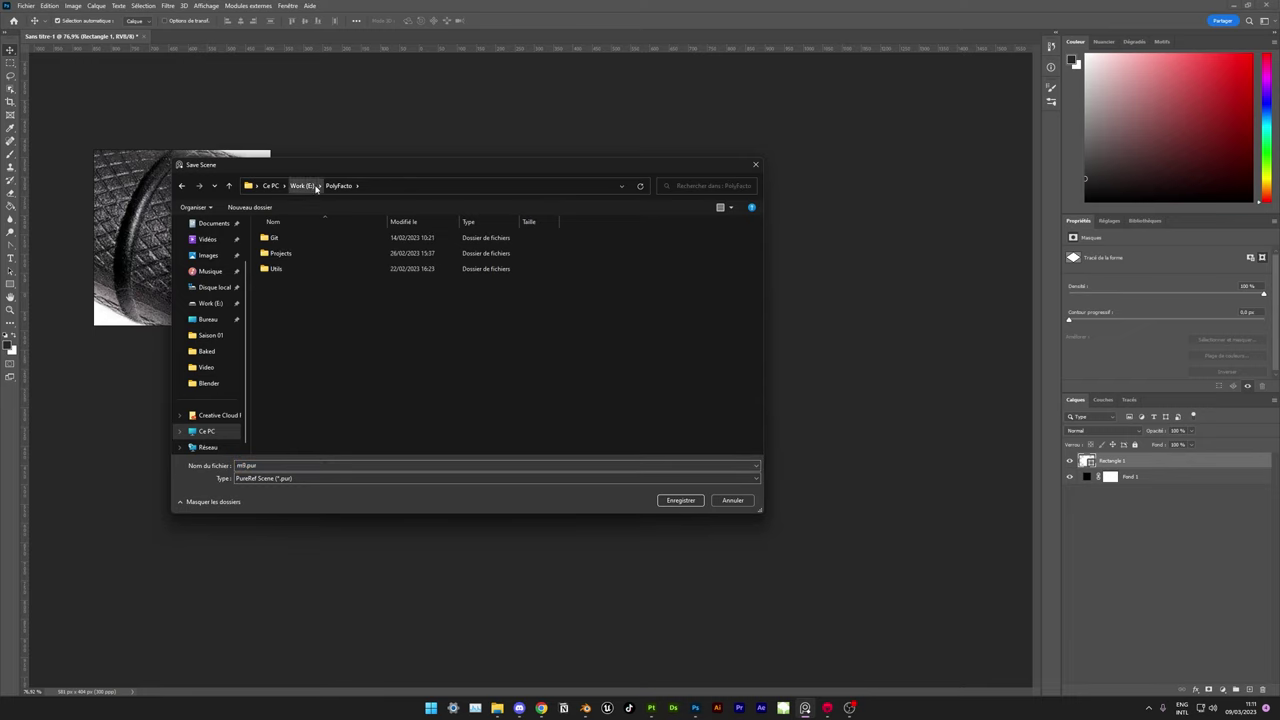
{"action": "left_click", "coordinate": [330, 189]}
{"action": "double_click", "coordinate": [286, 271]}
{"action": "key", "text": "Escape"}
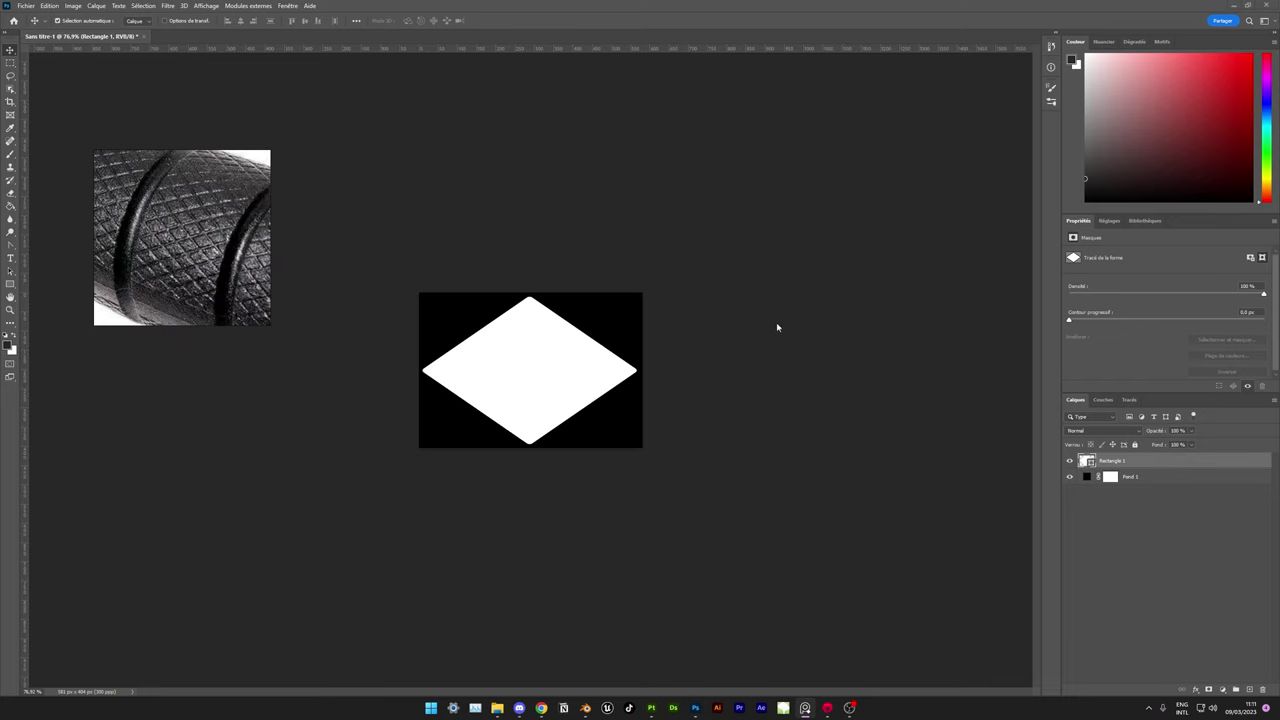
- Save the diamond image on this computer in Photoshop PSD format
{"action": "key", "text": "ctrl+s"}
{"action": "left_click", "coordinate": [410, 457]}
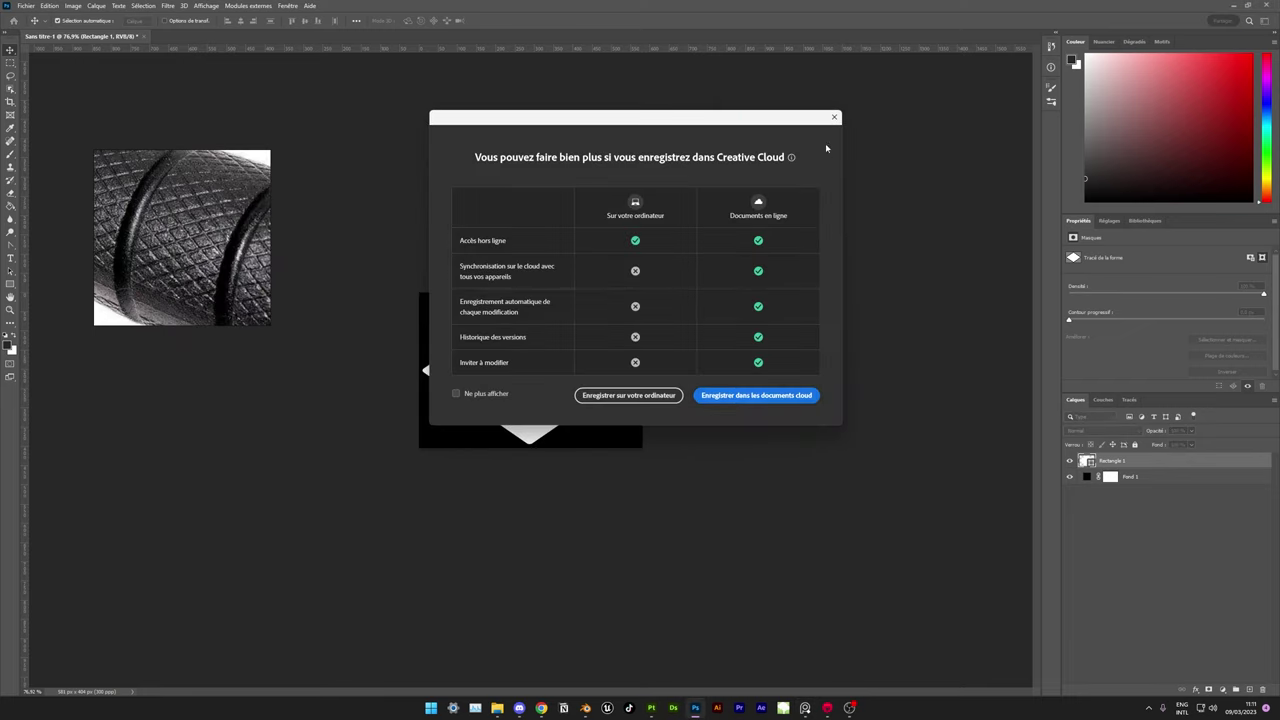
{"action": "left_click", "coordinate": [834, 117]}
{"action": "left_click", "coordinate": [25, 5]}
{"action": "left_click", "coordinate": [60, 126]}
{"action": "left_click", "coordinate": [394, 454]}
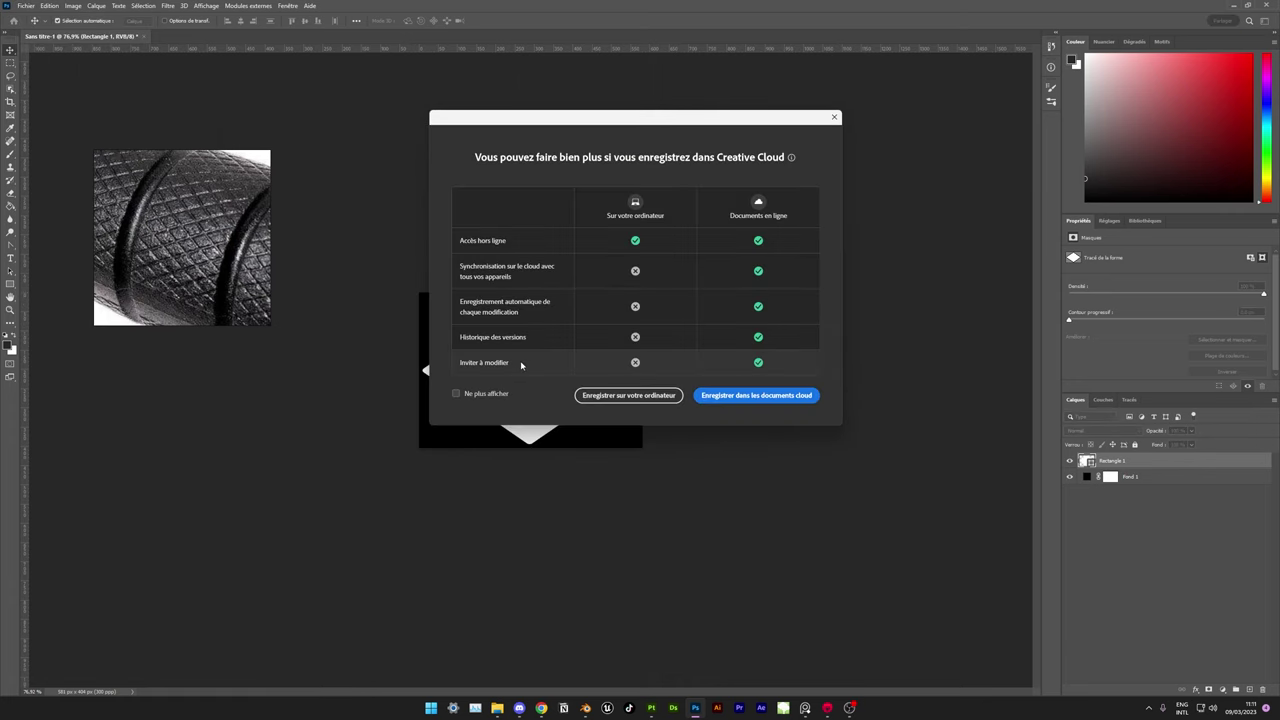
{"action": "left_click", "coordinate": [740, 395]}
{"action": "left_click", "coordinate": [503, 447]}
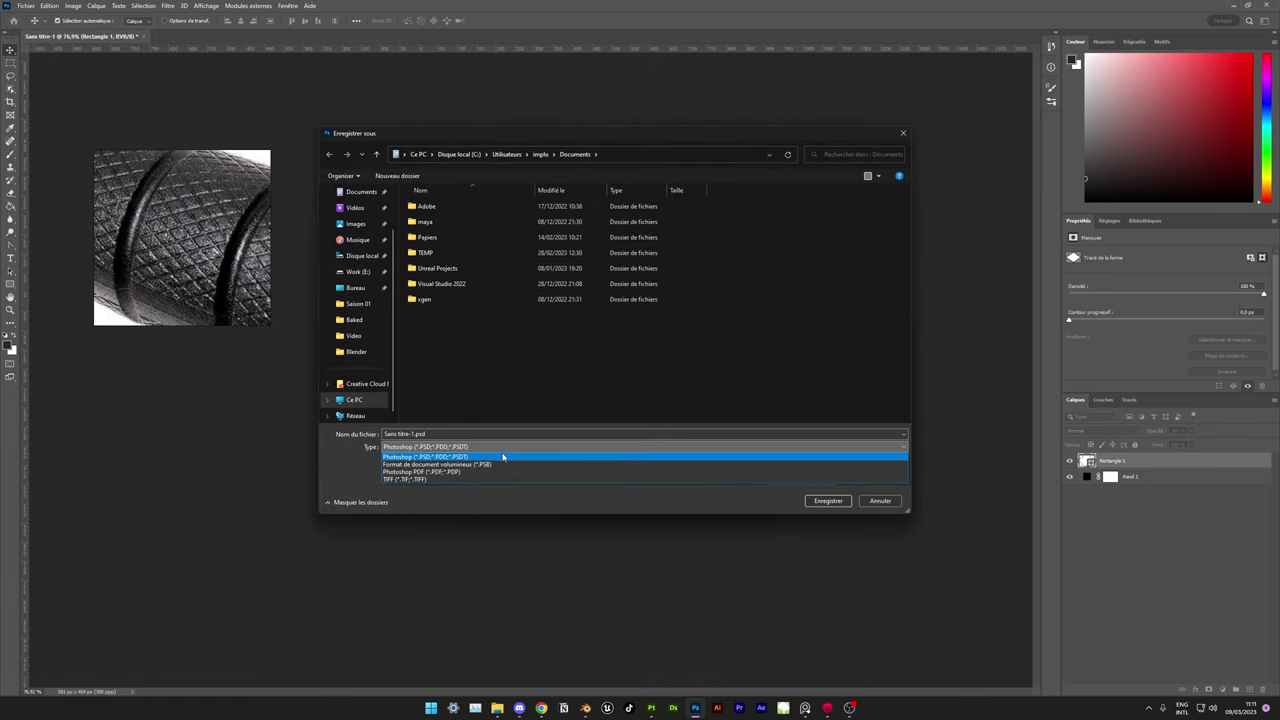
{"action": "left_click", "coordinate": [486, 457]}
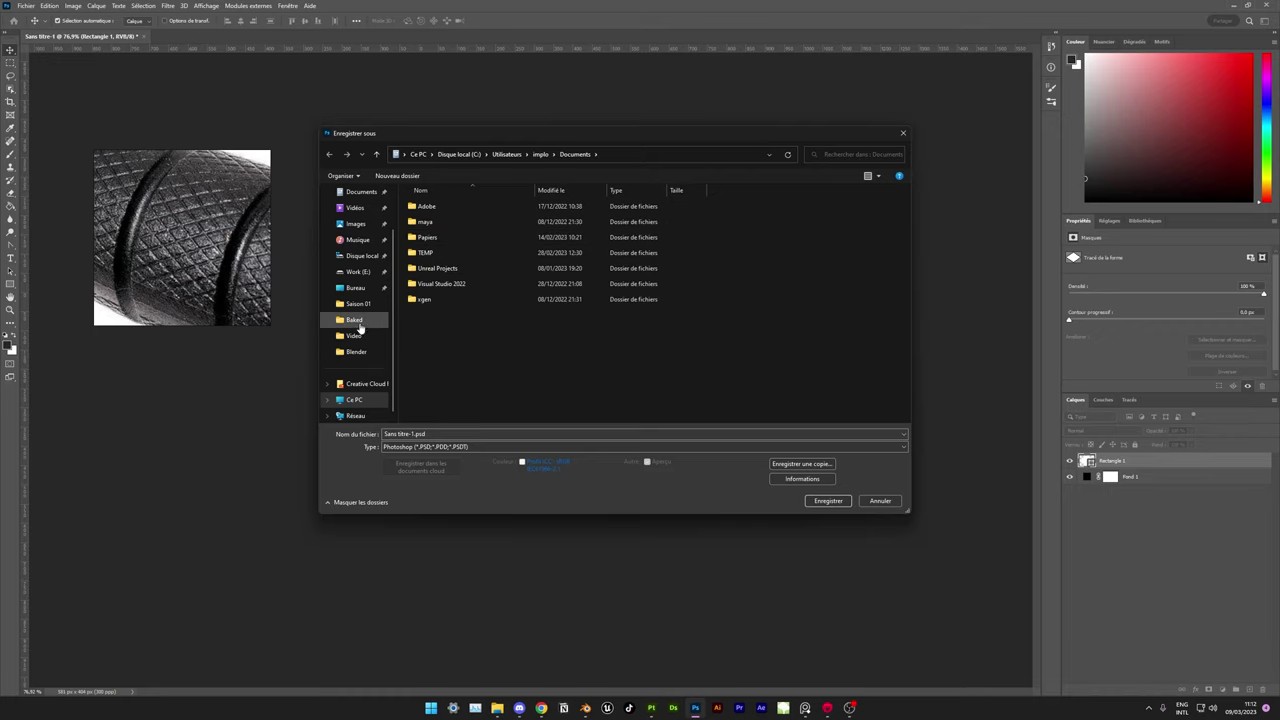
- Save it as m9_alpha in PolyFacto > Utils > Alpha, accepting the compatibility option
{"action": "left_click", "coordinate": [355, 320]}
{"action": "left_click", "coordinate": [516, 154]}
{"action": "double_click", "coordinate": [440, 237]}
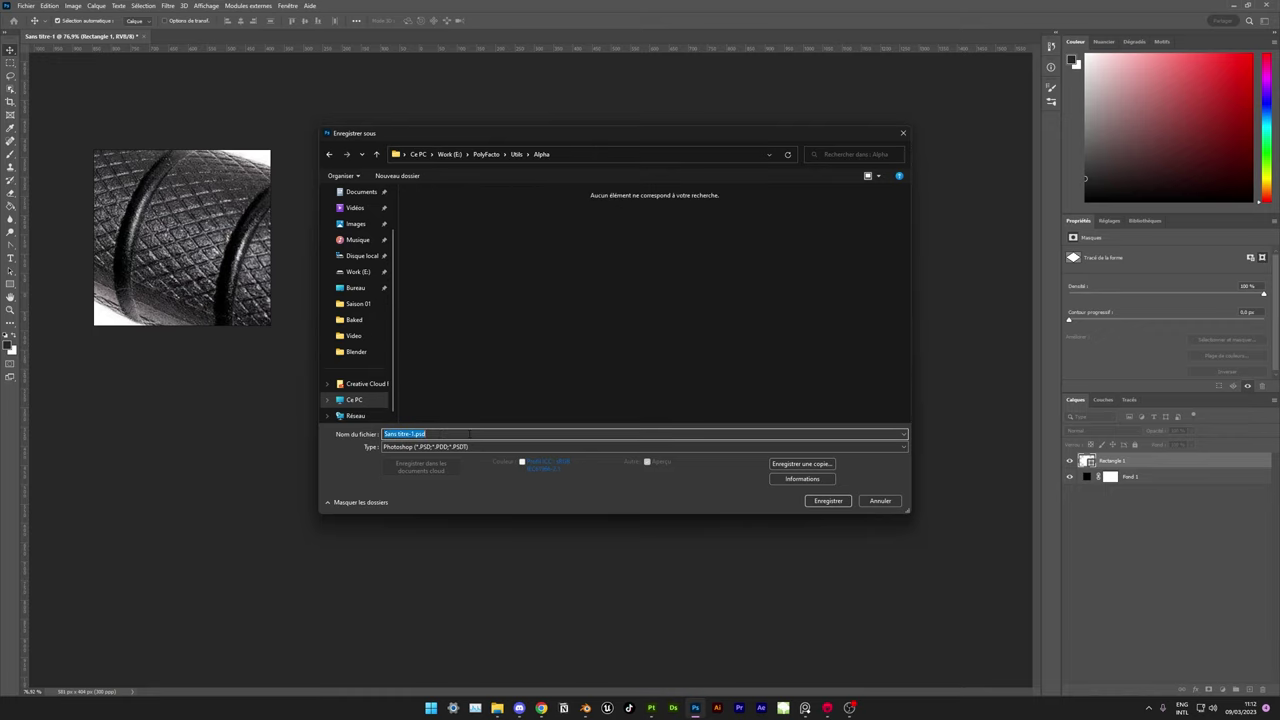
{"action": "type", "text": "m9_alph"}
{"action": "left_click", "coordinate": [557, 447]}
{"action": "left_click", "coordinate": [557, 453]}
{"action": "left_click", "coordinate": [828, 500]}
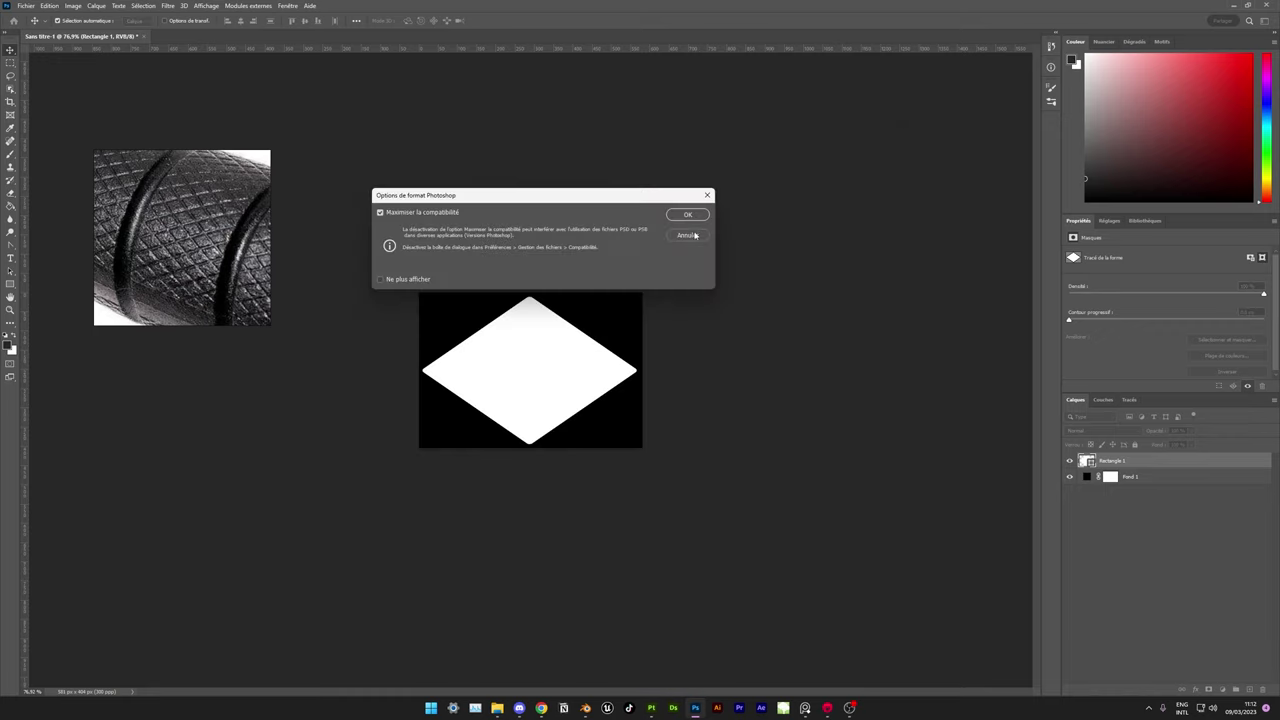
{"action": "left_click", "coordinate": [686, 211]}
{"action": "key", "text": "alt+Tab"}
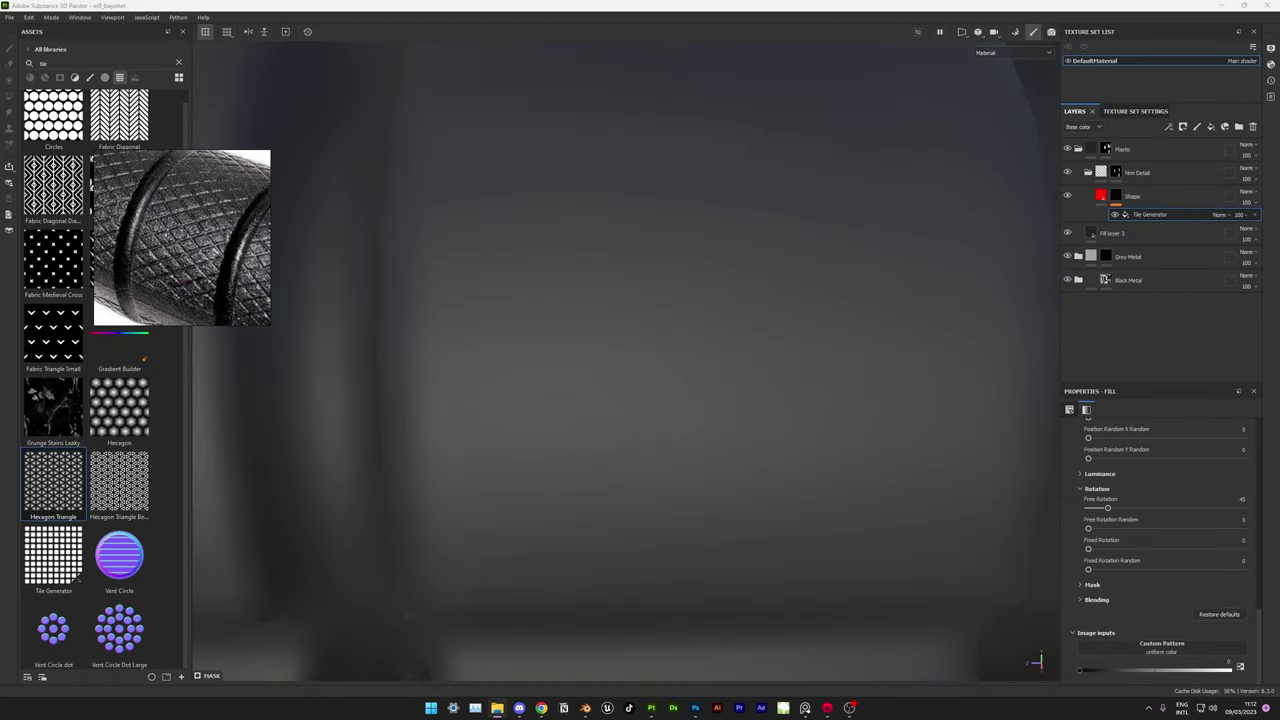
- Import m9_alpha as the Tile Generator's custom pattern and offset the diamonds into staggered rows
{"action": "left_click_drag", "start_coordinate": [181, 462], "coordinate": [183, 464]}
{"action": "left_click", "coordinate": [722, 490]}
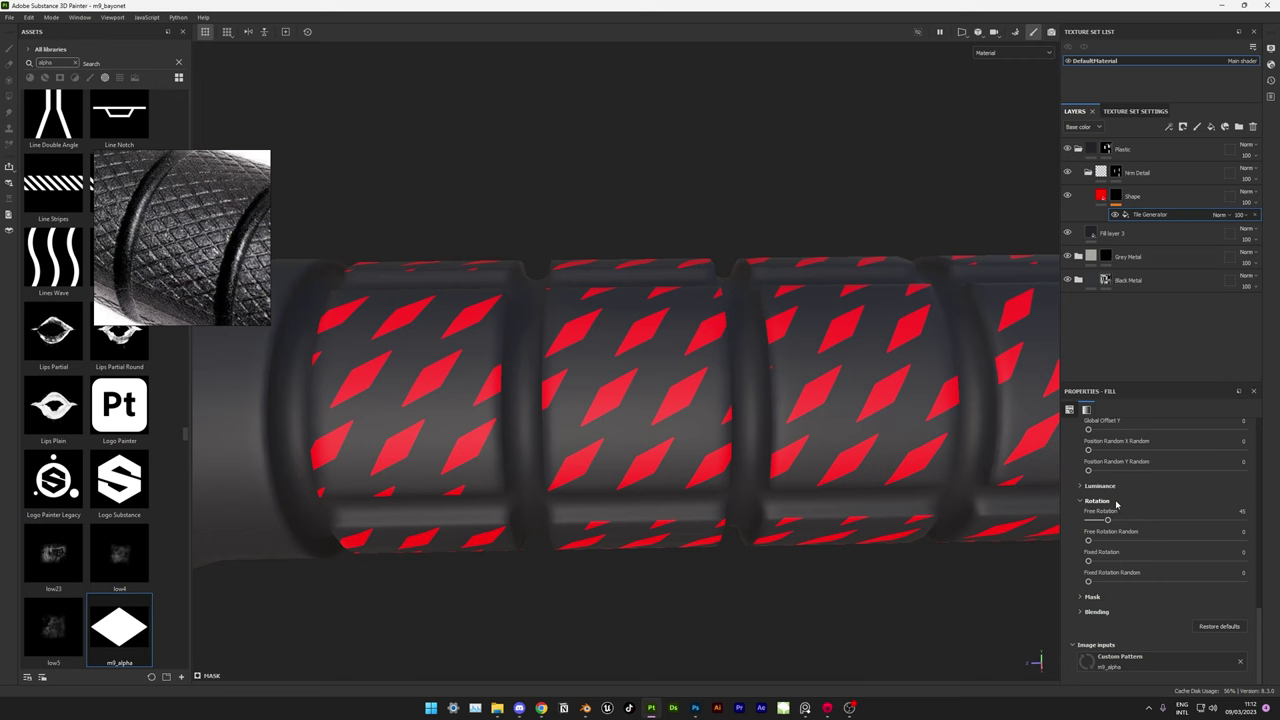
{"action": "left_click_drag", "start_coordinate": [1107, 520], "coordinate": [949, 480]}
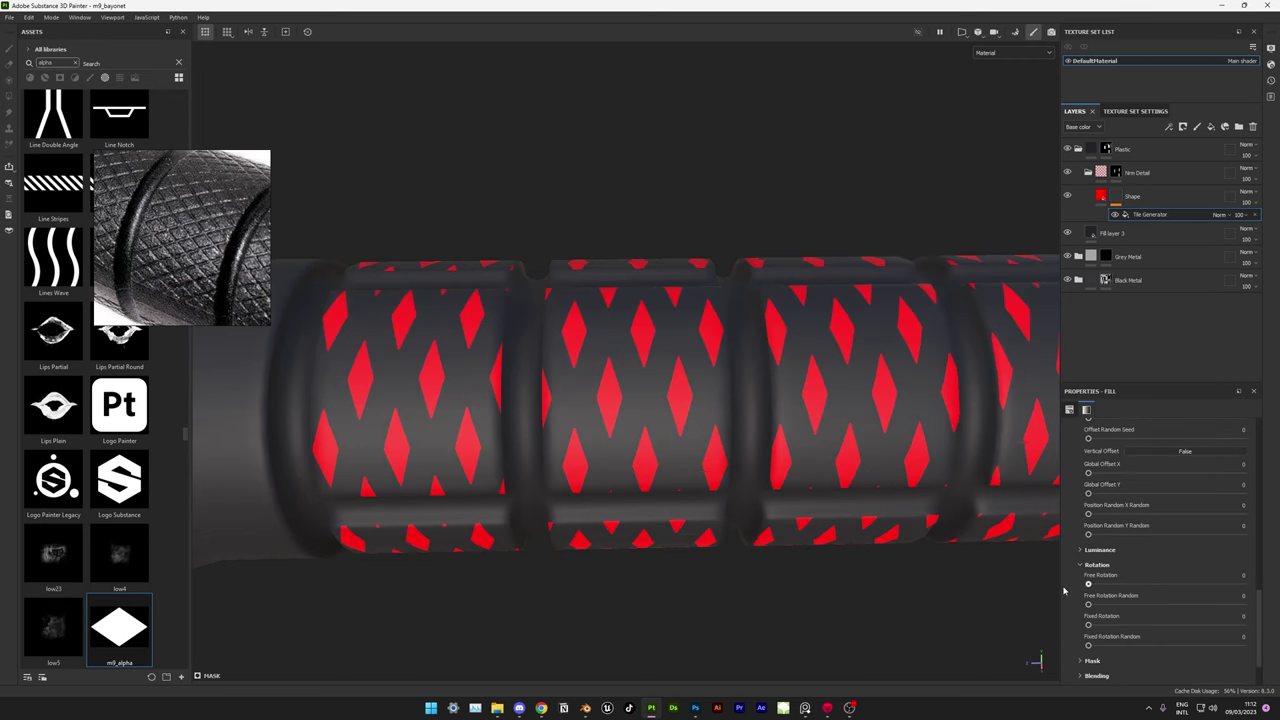
{"action": "scroll", "coordinate": [1100, 580], "scroll_direction": "up", "scroll_amount": 5}
{"action": "left_click_drag", "start_coordinate": [1088, 577], "coordinate": [1230, 573]}
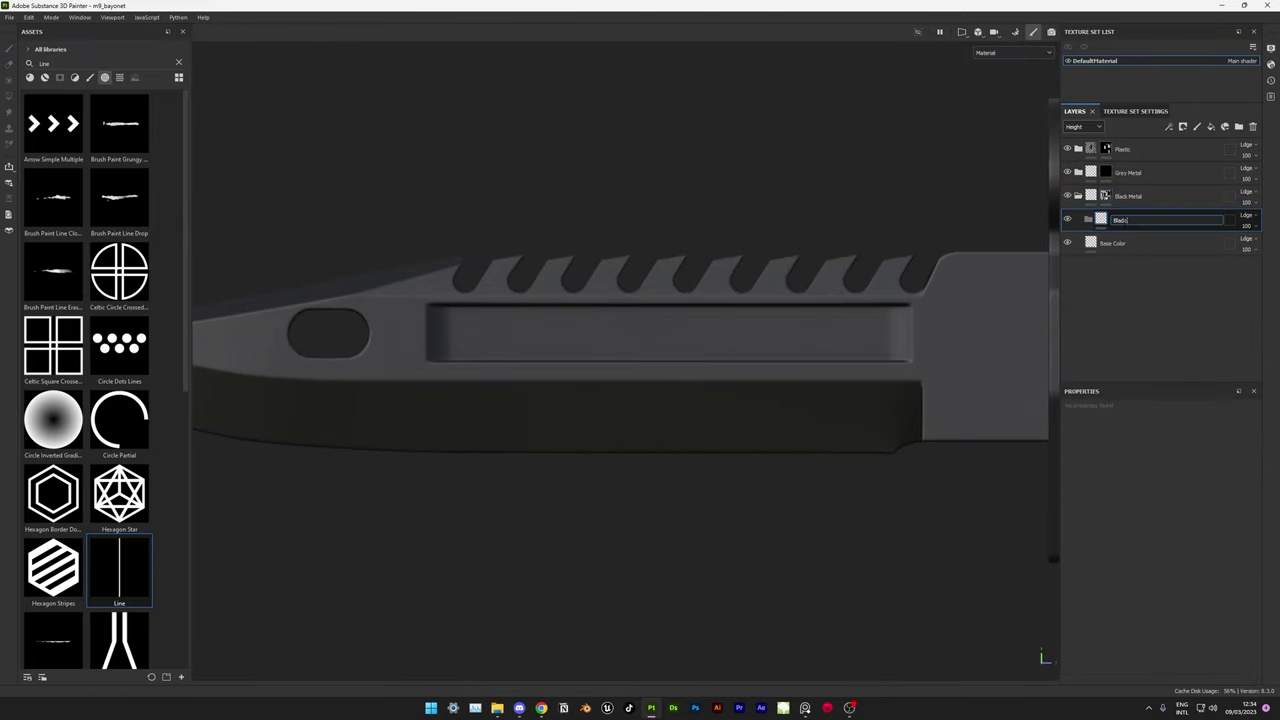
- Name the folder Blade Text and import the Smith & Wesson logo as a texture
{"action": "key", "text": "Return"}
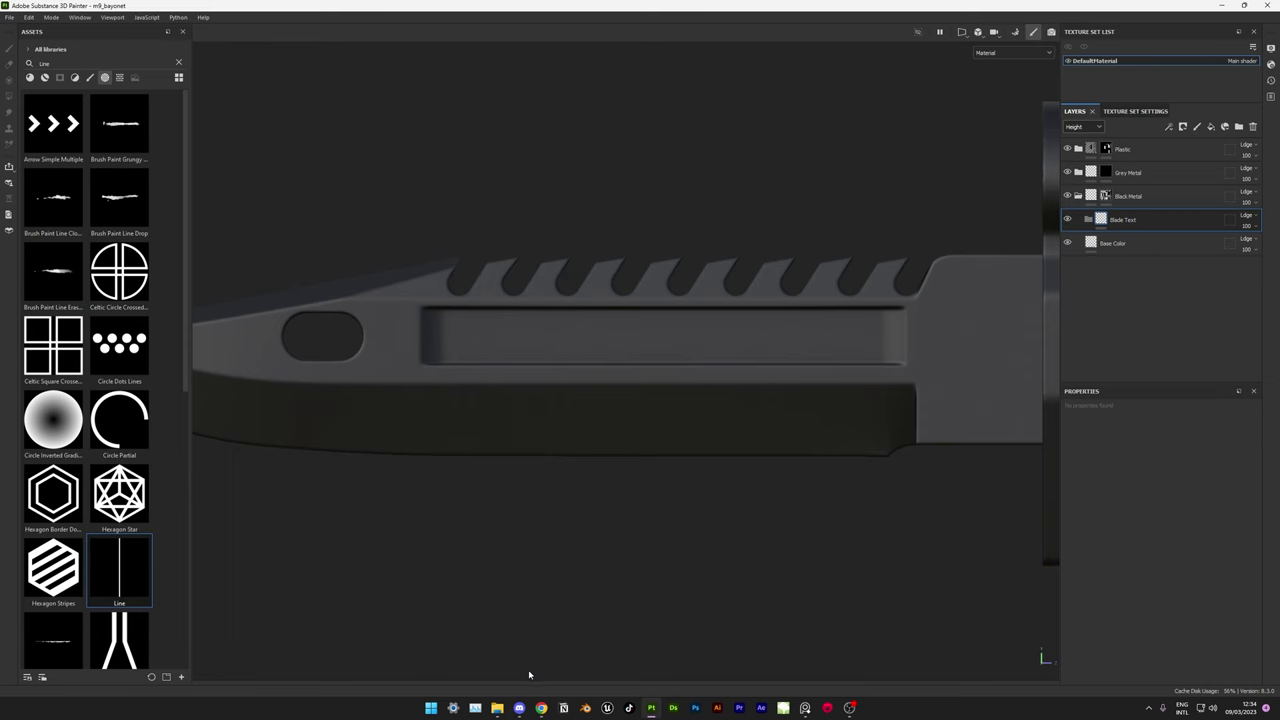
{"action": "left_click", "coordinate": [785, 253]}
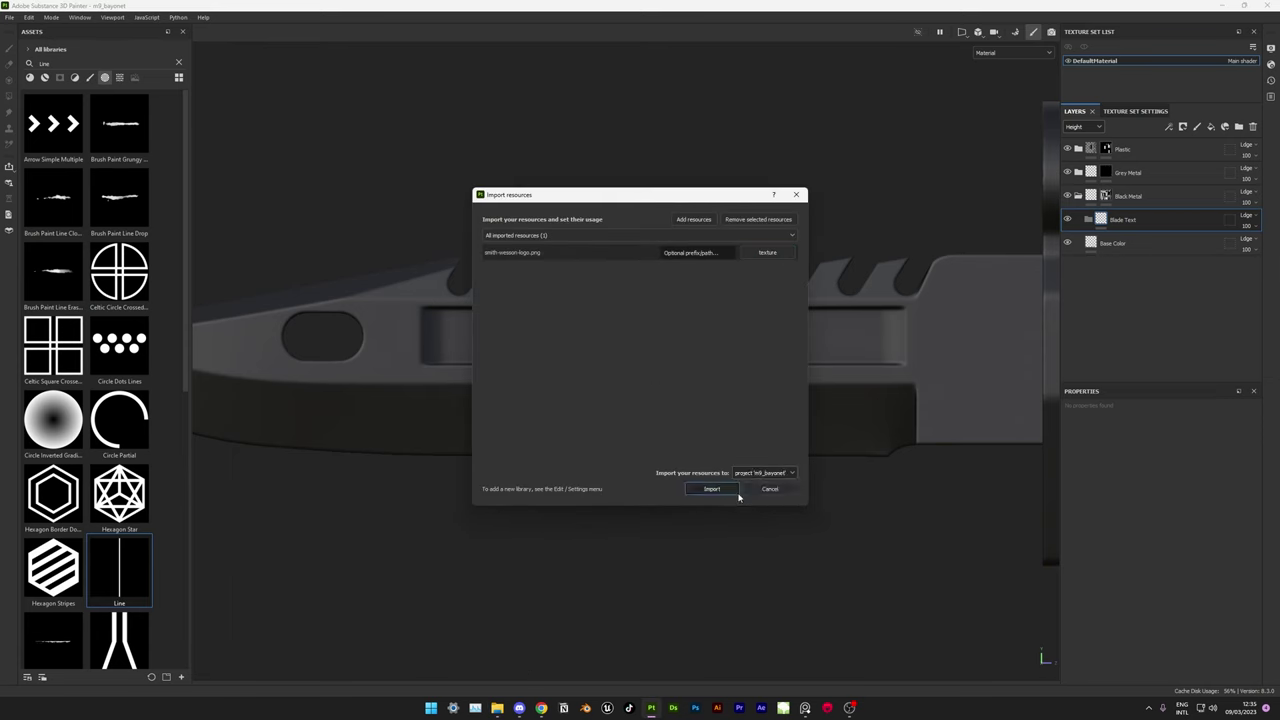
{"action": "left_click", "coordinate": [737, 493]}
- Enable roughness on the fill layer at about 0.6 and add a black mask
{"action": "left_click", "coordinate": [1158, 508]}
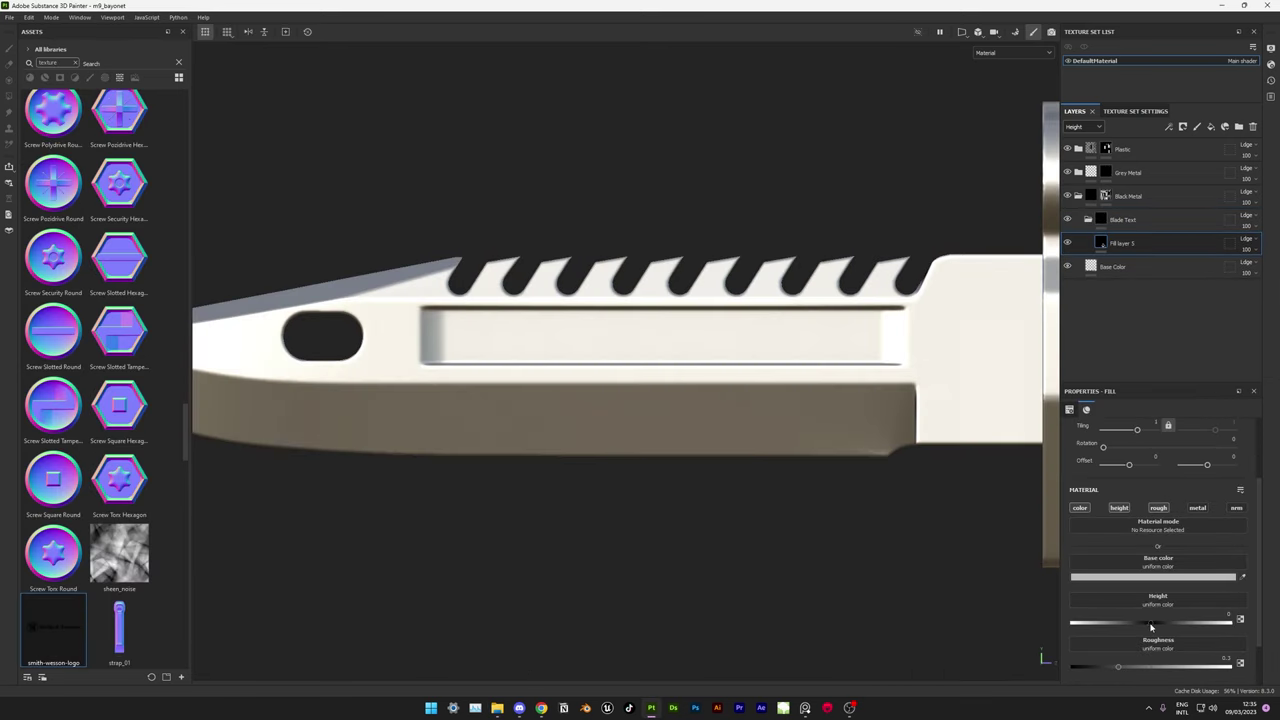
{"action": "left_click_drag", "start_coordinate": [1130, 661], "coordinate": [1168, 674]}
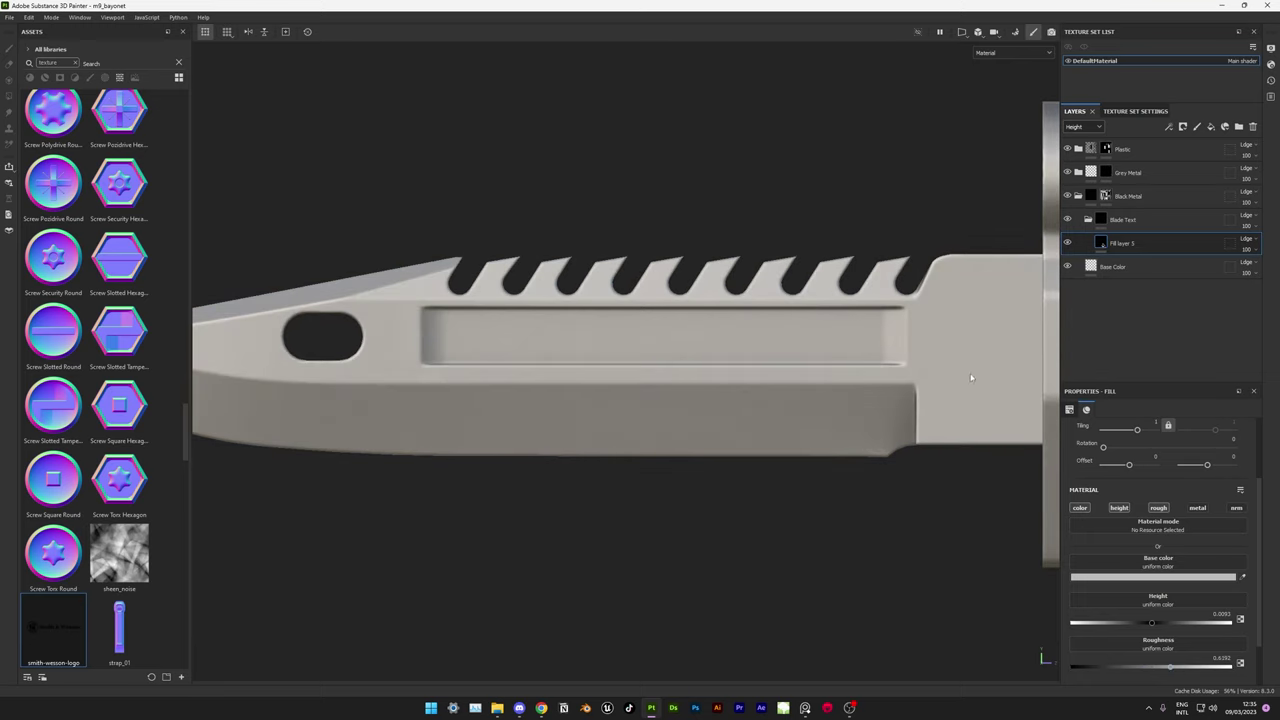
{"action": "key", "text": "1"}
- Load the logo into a slightly smaller brush, then clear its grayscale slot and launch Photoshop
{"action": "left_click", "coordinate": [47, 60]}
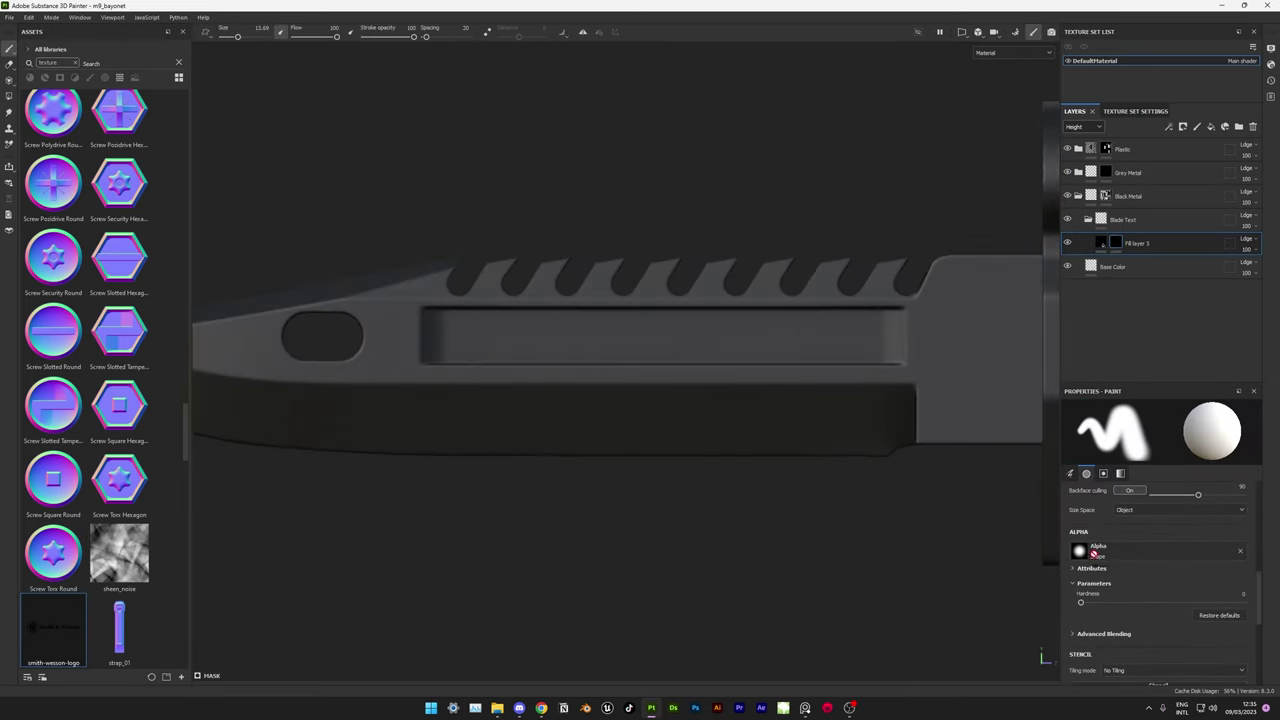
{"action": "key", "text": "bracketleft"}
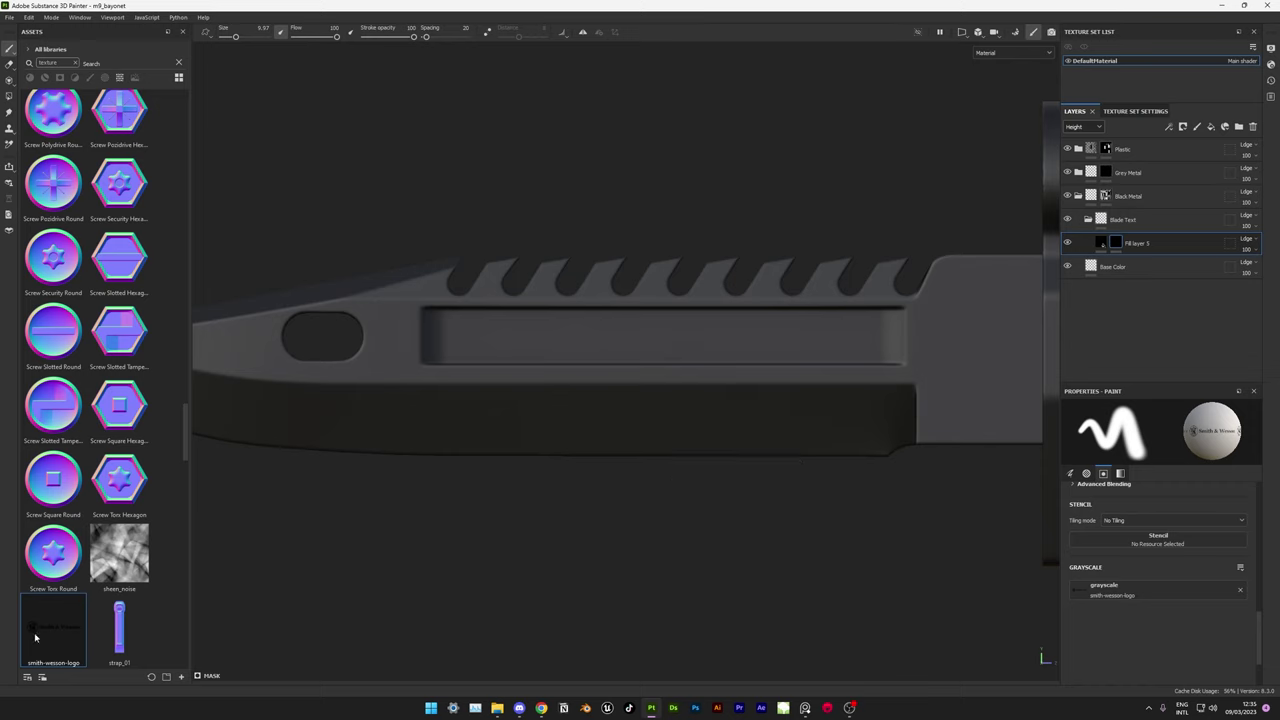
{"action": "right_click", "coordinate": [38, 632]}
{"action": "key", "text": "Escape"}
{"action": "left_click", "coordinate": [1240, 589]}
{"action": "left_click", "coordinate": [695, 708]}
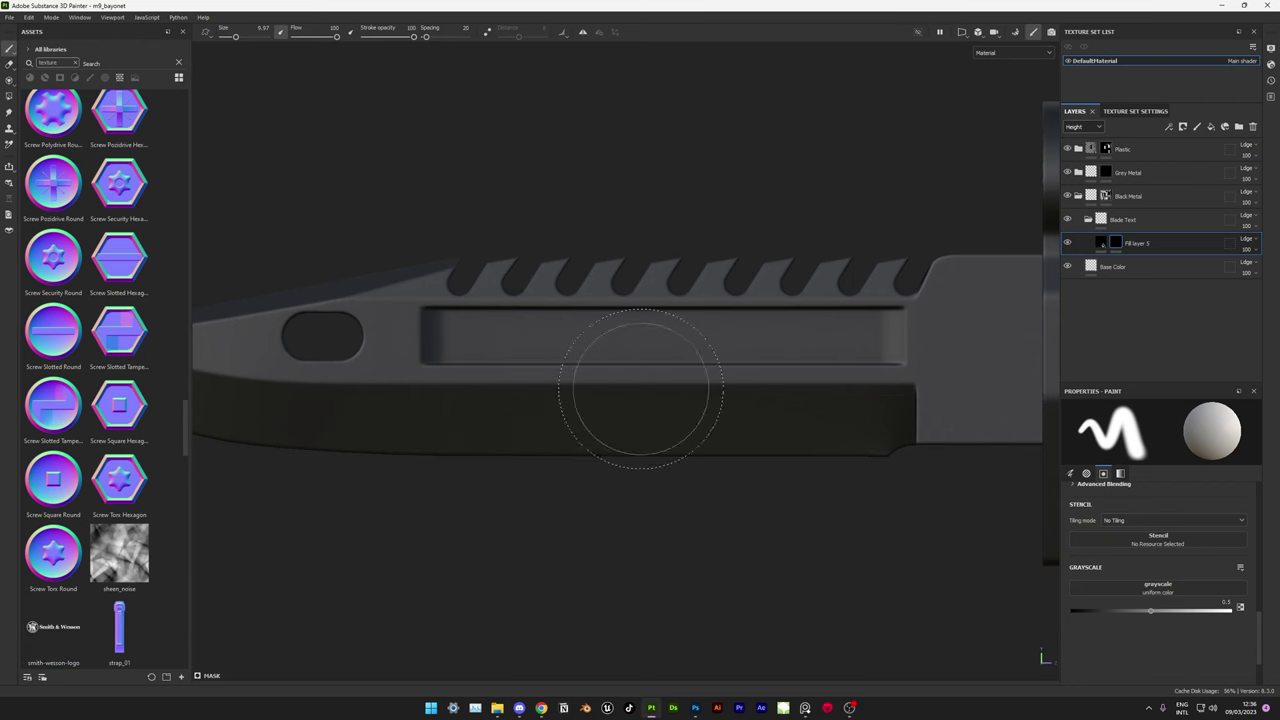
- Make the brush fully hard at size about 16 and stamp the Smith & Wesson logo on the blade
{"action": "right_click_drag", "start_coordinate": [634, 342], "coordinate": [670, 342], "text": "ctrl"}
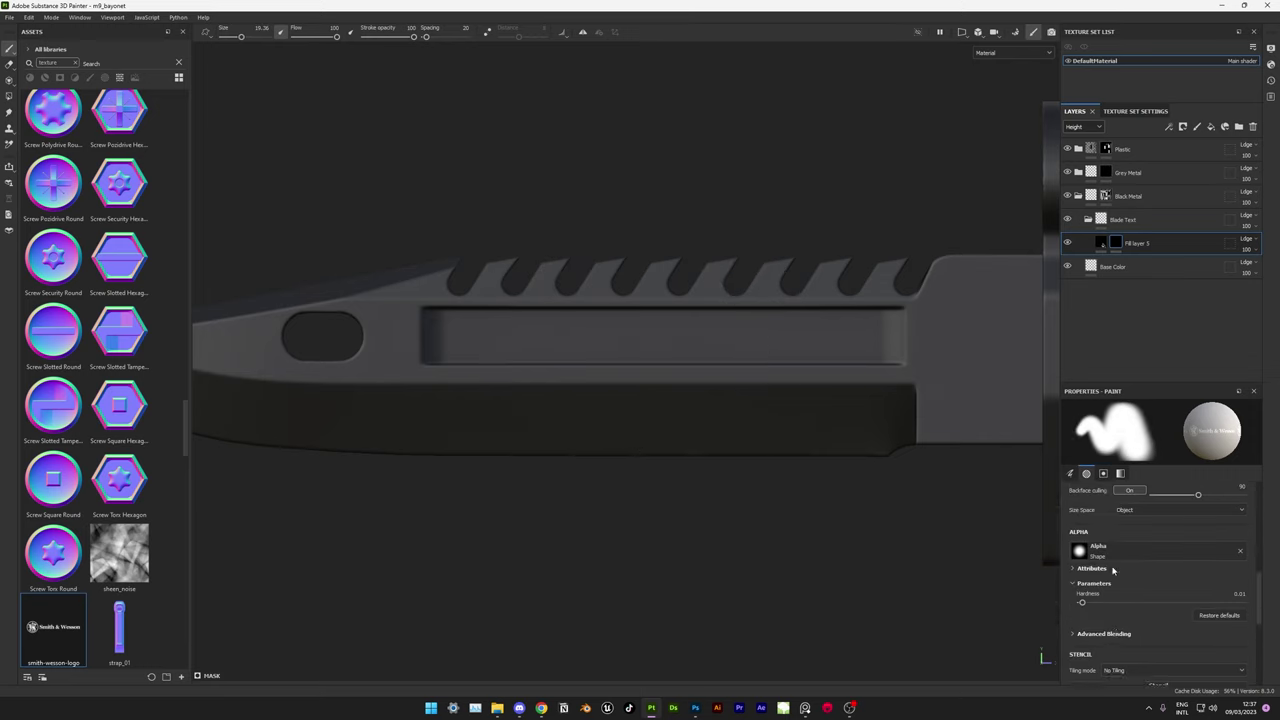
{"action": "scroll", "coordinate": [1086, 555], "scroll_direction": "up", "scroll_amount": 3}
{"action": "scroll", "coordinate": [1108, 543], "scroll_direction": "up", "scroll_amount": 2}
{"action": "left_click_drag", "start_coordinate": [1130, 535], "coordinate": [1155, 535]}
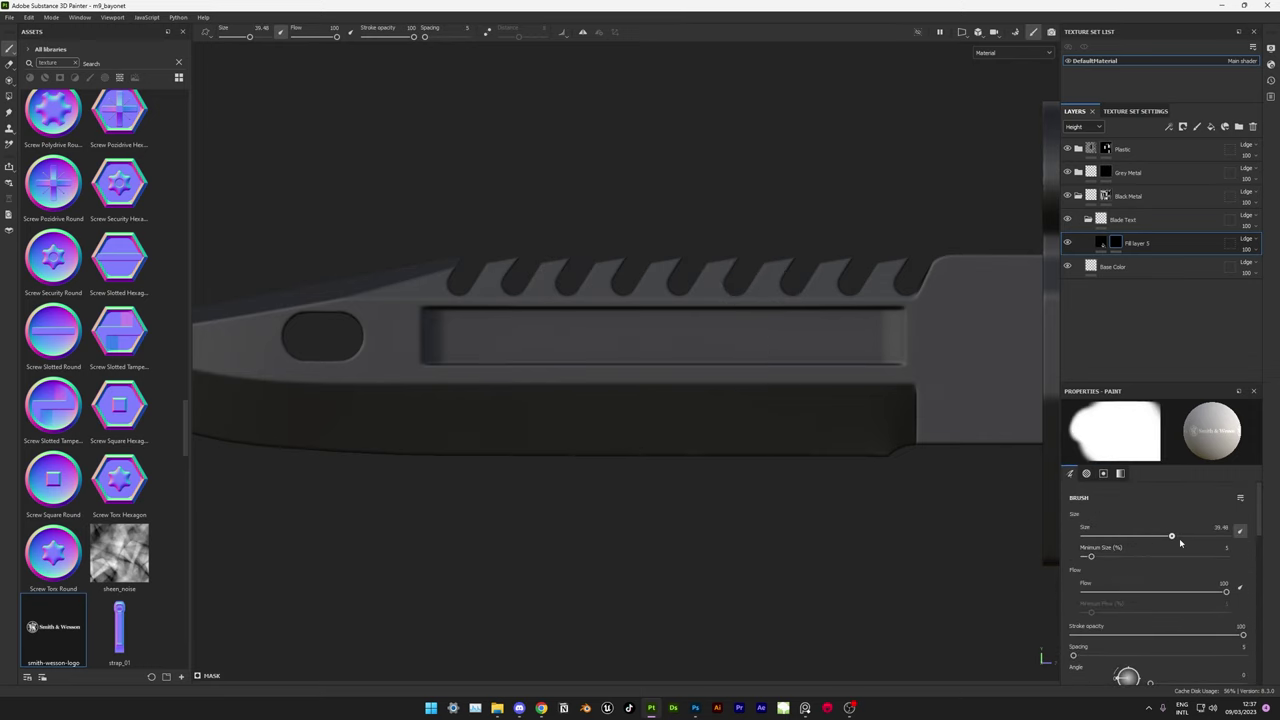
{"action": "scroll", "coordinate": [1100, 550], "scroll_direction": "down", "scroll_amount": 3}
{"action": "scroll", "coordinate": [1100, 550], "scroll_direction": "down", "scroll_amount": 3}
{"action": "scroll", "coordinate": [1090, 560], "scroll_direction": "down", "scroll_amount": 2}
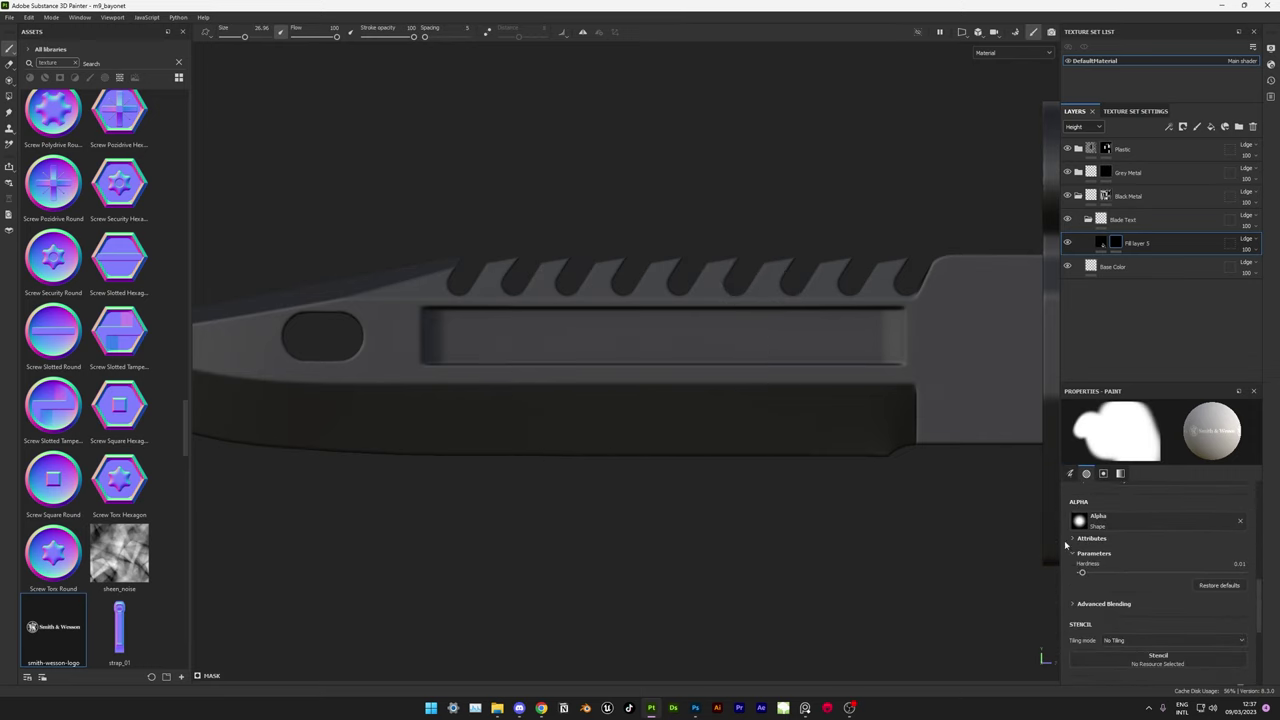
{"action": "left_click_drag", "start_coordinate": [1082, 572], "coordinate": [1243, 572]}
{"action": "right_click_drag", "start_coordinate": [640, 335], "coordinate": [600, 335], "text": "ctrl"}
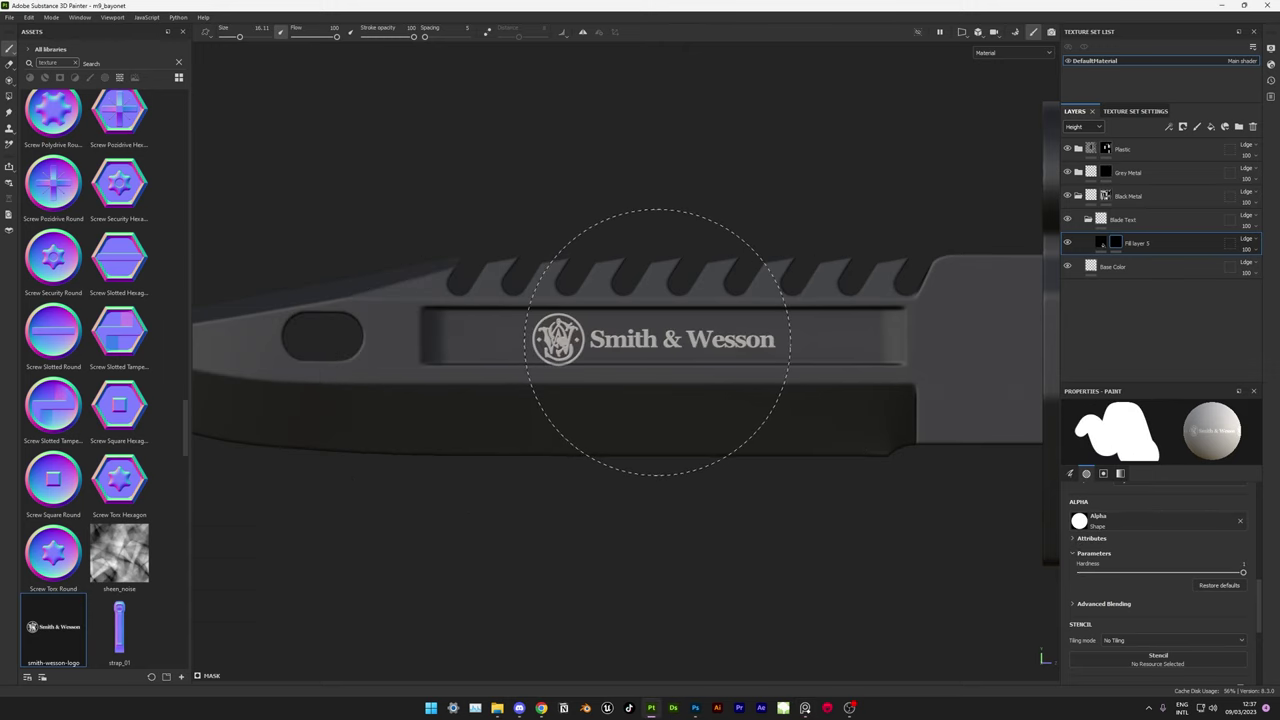
{"action": "left_click", "coordinate": [655, 338]}
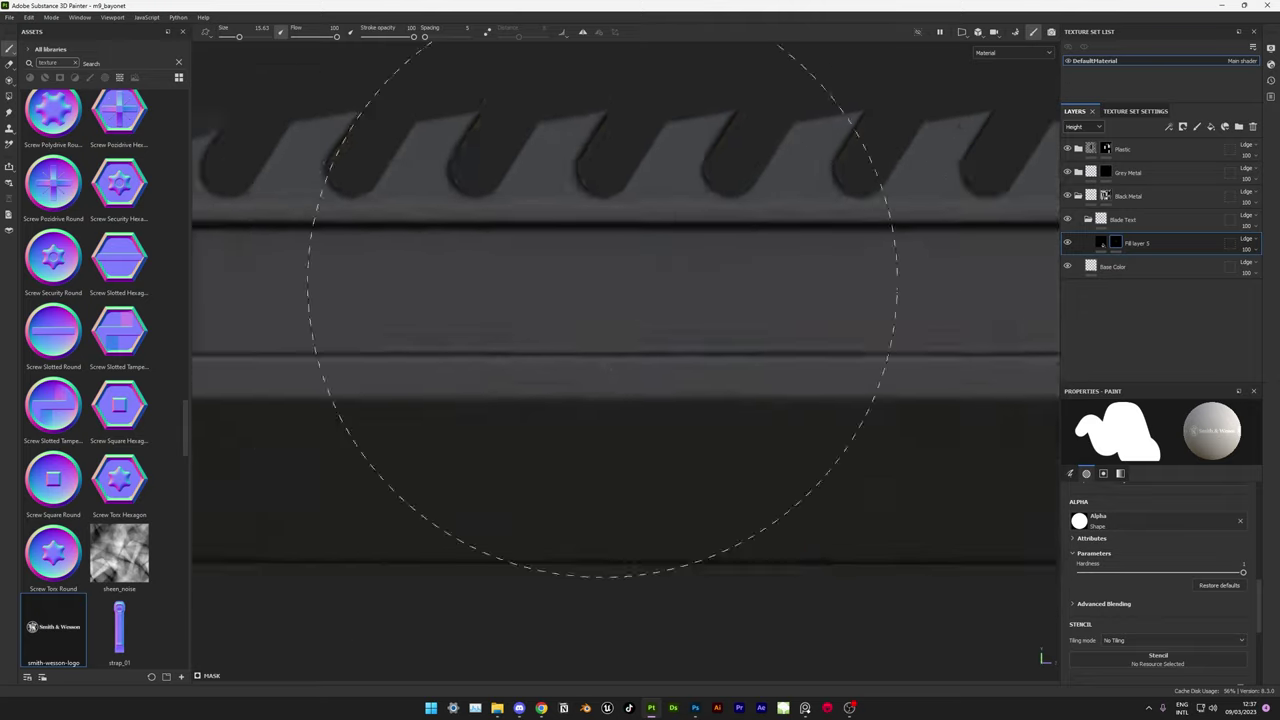
- Turn on mirrored painting, inspect the stamp from several angles, and switch to the split 3D/UV layout
{"action": "right_click_drag", "start_coordinate": [655, 338], "coordinate": [655, 283], "text": "alt"}
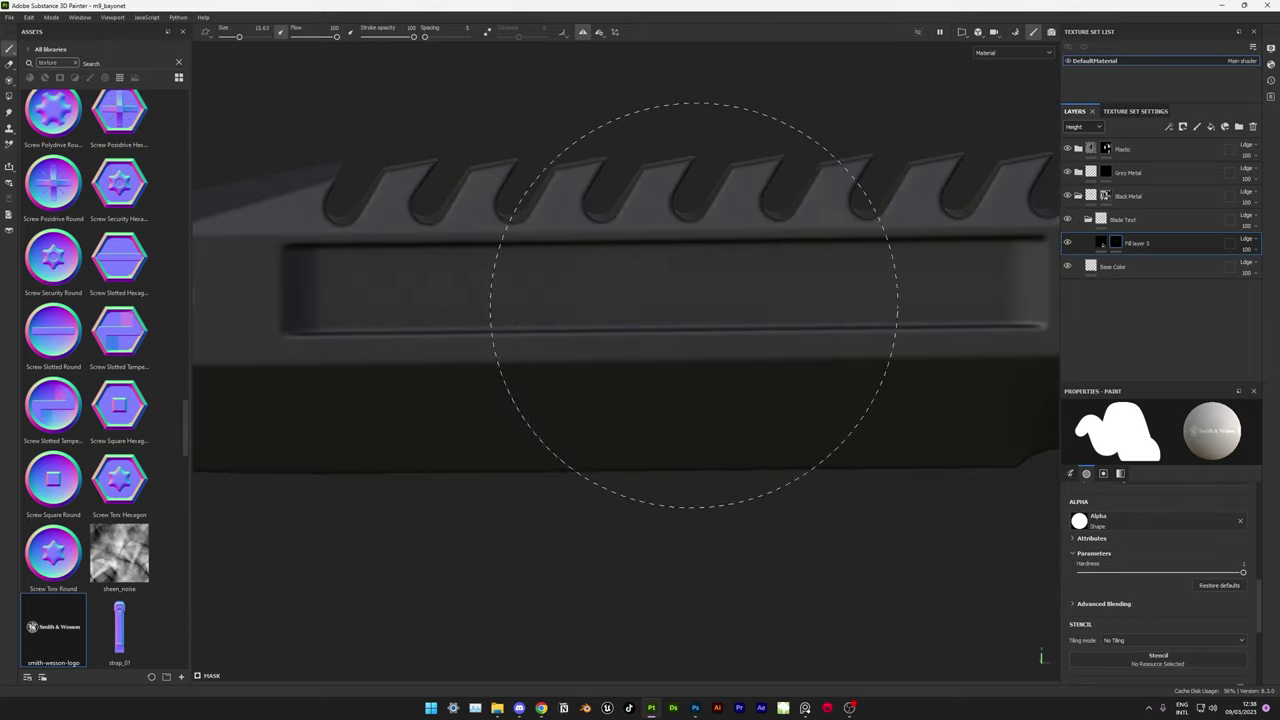
{"action": "left_click", "coordinate": [598, 31]}
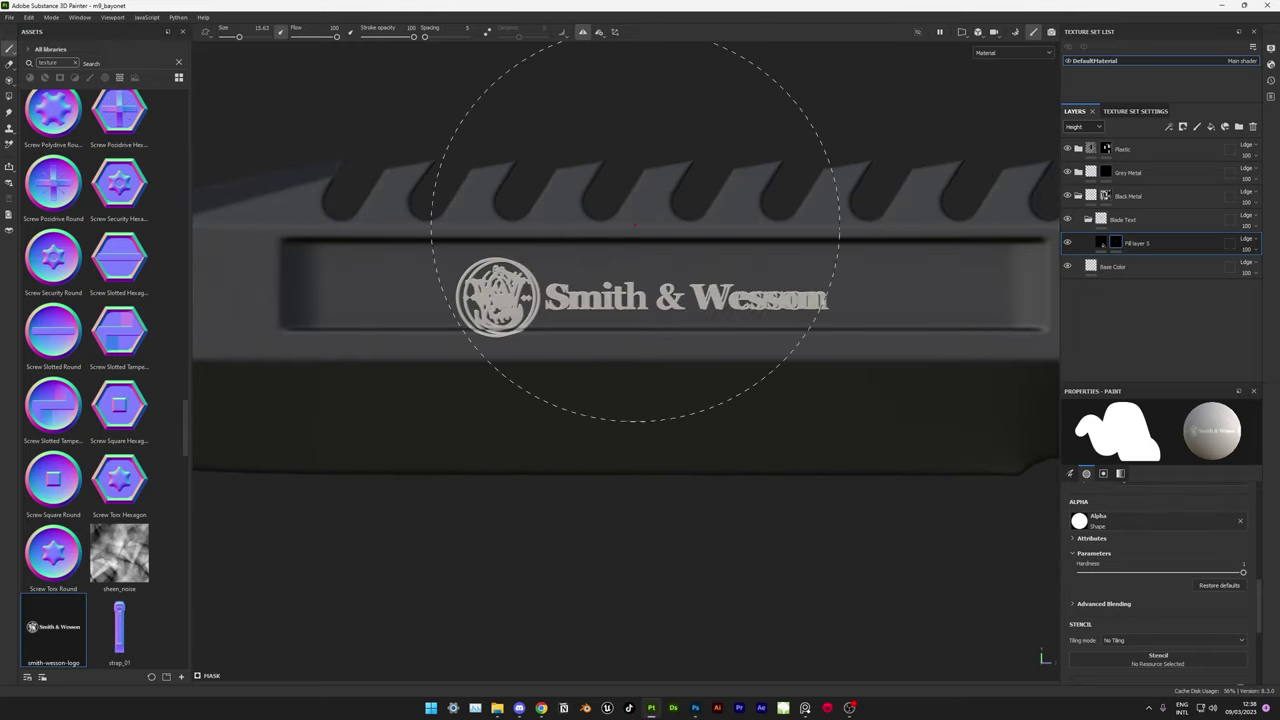
{"action": "left_click", "coordinate": [583, 31]}
{"action": "mouse_move", "coordinate": [586, 286]}
{"action": "left_mouse_down", "text": "alt"}
{"action": "mouse_move", "coordinate": [880, 378]}
{"action": "mouse_move", "coordinate": [294, 334]}
{"action": "left_mouse_up", "text": "alt"}
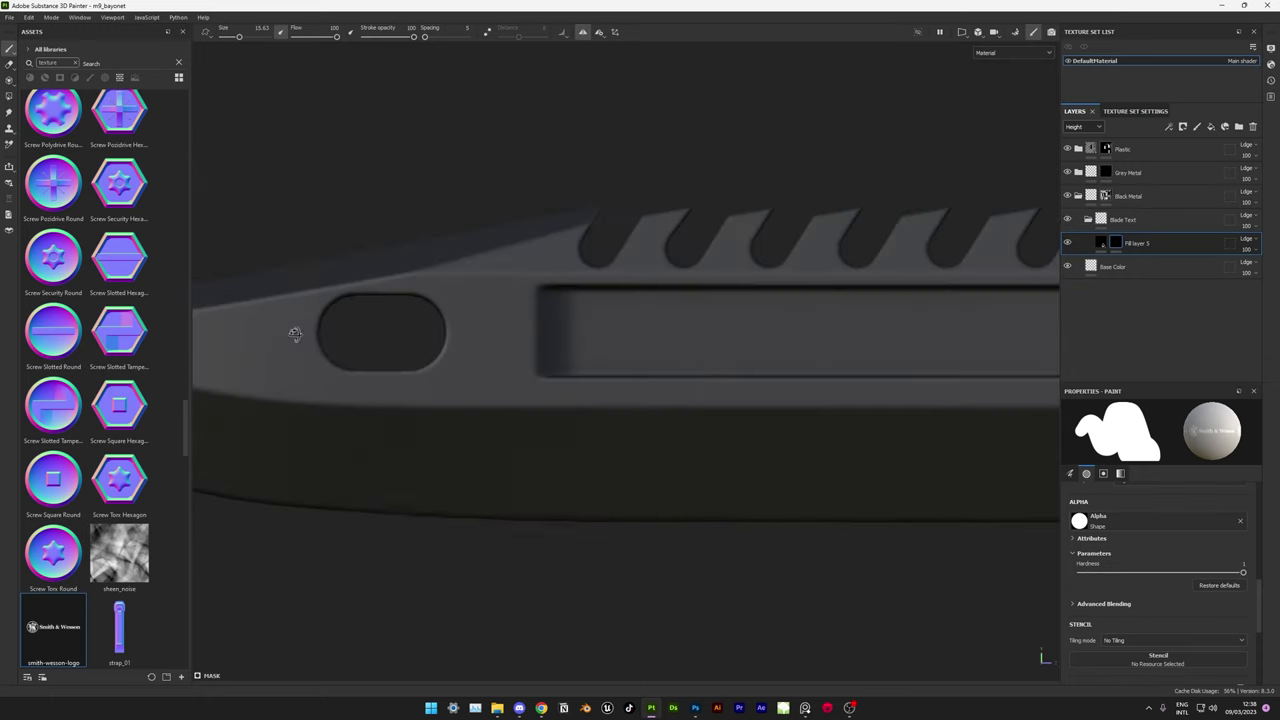
{"action": "left_click", "coordinate": [598, 31]}
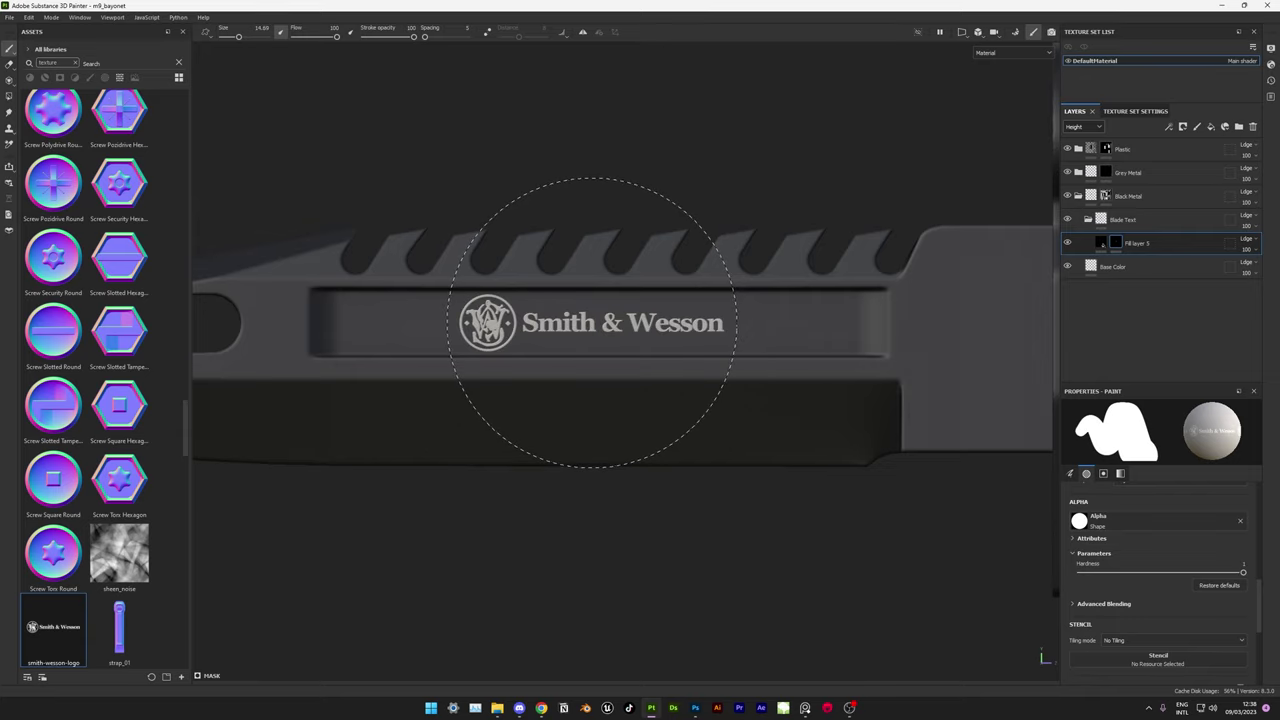
{"action": "mouse_move", "coordinate": [592, 322]}
{"action": "left_mouse_down", "text": "alt"}
{"action": "mouse_move", "coordinate": [471, 314]}
{"action": "mouse_move", "coordinate": [652, 185]}
{"action": "left_mouse_up", "text": "alt"}
{"action": "mouse_move", "coordinate": [843, 389]}
{"action": "left_mouse_down", "text": "alt"}
{"action": "mouse_move", "coordinate": [686, 243]}
{"action": "mouse_move", "coordinate": [614, 300]}
{"action": "mouse_move", "coordinate": [337, 200]}
{"action": "left_mouse_up", "text": "alt"}
{"action": "scroll", "coordinate": [1111, 561], "scroll_direction": "down", "scroll_amount": 1}
{"action": "scroll", "coordinate": [1111, 561], "scroll_direction": "up", "scroll_amount": 2}
{"action": "left_click_drag", "start_coordinate": [600, 360], "coordinate": [540, 450], "text": "alt"}
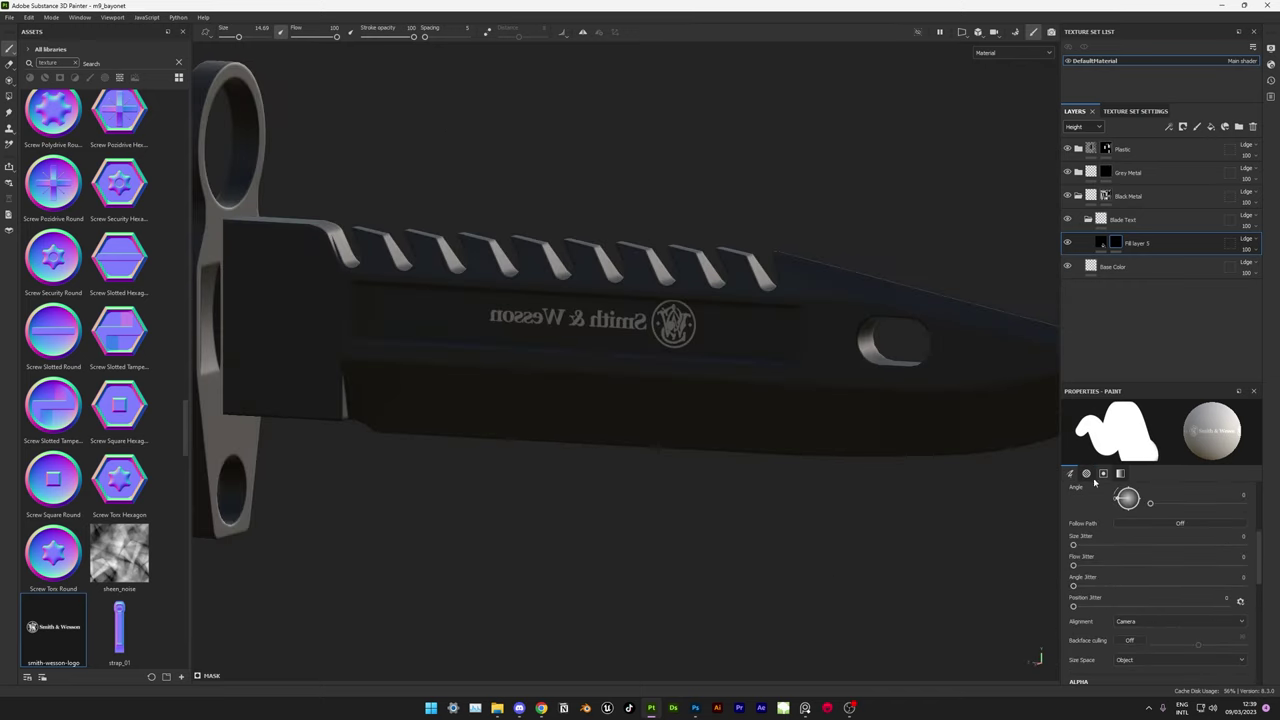
{"action": "key", "text": "F1"}
{"action": "scroll", "coordinate": [762, 302], "scroll_direction": "up", "scroll_amount": 5}
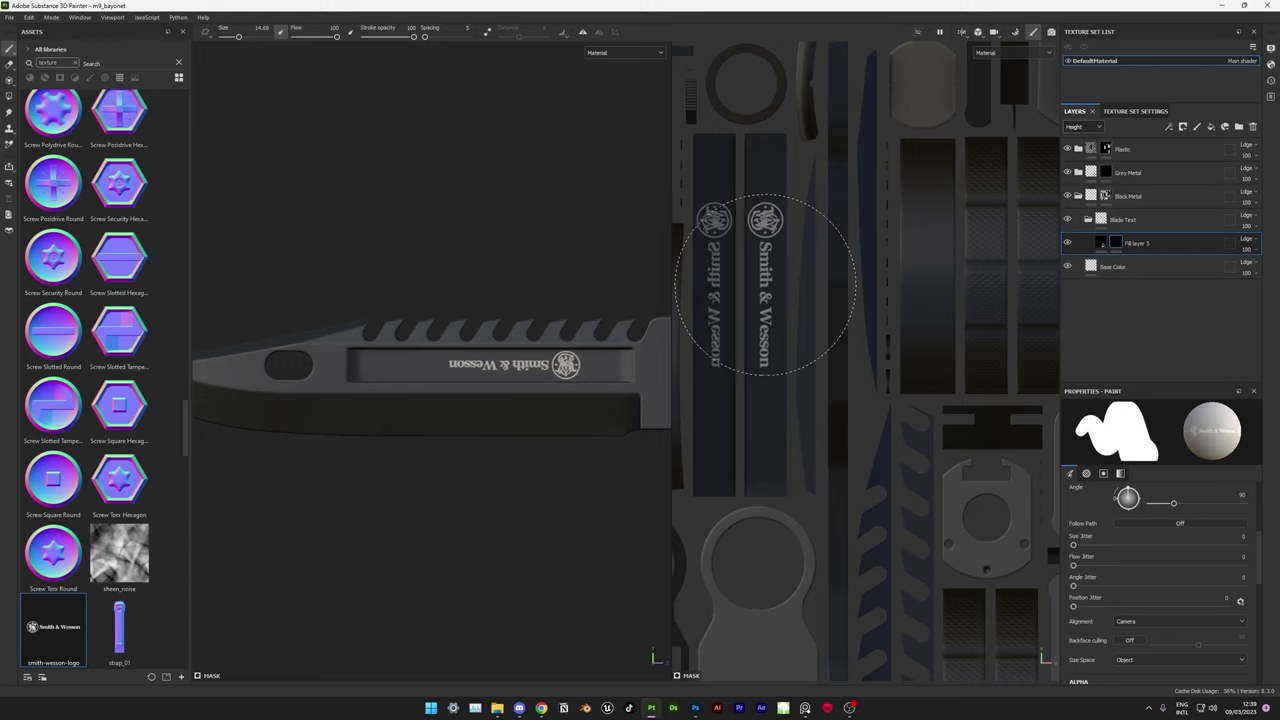
- Show the Base color channel, turn backface culling on, and undo the extra logo stamp
{"action": "left_click", "coordinate": [1080, 141]}
{"action": "scroll", "coordinate": [1133, 568], "scroll_direction": "down", "scroll_amount": 2}
{"action": "left_click", "coordinate": [1129, 520]}
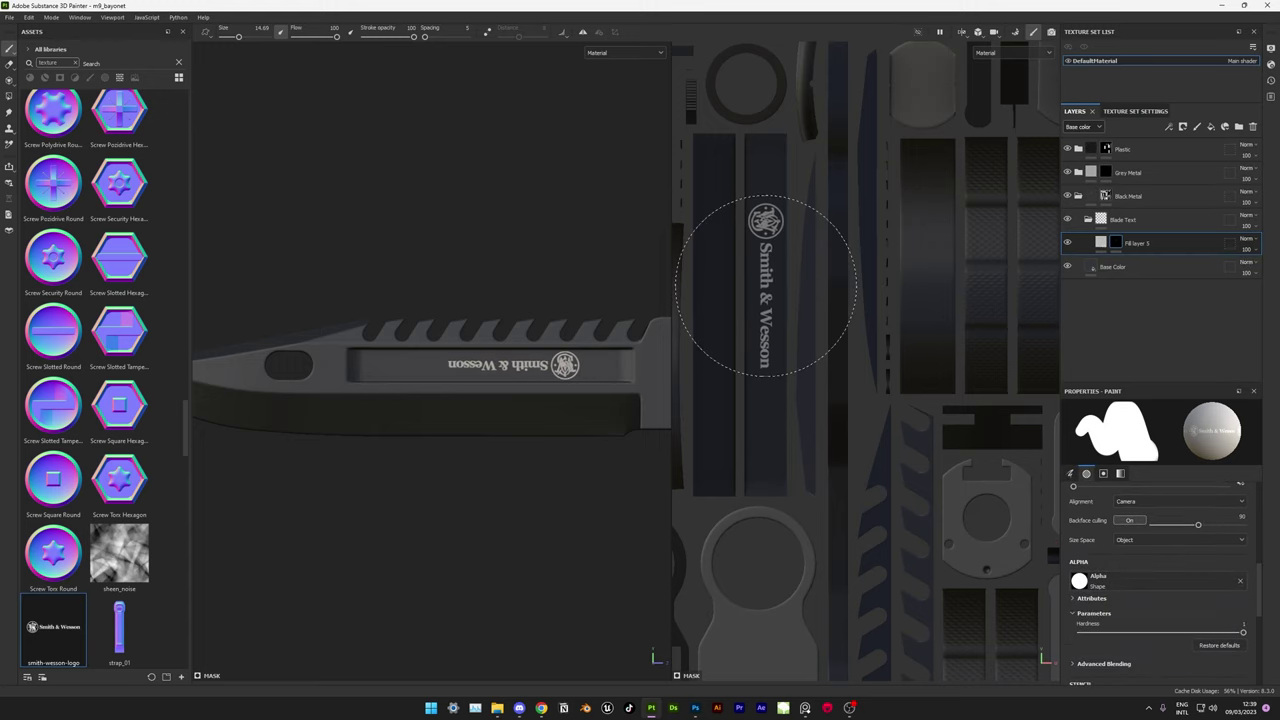
{"action": "scroll", "coordinate": [1241, 544], "scroll_direction": "up", "scroll_amount": 2}
{"action": "scroll", "coordinate": [1241, 544], "scroll_direction": "up", "scroll_amount": 1}
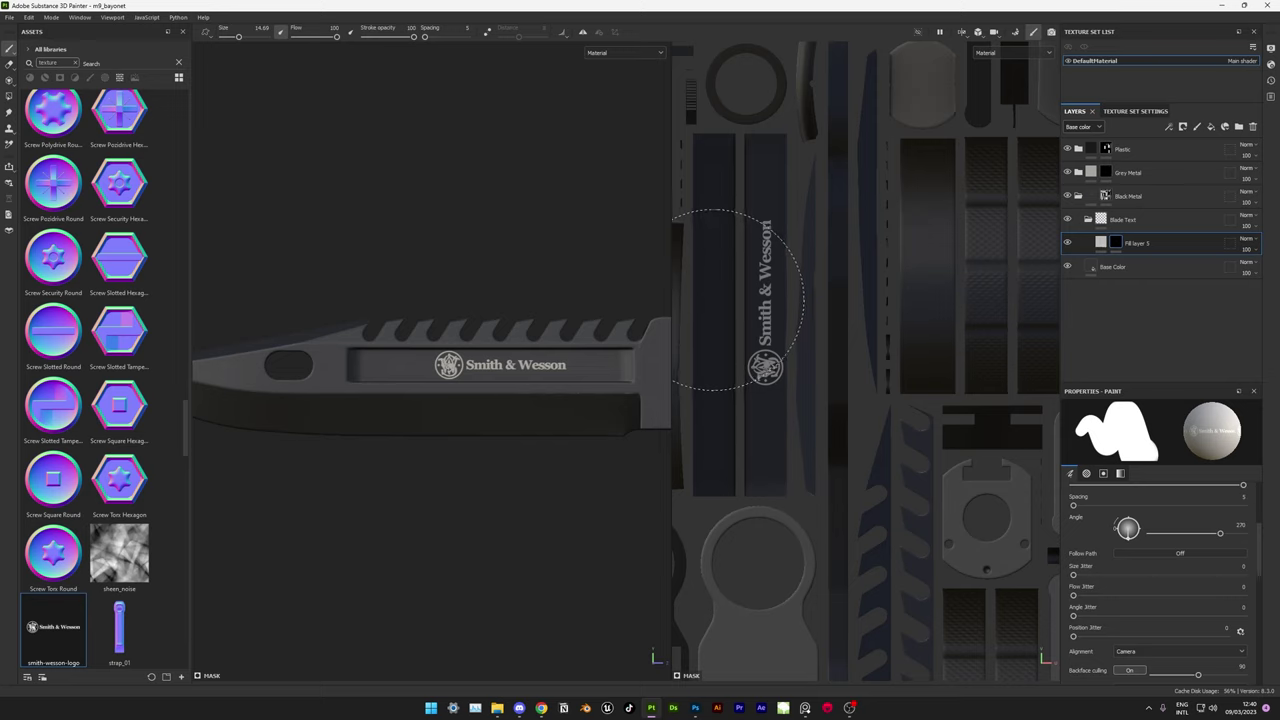
{"action": "left_click_drag", "start_coordinate": [560, 420], "coordinate": [428, 437], "text": "alt"}
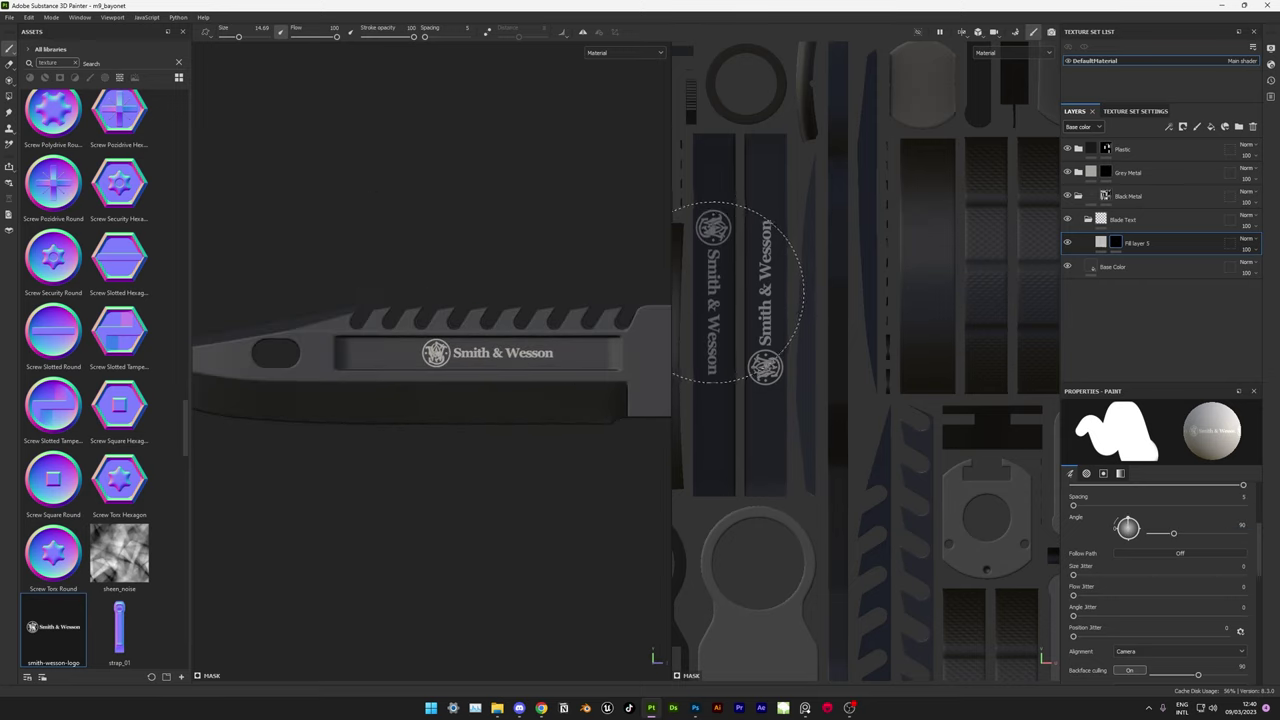
{"action": "key", "text": "ctrl+z"}
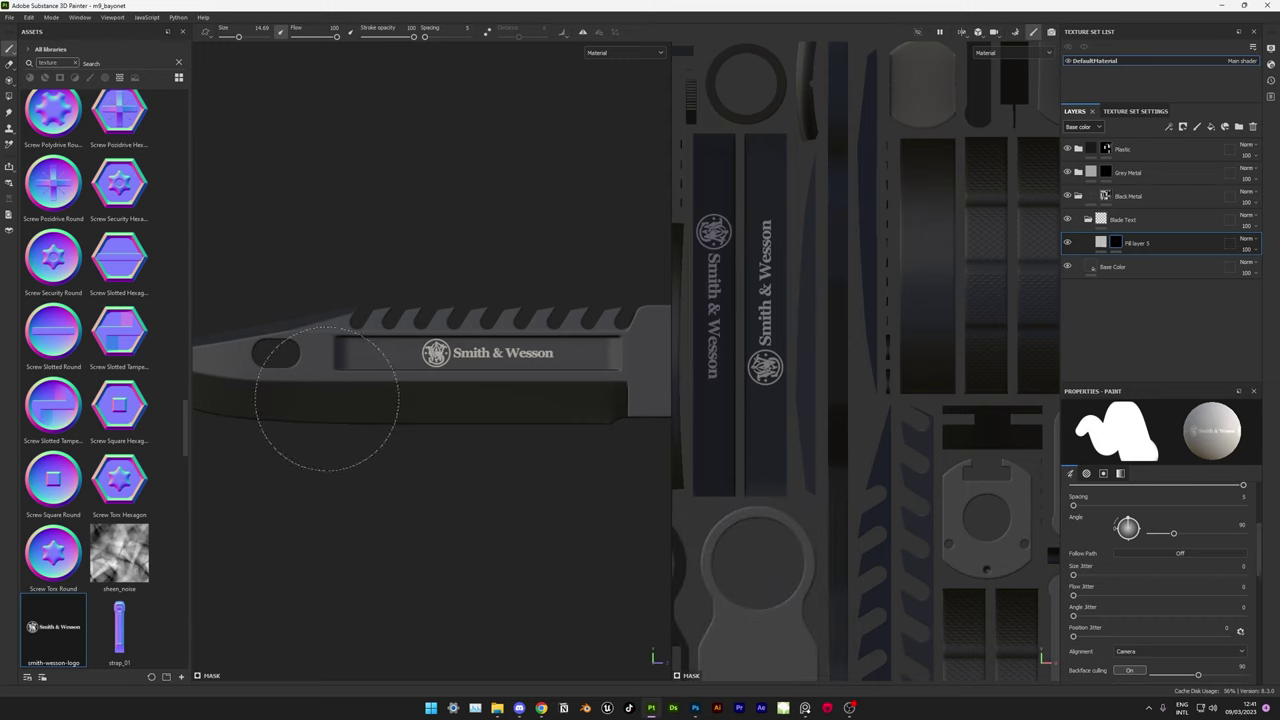
{"action": "scroll", "coordinate": [327, 398], "scroll_direction": "up", "scroll_amount": 3}
{"action": "scroll", "coordinate": [443, 414], "scroll_direction": "down", "scroll_amount": 5}
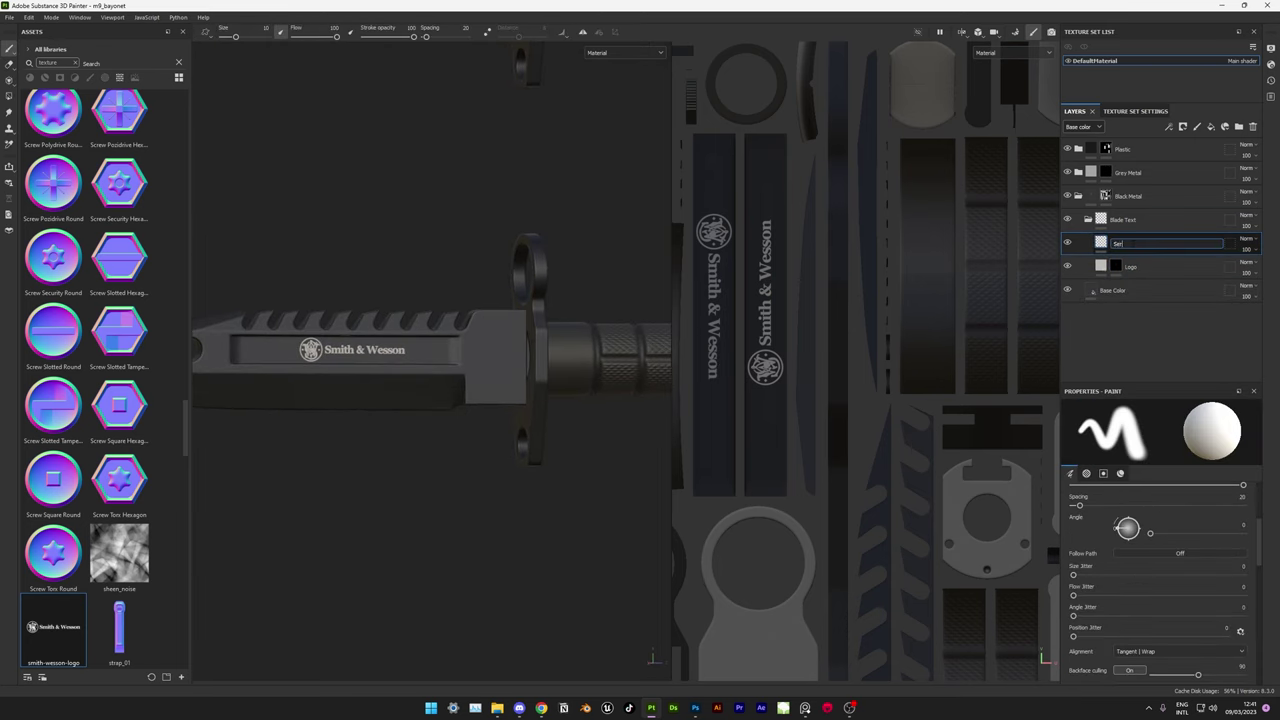
- Search the assets for 'font' and stamp the TJ260296 serial in Jura beside the guard
{"action": "left_click", "coordinate": [179, 62]}
{"action": "type", "text": "font"}
{"action": "scroll", "coordinate": [94, 153], "scroll_direction": "up", "scroll_amount": 3}
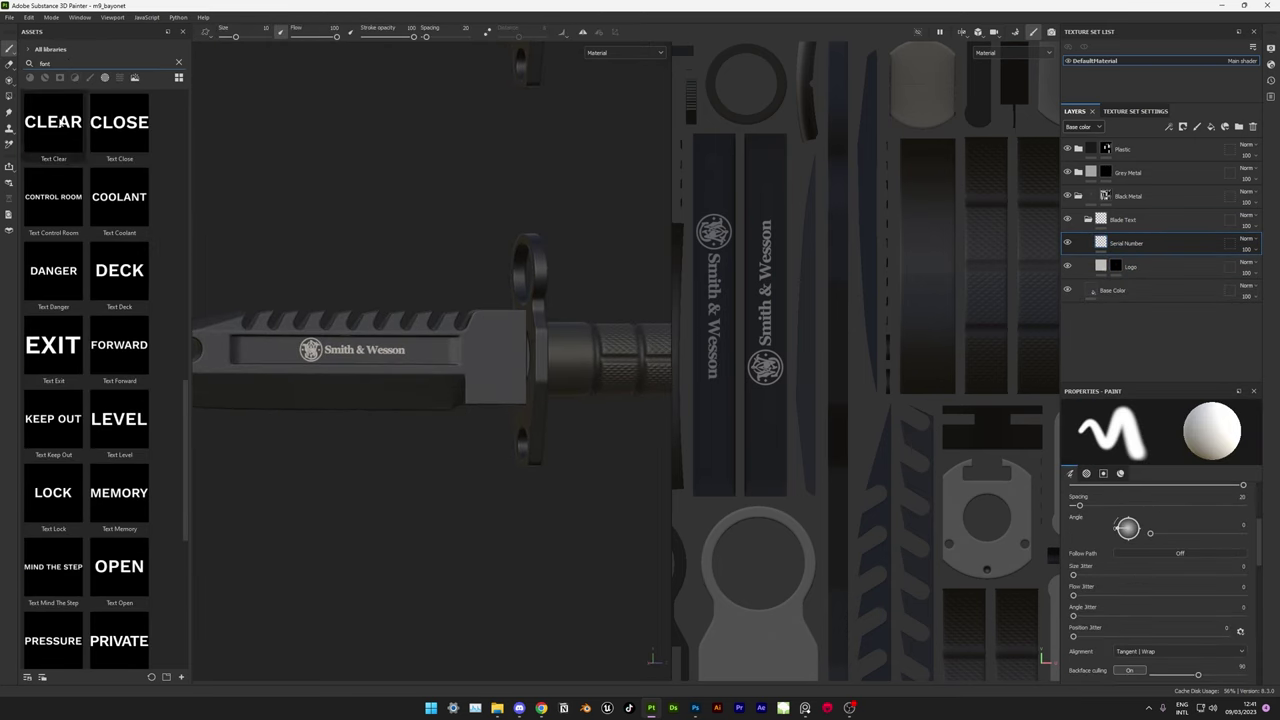
{"action": "scroll", "coordinate": [94, 153], "scroll_direction": "down", "scroll_amount": 3}
{"action": "scroll", "coordinate": [129, 471], "scroll_direction": "up", "scroll_amount": 10}
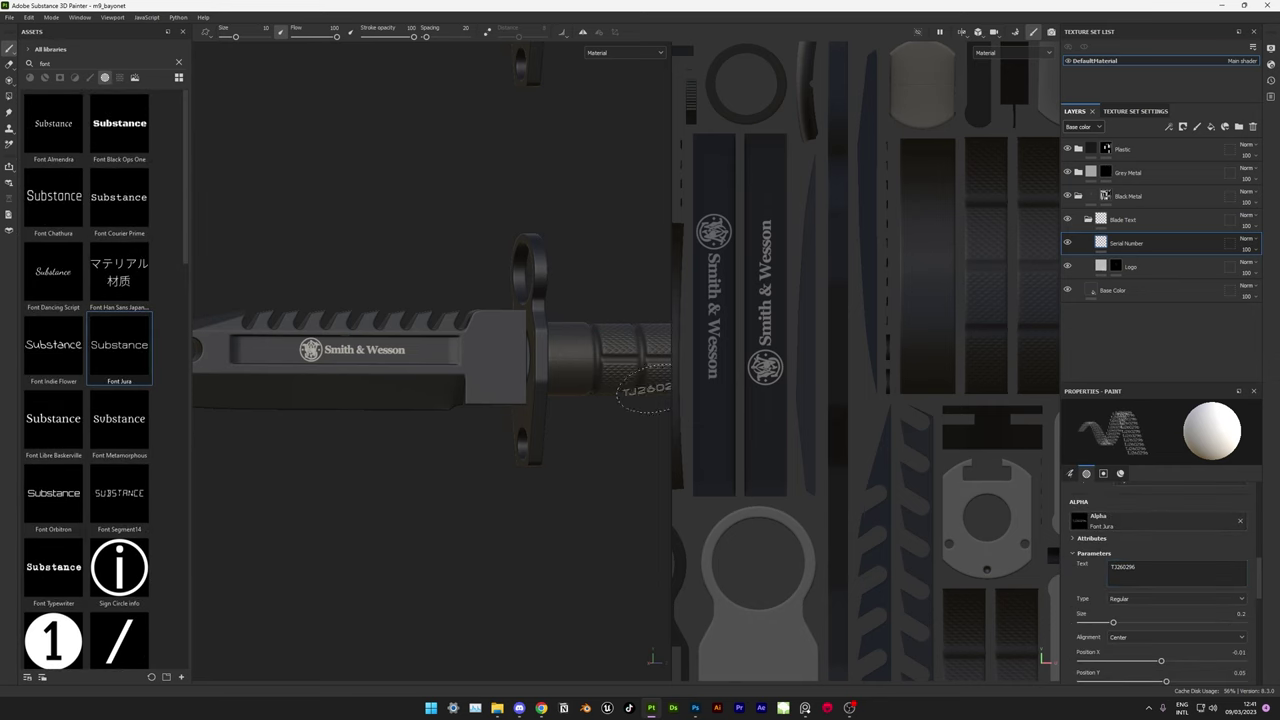
{"action": "scroll", "coordinate": [424, 380], "scroll_direction": "up", "scroll_amount": 5}
{"action": "left_click", "coordinate": [424, 330]}
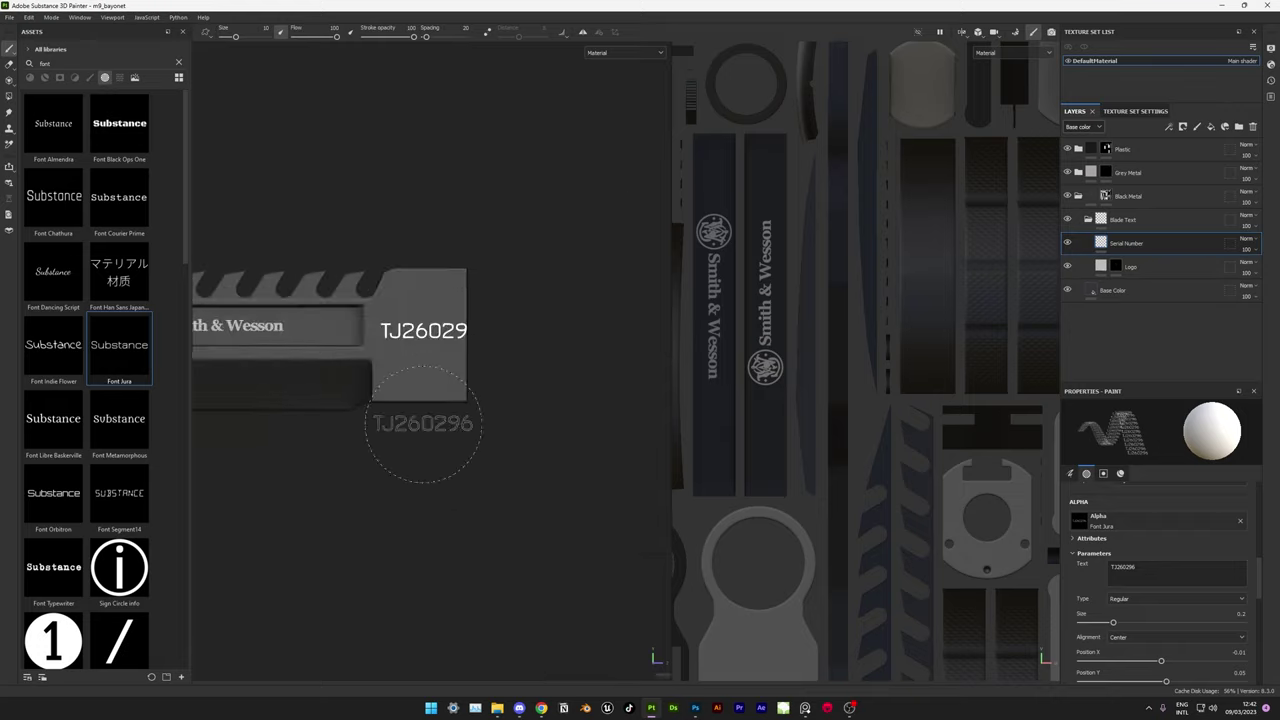
{"action": "scroll", "coordinate": [966, 320], "scroll_direction": "down", "scroll_amount": 5}
{"action": "scroll", "coordinate": [806, 357], "scroll_direction": "up", "scroll_amount": 5}
{"action": "scroll", "coordinate": [417, 400], "scroll_direction": "down", "scroll_amount": 5}
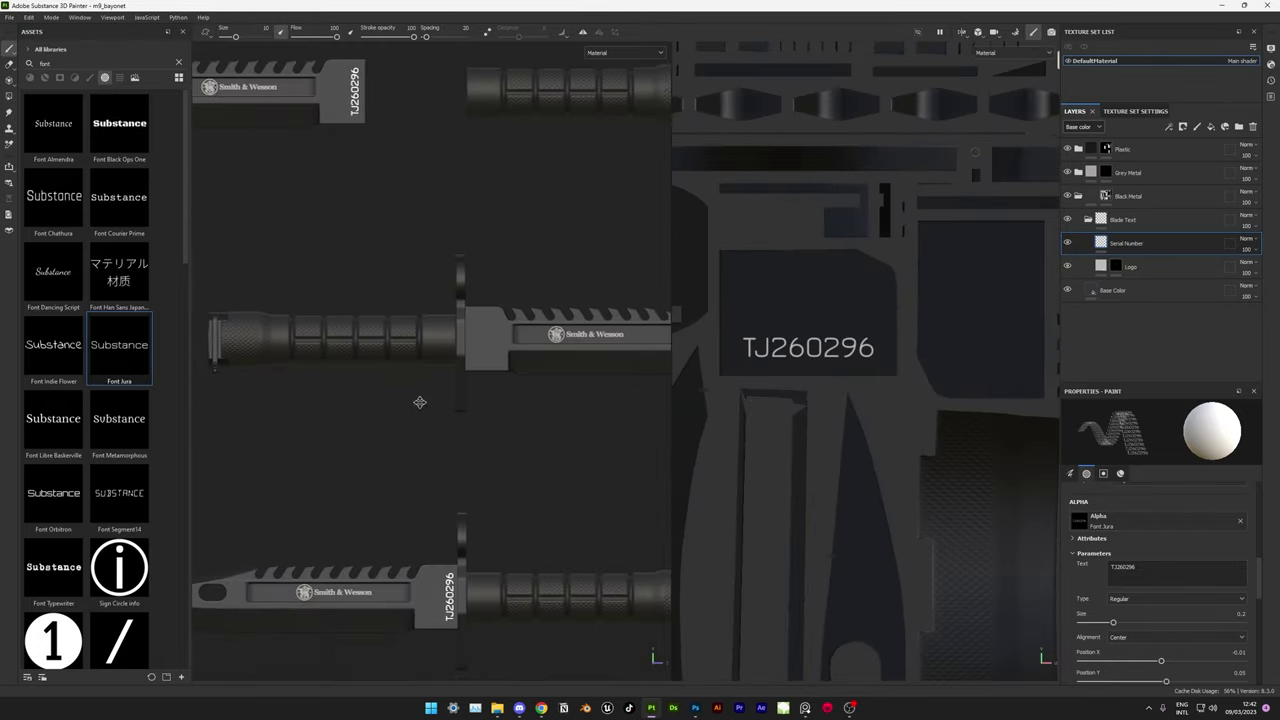
{"action": "scroll", "coordinate": [457, 320], "scroll_direction": "up", "scroll_amount": 5}
{"action": "left_click", "coordinate": [810, 349]}
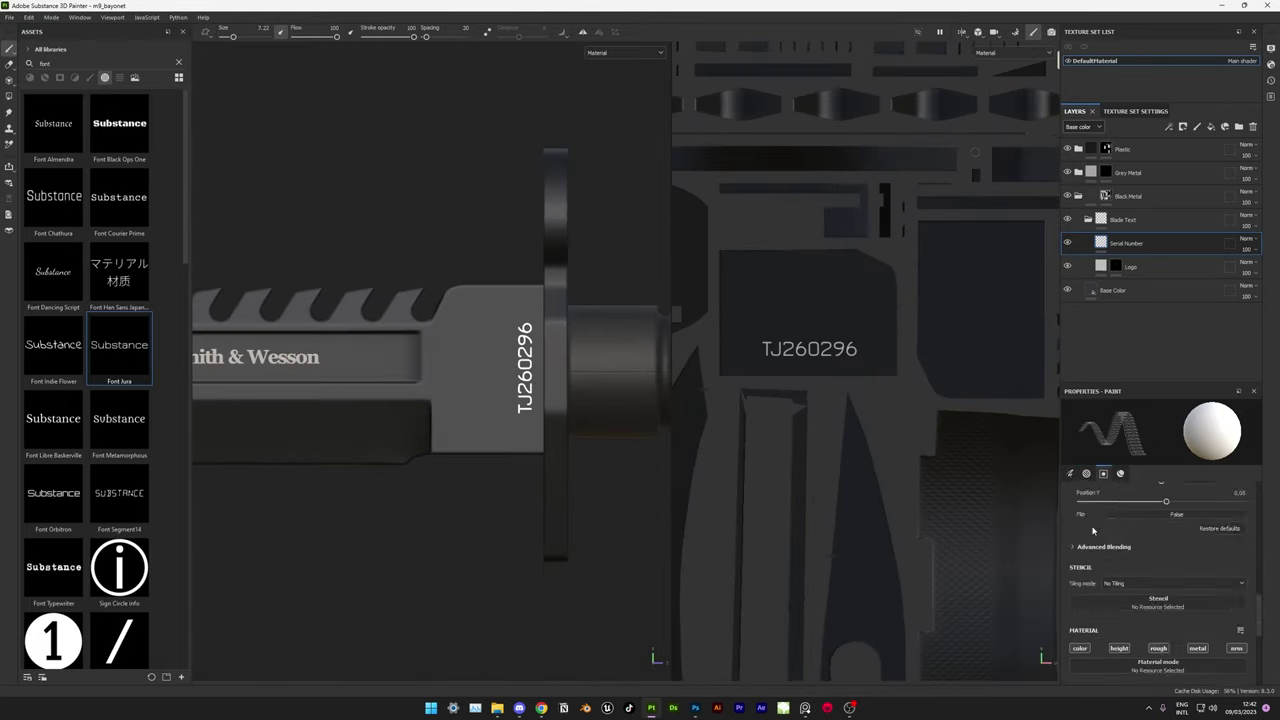
- Raise the Serial Number layer's roughness to about 0.62
{"action": "scroll", "coordinate": [1160, 600], "scroll_direction": "down", "scroll_amount": 2}
{"action": "left_click", "coordinate": [1130, 266]}
{"action": "left_click", "coordinate": [1126, 243]}
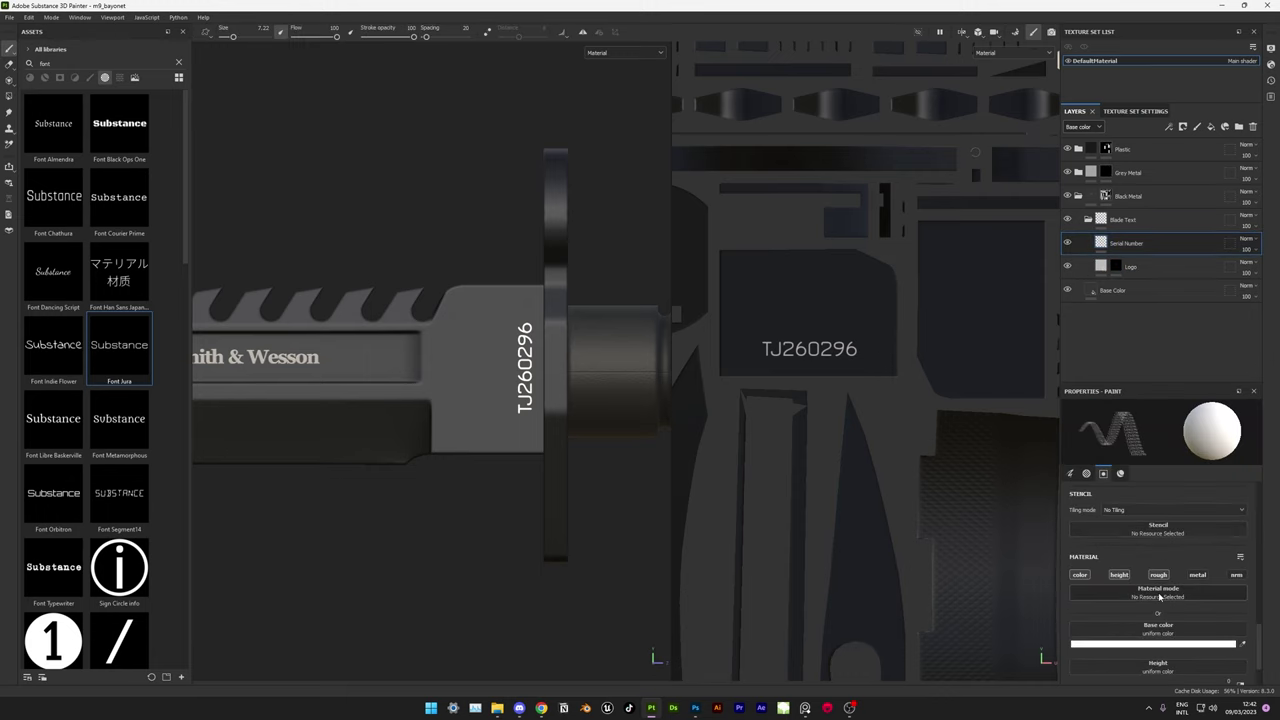
{"action": "scroll", "coordinate": [1220, 640], "scroll_direction": "down", "scroll_amount": 2}
{"action": "left_click_drag", "start_coordinate": [1118, 669], "coordinate": [1170, 669]}
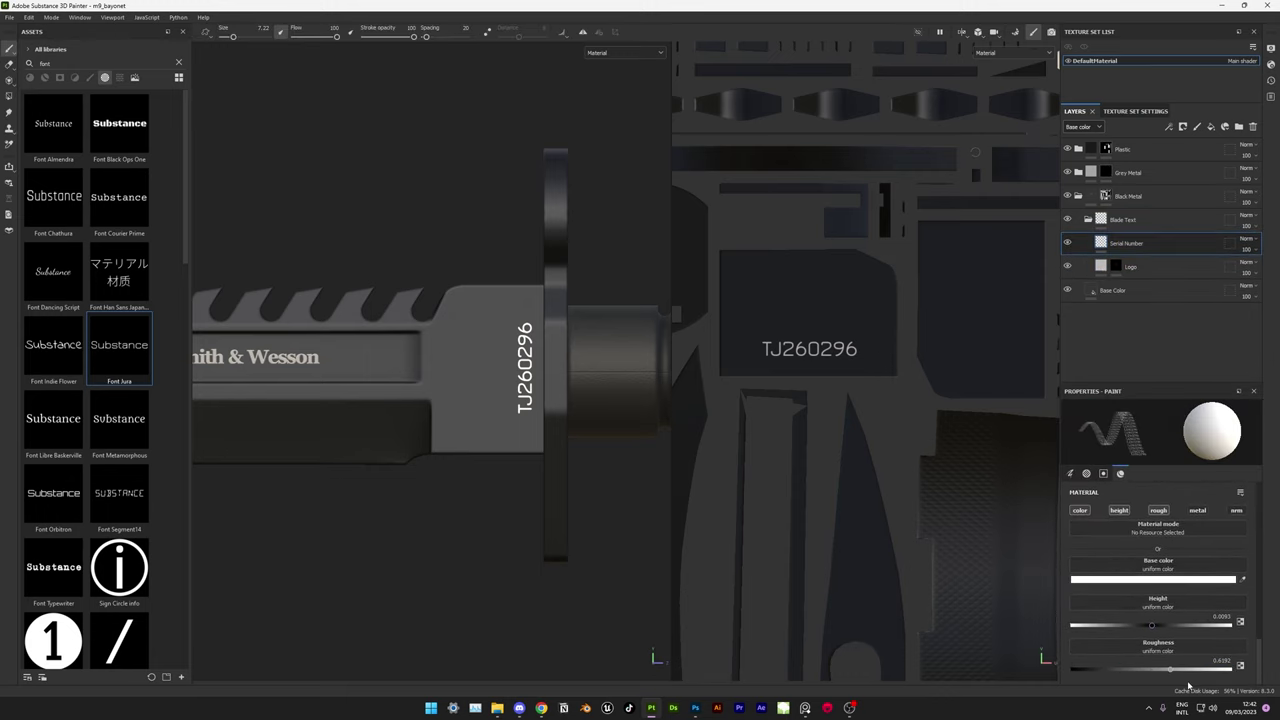
{"action": "scroll", "coordinate": [500, 420], "scroll_direction": "up", "scroll_amount": 6}
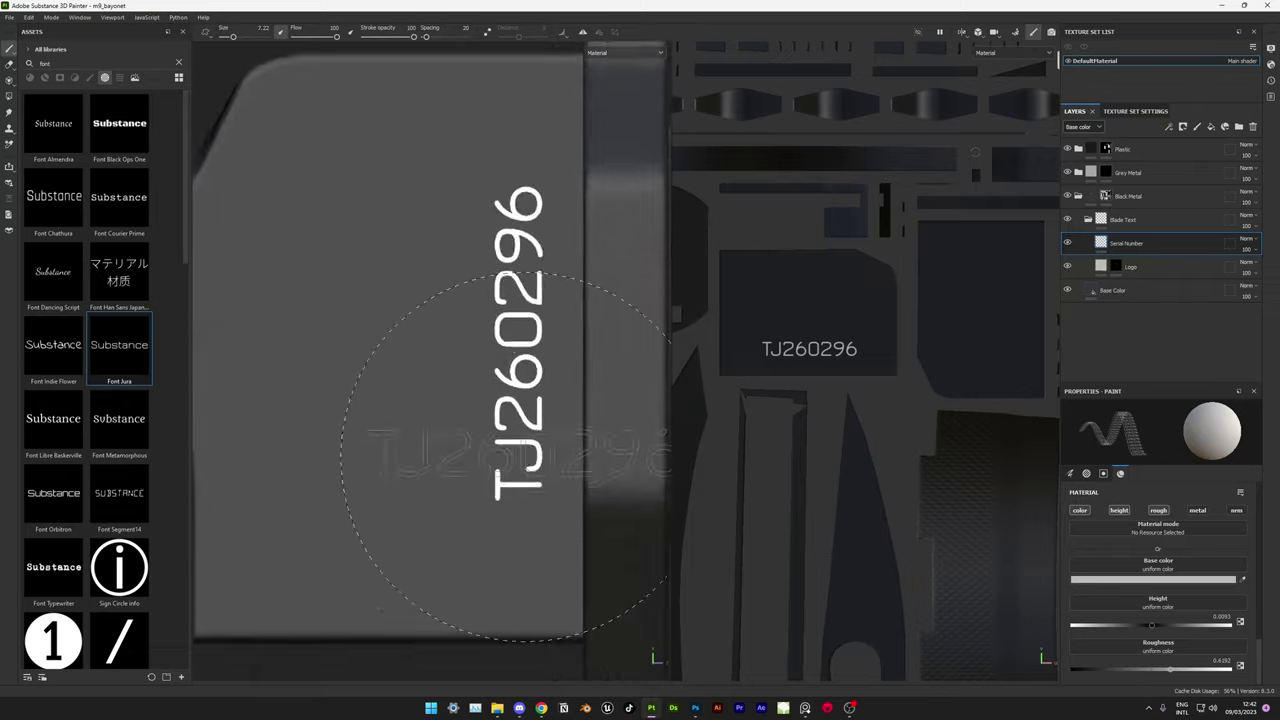
- Add a fill layer with a black paint mask and stamp TJ260296 into it
{"action": "left_click", "coordinate": [1211, 127]}
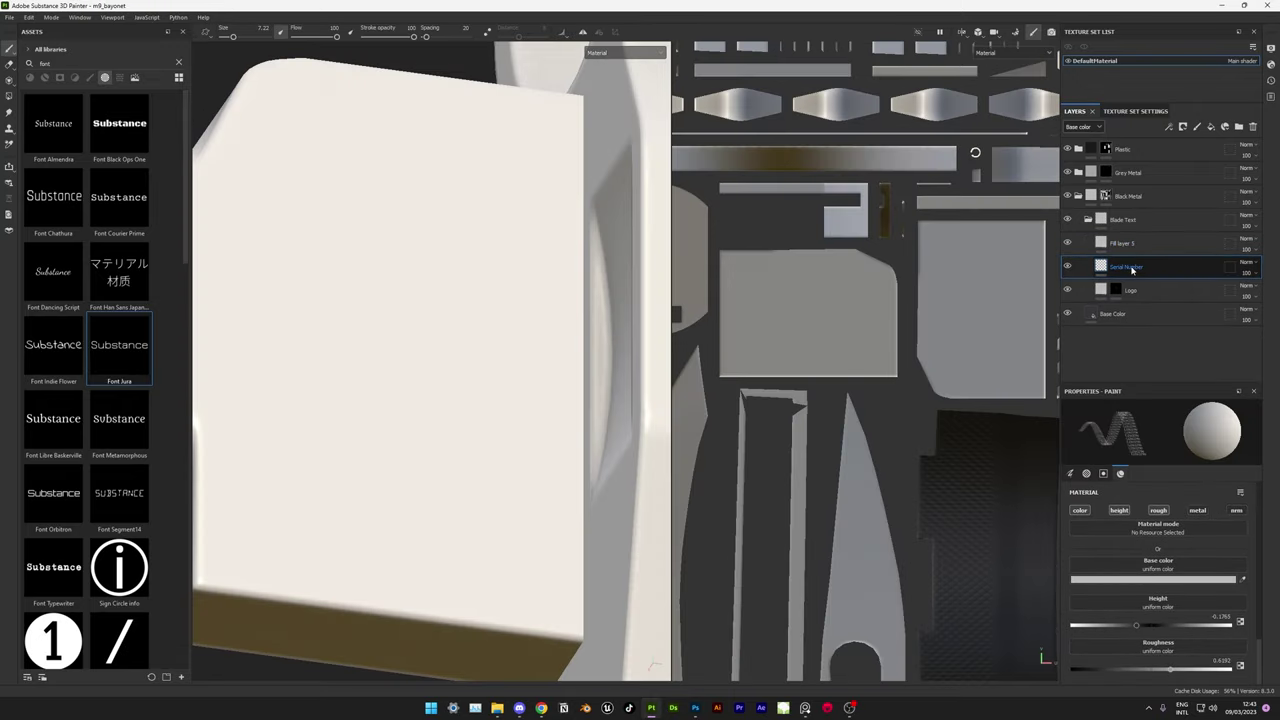
{"action": "right_click", "coordinate": [1115, 243]}
{"action": "left_click", "coordinate": [1125, 551]}
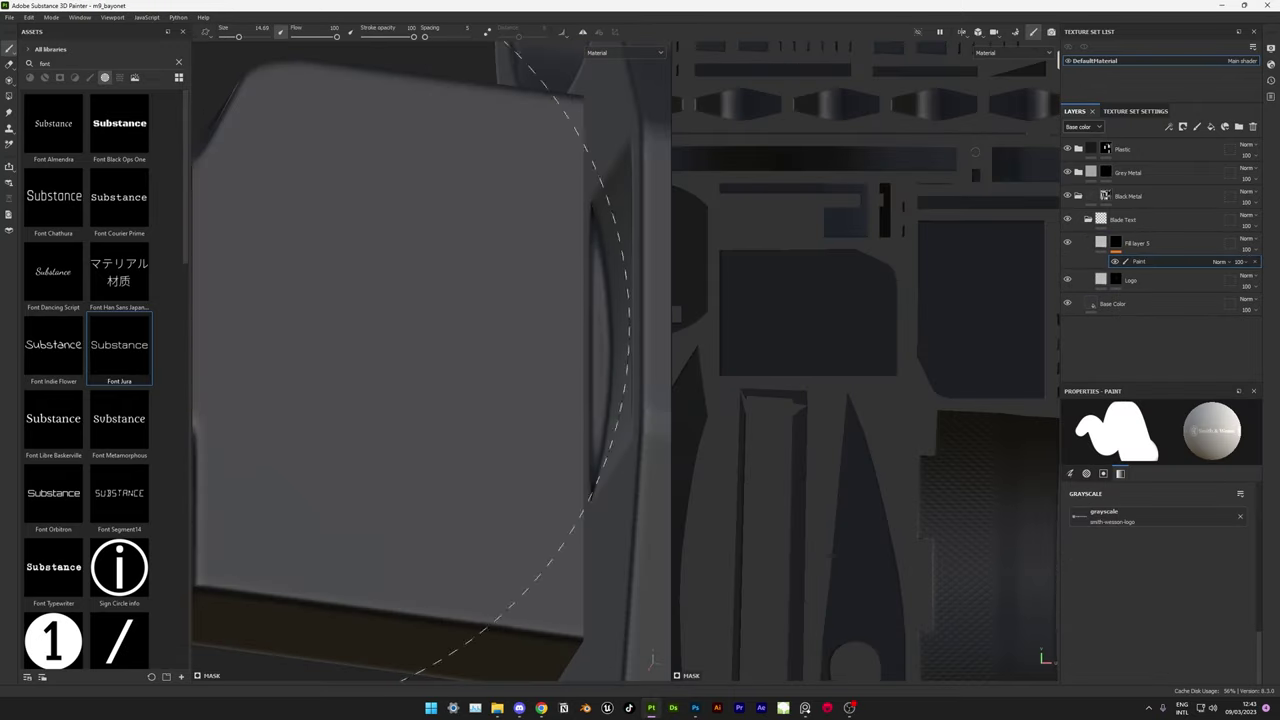
{"action": "scroll", "coordinate": [1160, 560], "scroll_direction": "up", "scroll_amount": 5}
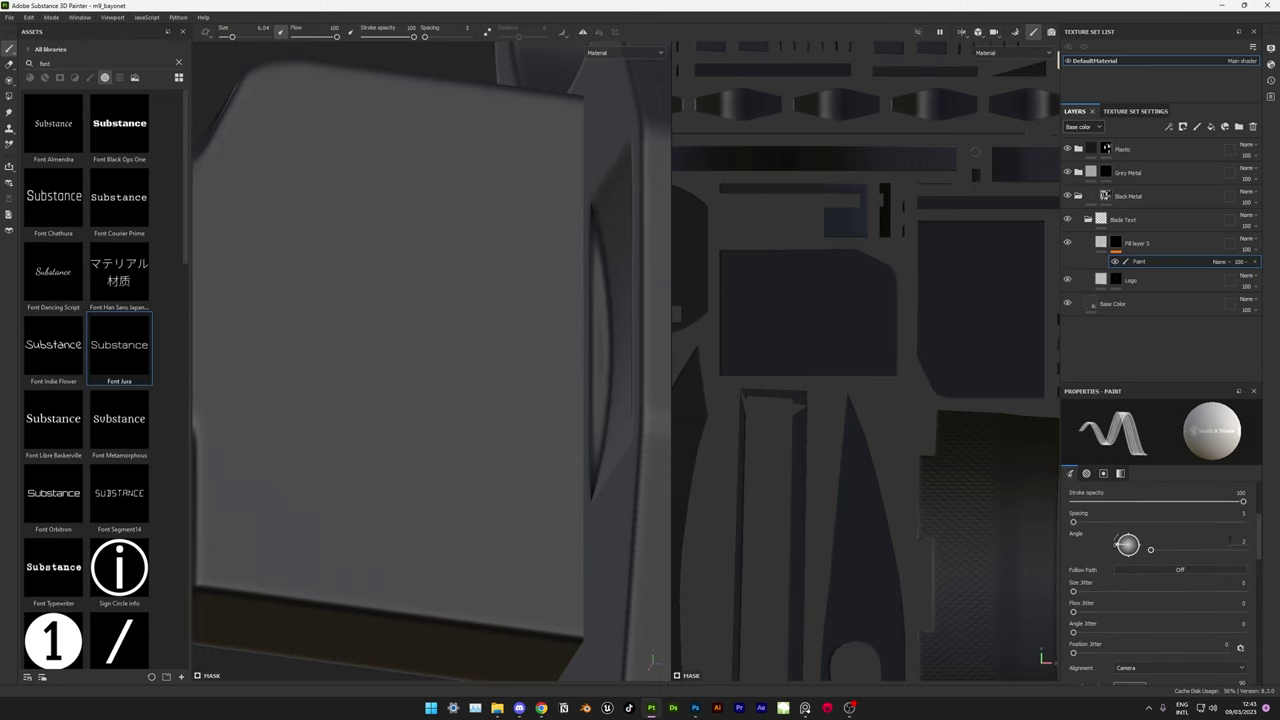
{"action": "scroll", "coordinate": [1085, 548], "scroll_direction": "down", "scroll_amount": 5}
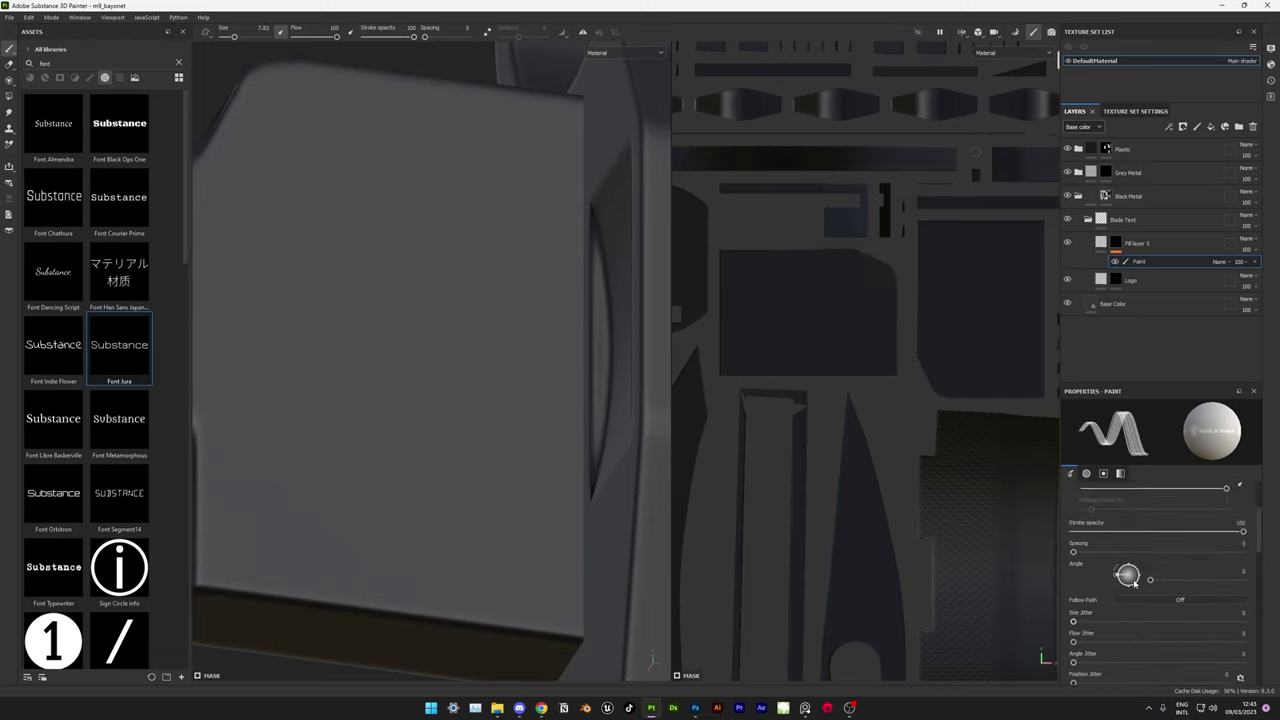
{"action": "scroll", "coordinate": [1128, 571], "scroll_direction": "down", "scroll_amount": 5}
{"action": "left_click", "coordinate": [808, 355]}
{"action": "left_click", "coordinate": [1101, 242]}
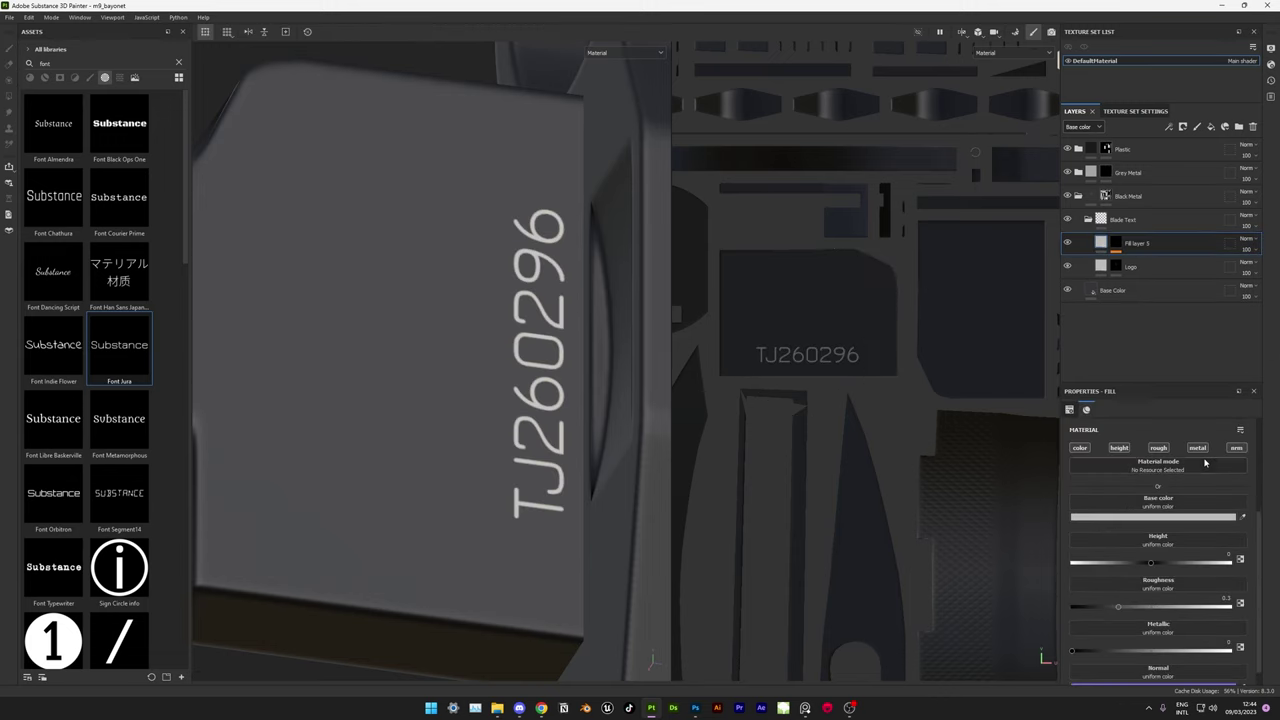
{"action": "left_click", "coordinate": [1136, 243]}
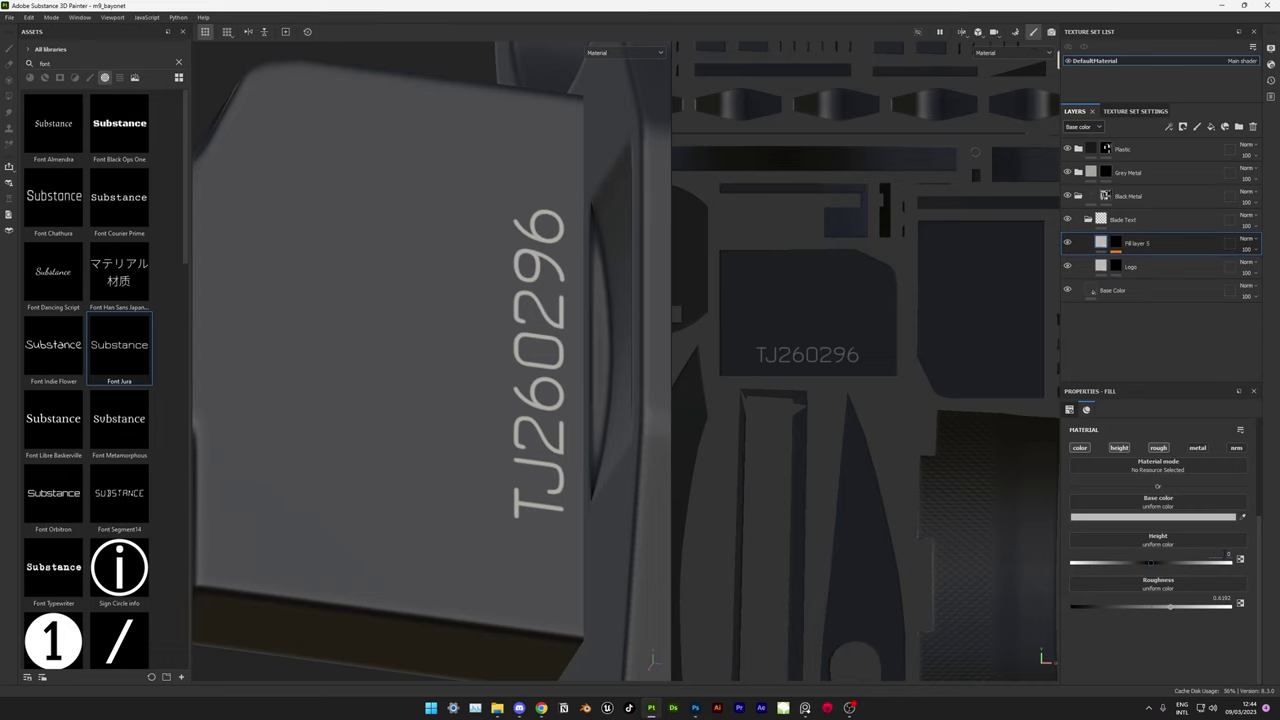
- Undo two stray paint strokes, edit the stamp angle, and switch to the full 3D view
{"action": "left_click_drag", "start_coordinate": [597, 380], "coordinate": [798, 340], "text": "alt"}
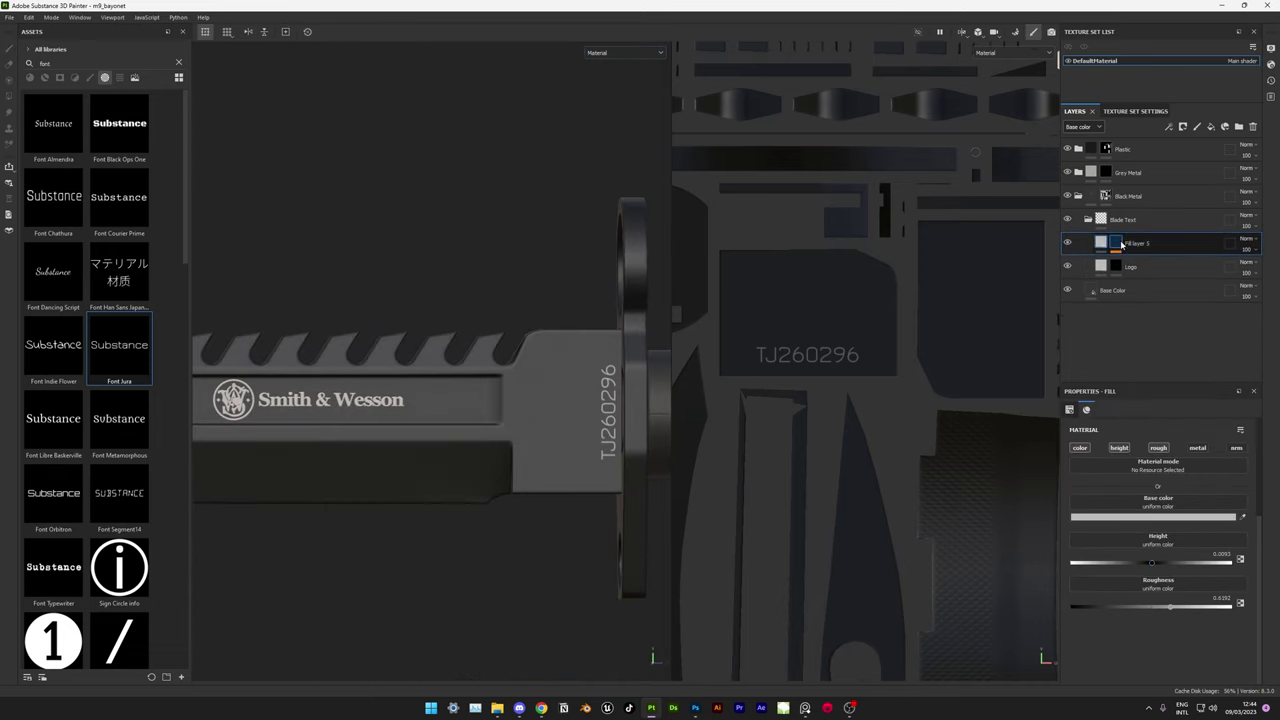
{"action": "key", "text": "ctrl+z"}
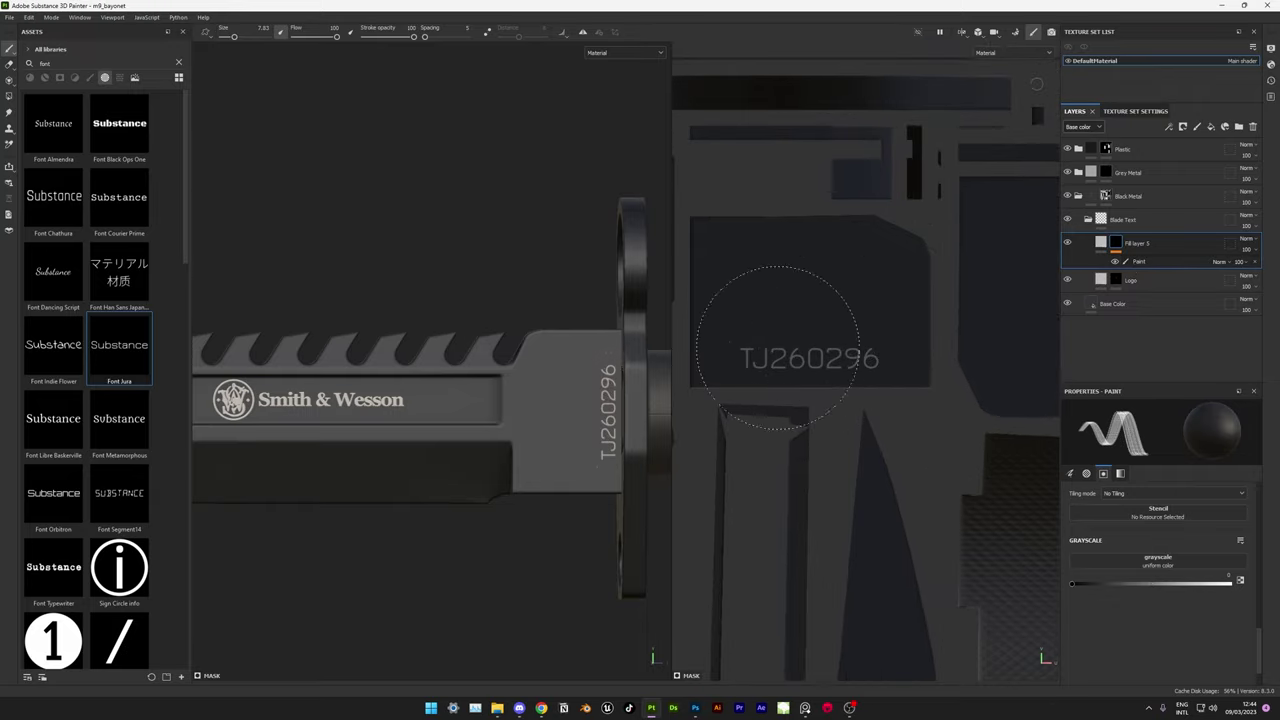
{"action": "key", "text": "ctrl+z"}
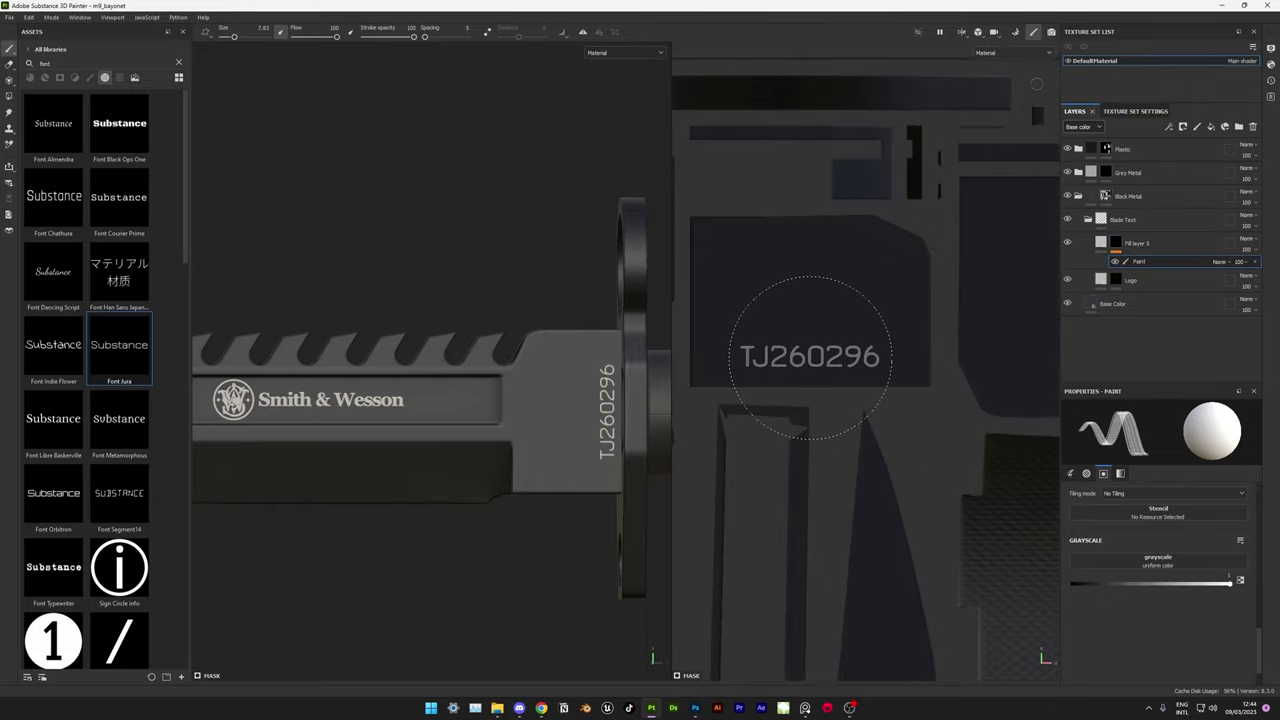
{"action": "scroll", "coordinate": [810, 357], "scroll_direction": "down", "scroll_amount": 2}
{"action": "scroll", "coordinate": [810, 357], "scroll_direction": "down", "scroll_amount": 2}
{"action": "scroll", "coordinate": [1132, 560], "scroll_direction": "down", "scroll_amount": 3}
{"action": "scroll", "coordinate": [1132, 577], "scroll_direction": "down", "scroll_amount": 2}
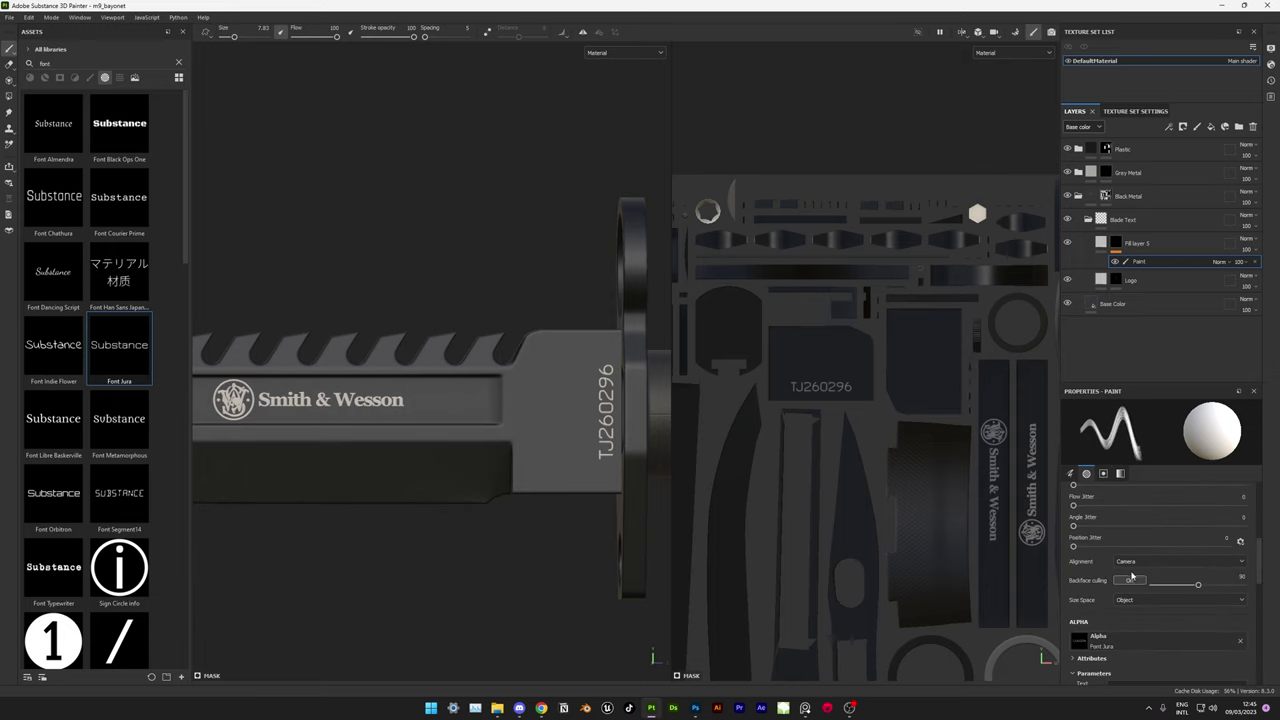
{"action": "scroll", "coordinate": [1131, 577], "scroll_direction": "up", "scroll_amount": 3}
{"action": "left_click", "coordinate": [1244, 586]}
{"action": "mouse_move", "coordinate": [560, 470]}
{"action": "left_mouse_down", "text": "alt"}
{"action": "mouse_move", "coordinate": [586, 529]}
{"action": "mouse_move", "coordinate": [428, 493]}
{"action": "mouse_move", "coordinate": [560, 500]}
{"action": "left_mouse_up", "text": "alt"}
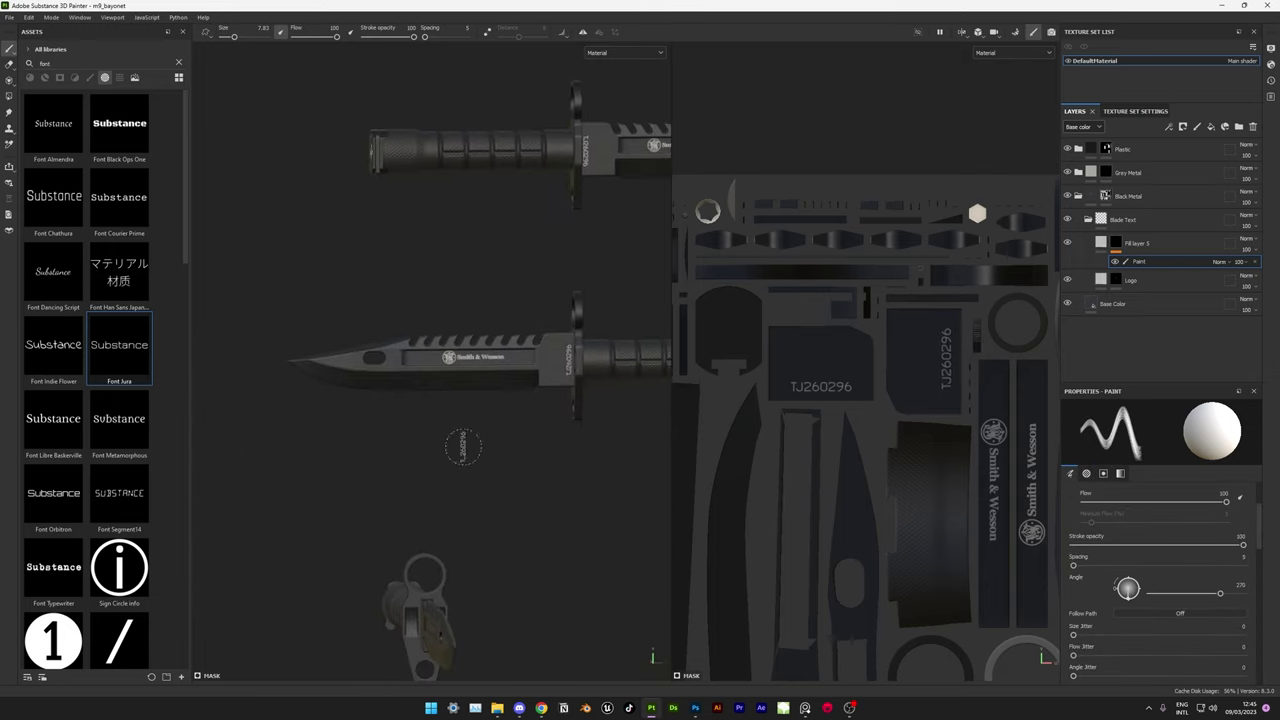
{"action": "key", "text": "F2"}
{"action": "mouse_move", "coordinate": [735, 459]}
{"action": "left_mouse_down", "text": "alt"}
{"action": "mouse_move", "coordinate": [603, 506]}
{"action": "mouse_move", "coordinate": [529, 477]}
{"action": "left_mouse_up", "text": "alt"}
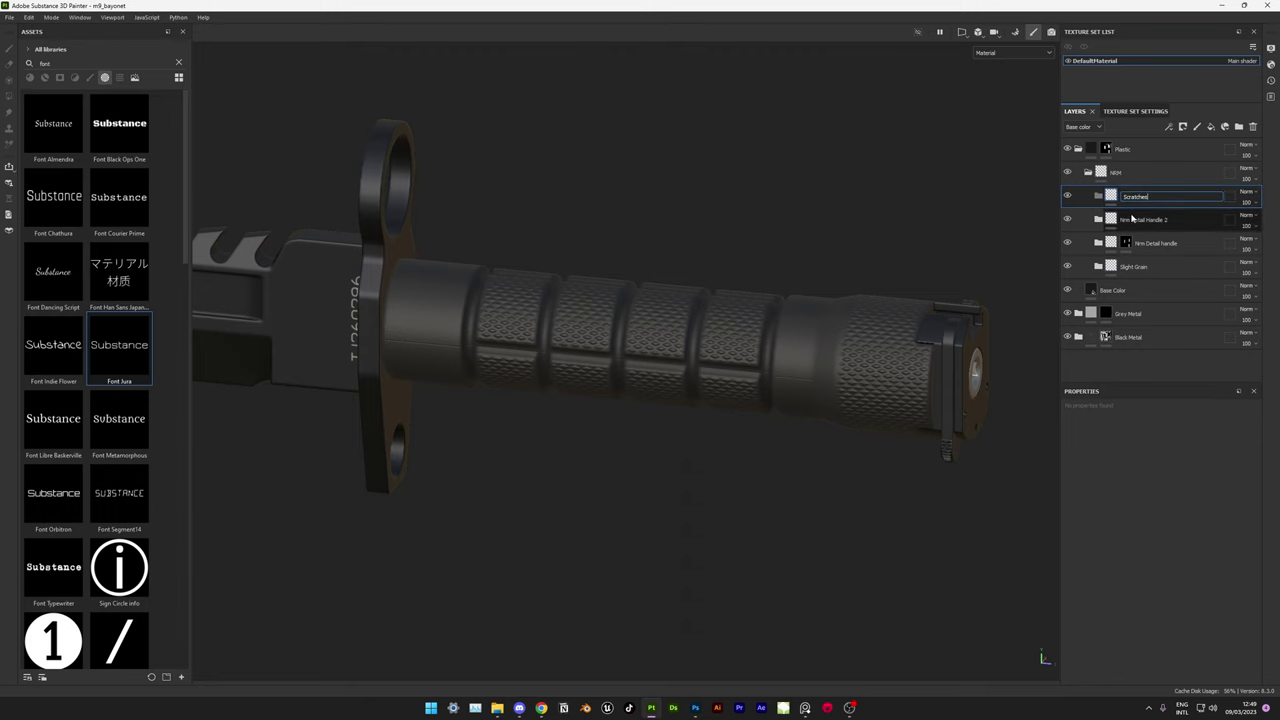
- Add an Overlay-blended fill layer in Scratches and fill its mask with Grunge Dirt Scratched
{"action": "left_click", "coordinate": [1211, 127]}
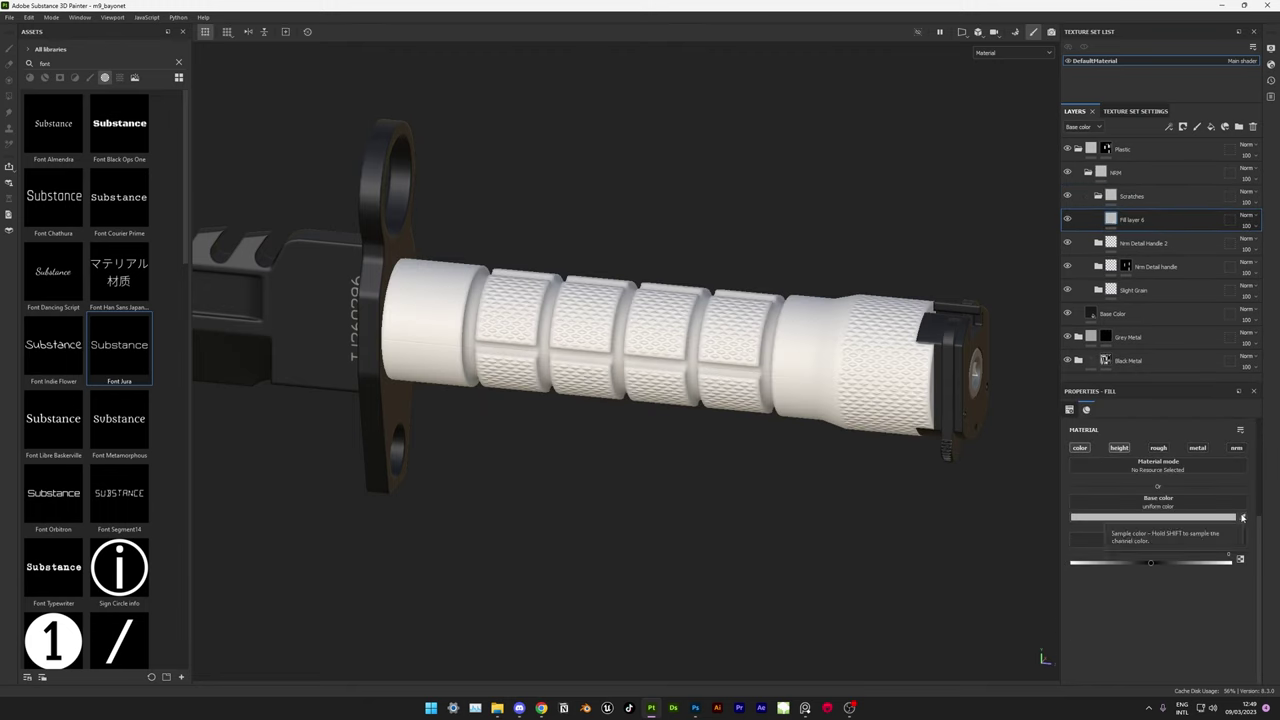
{"action": "left_click", "coordinate": [1245, 215]}
{"action": "left_click", "coordinate": [1230, 340]}
{"action": "scroll", "coordinate": [818, 357], "scroll_direction": "up", "scroll_amount": 2}
{"action": "scroll", "coordinate": [818, 357], "scroll_direction": "up", "scroll_amount": 2}
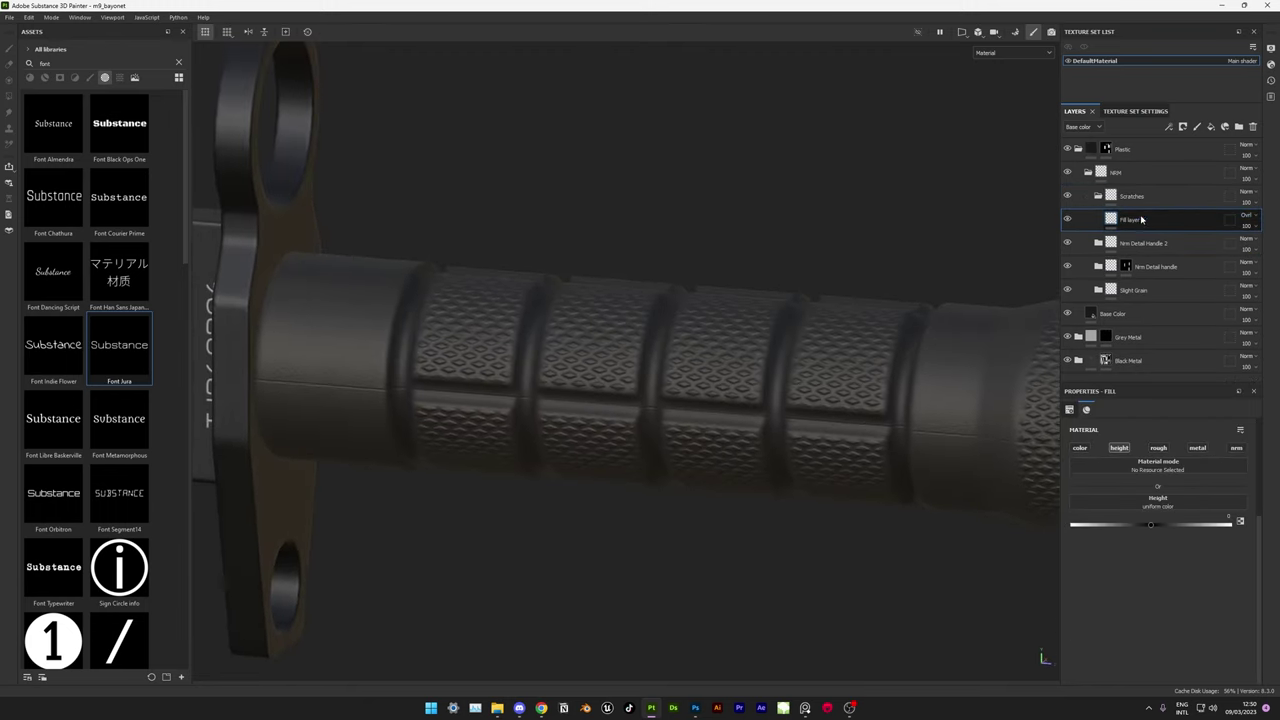
{"action": "right_click", "coordinate": [1160, 225]}
{"action": "left_click", "coordinate": [1154, 590]}
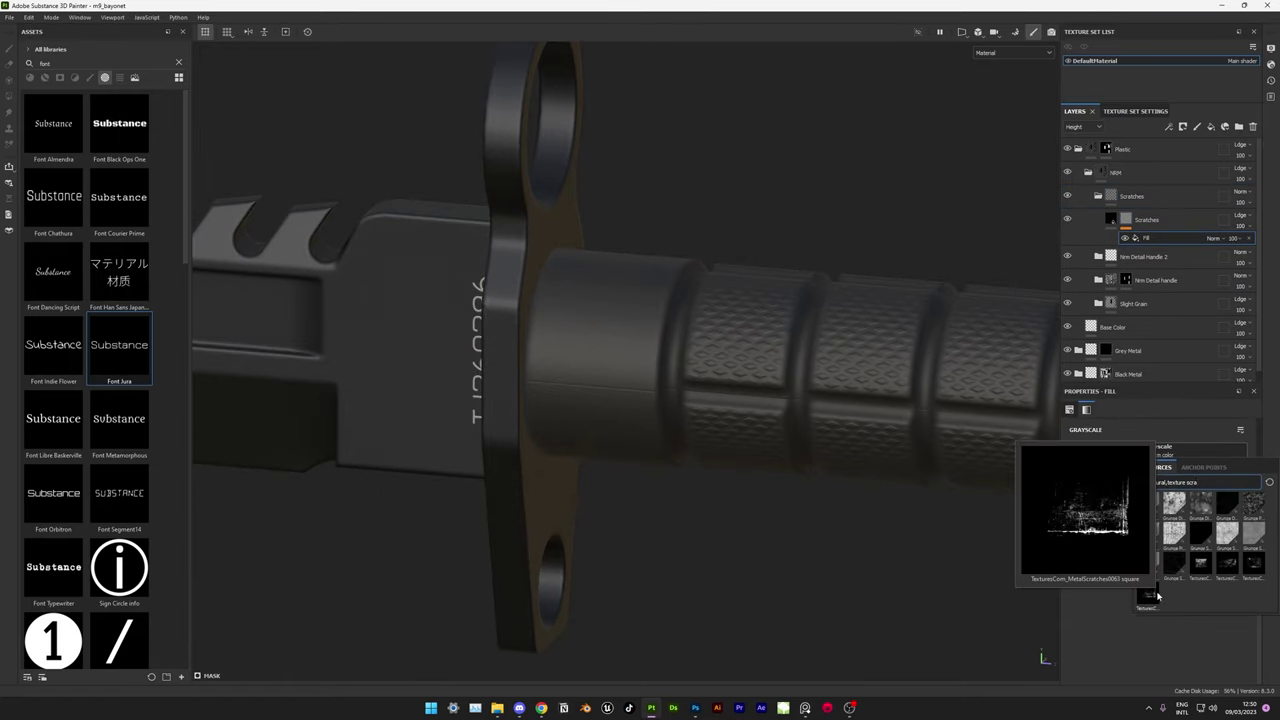
{"action": "left_click", "coordinate": [1226, 504]}
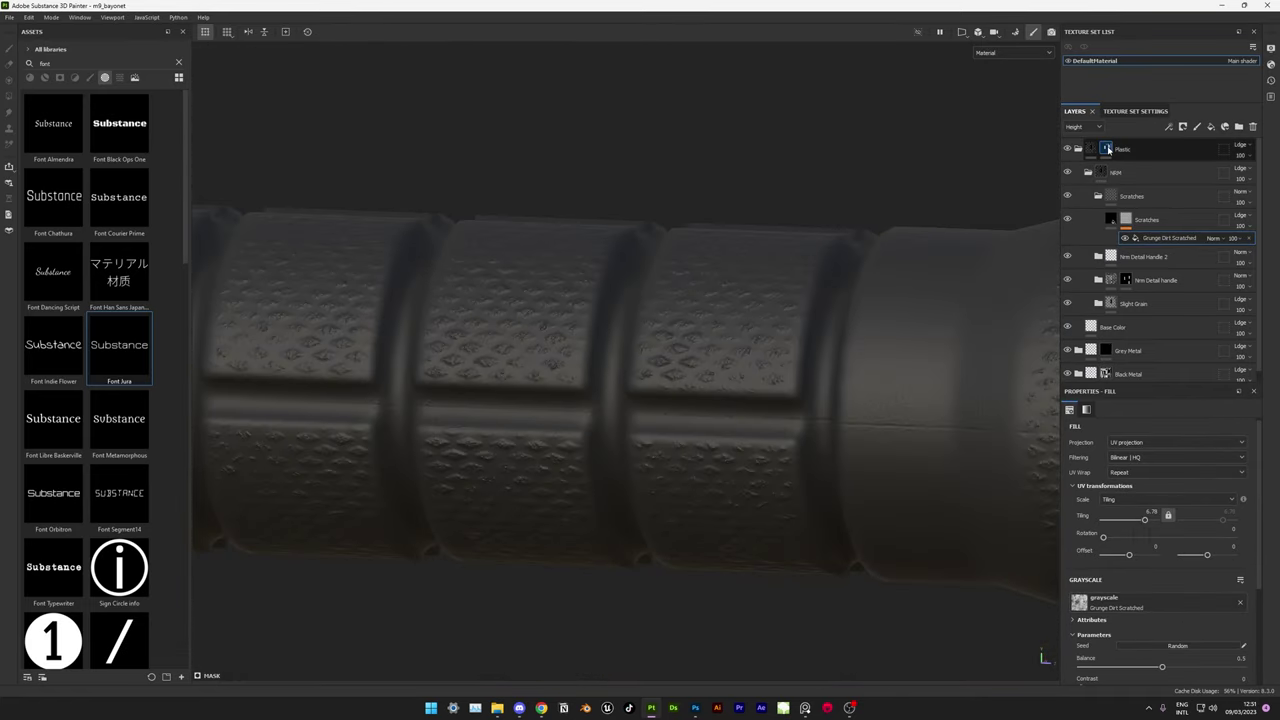
{"action": "left_click", "coordinate": [1131, 196]}
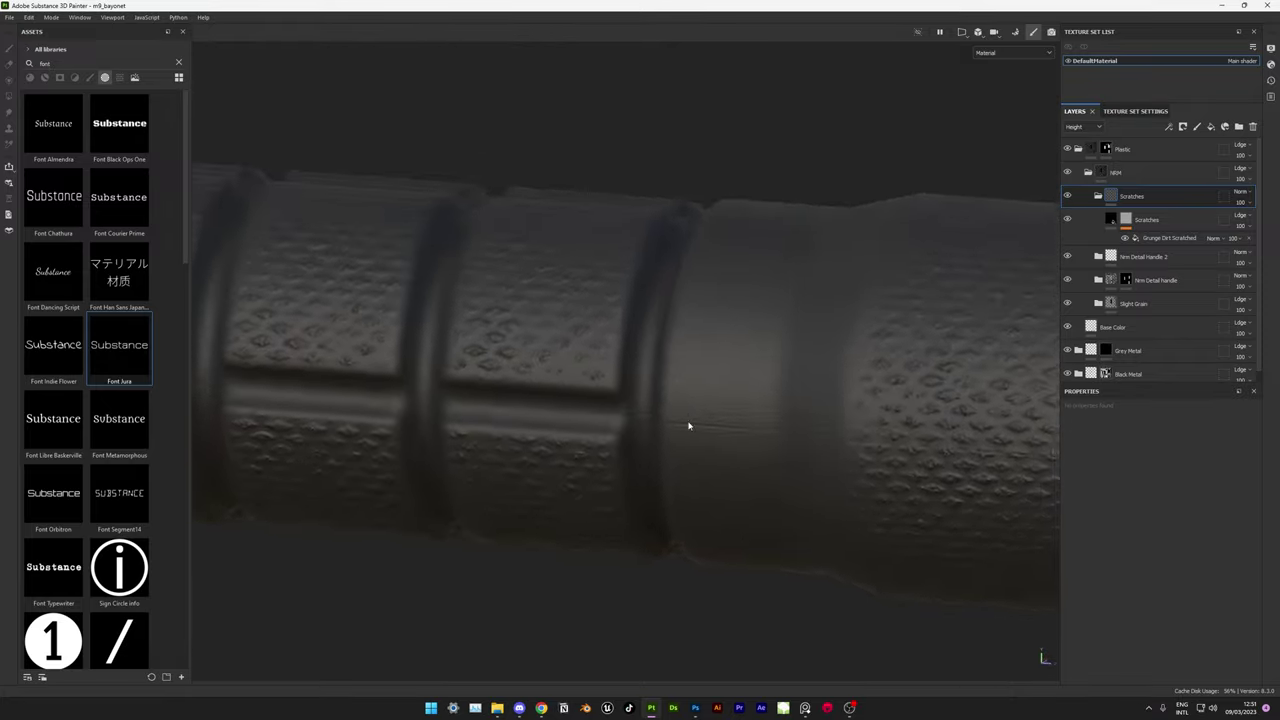
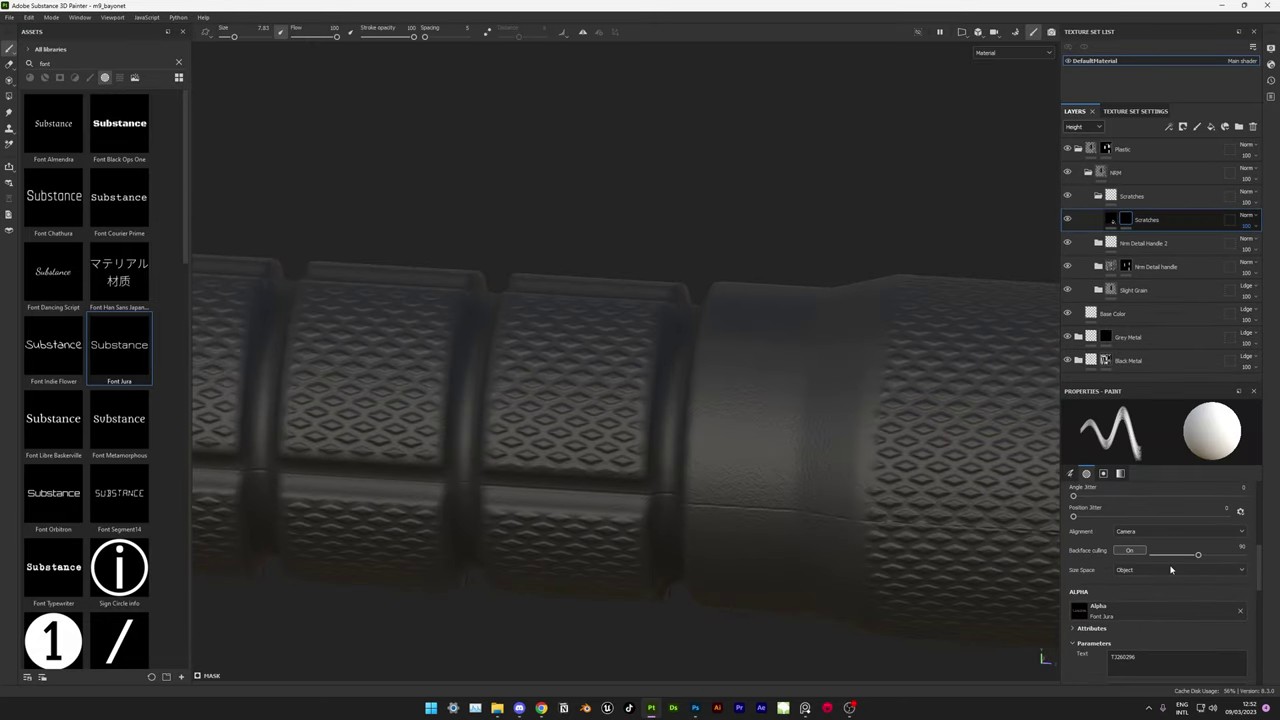
- Add a paint effect to the Scratches mask and search the assets for 'scratch'
{"action": "right_click", "coordinate": [1125, 219]}
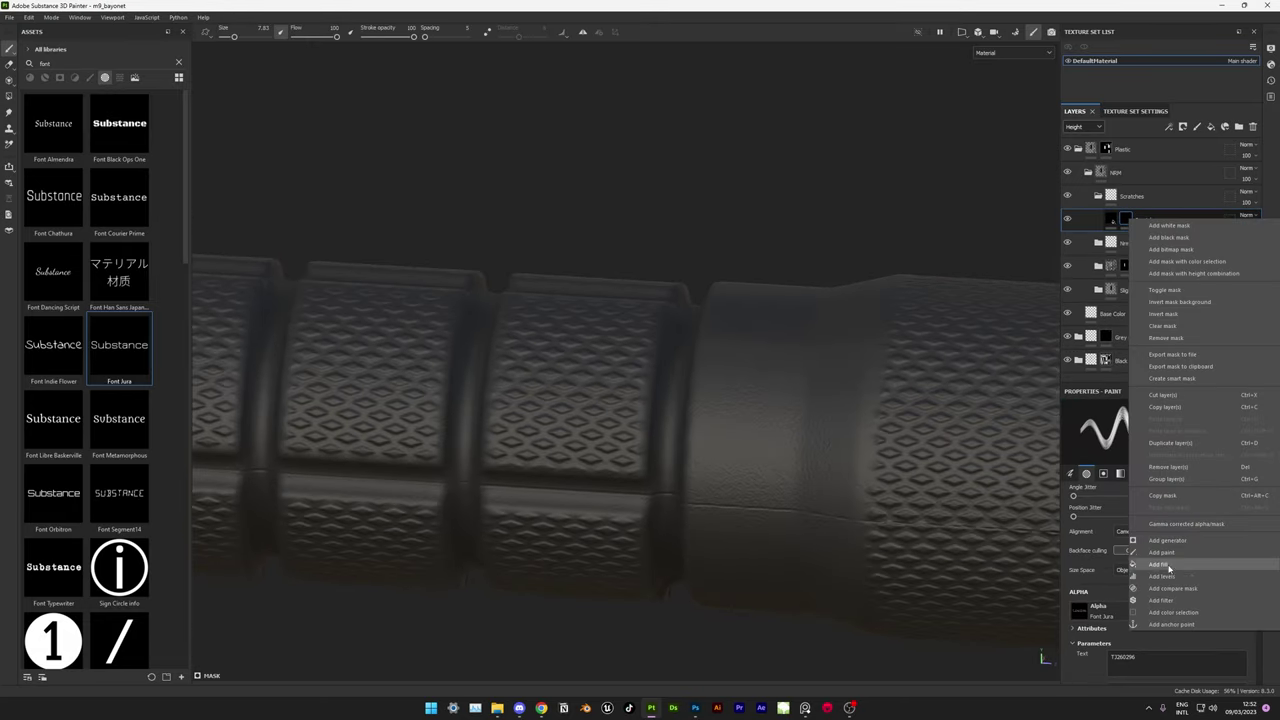
{"action": "left_click", "coordinate": [1160, 440]}
{"action": "double_click", "coordinate": [60, 63]}
{"action": "type", "text": "scratch"}
{"action": "scroll", "coordinate": [90, 350], "scroll_direction": "down", "scroll_amount": 1}
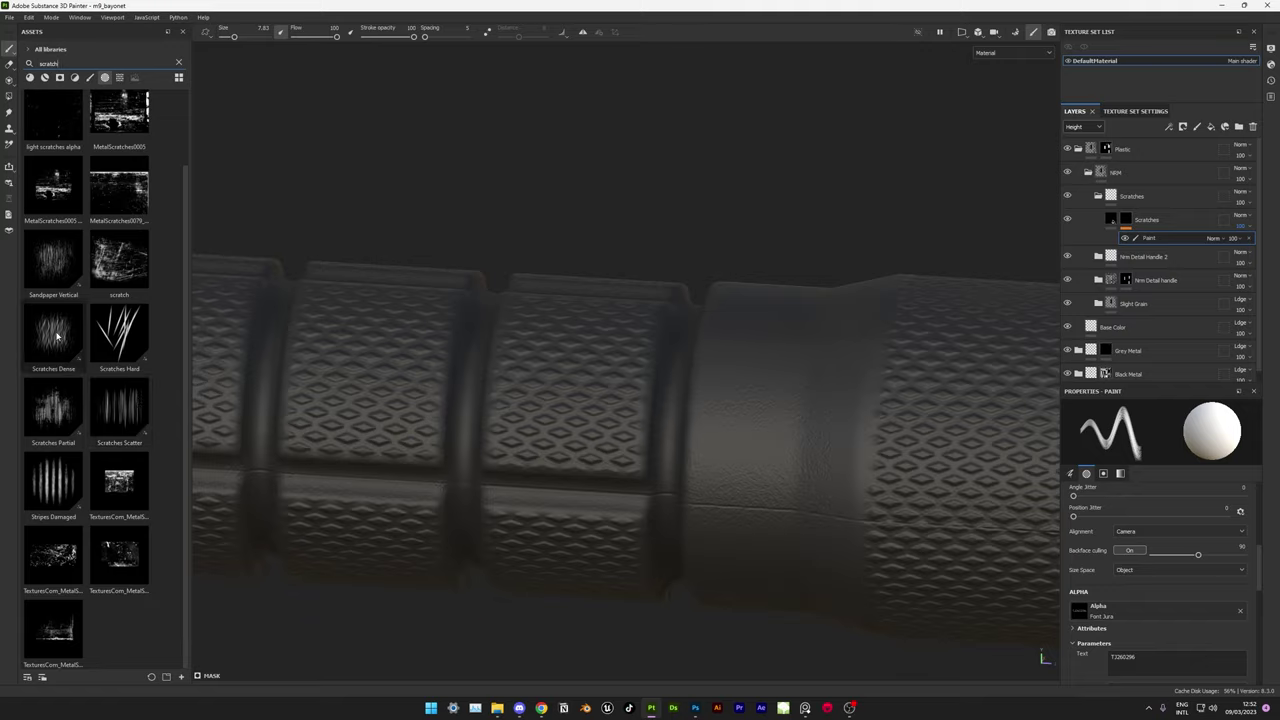
{"action": "mouse_move", "coordinate": [545, 560]}
{"action": "left_mouse_down", "text": "alt"}
{"action": "mouse_move", "coordinate": [700, 486]}
{"action": "mouse_move", "coordinate": [565, 385]}
{"action": "left_mouse_up", "text": "alt"}
- Add a Metal Edge Wear generator to the Scratches mask: wear level 0.17, grunge amount 0.86
{"action": "right_click", "coordinate": [1127, 219]}
{"action": "left_click", "coordinate": [1160, 600]}
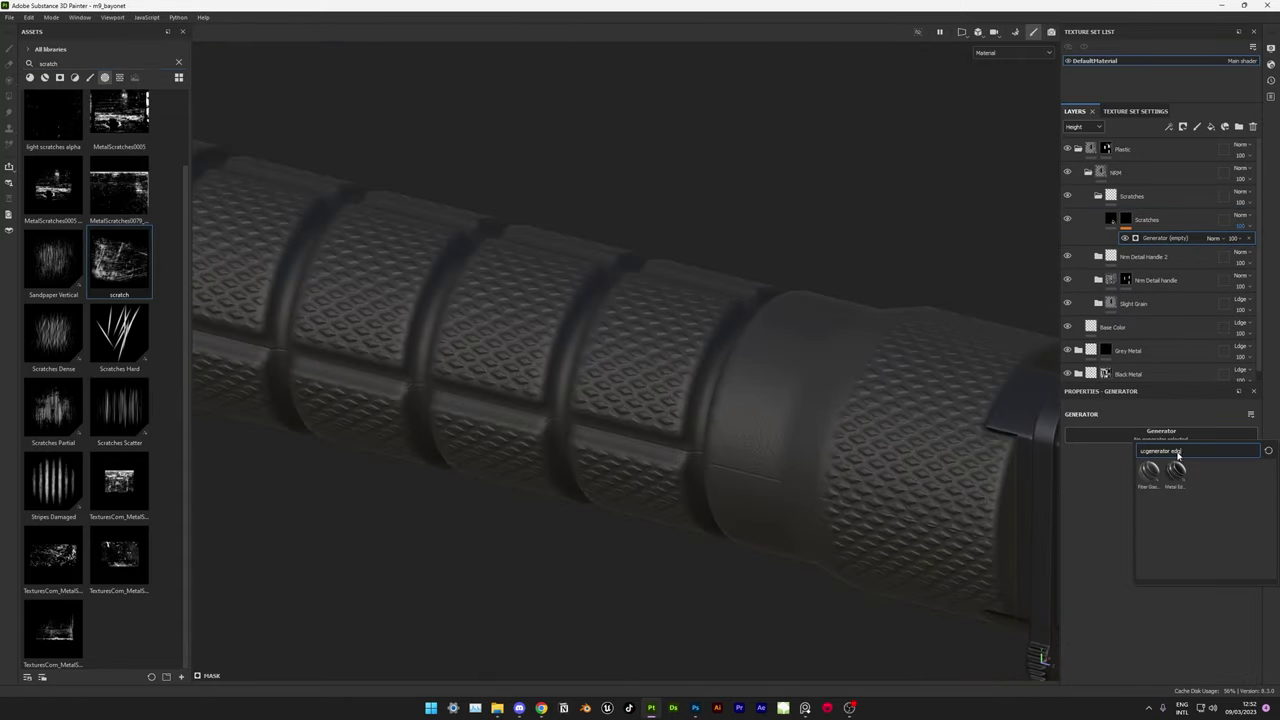
{"action": "left_click", "coordinate": [1176, 468]}
{"action": "scroll", "coordinate": [780, 411], "scroll_direction": "up", "scroll_amount": 2}
{"action": "scroll", "coordinate": [843, 457], "scroll_direction": "up", "scroll_amount": 2}
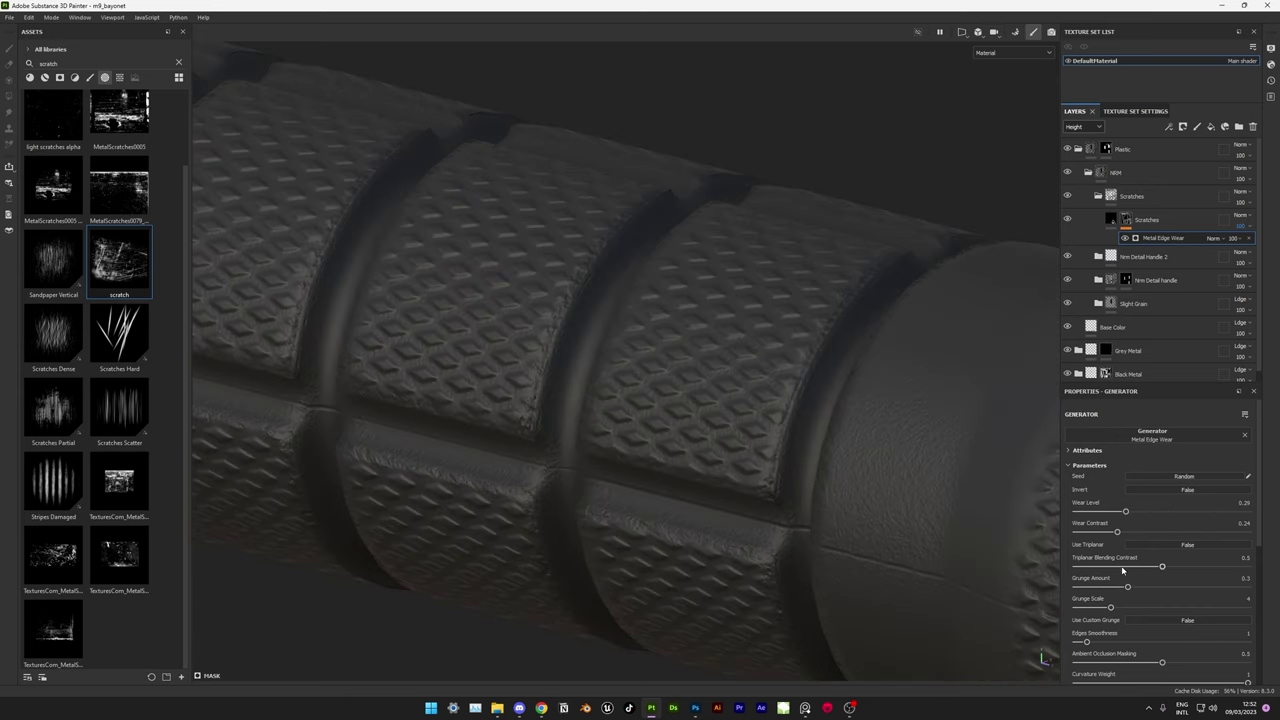
{"action": "left_click_drag", "start_coordinate": [1127, 587], "coordinate": [1223, 587]}
{"action": "left_click_drag", "start_coordinate": [1125, 511], "coordinate": [1105, 511]}
{"action": "left_click_drag", "start_coordinate": [640, 420], "coordinate": [688, 393], "text": "alt"}
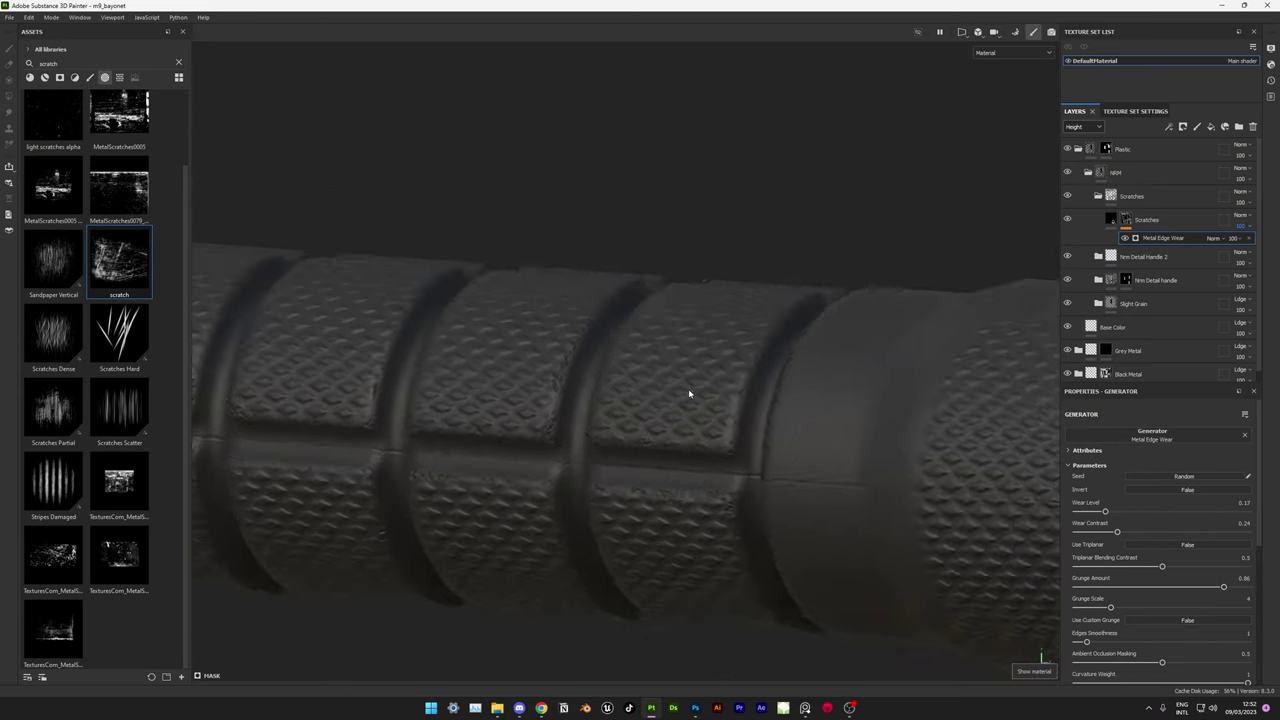
{"action": "scroll", "coordinate": [506, 494], "scroll_direction": "down", "scroll_amount": 3}
{"action": "mouse_move", "coordinate": [903, 457]}
{"action": "left_mouse_down", "text": "alt"}
{"action": "mouse_move", "coordinate": [546, 393]}
{"action": "mouse_move", "coordinate": [641, 488]}
{"action": "left_mouse_up", "text": "alt"}
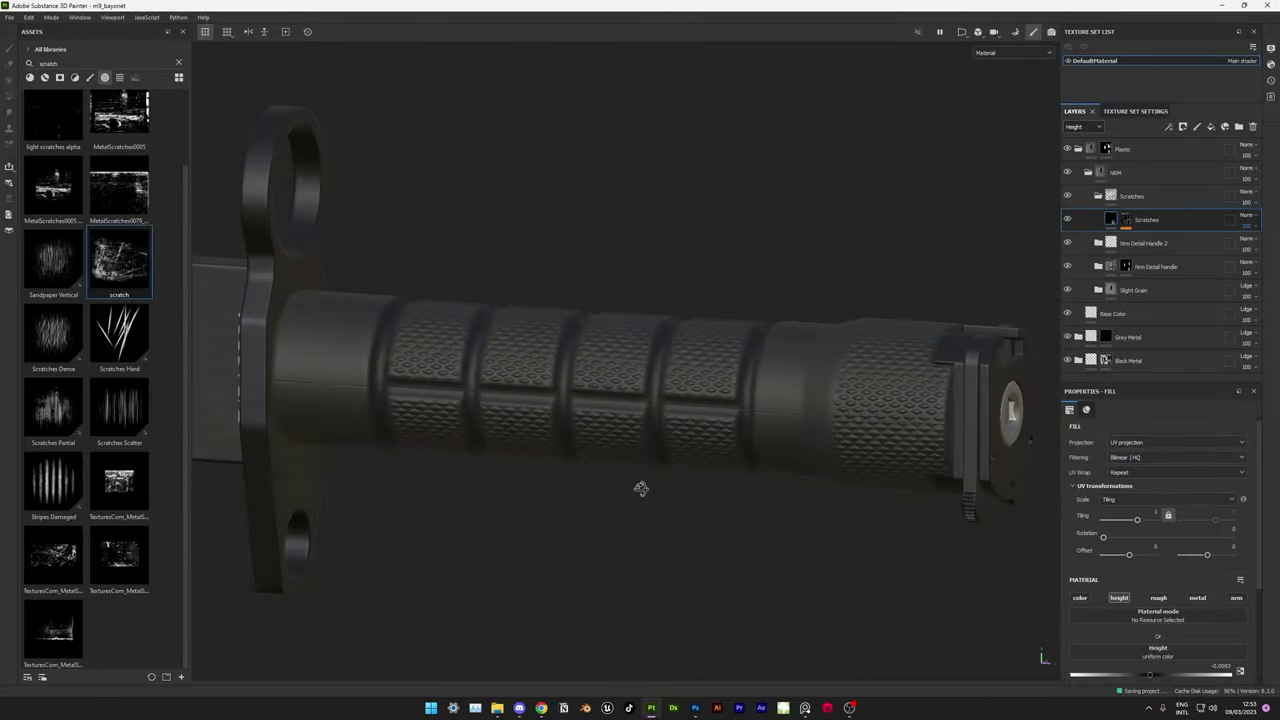
- Create a Color var folder holding a roughness-enabled fill layer named Var 1
{"action": "scroll", "coordinate": [686, 509], "scroll_direction": "up", "scroll_amount": 3}
{"action": "left_click", "coordinate": [1239, 126]}
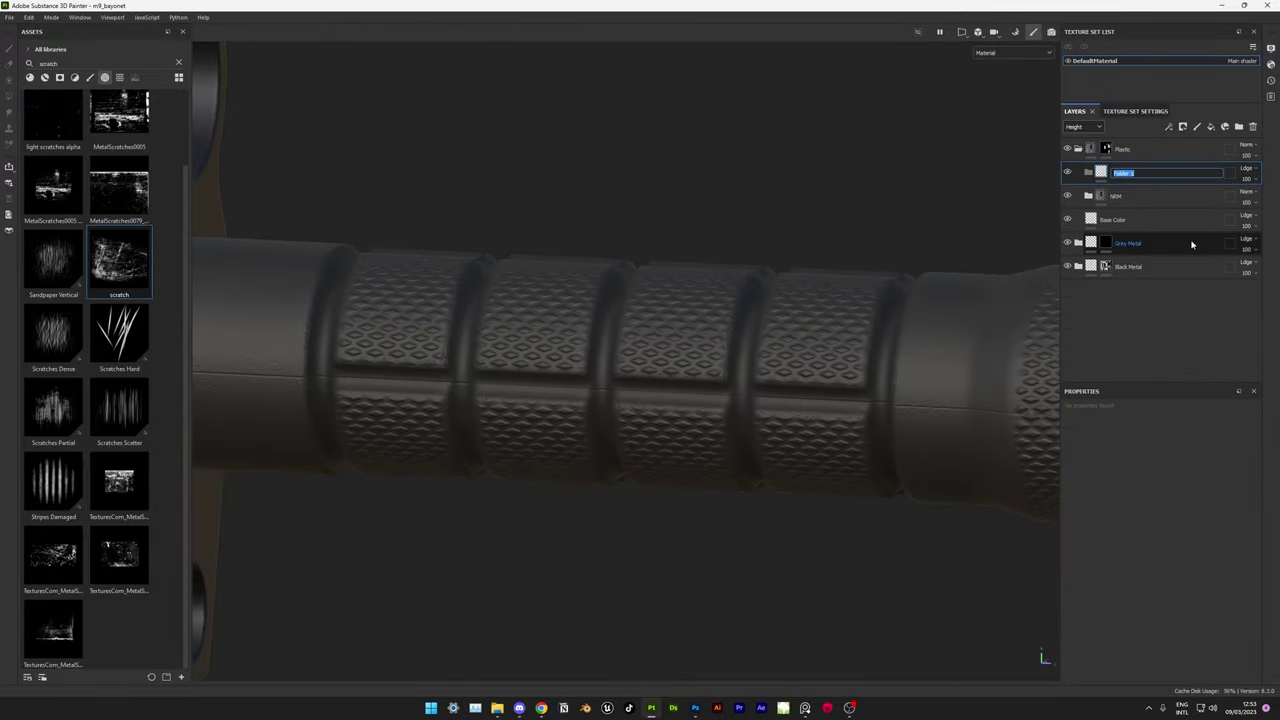
{"action": "left_click", "coordinate": [1211, 126]}
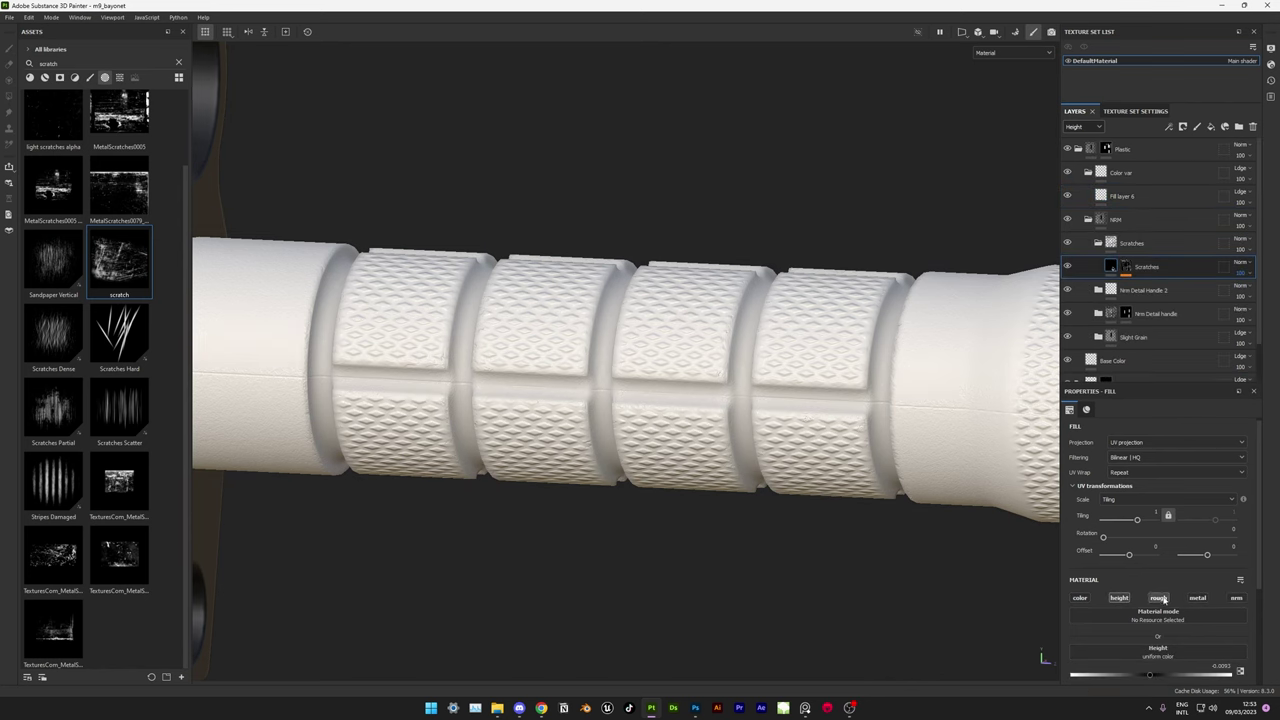
{"action": "left_click", "coordinate": [1158, 598]}
{"action": "scroll", "coordinate": [1162, 630], "scroll_direction": "down", "scroll_amount": 1}
{"action": "left_click_drag", "start_coordinate": [1040, 620], "coordinate": [949, 523], "text": "alt"}
{"action": "left_click", "coordinate": [1088, 218]}
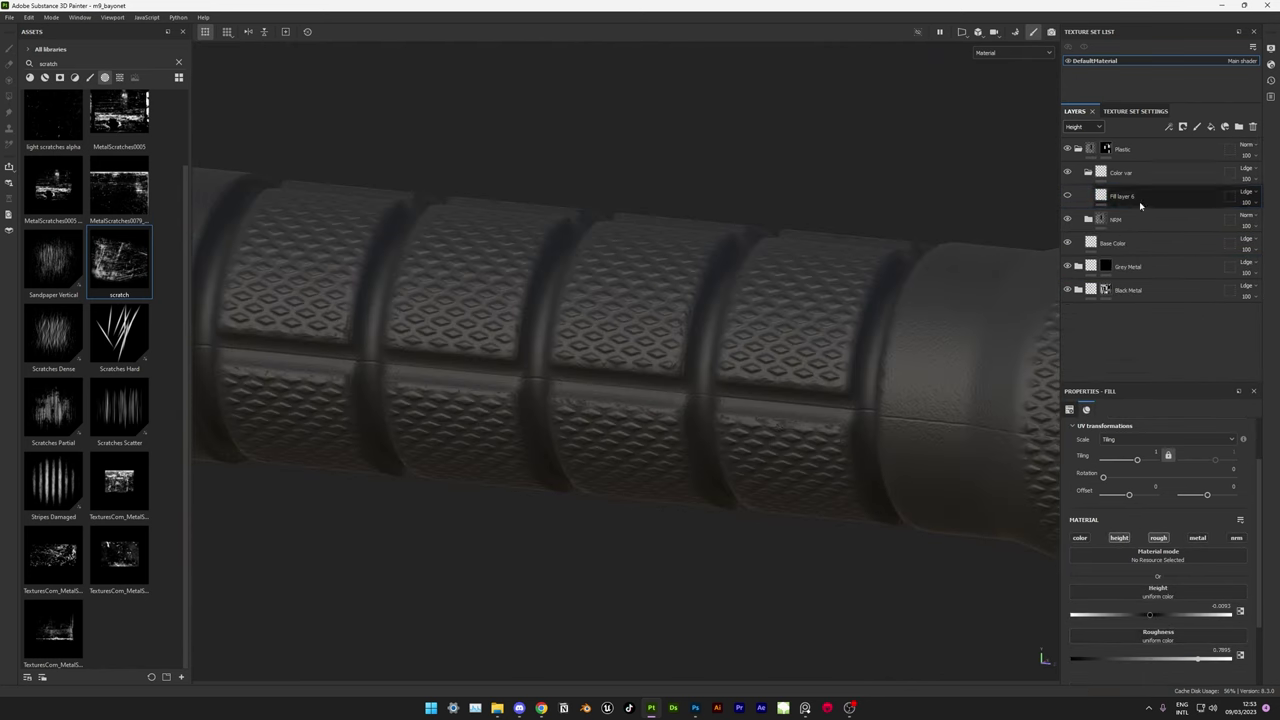
{"action": "type", "text": "Var1"}
{"action": "key", "text": "Return"}
- Mask Var 1 with a fill effect using the Grunge Dusty Powder Mass texture
{"action": "right_click", "coordinate": [1120, 196]}
{"action": "left_click", "coordinate": [1150, 250]}
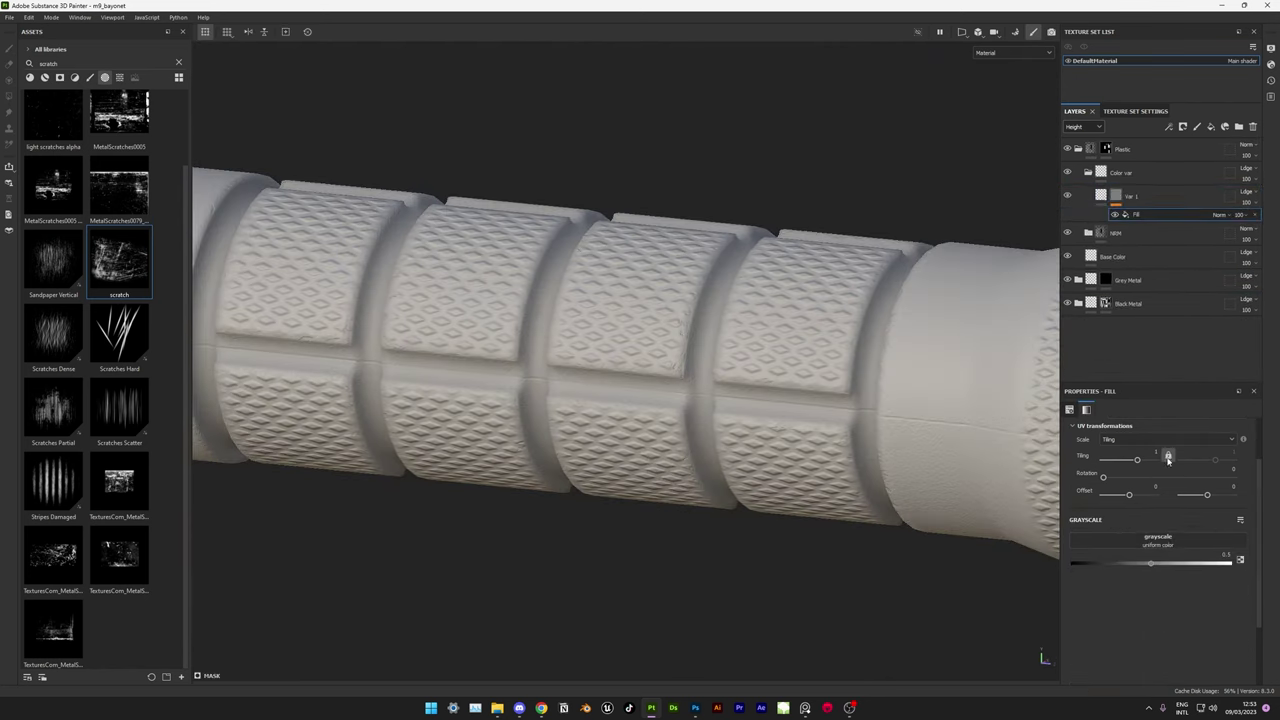
{"action": "left_click", "coordinate": [1145, 540]}
{"action": "left_click", "coordinate": [1150, 590]}
{"action": "left_click_drag", "start_coordinate": [700, 400], "coordinate": [600, 380], "text": "alt"}
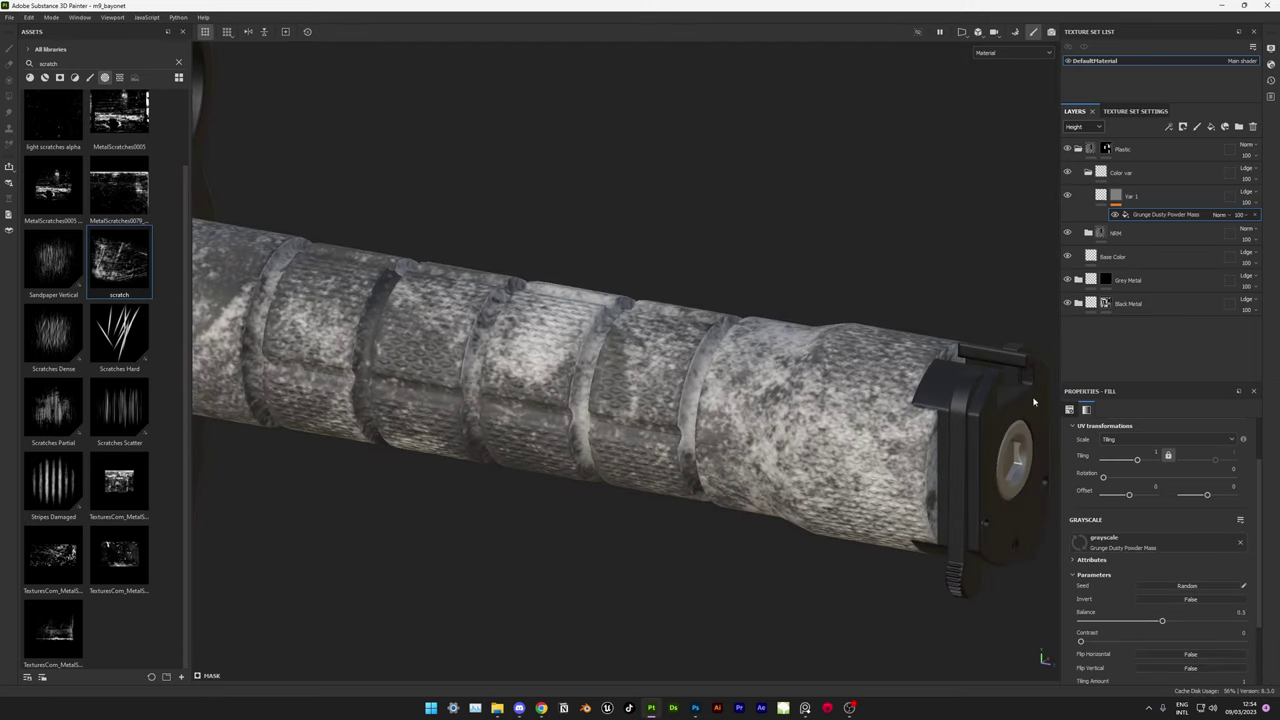
{"action": "left_click_drag", "start_coordinate": [1137, 459], "coordinate": [1139, 459]}
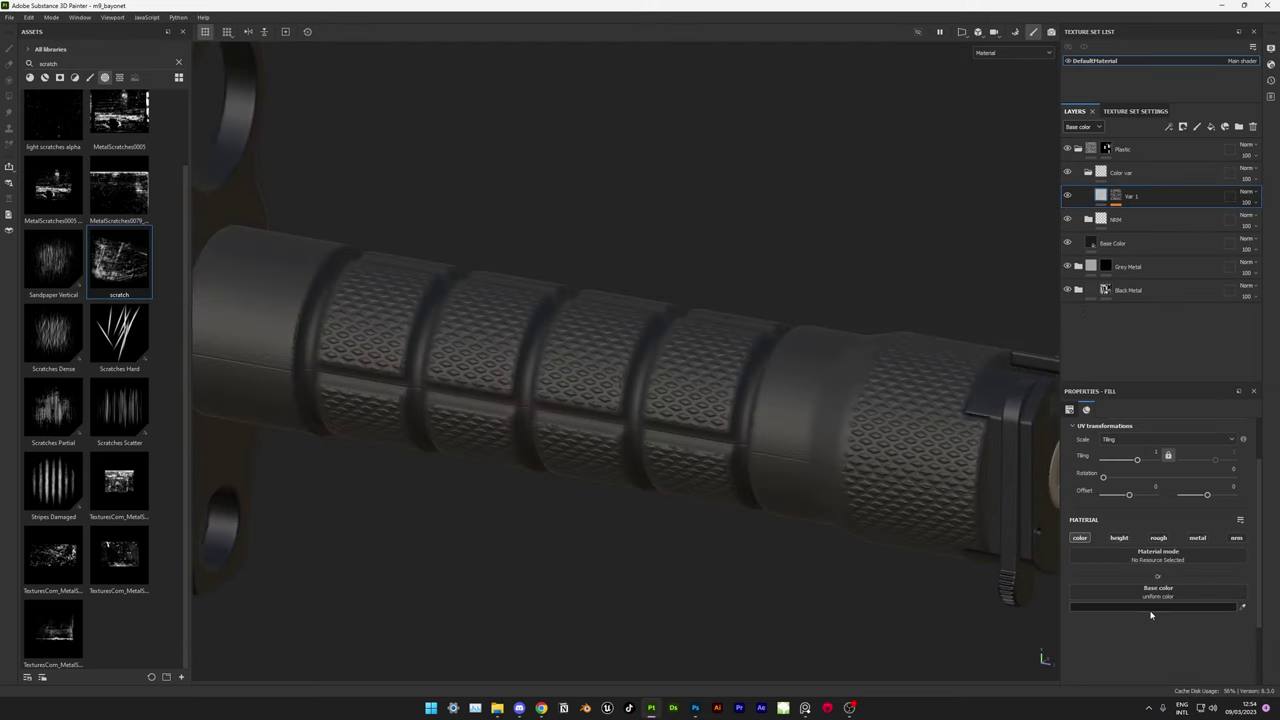
- Give Var 1 a dark base colour and roughness around 0.54
{"action": "left_click", "coordinate": [1152, 606]}
{"action": "left_click_drag", "start_coordinate": [749, 423], "coordinate": [832, 557], "text": "alt"}
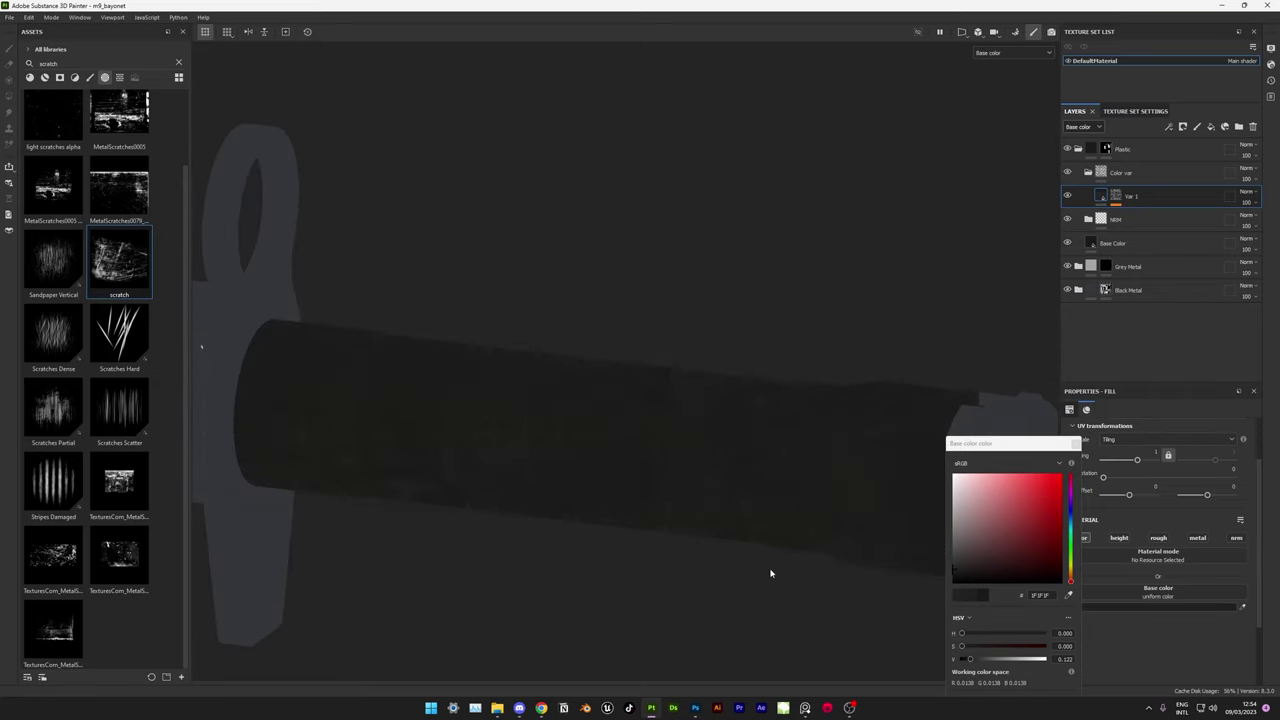
{"action": "left_click_drag", "start_coordinate": [1198, 654], "coordinate": [1176, 656]}
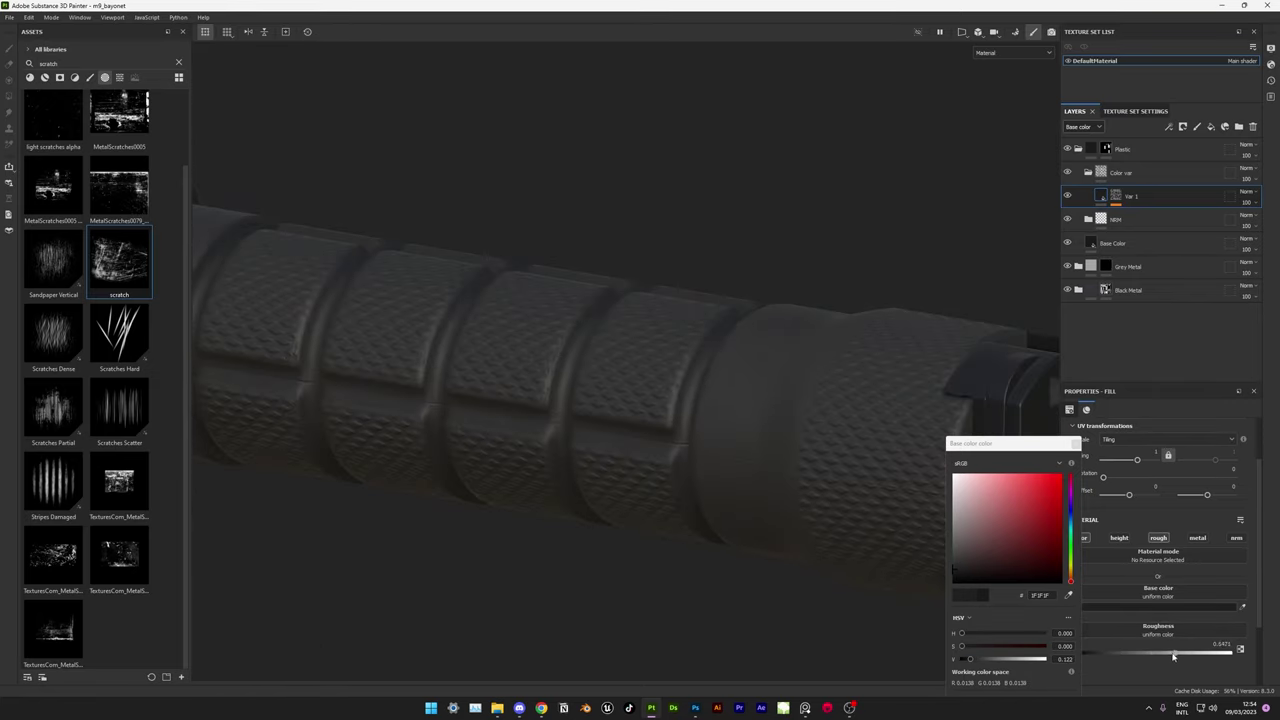
{"action": "left_click_drag", "start_coordinate": [908, 486], "coordinate": [930, 433], "text": "alt"}
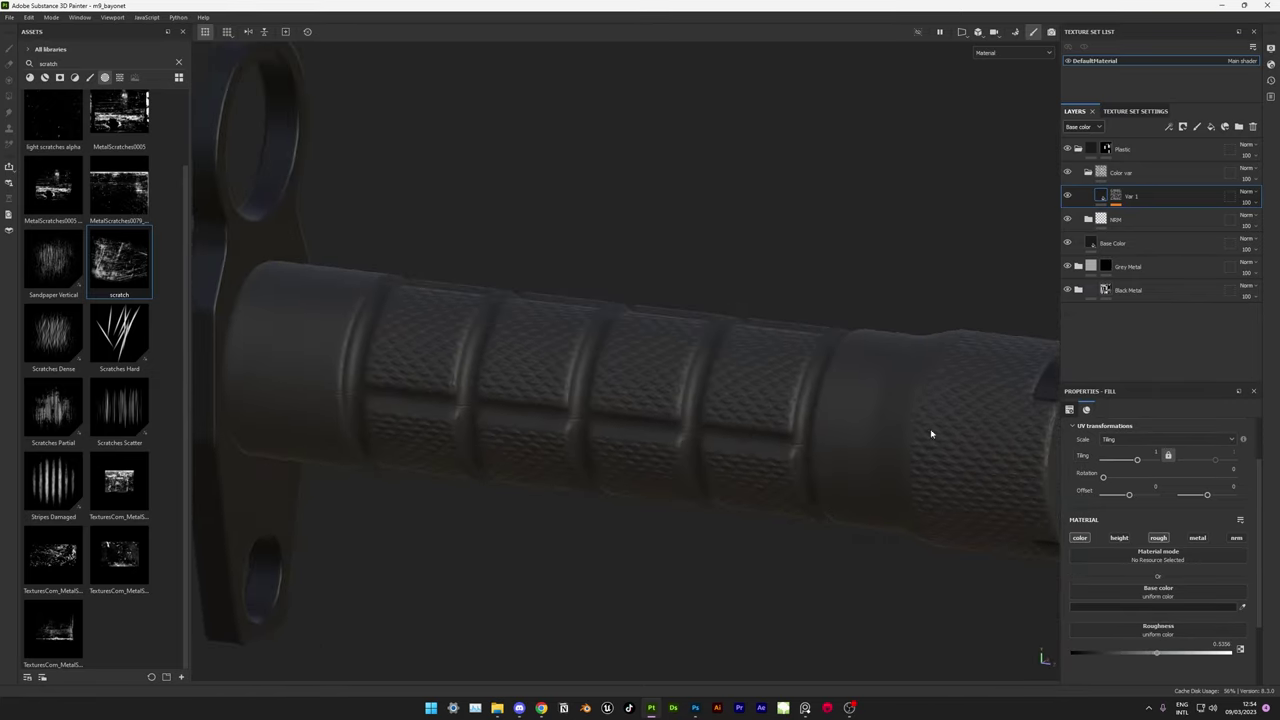
{"action": "left_click", "coordinate": [1222, 128]}
- Add a Curvature generator to the Edges layer's mask and adjust it
{"action": "right_click", "coordinate": [1125, 196]}
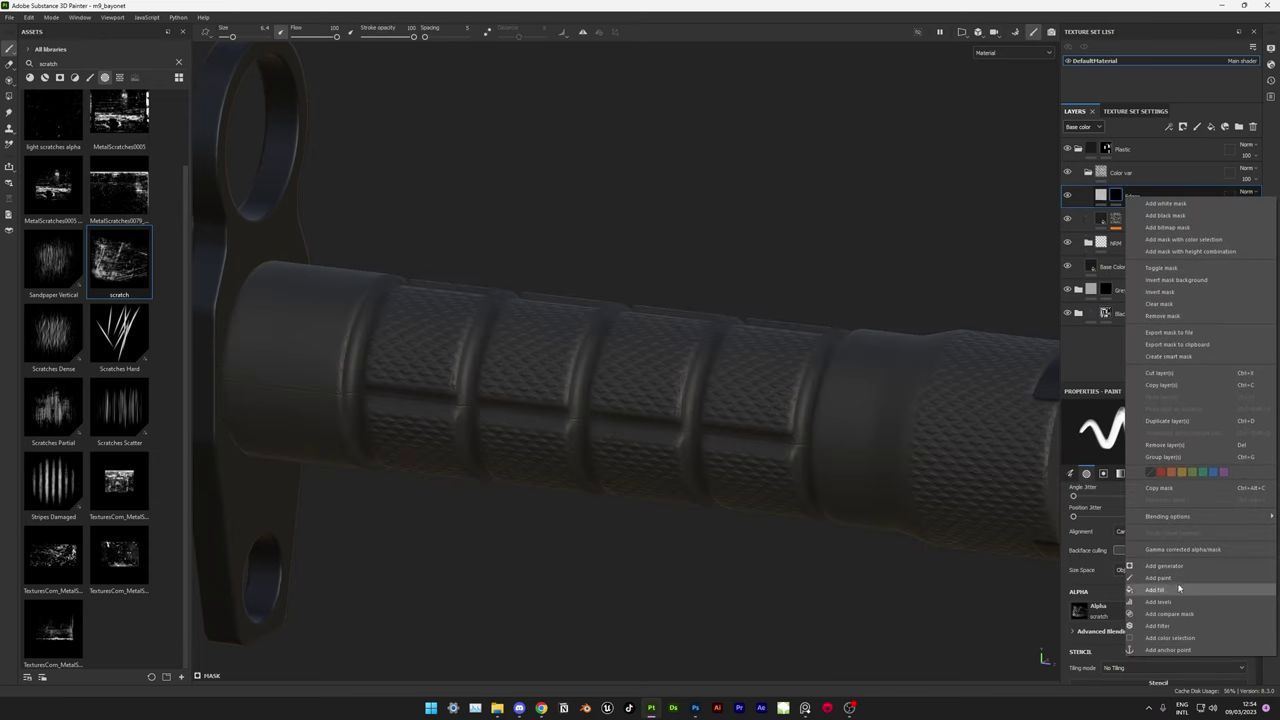
{"action": "left_click", "coordinate": [1200, 446]}
{"action": "type", "text": "edg"}
{"action": "left_click", "coordinate": [1150, 460]}
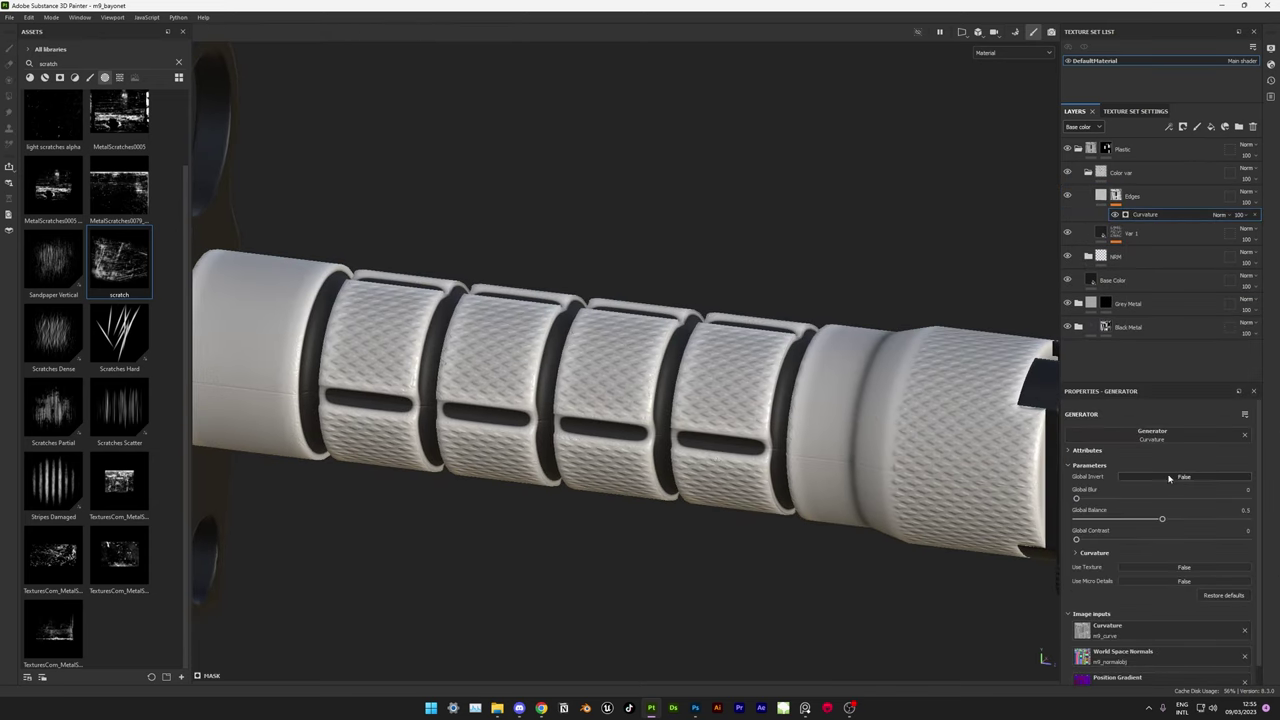
{"action": "left_click_drag", "start_coordinate": [1130, 520], "coordinate": [1109, 520]}
- Set the Edges layer to Overlay blending with a toned-down grey base colour
{"action": "left_click", "coordinate": [1135, 196]}
{"action": "left_click", "coordinate": [1246, 191]}
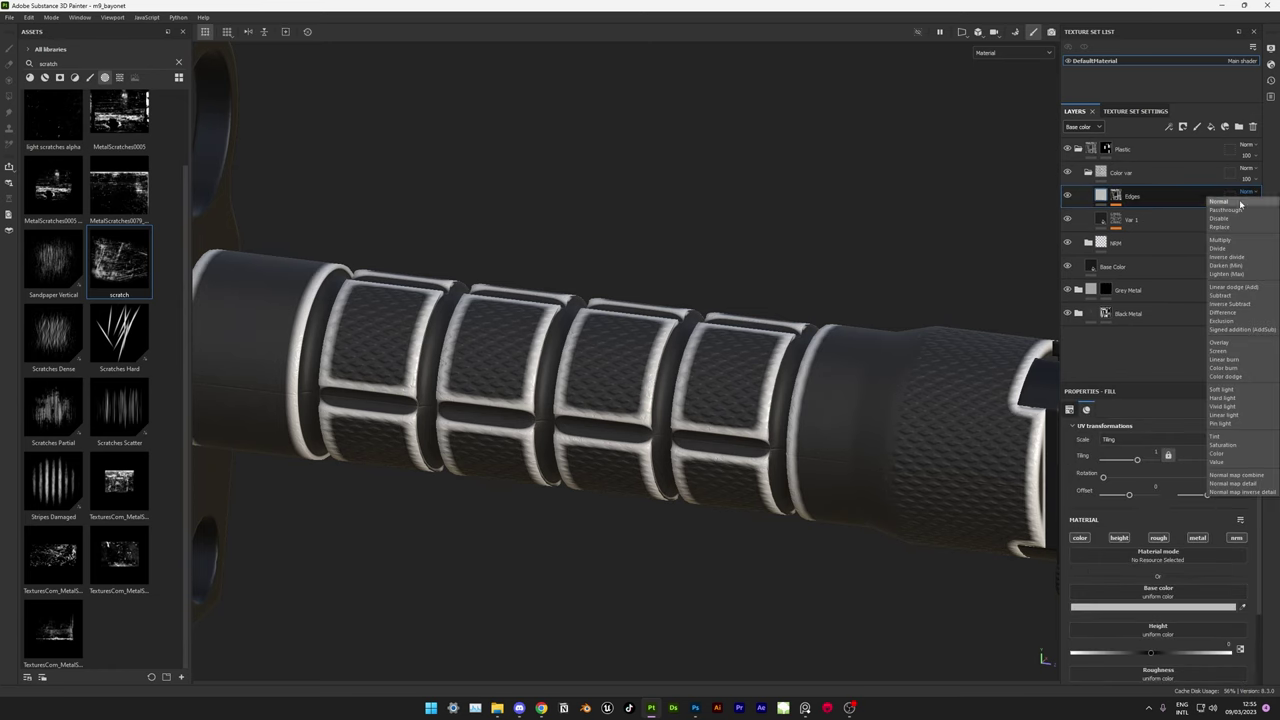
{"action": "left_click", "coordinate": [1226, 345]}
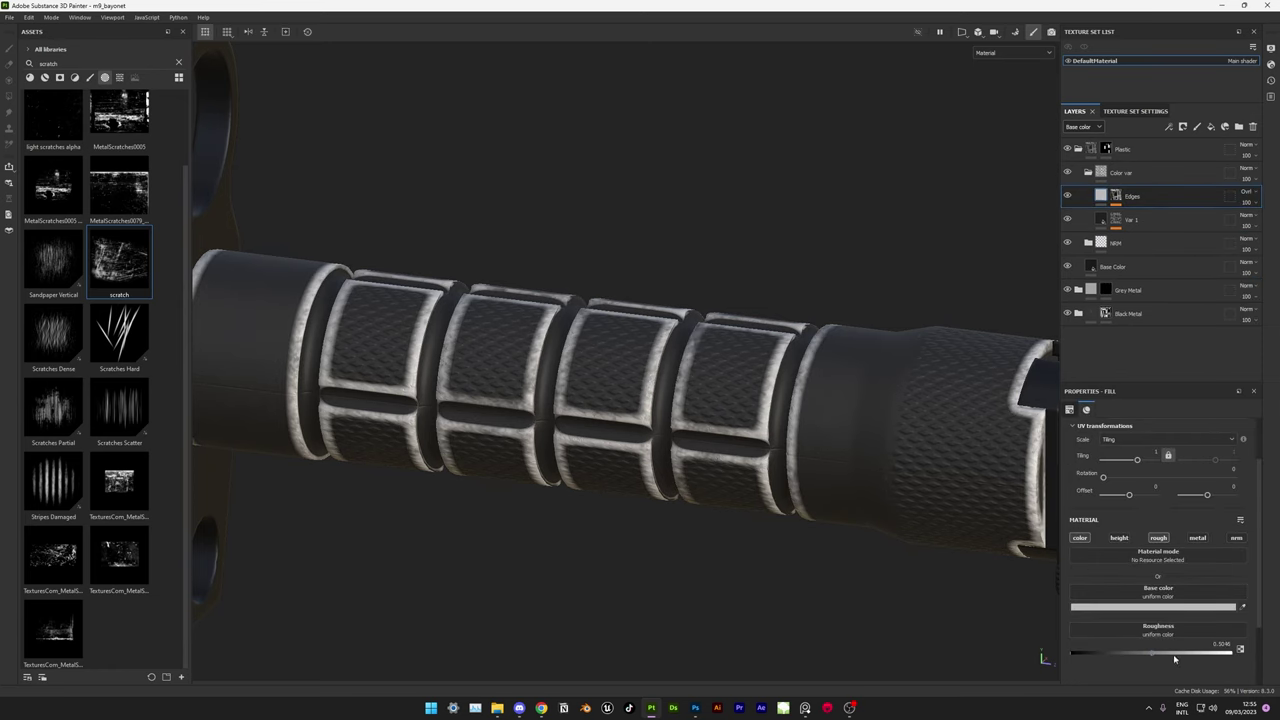
{"action": "left_click", "coordinate": [1233, 607]}
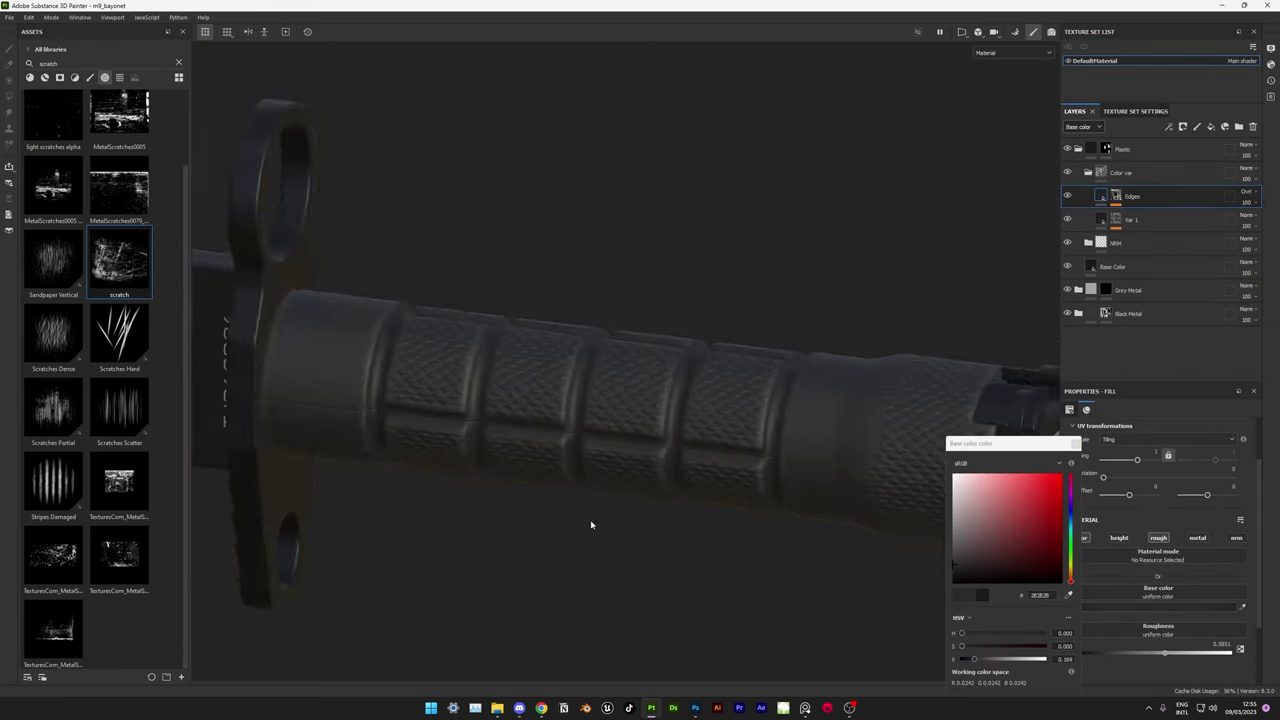
{"action": "mouse_move", "coordinate": [591, 523]}
{"action": "left_mouse_down", "text": "alt"}
{"action": "mouse_move", "coordinate": [704, 467]}
{"action": "mouse_move", "coordinate": [608, 471]}
{"action": "mouse_move", "coordinate": [563, 491]}
{"action": "mouse_move", "coordinate": [637, 409]}
{"action": "mouse_move", "coordinate": [704, 543]}
{"action": "left_mouse_up", "text": "alt"}
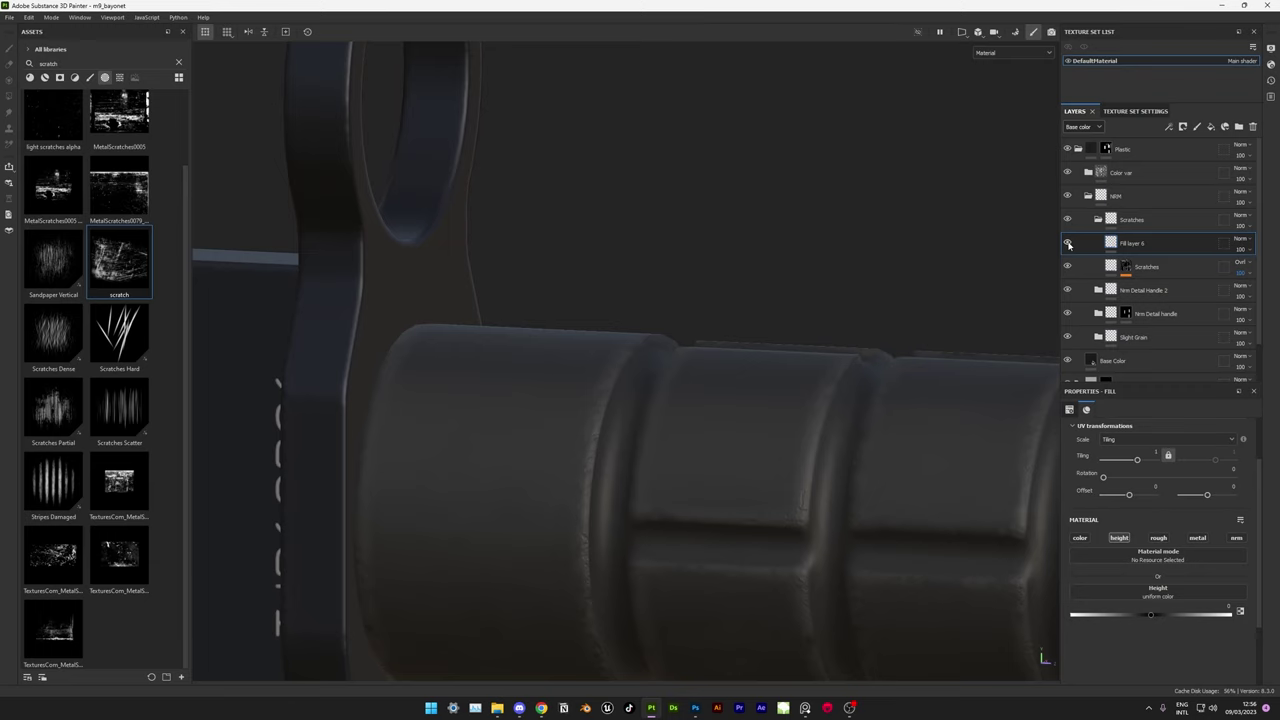
- Paint Smudge Star dents onto Fill layer 6's mask using Linear Dodge blending
{"action": "left_click", "coordinate": [1240, 240]}
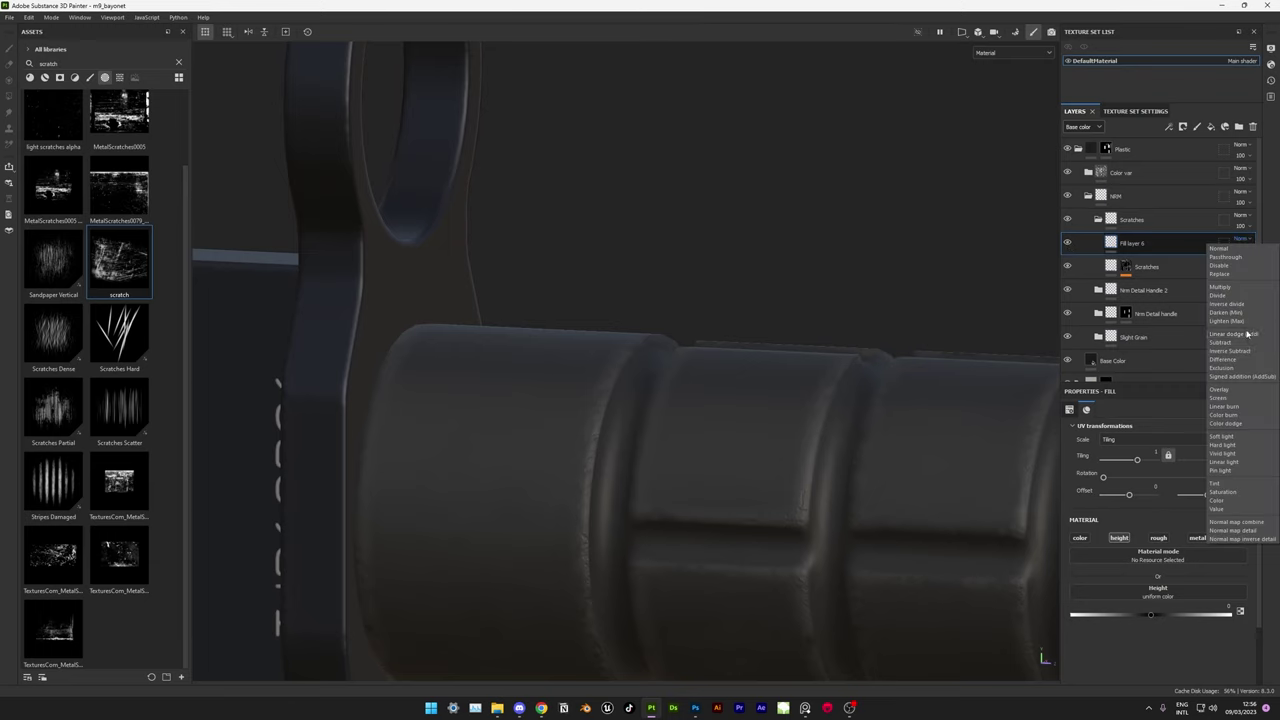
{"action": "left_click", "coordinate": [1245, 330]}
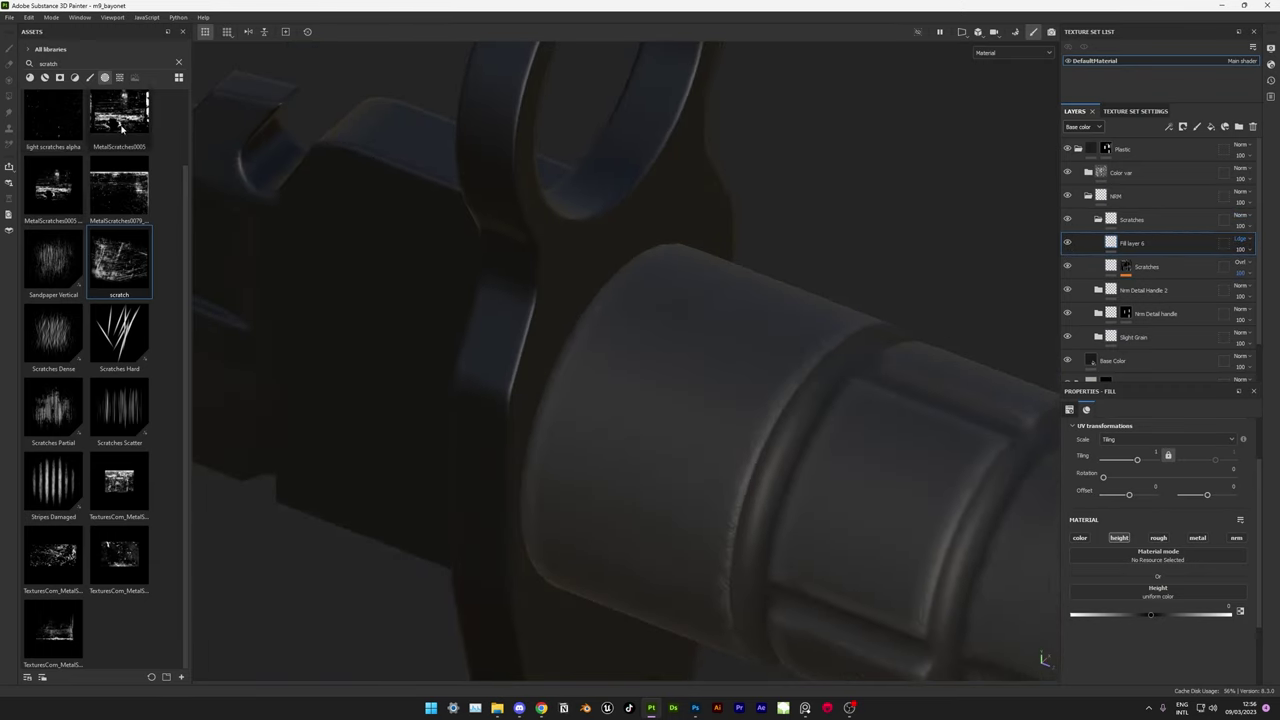
{"action": "type", "text": "smudge"}
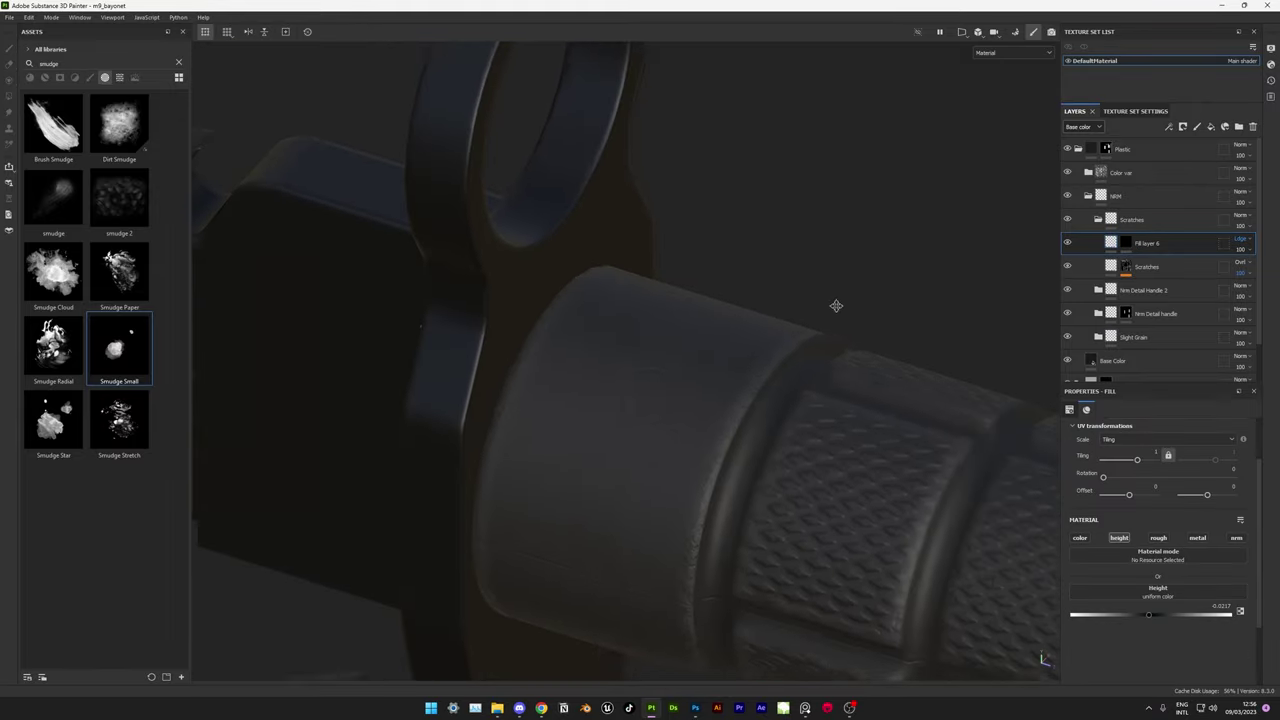
{"action": "mouse_move", "coordinate": [836, 305]}
{"action": "left_mouse_down", "text": "alt"}
{"action": "mouse_move", "coordinate": [617, 340]}
{"action": "mouse_move", "coordinate": [694, 394]}
{"action": "mouse_move", "coordinate": [857, 386]}
{"action": "mouse_move", "coordinate": [830, 407]}
{"action": "mouse_move", "coordinate": [626, 349]}
{"action": "mouse_move", "coordinate": [553, 291]}
{"action": "mouse_move", "coordinate": [720, 511]}
{"action": "mouse_move", "coordinate": [566, 631]}
{"action": "mouse_move", "coordinate": [206, 234]}
{"action": "left_mouse_up", "text": "alt"}
{"action": "key", "text": "1"}
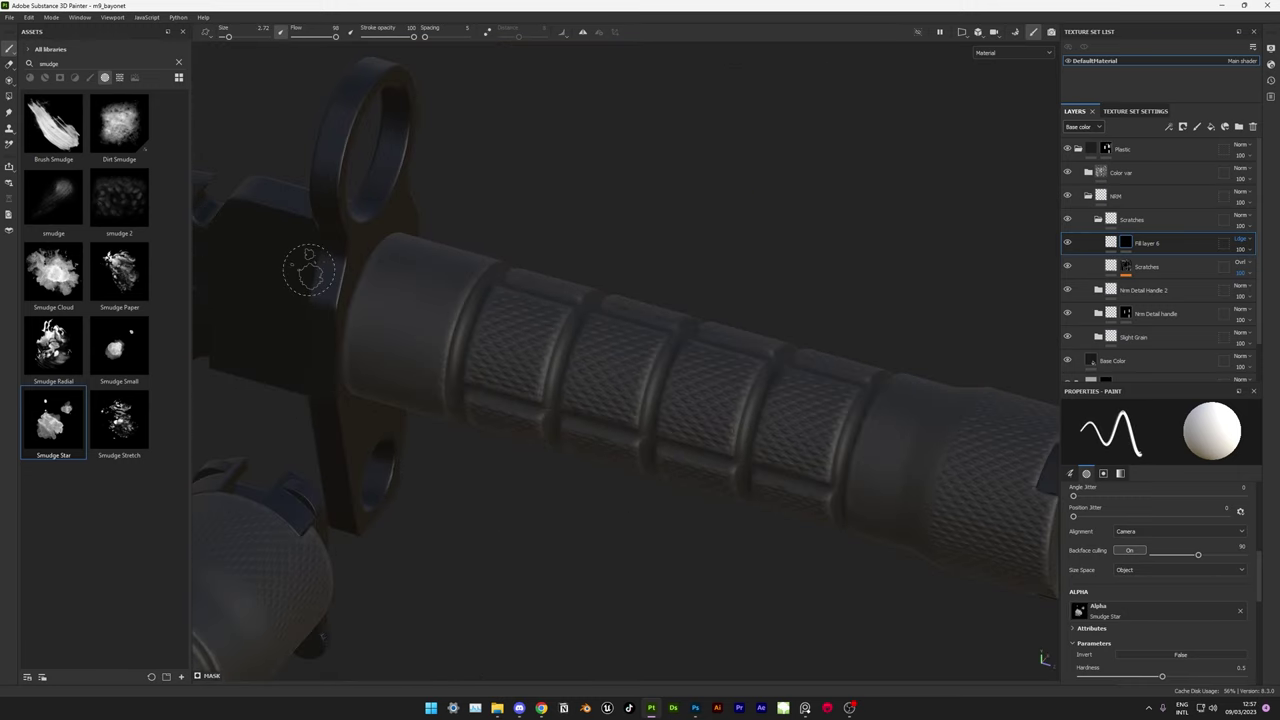
{"action": "scroll", "coordinate": [878, 366], "scroll_direction": "up", "scroll_amount": 3}
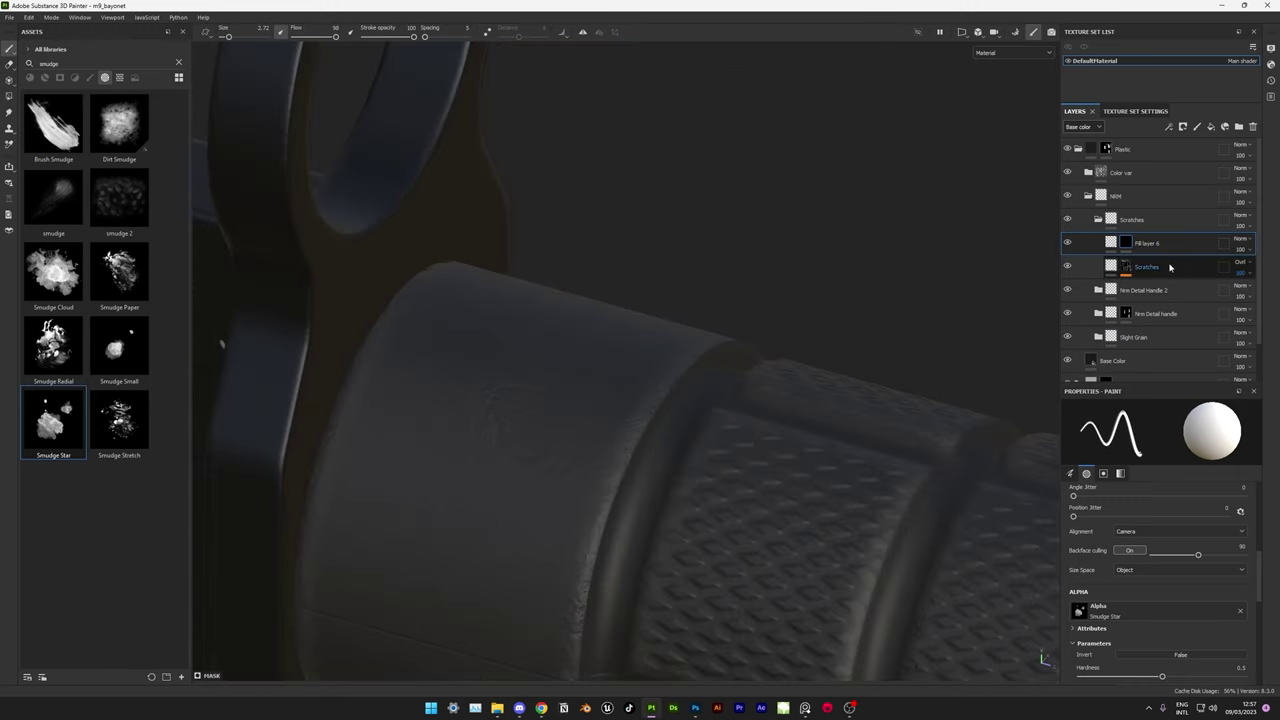
- Return Fill layer 6 to Normal blending with height -0.0279 beneath Scratches
{"action": "left_click", "coordinate": [1243, 273]}
{"action": "left_click_drag", "start_coordinate": [1050, 300], "coordinate": [1000, 365], "text": "alt"}
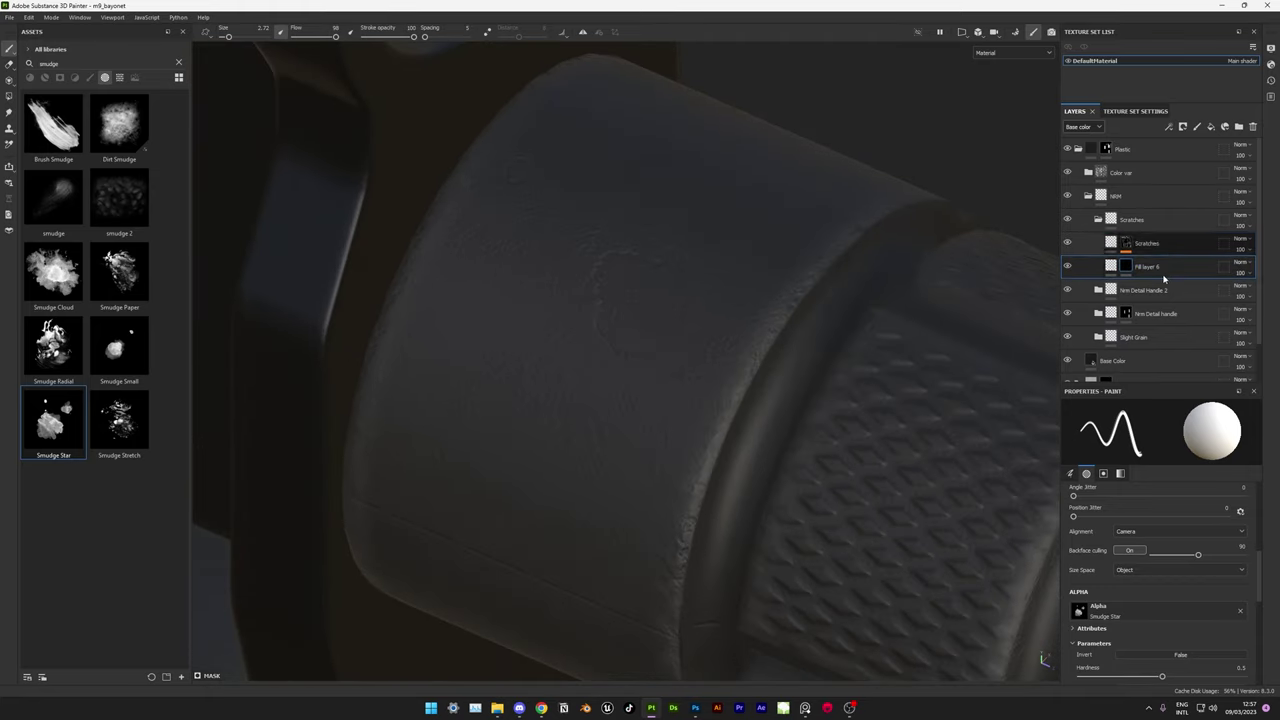
{"action": "left_click", "coordinate": [1150, 222]}
{"action": "middle_click_drag", "start_coordinate": [843, 186], "coordinate": [953, 296], "text": "alt"}
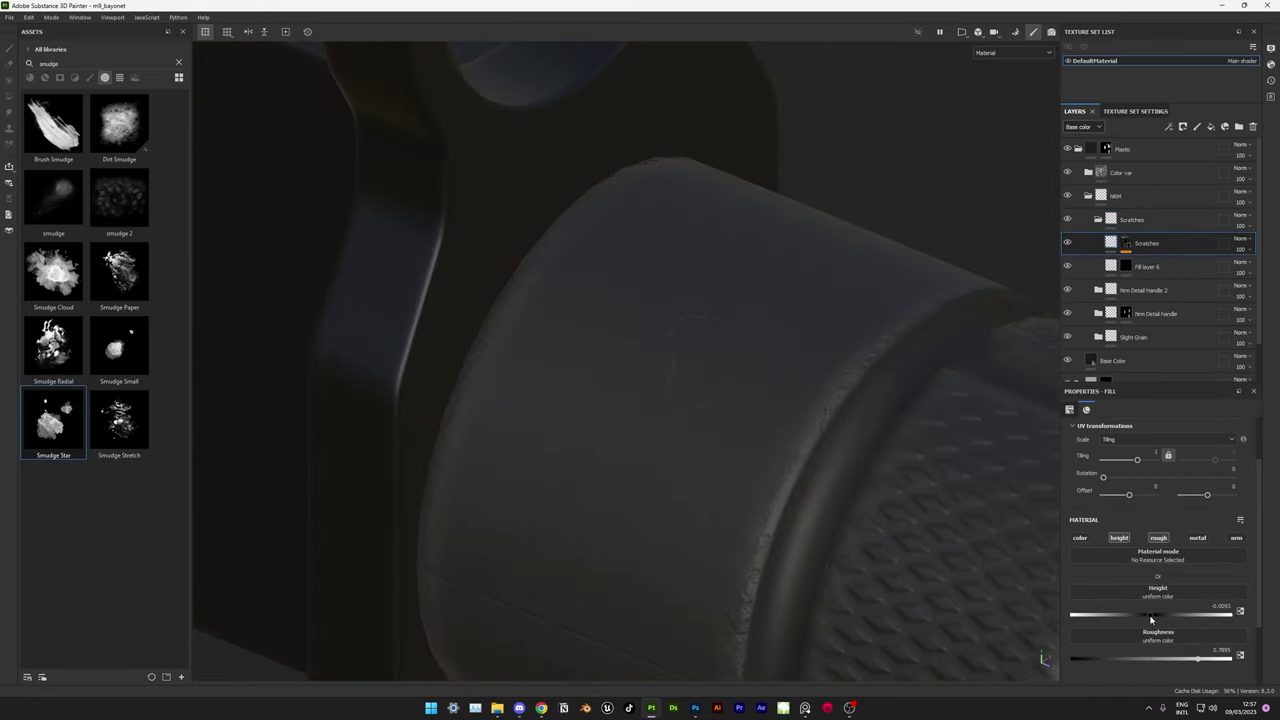
{"action": "key", "text": "ctrl+z"}
{"action": "key", "text": "ctrl+z"}
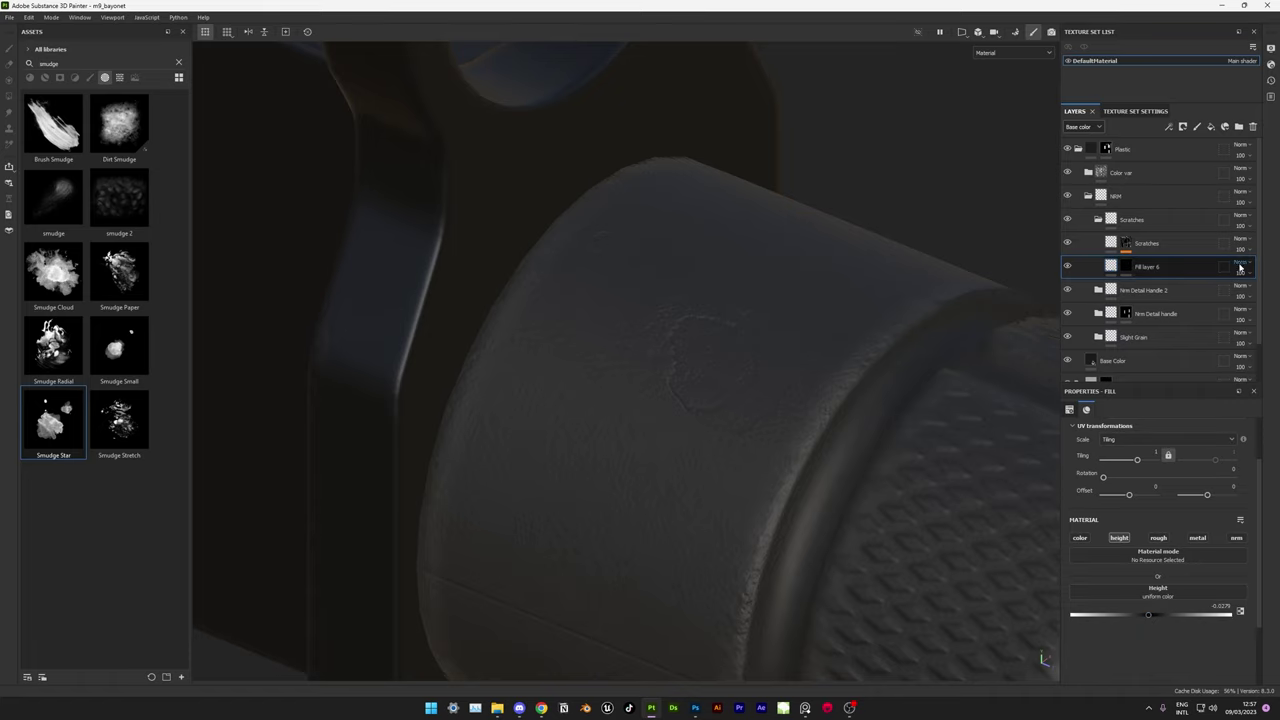
{"action": "scroll", "coordinate": [814, 423], "scroll_direction": "down", "scroll_amount": 5}
{"action": "left_click_drag", "start_coordinate": [814, 423], "coordinate": [766, 363], "text": "alt"}
{"action": "left_click_drag", "start_coordinate": [786, 446], "coordinate": [795, 452], "text": "alt"}
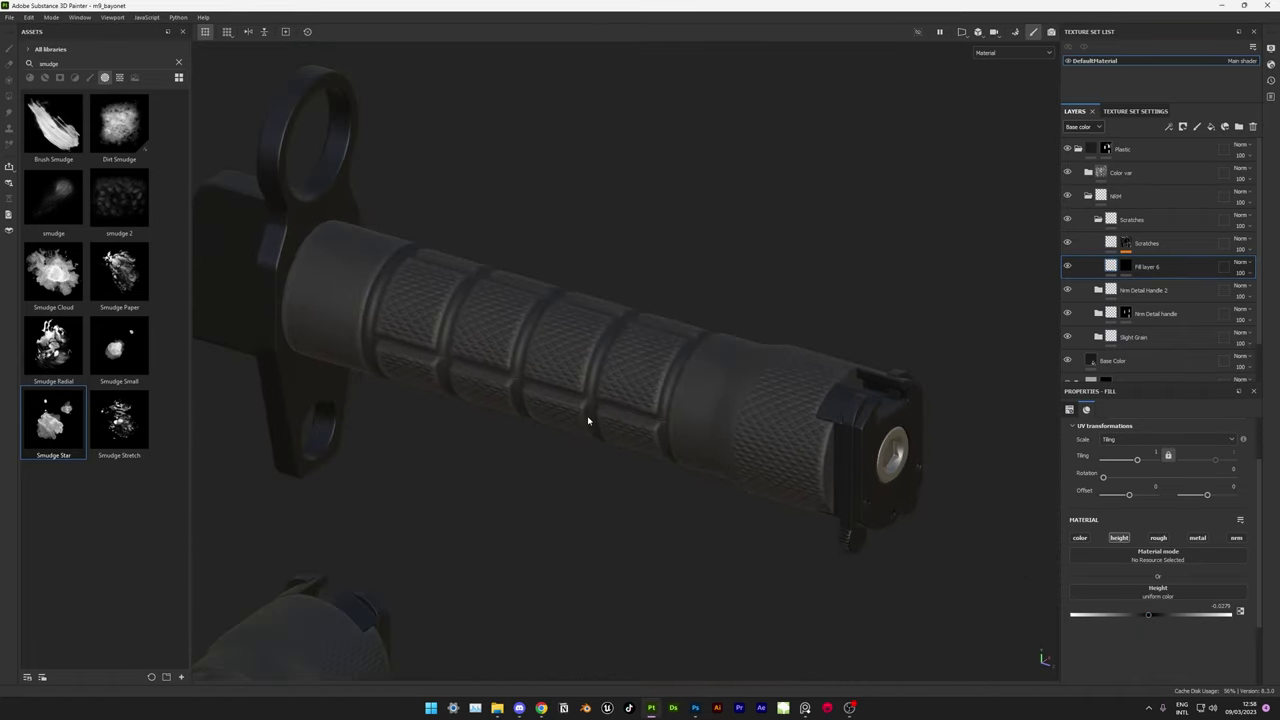
{"action": "key", "text": "ctrl+z"}
{"action": "scroll", "coordinate": [812, 414], "scroll_direction": "up", "scroll_amount": 3}
{"action": "mouse_move", "coordinate": [811, 414]}
{"action": "left_mouse_down", "text": "alt"}
{"action": "mouse_move", "coordinate": [837, 443]}
{"action": "mouse_move", "coordinate": [855, 412]}
{"action": "left_mouse_up", "text": "alt"}
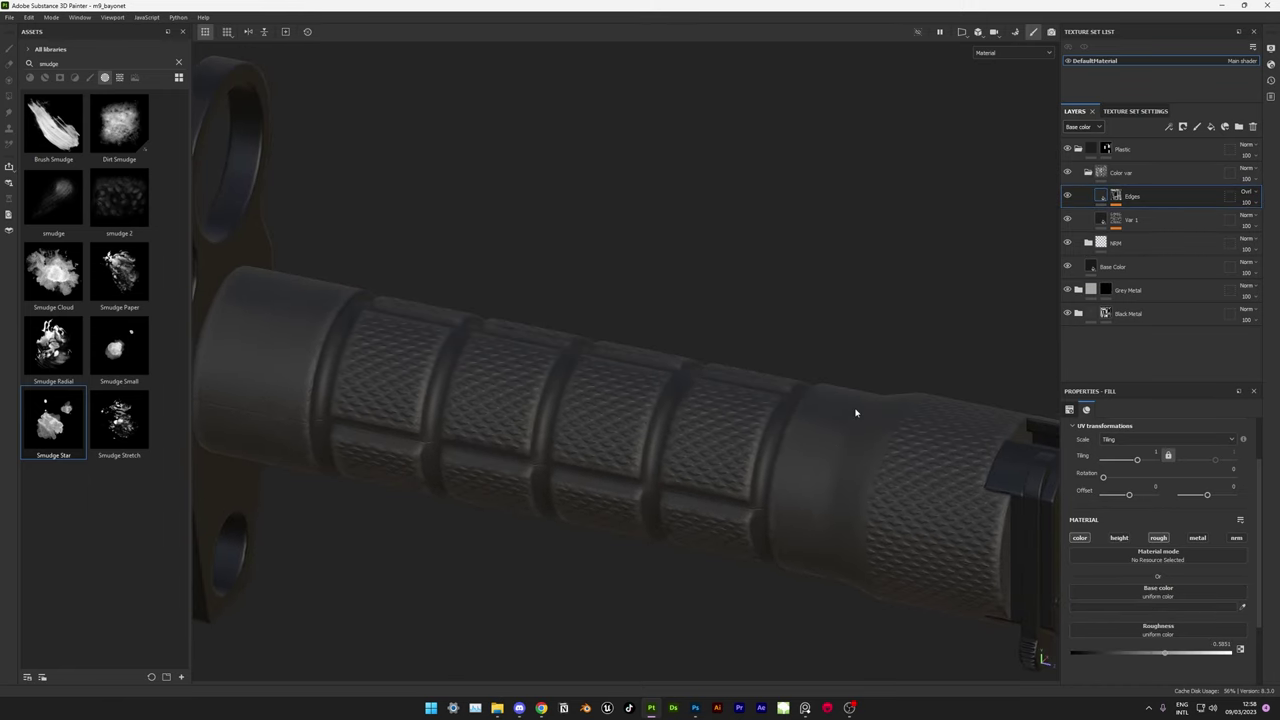
- Add a new fill layer named Var 2 above Edges
{"action": "left_click", "coordinate": [1211, 126]}
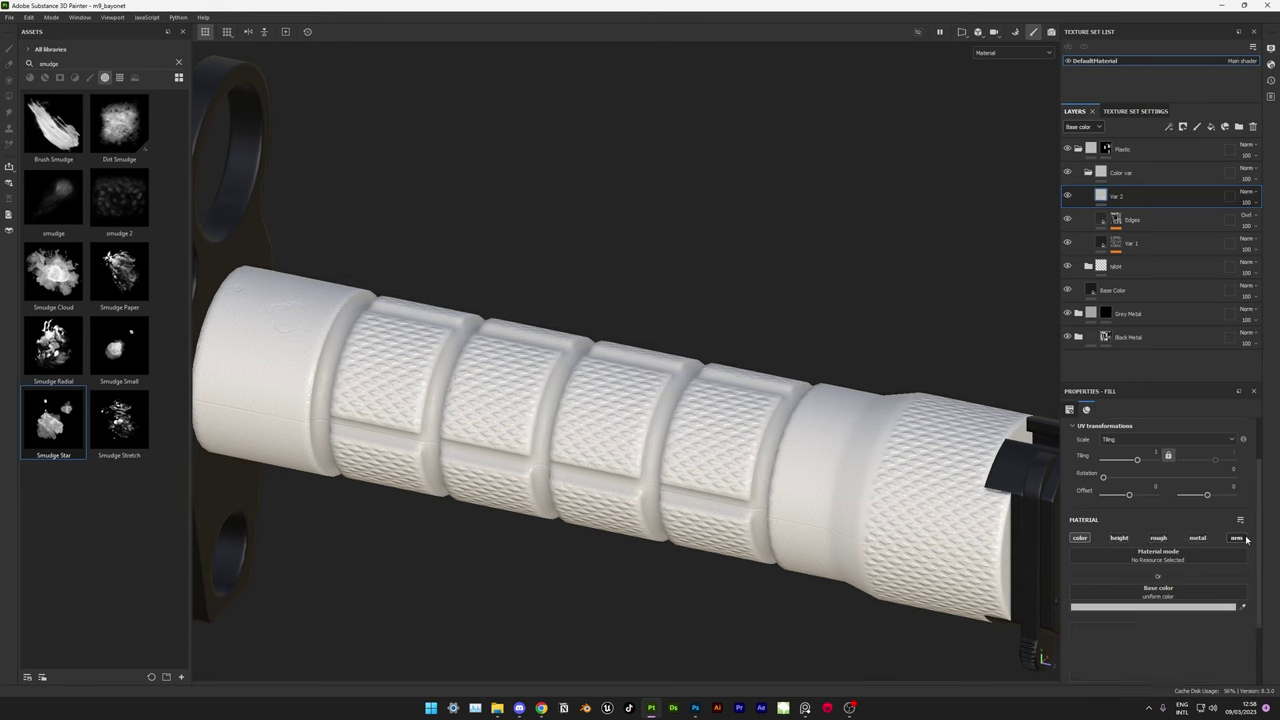
{"action": "left_click_drag", "start_coordinate": [748, 414], "coordinate": [775, 428], "text": "alt"}
{"action": "left_click", "coordinate": [1088, 266]}
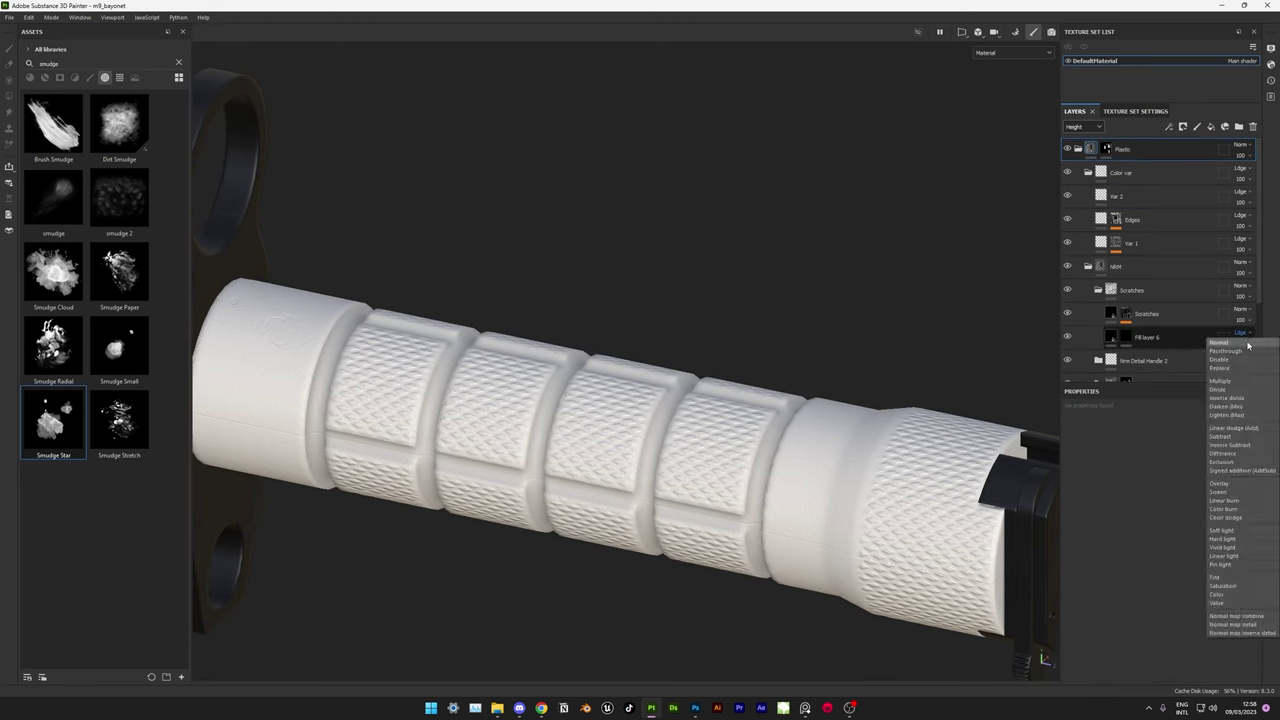
{"action": "left_click", "coordinate": [1116, 196]}
{"action": "left_click", "coordinate": [1084, 126]}
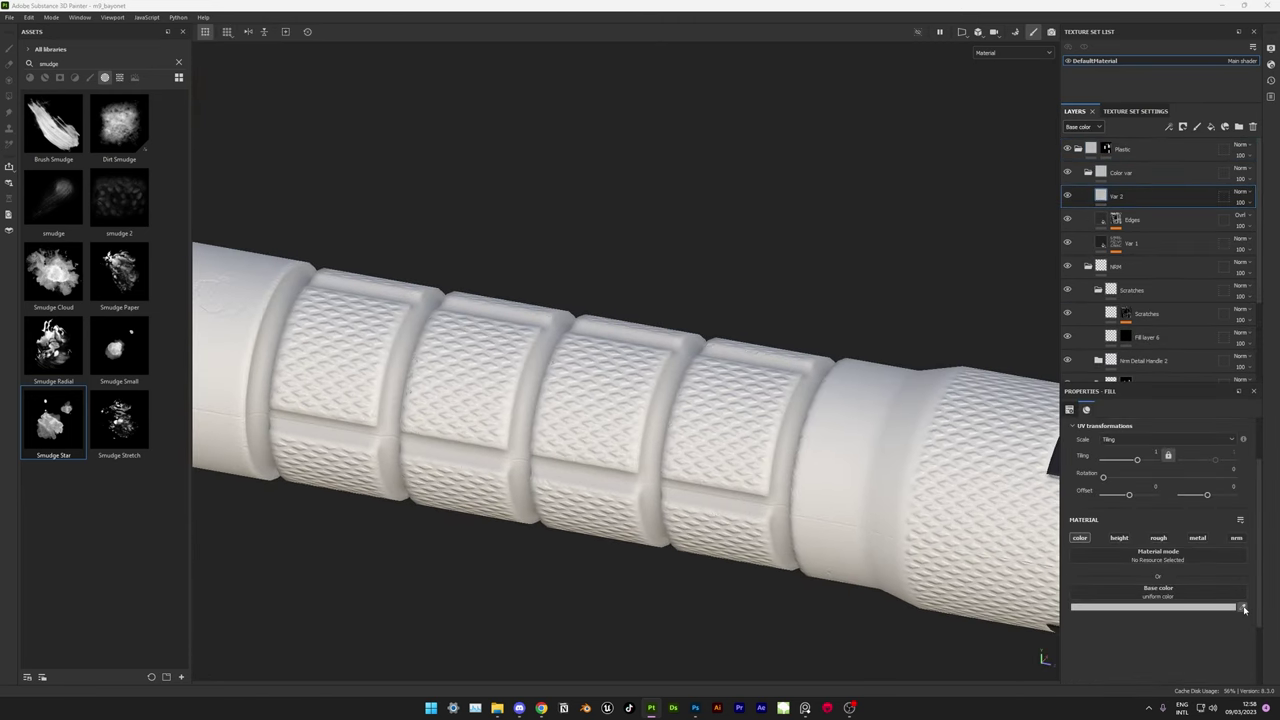
{"action": "left_click_drag", "start_coordinate": [1244, 609], "coordinate": [1147, 610]}
{"action": "left_click", "coordinate": [1147, 610]}
- Give Var 2 a black mask with a fill effect using Clouds 3 noise
{"action": "right_click", "coordinate": [1120, 196]}
{"action": "left_click", "coordinate": [1141, 260]}
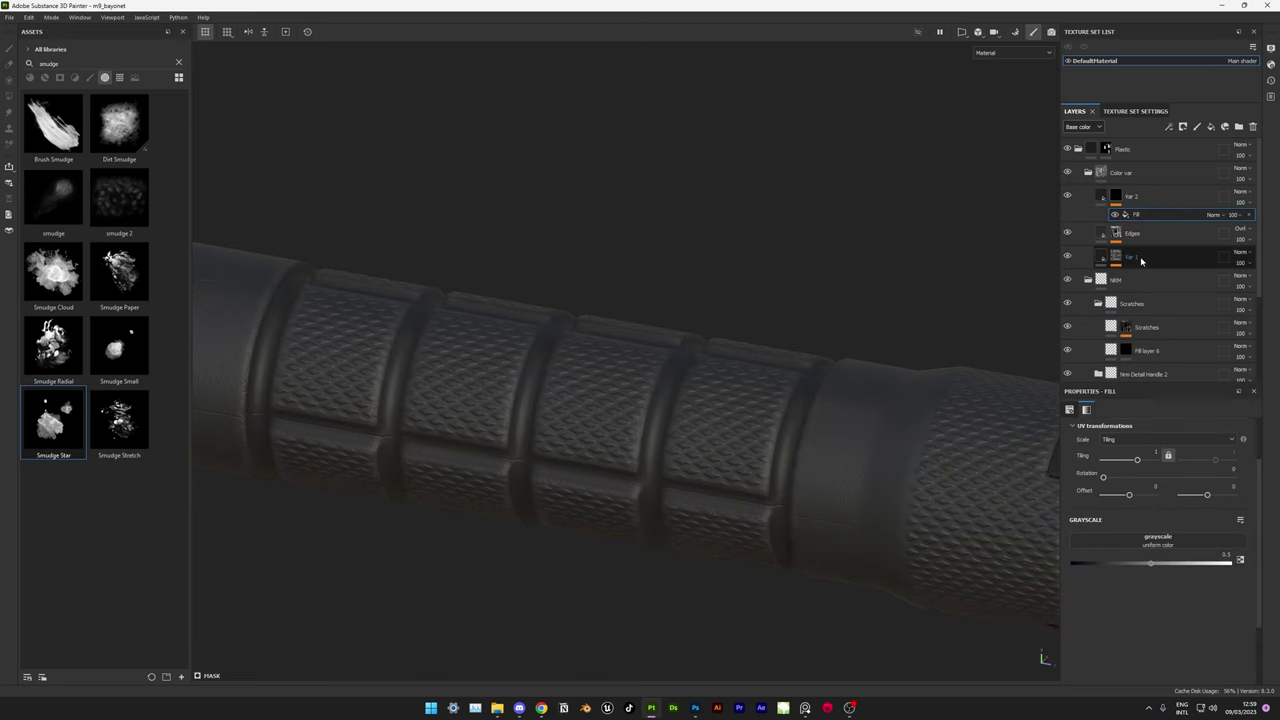
{"action": "left_click", "coordinate": [1234, 597]}
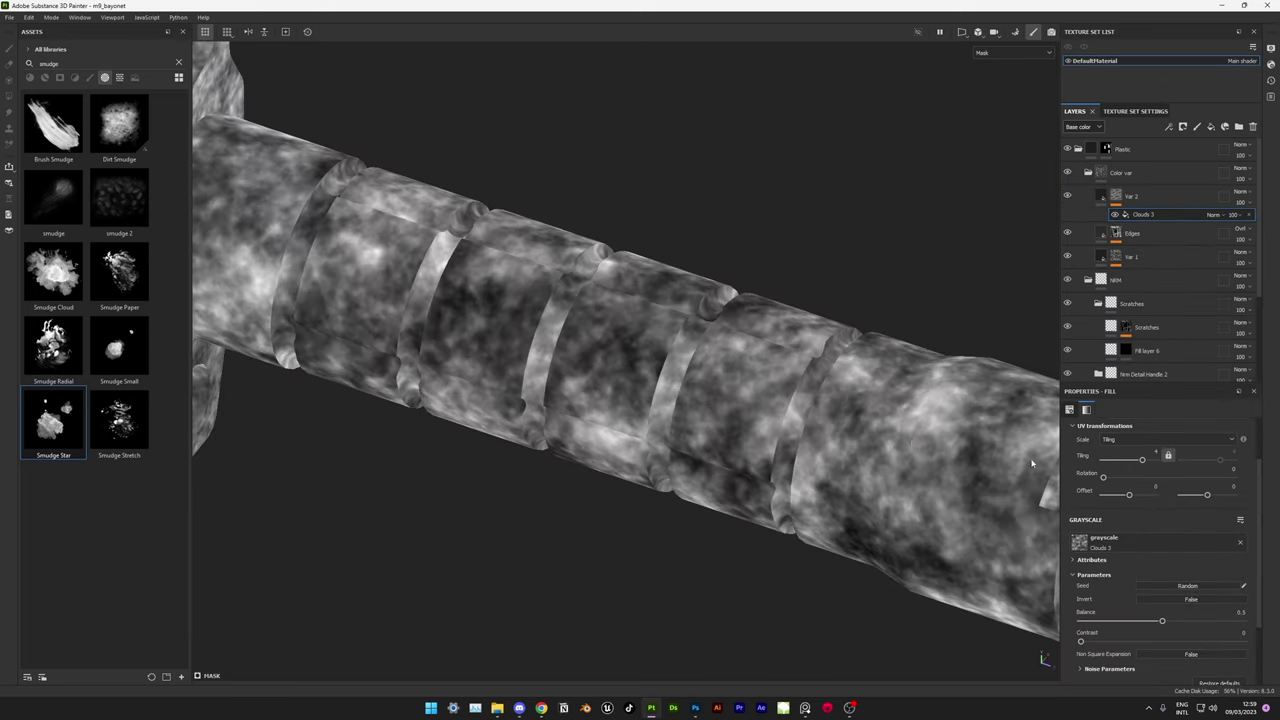
{"action": "scroll", "coordinate": [700, 514], "scroll_direction": "up", "scroll_amount": 3}
- Set Var 2 to a dark base colour at 42 opacity
{"action": "left_click", "coordinate": [1115, 197]}
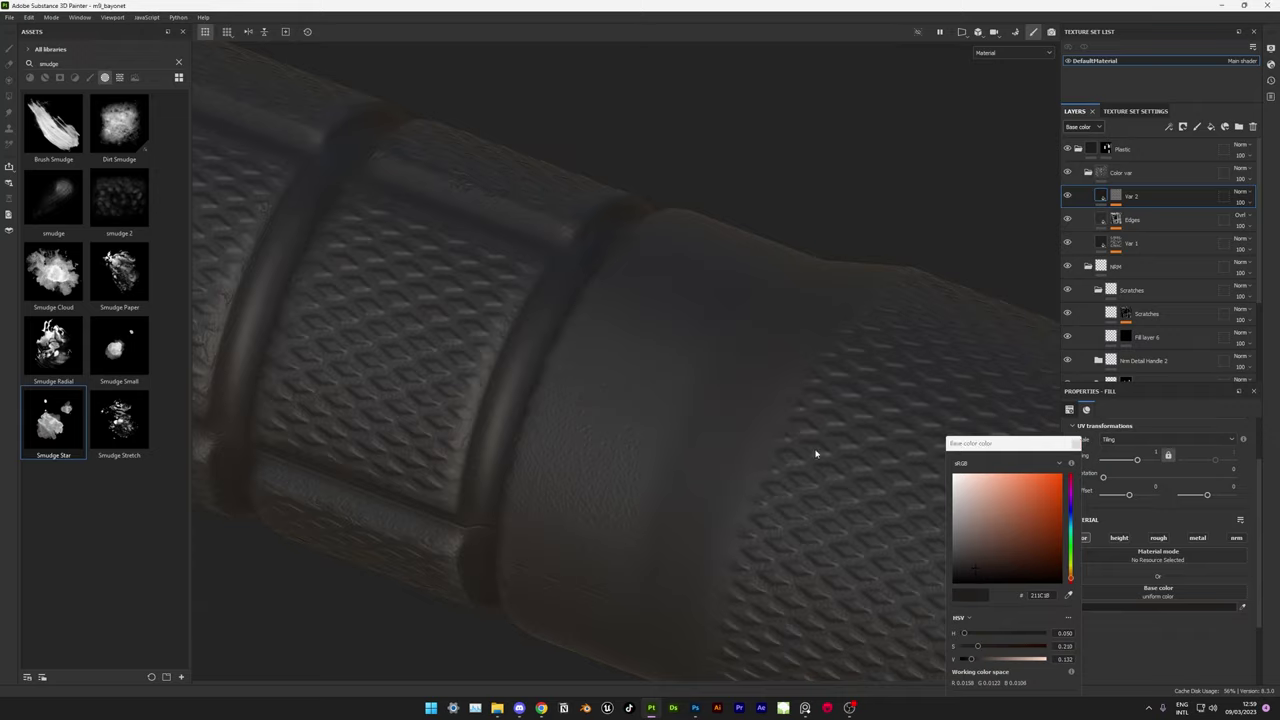
{"action": "scroll", "coordinate": [815, 453], "scroll_direction": "down", "scroll_amount": 5}
{"action": "scroll", "coordinate": [600, 400], "scroll_direction": "up", "scroll_amount": 3}
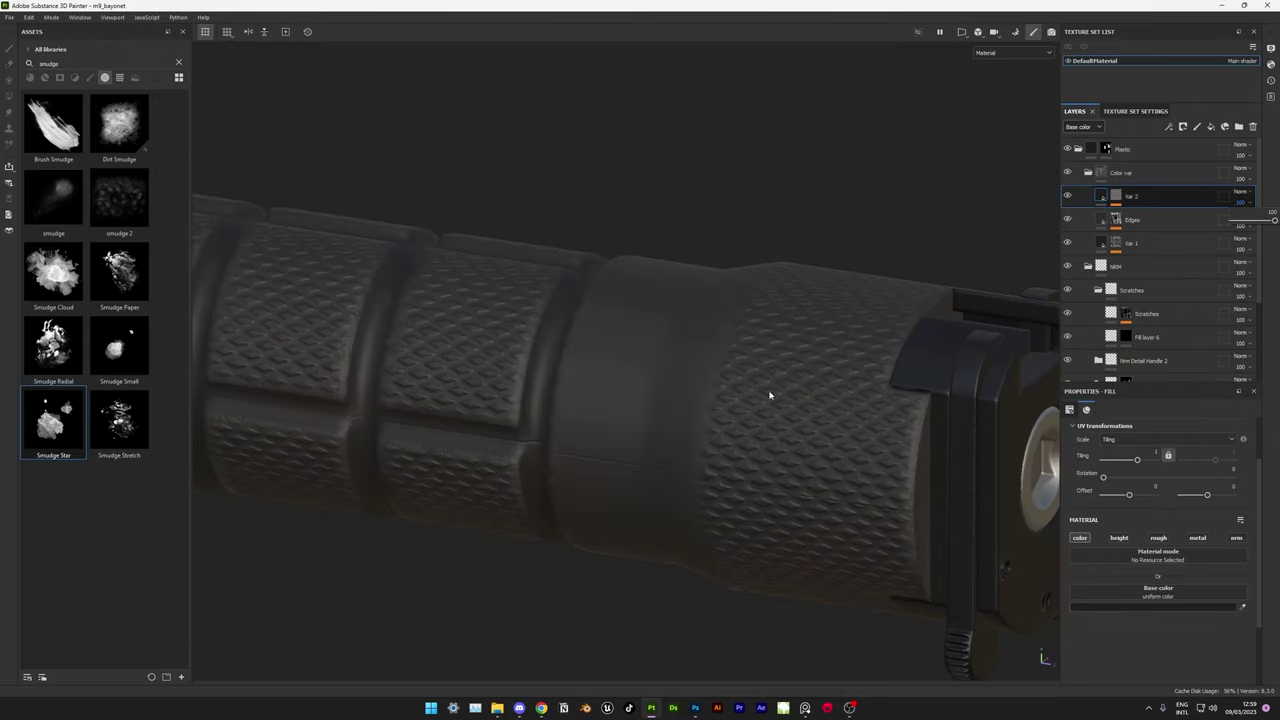
{"action": "key", "text": "c"}
{"action": "key", "text": "m"}
{"action": "left_click_drag", "start_coordinate": [784, 370], "coordinate": [780, 451], "text": "alt"}
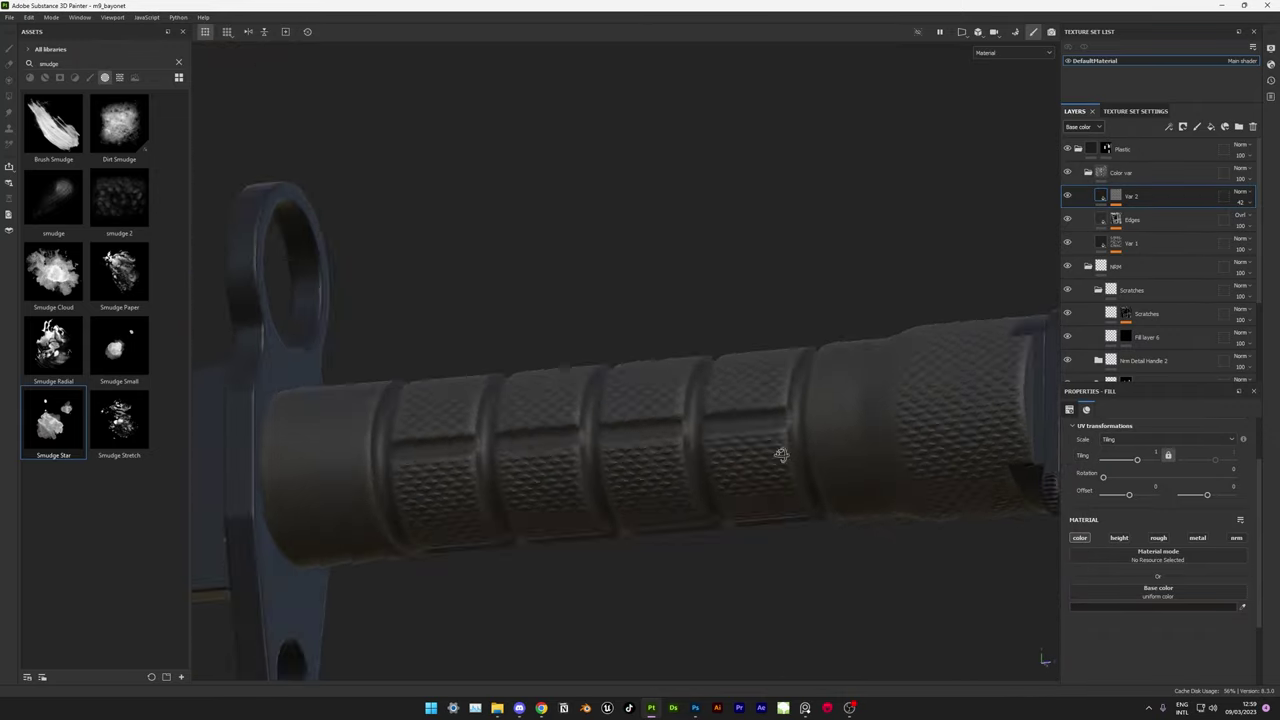
{"action": "right_click_drag", "start_coordinate": [780, 451], "coordinate": [677, 463], "text": "alt"}
{"action": "mouse_move", "coordinate": [677, 463]}
{"action": "left_mouse_down", "text": "alt"}
{"action": "mouse_move", "coordinate": [660, 525]}
{"action": "mouse_move", "coordinate": [751, 514]}
{"action": "mouse_move", "coordinate": [566, 423]}
{"action": "left_mouse_up", "text": "alt"}
{"action": "left_click", "coordinate": [1211, 126]}
- Rename the new fill layer to Dirt and give it a darker brownish base colour
{"action": "double_click", "coordinate": [1128, 196]}
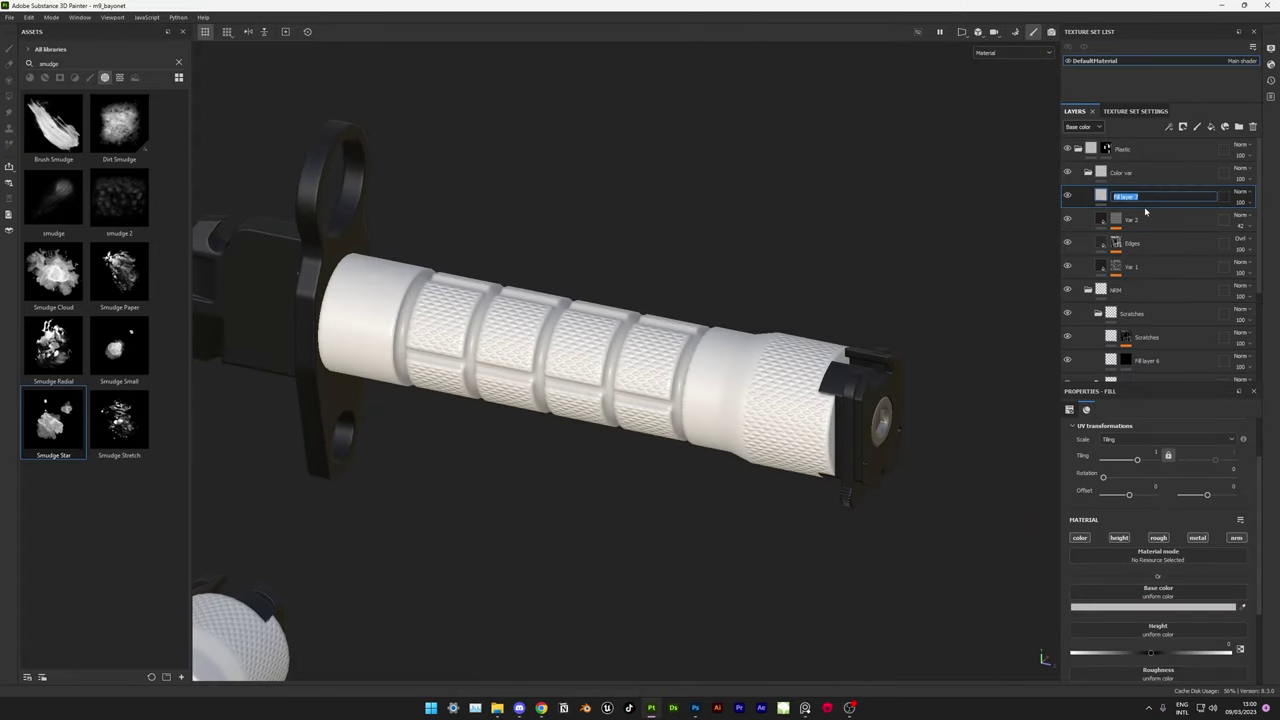
{"action": "middle_click_drag", "start_coordinate": [1240, 652], "coordinate": [755, 393], "text": "alt"}
{"action": "left_click", "coordinate": [1158, 606]}
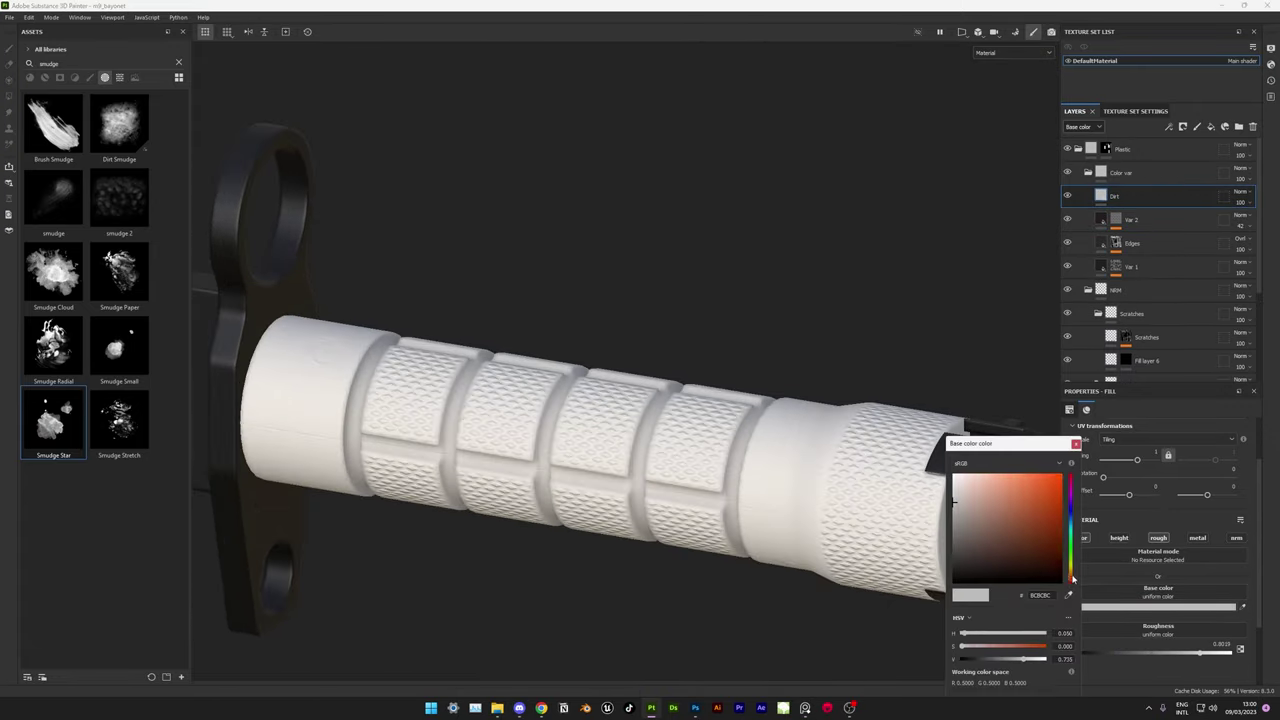
{"action": "left_click_drag", "start_coordinate": [1000, 520], "coordinate": [974, 571]}
- Mask Dirt with a Dirt generator, grunge amount at maximum and dirt level 0.13
{"action": "right_click", "coordinate": [1131, 199]}
{"action": "left_click", "coordinate": [1167, 565]}
{"action": "left_click", "coordinate": [1161, 431]}
{"action": "type", "text": "curva"}
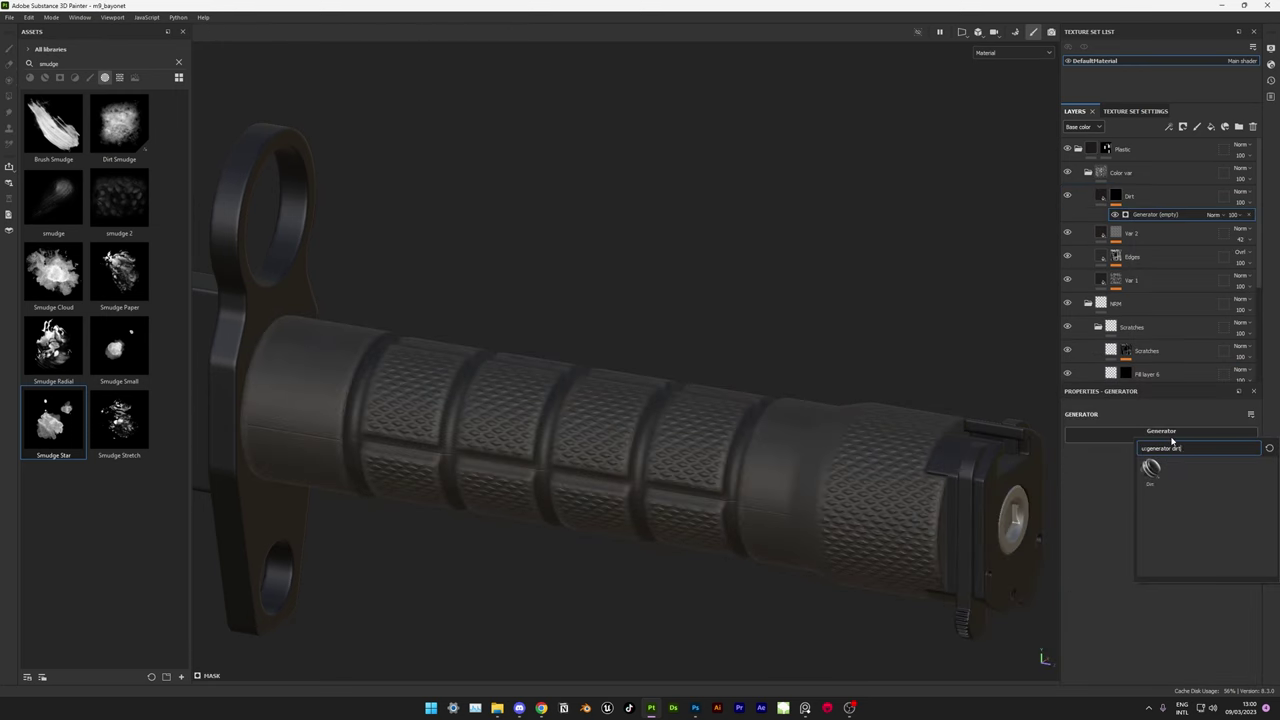
{"action": "left_click", "coordinate": [1151, 468]}
{"action": "left_click_drag", "start_coordinate": [809, 609], "coordinate": [937, 609], "text": "alt"}
{"action": "left_click_drag", "start_coordinate": [1161, 587], "coordinate": [1262, 597]}
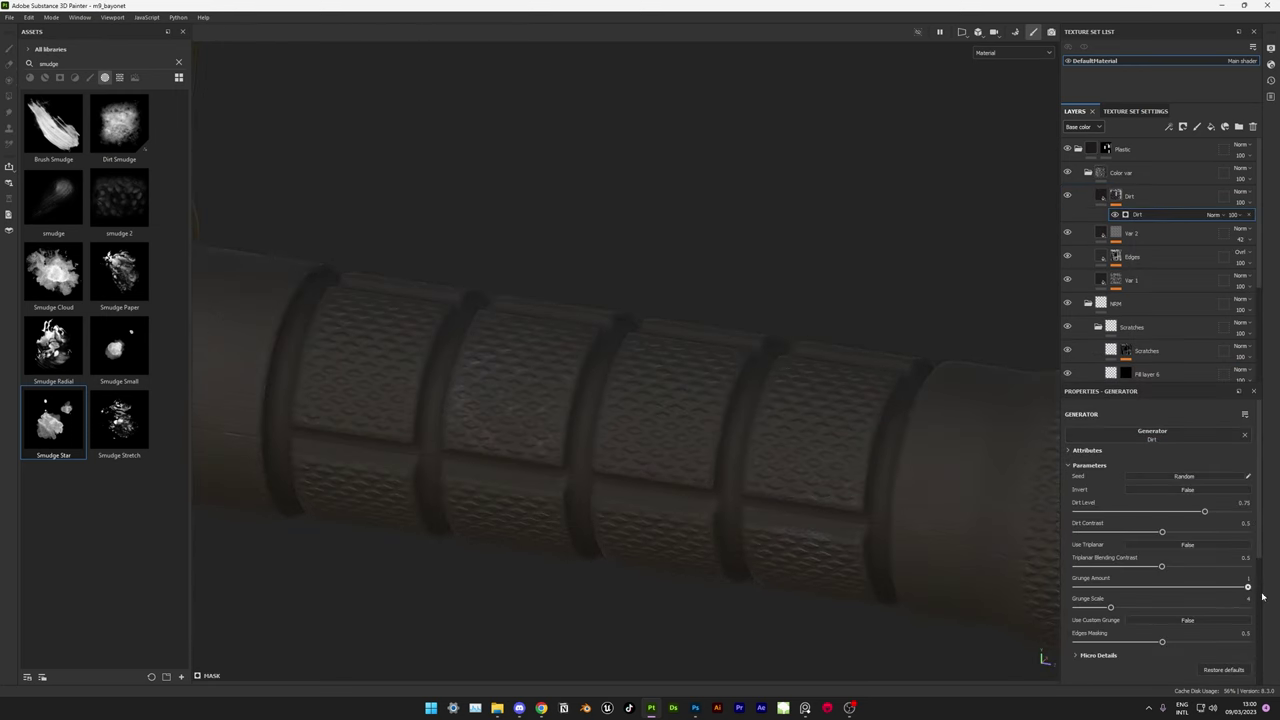
{"action": "left_click", "coordinate": [1115, 196], "text": "alt"}
{"action": "left_click_drag", "start_coordinate": [900, 450], "coordinate": [1010, 495], "text": "alt"}
{"action": "left_click_drag", "start_coordinate": [1204, 511], "coordinate": [1097, 513]}
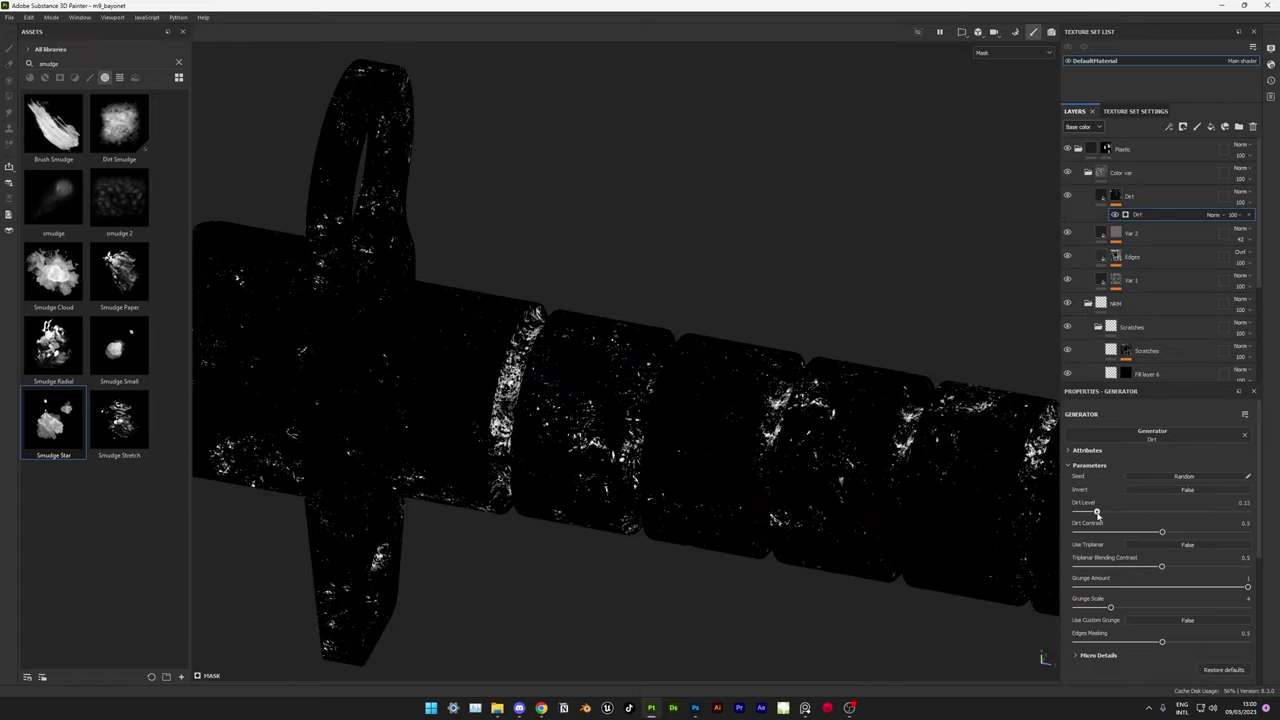
{"action": "key", "text": "m"}
{"action": "mouse_move", "coordinate": [754, 486]}
{"action": "left_mouse_down", "text": "alt"}
{"action": "mouse_move", "coordinate": [731, 520]}
{"action": "mouse_move", "coordinate": [686, 340]}
{"action": "mouse_move", "coordinate": [775, 572]}
{"action": "mouse_move", "coordinate": [1000, 335]}
{"action": "left_mouse_up", "text": "alt"}
{"action": "scroll", "coordinate": [1160, 540], "scroll_direction": "down", "scroll_amount": 1}
- Add a Mask Editor generator to the Dirt layer's mask
{"action": "left_click", "coordinate": [1118, 197]}
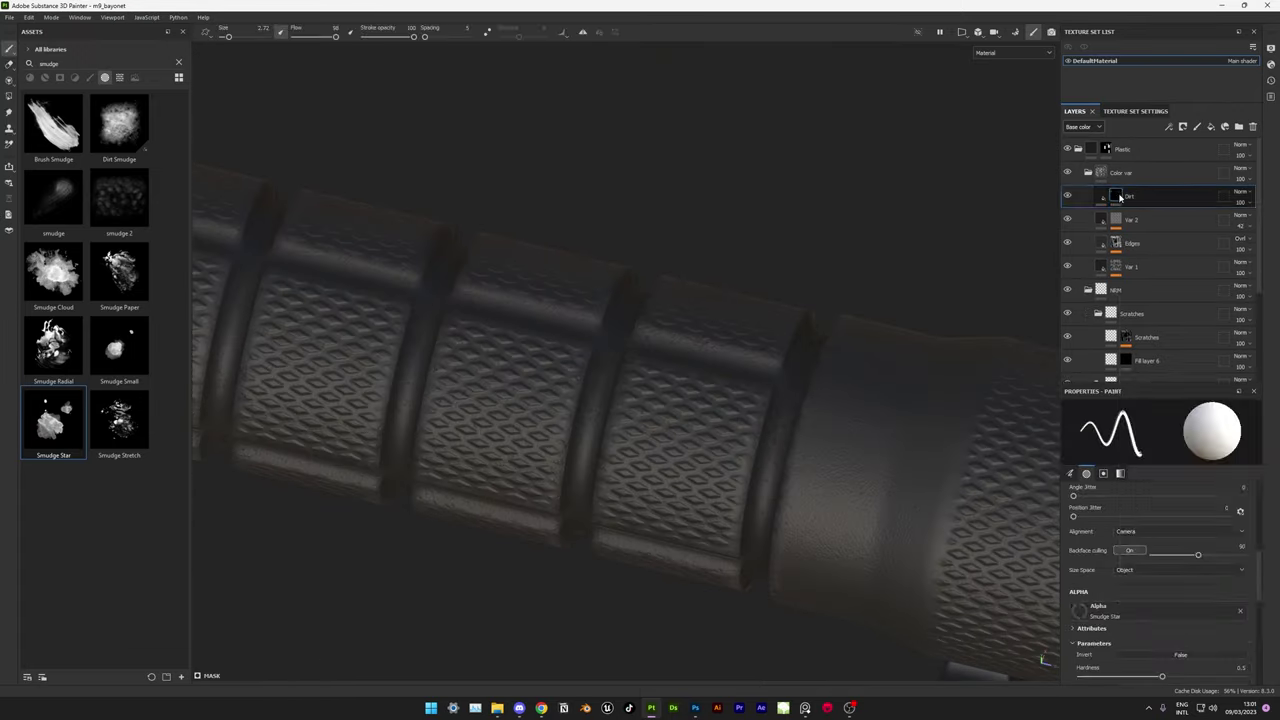
{"action": "right_click", "coordinate": [1118, 196]}
{"action": "left_click", "coordinate": [1179, 452]}
{"action": "left_click", "coordinate": [1203, 520]}
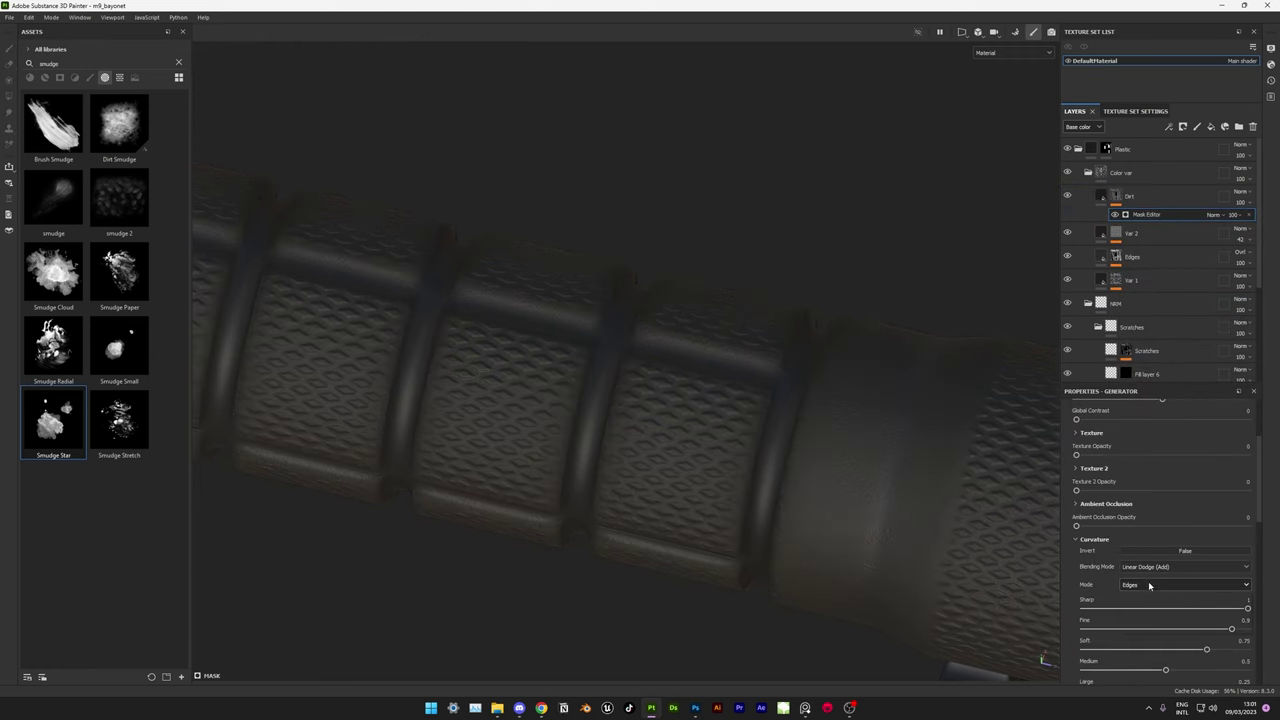
{"action": "scroll", "coordinate": [1160, 540], "scroll_direction": "down", "scroll_amount": 1}
{"action": "left_click_drag", "start_coordinate": [903, 457], "coordinate": [1000, 420], "text": "alt"}
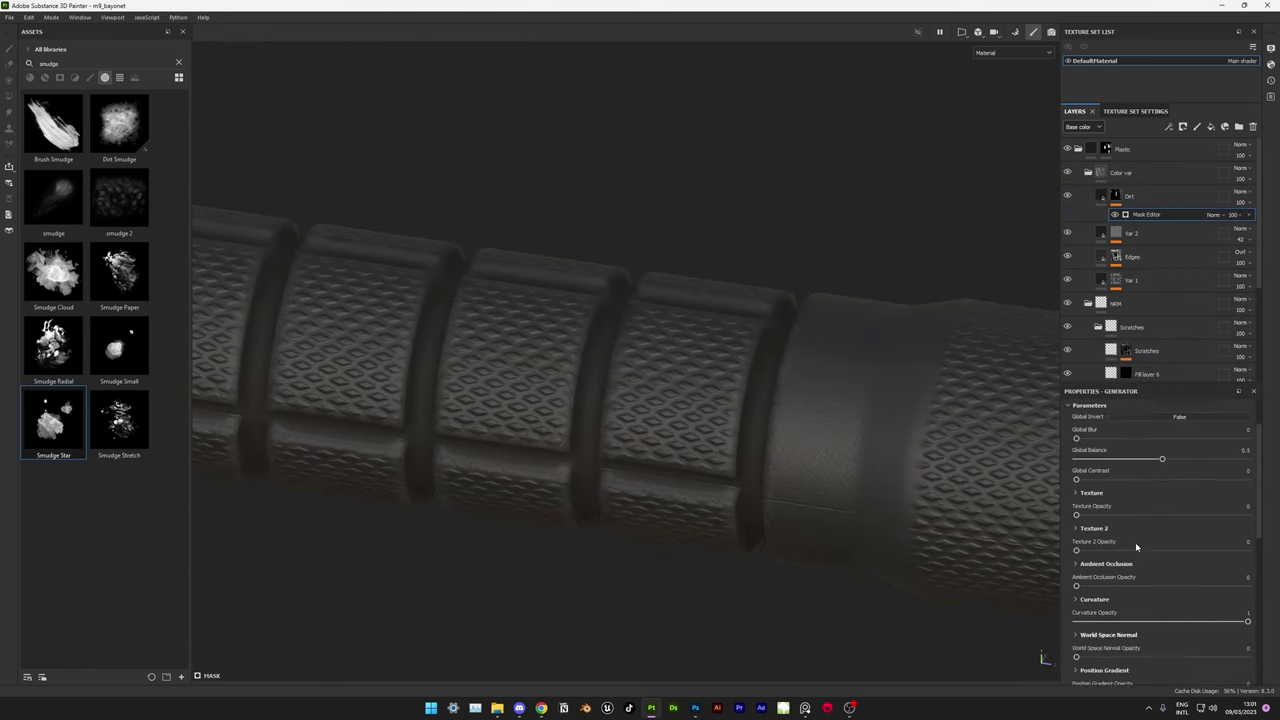
{"action": "left_click", "coordinate": [1076, 512]}
{"action": "scroll", "coordinate": [1108, 550], "scroll_direction": "down", "scroll_amount": 1}
{"action": "left_click", "coordinate": [1076, 480]}
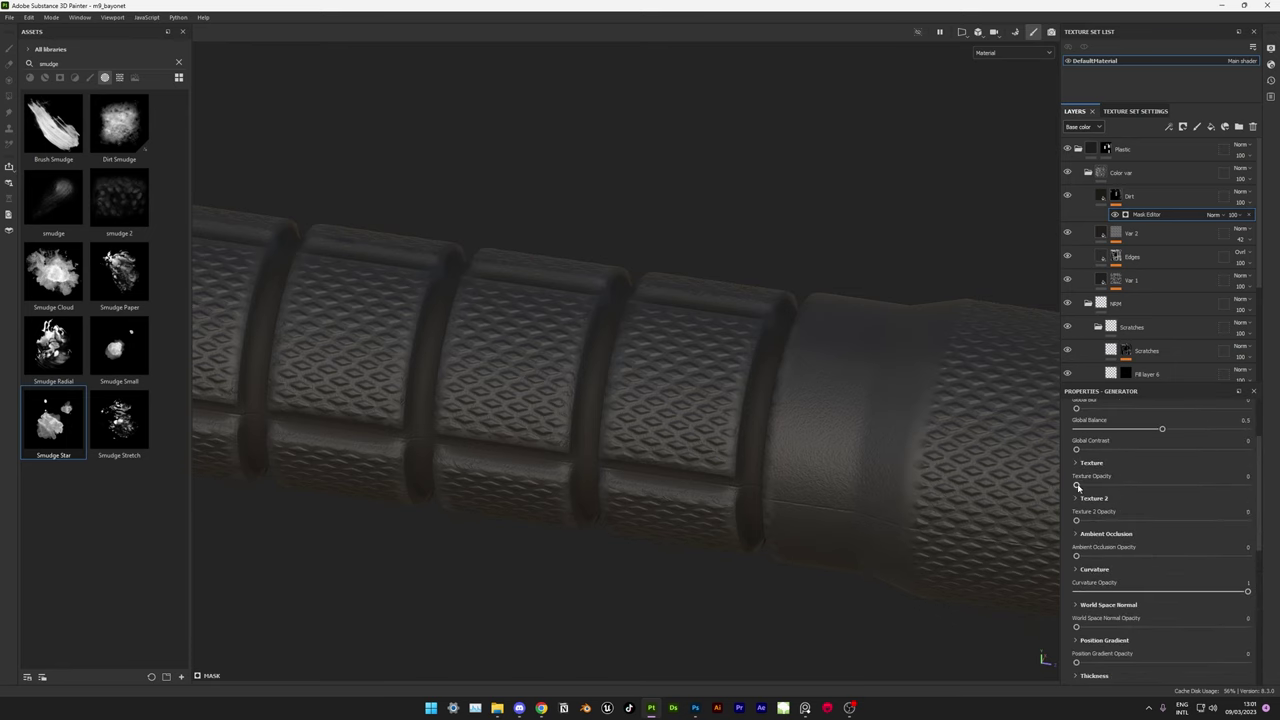
- Use Grunge Cracked Deep as the Mask Editor texture with its opacity at 0
{"action": "left_click", "coordinate": [1092, 464]}
{"action": "left_click", "coordinate": [1159, 429]}
{"action": "left_click", "coordinate": [1200, 472]}
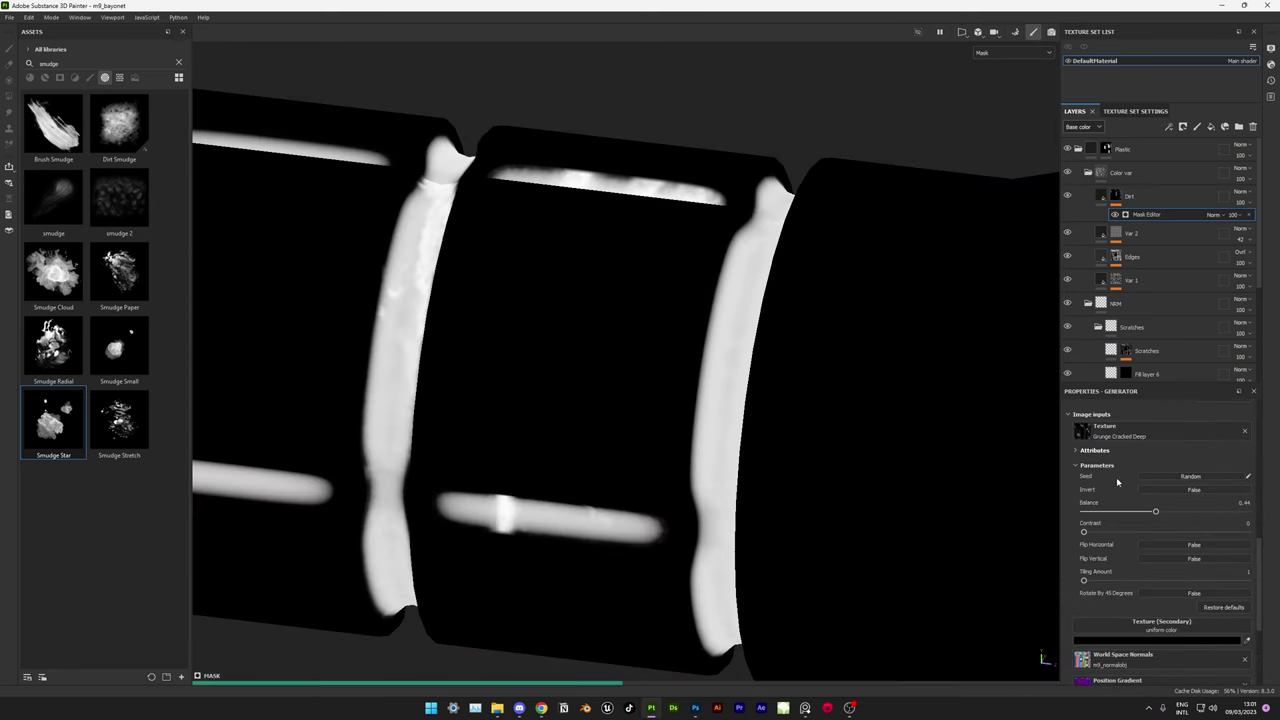
{"action": "scroll", "coordinate": [1115, 500], "scroll_direction": "down", "scroll_amount": 5}
{"action": "scroll", "coordinate": [1105, 540], "scroll_direction": "down", "scroll_amount": 5}
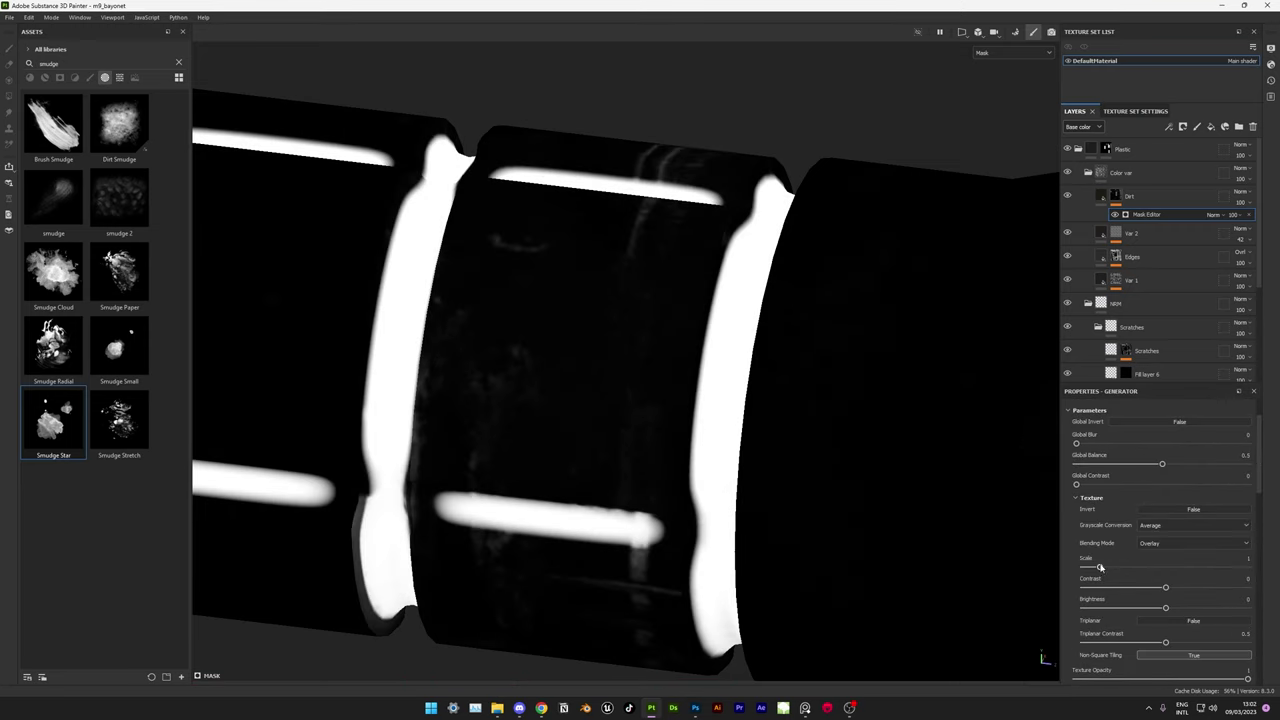
{"action": "scroll", "coordinate": [1122, 600], "scroll_direction": "down", "scroll_amount": 1}
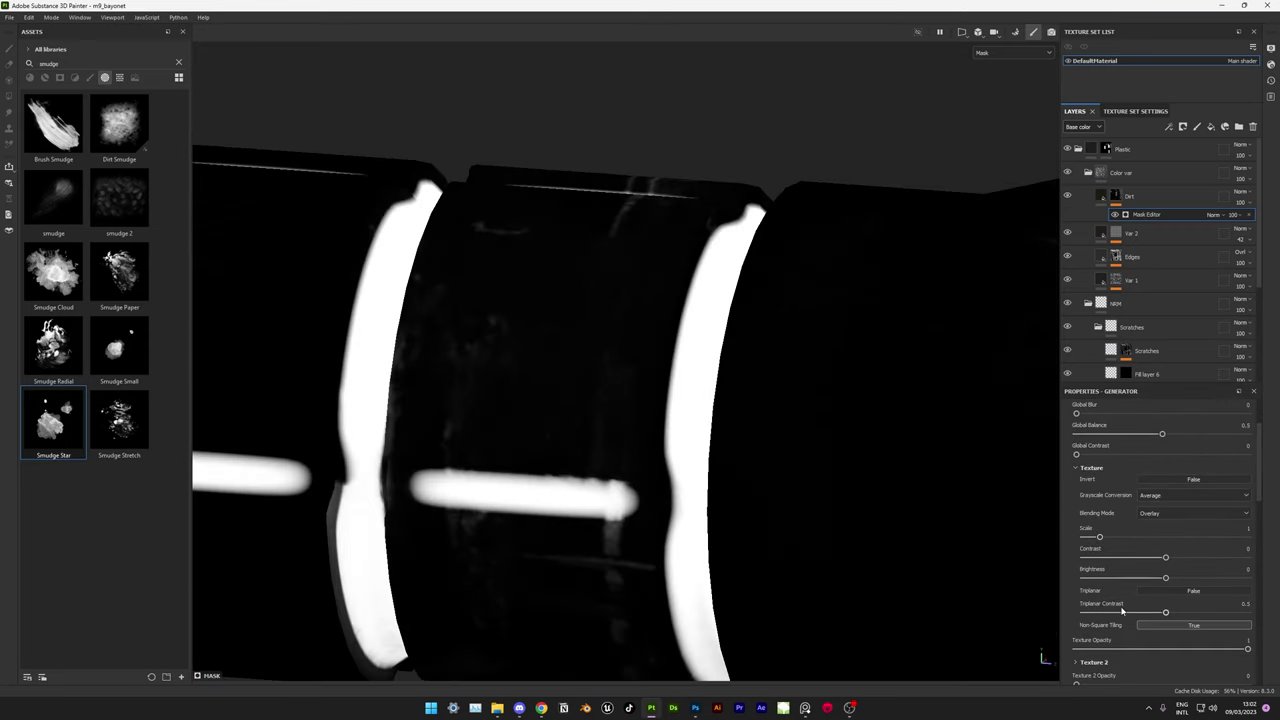
{"action": "mouse_move", "coordinate": [1228, 651]}
{"action": "left_mouse_down"}
{"action": "mouse_move", "coordinate": [1050, 648]}
{"action": "mouse_move", "coordinate": [1247, 648]}
{"action": "left_mouse_up"}
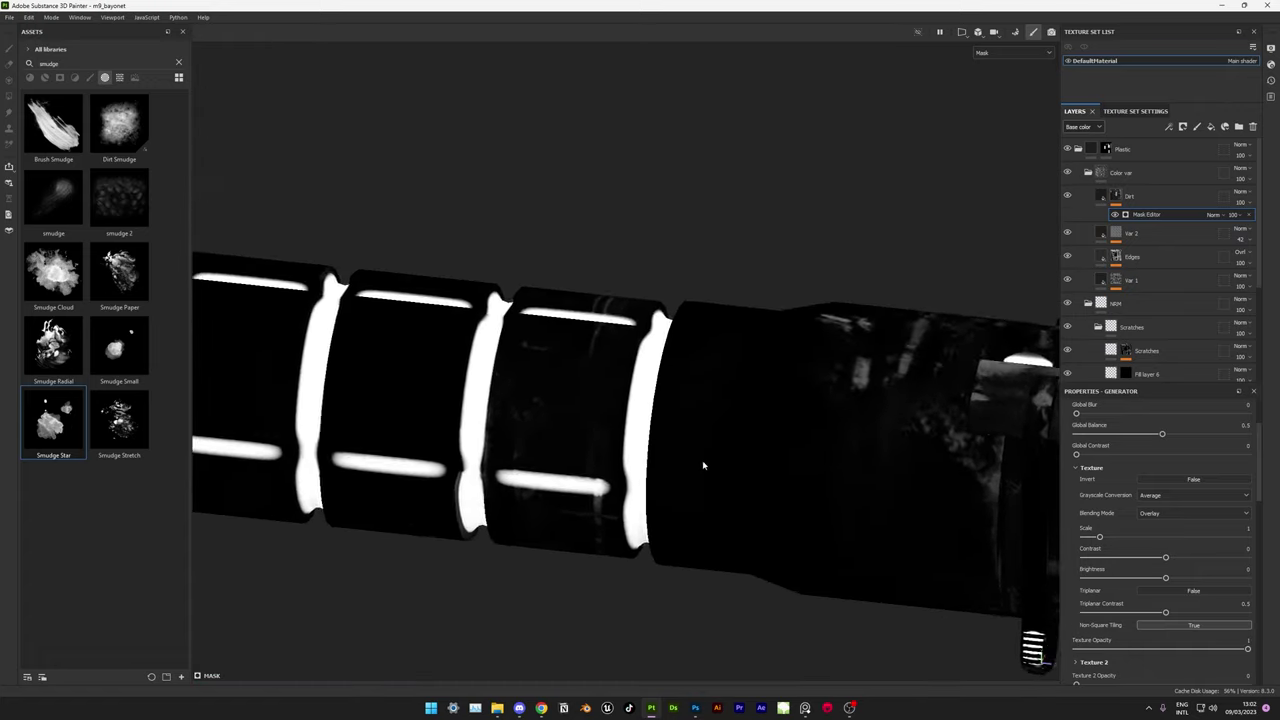
{"action": "scroll", "coordinate": [1101, 628], "scroll_direction": "down", "scroll_amount": 1}
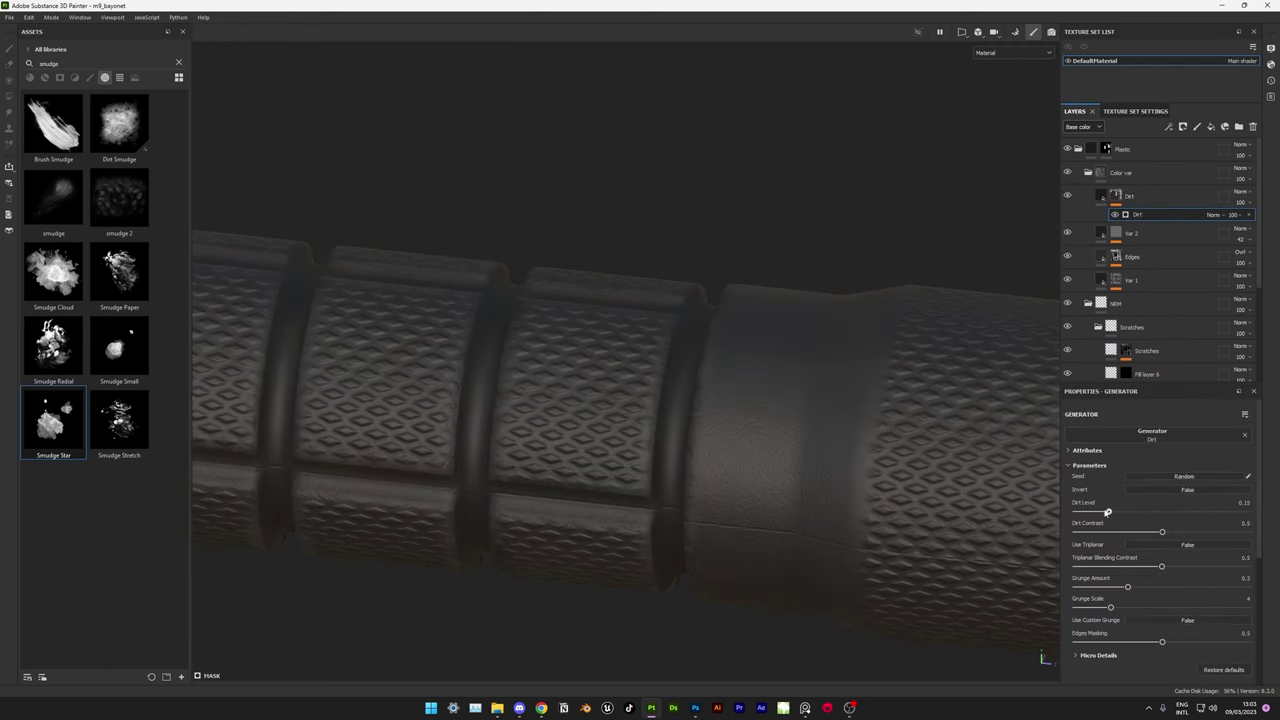
- Set the Dirt generator's custom grunge to Grunge Sand Dry, dirt level 0.32, grunge amount about 0.29
{"action": "left_click", "coordinate": [1114, 197], "text": "alt"}
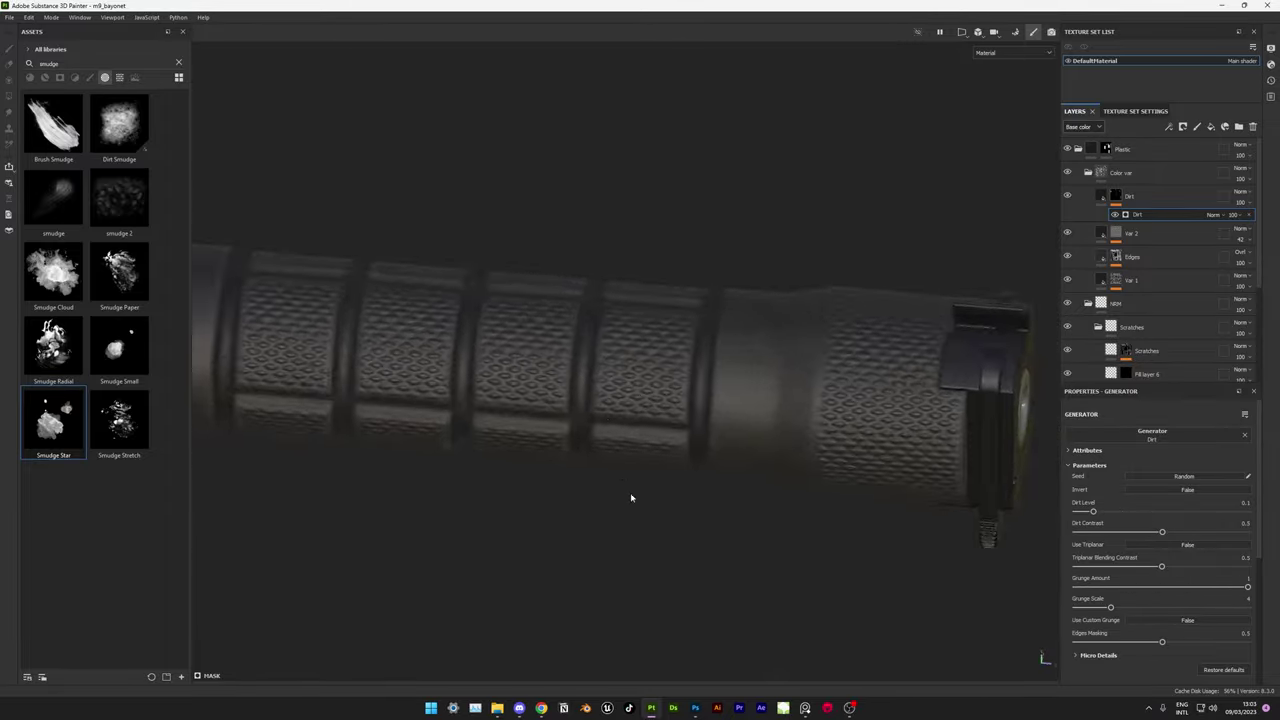
{"action": "scroll", "coordinate": [1146, 547], "scroll_direction": "down", "scroll_amount": 1}
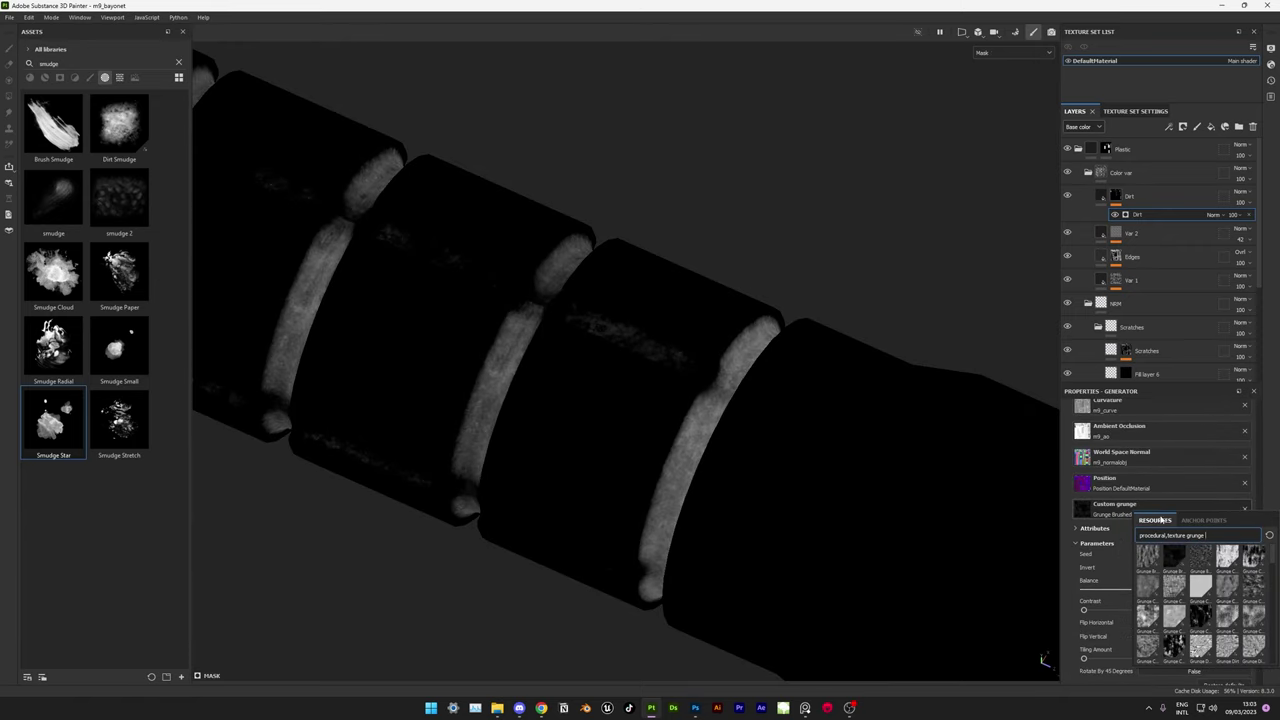
{"action": "left_click", "coordinate": [1200, 586]}
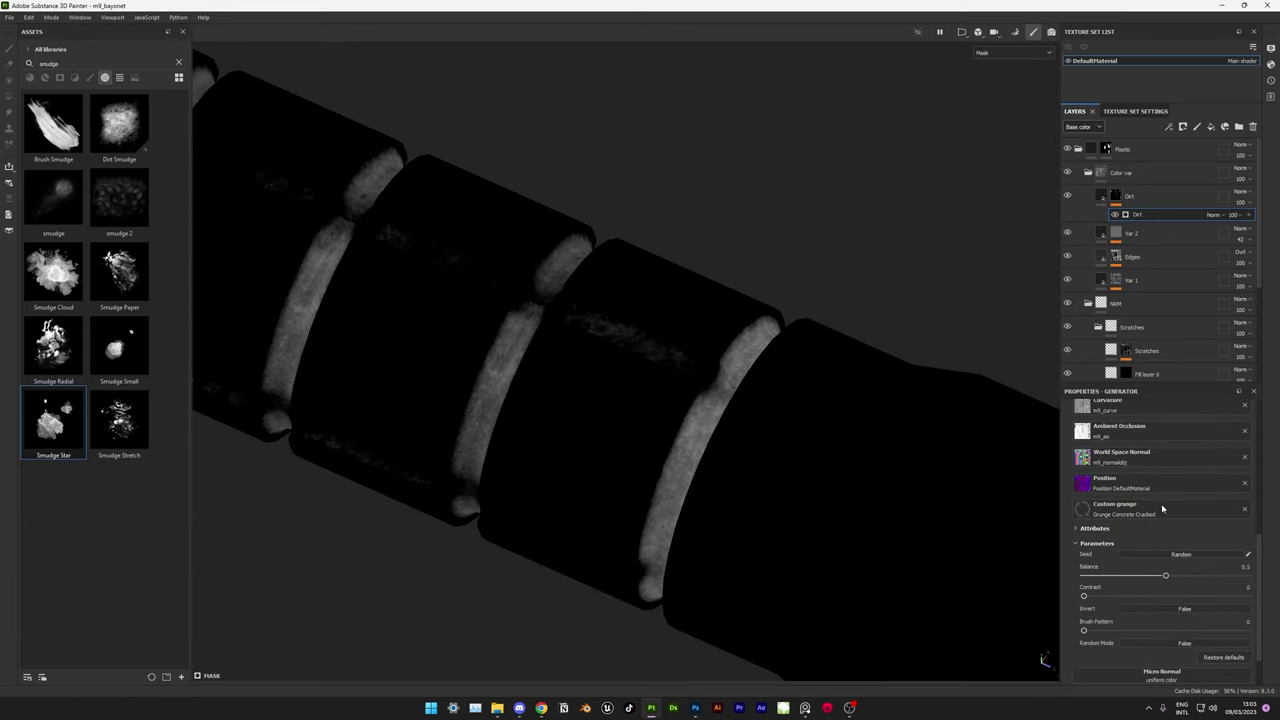
{"action": "key", "text": "ctrl+z"}
{"action": "scroll", "coordinate": [1110, 518], "scroll_direction": "down", "scroll_amount": 2}
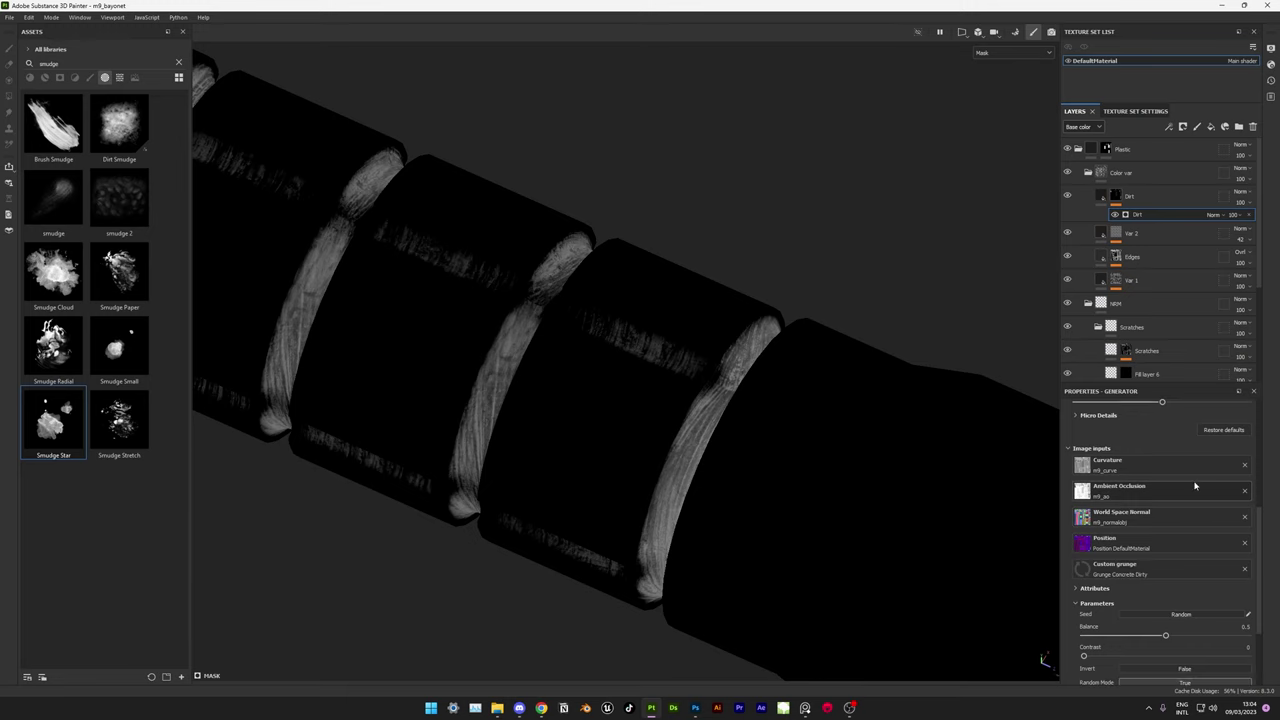
{"action": "left_click", "coordinate": [1198, 569]}
{"action": "left_click", "coordinate": [1168, 606]}
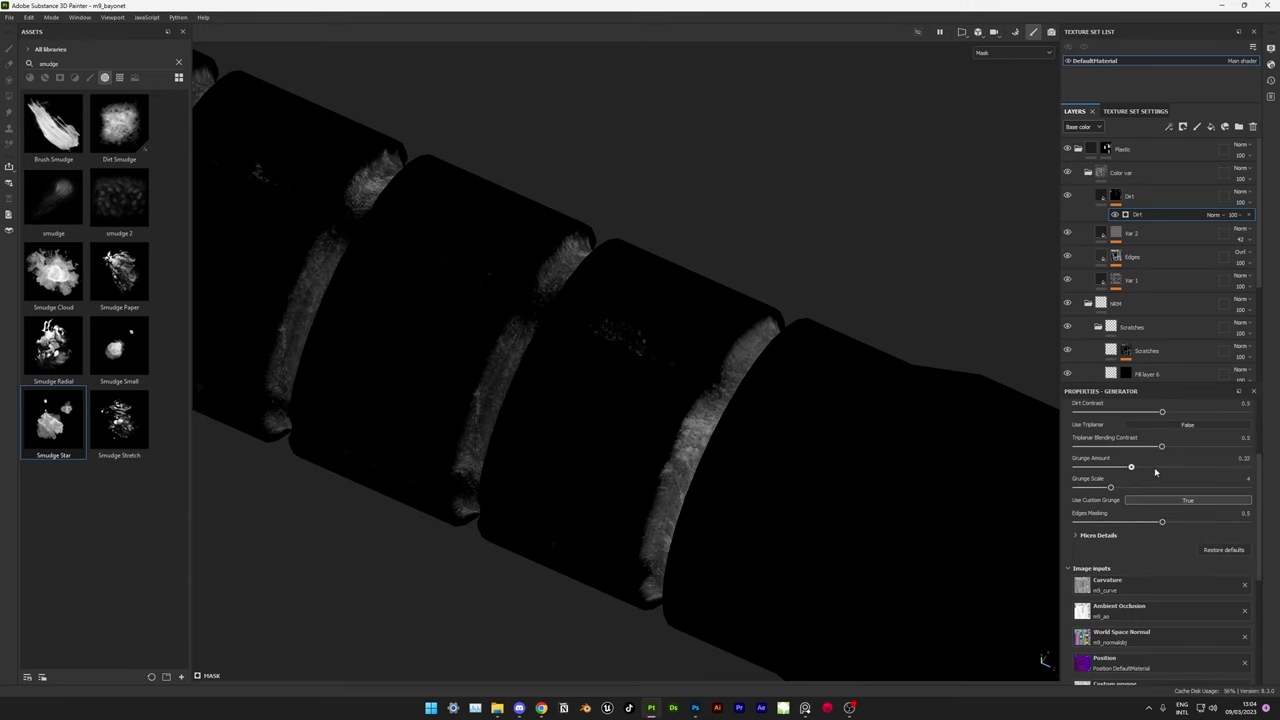
{"action": "left_click_drag", "start_coordinate": [1155, 468], "coordinate": [1125, 468]}
{"action": "scroll", "coordinate": [737, 468], "scroll_direction": "down", "scroll_amount": 3}
{"action": "key", "text": "m"}
{"action": "scroll", "coordinate": [737, 468], "scroll_direction": "up", "scroll_amount": 5}
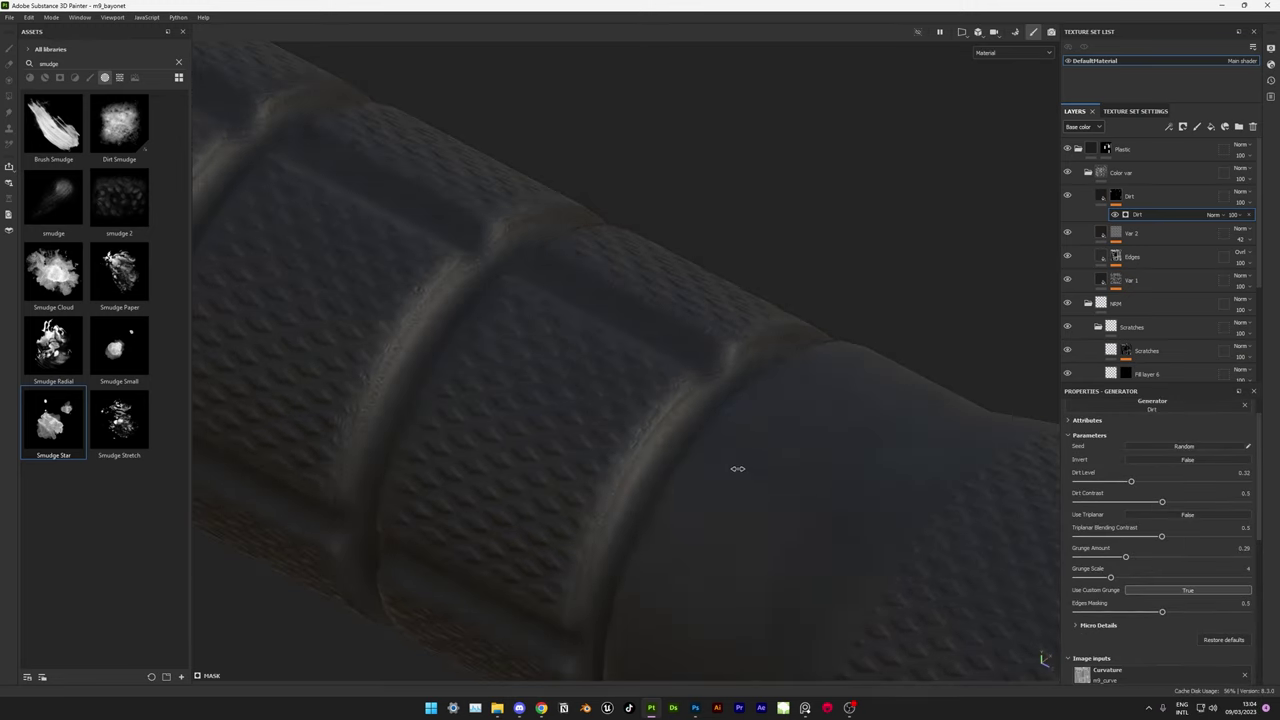
{"action": "left_click", "coordinate": [1116, 196]}
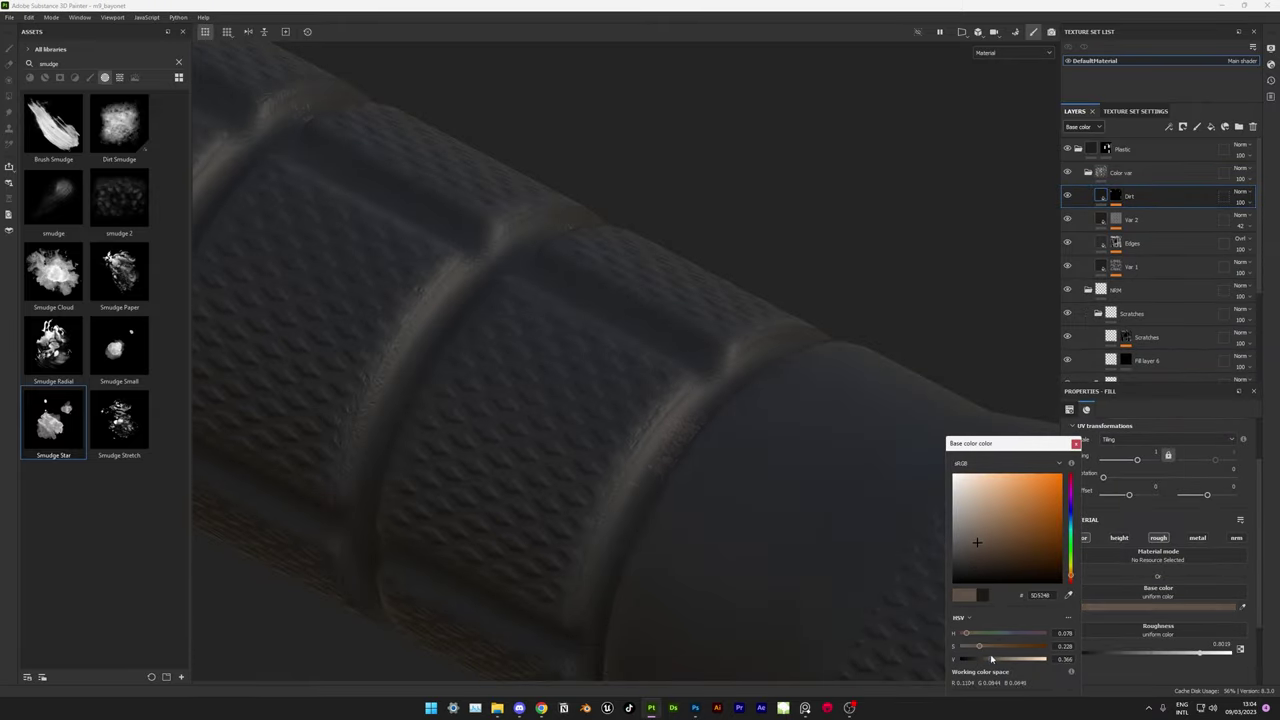
- Darken the Dirt colour slightly and frame the exploded grip parts in close view
{"action": "left_click_drag", "start_coordinate": [991, 660], "coordinate": [986, 660]}
{"action": "mouse_move", "coordinate": [734, 363]}
{"action": "left_mouse_down", "text": "alt"}
{"action": "mouse_move", "coordinate": [817, 457]}
{"action": "mouse_move", "coordinate": [834, 457]}
{"action": "left_mouse_up", "text": "alt"}
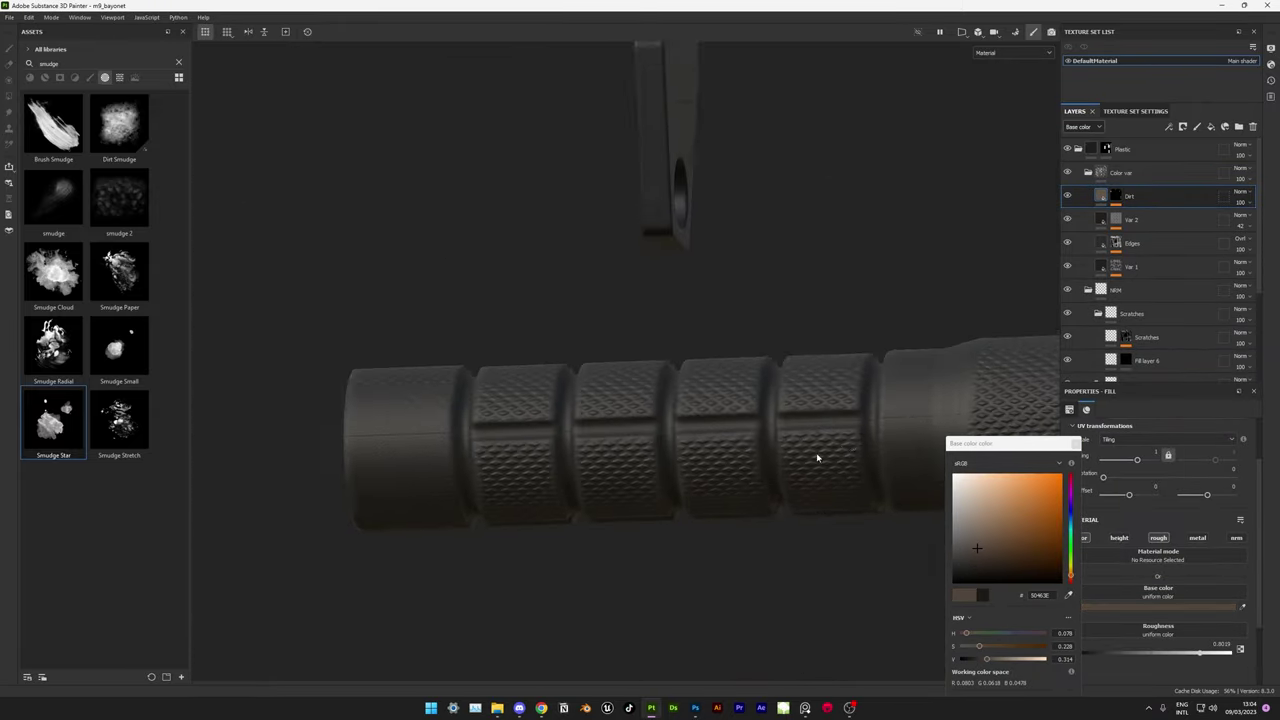
{"action": "right_click_drag", "start_coordinate": [834, 457], "coordinate": [723, 423], "text": "alt"}
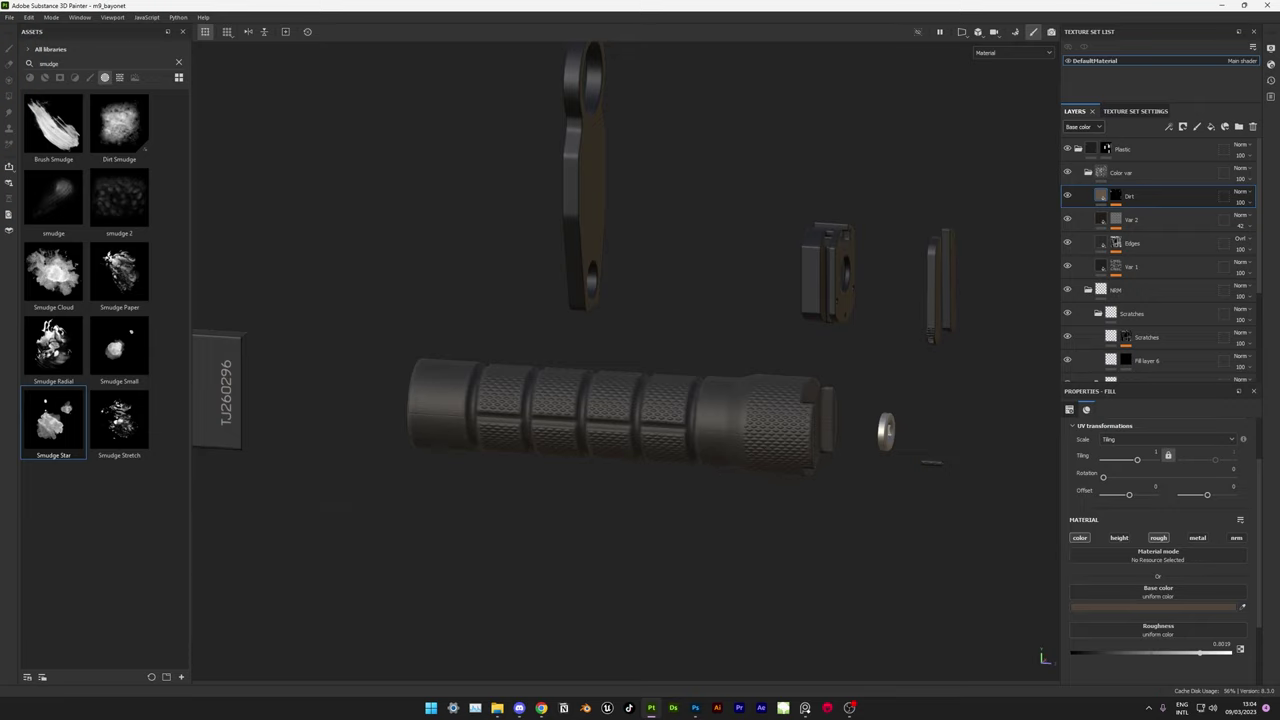
{"action": "mouse_move", "coordinate": [500, 471]}
{"action": "right_mouse_down", "text": "alt"}
{"action": "mouse_move", "coordinate": [597, 466]}
{"action": "mouse_move", "coordinate": [477, 471]}
{"action": "mouse_move", "coordinate": [480, 409]}
{"action": "mouse_move", "coordinate": [812, 370]}
{"action": "right_mouse_up", "text": "alt"}
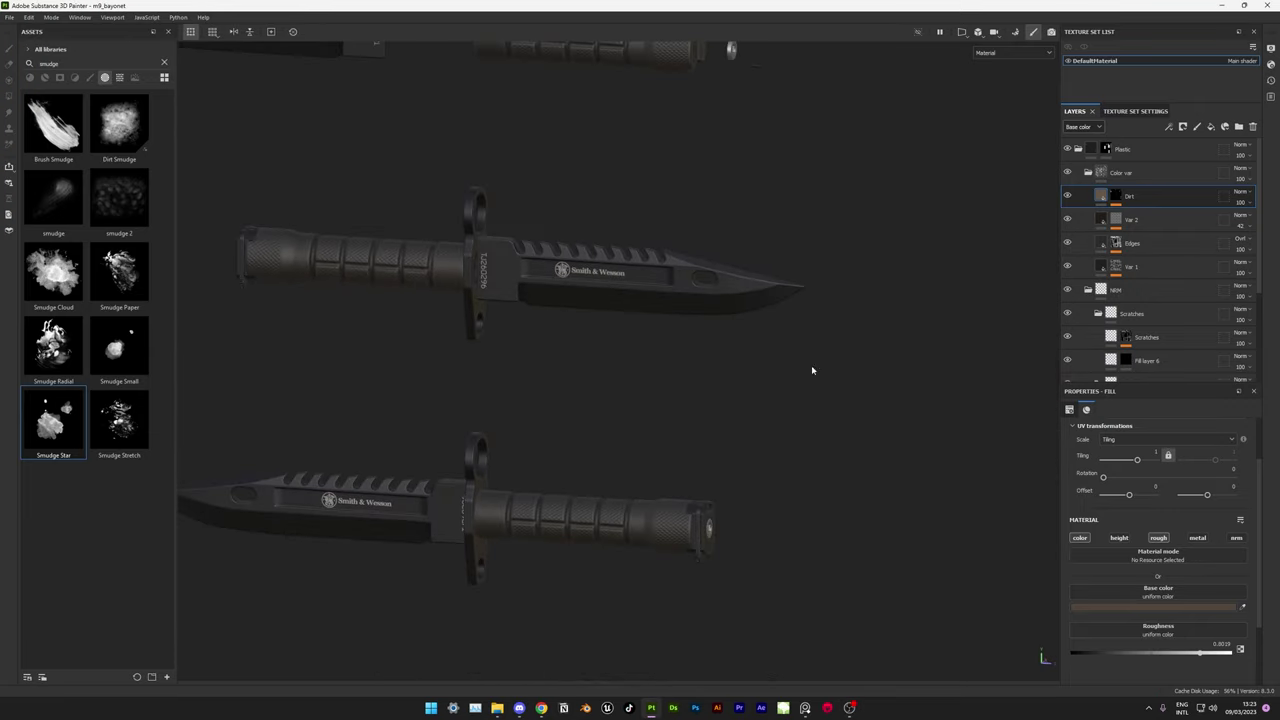
{"action": "left_click_drag", "start_coordinate": [731, 374], "coordinate": [563, 457], "text": "alt"}
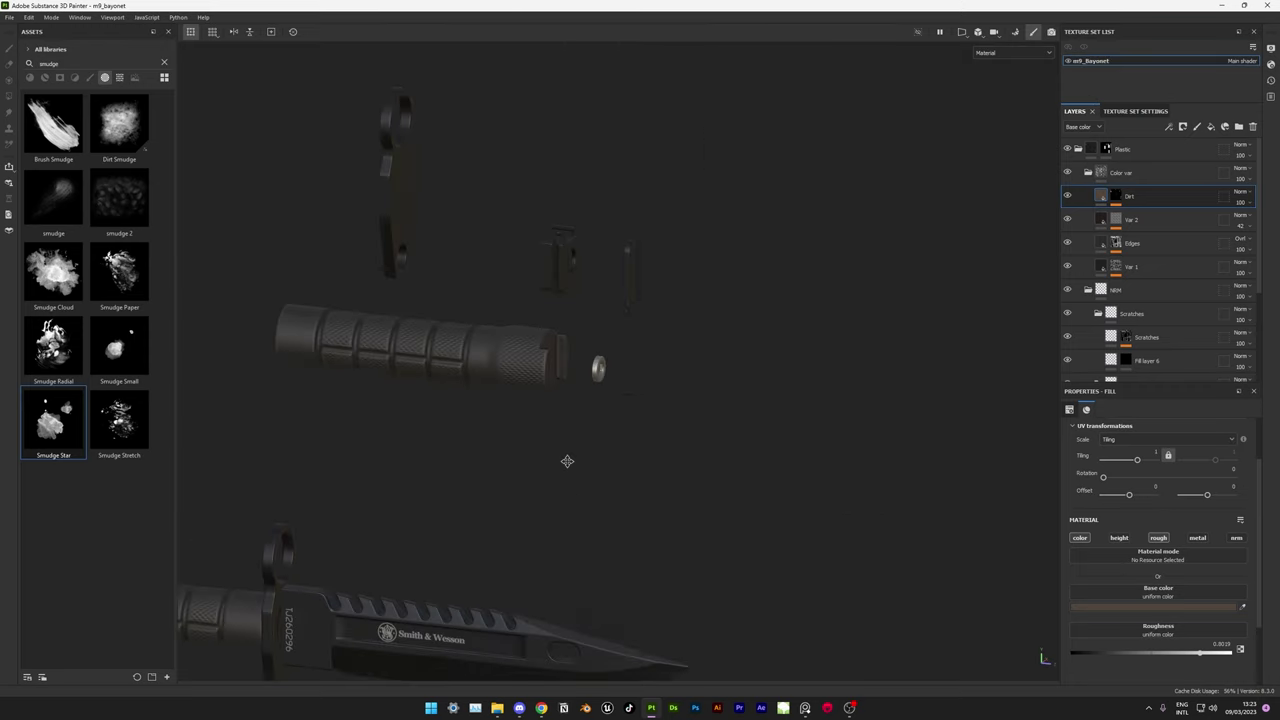
{"action": "right_click_drag", "start_coordinate": [563, 457], "coordinate": [528, 368], "text": "alt"}
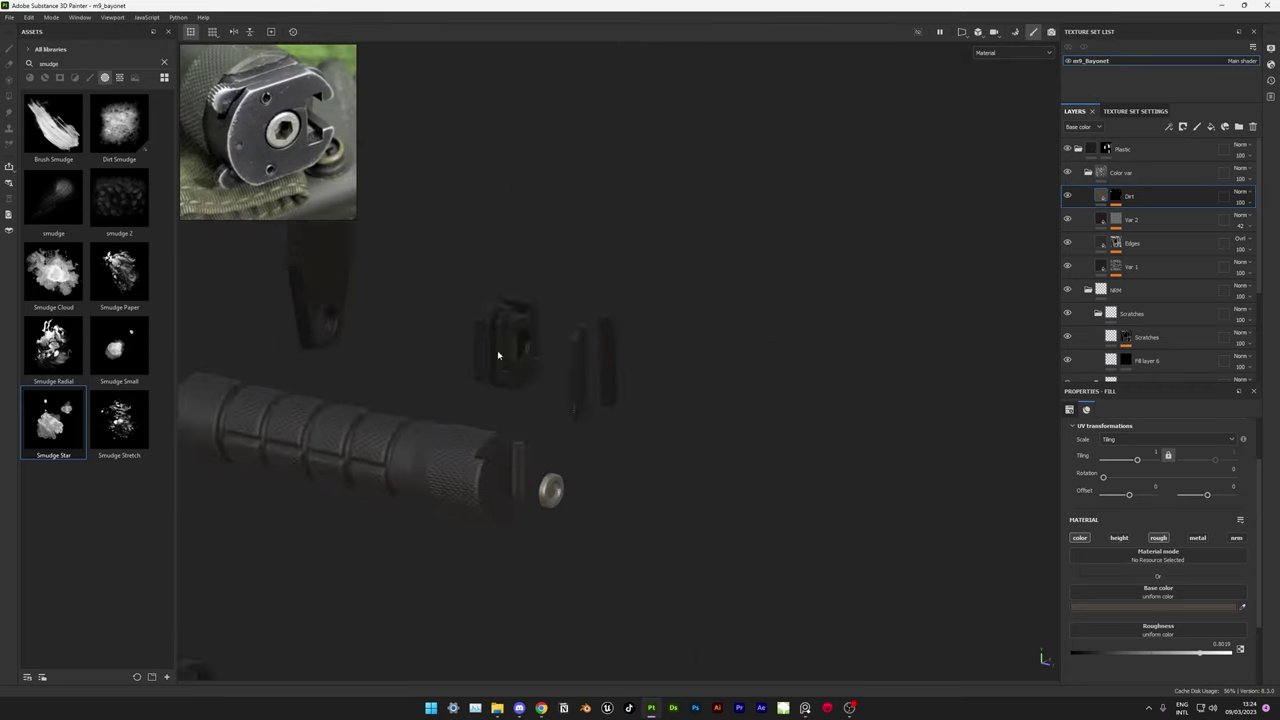
- Add a Var 1 fill in Back Piece with a black mask filled by Grunge Brushed Dust, tiled about 2.77
{"action": "left_click", "coordinate": [1175, 201]}
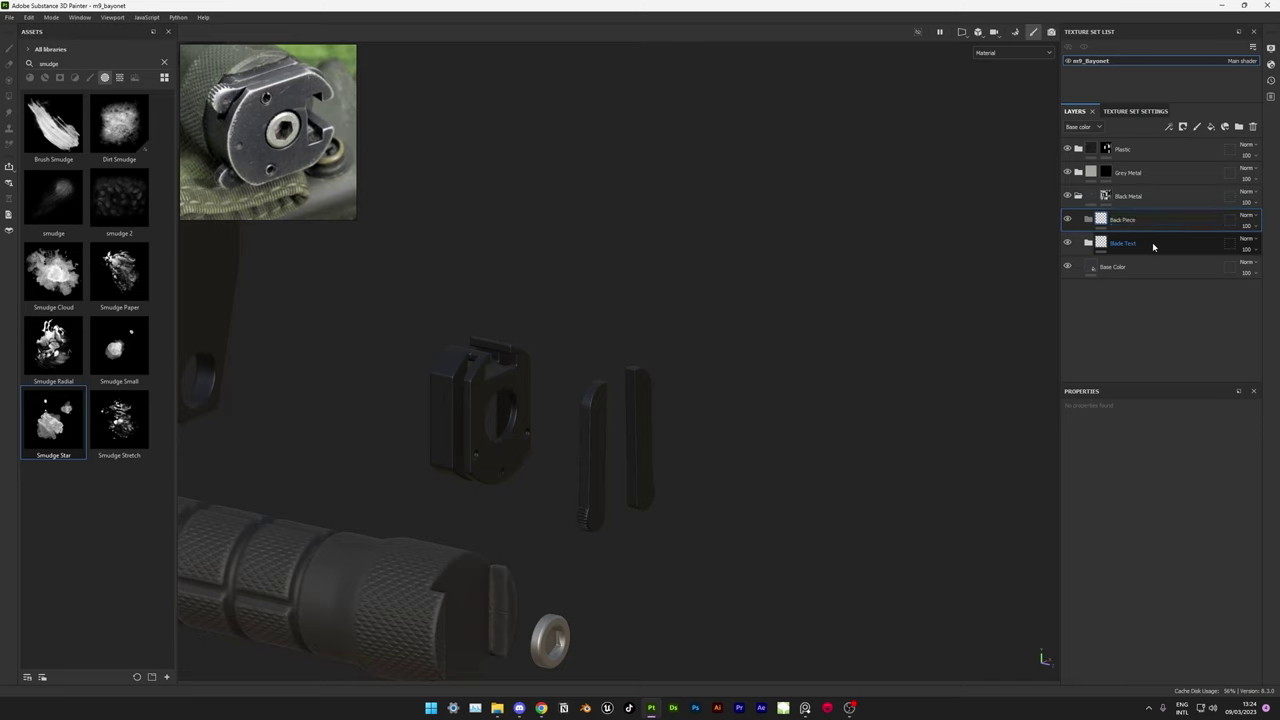
{"action": "left_click", "coordinate": [1211, 127]}
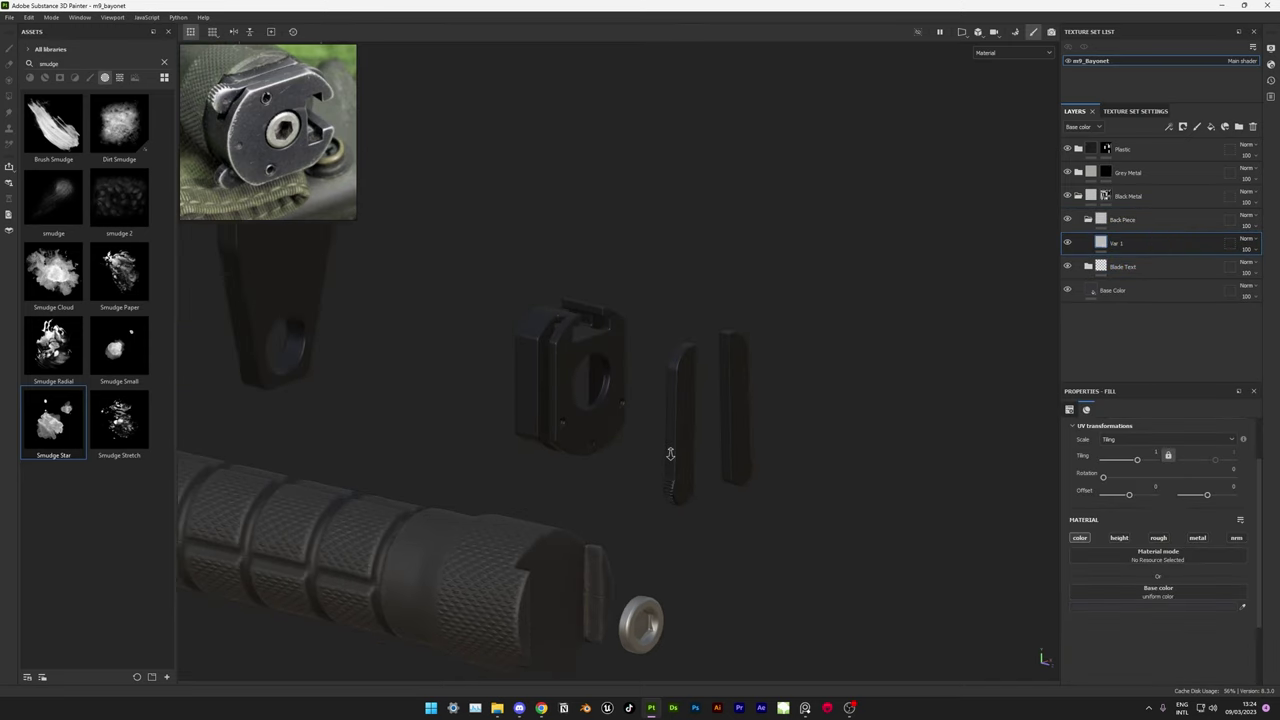
{"action": "right_click", "coordinate": [1115, 243]}
{"action": "left_click", "coordinate": [1180, 270]}
{"action": "left_click", "coordinate": [1157, 540]}
{"action": "left_click", "coordinate": [1148, 590]}
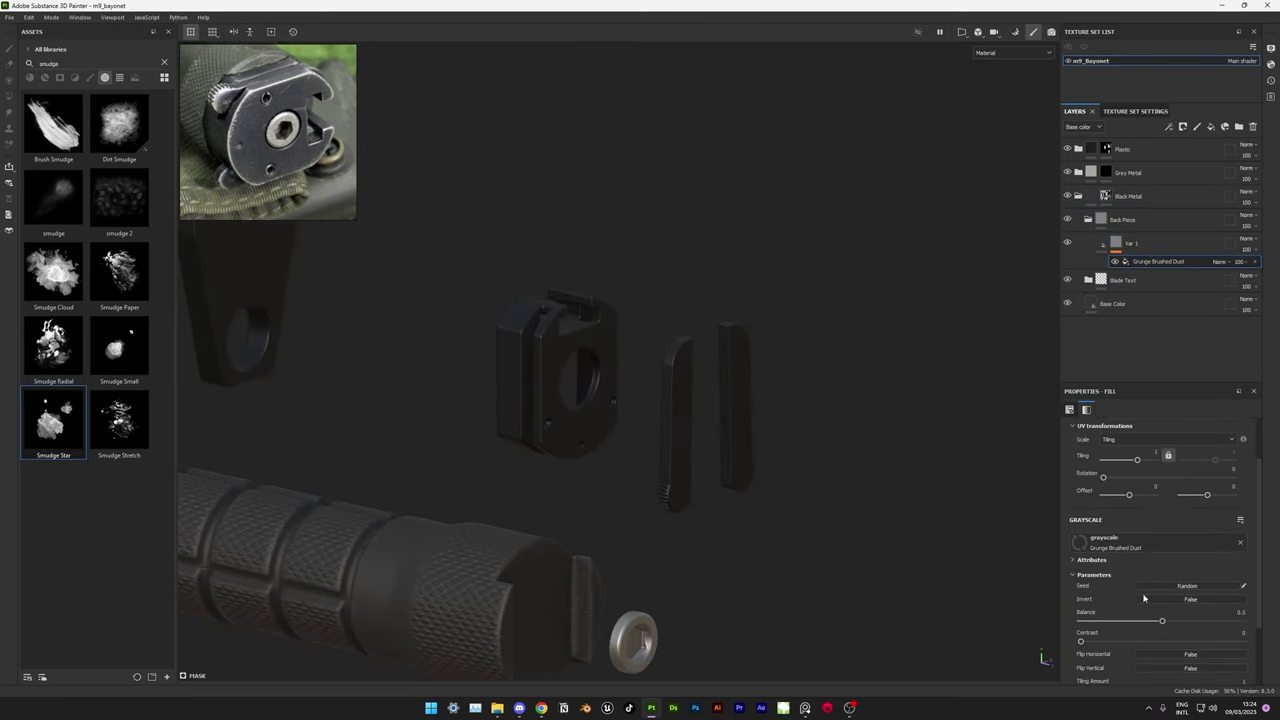
{"action": "scroll", "coordinate": [724, 370], "scroll_direction": "up", "scroll_amount": 3}
{"action": "left_click_drag", "start_coordinate": [1137, 459], "coordinate": [1141, 462]}
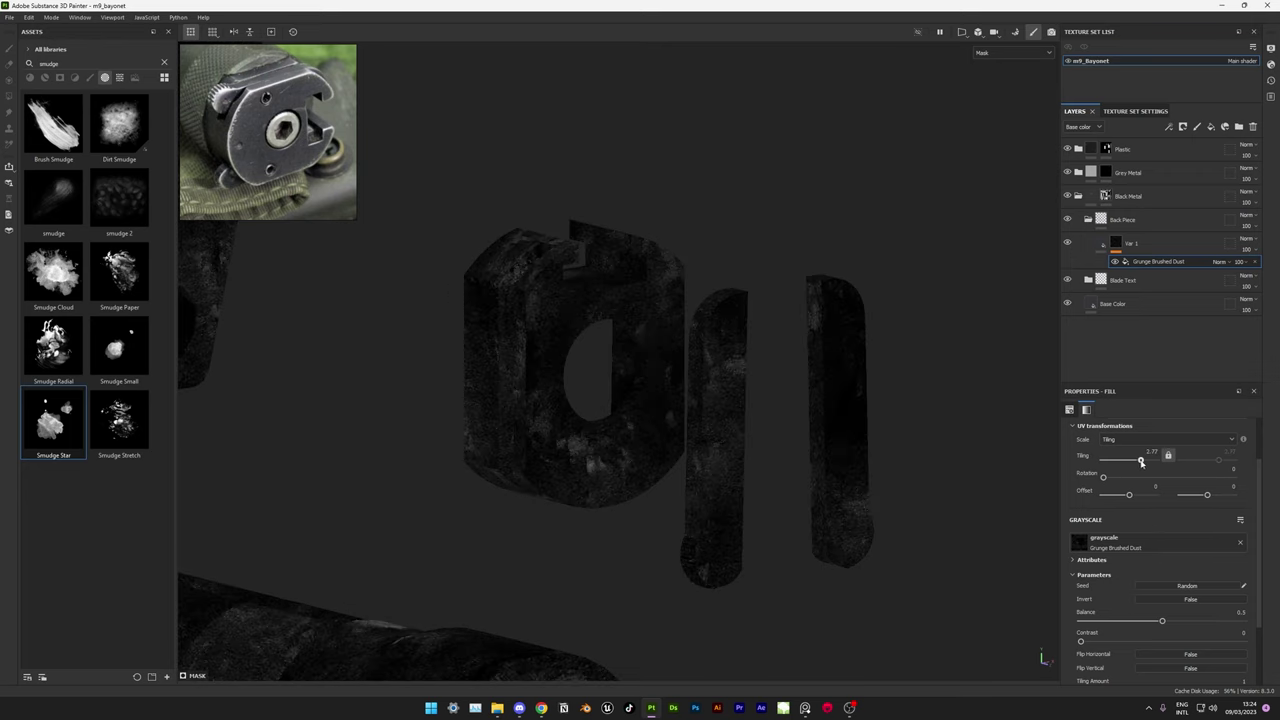
- Set the Var 1 base colour to dark grey 272829 and preview the base colour channel
{"action": "left_click", "coordinate": [1130, 243]}
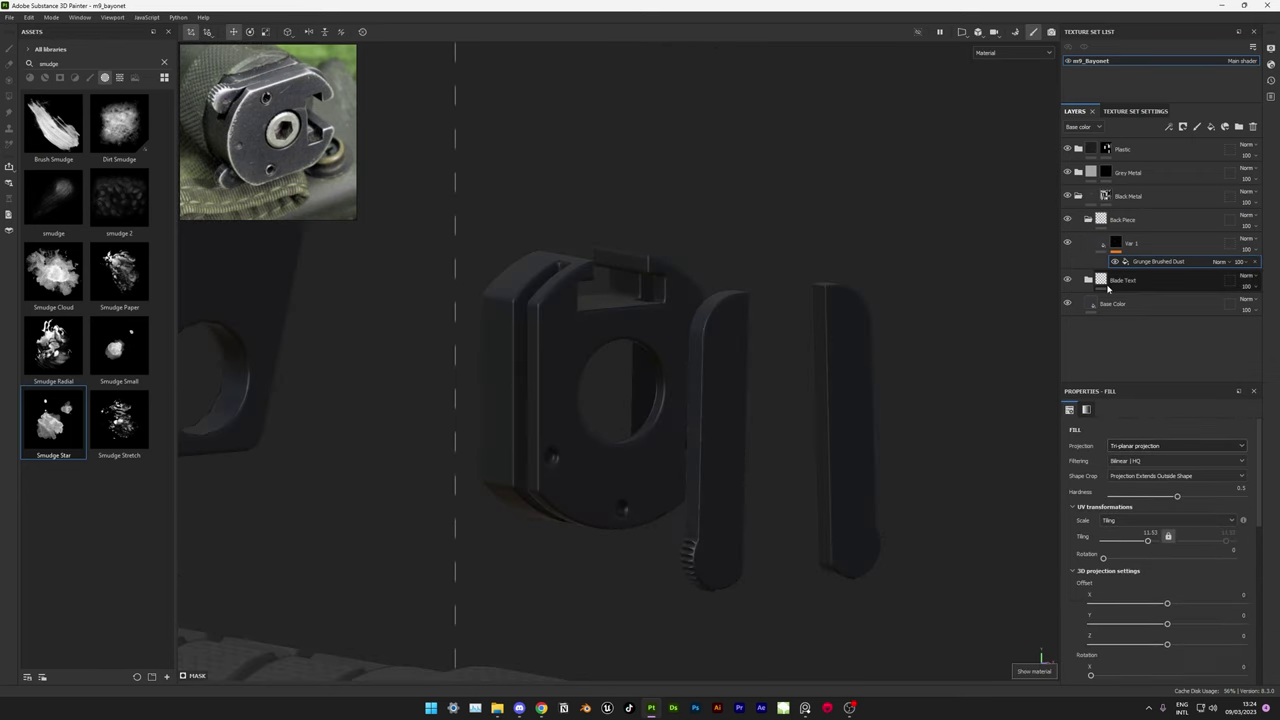
{"action": "left_click", "coordinate": [1158, 655]}
{"action": "left_click_drag", "start_coordinate": [961, 565], "coordinate": [957, 566]}
{"action": "left_click_drag", "start_coordinate": [760, 440], "coordinate": [853, 487], "text": "alt"}
{"action": "right_click_drag", "start_coordinate": [760, 405], "coordinate": [900, 500], "text": "alt"}
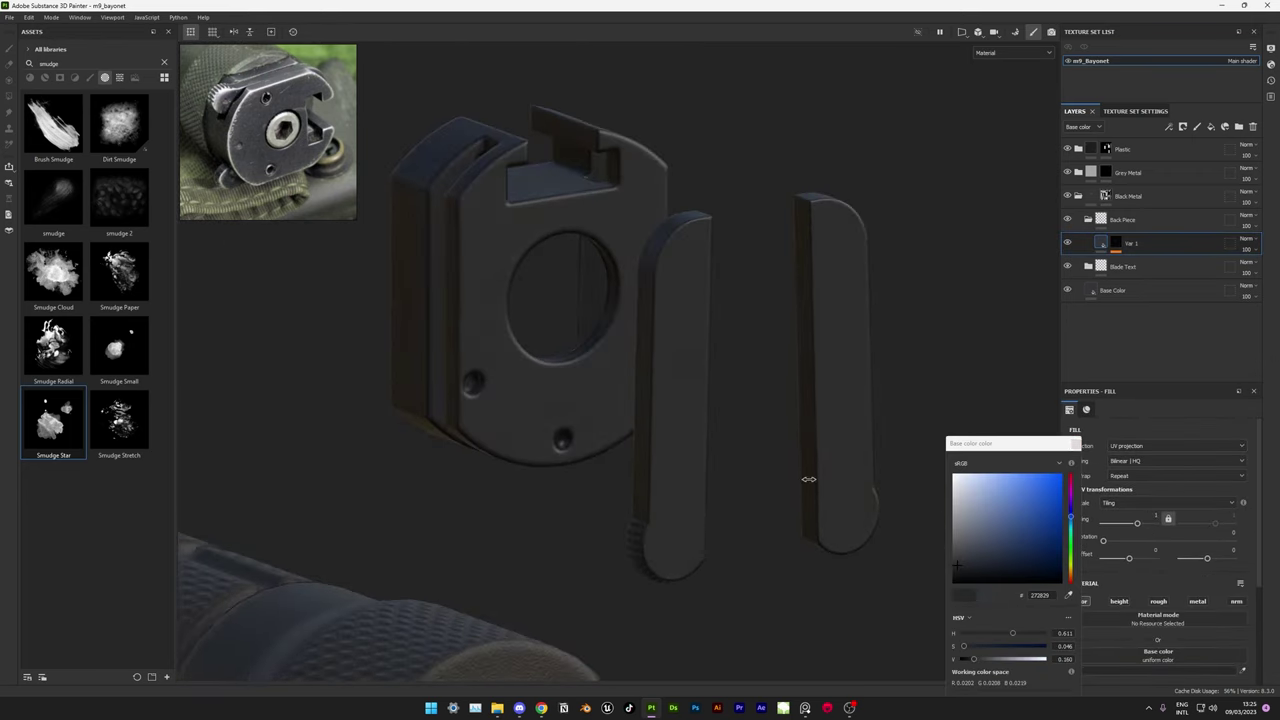
{"action": "key", "text": "c"}
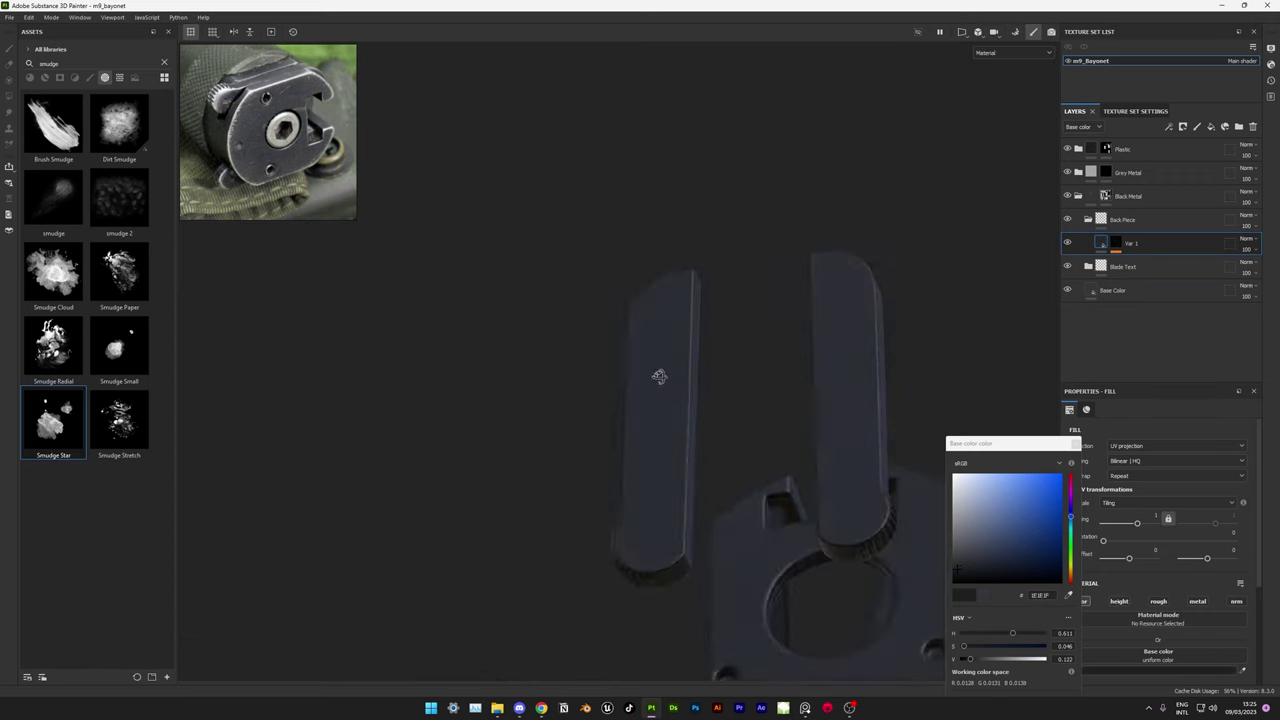
{"action": "left_click_drag", "start_coordinate": [663, 374], "coordinate": [757, 463], "text": "alt"}
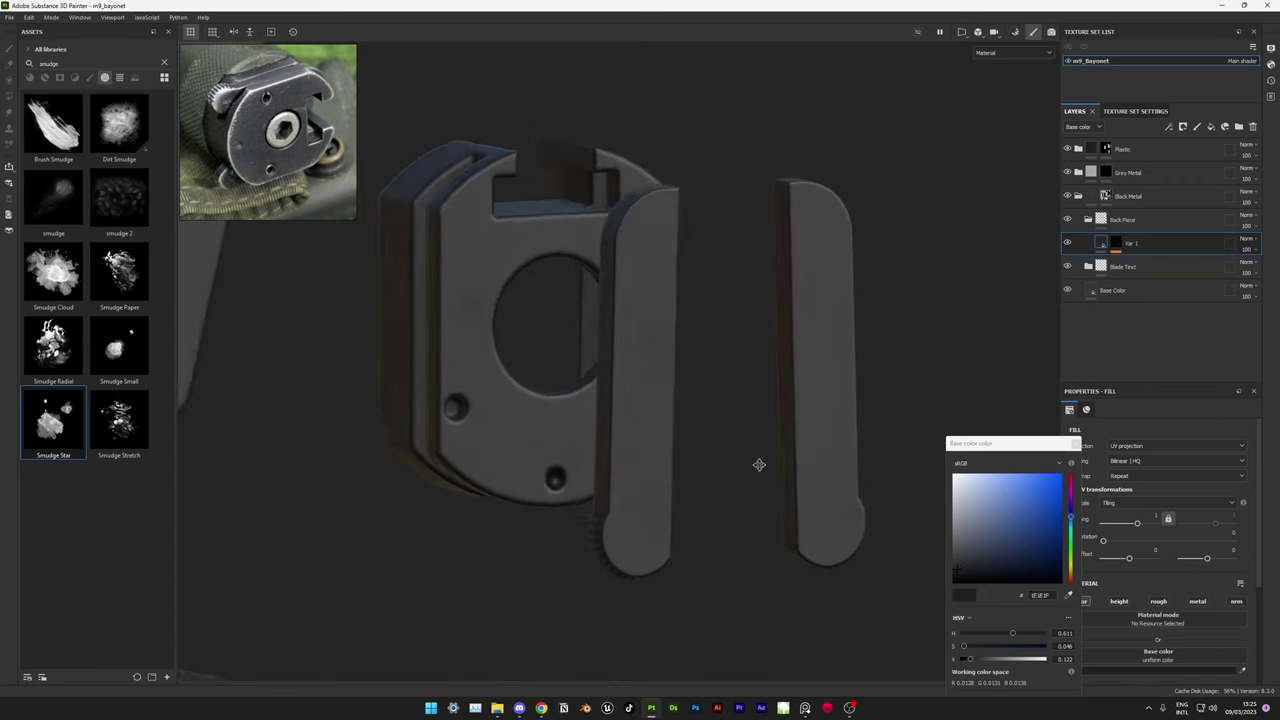
- Add another fill layer above Var 1 and name it 'Edges'
{"action": "left_click", "coordinate": [1197, 126]}
{"action": "key", "text": "m"}
{"action": "double_click", "coordinate": [1126, 243]}
{"action": "type", "text": "Edges"}
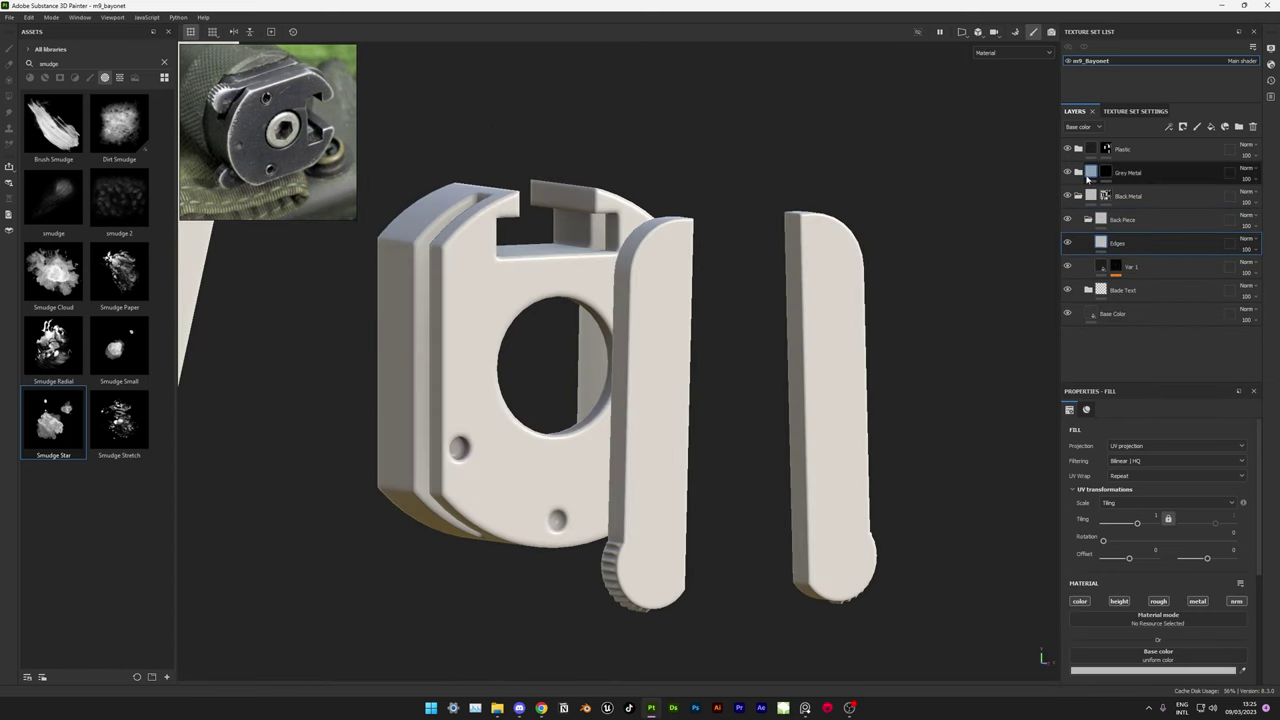
- Give the Edges layer a black mask driven by a Curvature generator after trying Metal Edge Wear
{"action": "left_click_drag", "start_coordinate": [1132, 200], "coordinate": [1135, 290]}
{"action": "right_click", "coordinate": [1135, 271]}
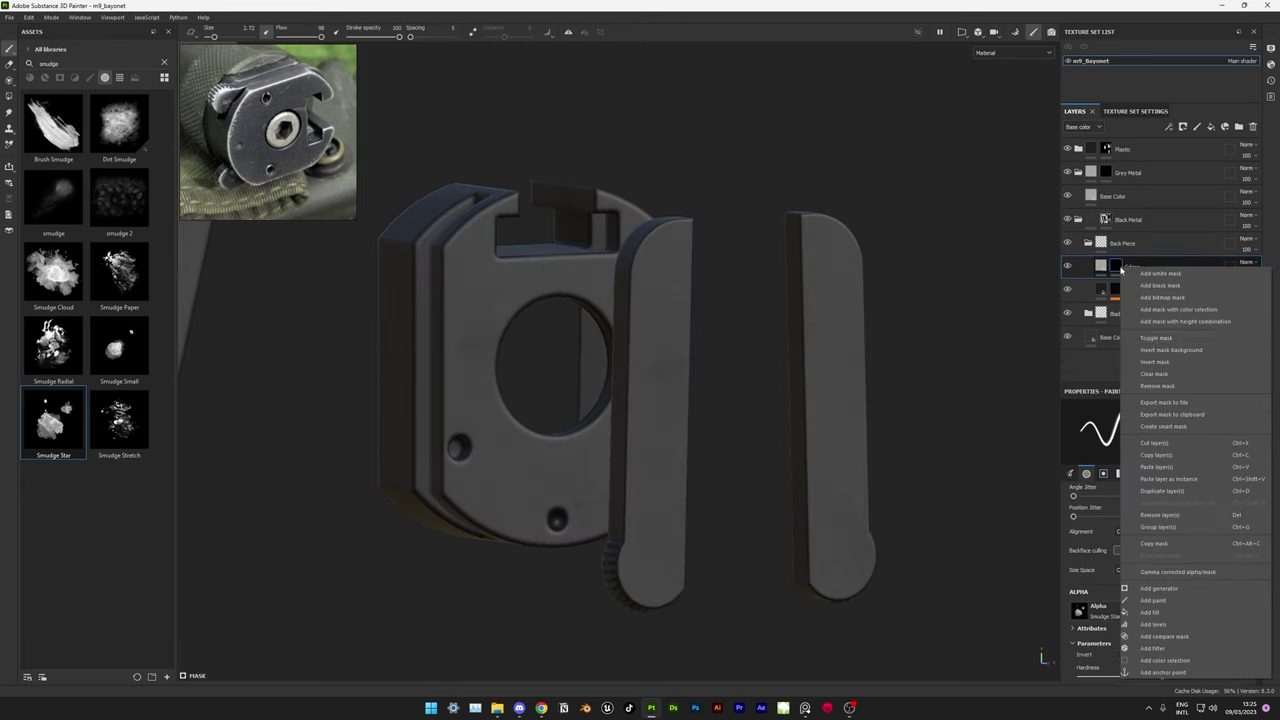
{"action": "left_click", "coordinate": [1160, 455]}
{"action": "left_click", "coordinate": [1177, 461]}
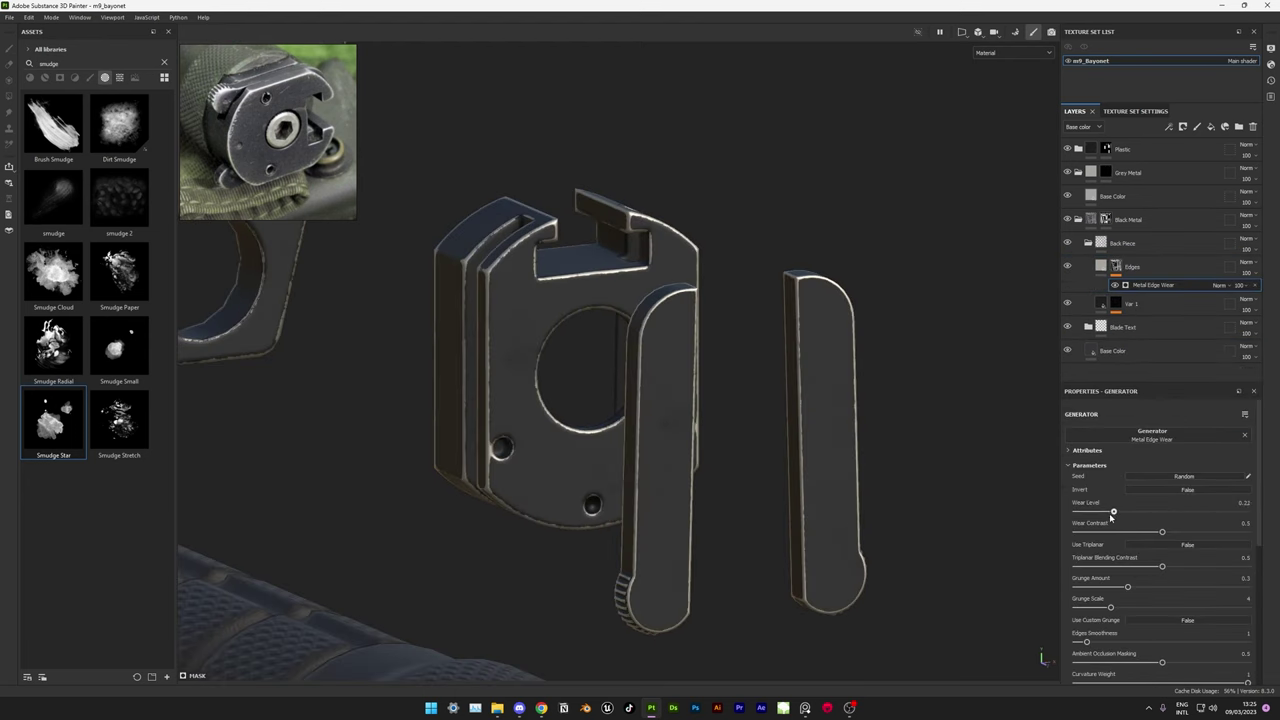
{"action": "key", "text": "ctrl+z"}
{"action": "left_click", "coordinate": [1127, 267]}
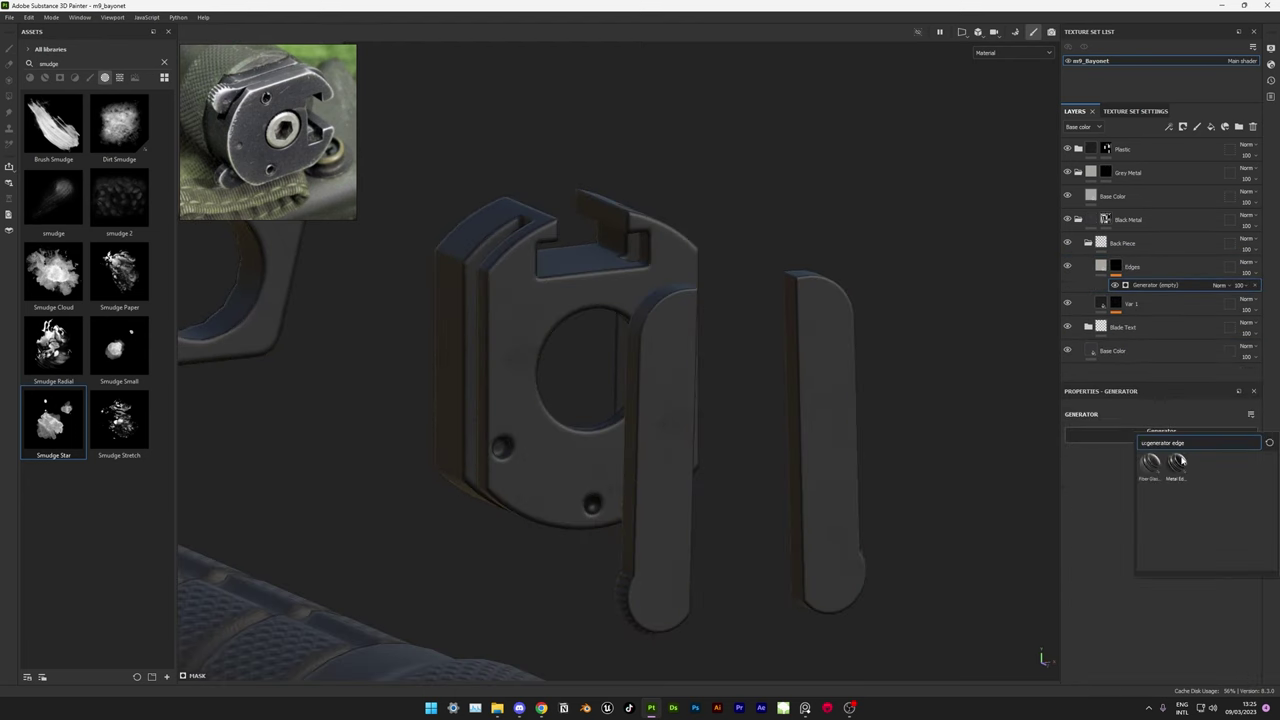
{"action": "left_click", "coordinate": [1150, 465]}
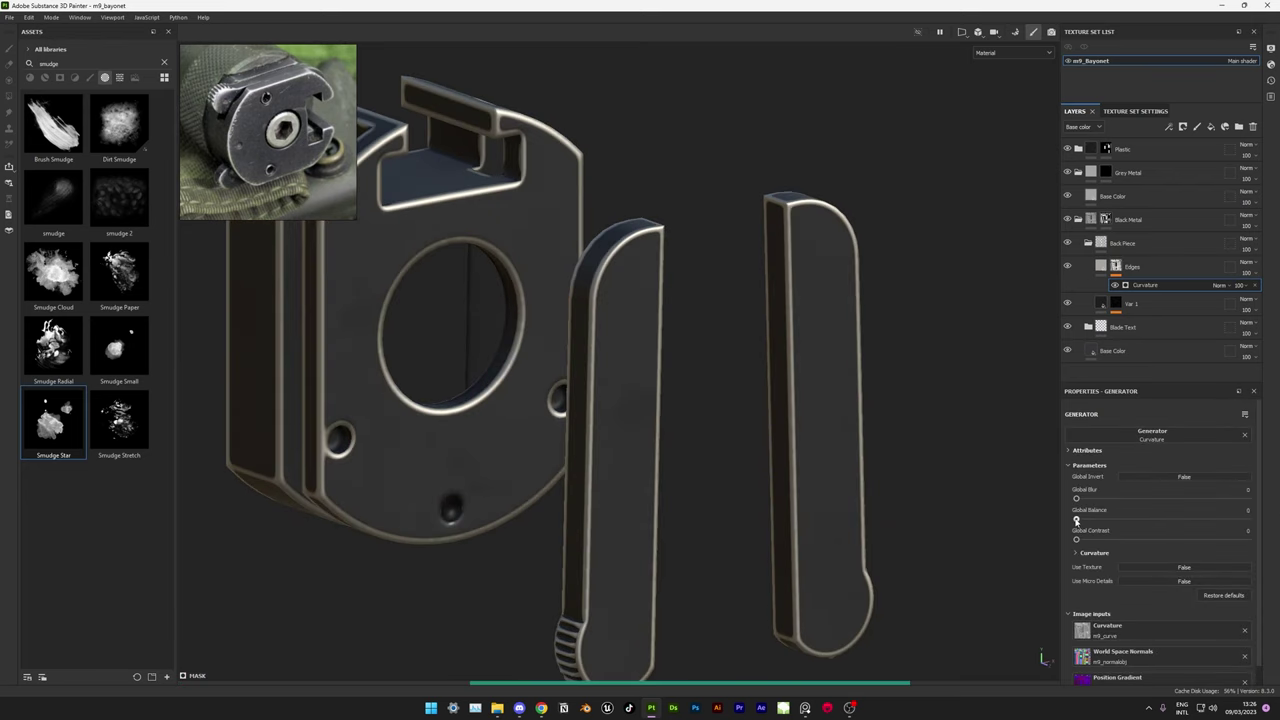
{"action": "left_click_drag", "start_coordinate": [620, 400], "coordinate": [743, 489], "text": "alt"}
{"action": "scroll", "coordinate": [743, 489], "scroll_direction": "up", "scroll_amount": 3}
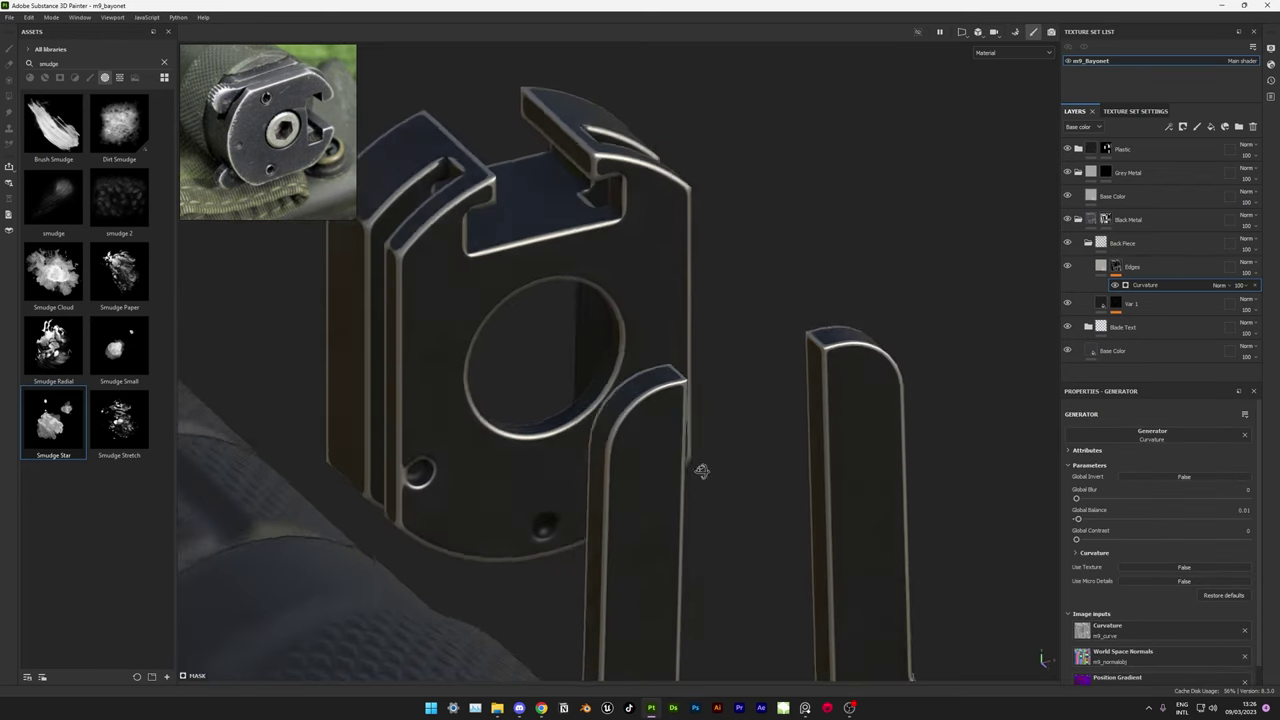
{"action": "right_click", "coordinate": [1120, 266]}
- Choose the Cement 1 soft brush with reduced size and flow, and set Curvature to Multiply
{"action": "key", "text": "Escape"}
{"action": "left_click", "coordinate": [90, 77]}
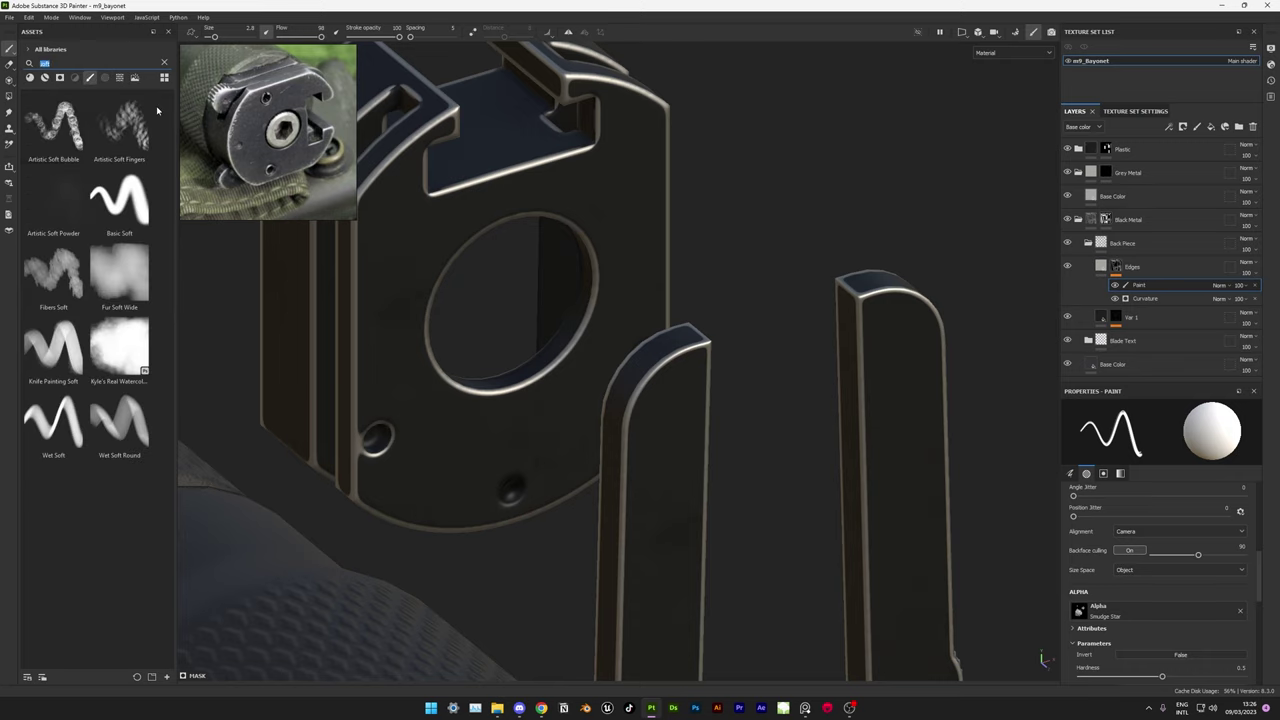
{"action": "left_click_drag", "start_coordinate": [670, 349], "coordinate": [283, 37], "text": "alt"}
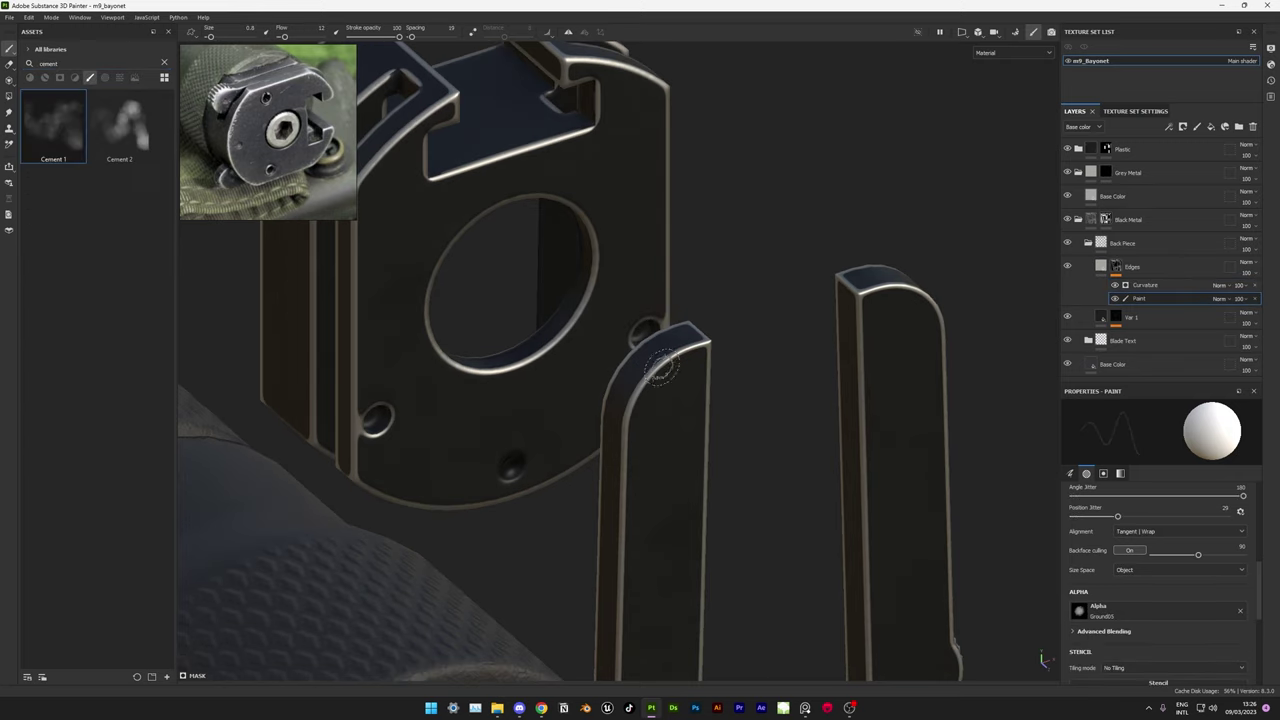
{"action": "left_click", "coordinate": [1222, 286]}
{"action": "left_click_drag", "start_coordinate": [749, 386], "coordinate": [720, 496], "text": "alt"}
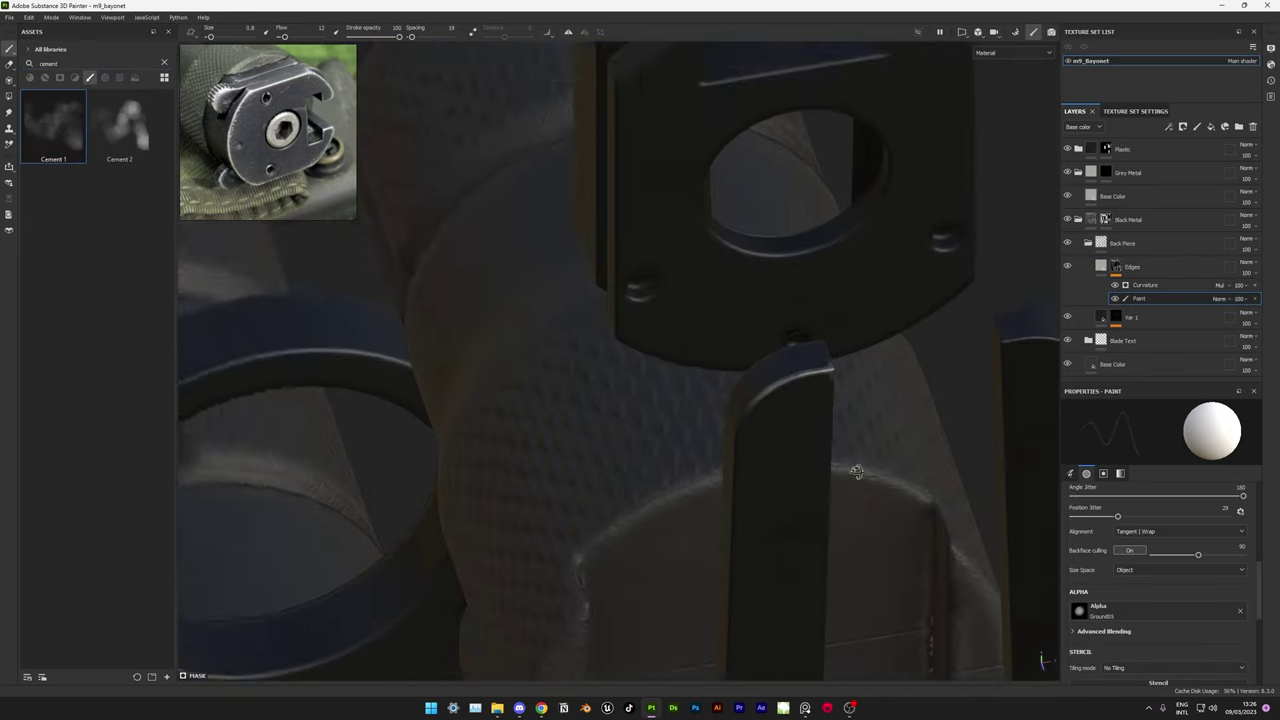
{"action": "mouse_move", "coordinate": [548, 349]}
{"action": "left_mouse_down", "text": "alt"}
{"action": "mouse_move", "coordinate": [763, 320]}
{"action": "mouse_move", "coordinate": [606, 155]}
{"action": "left_mouse_up", "text": "alt"}
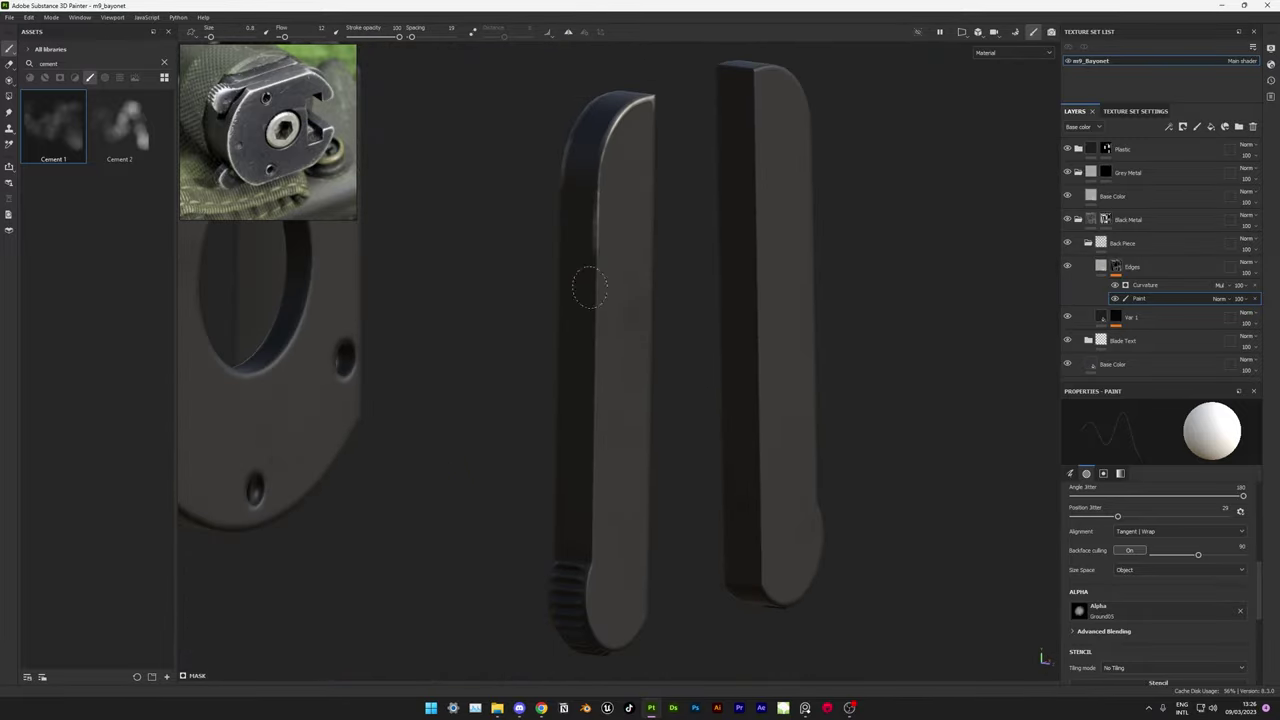
{"action": "mouse_move", "coordinate": [576, 655]}
{"action": "left_mouse_down", "text": "alt"}
{"action": "mouse_move", "coordinate": [694, 491]}
{"action": "mouse_move", "coordinate": [629, 350]}
{"action": "left_mouse_up", "text": "alt"}
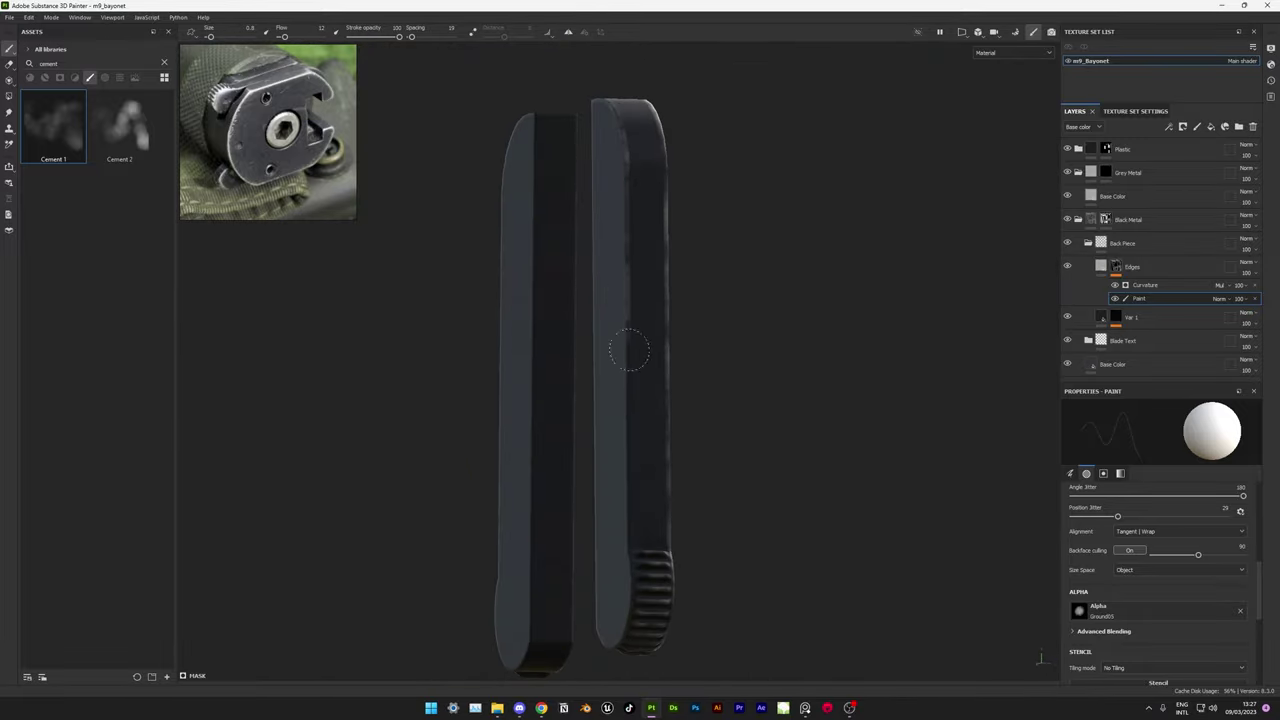
{"action": "left_click_drag", "start_coordinate": [777, 307], "coordinate": [918, 390], "text": "alt"}
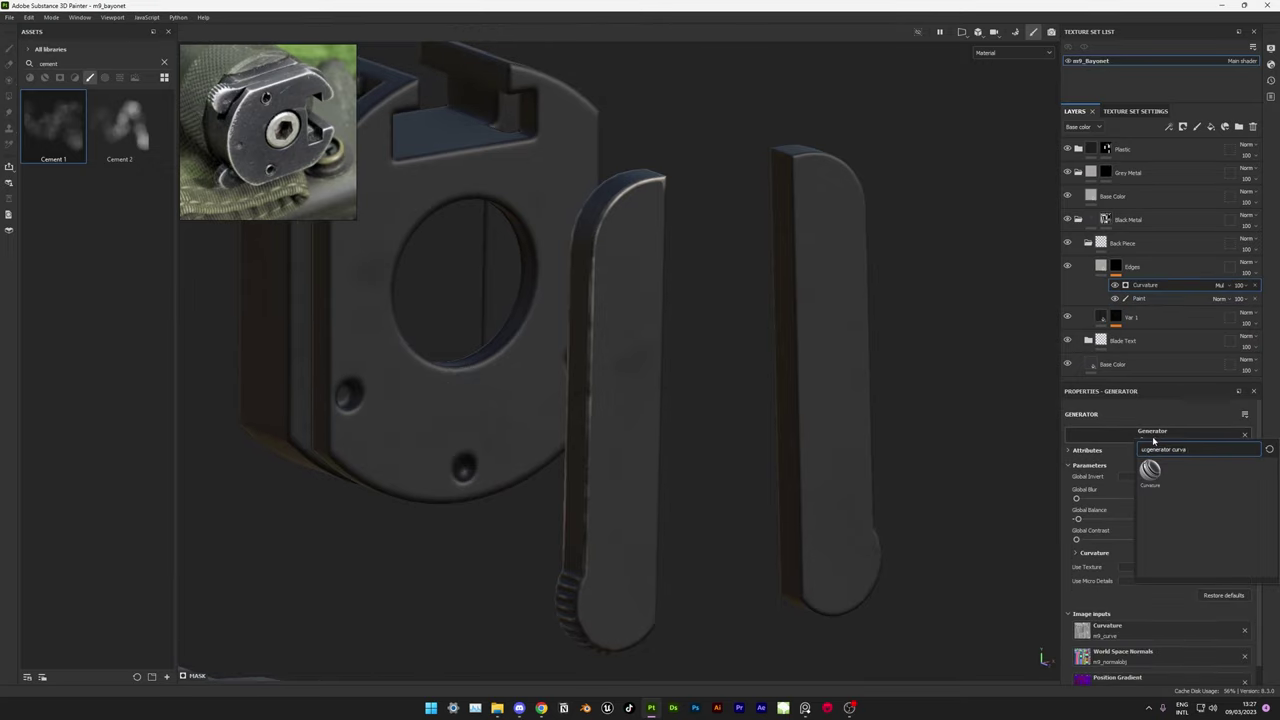
- Replace Curvature with Metal Edge Wear and inspect the Edges mask on its own
{"action": "left_click", "coordinate": [1177, 467]}
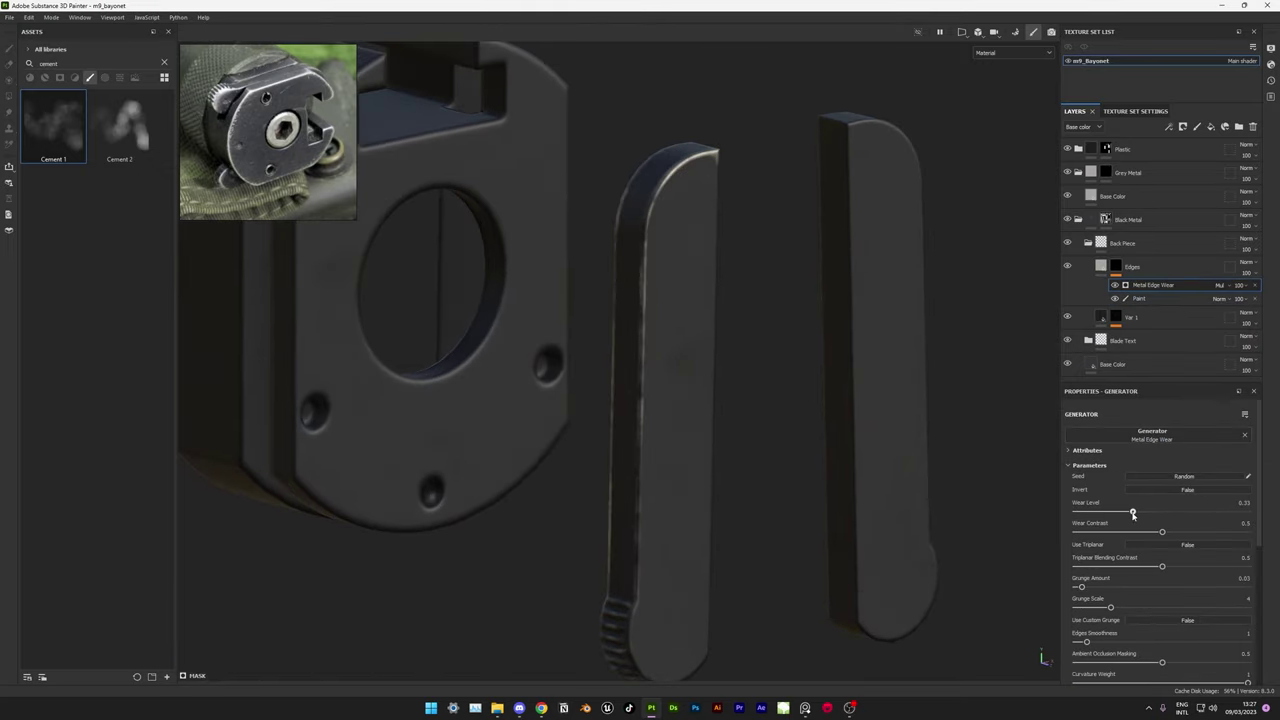
{"action": "left_click", "coordinate": [1139, 298]}
{"action": "mouse_move", "coordinate": [700, 400]}
{"action": "left_mouse_down", "text": "alt"}
{"action": "mouse_move", "coordinate": [791, 471]}
{"action": "mouse_move", "coordinate": [723, 423]}
{"action": "mouse_move", "coordinate": [497, 427]}
{"action": "left_mouse_up", "text": "alt"}
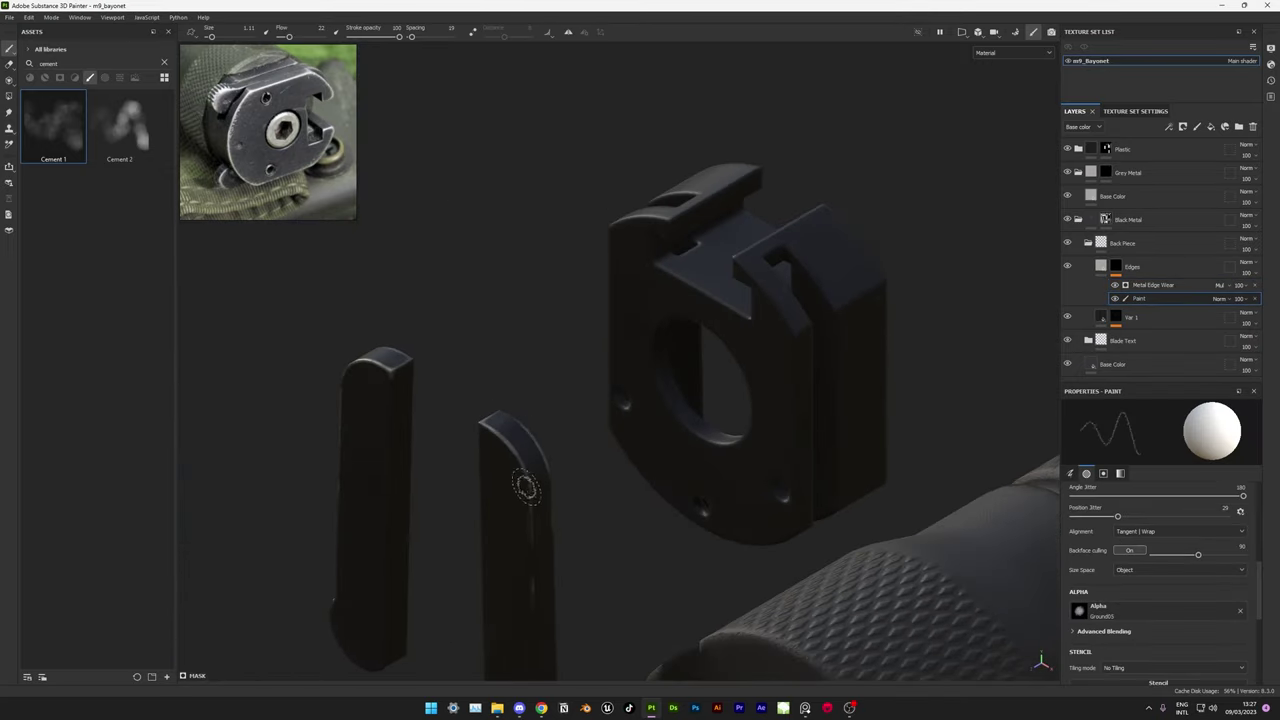
{"action": "mouse_move", "coordinate": [527, 487]}
{"action": "left_mouse_down", "text": "alt"}
{"action": "mouse_move", "coordinate": [580, 331]}
{"action": "mouse_move", "coordinate": [503, 277]}
{"action": "mouse_move", "coordinate": [678, 217]}
{"action": "left_mouse_up", "text": "alt"}
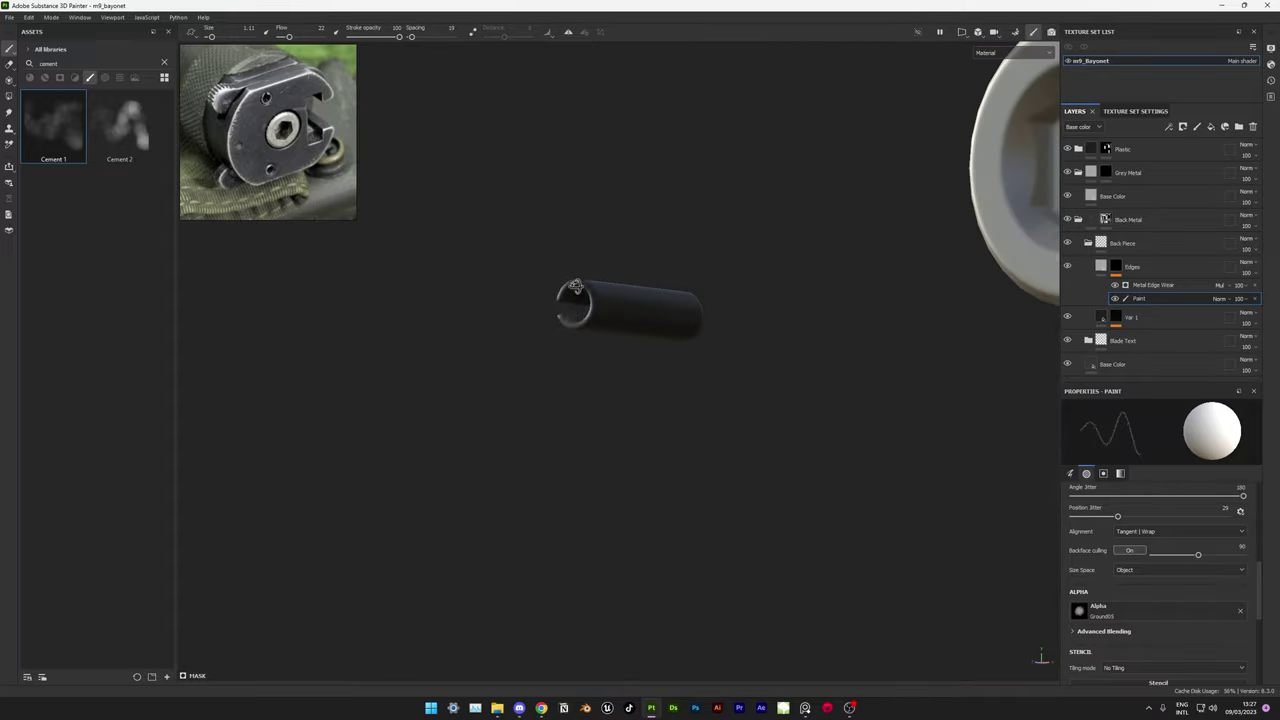
{"action": "left_click_drag", "start_coordinate": [575, 287], "coordinate": [634, 434], "text": "alt"}
{"action": "left_click", "coordinate": [1147, 300], "text": "alt"}
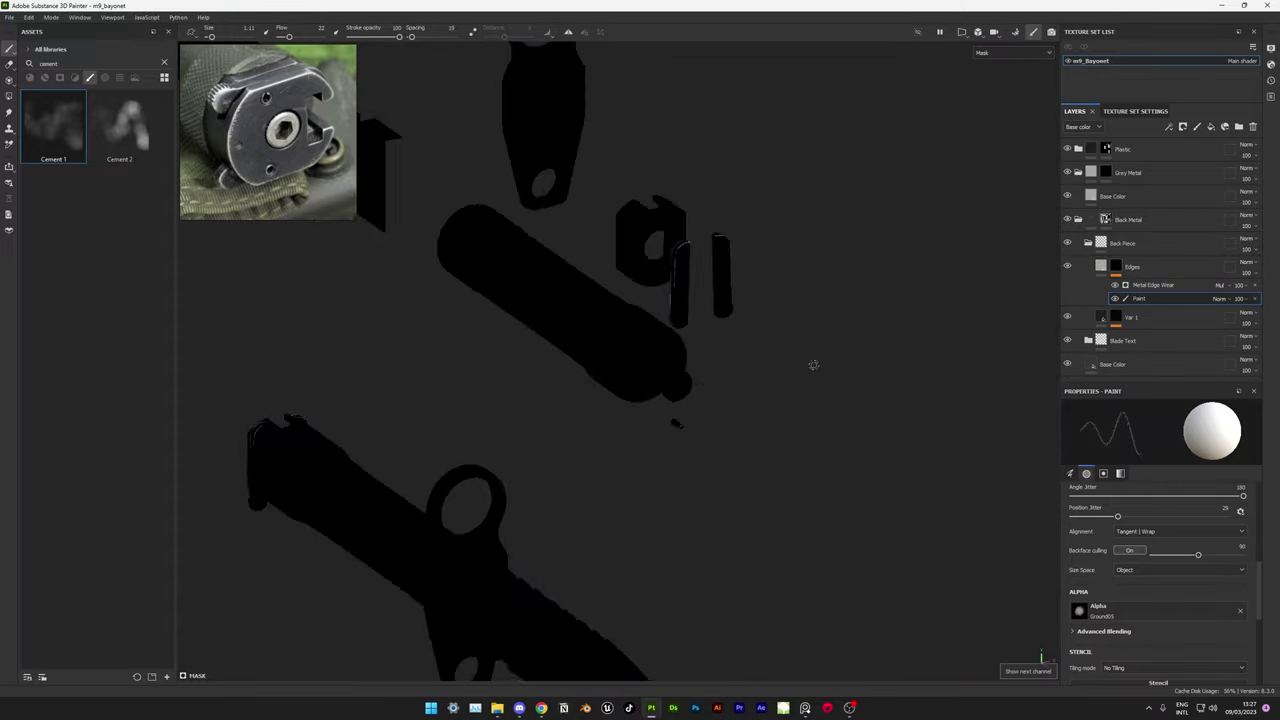
{"action": "mouse_move", "coordinate": [813, 365]}
{"action": "left_mouse_down", "text": "alt"}
{"action": "mouse_move", "coordinate": [634, 509]}
{"action": "mouse_move", "coordinate": [751, 397]}
{"action": "mouse_move", "coordinate": [625, 408]}
{"action": "left_mouse_up", "text": "alt"}
{"action": "key", "text": "m"}
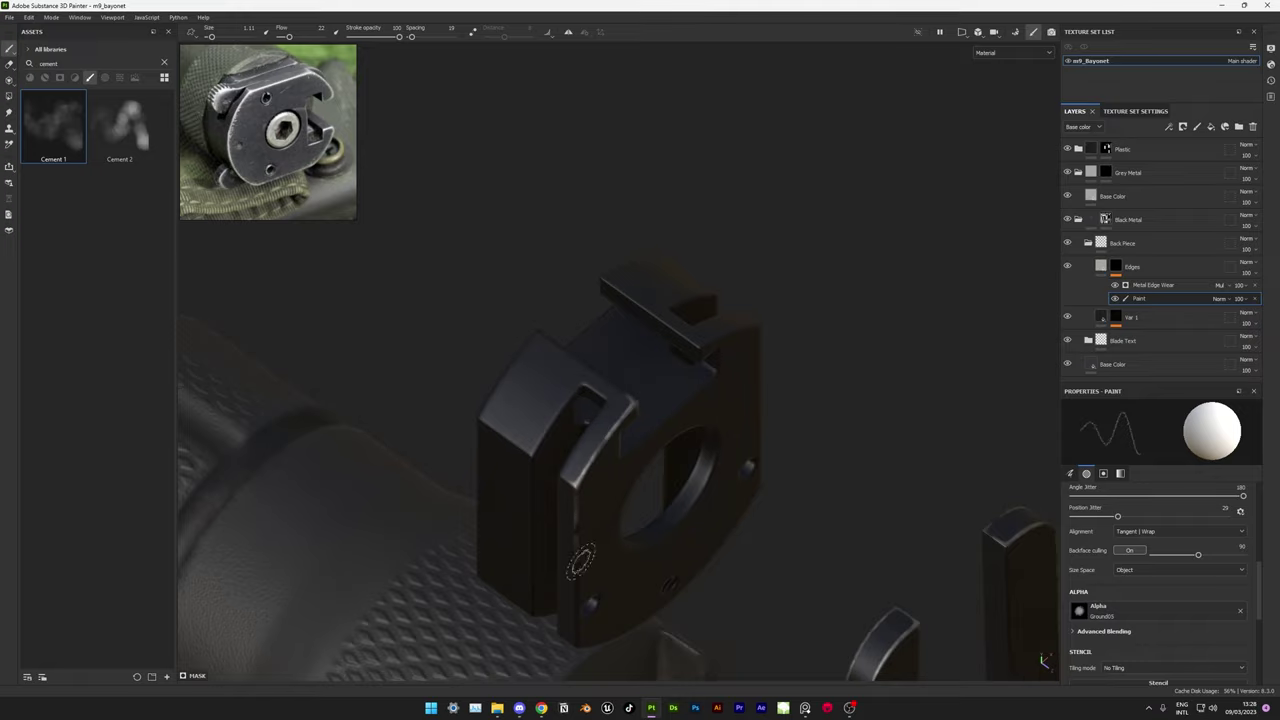
- Raise the Metal Edge Wear Grunge Amount to 0.52 and review the guard, handle and blade
{"action": "mouse_move", "coordinate": [567, 355]}
{"action": "left_mouse_down", "text": "alt"}
{"action": "mouse_move", "coordinate": [683, 400]}
{"action": "mouse_move", "coordinate": [694, 509]}
{"action": "mouse_move", "coordinate": [600, 450]}
{"action": "mouse_move", "coordinate": [516, 496]}
{"action": "mouse_move", "coordinate": [1011, 480]}
{"action": "mouse_move", "coordinate": [900, 420]}
{"action": "mouse_move", "coordinate": [755, 285]}
{"action": "mouse_move", "coordinate": [614, 486]}
{"action": "mouse_move", "coordinate": [829, 491]}
{"action": "left_mouse_up", "text": "alt"}
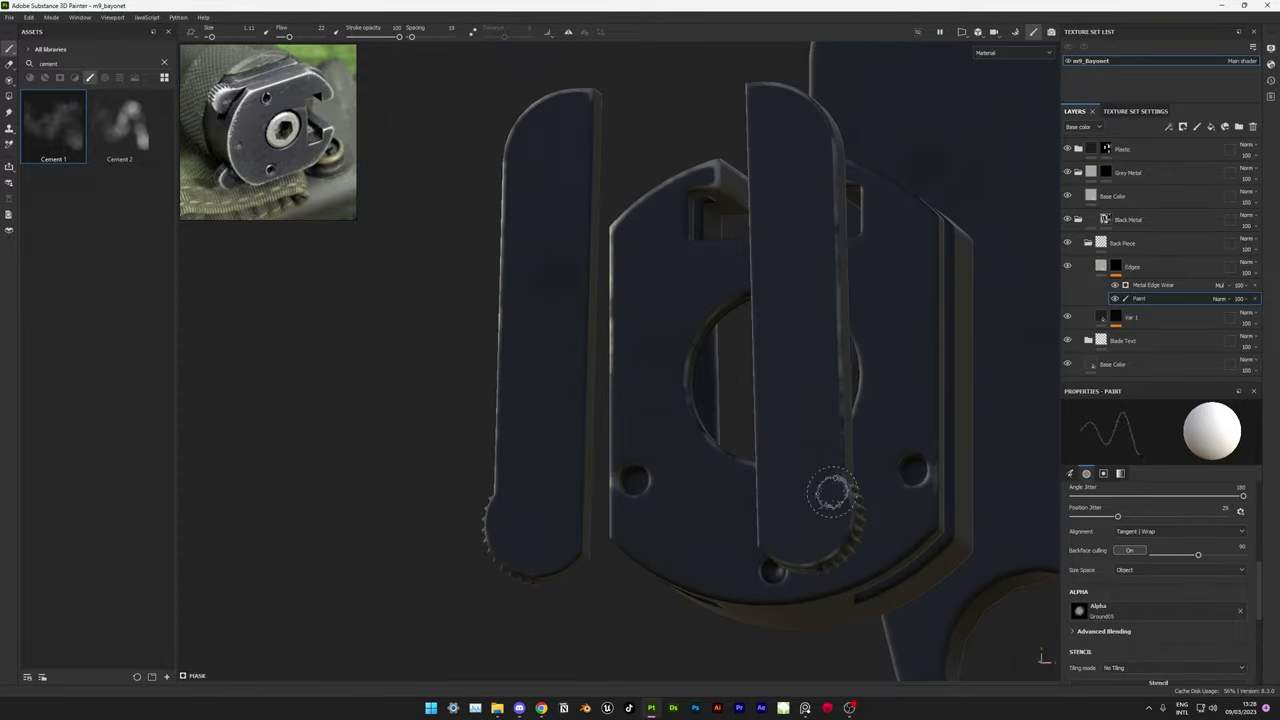
{"action": "right_click_drag", "start_coordinate": [829, 491], "coordinate": [543, 444], "text": "alt"}
{"action": "left_click_drag", "start_coordinate": [543, 444], "coordinate": [635, 445], "text": "alt"}
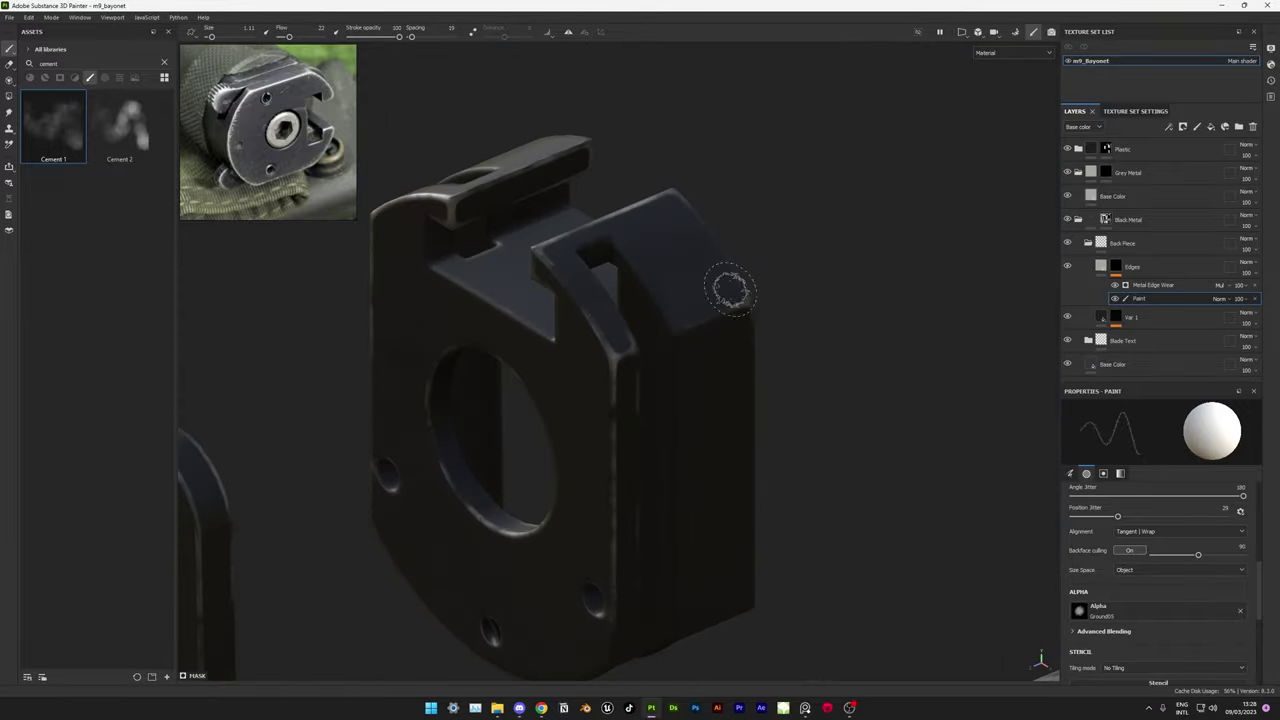
{"action": "mouse_move", "coordinate": [730, 290]}
{"action": "left_mouse_down", "text": "alt"}
{"action": "mouse_move", "coordinate": [749, 549]}
{"action": "mouse_move", "coordinate": [651, 297]}
{"action": "mouse_move", "coordinate": [723, 414]}
{"action": "mouse_move", "coordinate": [687, 318]}
{"action": "mouse_move", "coordinate": [620, 330]}
{"action": "left_mouse_up", "text": "alt"}
{"action": "scroll", "coordinate": [1101, 603], "scroll_direction": "down", "scroll_amount": 3}
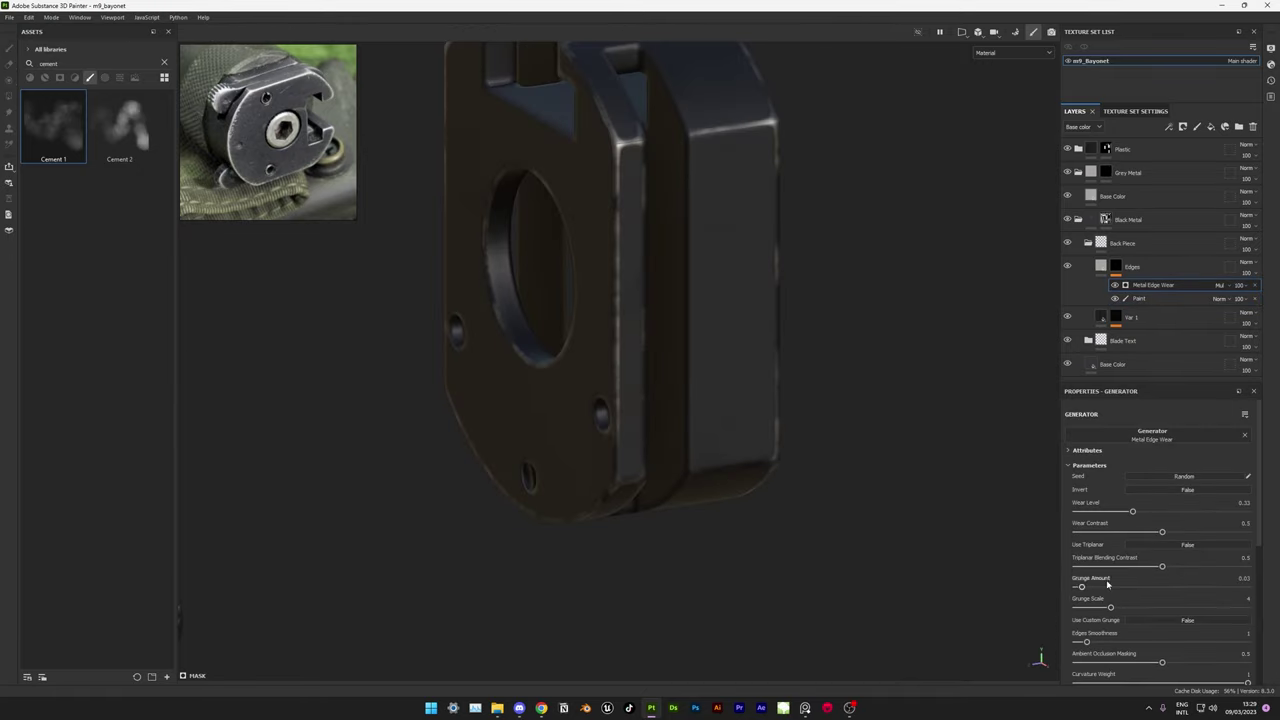
{"action": "left_click_drag", "start_coordinate": [1150, 588], "coordinate": [1165, 587]}
{"action": "mouse_move", "coordinate": [757, 463]}
{"action": "left_mouse_down", "text": "alt"}
{"action": "mouse_move", "coordinate": [687, 225]}
{"action": "mouse_move", "coordinate": [523, 263]}
{"action": "mouse_move", "coordinate": [771, 549]}
{"action": "mouse_move", "coordinate": [645, 432]}
{"action": "mouse_move", "coordinate": [1087, 250]}
{"action": "left_mouse_up", "text": "alt"}
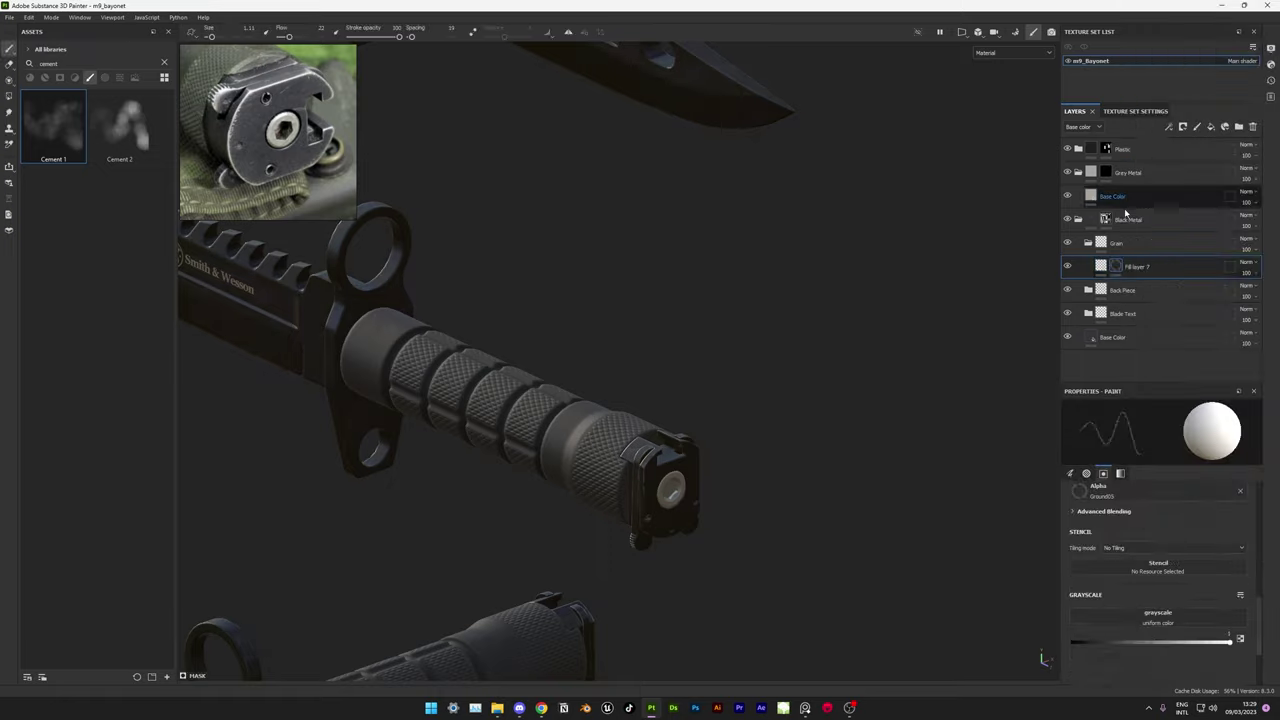
- Try and undo Blue Noise Fast and Dirt 3 masks on Fill layer 7, then set its height to 0.0031
{"action": "right_click", "coordinate": [1135, 266]}
{"action": "left_click", "coordinate": [1150, 405]}
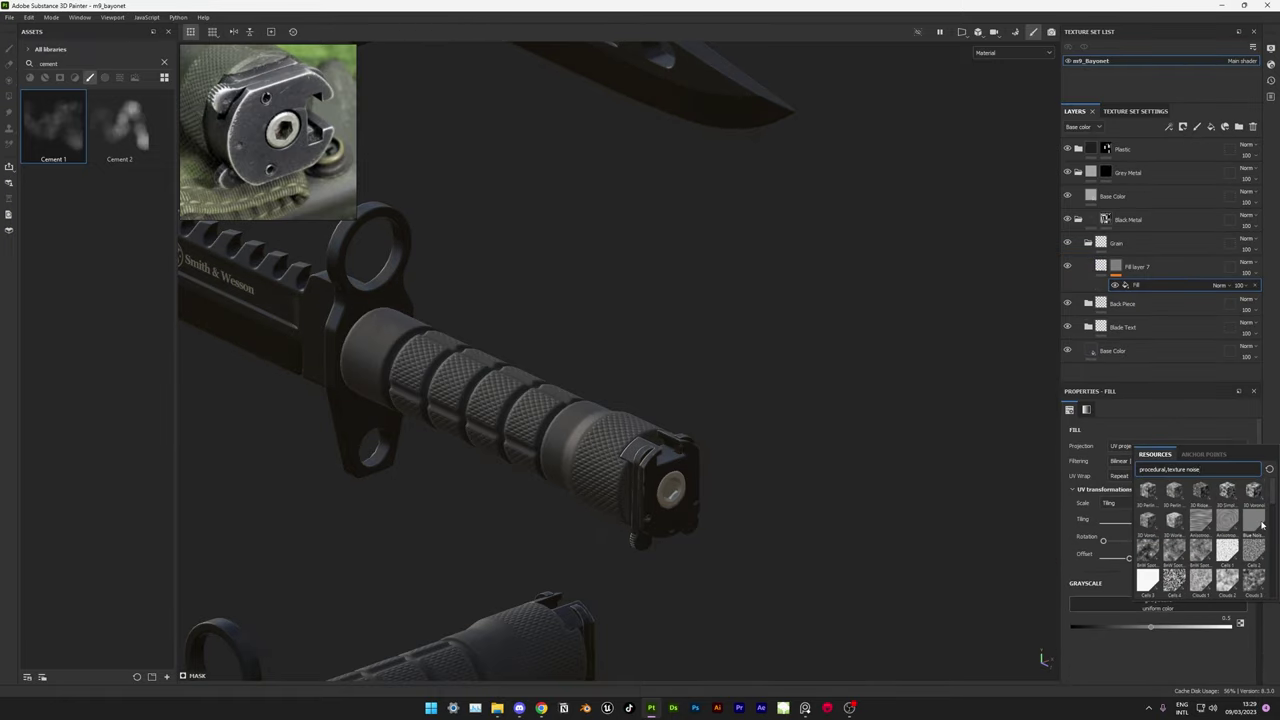
{"action": "left_click", "coordinate": [1253, 520]}
{"action": "scroll", "coordinate": [700, 357], "scroll_direction": "up", "scroll_amount": 5}
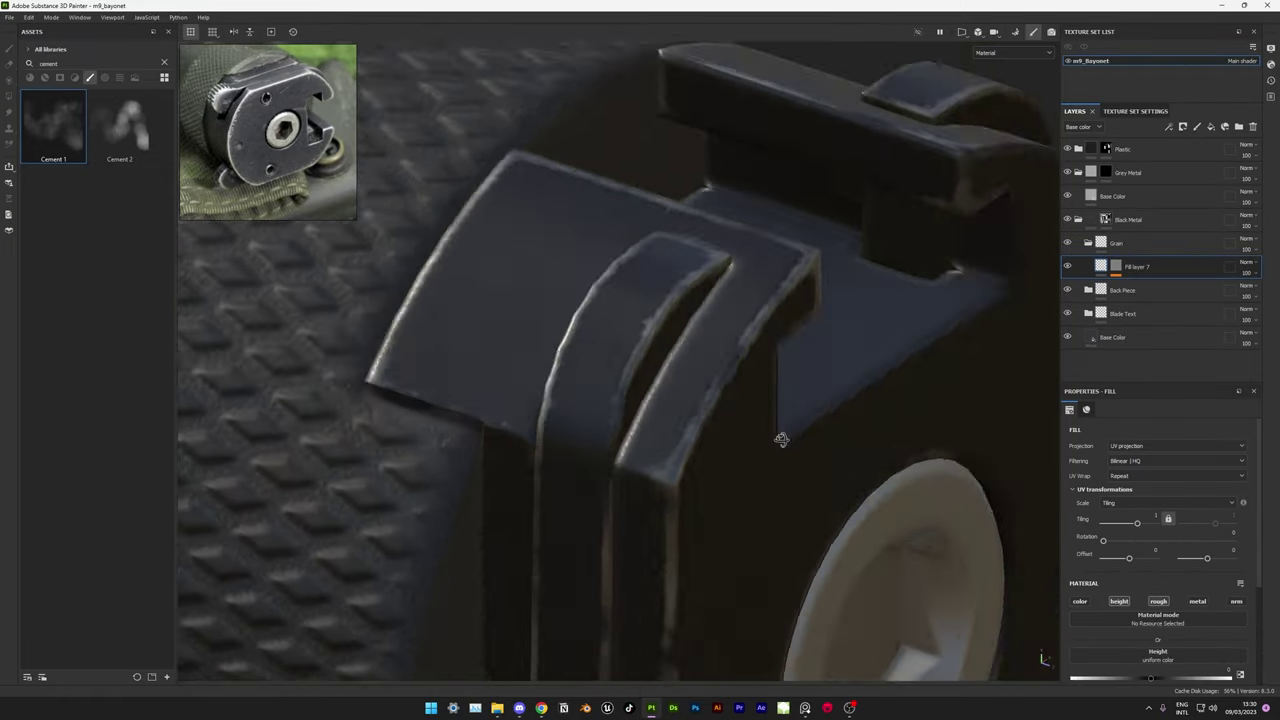
{"action": "key", "text": "ctrl+z"}
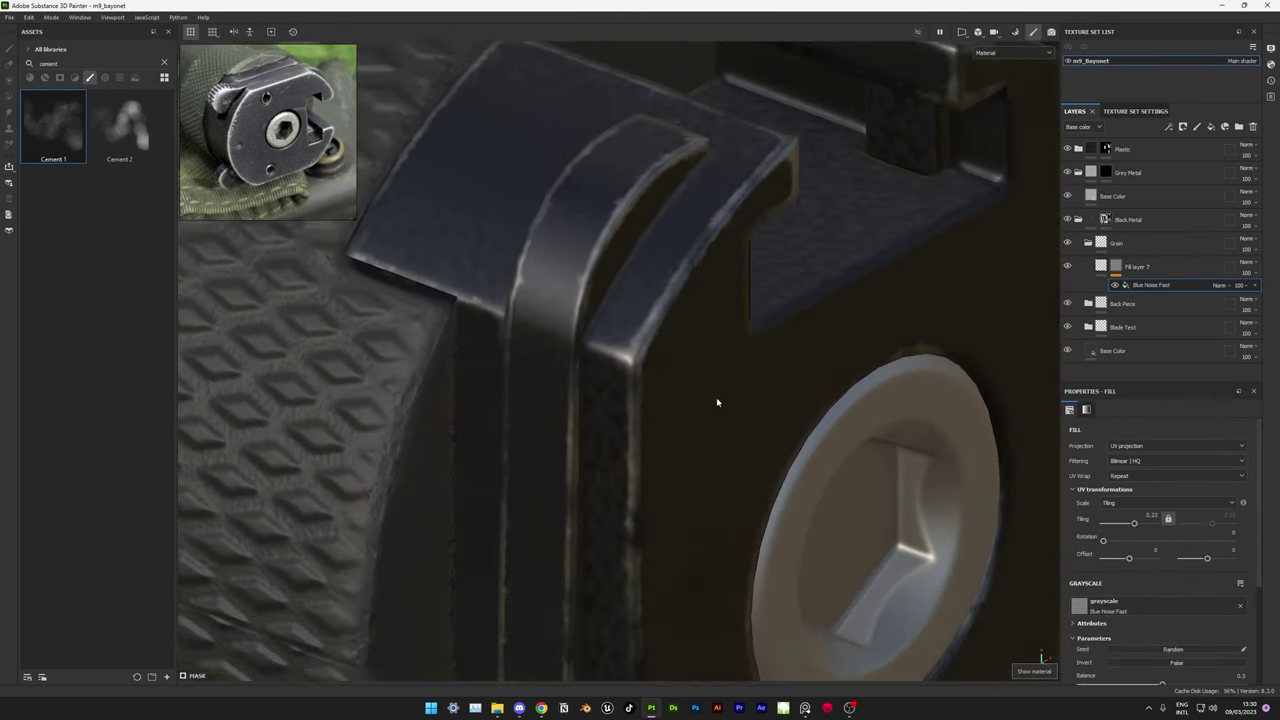
{"action": "scroll", "coordinate": [609, 423], "scroll_direction": "down", "scroll_amount": 5}
{"action": "scroll", "coordinate": [609, 423], "scroll_direction": "up", "scroll_amount": 3}
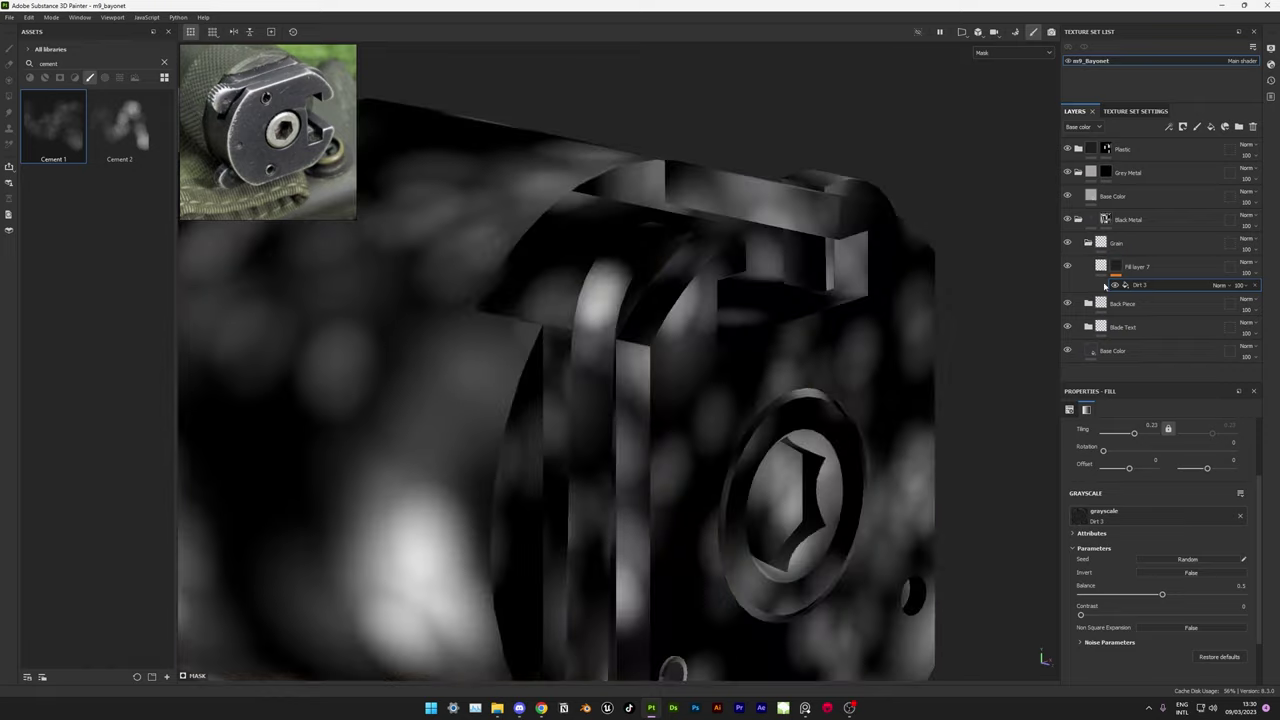
{"action": "key", "text": "ctrl+z"}
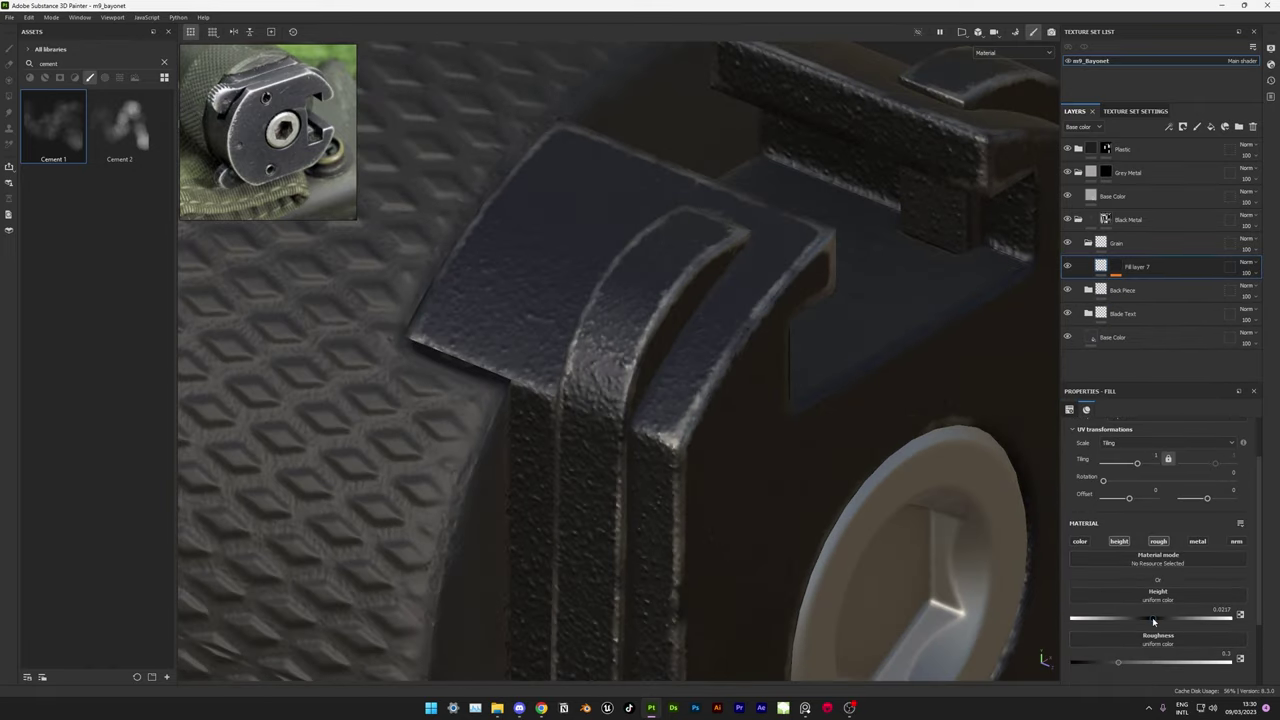
{"action": "left_click", "coordinate": [1152, 617]}
{"action": "mouse_move", "coordinate": [700, 400]}
{"action": "left_mouse_down", "text": "alt"}
{"action": "mouse_move", "coordinate": [978, 495]}
{"action": "mouse_move", "coordinate": [231, 308]}
{"action": "mouse_move", "coordinate": [600, 401]}
{"action": "mouse_move", "coordinate": [1130, 278]}
{"action": "left_mouse_up", "text": "alt"}
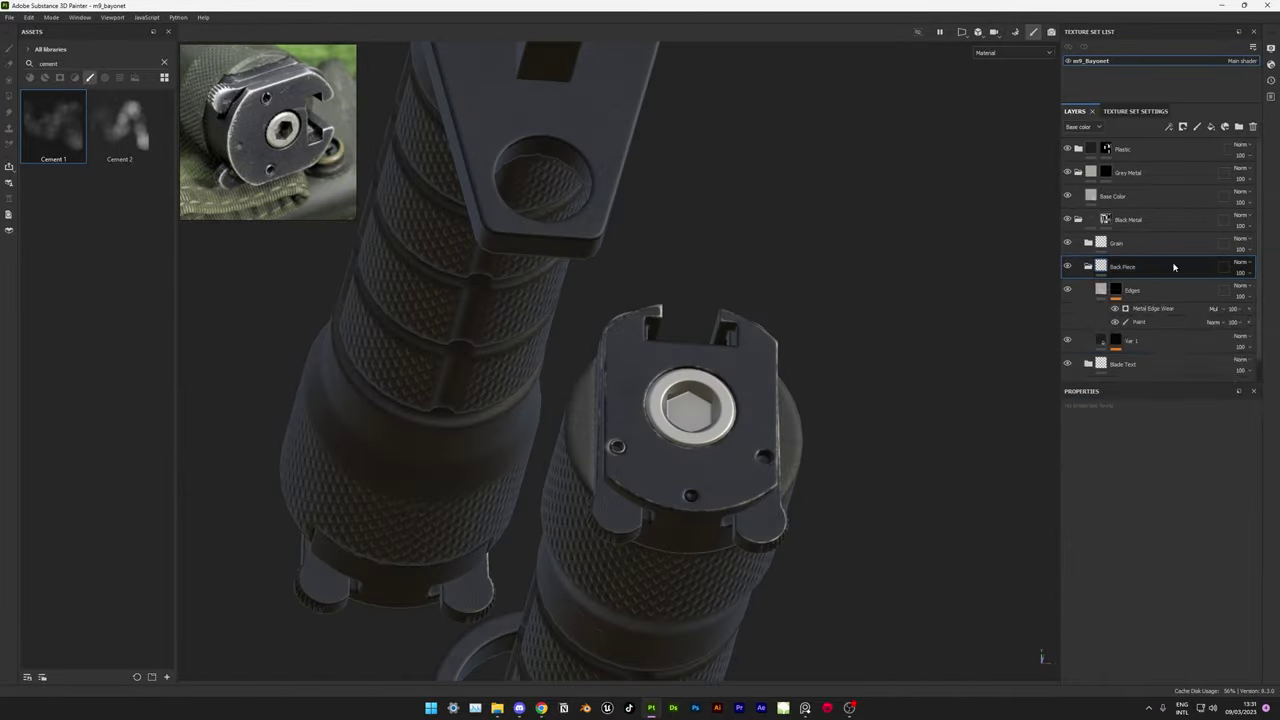
- Add a fill layer named 'Damages', set its base colour, and give it a black mask with a paint layer
{"action": "left_click", "coordinate": [1210, 126]}
{"action": "type", "text": "Damages"}
{"action": "left_click", "coordinate": [1153, 610]}
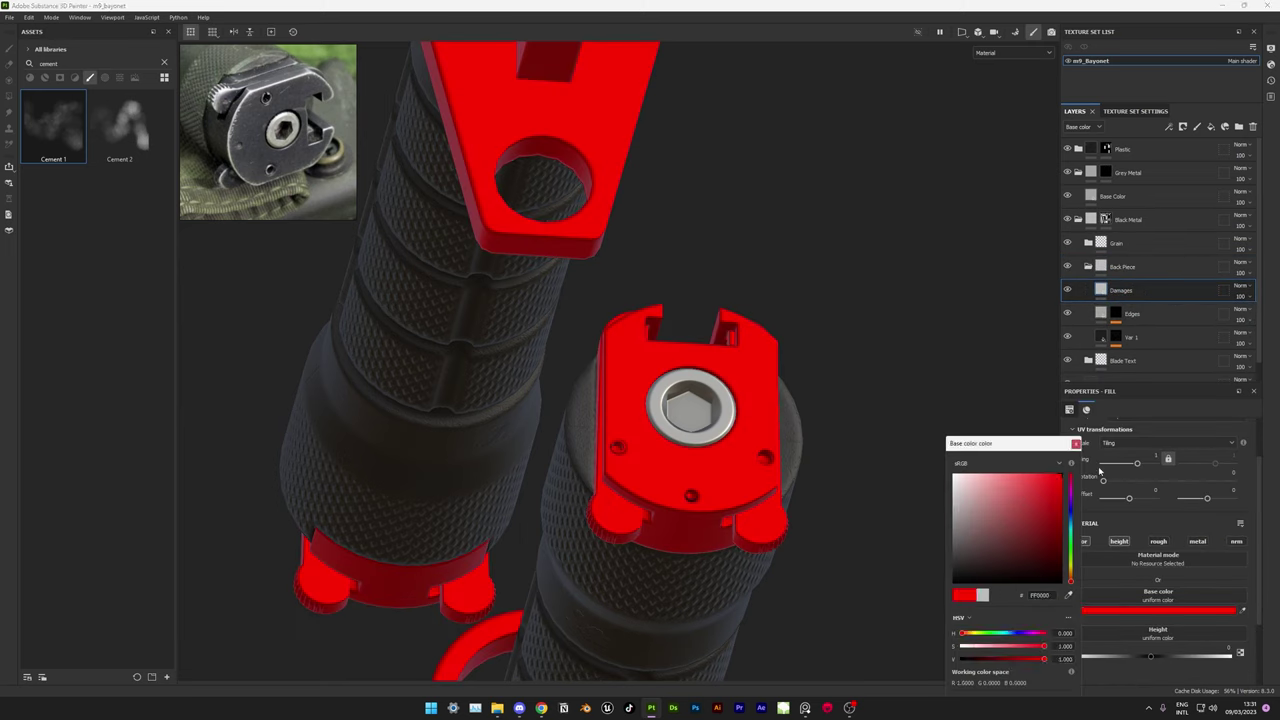
{"action": "right_click", "coordinate": [1130, 290]}
{"action": "left_click", "coordinate": [1190, 200]}
{"action": "right_click", "coordinate": [1116, 290]}
{"action": "left_click", "coordinate": [1170, 300]}
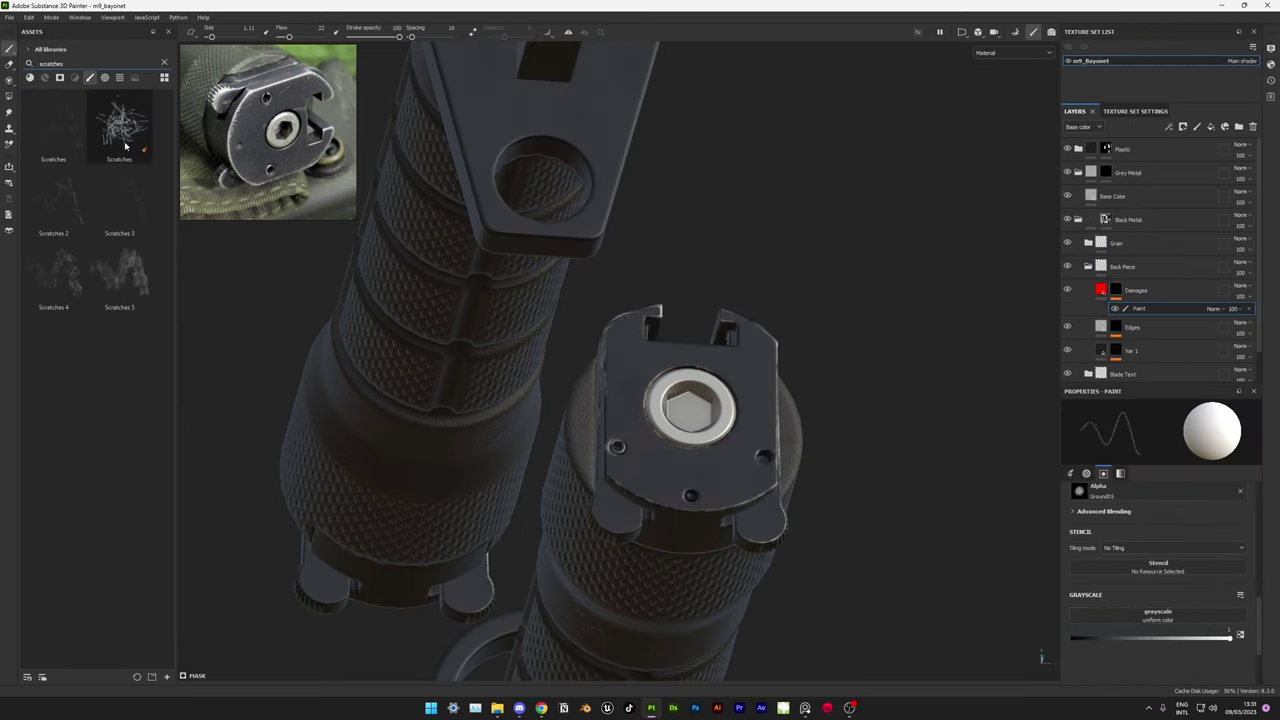
- Paint MetalScratches0063 scratches on the pommel beside the bolt, erase strays, and add the Rough var fill
{"action": "left_click", "coordinate": [105, 77]}
{"action": "left_click", "coordinate": [60, 640]}
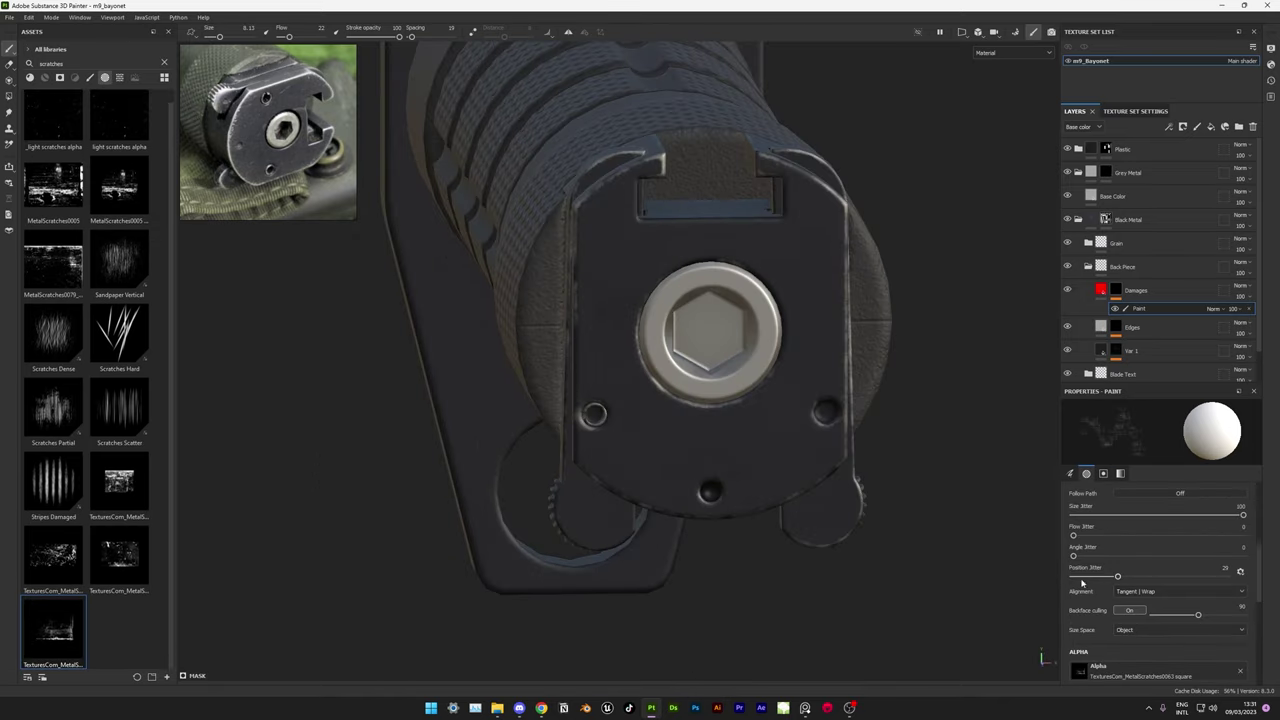
{"action": "mouse_move", "coordinate": [640, 380]}
{"action": "left_mouse_down", "text": "alt"}
{"action": "mouse_move", "coordinate": [777, 364]}
{"action": "mouse_move", "coordinate": [806, 457]}
{"action": "left_mouse_up", "text": "alt"}
{"action": "left_click", "coordinate": [790, 400]}
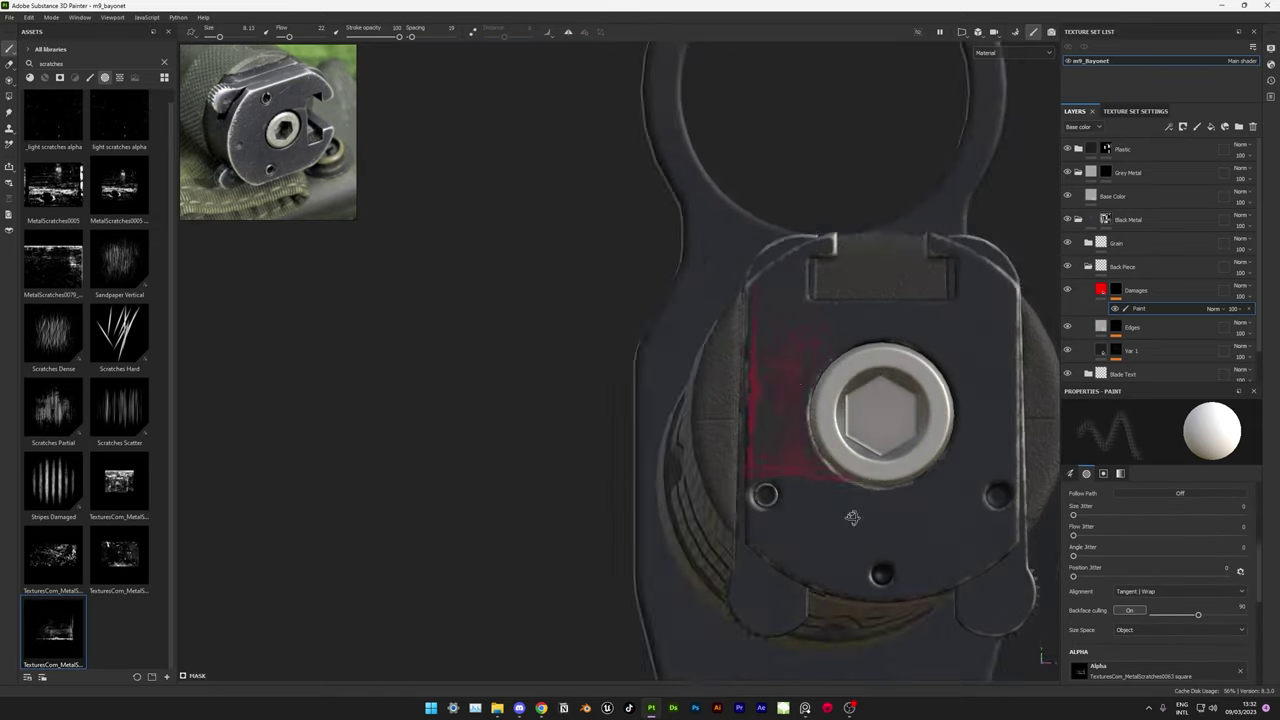
{"action": "left_click_drag", "start_coordinate": [790, 400], "coordinate": [828, 547], "text": "alt"}
{"action": "right_click", "coordinate": [1116, 290]}
{"action": "left_click", "coordinate": [1140, 311]}
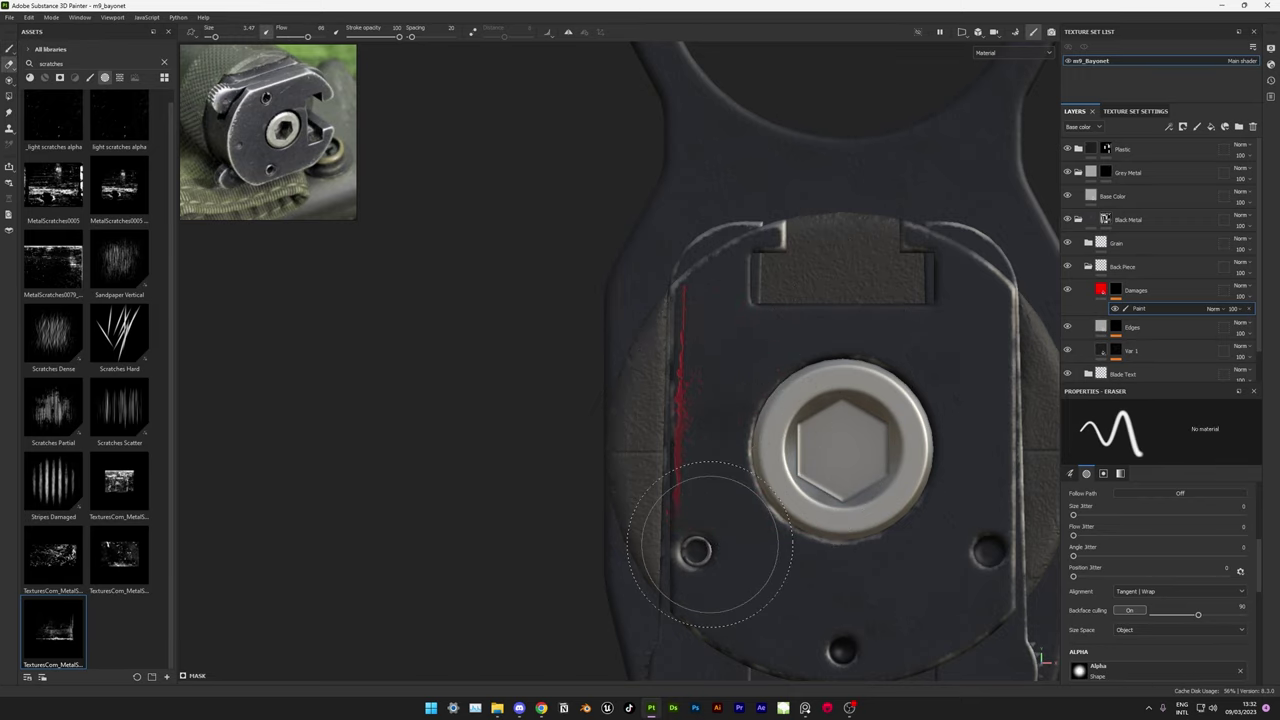
{"action": "mouse_move", "coordinate": [712, 290]}
{"action": "left_mouse_down", "text": "alt"}
{"action": "mouse_move", "coordinate": [760, 420]}
{"action": "mouse_move", "coordinate": [900, 500]}
{"action": "left_mouse_up", "text": "alt"}
{"action": "key", "text": "ctrl+z"}
{"action": "key", "text": "ctrl+z"}
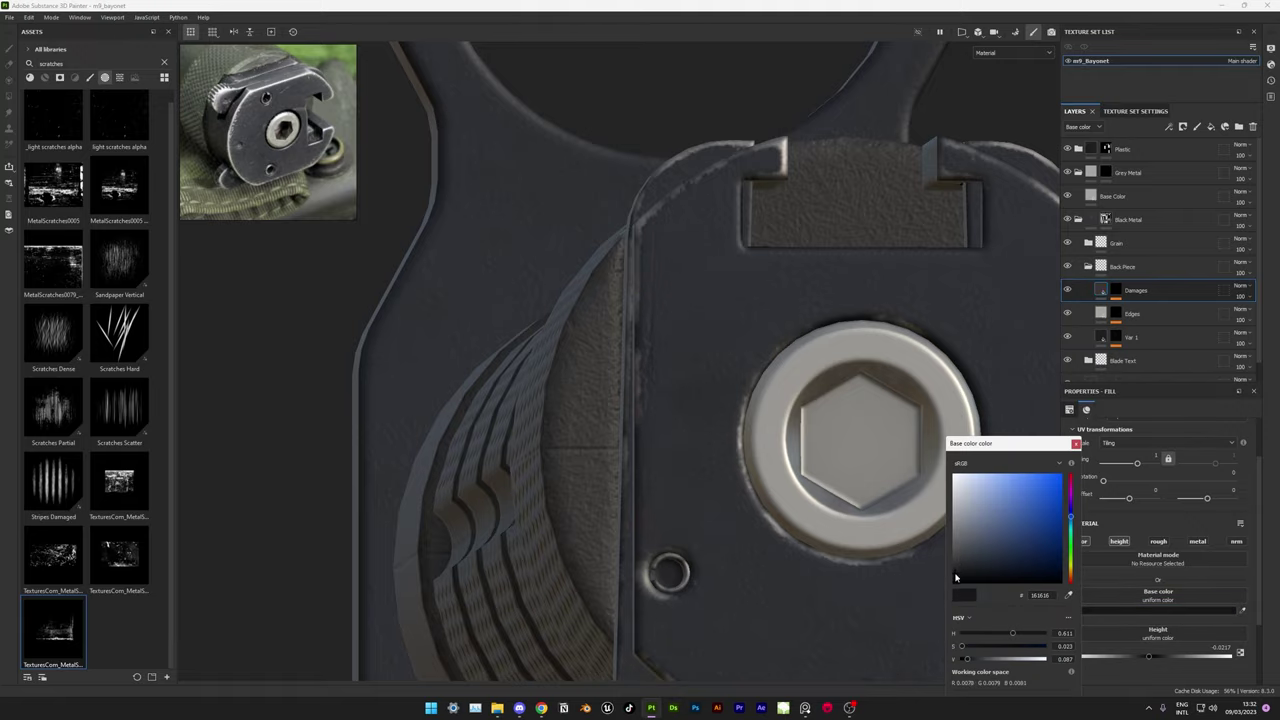
{"action": "mouse_move", "coordinate": [932, 555]}
{"action": "left_mouse_down", "text": "alt"}
{"action": "mouse_move", "coordinate": [758, 530]}
{"action": "mouse_move", "coordinate": [789, 449]}
{"action": "mouse_move", "coordinate": [820, 457]}
{"action": "mouse_move", "coordinate": [869, 375]}
{"action": "left_mouse_up", "text": "alt"}
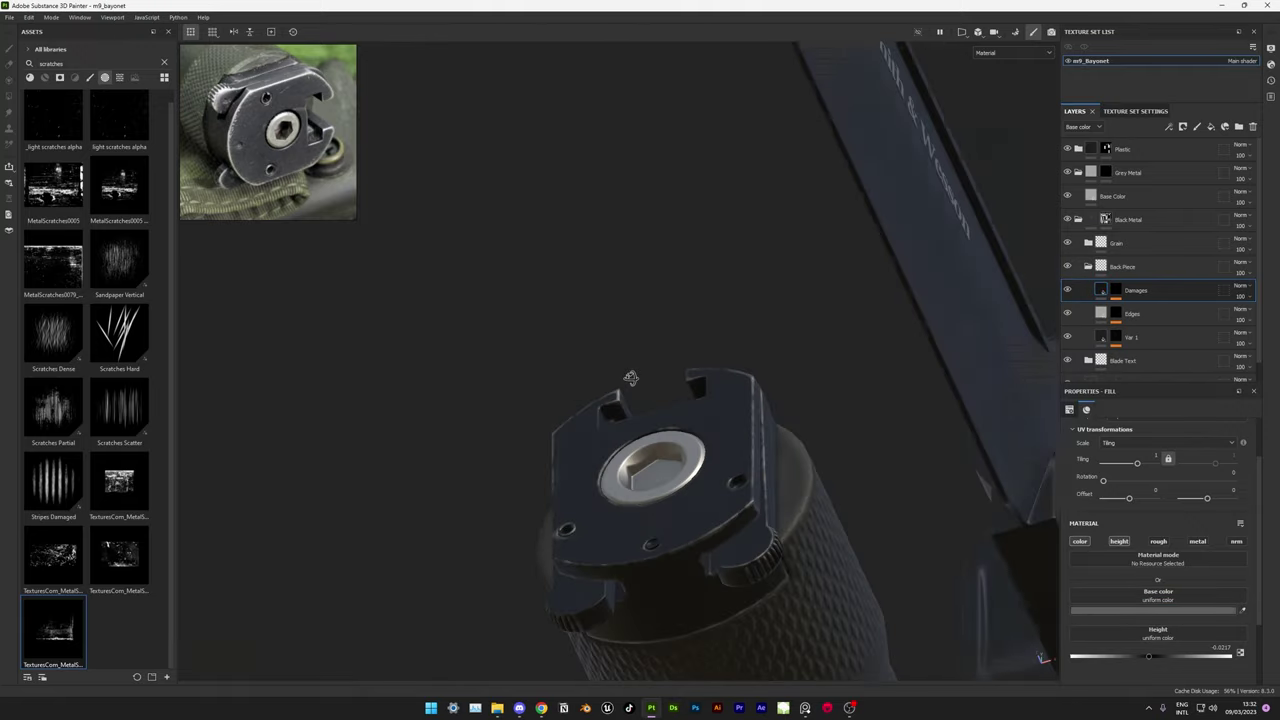
{"action": "left_click", "coordinate": [1211, 126]}
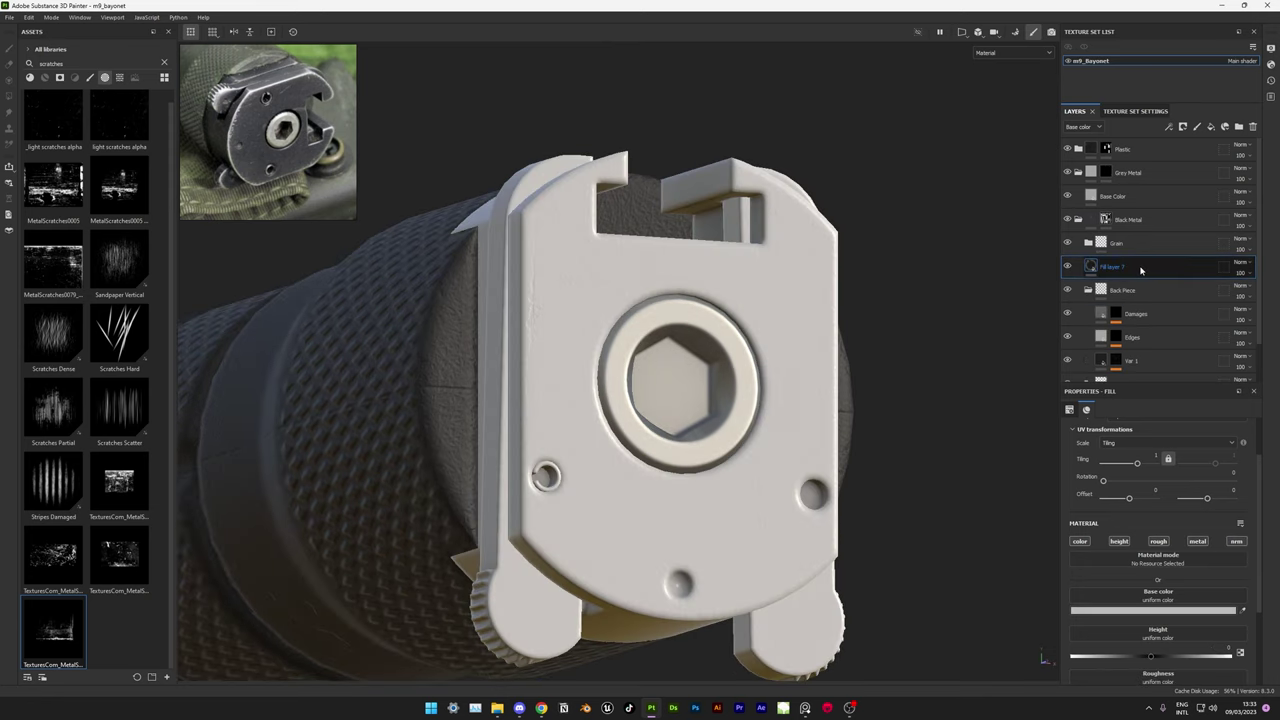
- Disable colour on Rough var and mask it with a Grunge Dusty Powder Wide fill
{"action": "left_click", "coordinate": [1082, 542]}
{"action": "left_click", "coordinate": [1211, 128]}
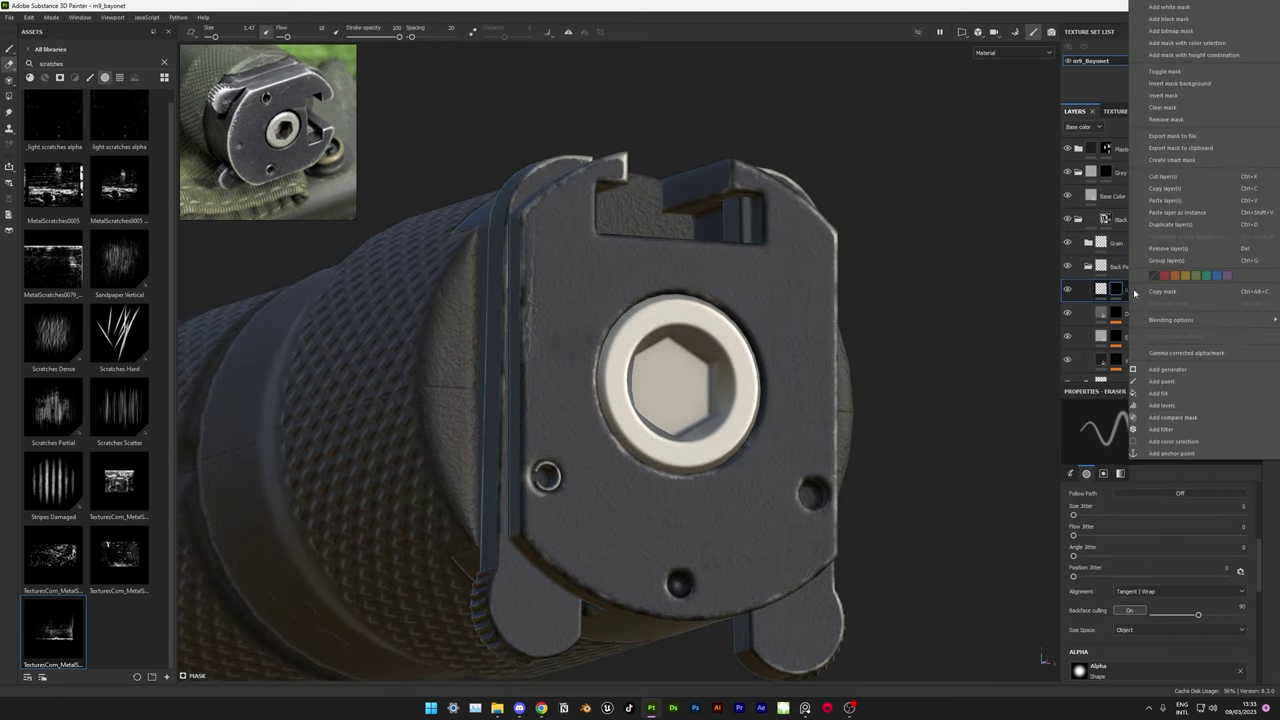
{"action": "left_click", "coordinate": [1191, 578]}
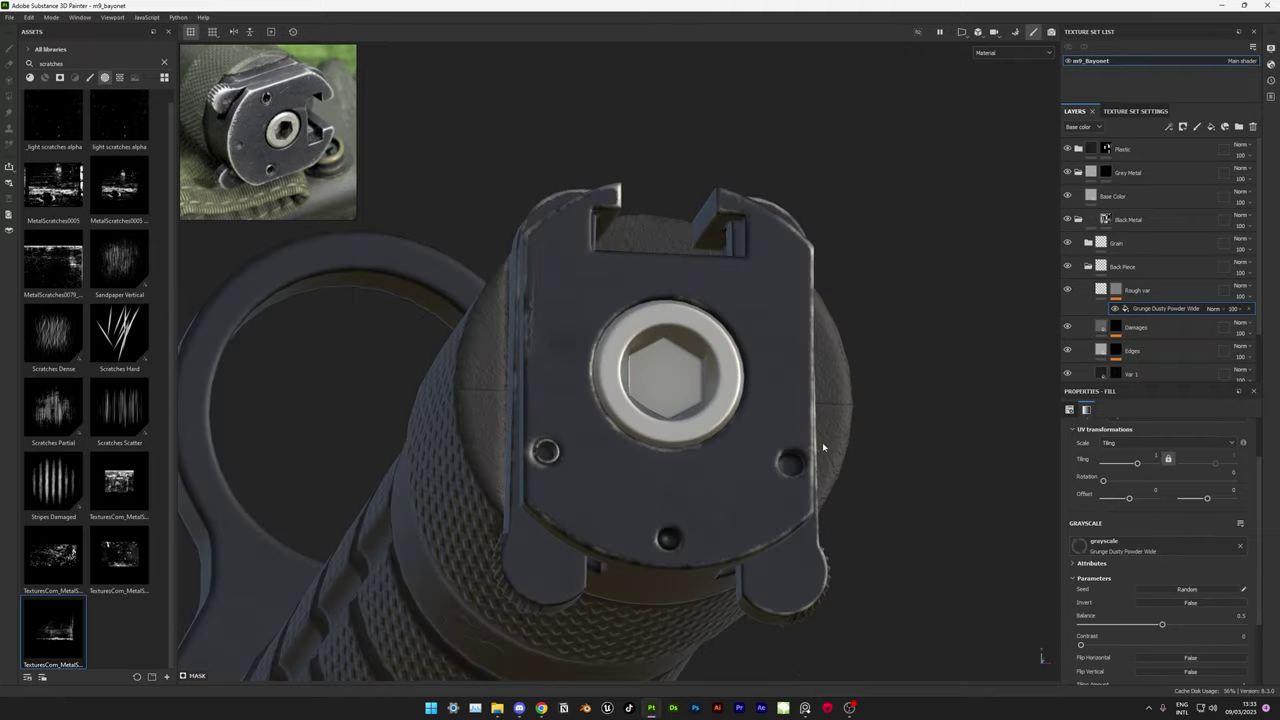
{"action": "mouse_move", "coordinate": [660, 560]}
{"action": "left_mouse_down", "text": "alt"}
{"action": "mouse_move", "coordinate": [614, 586]}
{"action": "mouse_move", "coordinate": [800, 560]}
{"action": "left_mouse_up", "text": "alt"}
- Add a dark brown Dirt fill layer in Back Piece with a black mask using the Dirt generator
{"action": "left_click", "coordinate": [1100, 266]}
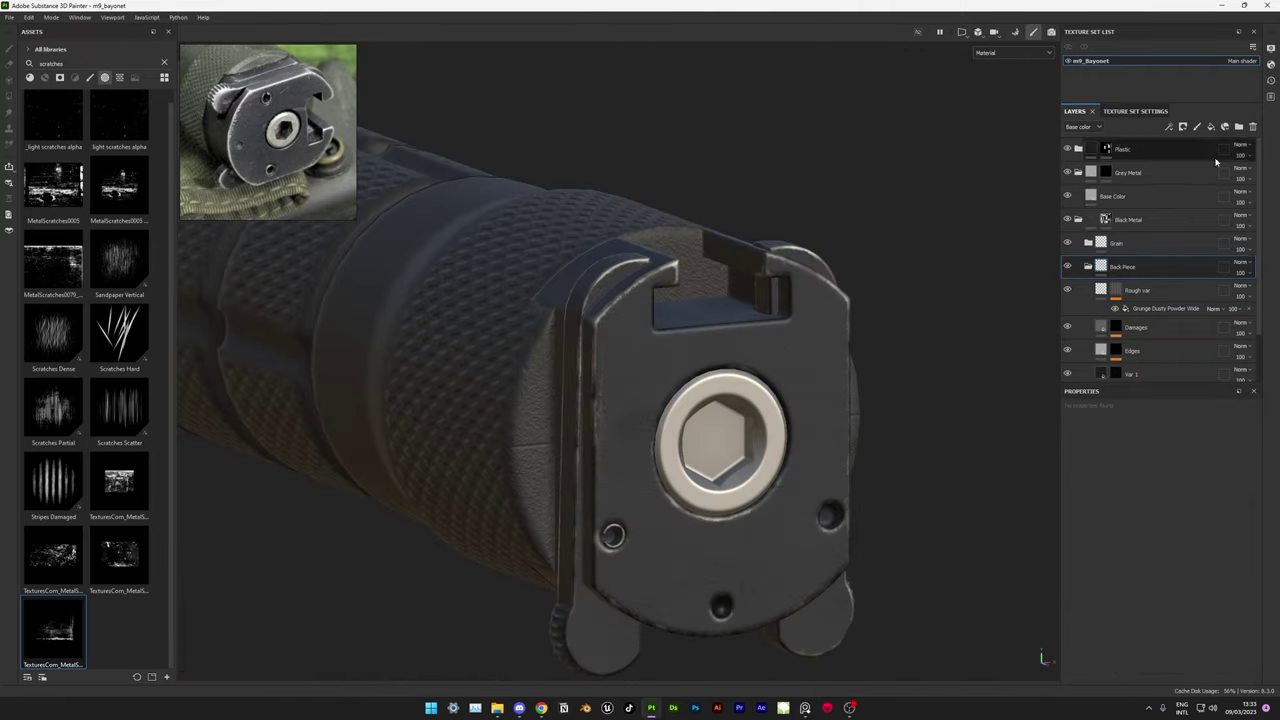
{"action": "left_click", "coordinate": [1211, 127]}
{"action": "left_click", "coordinate": [1158, 610]}
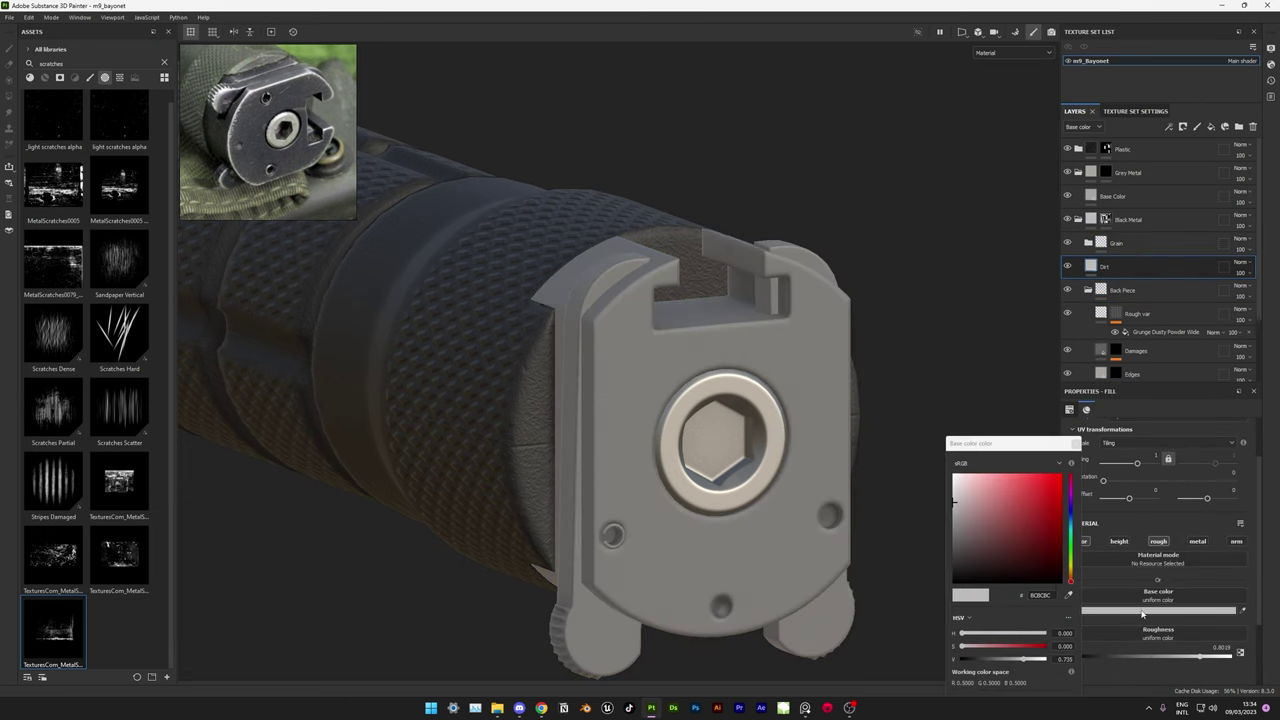
{"action": "left_click", "coordinate": [1005, 573]}
{"action": "left_click", "coordinate": [1183, 127]}
{"action": "left_click", "coordinate": [1210, 175]}
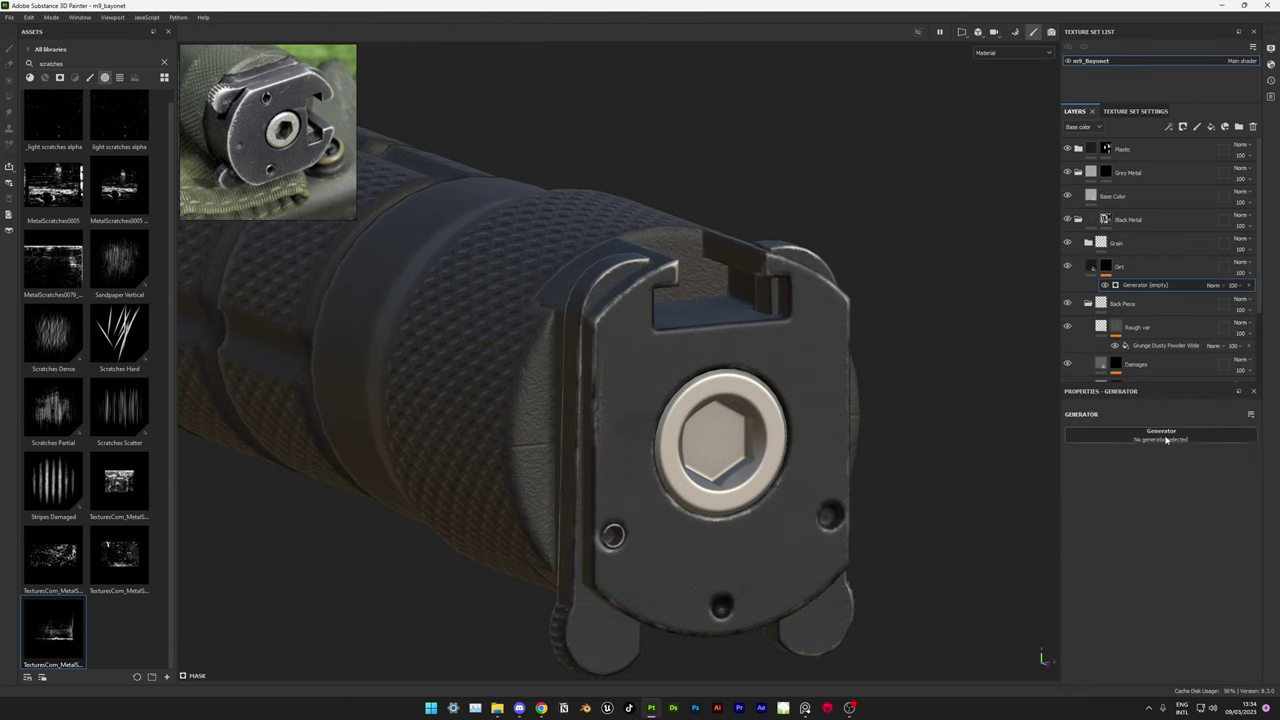
{"action": "left_click", "coordinate": [1150, 467]}
{"action": "mouse_move", "coordinate": [700, 420]}
{"action": "left_mouse_down", "text": "alt"}
{"action": "mouse_move", "coordinate": [797, 535]}
{"action": "mouse_move", "coordinate": [664, 505]}
{"action": "mouse_move", "coordinate": [760, 430]}
{"action": "left_mouse_up", "text": "alt"}
{"action": "left_click", "coordinate": [1153, 272]}
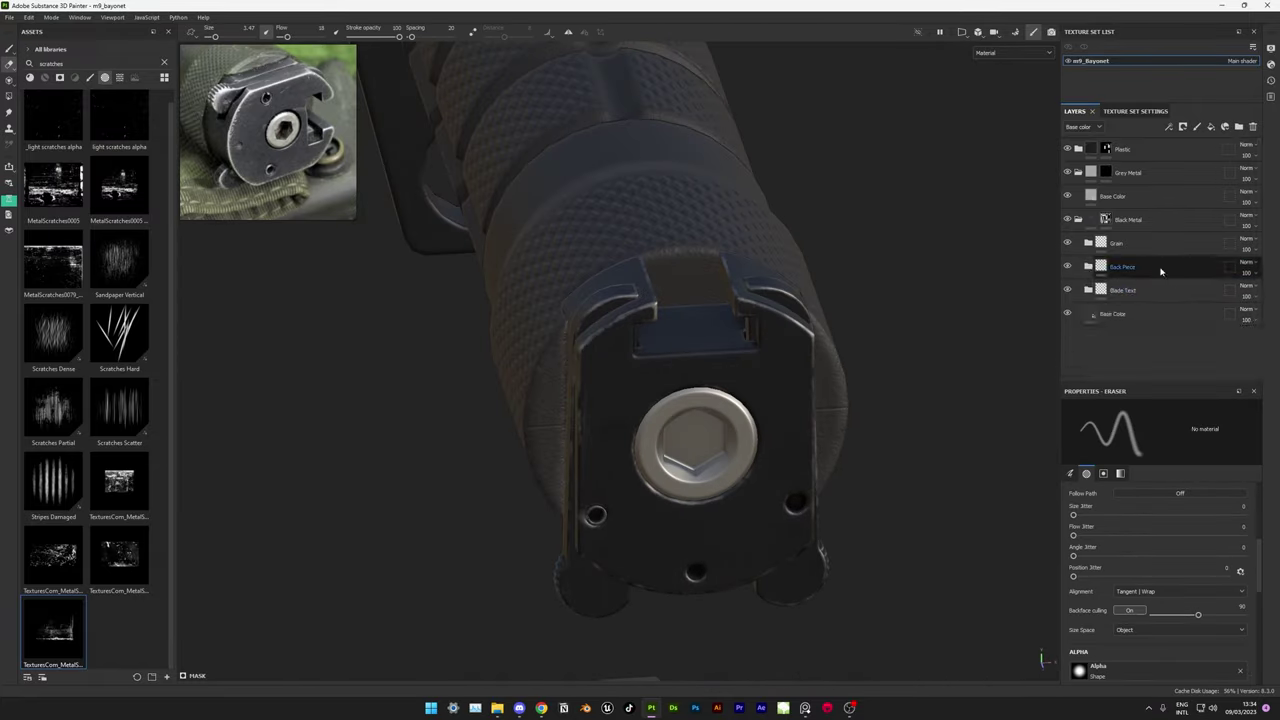
- Make the Oil fill roughness-only with roughness 0.3839 and pick the Coffee Circle alpha
{"action": "left_click", "coordinate": [1133, 292]}
{"action": "left_click", "coordinate": [1119, 541]}
{"action": "left_click_drag", "start_coordinate": [1118, 618], "coordinate": [1133, 620]}
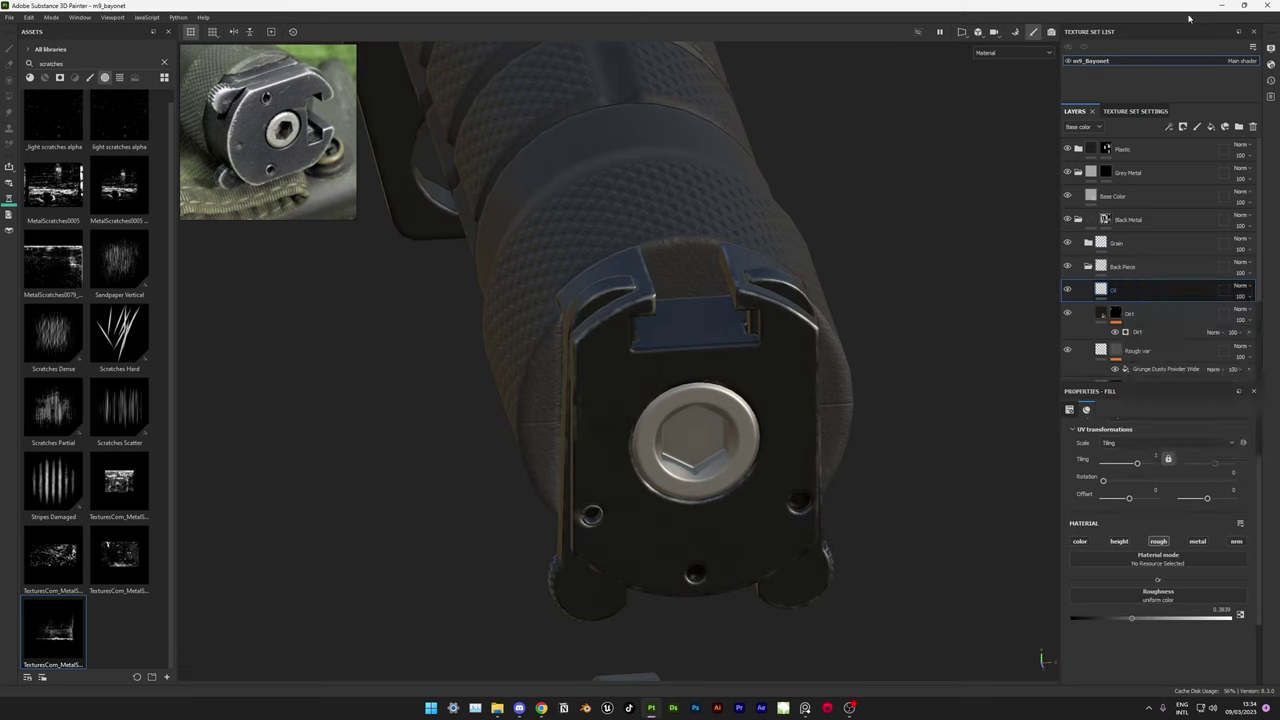
{"action": "type", "text": "2"}
{"action": "type", "text": "coffee"}
{"action": "left_click", "coordinate": [53, 125]}
{"action": "scroll", "coordinate": [641, 378], "scroll_direction": "up", "scroll_amount": 5}
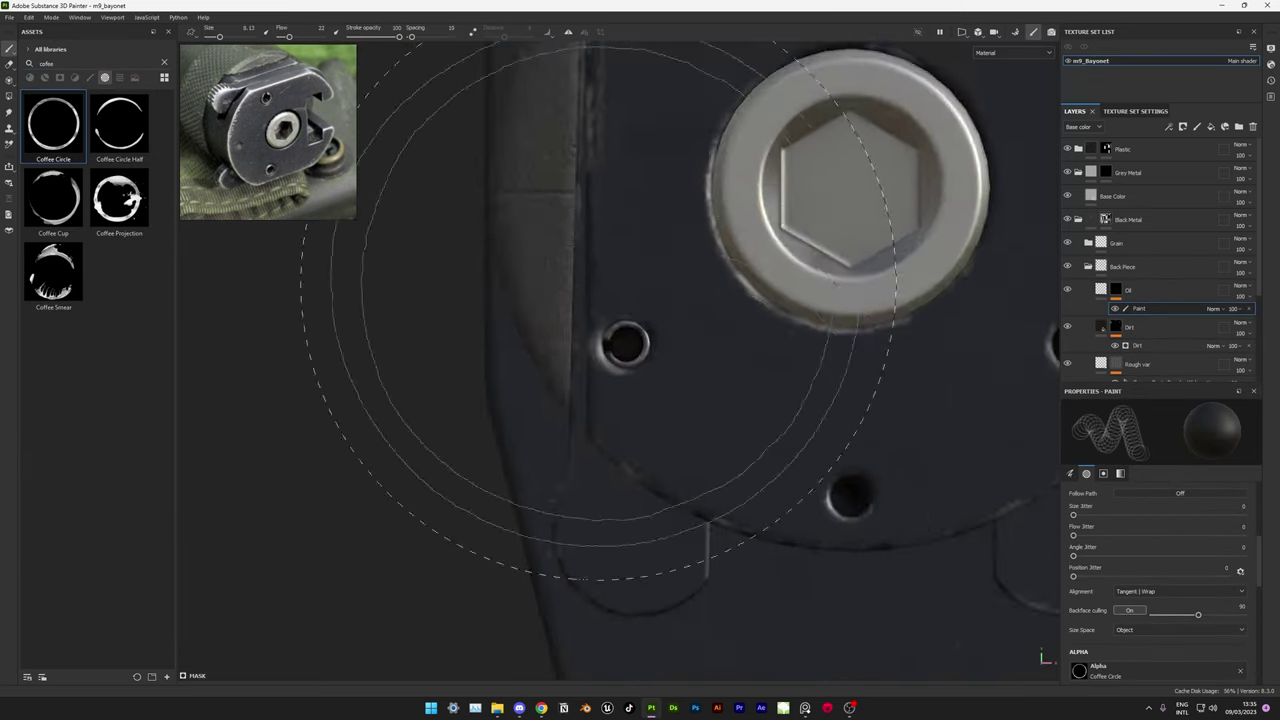
{"action": "scroll", "coordinate": [641, 378], "scroll_direction": "up", "scroll_amount": 3}
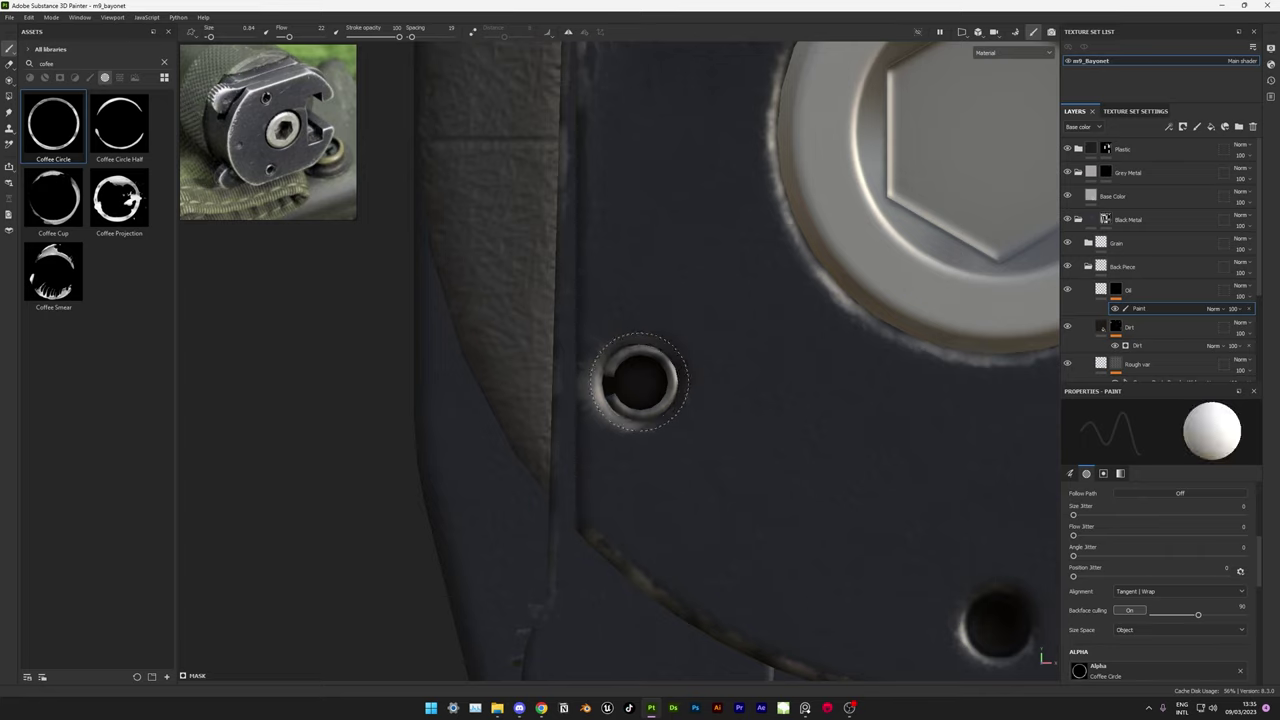
- Paint the oil ring around the end-cap screw hole, checking it in mask view
{"action": "key", "text": "m"}
{"action": "key", "text": "m"}
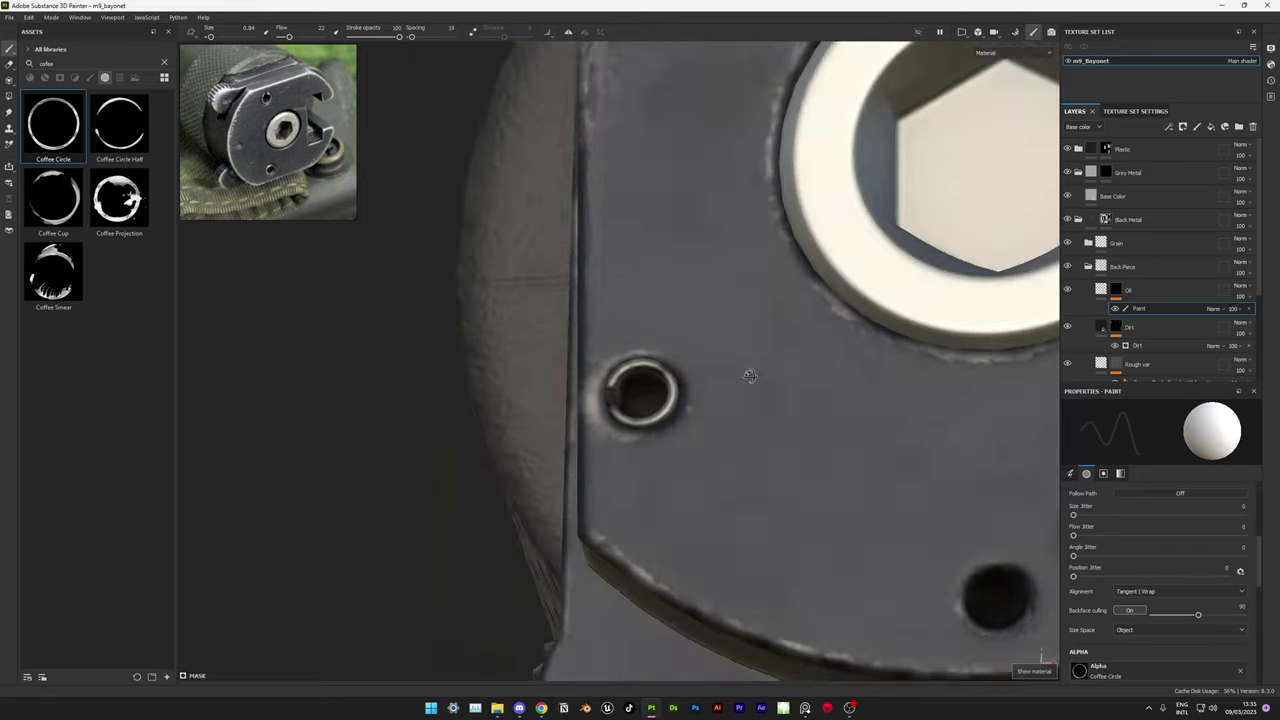
{"action": "left_click_drag", "start_coordinate": [628, 375], "coordinate": [814, 409], "text": "alt"}
{"action": "key", "text": "m"}
{"action": "right_click", "coordinate": [1115, 310]}
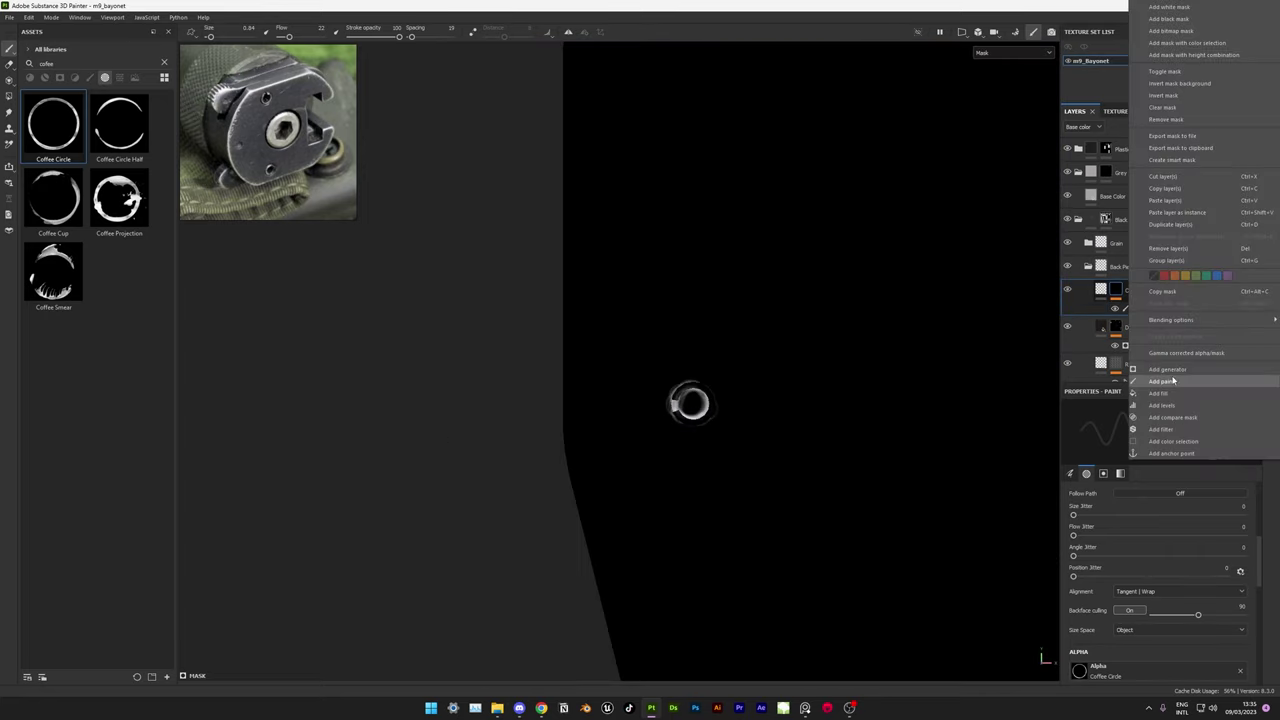
{"action": "key", "text": "m"}
{"action": "mouse_move", "coordinate": [724, 477]}
{"action": "left_mouse_down", "text": "alt"}
{"action": "mouse_move", "coordinate": [674, 429]}
{"action": "mouse_move", "coordinate": [808, 434]}
{"action": "mouse_move", "coordinate": [716, 424]}
{"action": "mouse_move", "coordinate": [685, 378]}
{"action": "mouse_move", "coordinate": [560, 470]}
{"action": "mouse_move", "coordinate": [543, 508]}
{"action": "mouse_move", "coordinate": [669, 369]}
{"action": "mouse_move", "coordinate": [620, 330]}
{"action": "mouse_move", "coordinate": [622, 347]}
{"action": "mouse_move", "coordinate": [512, 340]}
{"action": "left_mouse_up", "text": "alt"}
{"action": "key", "text": "m"}
{"action": "key", "text": "m"}
- Touch up with the Cement 1 brush and set the oil roughness to about 0.30
{"action": "double_click", "coordinate": [46, 63]}
{"action": "type", "text": "softment"}
{"action": "left_click", "coordinate": [53, 125]}
{"action": "left_click_drag", "start_coordinate": [1115, 622], "coordinate": [1118, 622]}
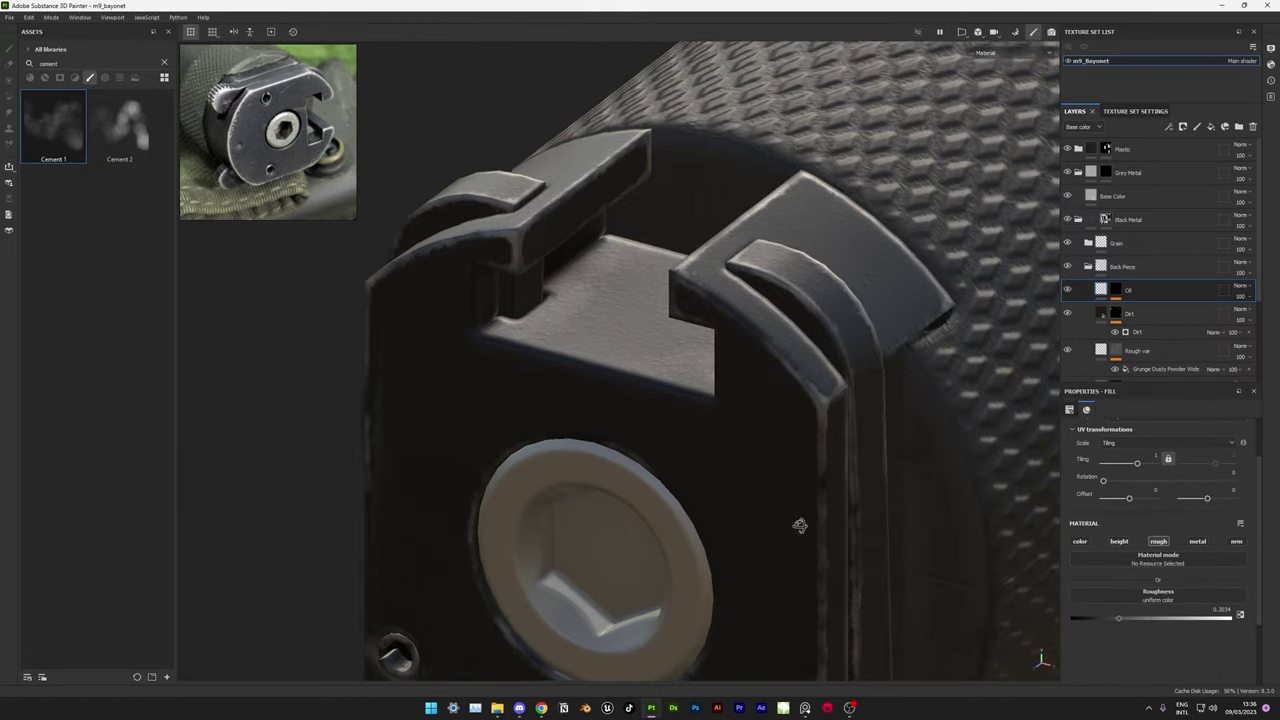
{"action": "mouse_move", "coordinate": [800, 523]}
{"action": "left_mouse_down", "text": "alt"}
{"action": "mouse_move", "coordinate": [803, 277]}
{"action": "mouse_move", "coordinate": [900, 400]}
{"action": "mouse_move", "coordinate": [982, 447]}
{"action": "mouse_move", "coordinate": [757, 351]}
{"action": "mouse_move", "coordinate": [603, 558]}
{"action": "mouse_move", "coordinate": [660, 520]}
{"action": "left_mouse_up", "text": "alt"}
{"action": "scroll", "coordinate": [603, 558], "scroll_direction": "up", "scroll_amount": 5}
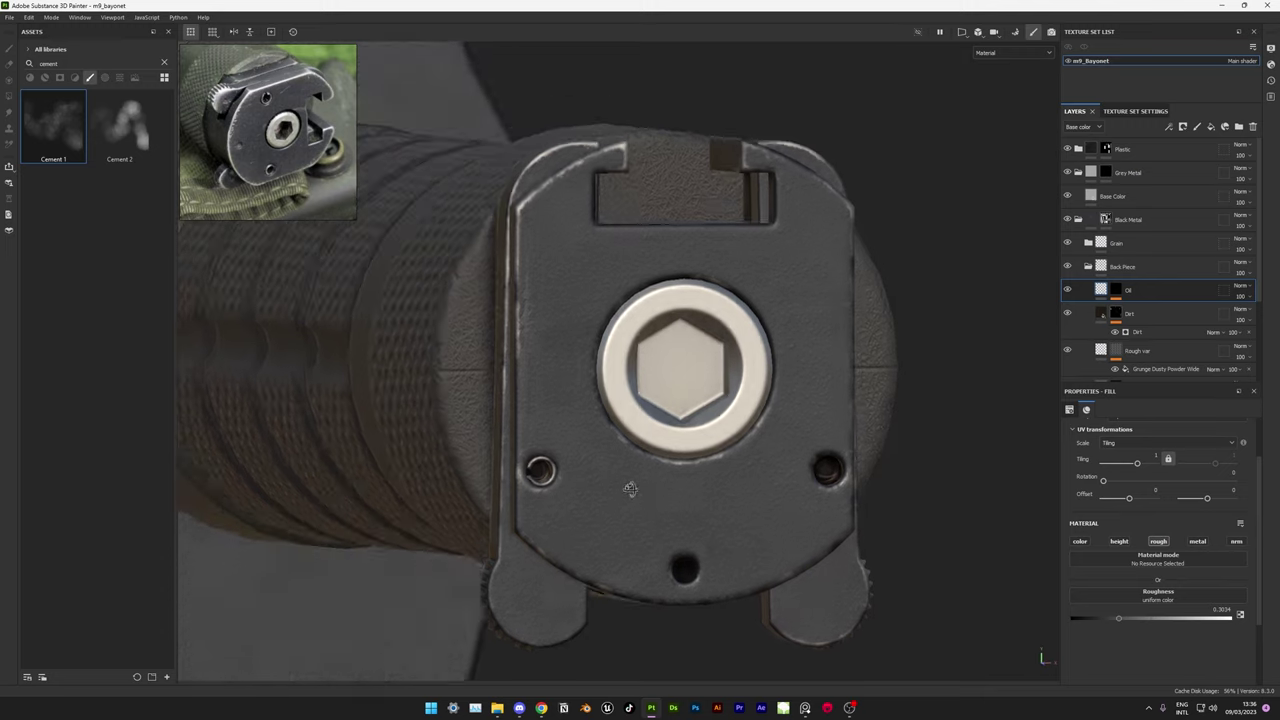
{"action": "scroll", "coordinate": [1180, 260], "scroll_direction": "down", "scroll_amount": 1}
{"action": "left_click", "coordinate": [1240, 325]}
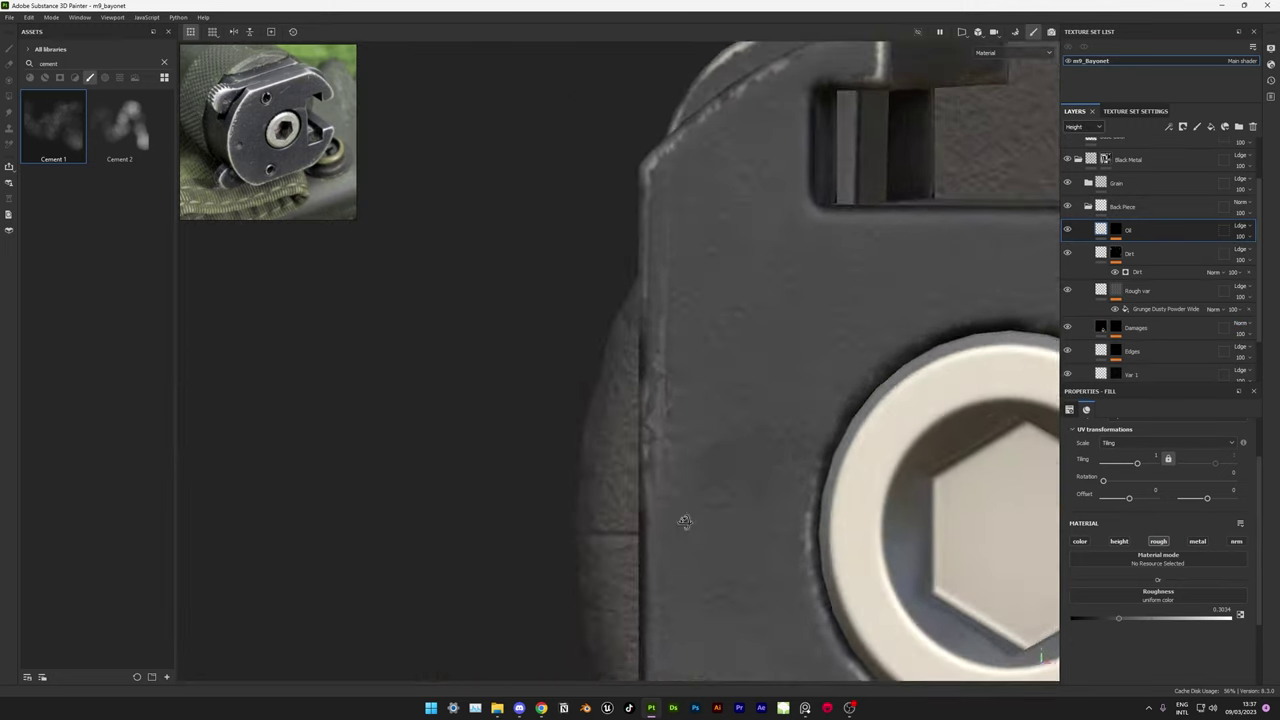
- Add a General damages fill layer masked by a Grunge Scratches Rough fill
{"action": "left_click_drag", "start_coordinate": [680, 528], "coordinate": [623, 320], "text": "alt"}
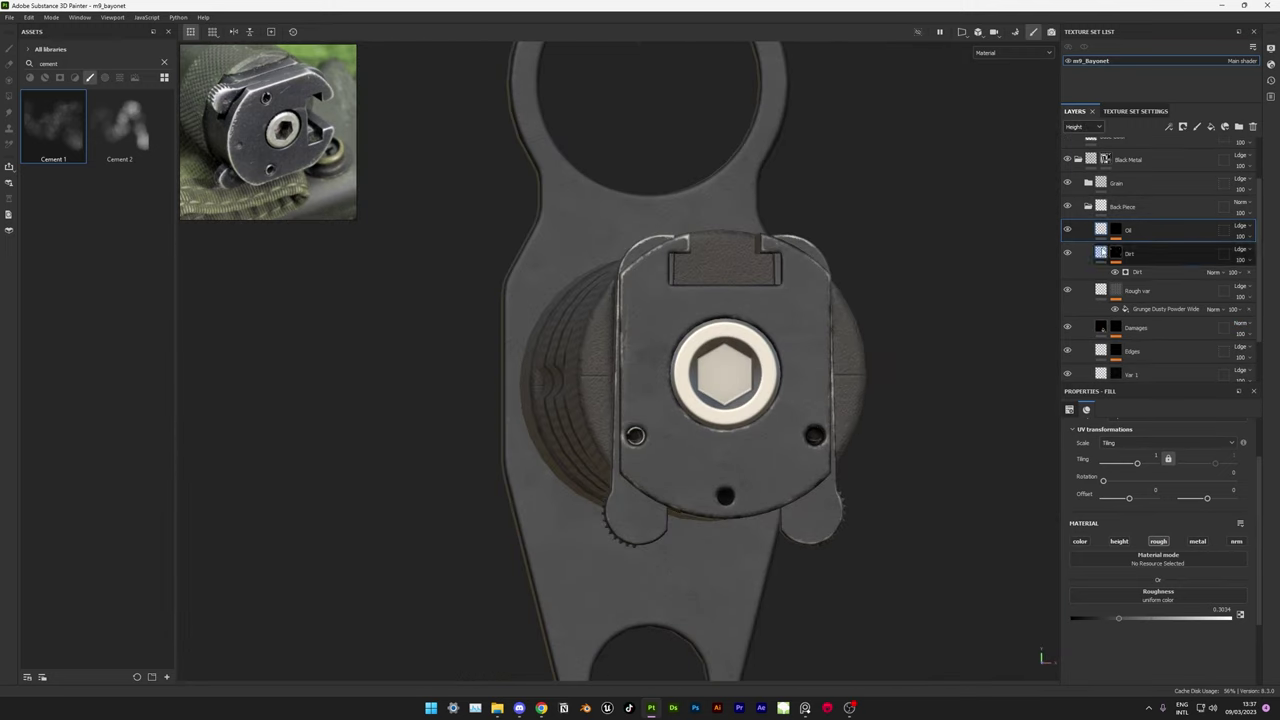
{"action": "left_click", "coordinate": [1210, 127]}
{"action": "key", "text": "Return"}
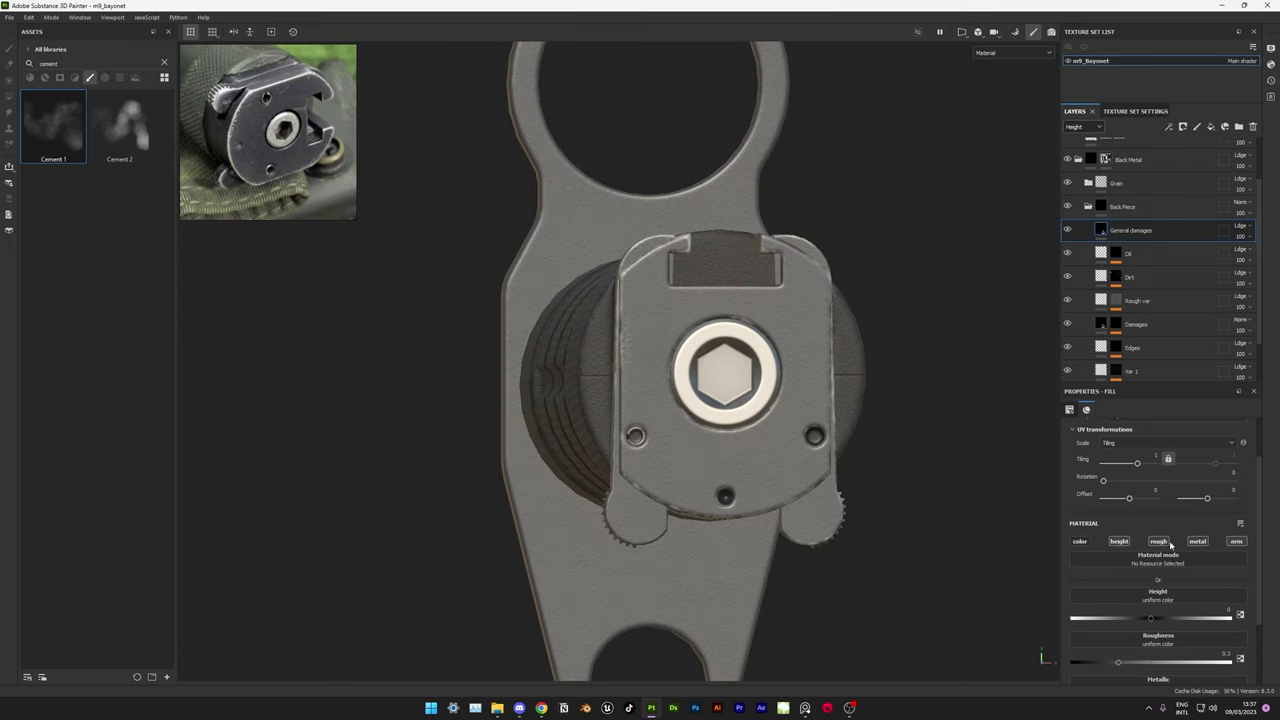
{"action": "left_click", "coordinate": [1225, 127]}
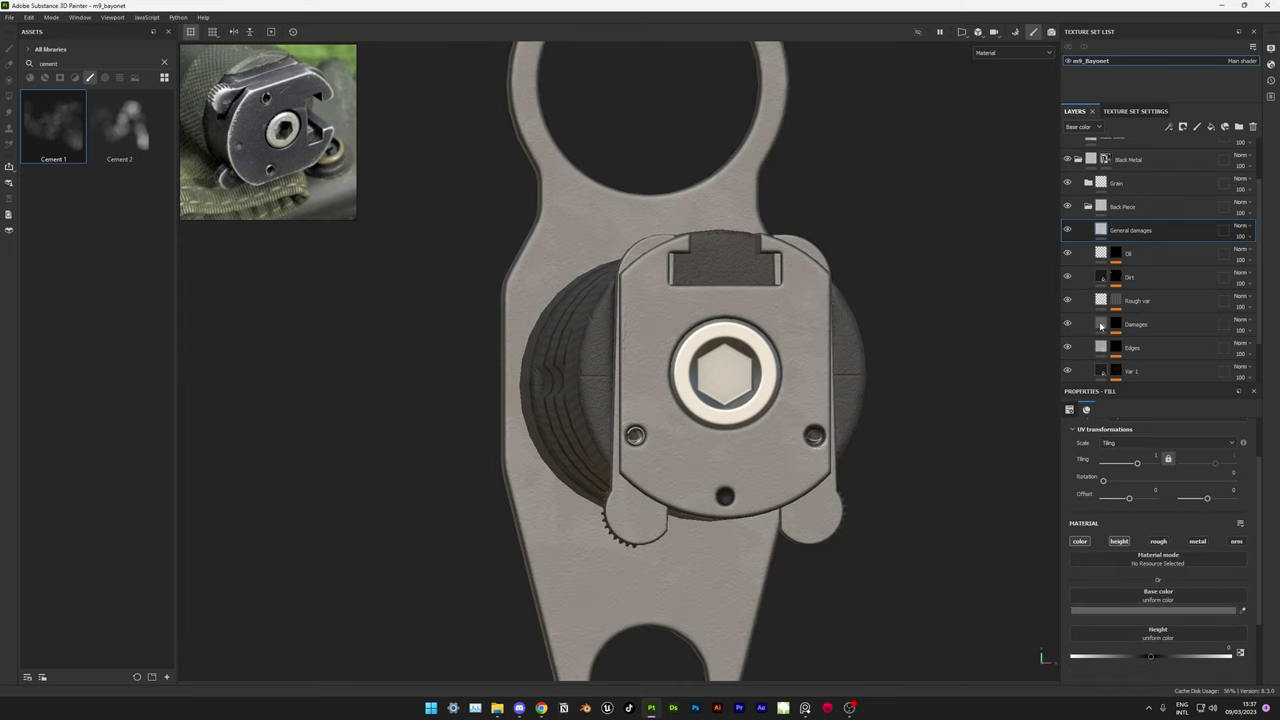
{"action": "left_click_drag", "start_coordinate": [700, 500], "coordinate": [640, 420], "text": "alt"}
{"action": "left_click", "coordinate": [1158, 543]}
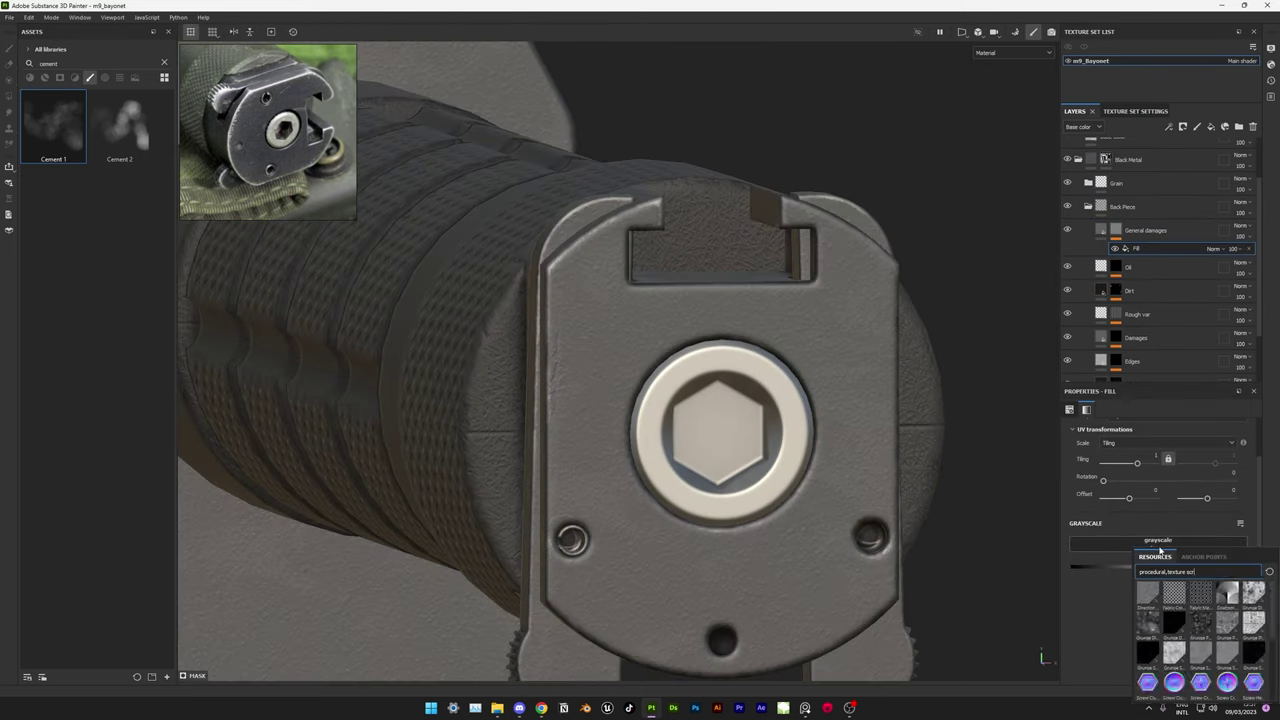
{"action": "left_click", "coordinate": [1254, 597]}
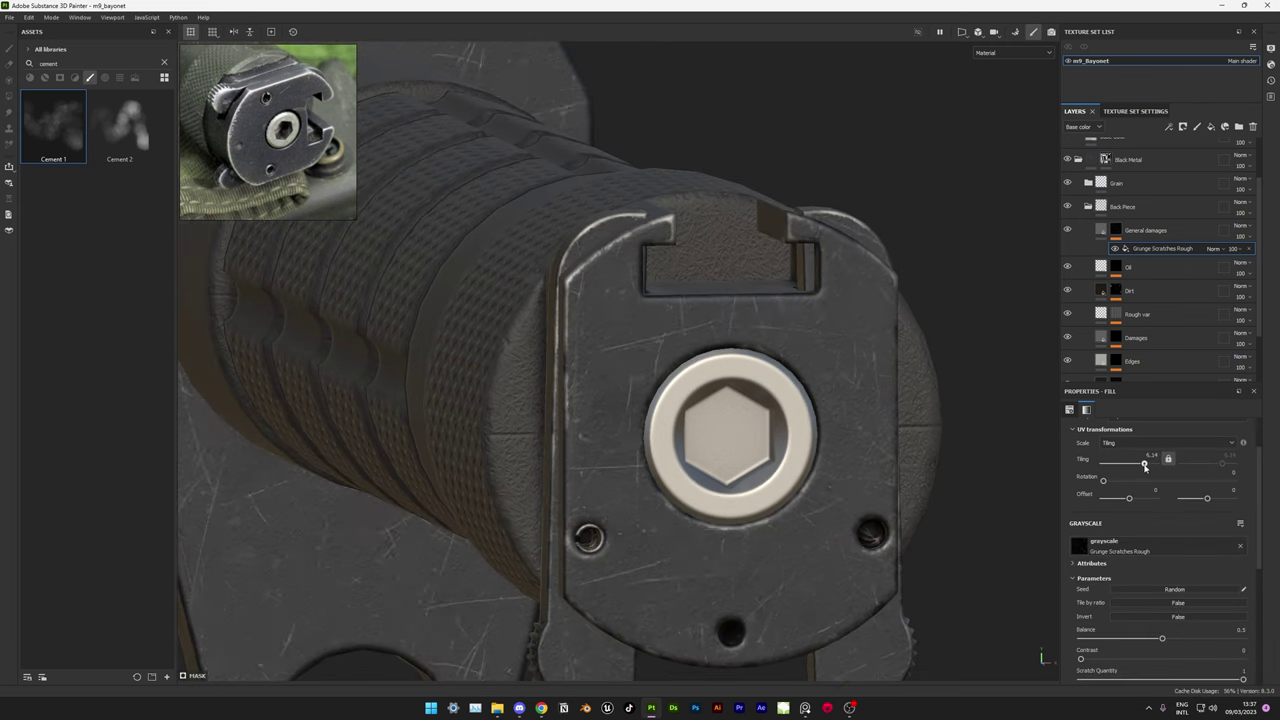
- Add a paint effect to the damages mask and set the scratch grunge to Multiply
{"action": "right_click", "coordinate": [1149, 242]}
{"action": "left_click", "coordinate": [1083, 231]}
{"action": "scroll", "coordinate": [1150, 260], "scroll_direction": "up", "scroll_amount": 2}
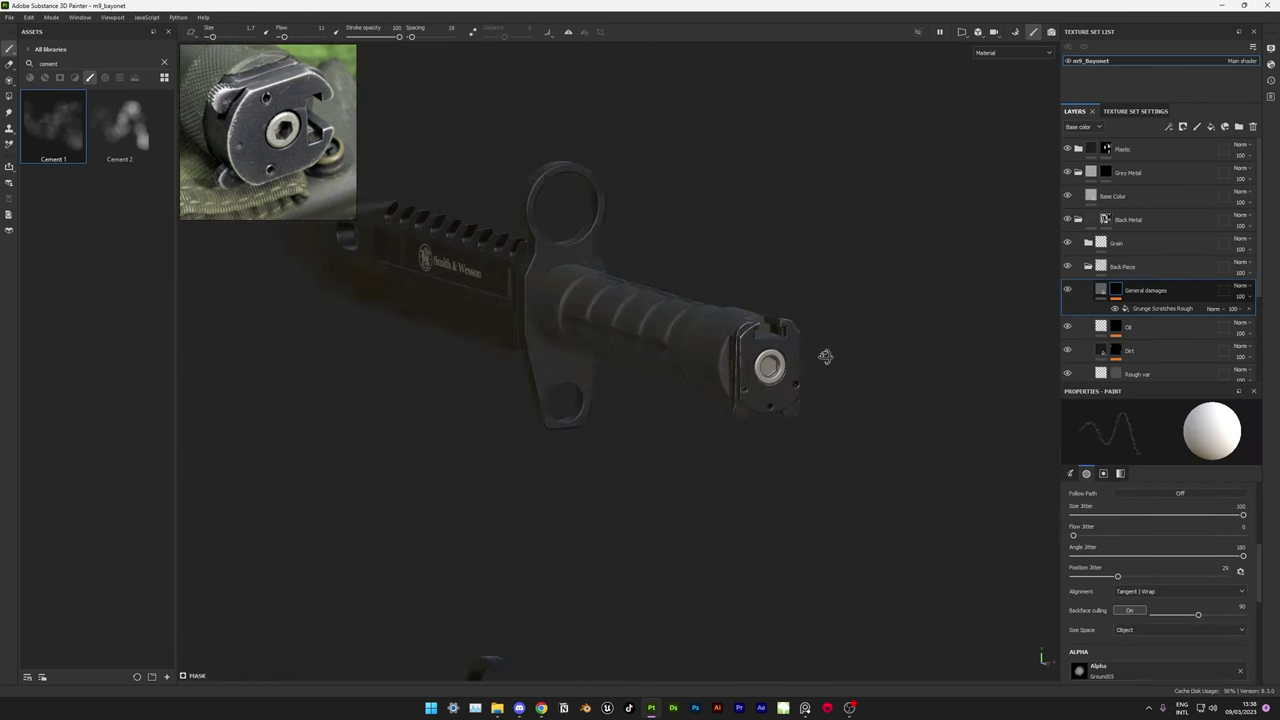
{"action": "mouse_move", "coordinate": [600, 400]}
{"action": "left_mouse_down", "text": "alt"}
{"action": "mouse_move", "coordinate": [664, 583]}
{"action": "mouse_move", "coordinate": [720, 470]}
{"action": "left_mouse_up", "text": "alt"}
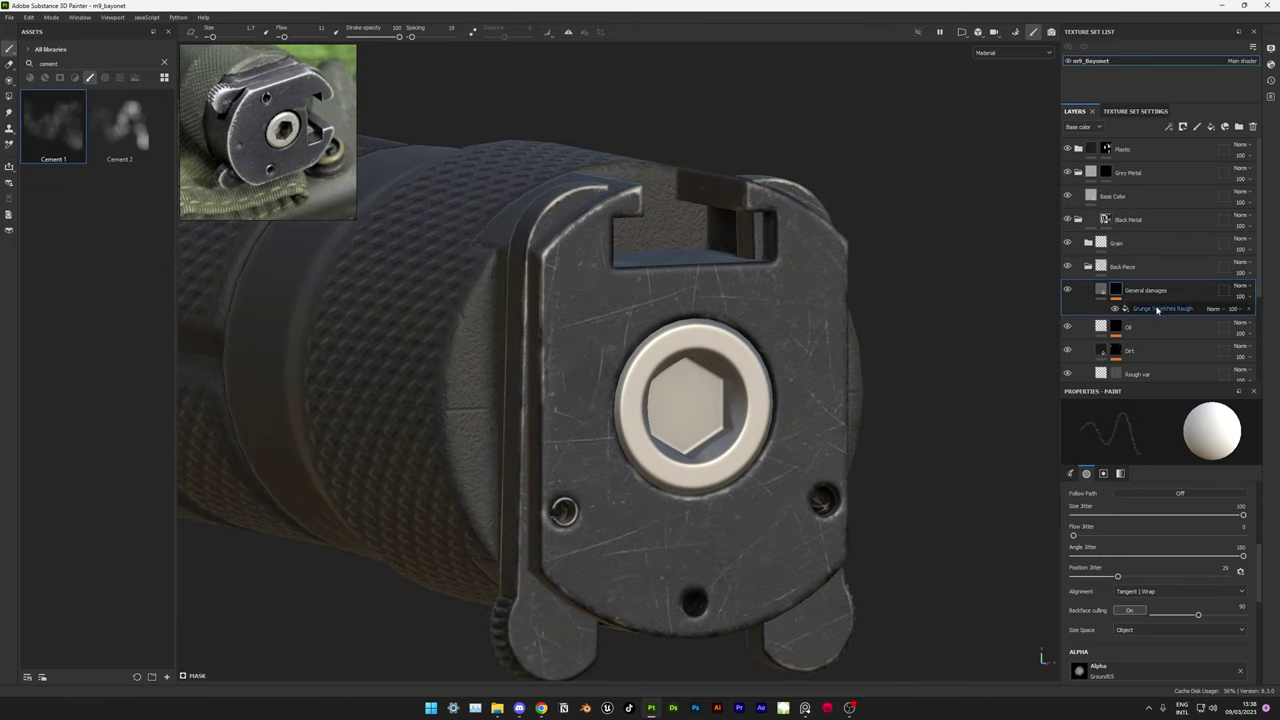
{"action": "left_click_drag", "start_coordinate": [806, 328], "coordinate": [898, 296], "text": "alt"}
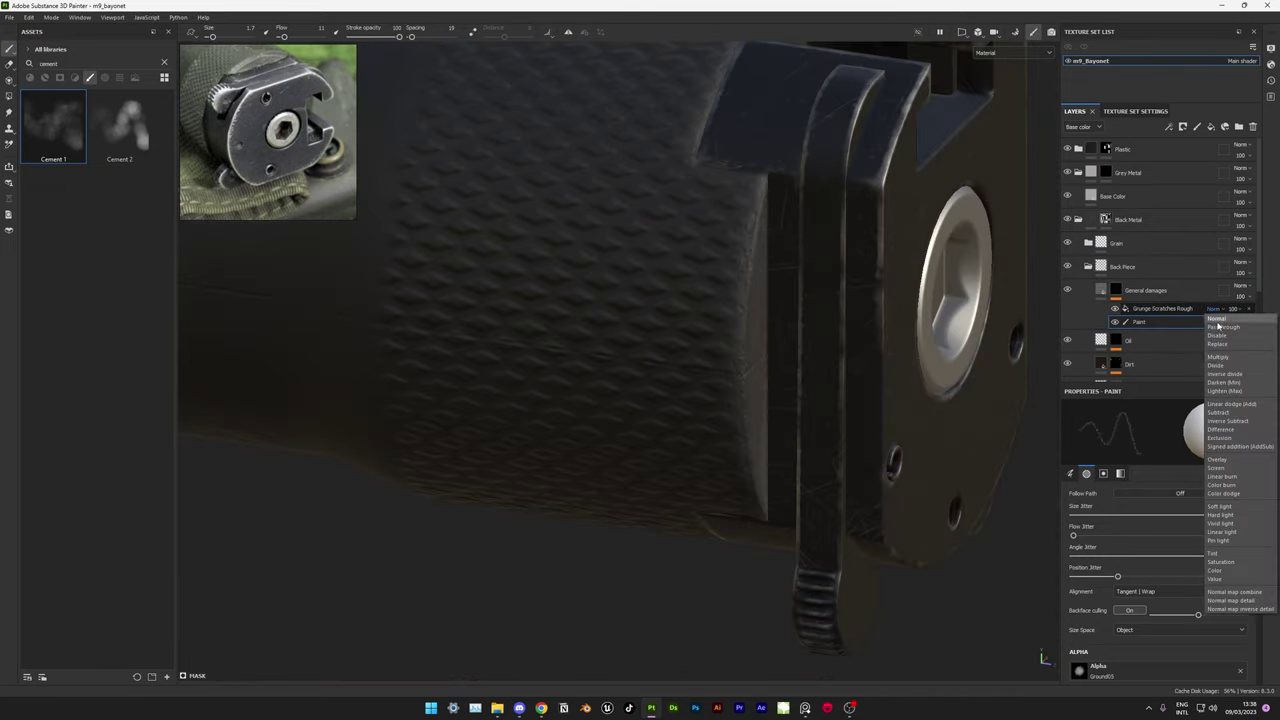
{"action": "left_click", "coordinate": [1217, 357]}
{"action": "left_click_drag", "start_coordinate": [700, 400], "coordinate": [760, 380], "text": "alt"}
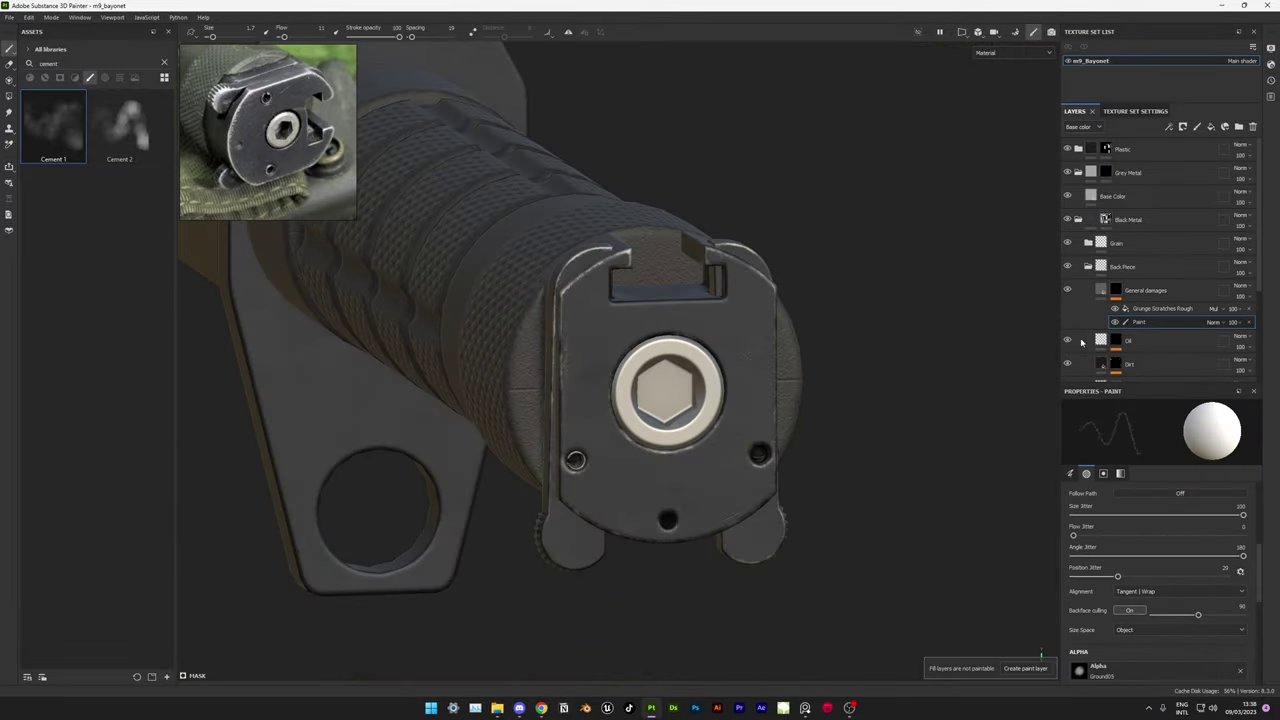
{"action": "mouse_move", "coordinate": [1000, 450]}
{"action": "left_mouse_down", "text": "alt"}
{"action": "mouse_move", "coordinate": [877, 566]}
{"action": "mouse_move", "coordinate": [697, 418]}
{"action": "mouse_move", "coordinate": [823, 389]}
{"action": "mouse_move", "coordinate": [354, 389]}
{"action": "mouse_move", "coordinate": [711, 420]}
{"action": "mouse_move", "coordinate": [600, 365]}
{"action": "left_mouse_up", "text": "alt"}
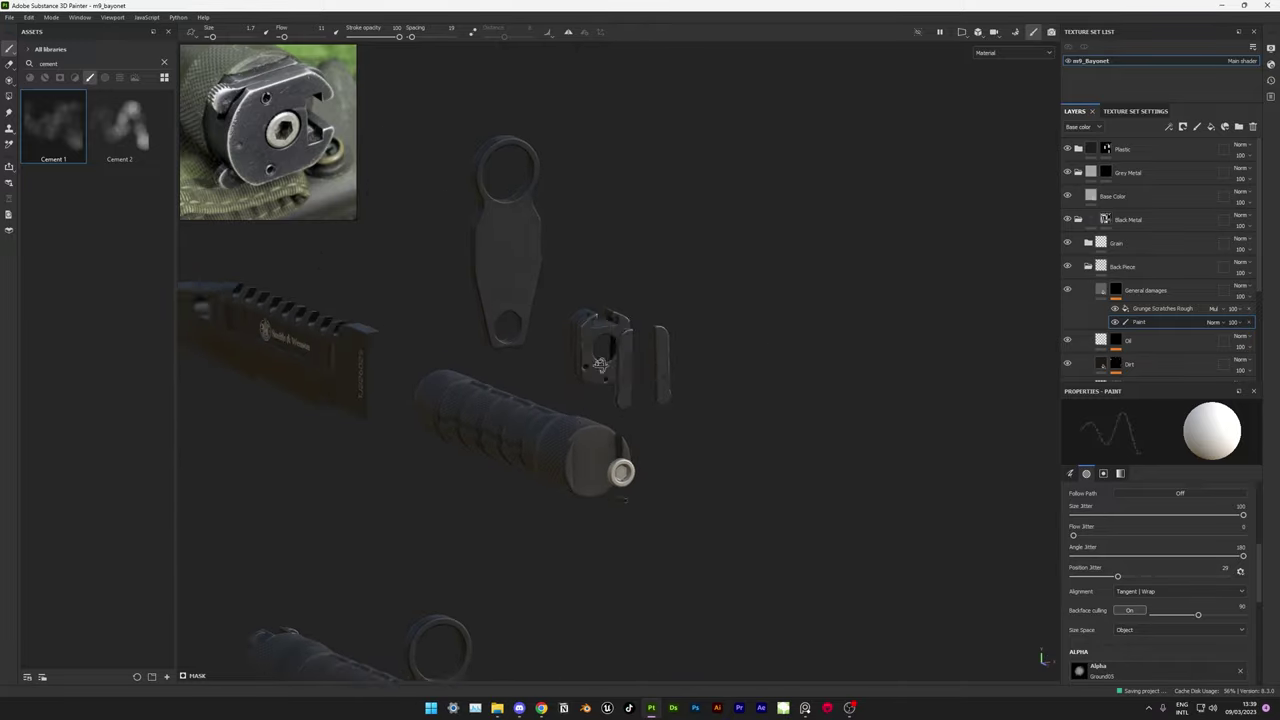
{"action": "left_click_drag", "start_coordinate": [793, 378], "coordinate": [743, 471], "text": "alt"}
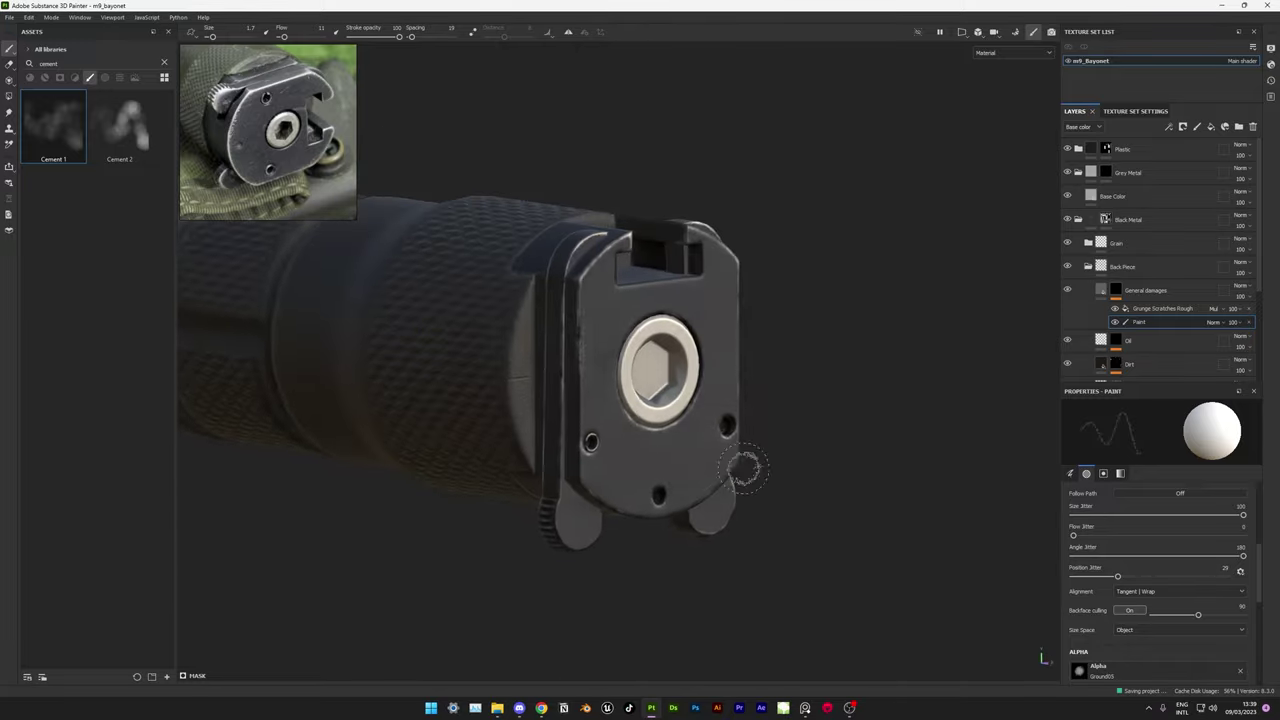
{"action": "left_click", "coordinate": [1090, 195]}
- Add a Metal Edge Wear generator to the Edges layer's mask and check the edge highlights
{"action": "left_click", "coordinate": [1158, 610]}
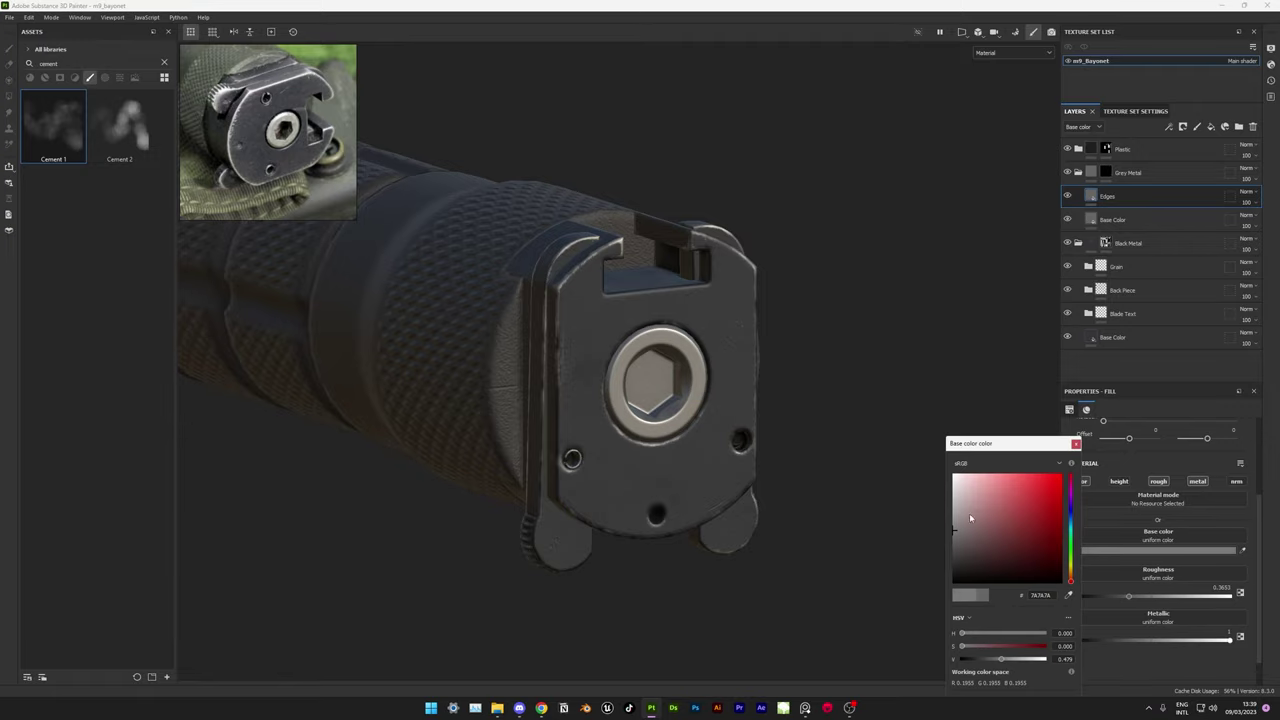
{"action": "right_click", "coordinate": [1105, 197]}
{"action": "left_click", "coordinate": [1185, 519]}
{"action": "left_click", "coordinate": [1160, 433]}
{"action": "type", "text": "dirt"}
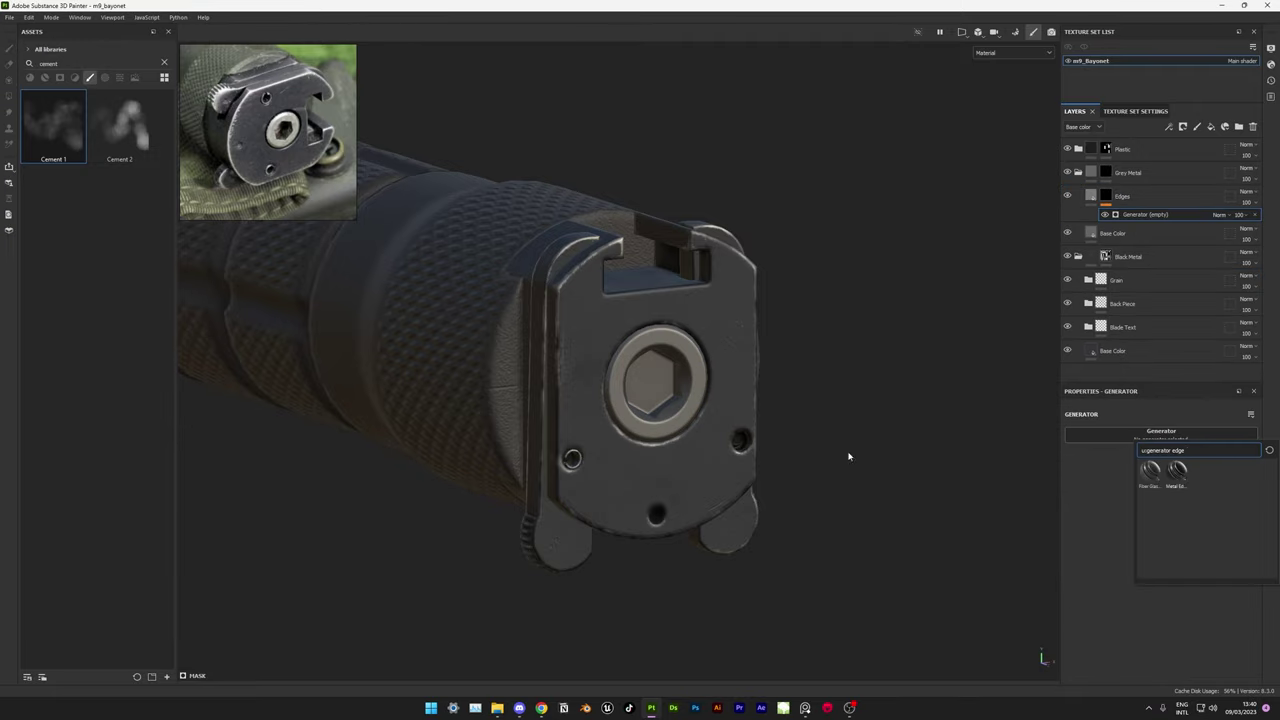
{"action": "left_click", "coordinate": [1176, 470]}
{"action": "left_click_drag", "start_coordinate": [600, 400], "coordinate": [700, 380], "text": "alt"}
- Raise the Base Color layer's roughness to about 0.48
{"action": "left_click", "coordinate": [1112, 232]}
{"action": "left_click", "coordinate": [1158, 549]}
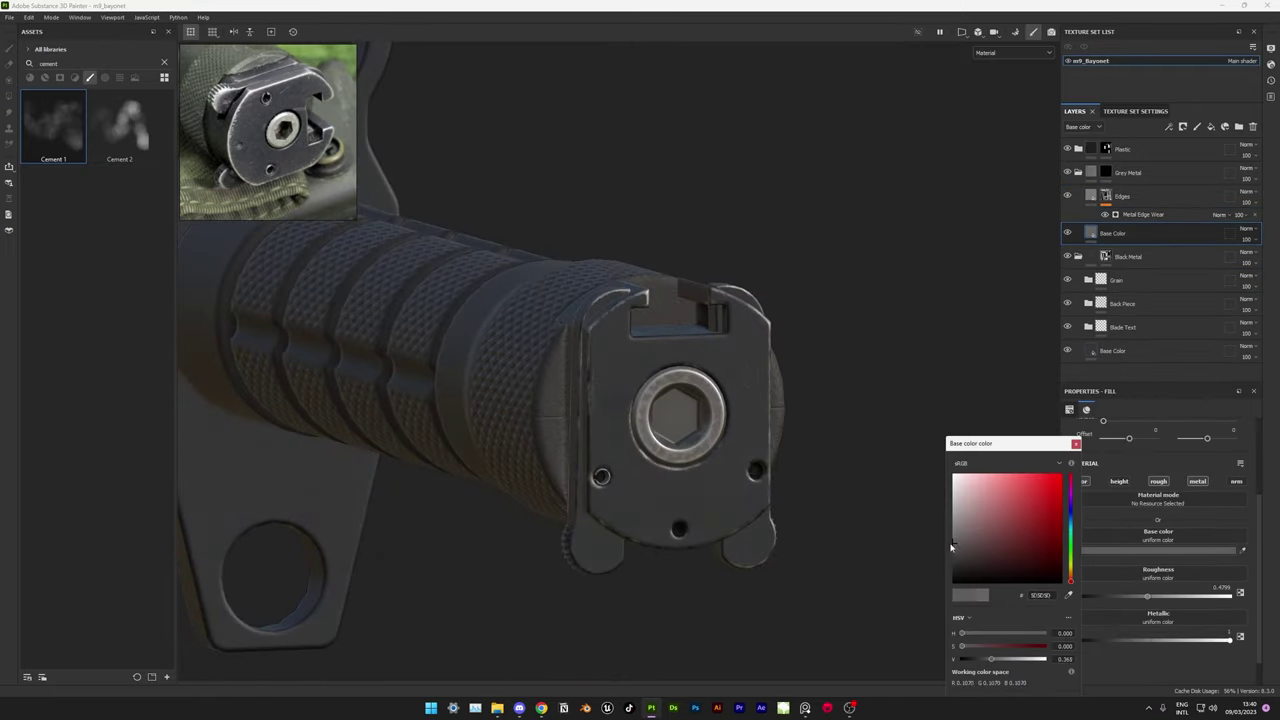
{"action": "key", "text": "ctrl+z"}
{"action": "scroll", "coordinate": [948, 541], "scroll_direction": "up", "scroll_amount": 3}
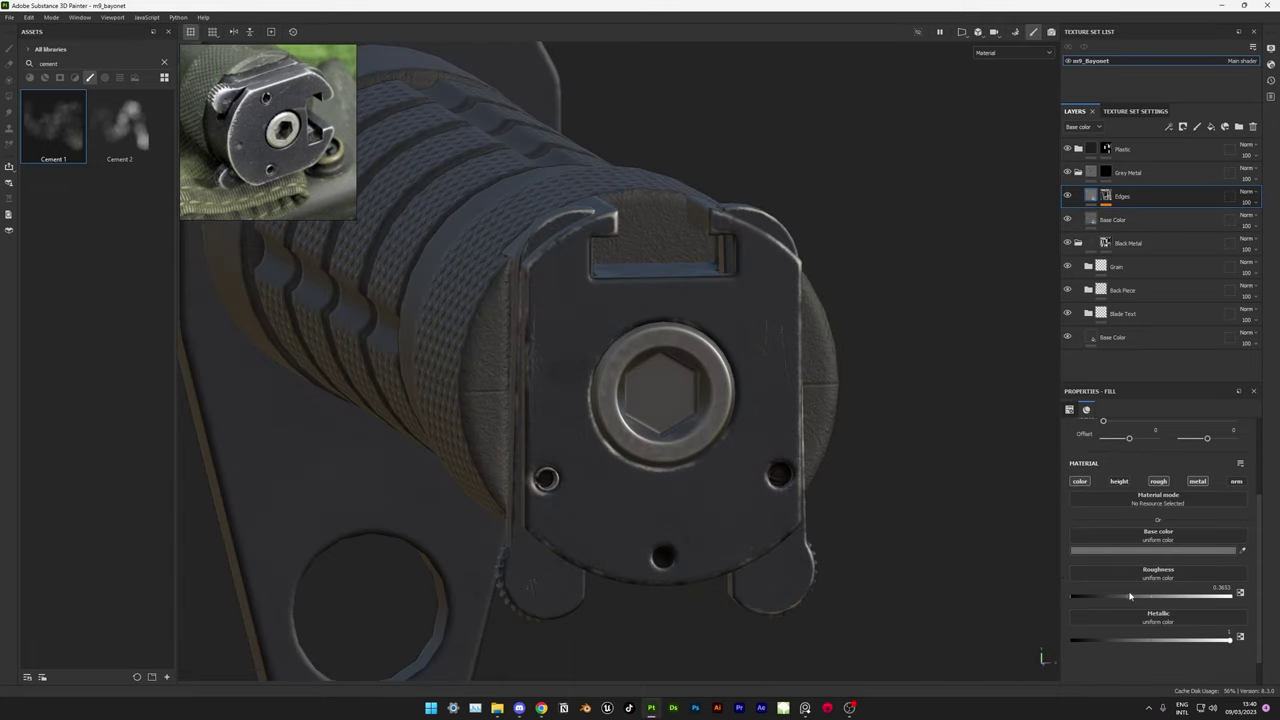
{"action": "left_click_drag", "start_coordinate": [886, 449], "coordinate": [879, 465], "text": "alt"}
{"action": "key", "text": "ctrl+y"}
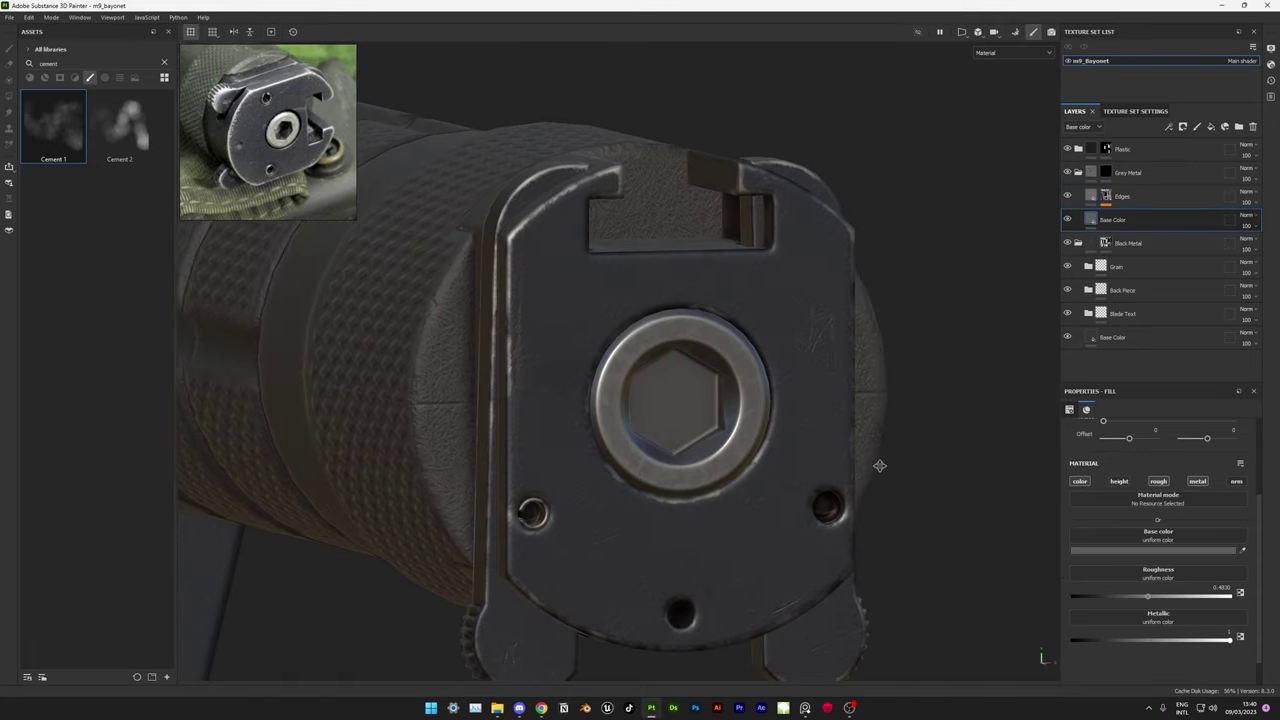
- Increase the Edges layer's wear level to 0.61 and view the whole bayonet
{"action": "left_click", "coordinate": [1106, 196]}
{"action": "left_click_drag", "start_coordinate": [1158, 513], "coordinate": [1180, 512]}
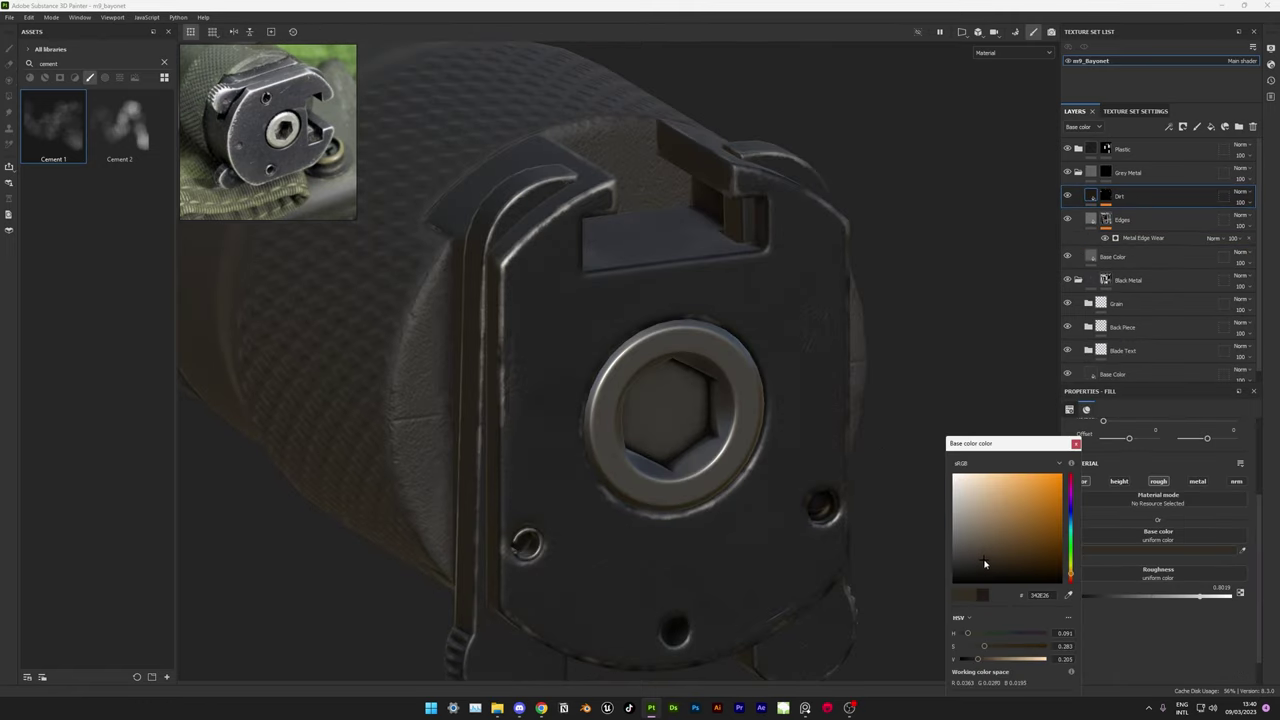
{"action": "left_click_drag", "start_coordinate": [700, 400], "coordinate": [766, 398], "text": "alt"}
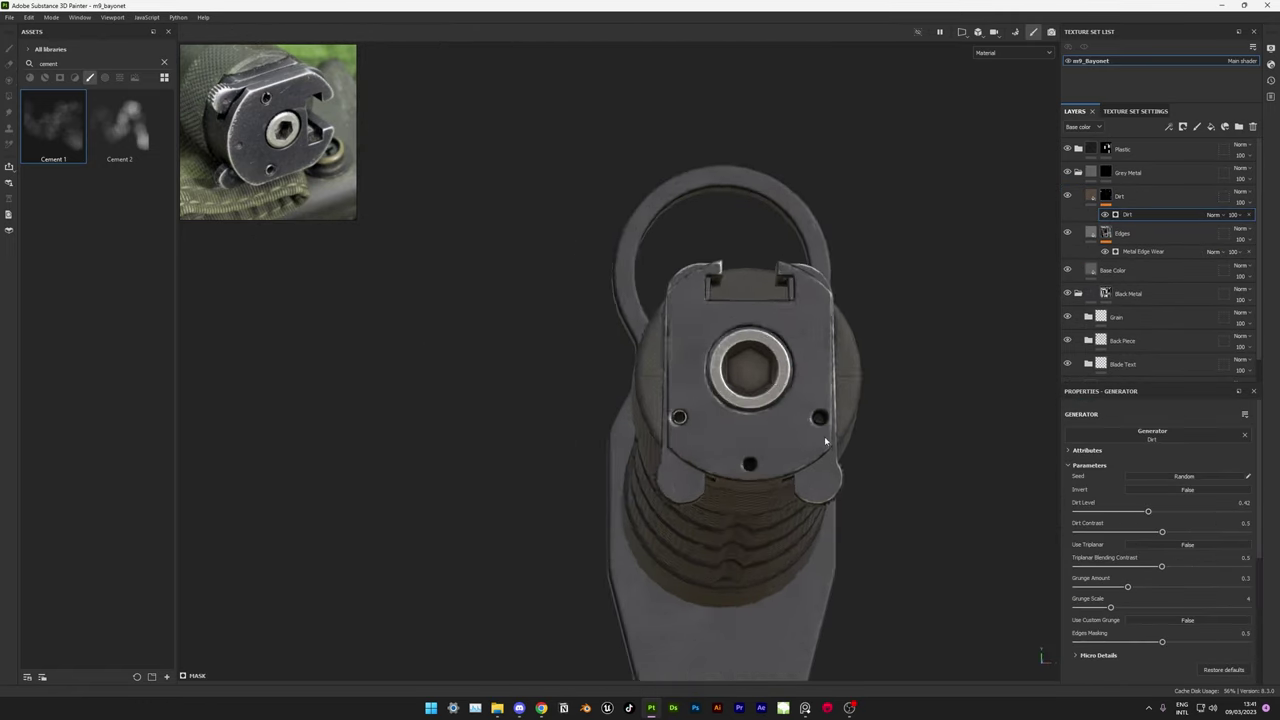
{"action": "mouse_move", "coordinate": [754, 457]}
{"action": "left_mouse_down", "text": "alt"}
{"action": "mouse_move", "coordinate": [711, 420]}
{"action": "mouse_move", "coordinate": [809, 409]}
{"action": "mouse_move", "coordinate": [823, 437]}
{"action": "mouse_move", "coordinate": [784, 511]}
{"action": "mouse_move", "coordinate": [480, 386]}
{"action": "mouse_move", "coordinate": [517, 463]}
{"action": "mouse_move", "coordinate": [686, 462]}
{"action": "left_mouse_up", "text": "alt"}
{"action": "scroll", "coordinate": [1160, 273], "scroll_direction": "down", "scroll_amount": 2}
{"action": "left_click", "coordinate": [1103, 275]}
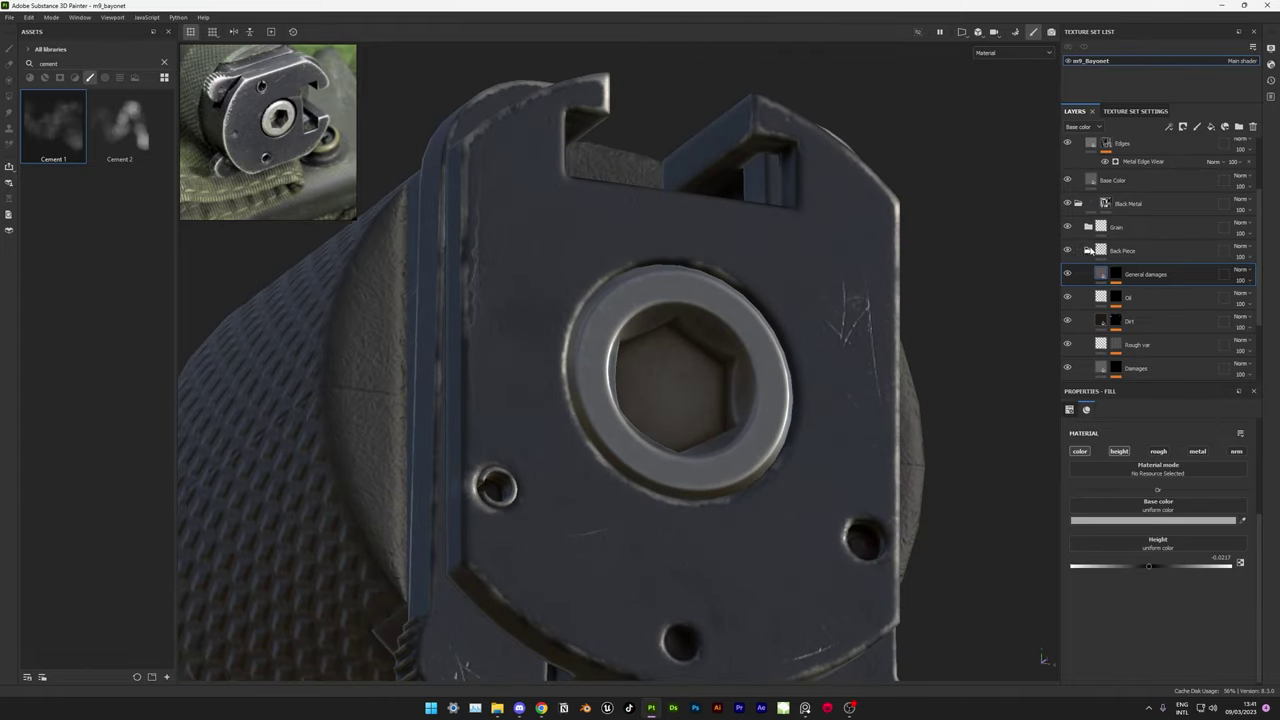
{"action": "left_click", "coordinate": [1121, 521]}
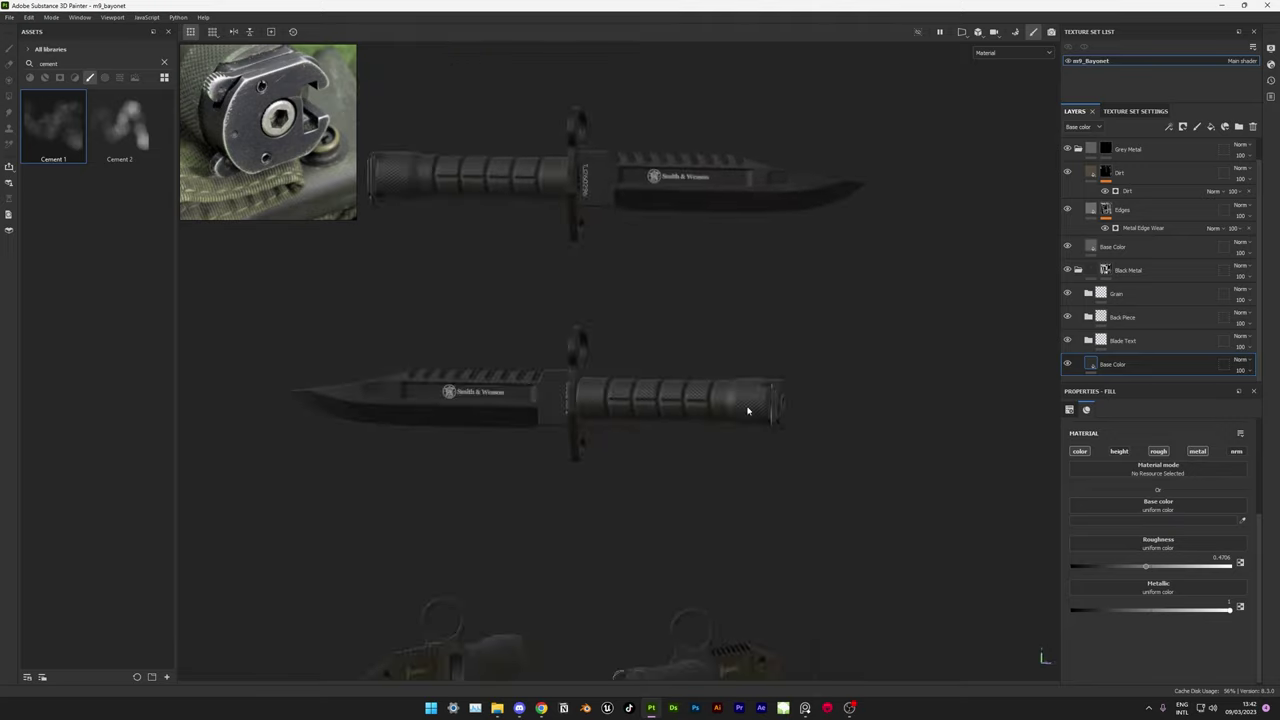
{"action": "right_click", "coordinate": [1153, 338]}
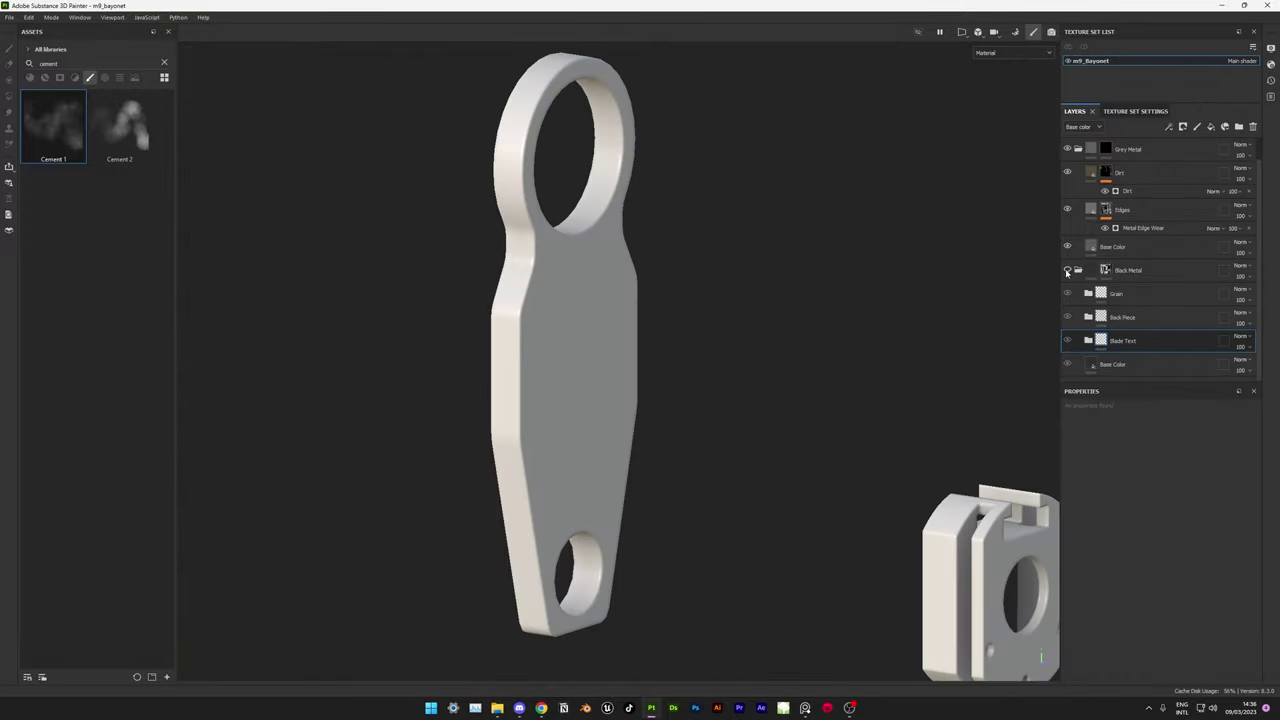
- Expand the Back Piece and Blade Text folders and inspect the Edges and blade text paint masks
{"action": "left_click", "coordinate": [1088, 317]}
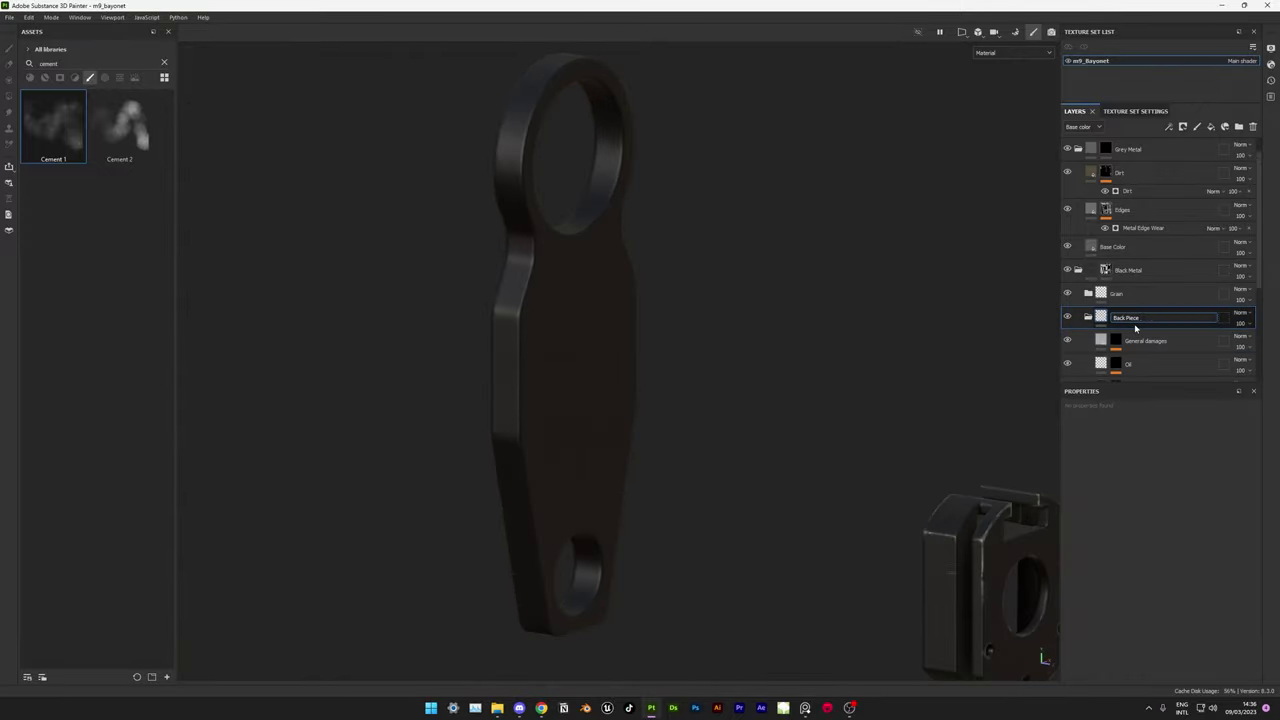
{"action": "scroll", "coordinate": [1138, 330], "scroll_direction": "down", "scroll_amount": 3}
{"action": "left_click", "coordinate": [1133, 312]}
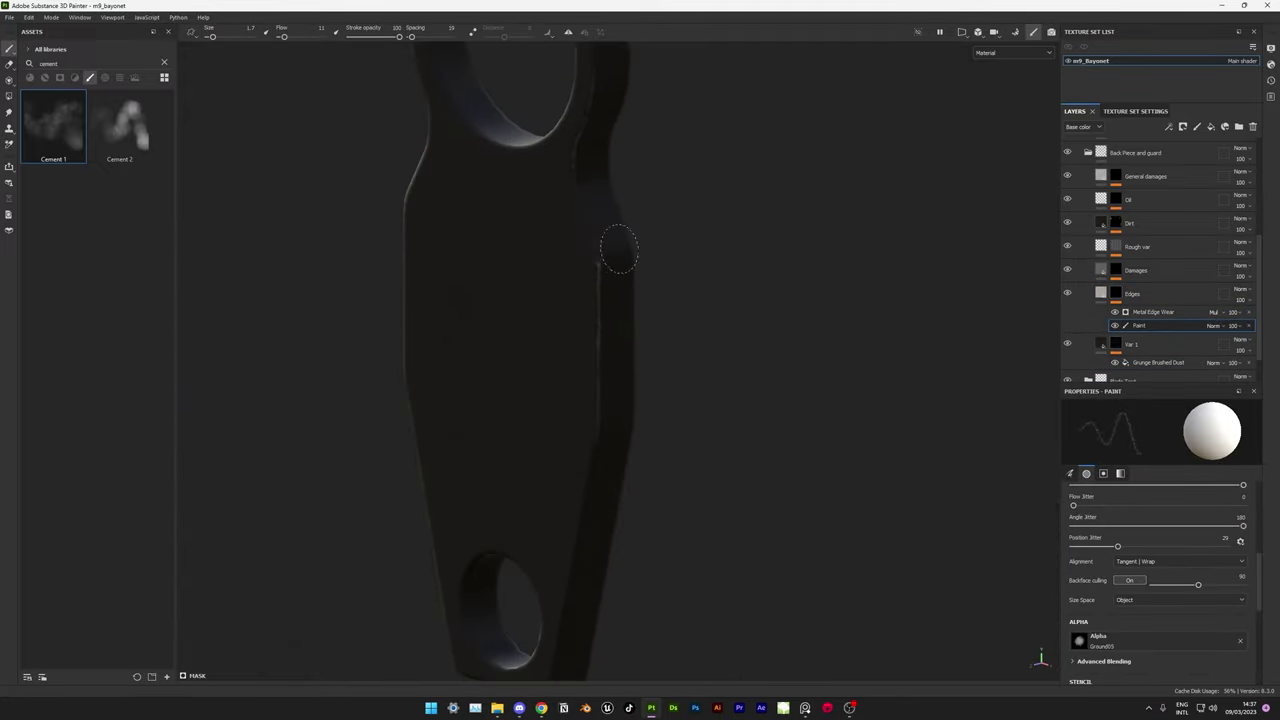
{"action": "left_click", "coordinate": [1102, 294], "text": "alt"}
{"action": "left_click", "coordinate": [1102, 294]}
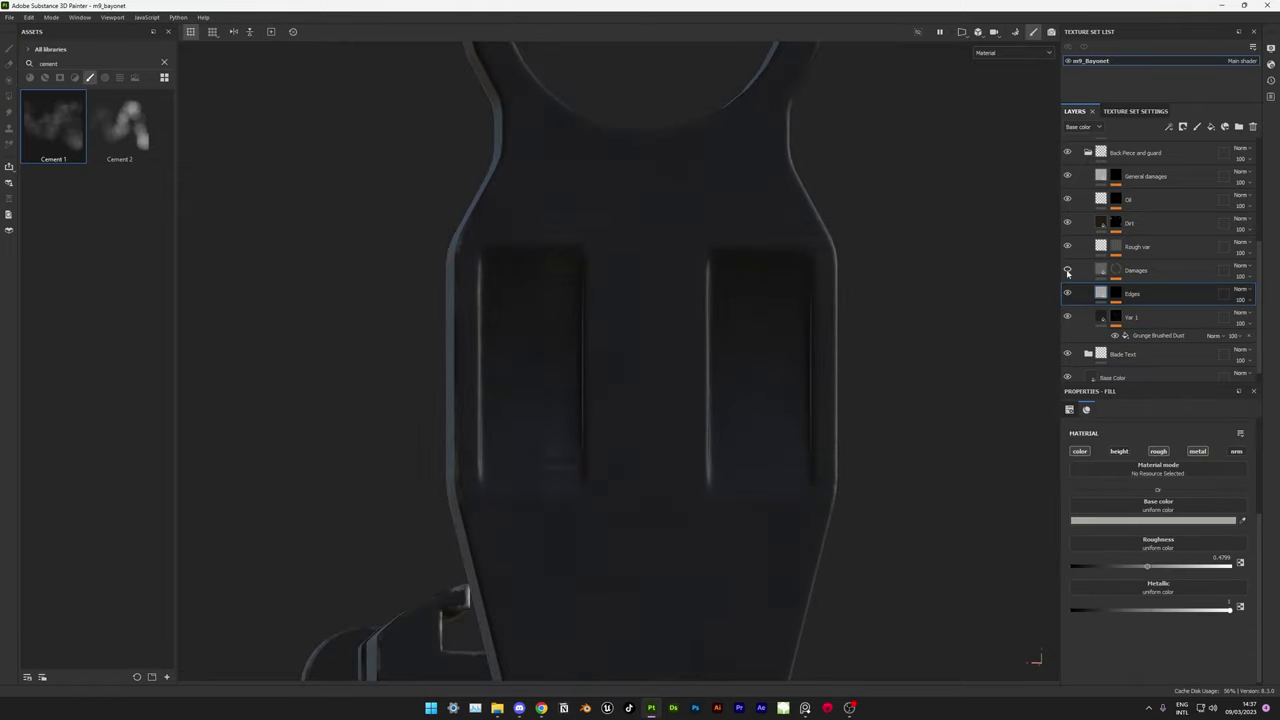
{"action": "left_click", "coordinate": [1089, 355]}
{"action": "left_click", "coordinate": [1108, 340], "text": "alt"}
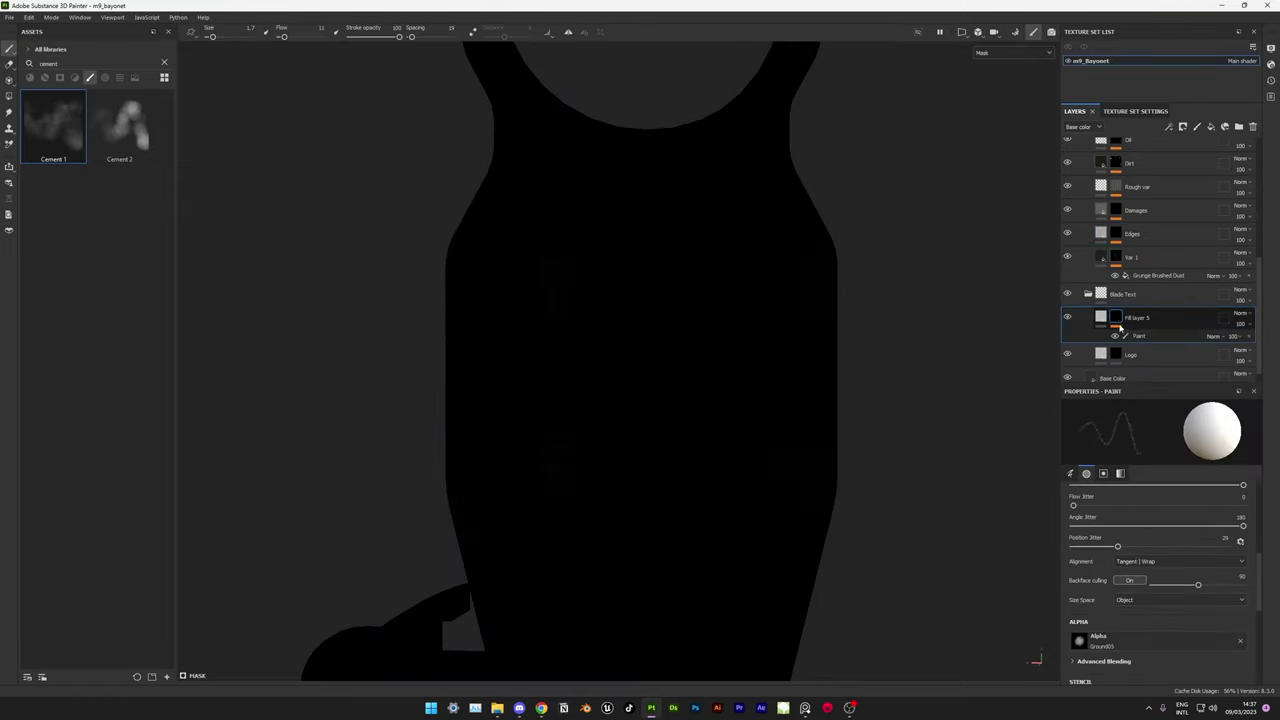
{"action": "left_click", "coordinate": [1145, 323]}
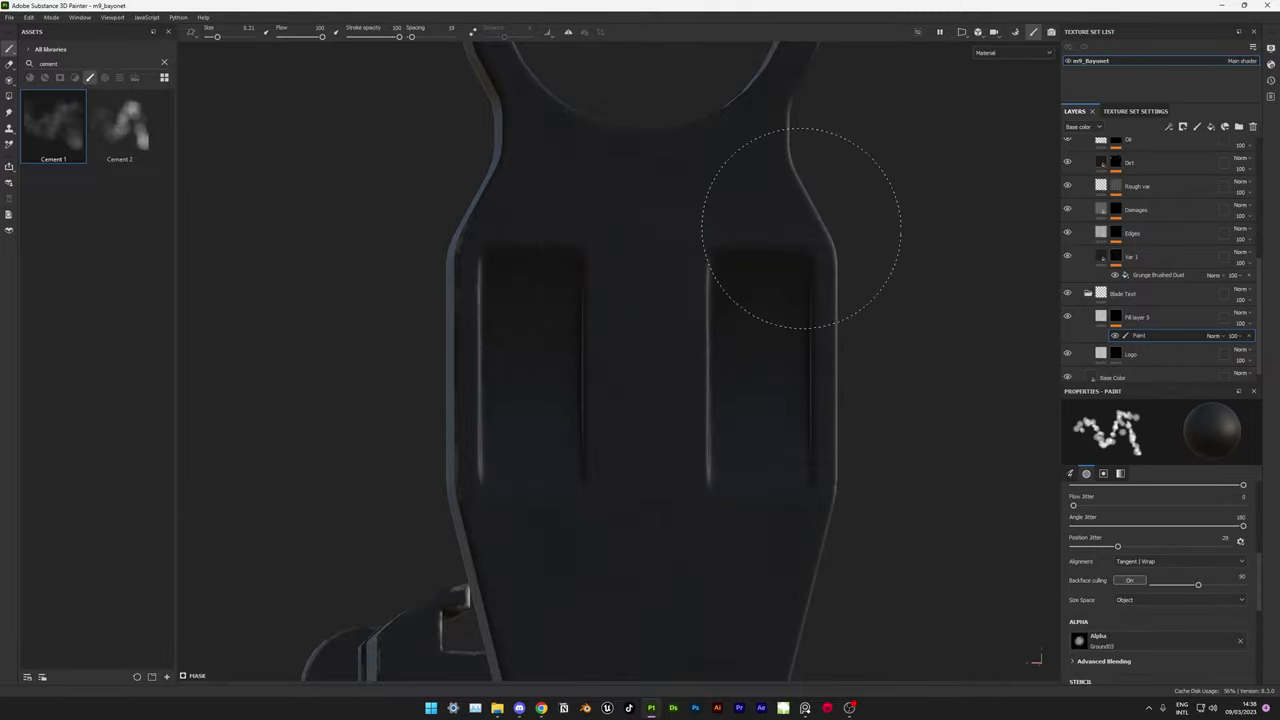
- Select the paint effect under Edges, frame the guard, then view the Damages mask alone
{"action": "mouse_move", "coordinate": [800, 228]}
{"action": "left_mouse_down", "text": "alt"}
{"action": "mouse_move", "coordinate": [329, 463]}
{"action": "mouse_move", "coordinate": [771, 428]}
{"action": "mouse_move", "coordinate": [623, 490]}
{"action": "mouse_move", "coordinate": [680, 466]}
{"action": "mouse_move", "coordinate": [517, 466]}
{"action": "mouse_move", "coordinate": [714, 432]}
{"action": "mouse_move", "coordinate": [600, 400]}
{"action": "left_mouse_up", "text": "alt"}
{"action": "scroll", "coordinate": [1150, 260], "scroll_direction": "up", "scroll_amount": 1}
{"action": "left_click", "coordinate": [1139, 342]}
{"action": "mouse_move", "coordinate": [640, 300]}
{"action": "left_mouse_down", "text": "alt"}
{"action": "mouse_move", "coordinate": [700, 350]}
{"action": "mouse_move", "coordinate": [642, 342]}
{"action": "mouse_move", "coordinate": [751, 465]}
{"action": "mouse_move", "coordinate": [408, 346]}
{"action": "mouse_move", "coordinate": [407, 449]}
{"action": "left_mouse_up", "text": "alt"}
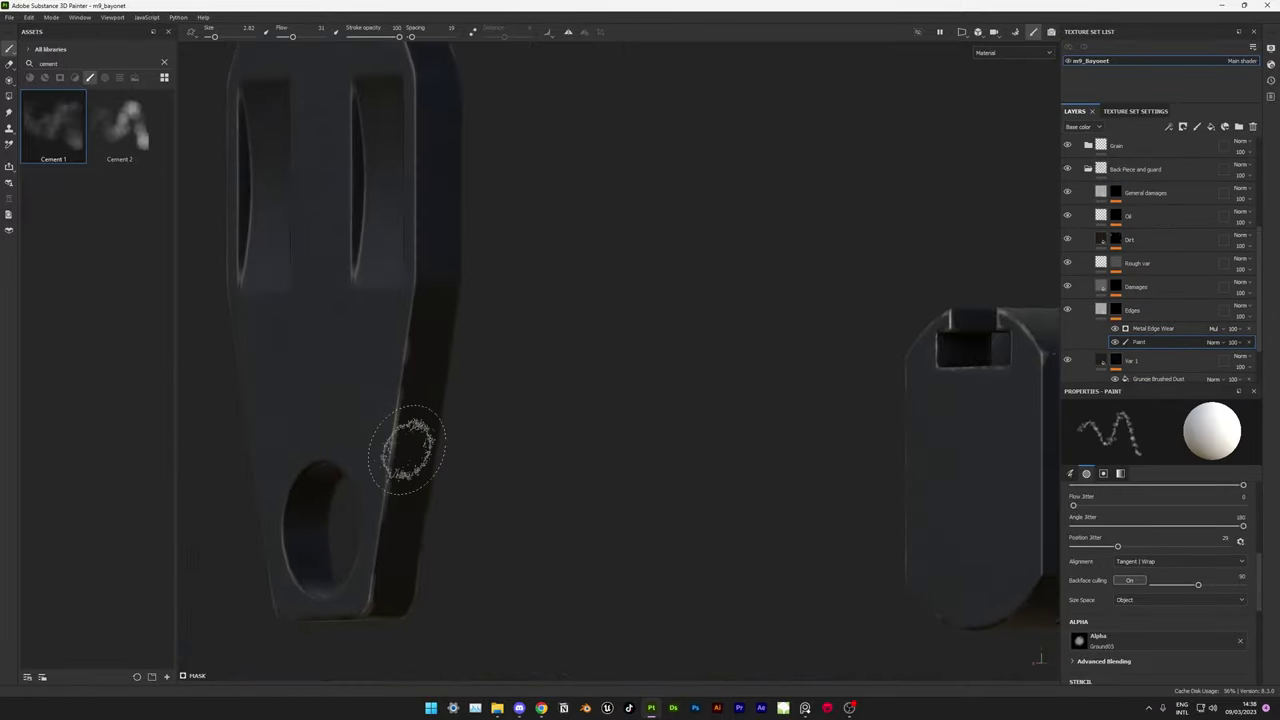
{"action": "mouse_move", "coordinate": [396, 390]}
{"action": "left_mouse_down", "text": "alt"}
{"action": "mouse_move", "coordinate": [588, 469]}
{"action": "mouse_move", "coordinate": [686, 491]}
{"action": "mouse_move", "coordinate": [700, 480]}
{"action": "left_mouse_up", "text": "alt"}
{"action": "scroll", "coordinate": [690, 455], "scroll_direction": "up", "scroll_amount": 2}
{"action": "left_click", "coordinate": [1108, 288], "text": "alt"}
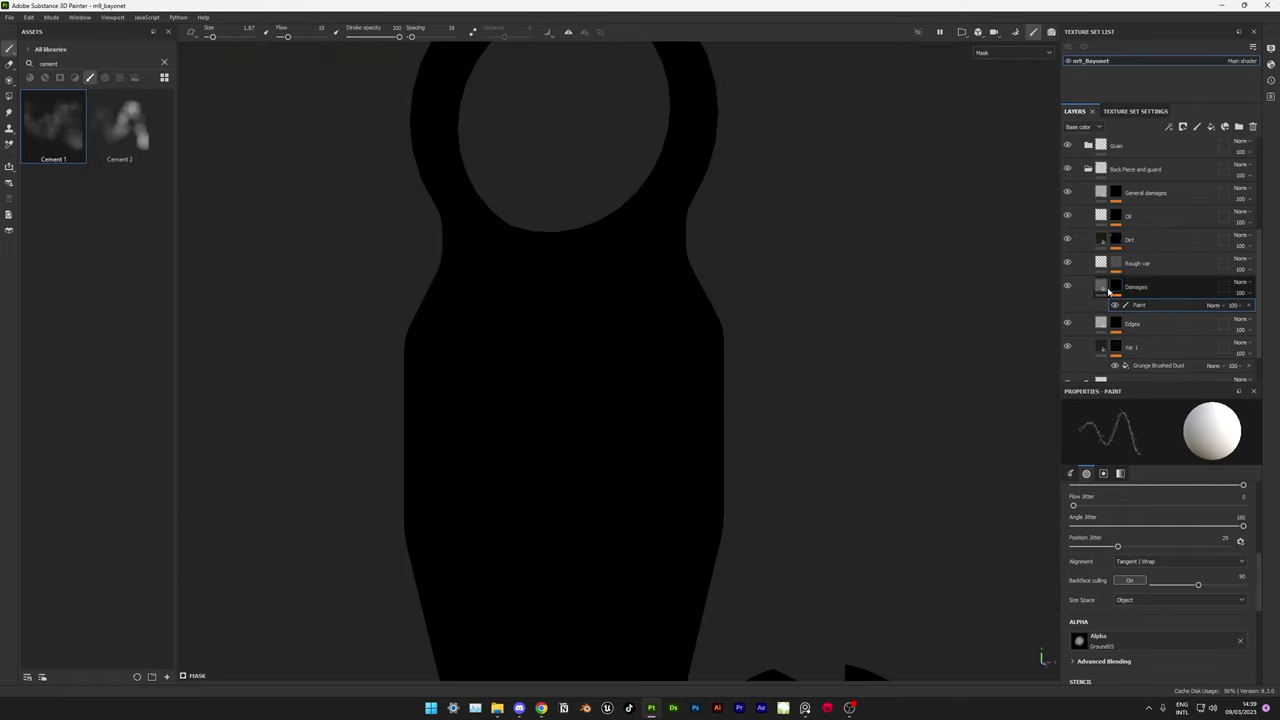
- Search assets for 'scratches' and set MetalScratches0005 as the brush alpha
{"action": "key", "text": "m"}
{"action": "left_click", "coordinate": [164, 63]}
{"action": "type", "text": "scratches"}
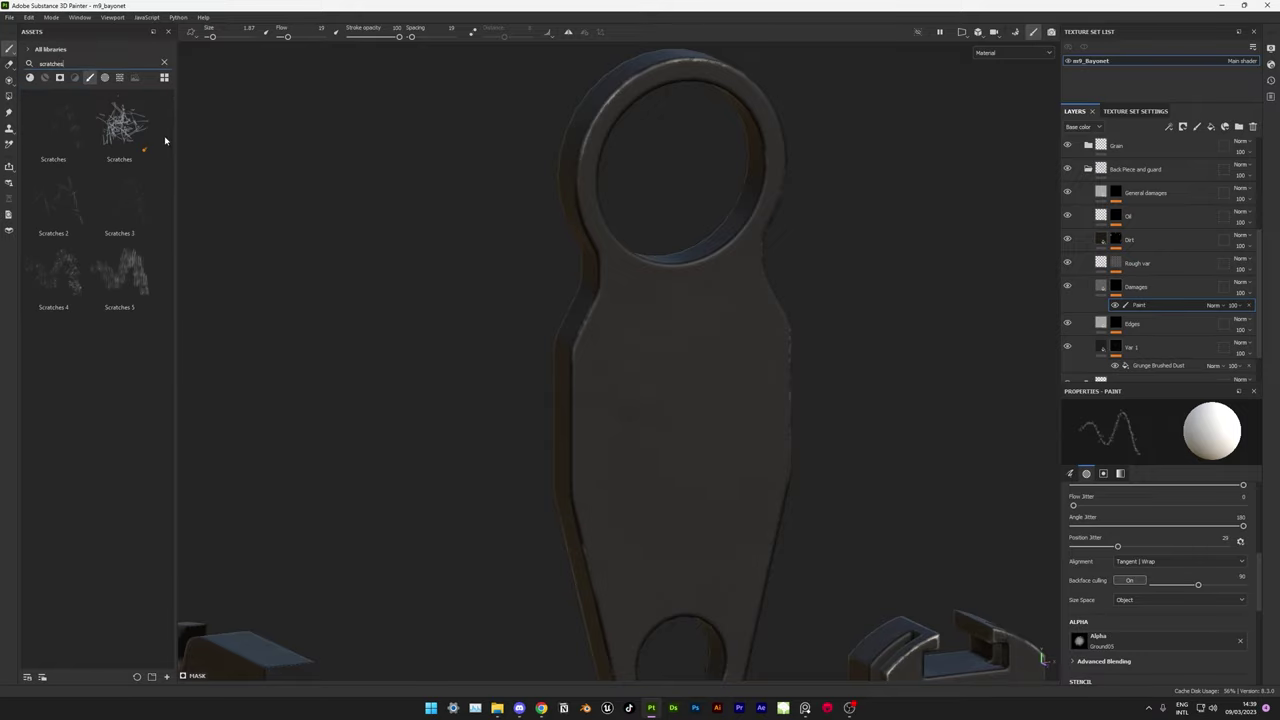
{"action": "scroll", "coordinate": [772, 333], "scroll_direction": "down", "scroll_amount": 3}
{"action": "scroll", "coordinate": [772, 333], "scroll_direction": "up", "scroll_amount": 5}
{"action": "scroll", "coordinate": [891, 557], "scroll_direction": "down", "scroll_amount": 3}
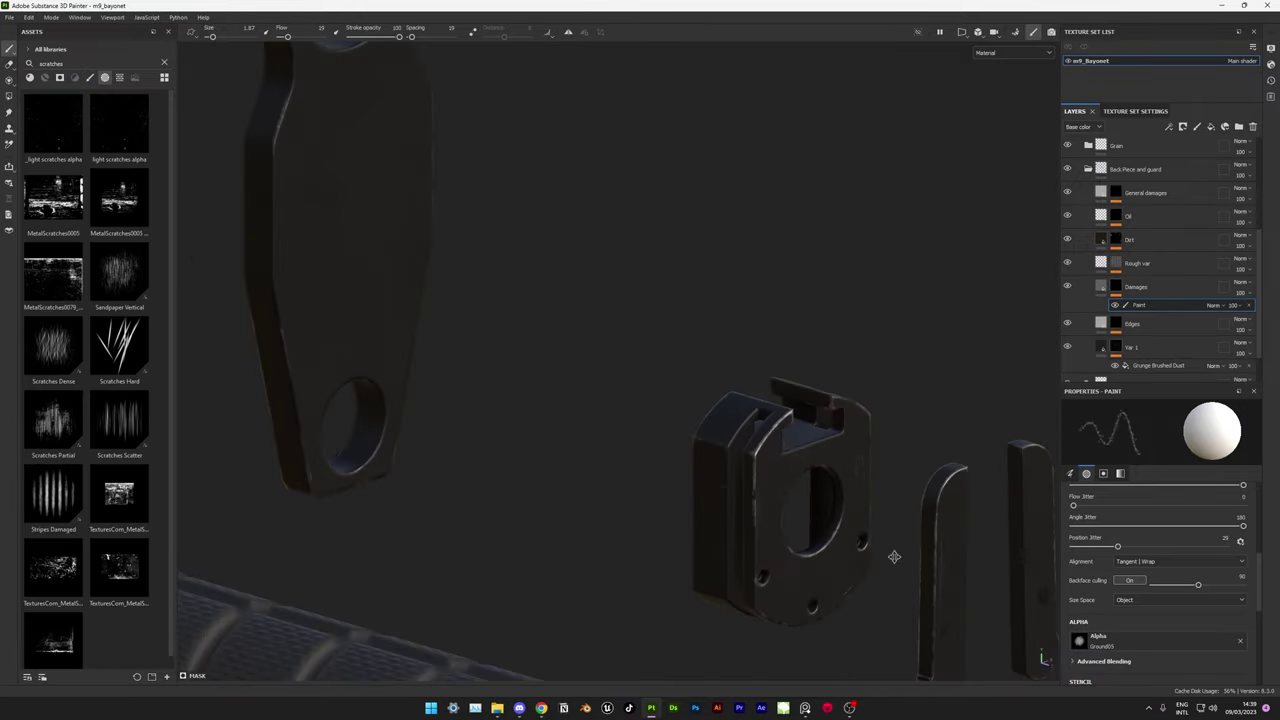
{"action": "scroll", "coordinate": [620, 360], "scroll_direction": "up", "scroll_amount": 5}
{"action": "scroll", "coordinate": [620, 360], "scroll_direction": "up", "scroll_amount": 2}
{"action": "left_click", "coordinate": [53, 200]}
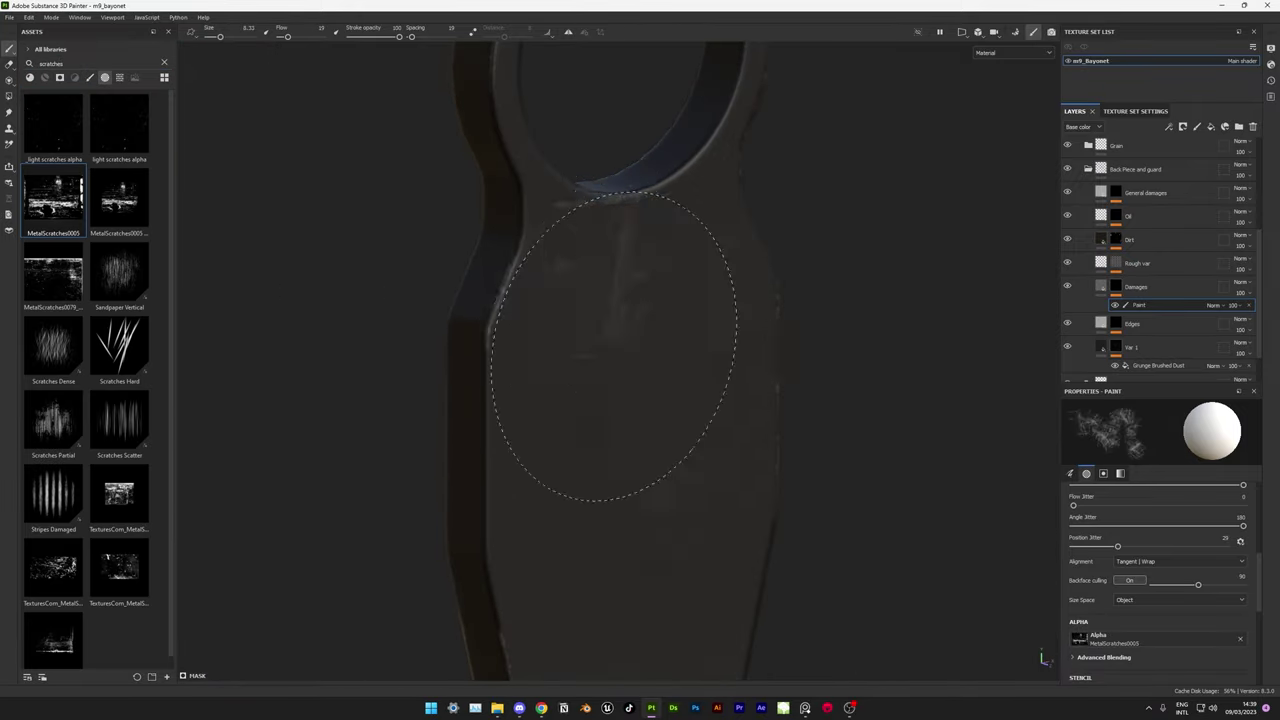
- Select the Oil layer's paint effect, search for 'cement' alphas, and orbit around the guard
{"action": "left_click", "coordinate": [1118, 224]}
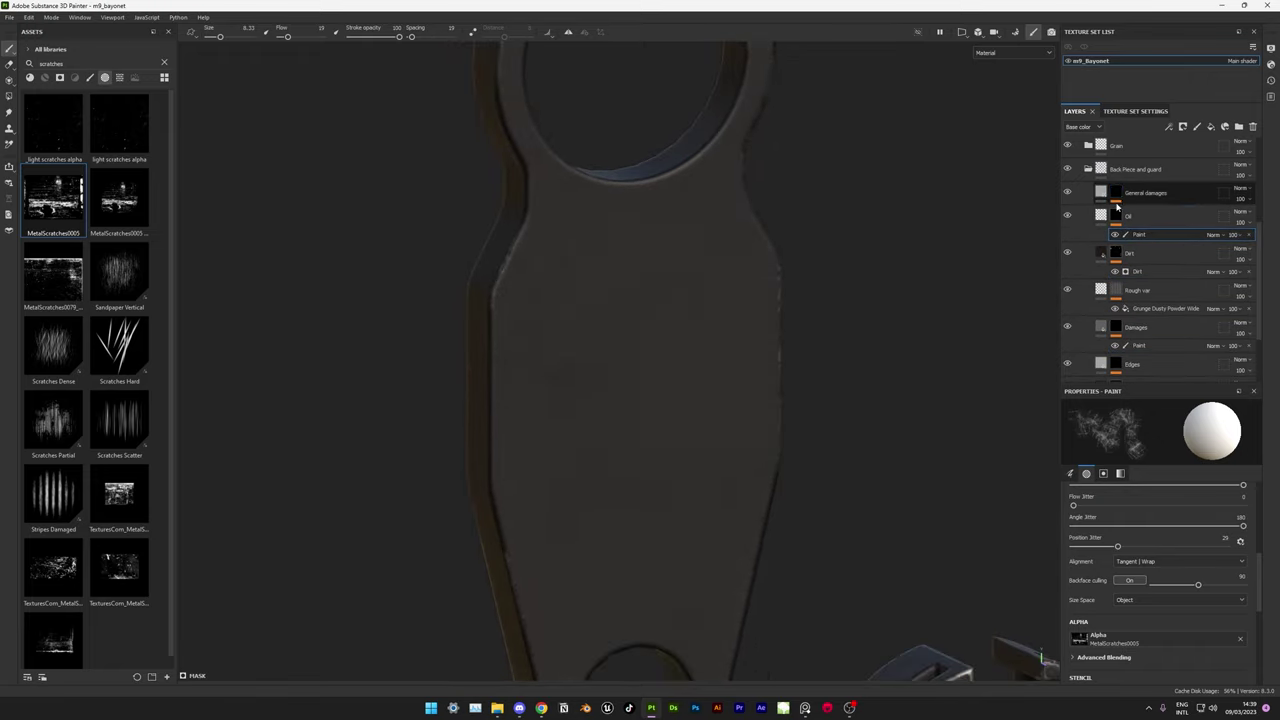
{"action": "triple_click", "coordinate": [90, 63]}
{"action": "type", "text": "cement"}
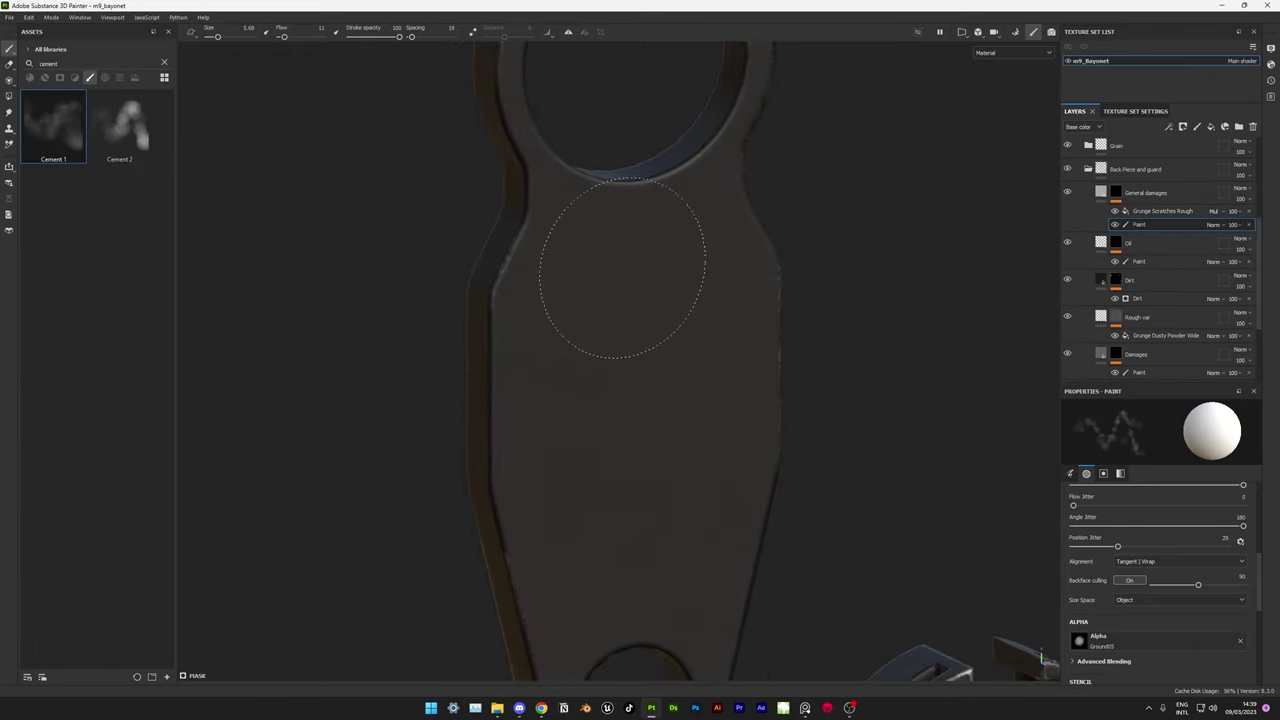
{"action": "mouse_move", "coordinate": [623, 251]}
{"action": "left_mouse_down", "text": "alt"}
{"action": "mouse_move", "coordinate": [600, 457]}
{"action": "mouse_move", "coordinate": [612, 492]}
{"action": "mouse_move", "coordinate": [594, 371]}
{"action": "mouse_move", "coordinate": [600, 400]}
{"action": "mouse_move", "coordinate": [831, 376]}
{"action": "mouse_move", "coordinate": [586, 386]}
{"action": "mouse_move", "coordinate": [650, 453]}
{"action": "left_mouse_up", "text": "alt"}
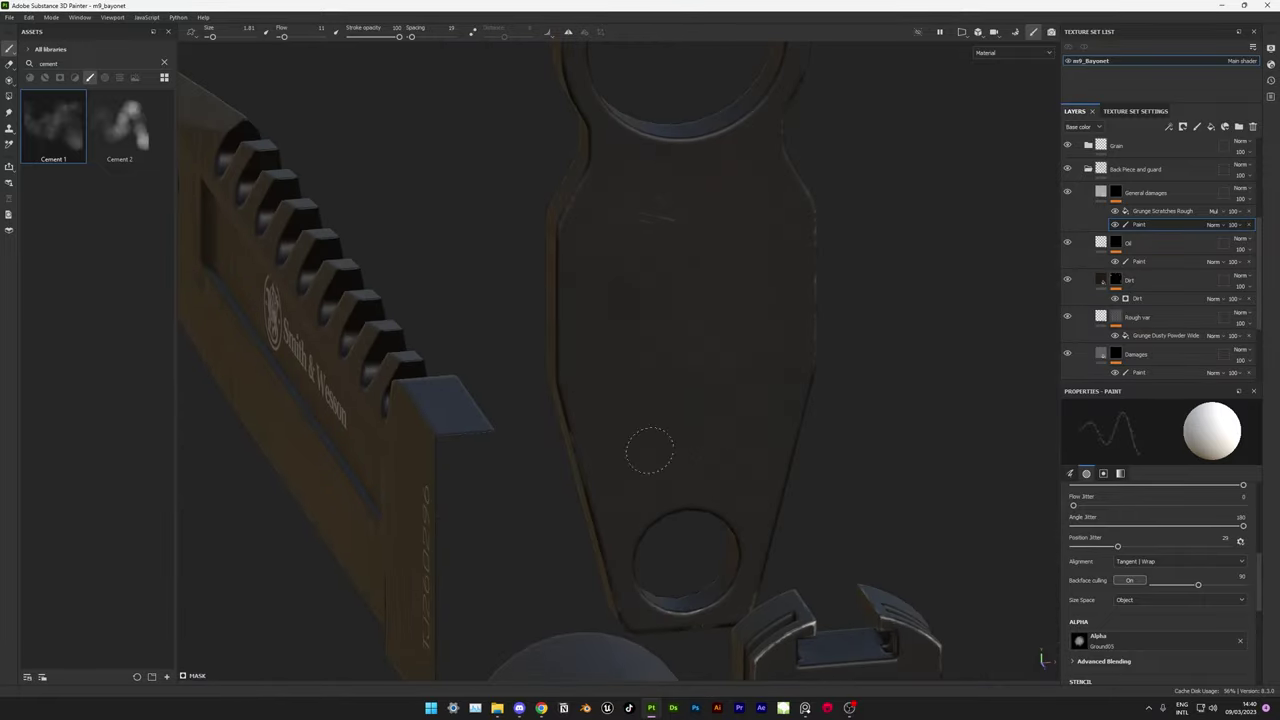
{"action": "left_click_drag", "start_coordinate": [850, 480], "coordinate": [663, 431], "text": "alt"}
{"action": "mouse_move", "coordinate": [597, 490]}
{"action": "left_mouse_down", "text": "alt"}
{"action": "mouse_move", "coordinate": [723, 357]}
{"action": "mouse_move", "coordinate": [1000, 350]}
{"action": "left_mouse_up", "text": "alt"}
{"action": "scroll", "coordinate": [1147, 346], "scroll_direction": "down", "scroll_amount": 2}
{"action": "mouse_move", "coordinate": [628, 410]}
{"action": "left_mouse_down", "text": "alt"}
{"action": "mouse_move", "coordinate": [543, 343]}
{"action": "mouse_move", "coordinate": [871, 531]}
{"action": "mouse_move", "coordinate": [686, 371]}
{"action": "mouse_move", "coordinate": [652, 321]}
{"action": "mouse_move", "coordinate": [409, 120]}
{"action": "mouse_move", "coordinate": [520, 300]}
{"action": "mouse_move", "coordinate": [410, 425]}
{"action": "mouse_move", "coordinate": [675, 497]}
{"action": "mouse_move", "coordinate": [503, 537]}
{"action": "mouse_move", "coordinate": [443, 500]}
{"action": "mouse_move", "coordinate": [545, 571]}
{"action": "mouse_move", "coordinate": [572, 303]}
{"action": "mouse_move", "coordinate": [629, 457]}
{"action": "mouse_move", "coordinate": [782, 507]}
{"action": "mouse_move", "coordinate": [674, 340]}
{"action": "mouse_move", "coordinate": [650, 345]}
{"action": "left_mouse_up", "text": "alt"}
- Orbit round to the other side of the blade and collapse the layer stack to top-level folders
{"action": "mouse_move", "coordinate": [650, 345]}
{"action": "right_mouse_down", "text": "alt"}
{"action": "mouse_move", "coordinate": [634, 349]}
{"action": "mouse_move", "coordinate": [810, 327]}
{"action": "mouse_move", "coordinate": [729, 457]}
{"action": "right_mouse_up", "text": "alt"}
{"action": "left_click_drag", "start_coordinate": [729, 457], "coordinate": [766, 409], "text": "alt"}
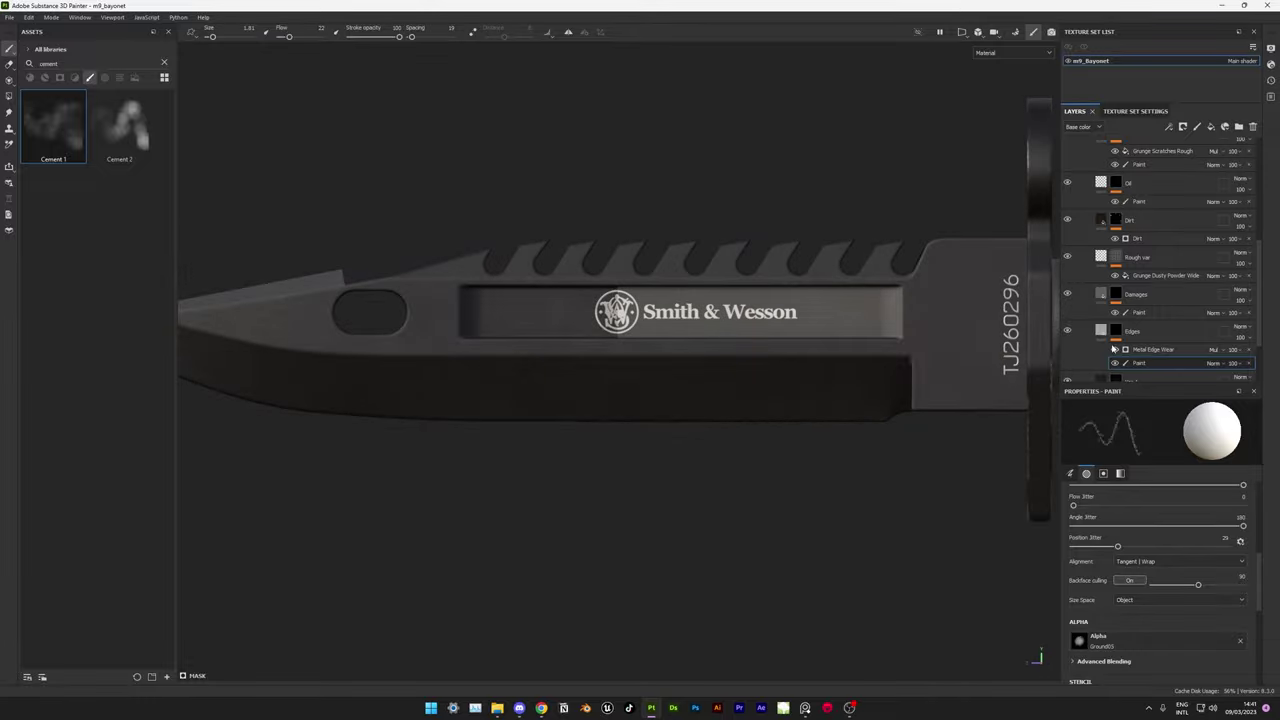
{"action": "right_click_drag", "start_coordinate": [766, 409], "coordinate": [838, 390], "text": "alt"}
{"action": "left_click_drag", "start_coordinate": [838, 390], "coordinate": [640, 457], "text": "alt"}
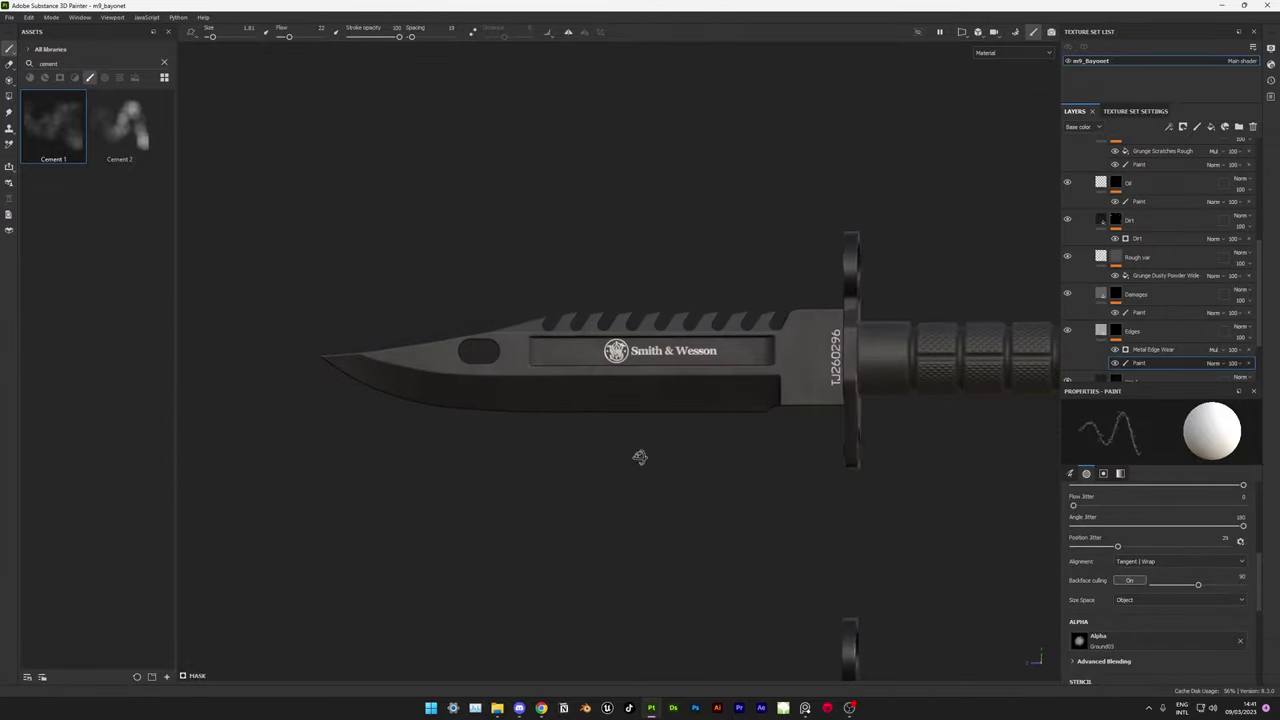
{"action": "middle_click_drag", "start_coordinate": [640, 457], "coordinate": [735, 427], "text": "alt"}
{"action": "mouse_move", "coordinate": [735, 427]}
{"action": "right_mouse_down", "text": "alt"}
{"action": "mouse_move", "coordinate": [720, 471]}
{"action": "mouse_move", "coordinate": [560, 495]}
{"action": "right_mouse_up", "text": "alt"}
{"action": "mouse_move", "coordinate": [634, 579]}
{"action": "right_mouse_down", "text": "alt"}
{"action": "mouse_move", "coordinate": [523, 620]}
{"action": "mouse_move", "coordinate": [563, 526]}
{"action": "right_mouse_up", "text": "alt"}
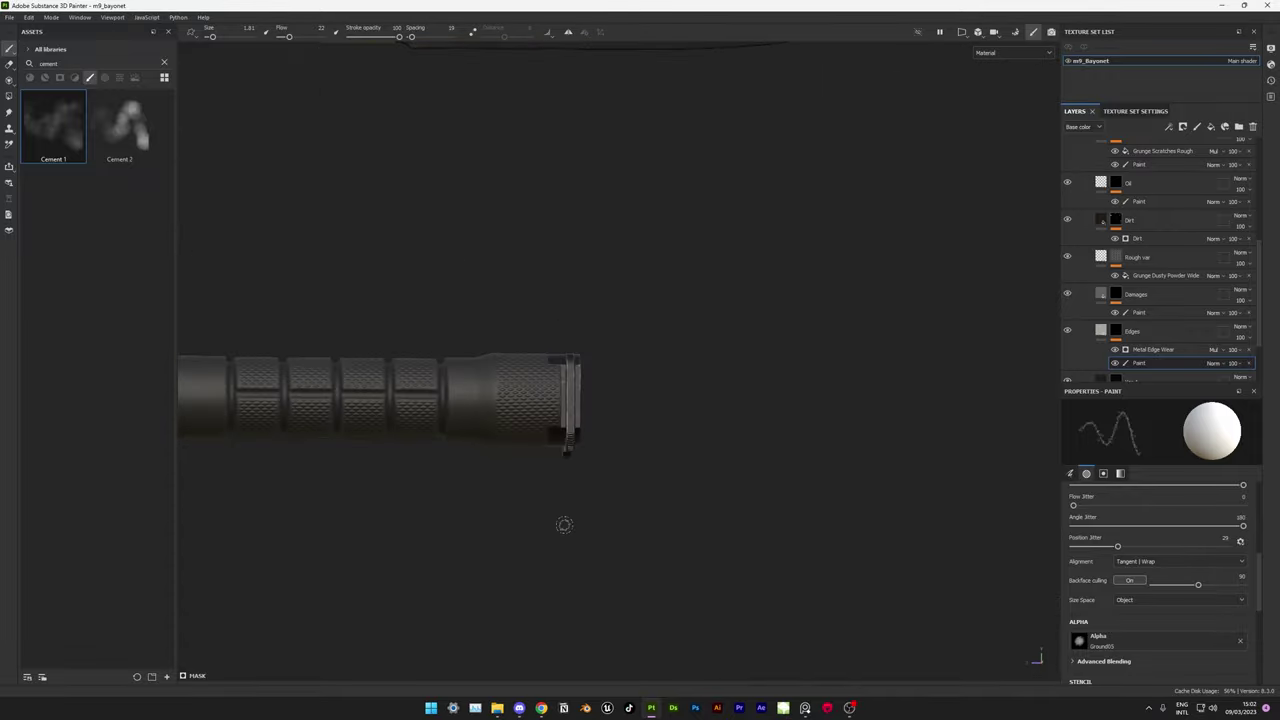
{"action": "middle_click_drag", "start_coordinate": [563, 526], "coordinate": [622, 269], "text": "alt"}
{"action": "left_click_drag", "start_coordinate": [622, 269], "coordinate": [800, 320], "text": "alt"}
{"action": "left_click", "coordinate": [1105, 287]}
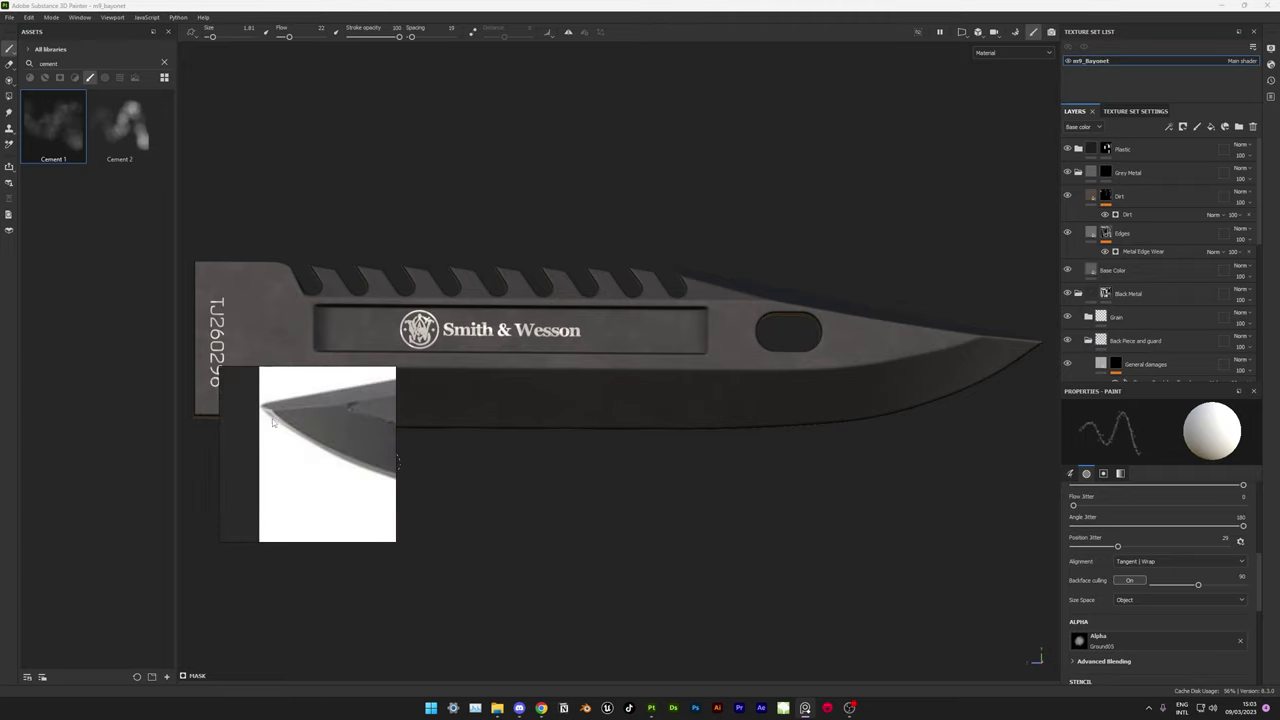
{"action": "middle_click_drag", "start_coordinate": [566, 457], "coordinate": [662, 452], "text": "alt"}
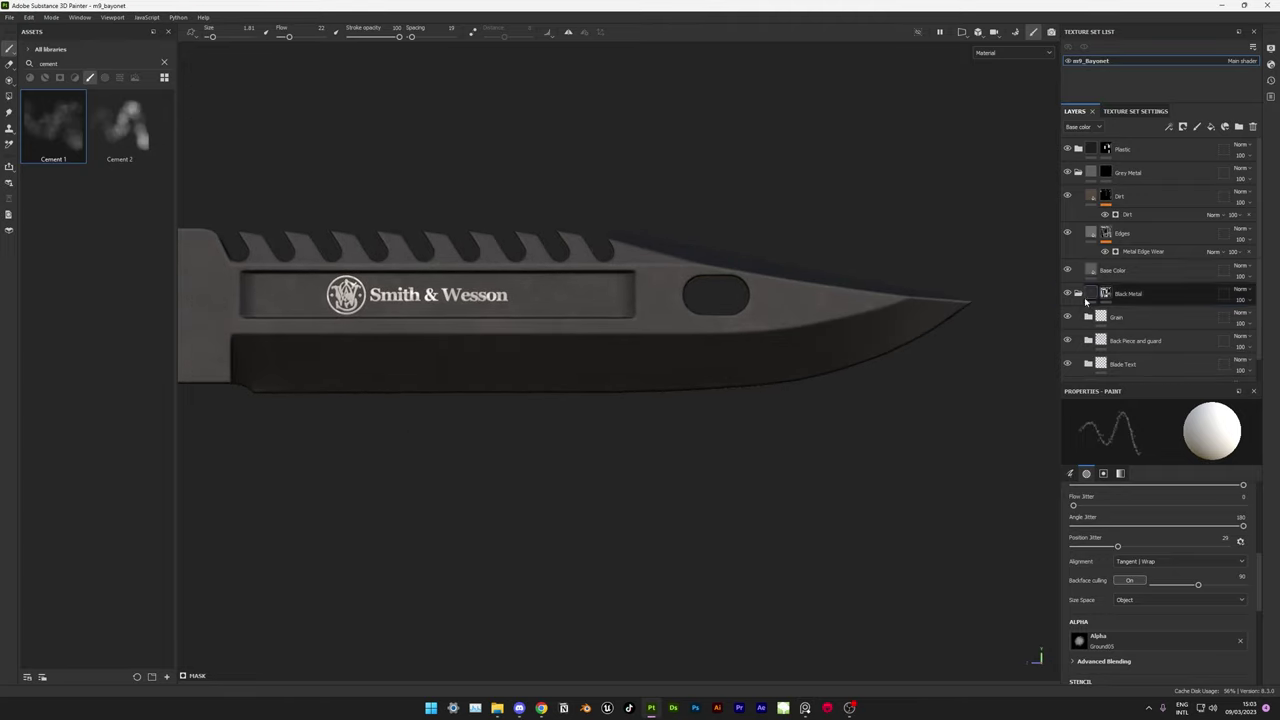
- Create a folder named Blade containing a copied Base Color layer with a black mask
{"action": "key", "text": "ctrl+shift+f"}
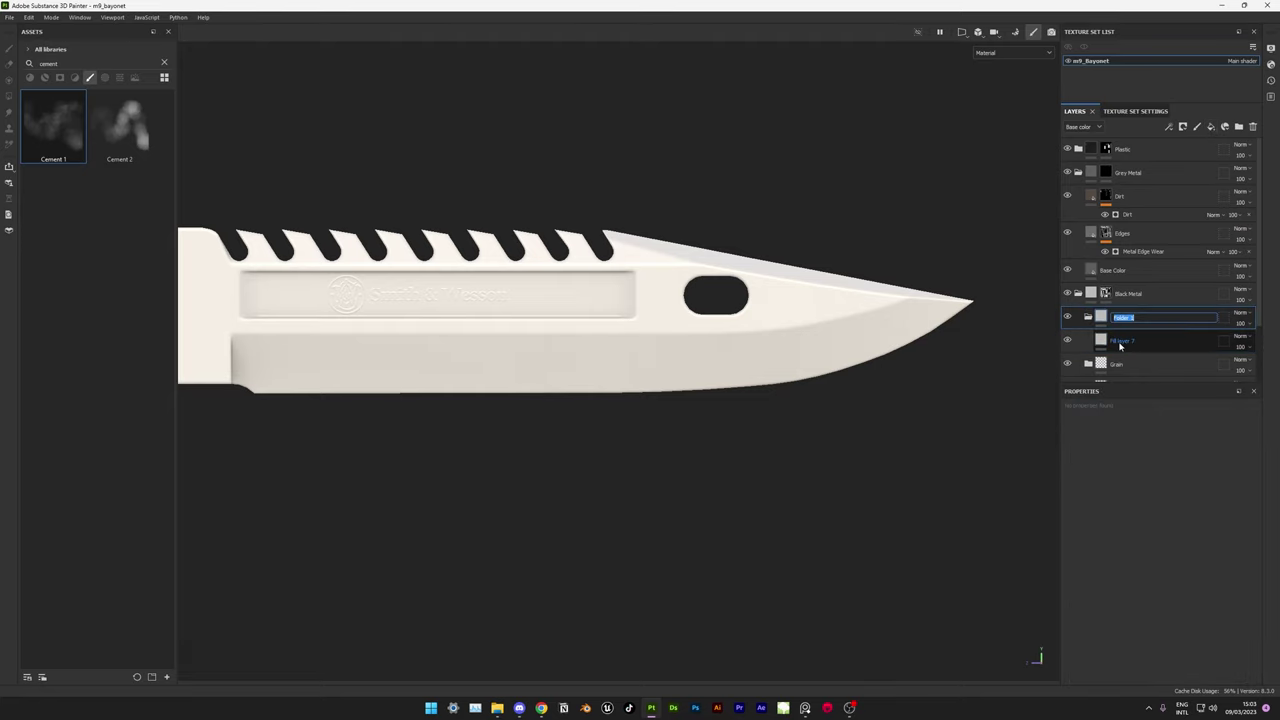
{"action": "type", "text": "Blade"}
{"action": "left_click", "coordinate": [1120, 345]}
{"action": "mouse_move", "coordinate": [1128, 279]}
{"action": "left_mouse_down"}
{"action": "mouse_move", "coordinate": [1134, 358]}
{"action": "mouse_move", "coordinate": [1120, 342]}
{"action": "left_mouse_up"}
{"action": "right_click", "coordinate": [1134, 342]}
{"action": "left_click", "coordinate": [1170, 176]}
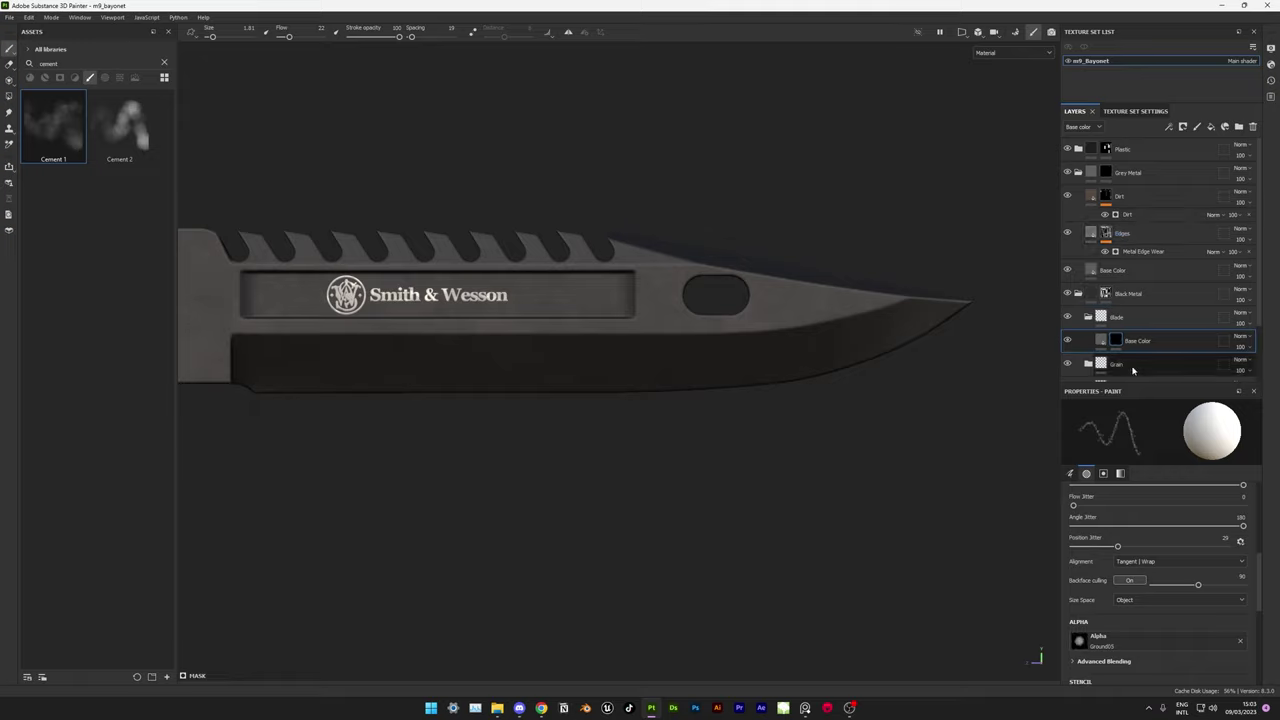
{"action": "scroll", "coordinate": [613, 350], "scroll_direction": "up", "scroll_amount": 5}
{"action": "scroll", "coordinate": [613, 350], "scroll_direction": "down", "scroll_amount": 1}
{"action": "scroll", "coordinate": [608, 363], "scroll_direction": "up", "scroll_amount": 3}
- Polygon-fill the faces along the blade's lower cutting edge white in that mask
{"action": "right_click_drag", "start_coordinate": [669, 357], "coordinate": [637, 337], "text": "shift"}
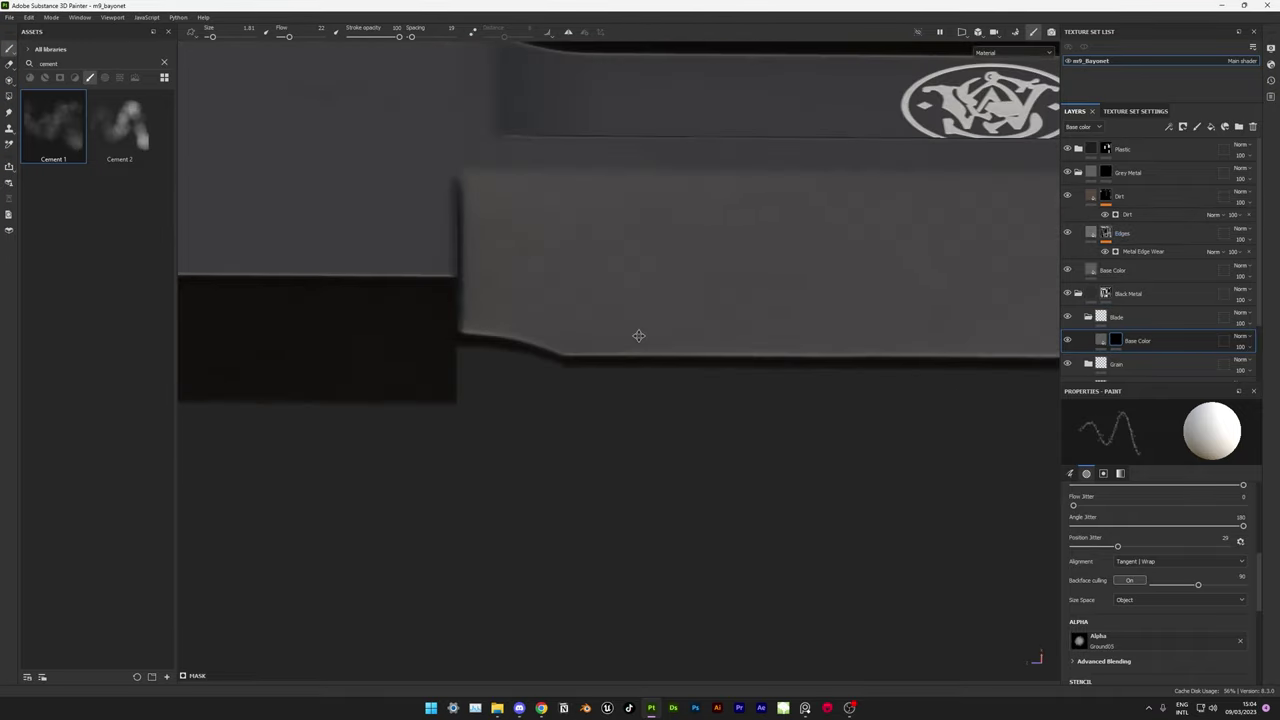
{"action": "left_click", "coordinate": [9, 96]}
{"action": "left_click", "coordinate": [1110, 342], "text": "alt"}
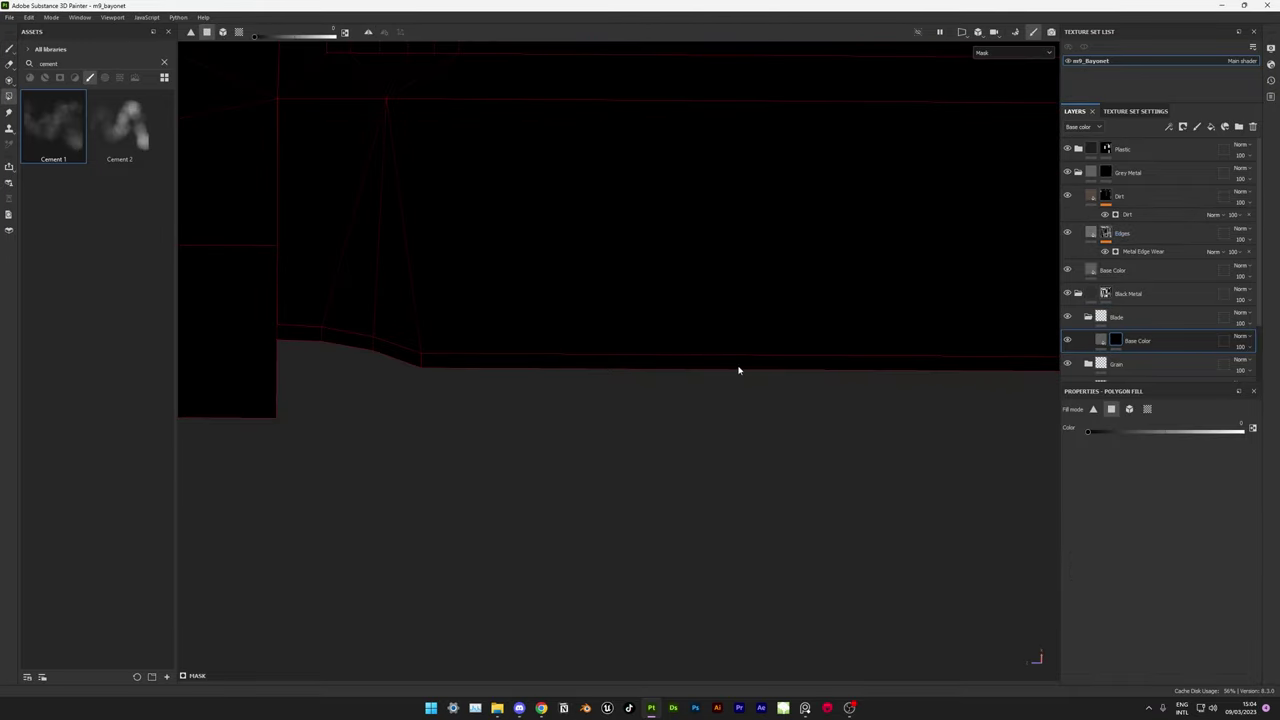
{"action": "mouse_move", "coordinate": [638, 382]}
{"action": "left_mouse_down"}
{"action": "mouse_move", "coordinate": [734, 346]}
{"action": "mouse_move", "coordinate": [966, 363]}
{"action": "mouse_move", "coordinate": [880, 357]}
{"action": "mouse_move", "coordinate": [785, 319]}
{"action": "left_mouse_up"}
{"action": "scroll", "coordinate": [837, 277], "scroll_direction": "down", "scroll_amount": 1}
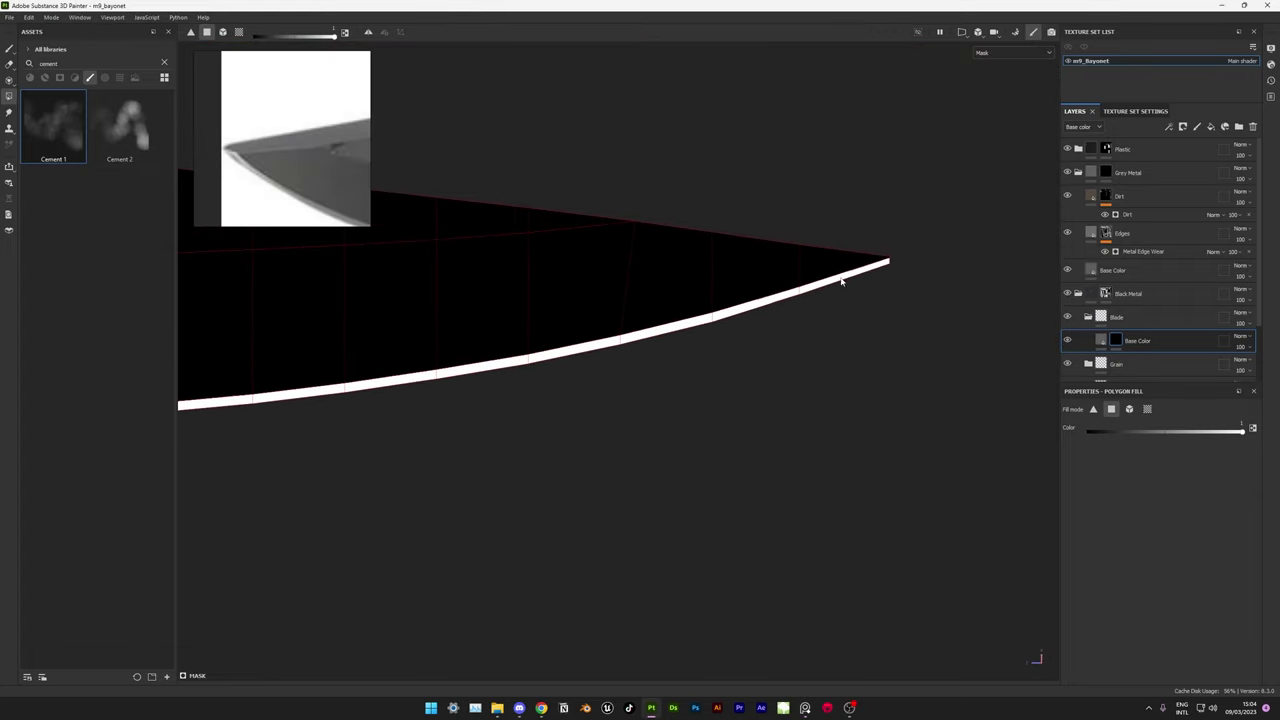
{"action": "key", "text": "m"}
{"action": "left_click_drag", "start_coordinate": [837, 277], "coordinate": [837, 480], "text": "alt"}
{"action": "scroll", "coordinate": [888, 476], "scroll_direction": "up", "scroll_amount": 2}
{"action": "scroll", "coordinate": [888, 476], "scroll_direction": "up", "scroll_amount": 1}
- Touch up the light edge bevel near the blade tip and split the view into 3D and UV
{"action": "key", "text": "1"}
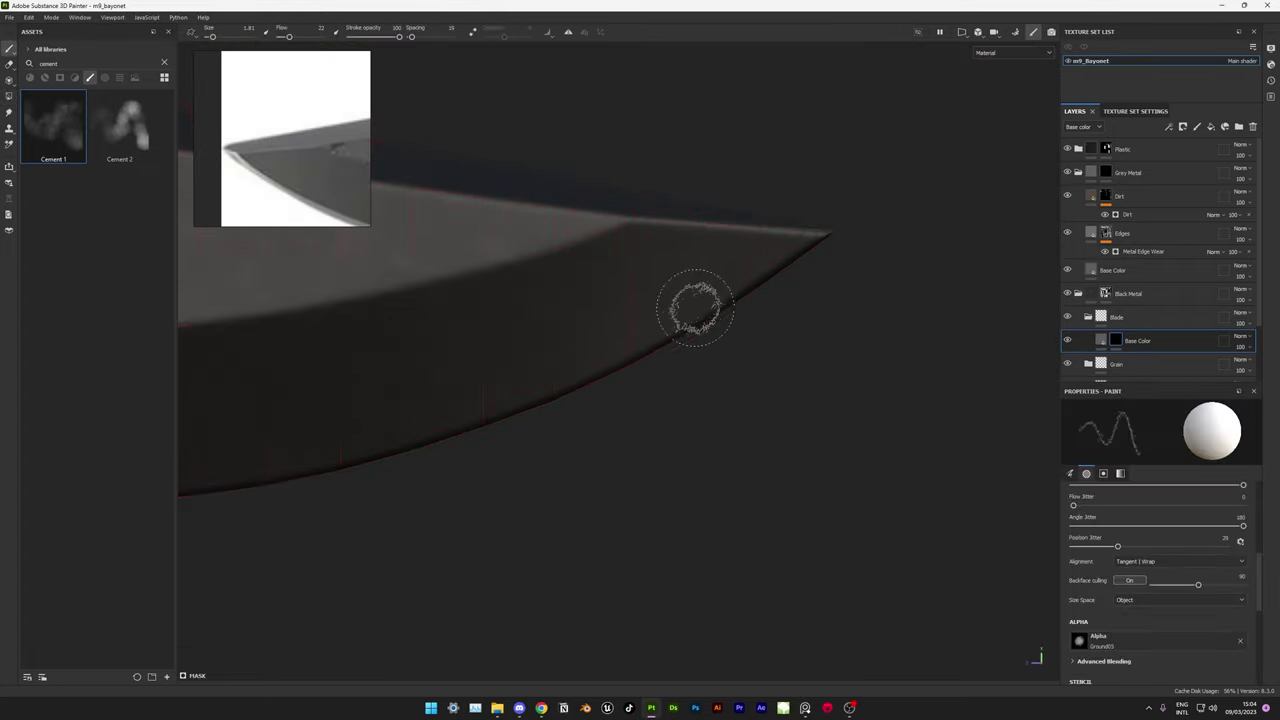
{"action": "mouse_move", "coordinate": [691, 319]}
{"action": "left_mouse_down", "text": "alt"}
{"action": "mouse_move", "coordinate": [720, 300]}
{"action": "mouse_move", "coordinate": [731, 313]}
{"action": "left_mouse_up", "text": "alt"}
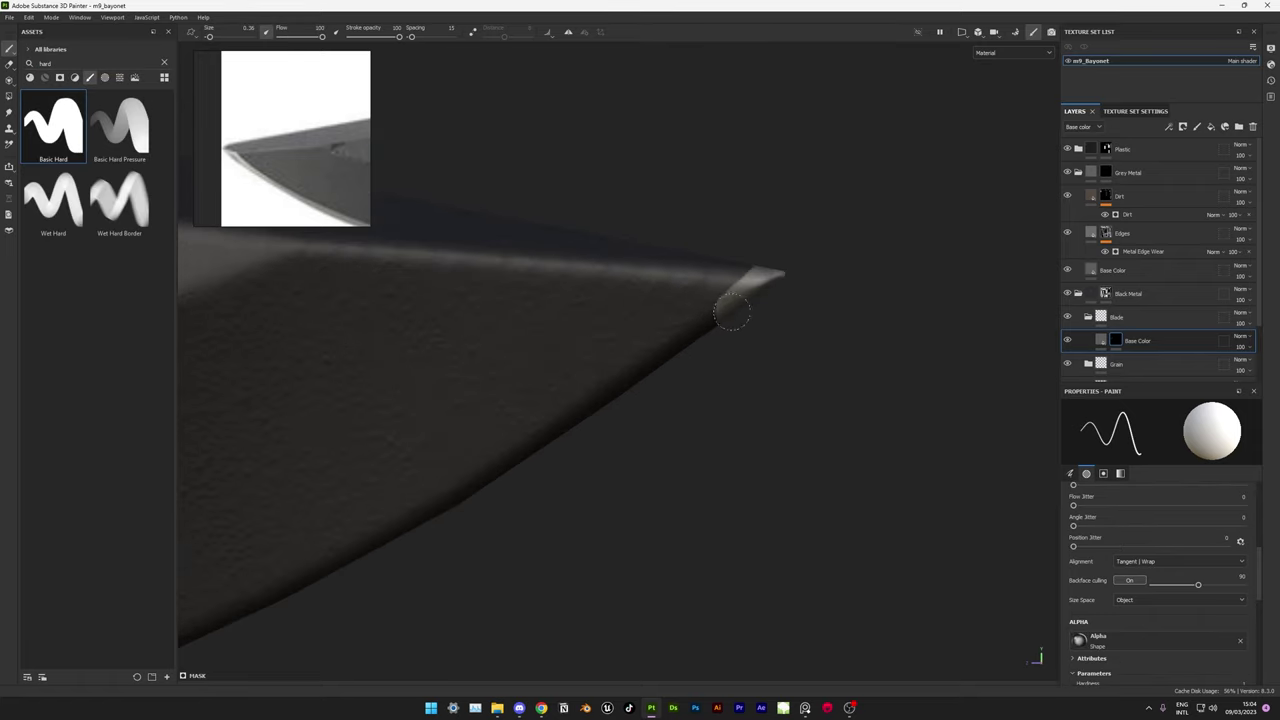
{"action": "left_click_drag", "start_coordinate": [676, 375], "coordinate": [636, 378]}
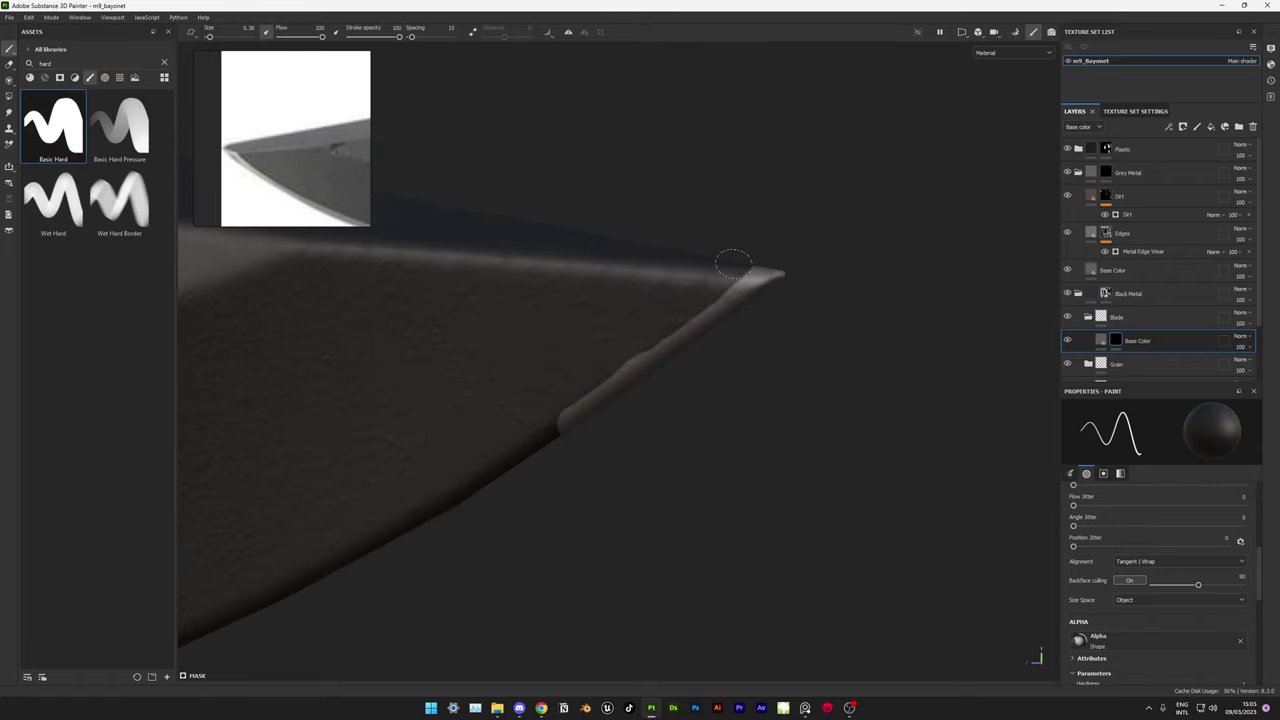
{"action": "left_click_drag", "start_coordinate": [468, 424], "coordinate": [513, 368], "text": "alt"}
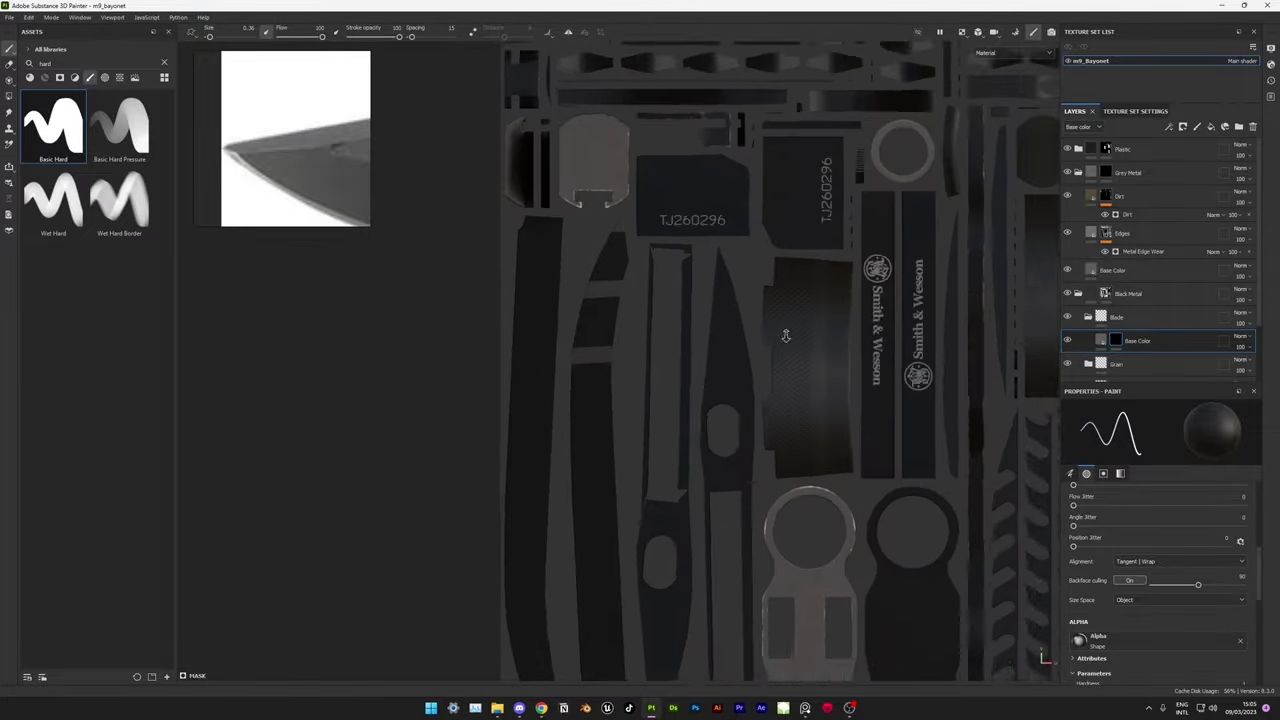
{"action": "key", "text": "F1"}
{"action": "key", "text": "4"}
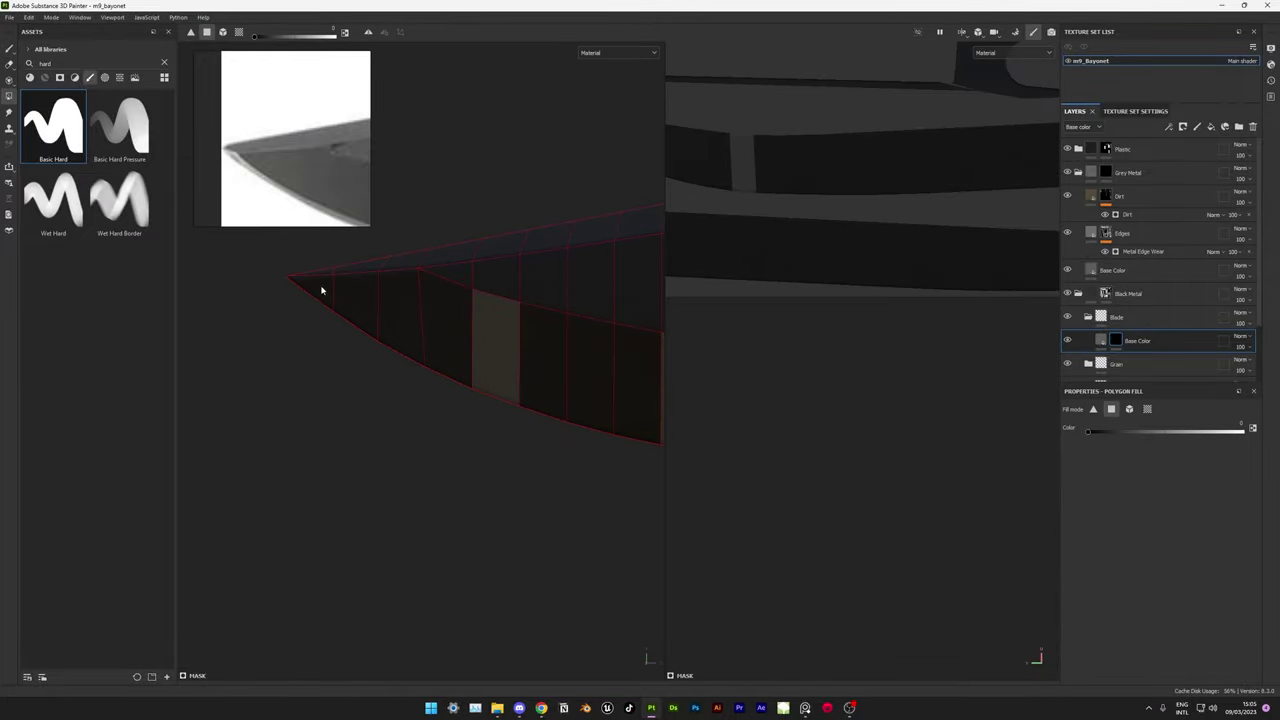
{"action": "mouse_move", "coordinate": [329, 323]}
{"action": "left_mouse_down", "text": "alt"}
{"action": "mouse_move", "coordinate": [437, 351]}
{"action": "mouse_move", "coordinate": [491, 316]}
{"action": "left_mouse_up", "text": "alt"}
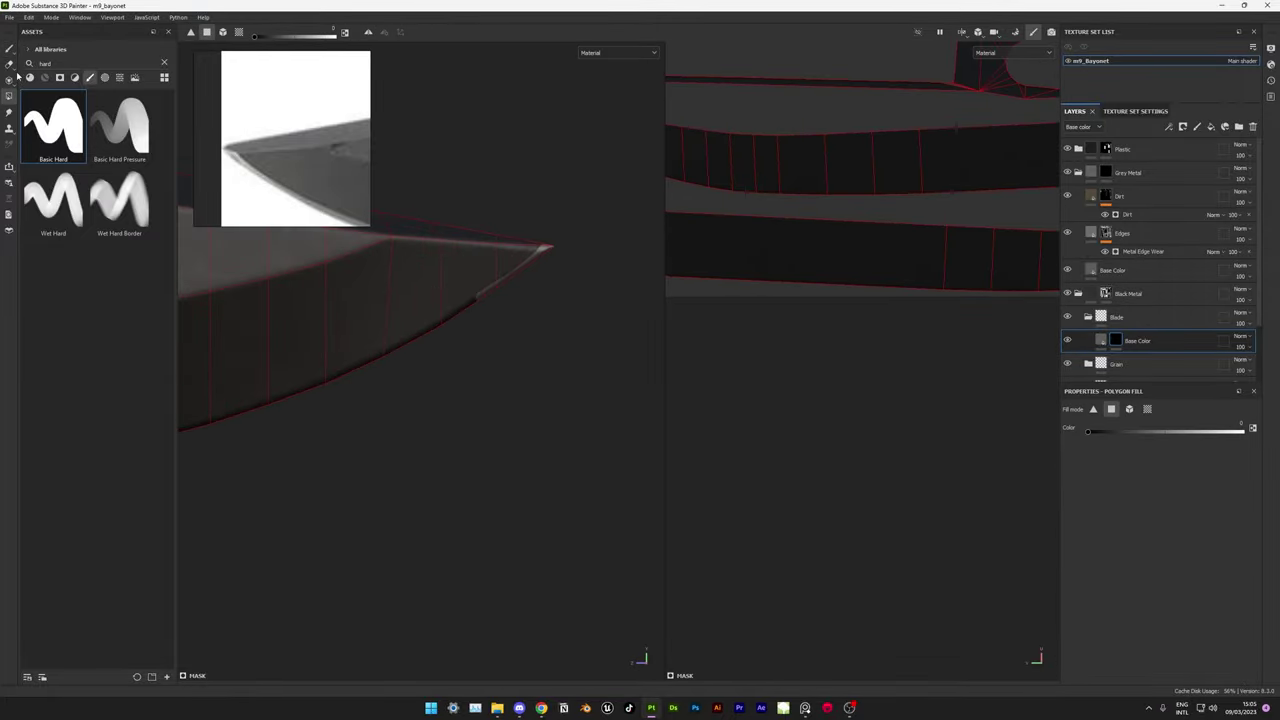
{"action": "left_click", "coordinate": [9, 47]}
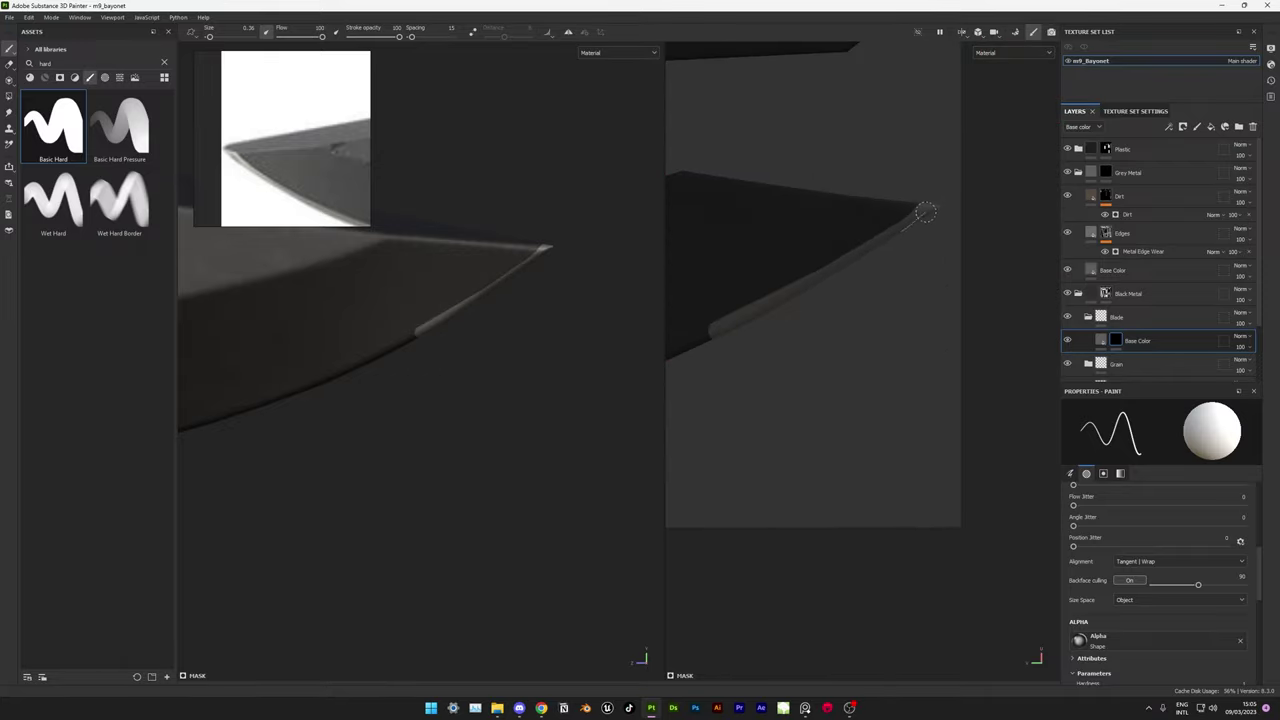
- Paint straight light highlight lines along the blade's lower cutting edge
{"action": "left_click_drag", "start_coordinate": [925, 211], "coordinate": [955, 250], "text": "alt"}
{"action": "left_click", "coordinate": [791, 320], "text": "shift"}
{"action": "left_click_drag", "start_coordinate": [791, 320], "coordinate": [933, 340], "text": "alt"}
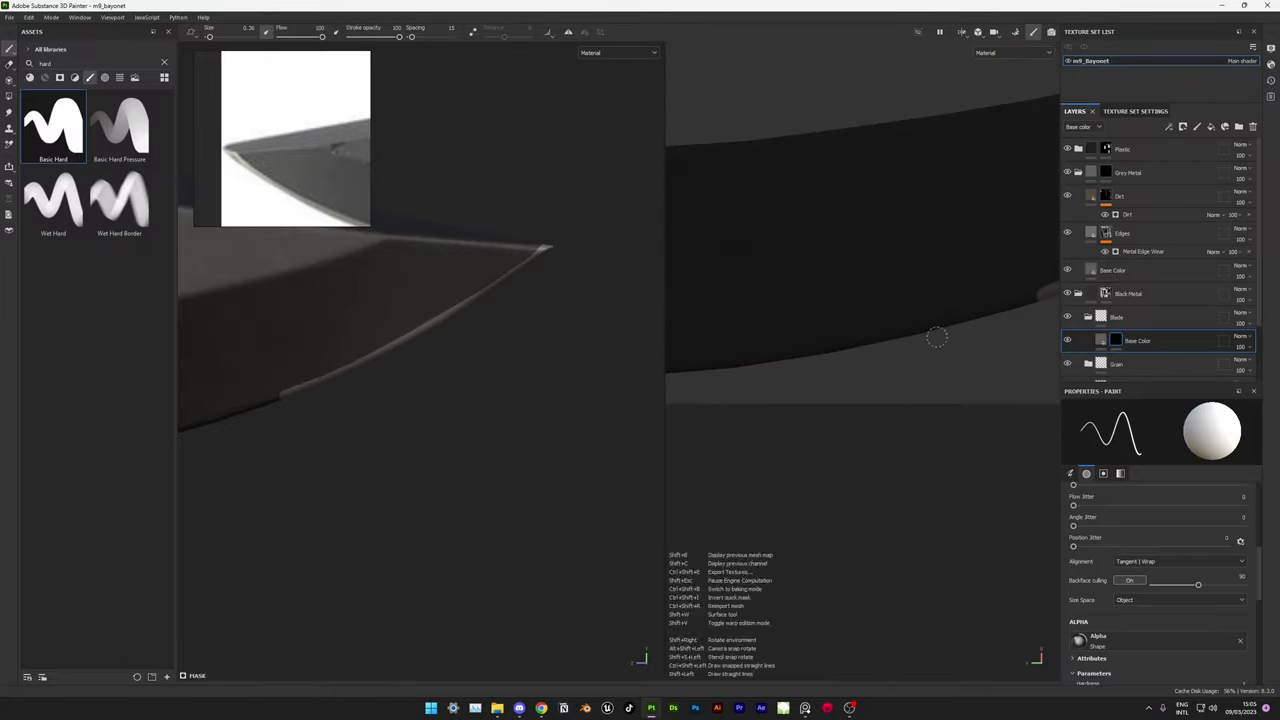
{"action": "left_click_drag", "start_coordinate": [739, 362], "coordinate": [1001, 399], "text": "alt"}
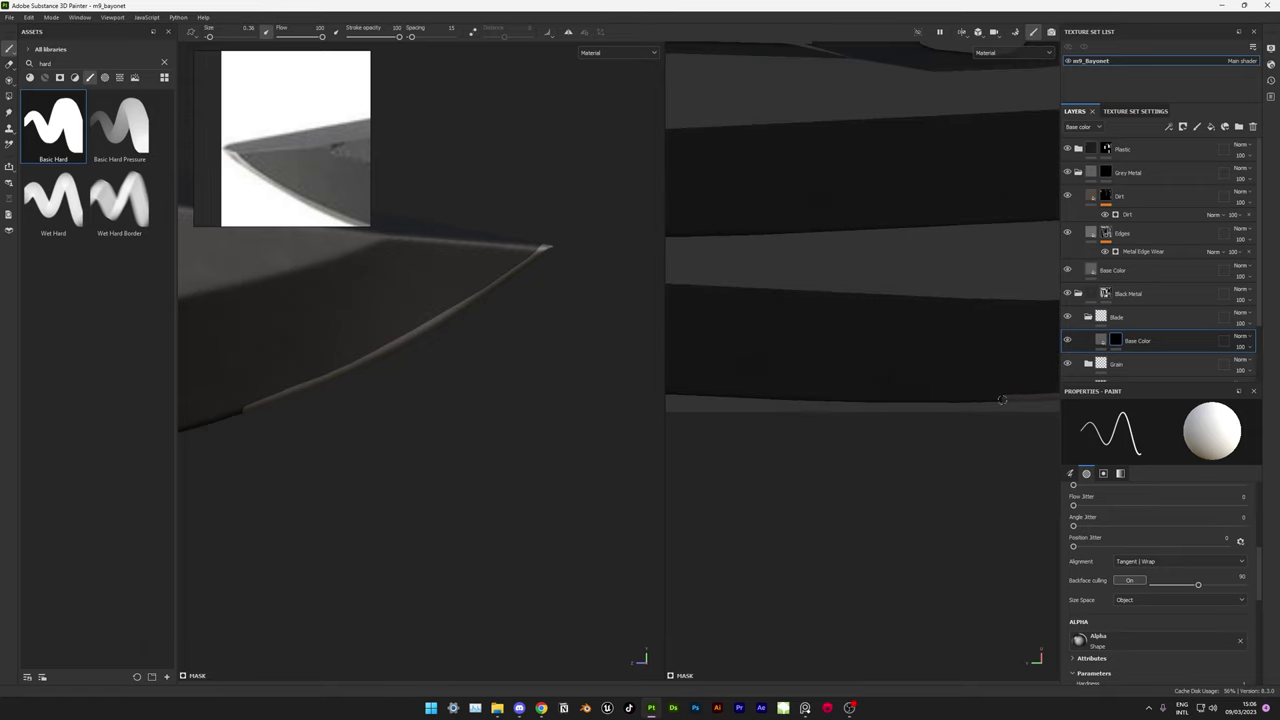
{"action": "mouse_move", "coordinate": [680, 400]}
{"action": "left_mouse_down", "text": "alt"}
{"action": "mouse_move", "coordinate": [555, 389]}
{"action": "mouse_move", "coordinate": [874, 434]}
{"action": "mouse_move", "coordinate": [889, 370]}
{"action": "left_mouse_up", "text": "alt"}
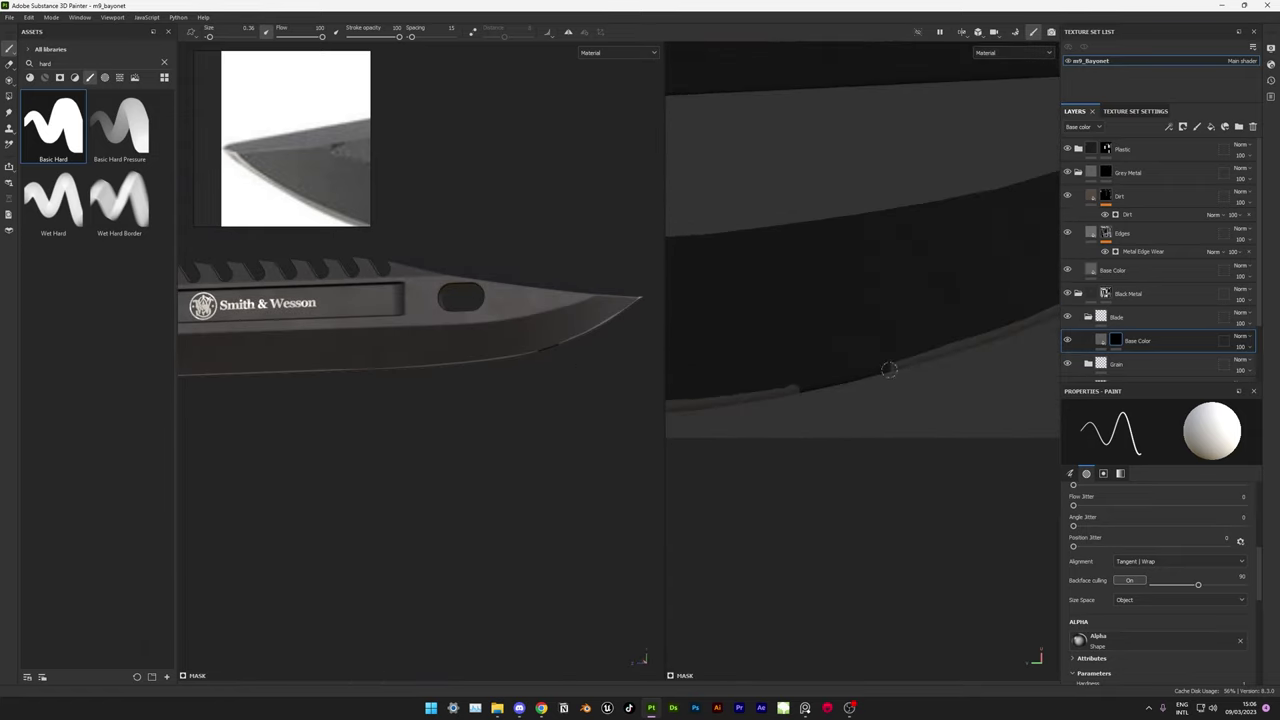
{"action": "mouse_move", "coordinate": [790, 378]}
{"action": "left_mouse_down", "text": "alt"}
{"action": "mouse_move", "coordinate": [800, 329]}
{"action": "mouse_move", "coordinate": [837, 340]}
{"action": "mouse_move", "coordinate": [956, 317]}
{"action": "left_mouse_up", "text": "alt"}
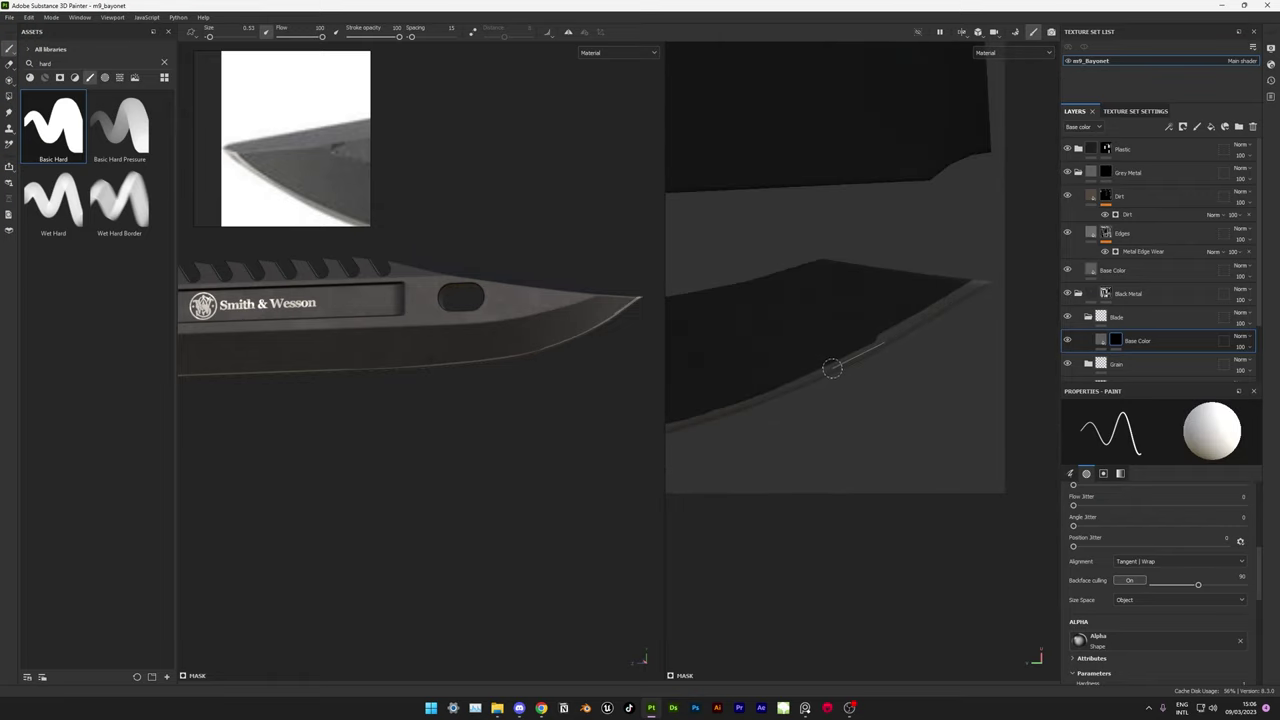
{"action": "mouse_move", "coordinate": [724, 412]}
{"action": "left_mouse_down", "text": "alt"}
{"action": "mouse_move", "coordinate": [743, 471]}
{"action": "mouse_move", "coordinate": [893, 400]}
{"action": "left_mouse_up", "text": "alt"}
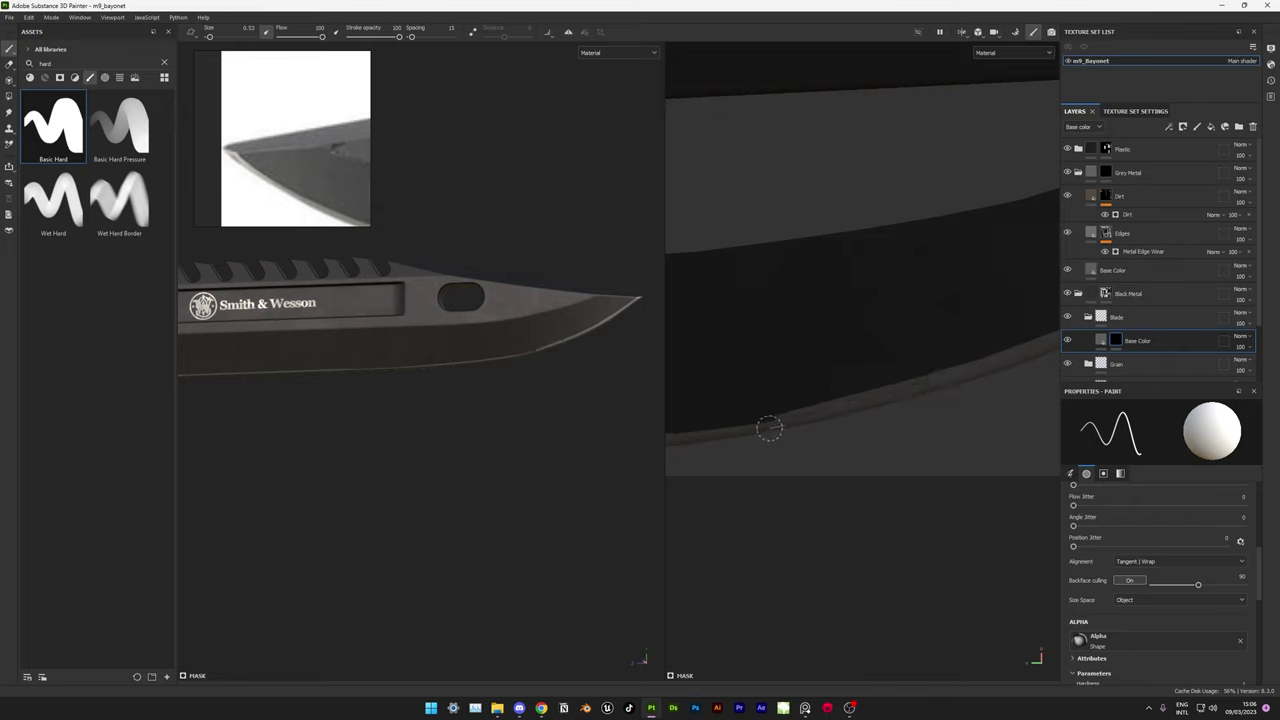
{"action": "mouse_move", "coordinate": [676, 433]}
{"action": "left_mouse_down", "text": "alt"}
{"action": "mouse_move", "coordinate": [808, 445]}
{"action": "mouse_move", "coordinate": [958, 431]}
{"action": "left_mouse_up", "text": "alt"}
{"action": "left_click_drag", "start_coordinate": [675, 440], "coordinate": [1019, 429], "text": "alt"}
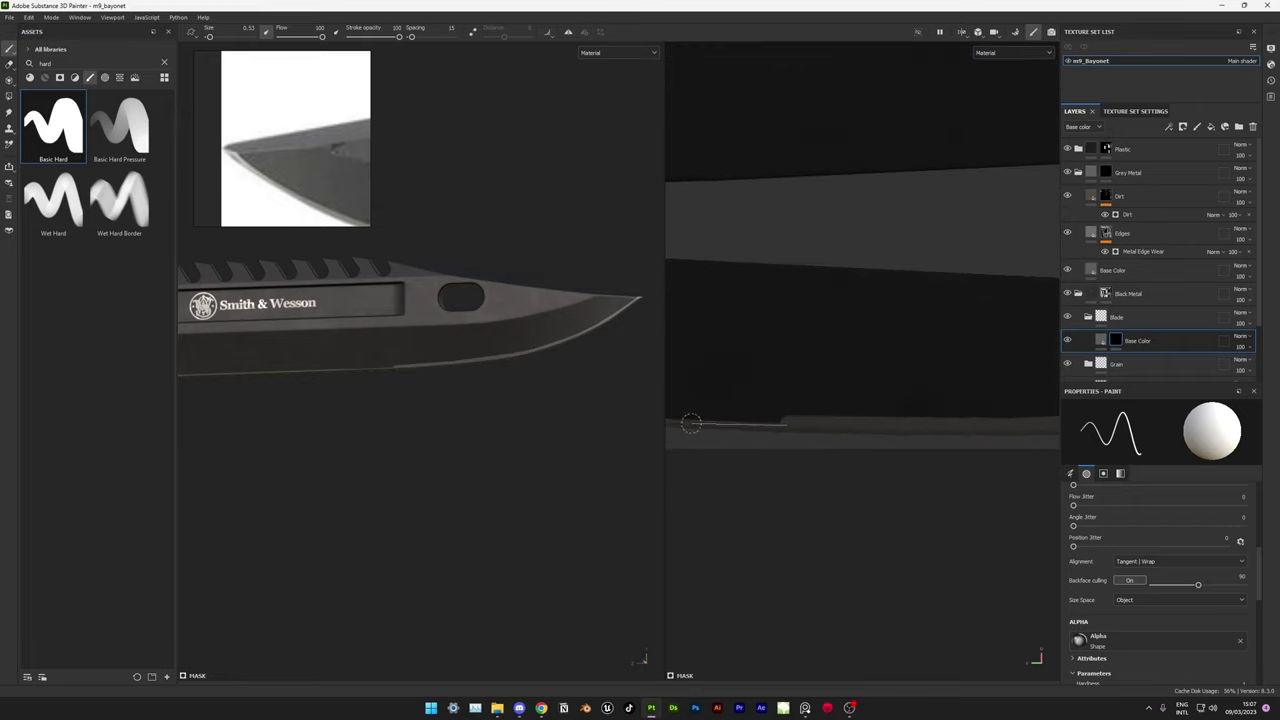
{"action": "left_click_drag", "start_coordinate": [691, 423], "coordinate": [970, 433], "text": "alt"}
{"action": "left_click", "coordinate": [977, 455], "text": "shift"}
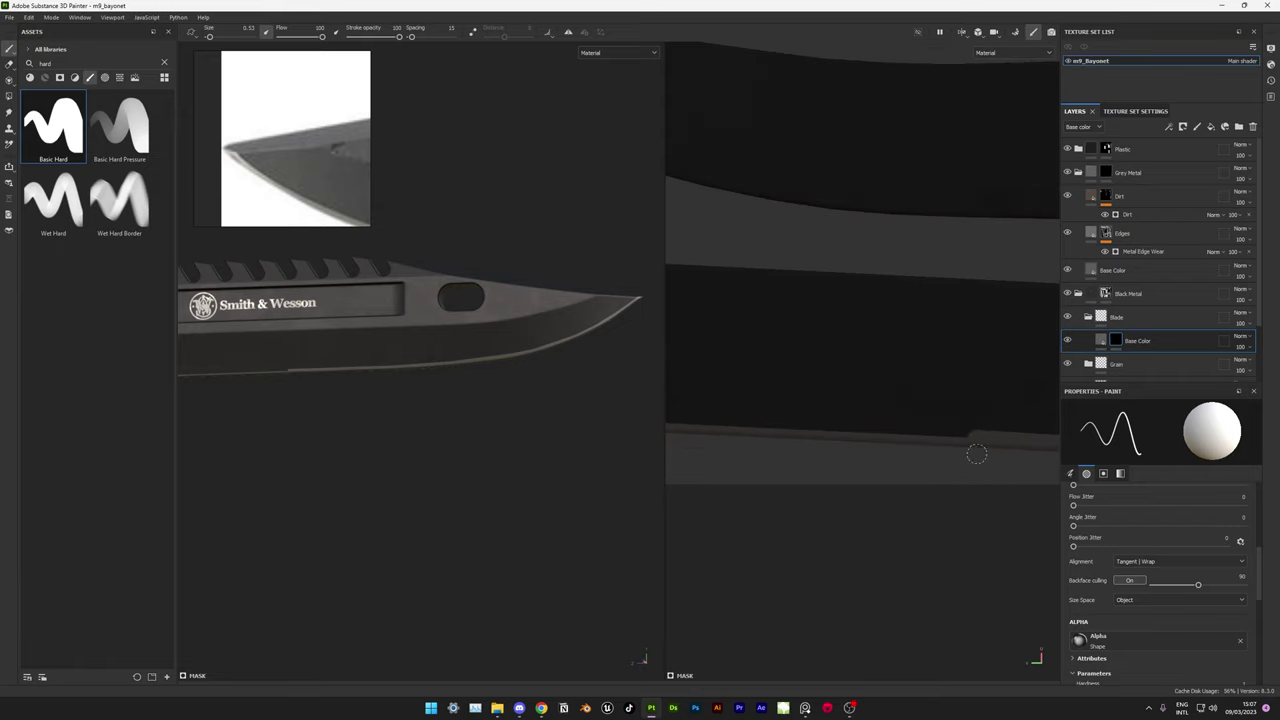
{"action": "left_click", "coordinate": [675, 424], "text": "shift"}
- Rearrange the split view, giving the UV view more room beside the 3D view
{"action": "scroll", "coordinate": [853, 435], "scroll_direction": "up", "scroll_amount": 2}
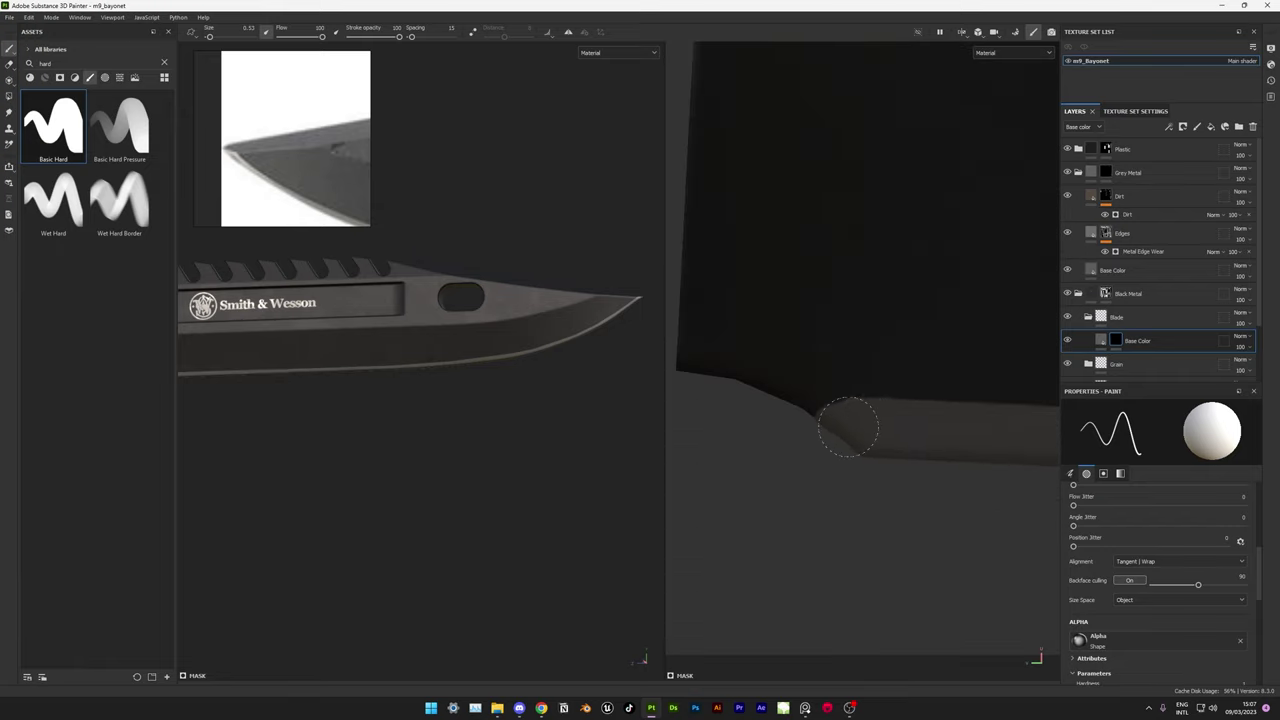
{"action": "scroll", "coordinate": [848, 427], "scroll_direction": "down", "scroll_amount": 2}
{"action": "scroll", "coordinate": [817, 371], "scroll_direction": "down", "scroll_amount": 4}
{"action": "mouse_move", "coordinate": [537, 531]}
{"action": "right_mouse_down", "text": "alt"}
{"action": "mouse_move", "coordinate": [431, 423]}
{"action": "mouse_move", "coordinate": [470, 380]}
{"action": "right_mouse_up", "text": "alt"}
{"action": "left_click_drag", "start_coordinate": [665, 450], "coordinate": [237, 450]}
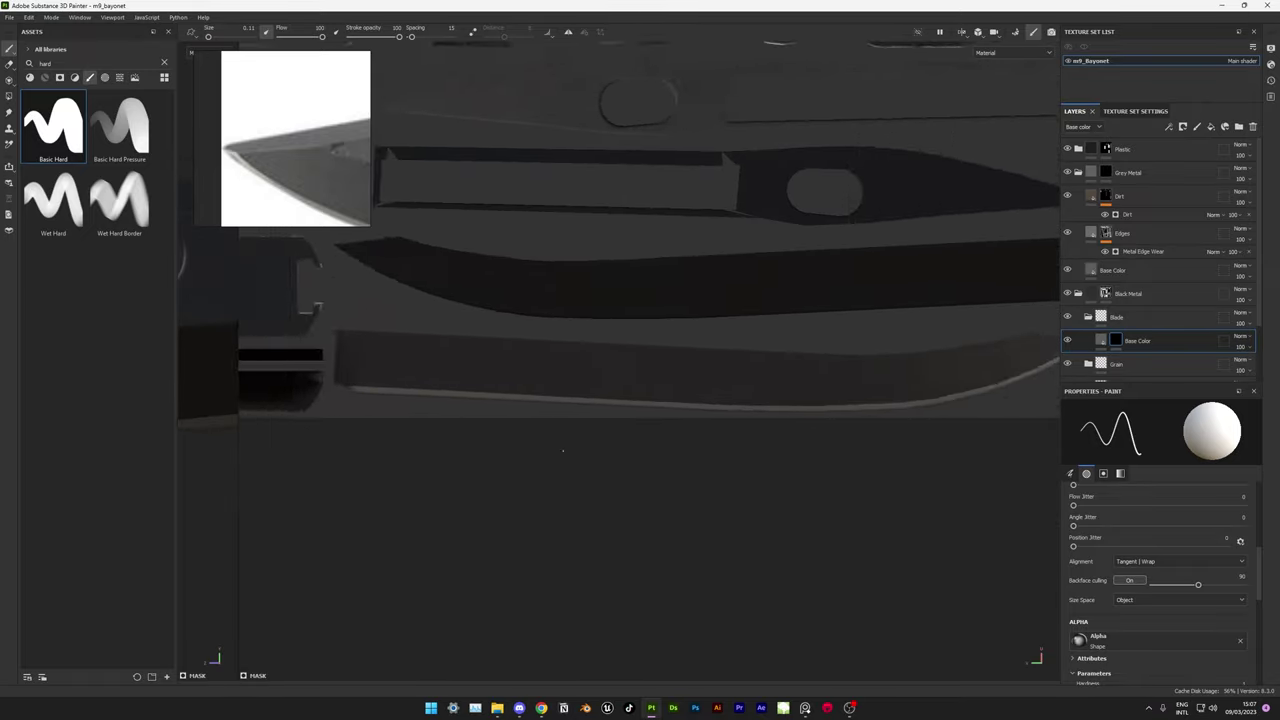
{"action": "scroll", "coordinate": [563, 451], "scroll_direction": "up", "scroll_amount": 3}
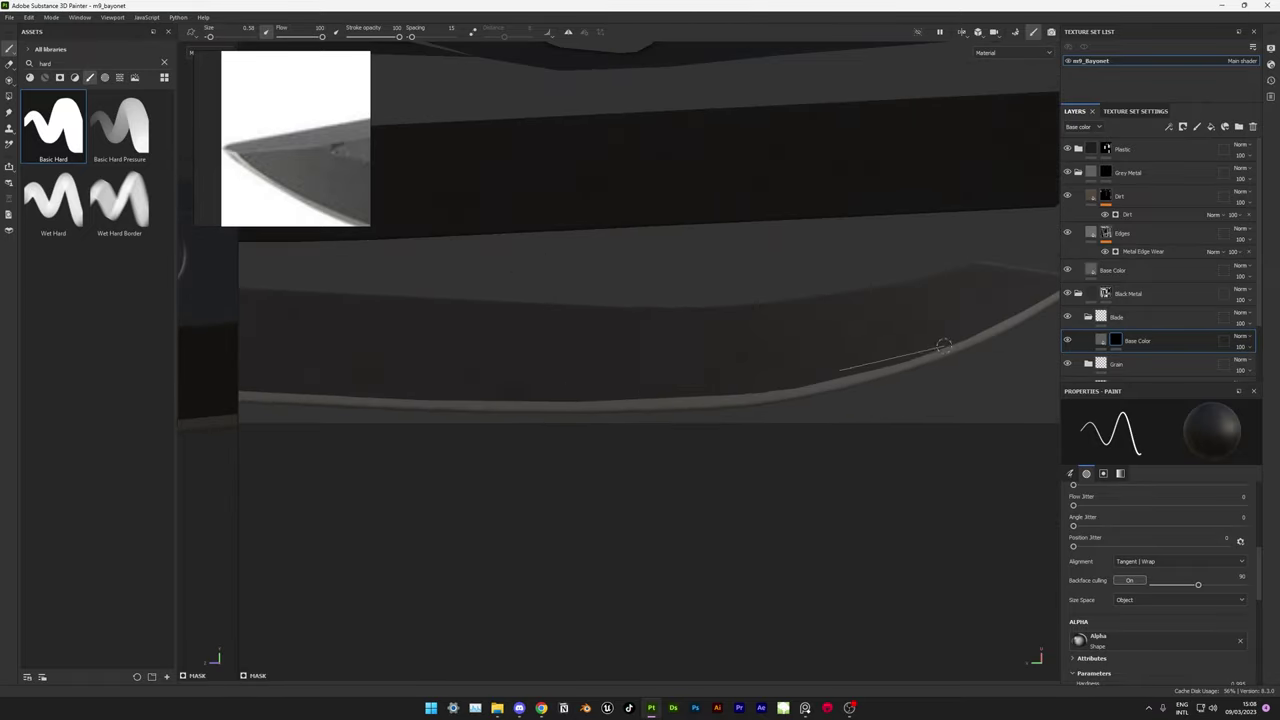
{"action": "scroll", "coordinate": [880, 395], "scroll_direction": "down", "scroll_amount": 2}
{"action": "scroll", "coordinate": [790, 446], "scroll_direction": "down", "scroll_amount": 2}
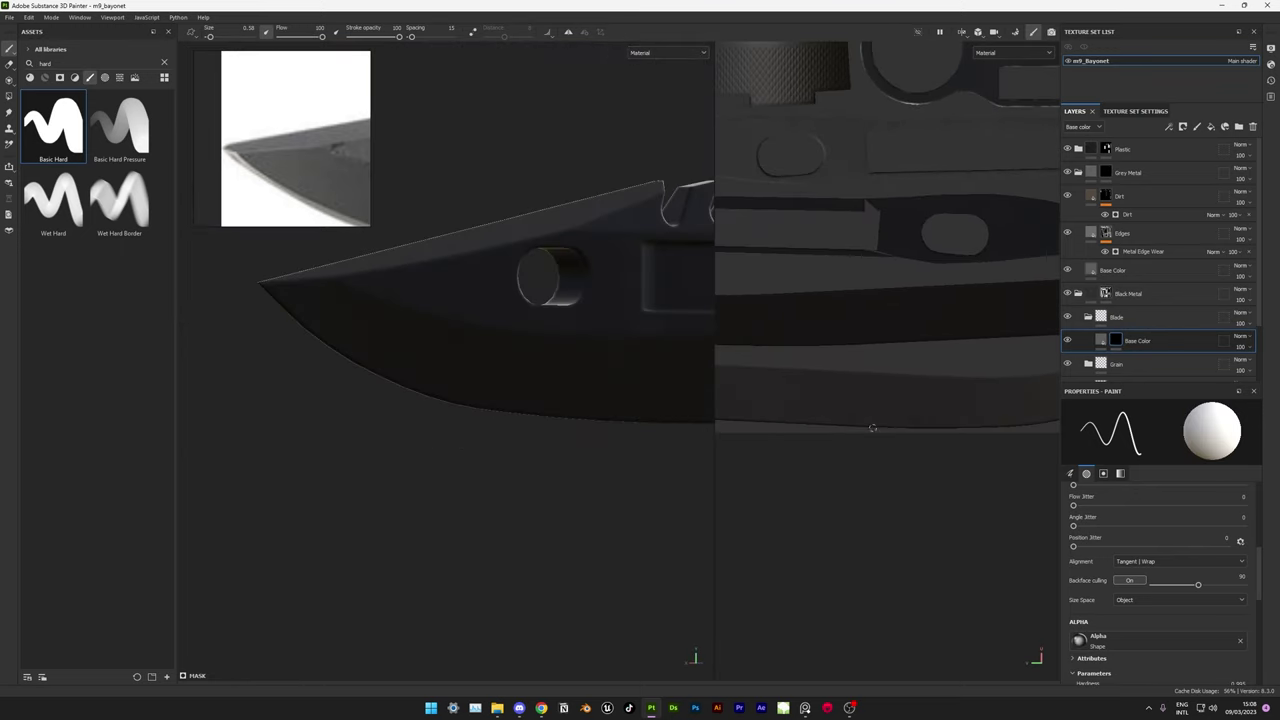
{"action": "left_click_drag", "start_coordinate": [716, 417], "coordinate": [548, 420]}
- Start a UV layout export from the UV Editing workspace's UV menu
{"action": "left_click", "coordinate": [497, 708]}
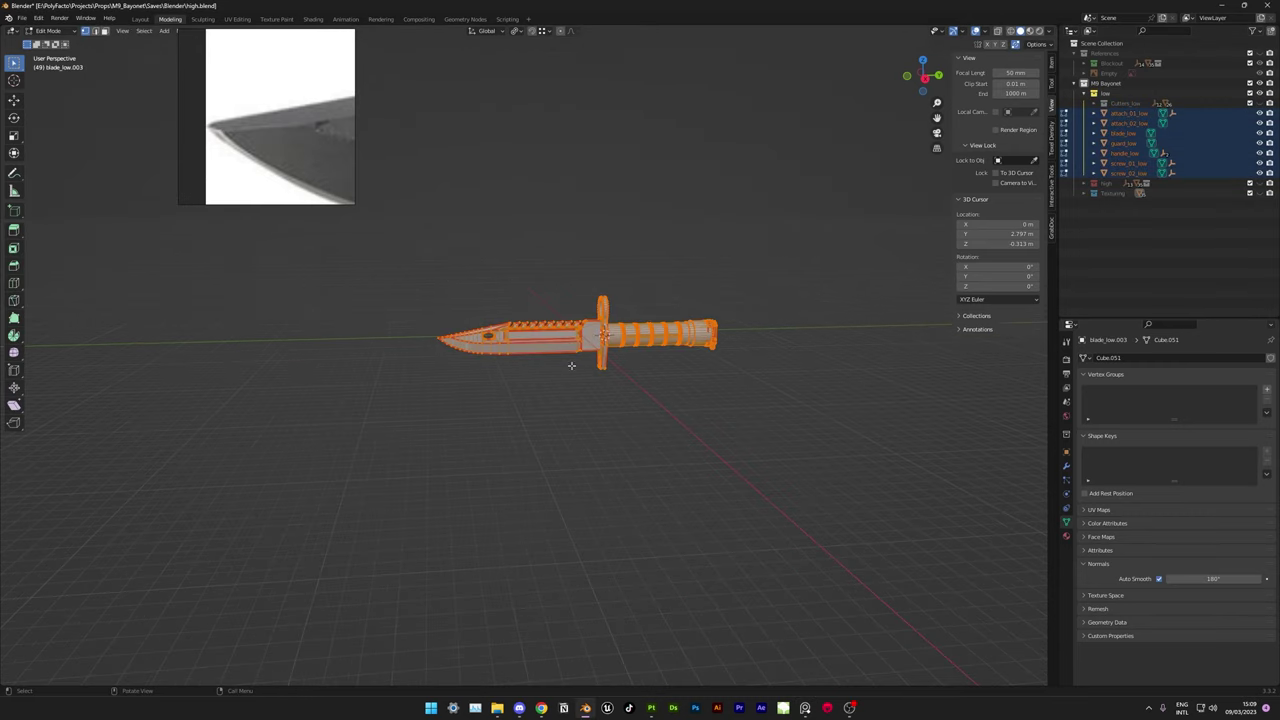
{"action": "left_click", "coordinate": [237, 19]}
{"action": "scroll", "coordinate": [200, 400], "scroll_direction": "up", "scroll_amount": 2}
{"action": "left_click", "coordinate": [140, 31]}
{"action": "left_click", "coordinate": [165, 122]}
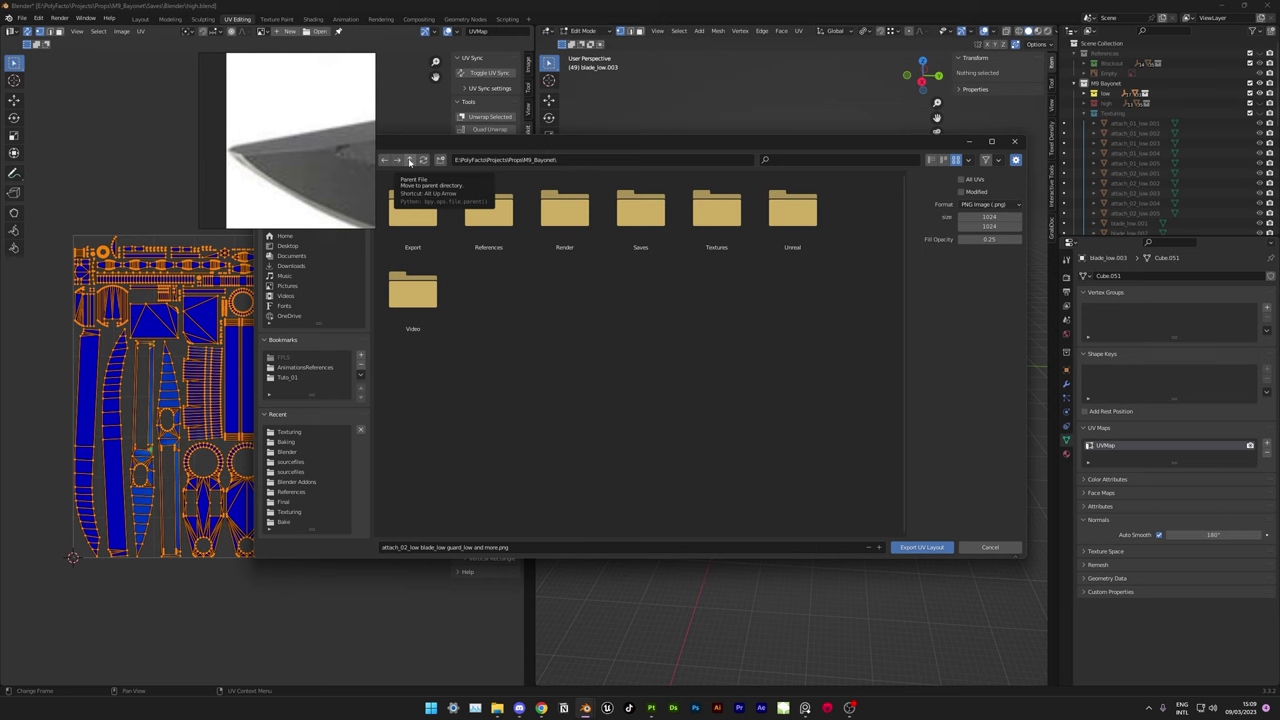
- Export the layout into a new Textures subfolder and open UV_Layout.png
{"action": "key", "text": "i"}
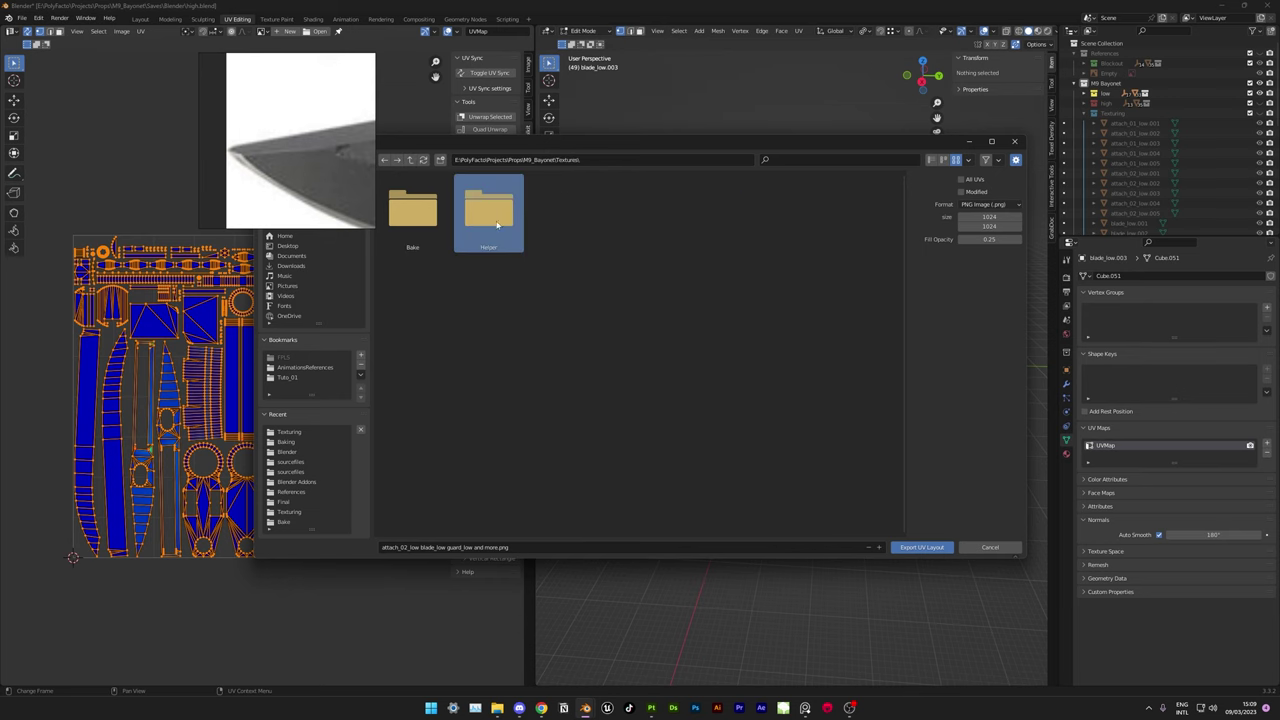
{"action": "left_click", "coordinate": [933, 549]}
{"action": "left_click", "coordinate": [497, 708]}
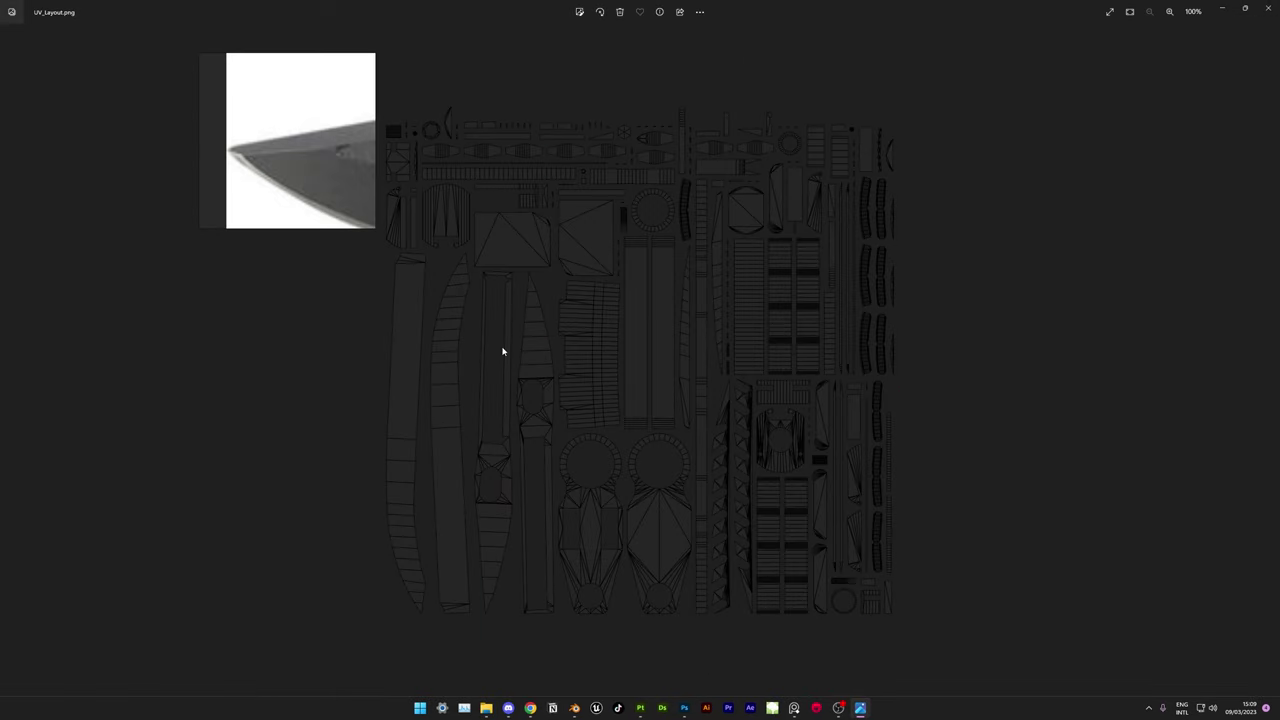
{"action": "left_click", "coordinate": [749, 356]}
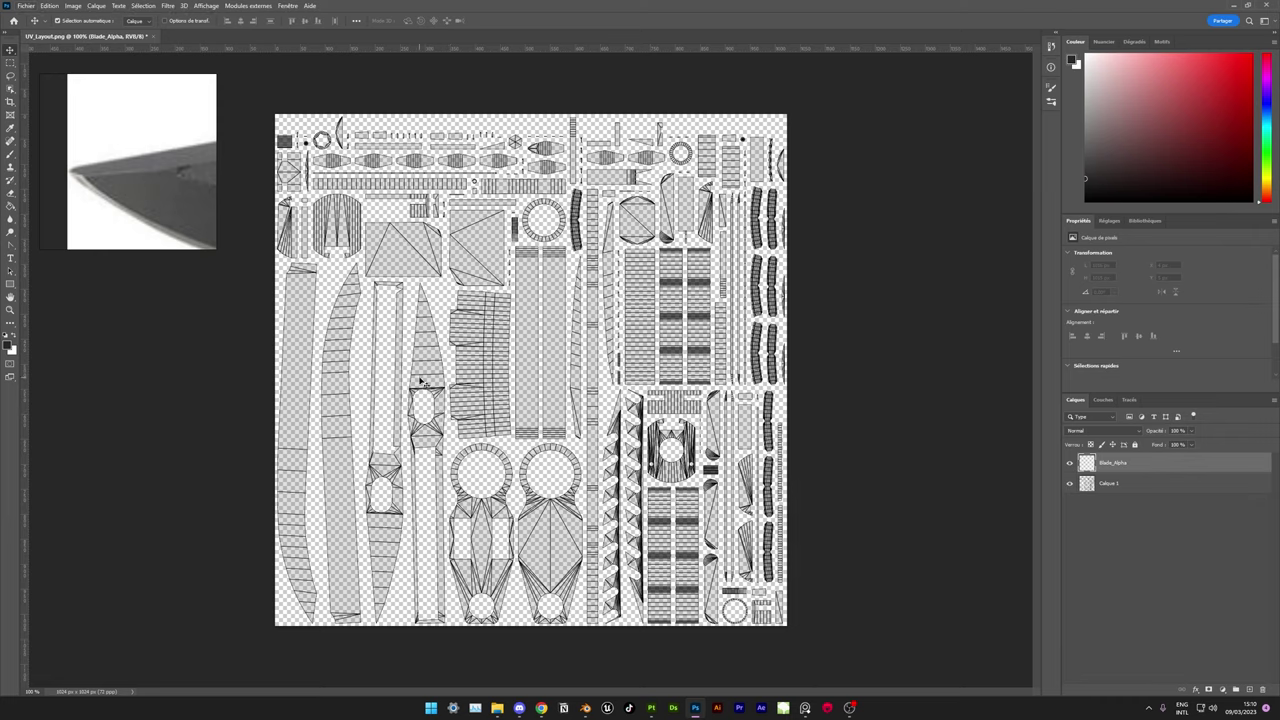
- Compare the Photoshop UV layout against the knife texture in Substance Painter
{"action": "scroll", "coordinate": [421, 382], "scroll_direction": "up", "scroll_amount": 3, "text": "alt"}
{"action": "scroll", "coordinate": [224, 388], "scroll_direction": "down", "scroll_amount": 3, "text": "alt"}
{"action": "left_click", "coordinate": [651, 708]}
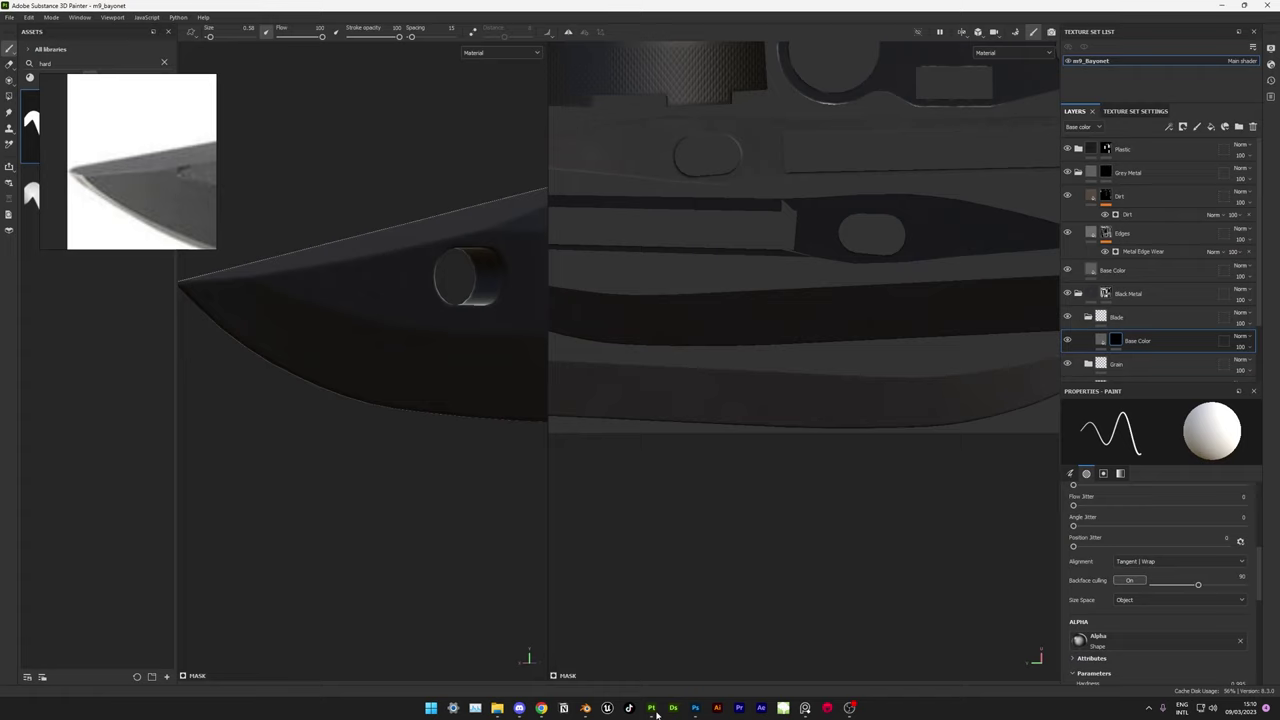
{"action": "left_click_drag", "start_coordinate": [714, 398], "coordinate": [451, 457], "text": "alt"}
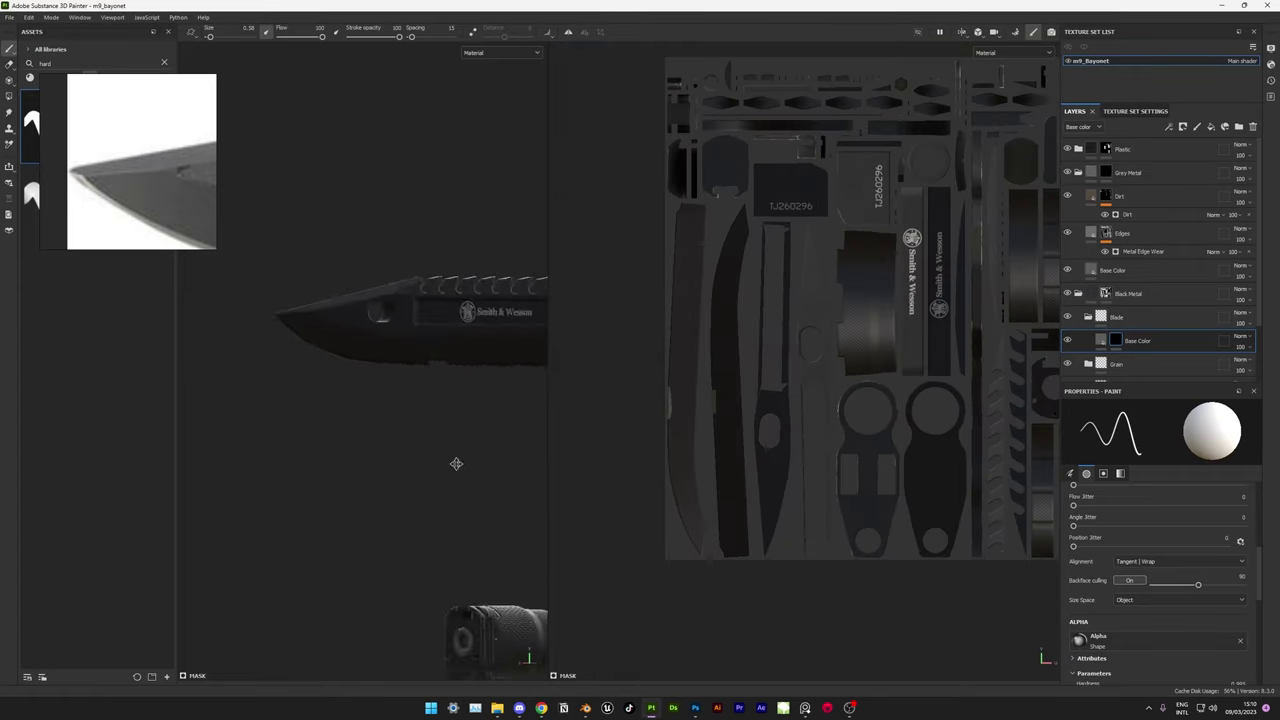
{"action": "left_click", "coordinate": [695, 708]}
{"action": "scroll", "coordinate": [231, 336], "scroll_direction": "up", "scroll_amount": 2}
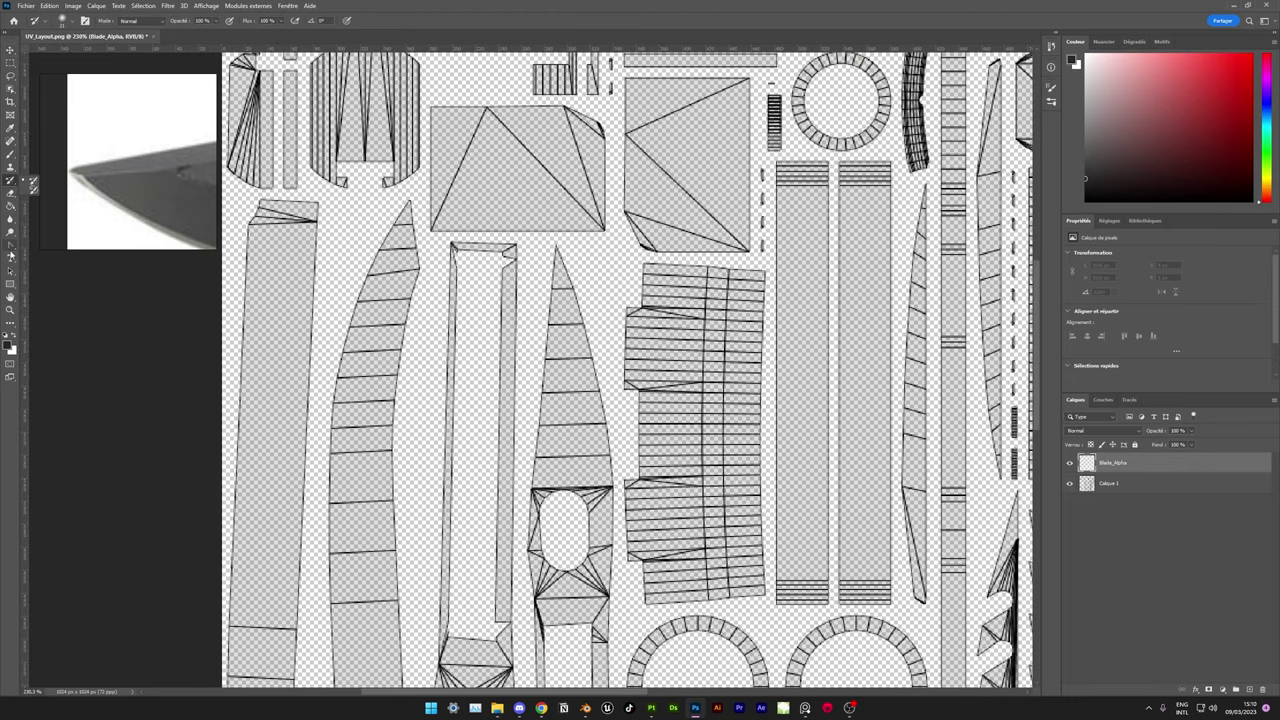
{"action": "scroll", "coordinate": [235, 632], "scroll_direction": "down", "scroll_amount": 5}
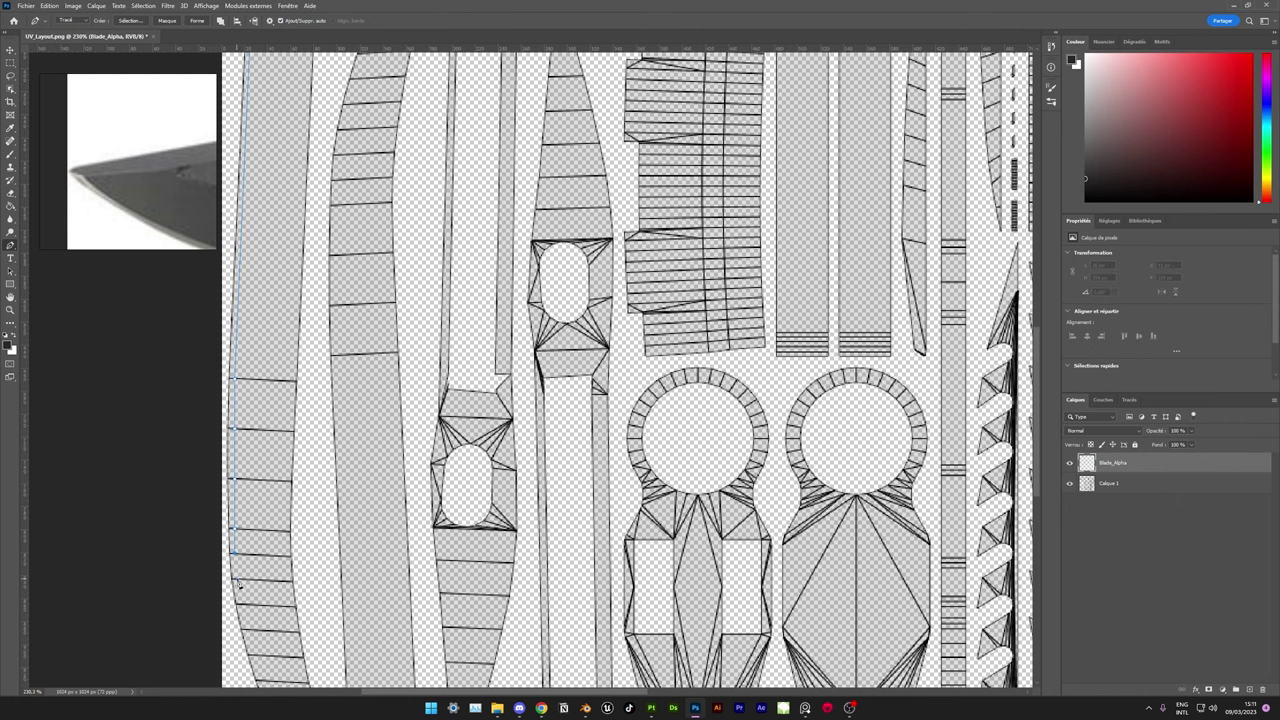
{"action": "scroll", "coordinate": [267, 638], "scroll_direction": "down", "scroll_amount": 2}
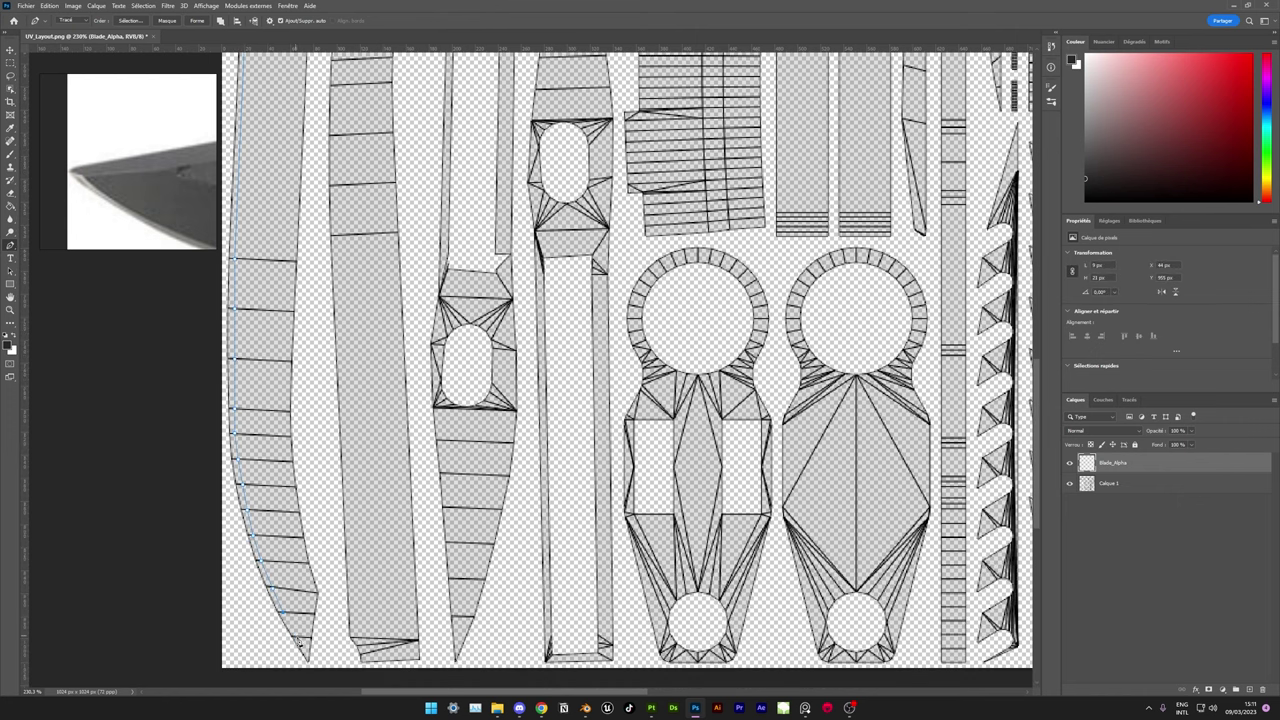
{"action": "scroll", "coordinate": [312, 648], "scroll_direction": "down", "scroll_amount": 3, "text": "alt"}
{"action": "left_click", "coordinate": [655, 708]}
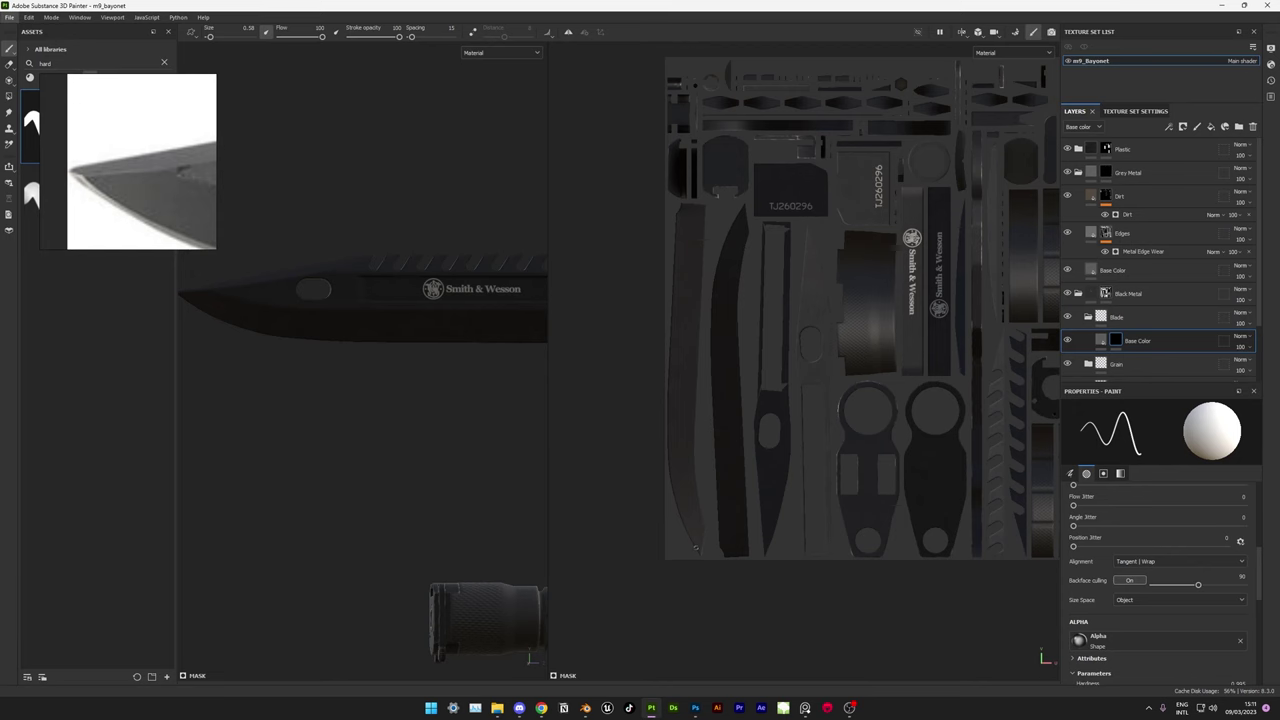
{"action": "left_click", "coordinate": [695, 708]}
{"action": "scroll", "coordinate": [253, 318], "scroll_direction": "down", "scroll_amount": 2}
- Stroke the traced blade-edge path using the Pencil (Crayon) tool
{"action": "right_click", "coordinate": [254, 318]}
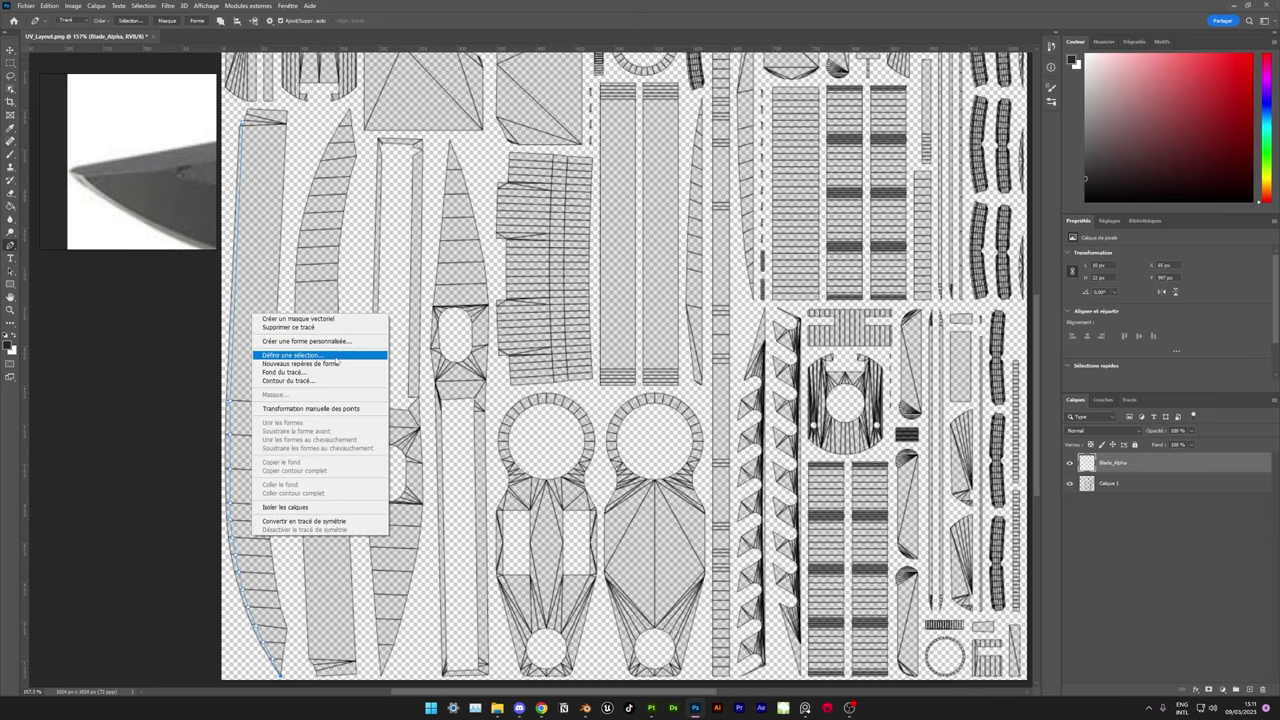
{"action": "left_click", "coordinate": [288, 381]}
{"action": "left_click", "coordinate": [615, 229]}
{"action": "left_click", "coordinate": [600, 237]}
{"action": "key", "text": "Return"}
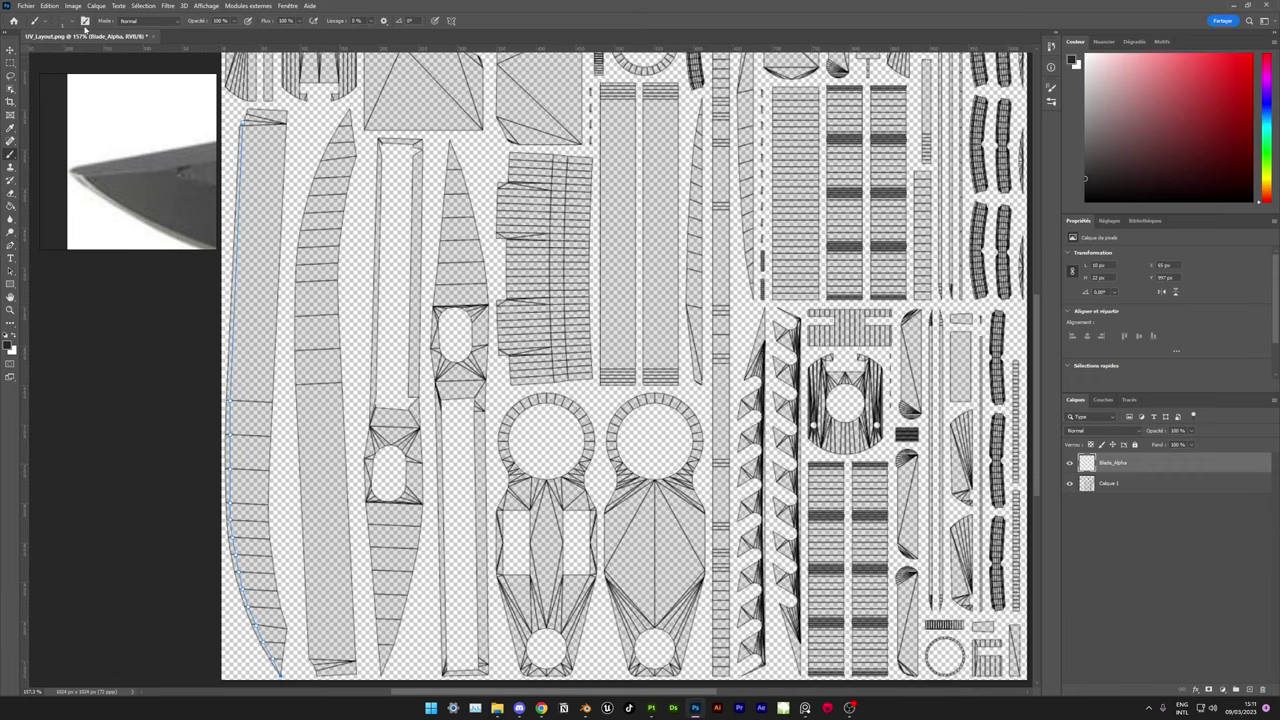
- Re-stroke the blade path to lay down the white edge line, then resume path drawing
{"action": "right_click", "coordinate": [238, 358]}
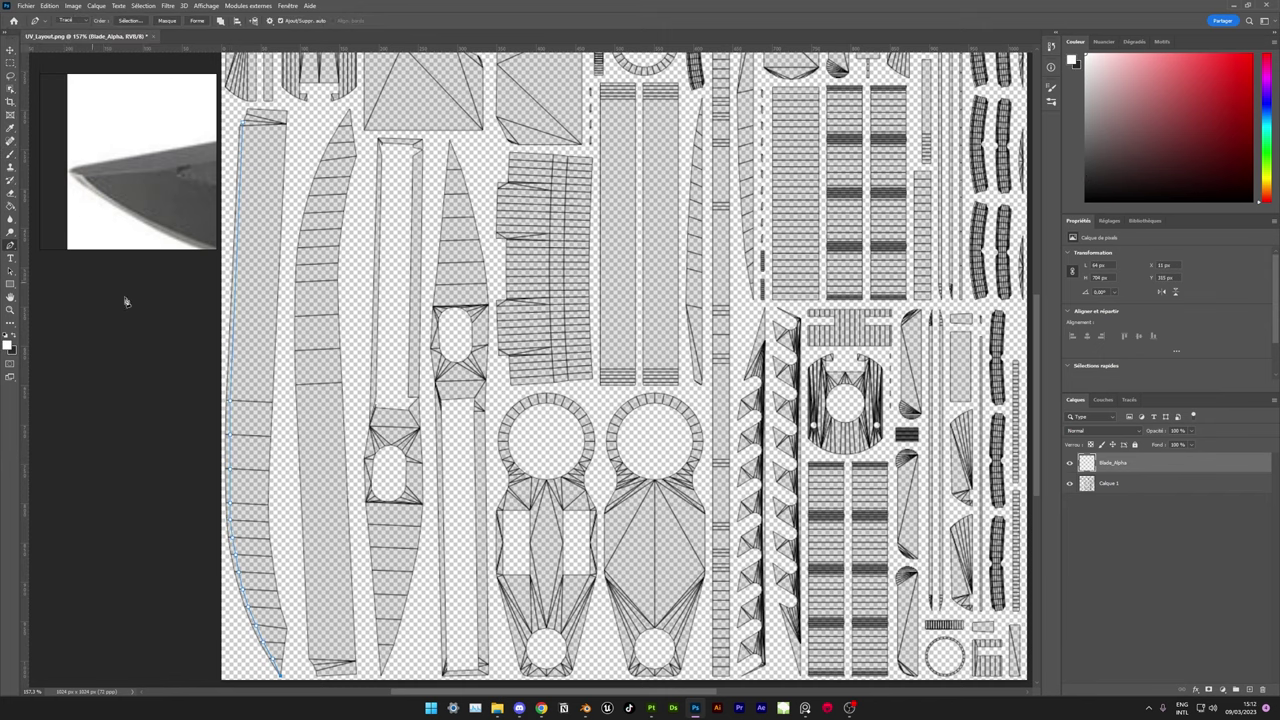
{"action": "left_click", "coordinate": [272, 421]}
{"action": "left_click", "coordinate": [713, 224]}
{"action": "key", "text": "p"}
{"action": "scroll", "coordinate": [229, 388], "scroll_direction": "up", "scroll_amount": 2, "text": "alt"}
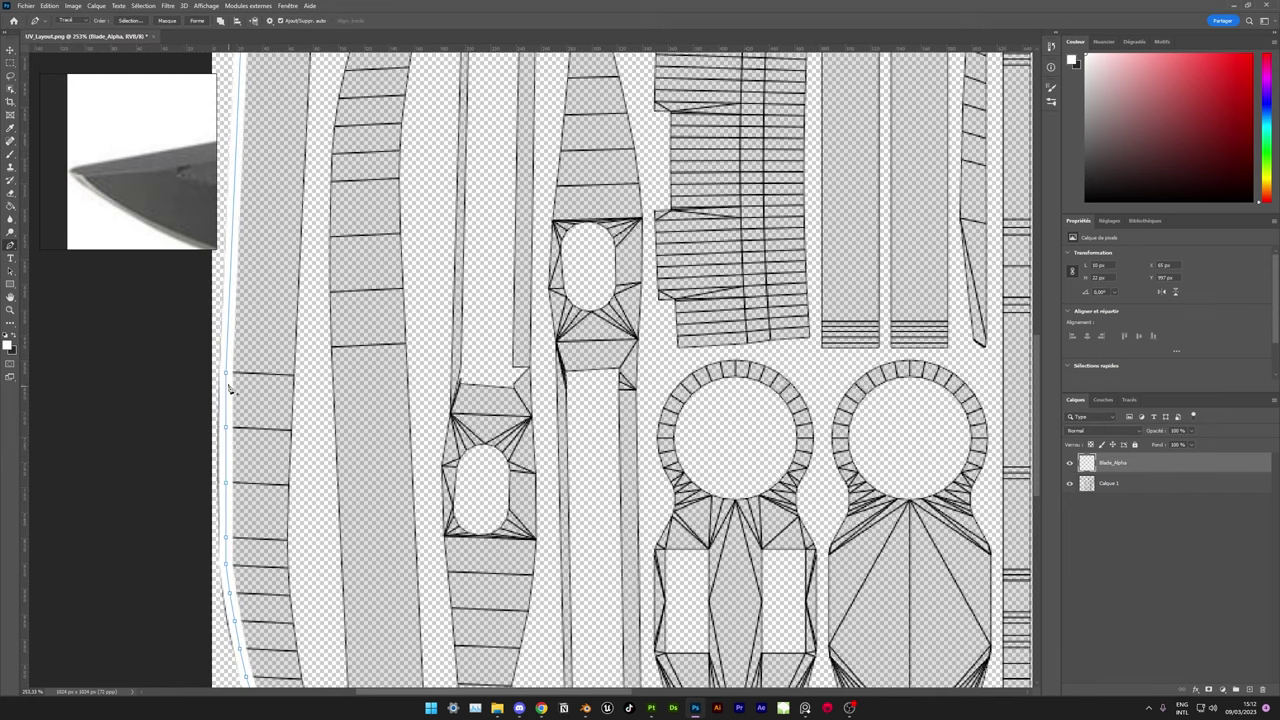
{"action": "scroll", "coordinate": [250, 420], "scroll_direction": "down", "scroll_amount": 1}
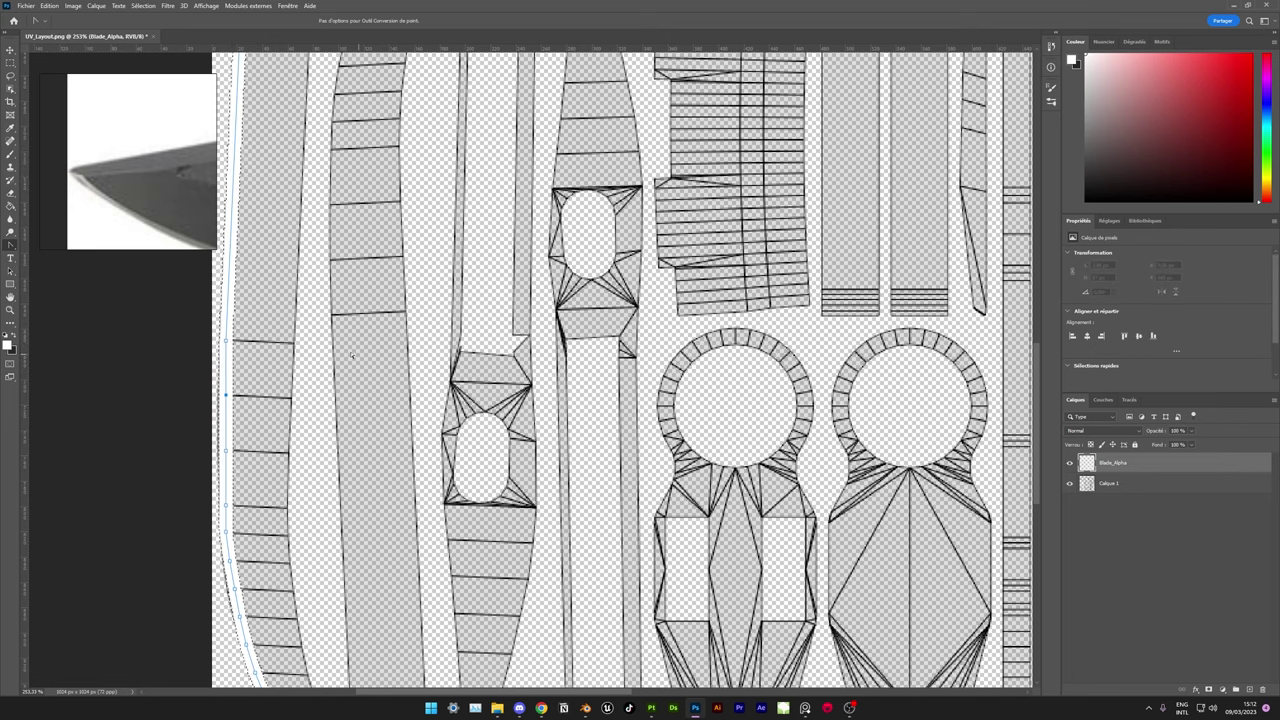
{"action": "scroll", "coordinate": [304, 362], "scroll_direction": "down", "scroll_amount": 1}
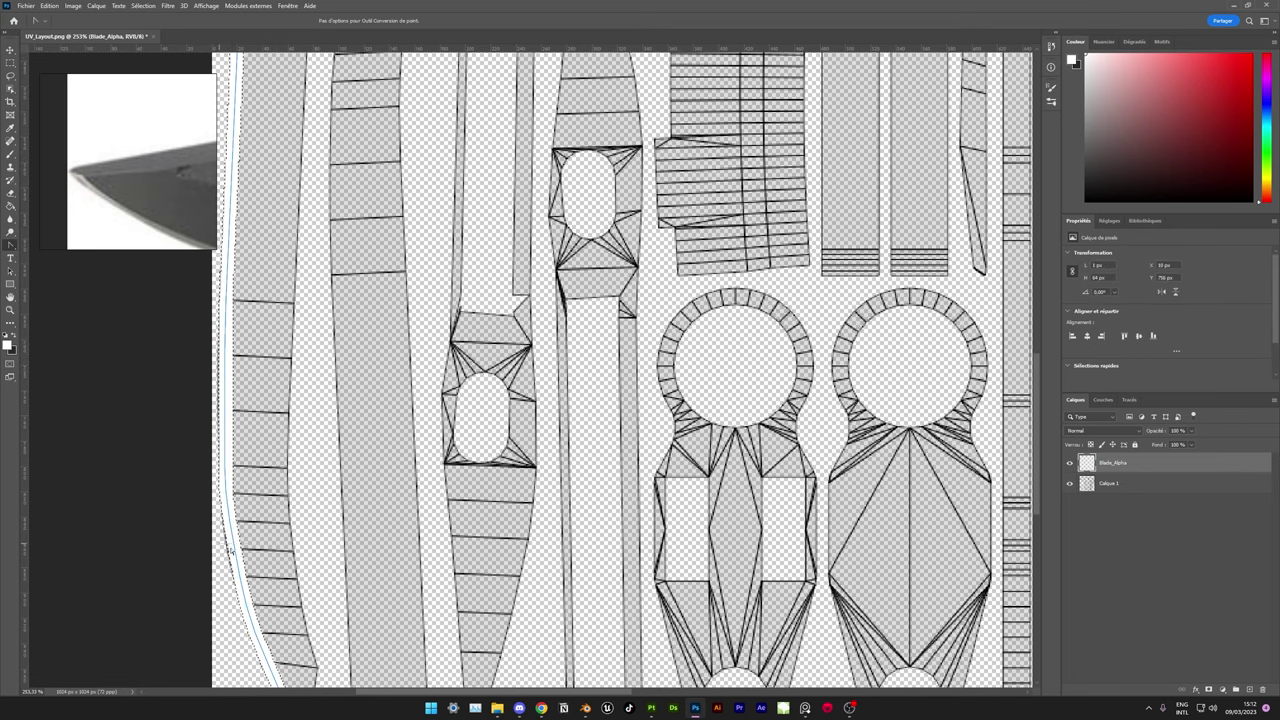
{"action": "scroll", "coordinate": [266, 567], "scroll_direction": "down", "scroll_amount": 3, "text": "alt"}
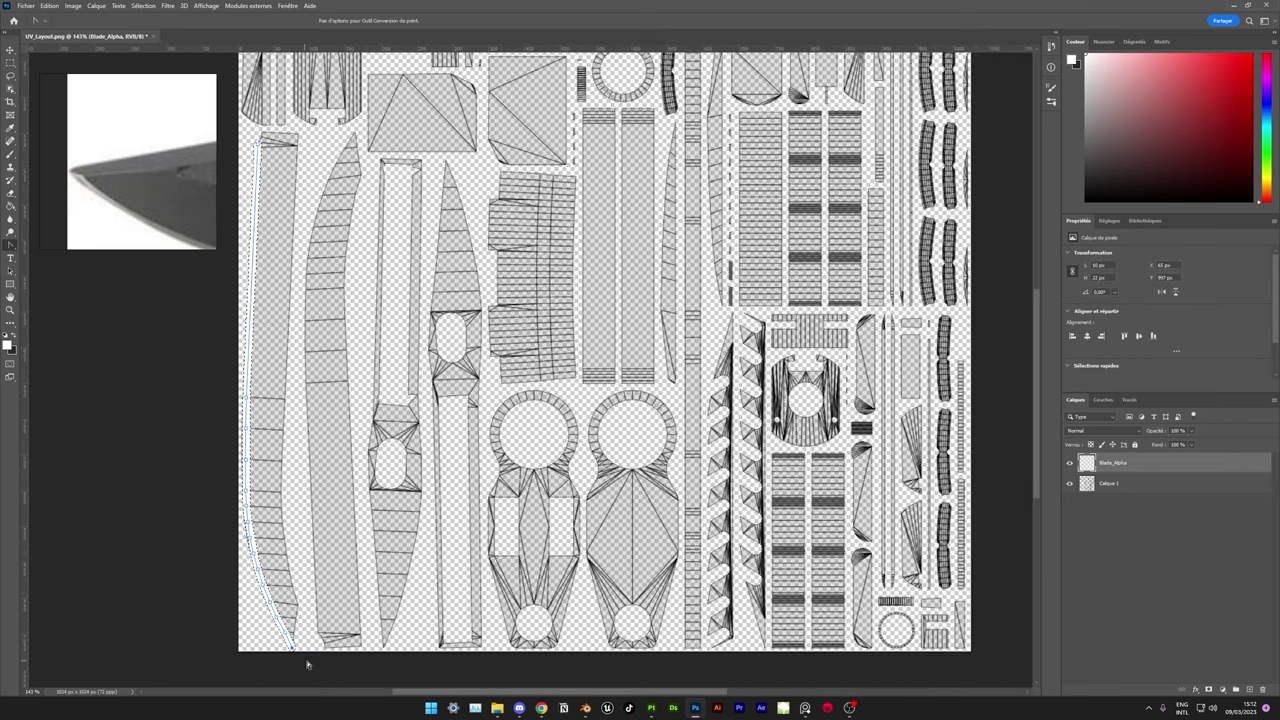
- Nudge the stroked edge line slightly right and prepare a new layer for the second edge
{"action": "key", "text": "v"}
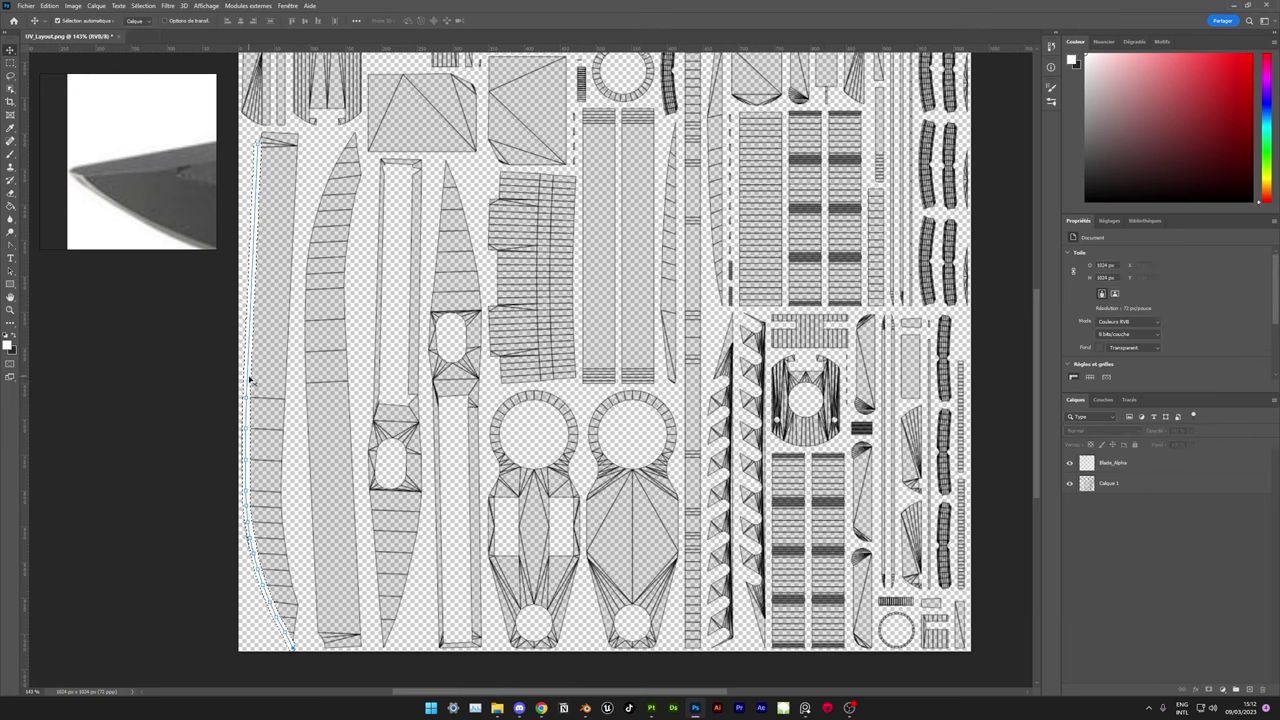
{"action": "left_click_drag", "start_coordinate": [284, 378], "coordinate": [295, 378]}
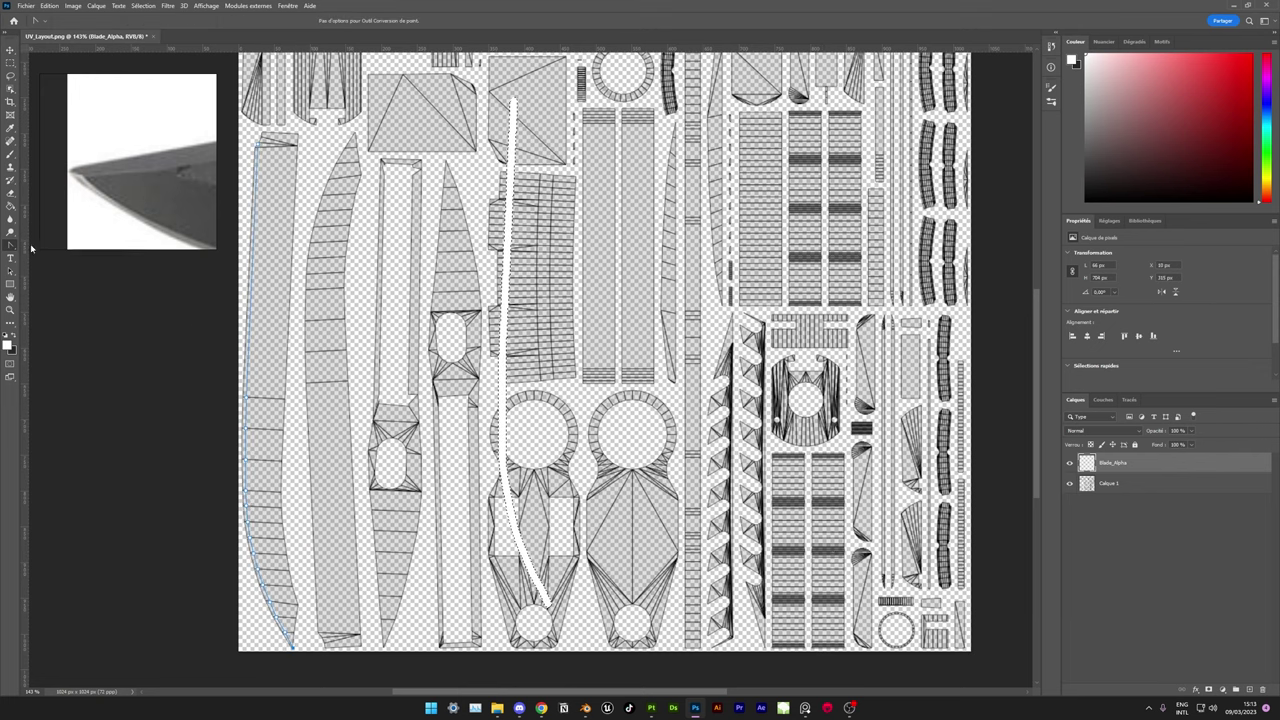
{"action": "key", "text": "p"}
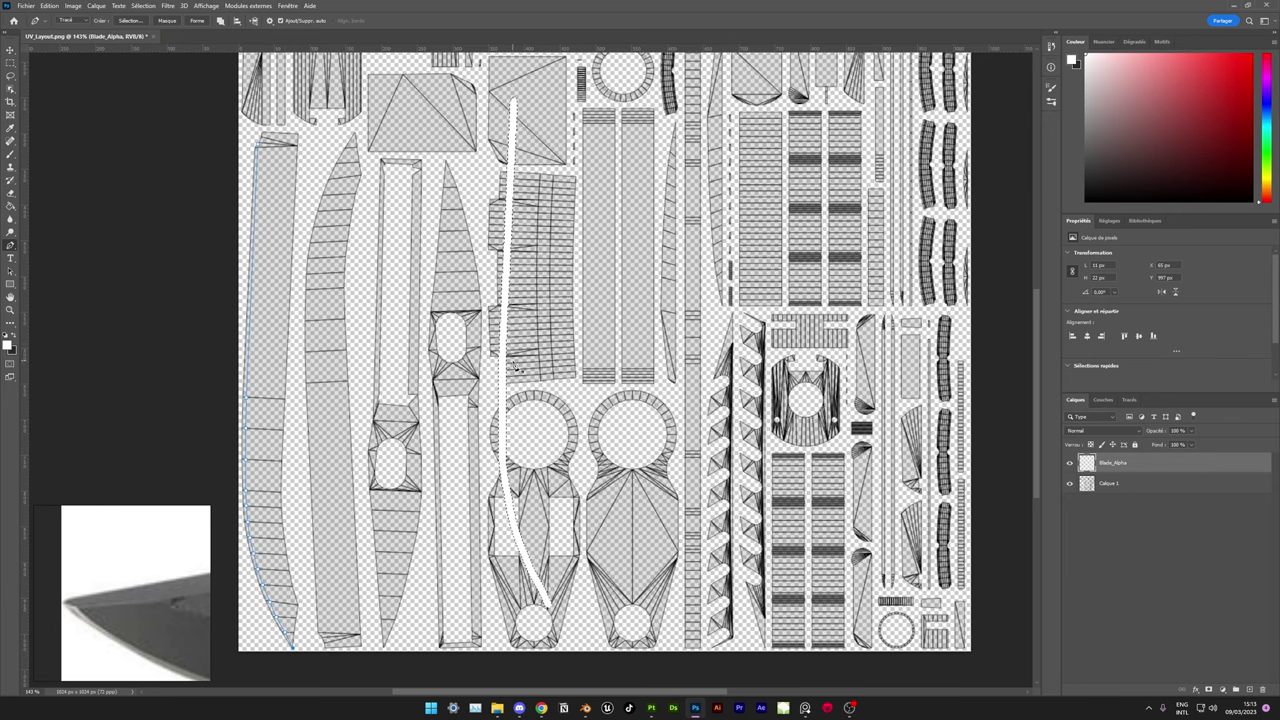
{"action": "key", "text": "Delete"}
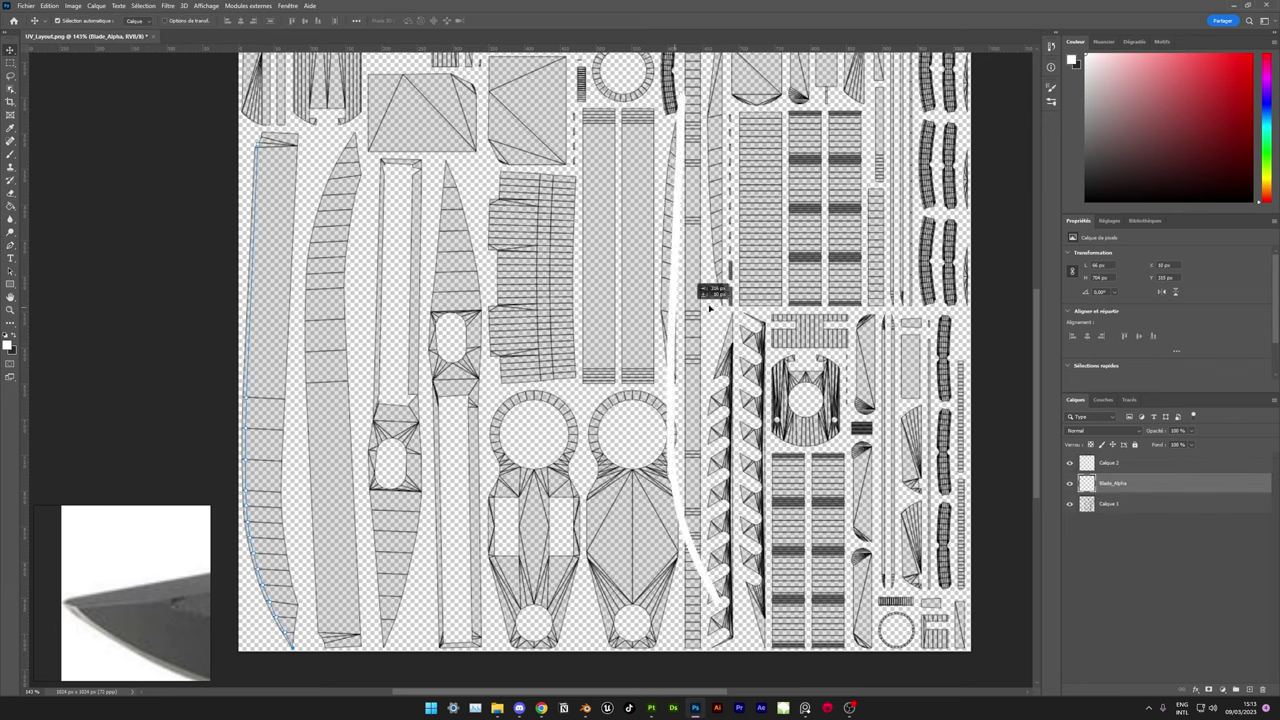
{"action": "right_click", "coordinate": [253, 369]}
{"action": "left_click", "coordinate": [300, 432]}
{"action": "key", "text": "Return"}
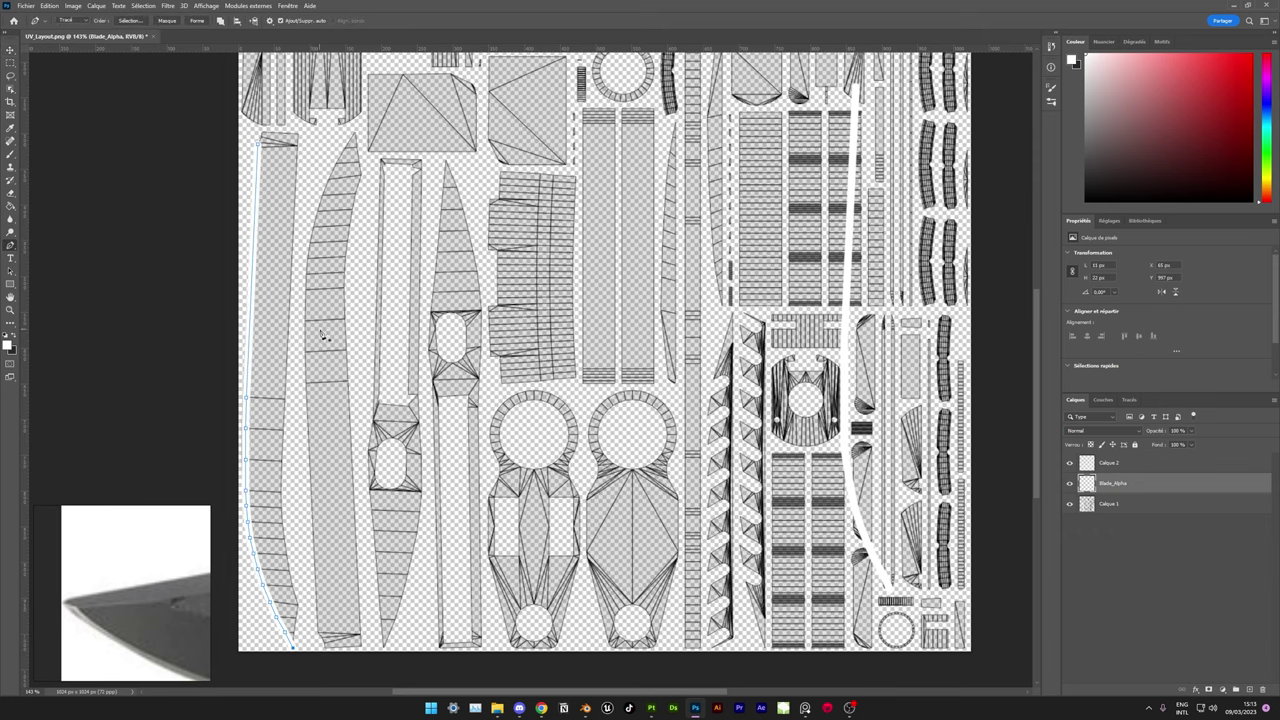
- Stroke the second blade island's edge path portion in white
{"action": "scroll", "coordinate": [372, 145], "scroll_direction": "up", "scroll_amount": 3, "text": "alt"}
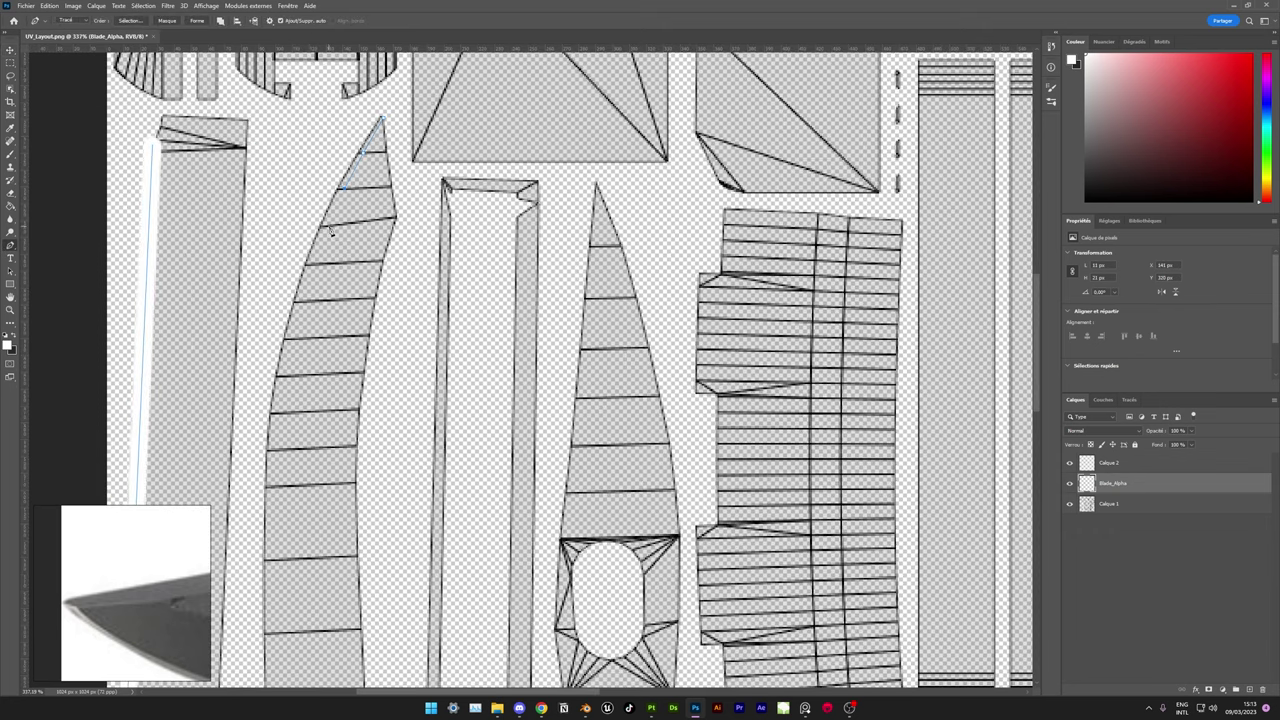
{"action": "scroll", "coordinate": [278, 562], "scroll_direction": "down", "scroll_amount": 3}
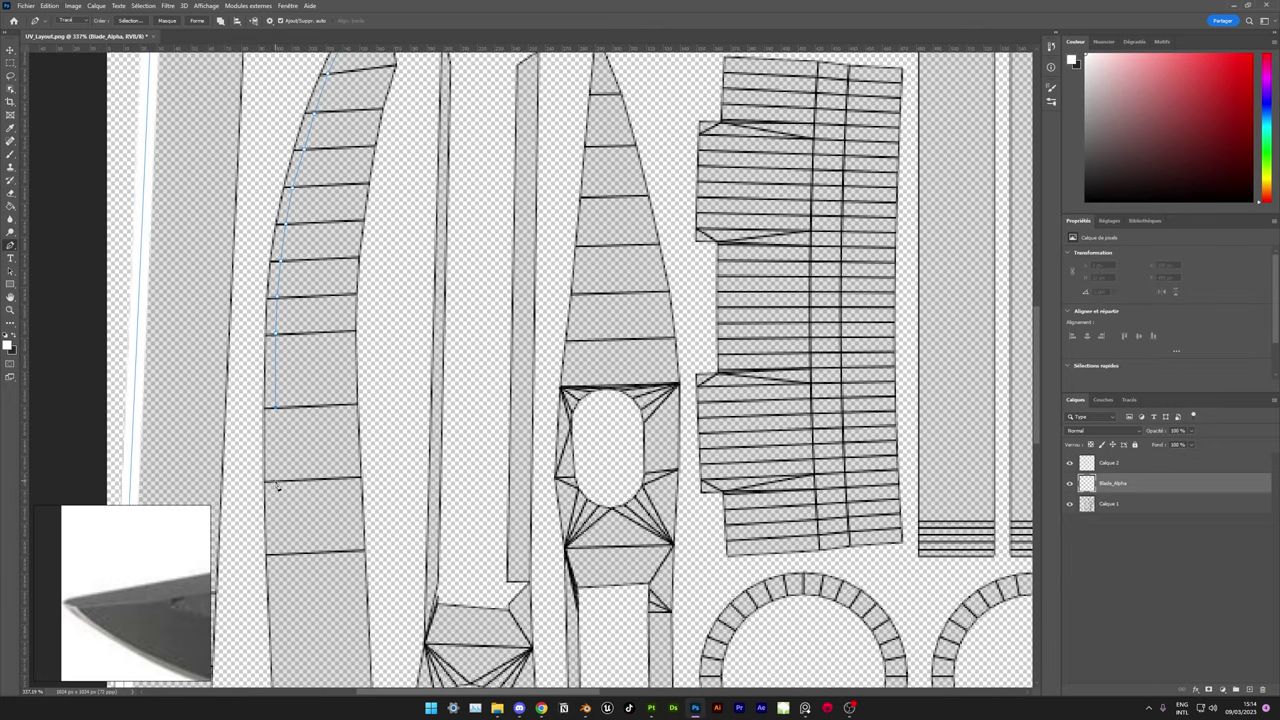
{"action": "scroll", "coordinate": [275, 540], "scroll_direction": "down", "scroll_amount": 3}
{"action": "scroll", "coordinate": [275, 530], "scroll_direction": "down", "scroll_amount": 3}
{"action": "scroll", "coordinate": [331, 346], "scroll_direction": "down", "scroll_amount": 4, "text": "alt"}
{"action": "scroll", "coordinate": [331, 346], "scroll_direction": "down", "scroll_amount": 1, "text": "alt"}
{"action": "right_click", "coordinate": [298, 345]}
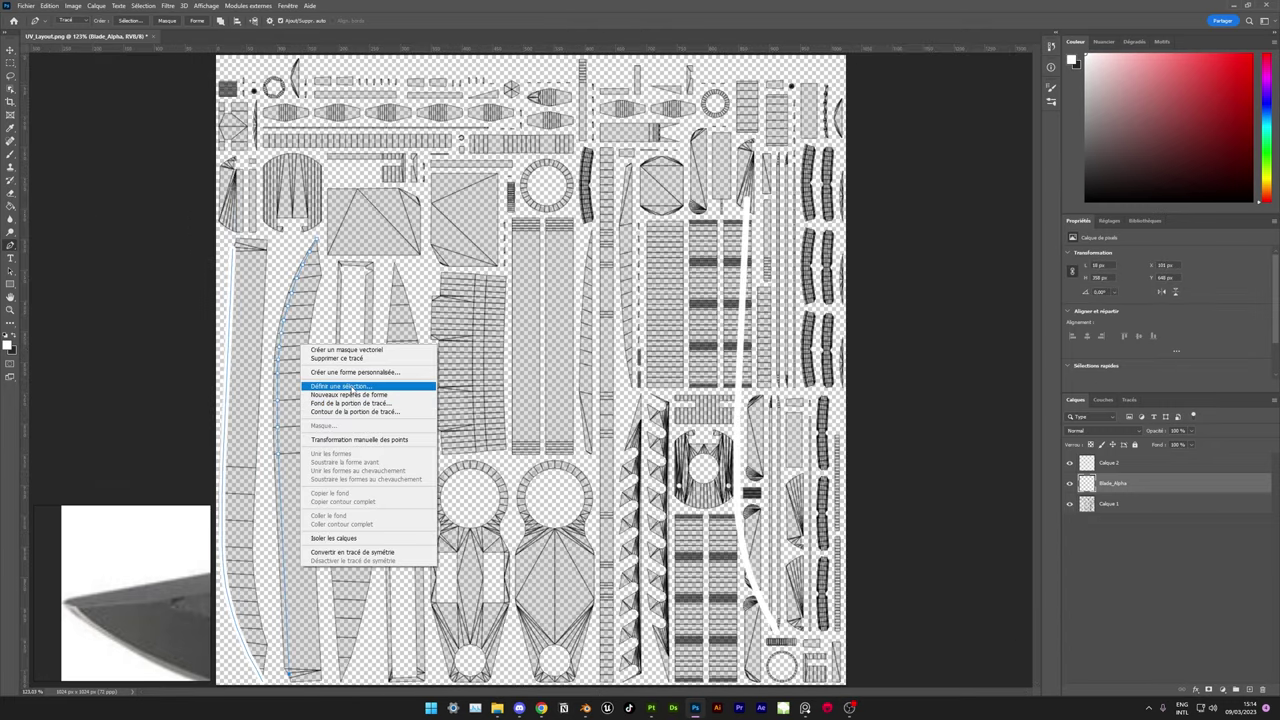
{"action": "left_click", "coordinate": [340, 414]}
{"action": "left_click", "coordinate": [733, 204]}
{"action": "right_click", "coordinate": [279, 407]}
{"action": "left_click", "coordinate": [340, 476]}
{"action": "left_click", "coordinate": [713, 224]}
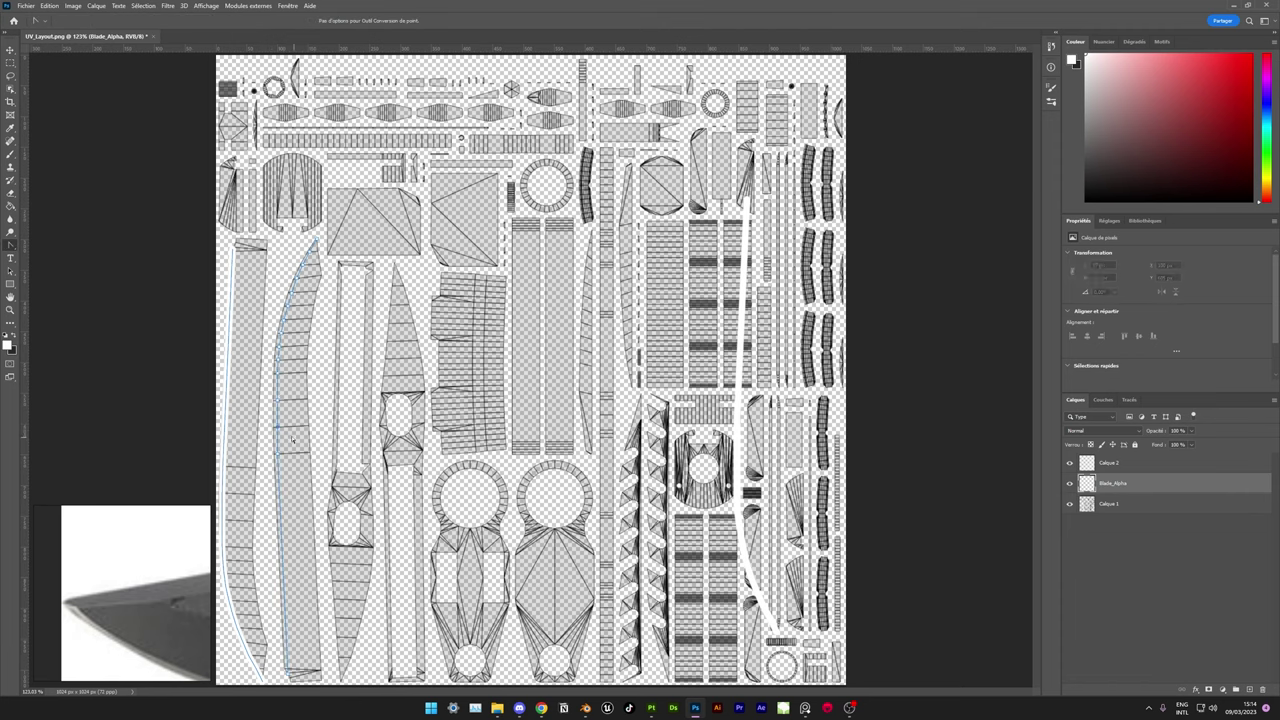
- Stroke the blade path once more and make a small rectangle selection
{"action": "scroll", "coordinate": [293, 440], "scroll_direction": "up", "scroll_amount": 2, "text": "alt"}
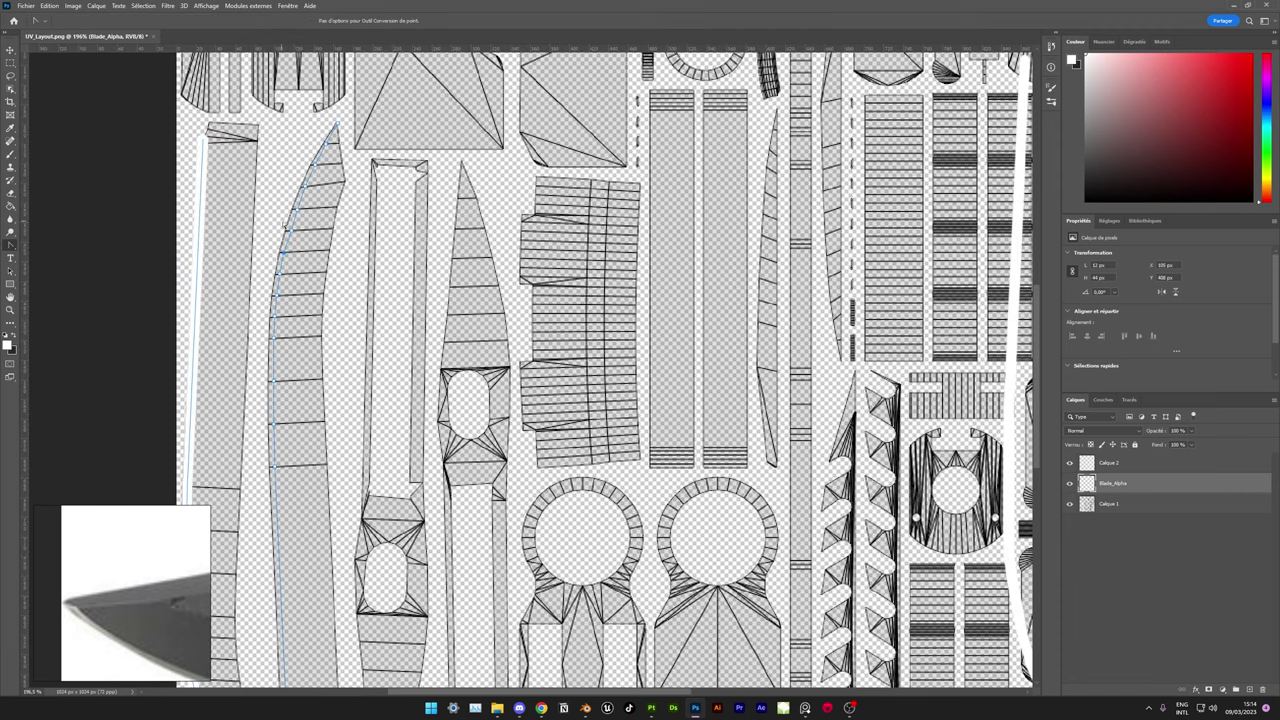
{"action": "right_click", "coordinate": [312, 226]}
{"action": "left_click", "coordinate": [360, 257]}
{"action": "scroll", "coordinate": [335, 408], "scroll_direction": "down", "scroll_amount": 3}
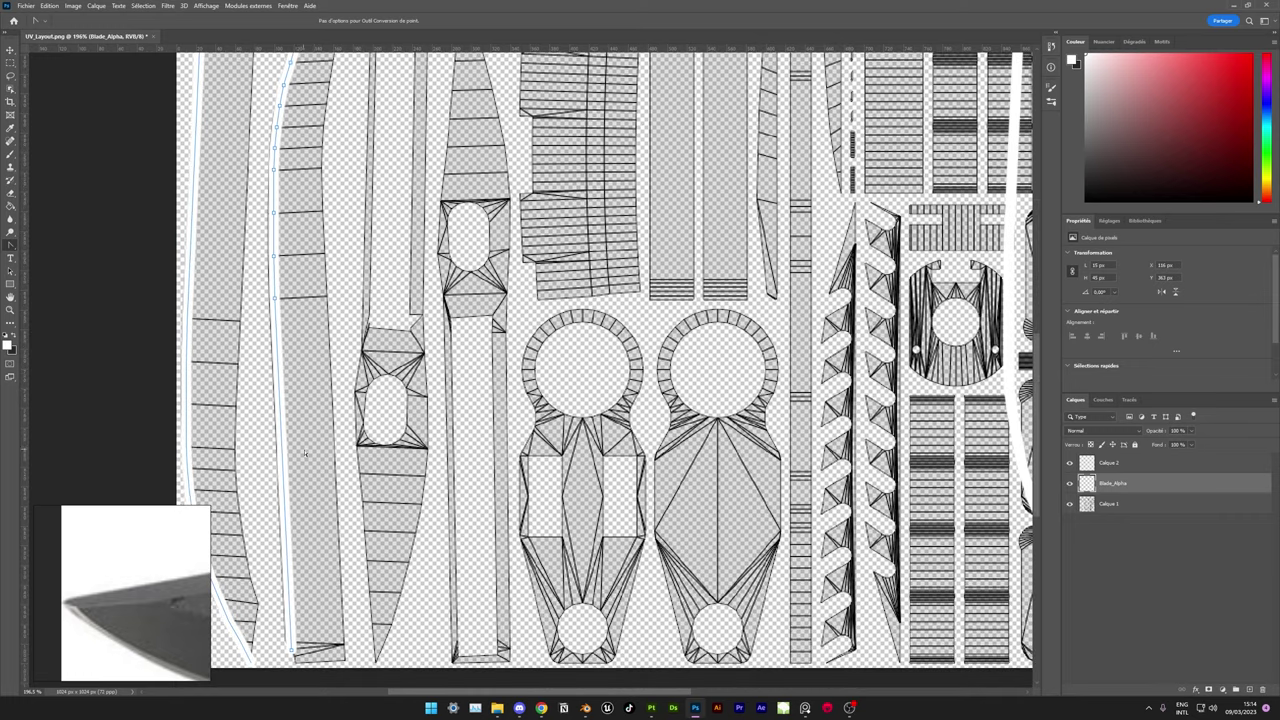
{"action": "scroll", "coordinate": [335, 408], "scroll_direction": "up", "scroll_amount": 1}
{"action": "scroll", "coordinate": [307, 362], "scroll_direction": "down", "scroll_amount": 2, "text": "alt"}
{"action": "key", "text": "m"}
{"action": "left_click_drag", "start_coordinate": [674, 182], "coordinate": [678, 190]}
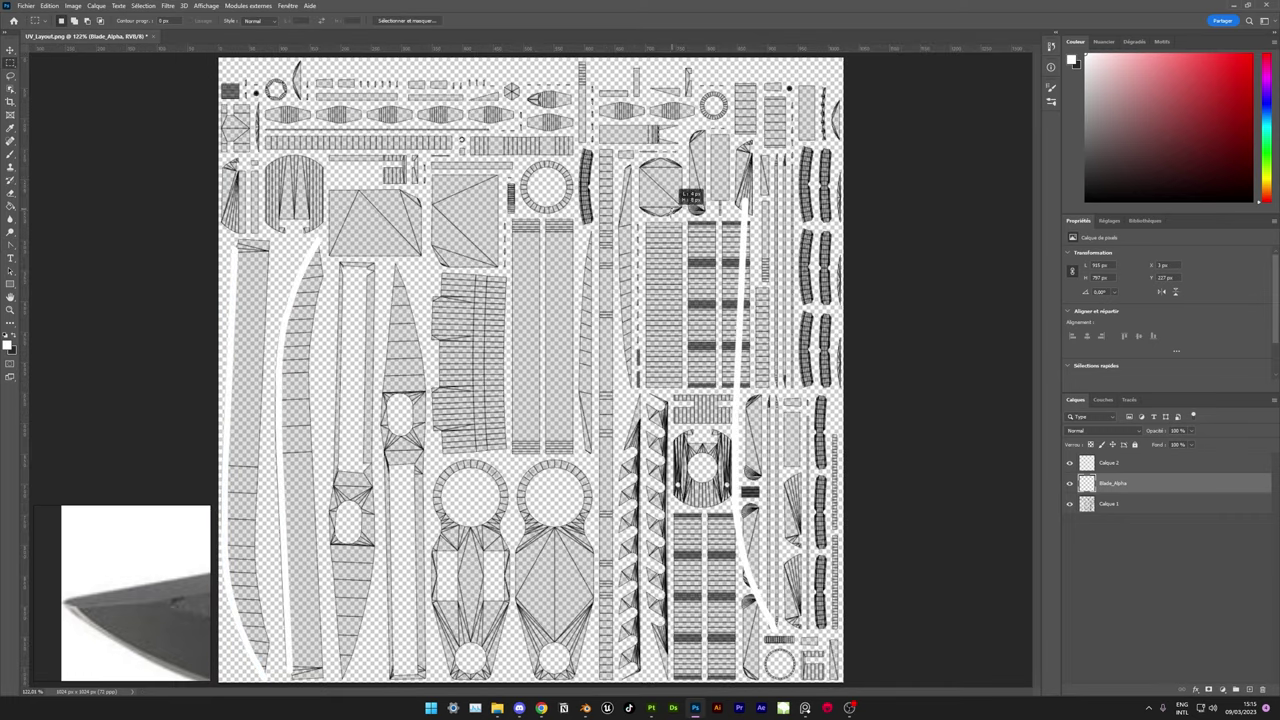
{"action": "scroll", "coordinate": [287, 448], "scroll_direction": "up", "scroll_amount": 6, "text": "alt"}
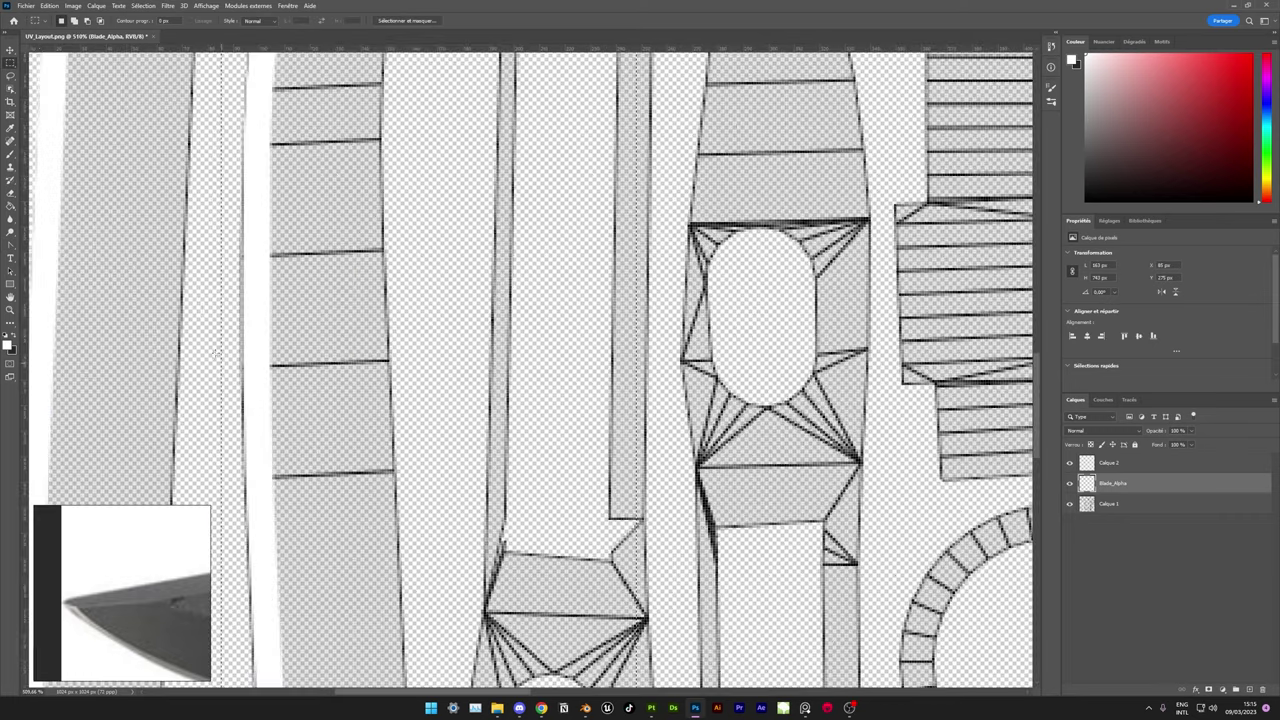
{"action": "scroll", "coordinate": [199, 416], "scroll_direction": "down", "scroll_amount": 5, "text": "alt"}
{"action": "scroll", "coordinate": [312, 163], "scroll_direction": "down", "scroll_amount": 1, "text": "alt"}
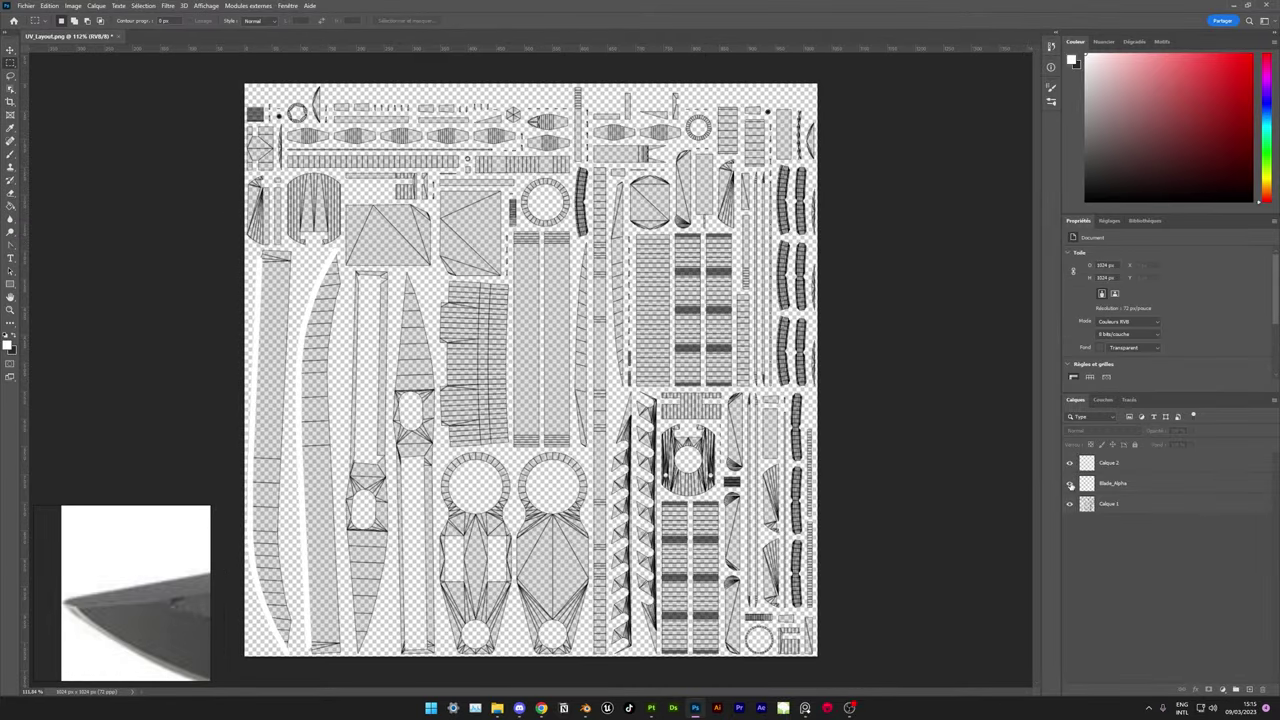
- Hide Calque 1, add a black Solid Color fill layer, and save as blade_seam.psd in Helper
{"action": "left_click", "coordinate": [1069, 503]}
{"action": "left_click", "coordinate": [1235, 690]}
{"action": "left_click", "coordinate": [1190, 514]}
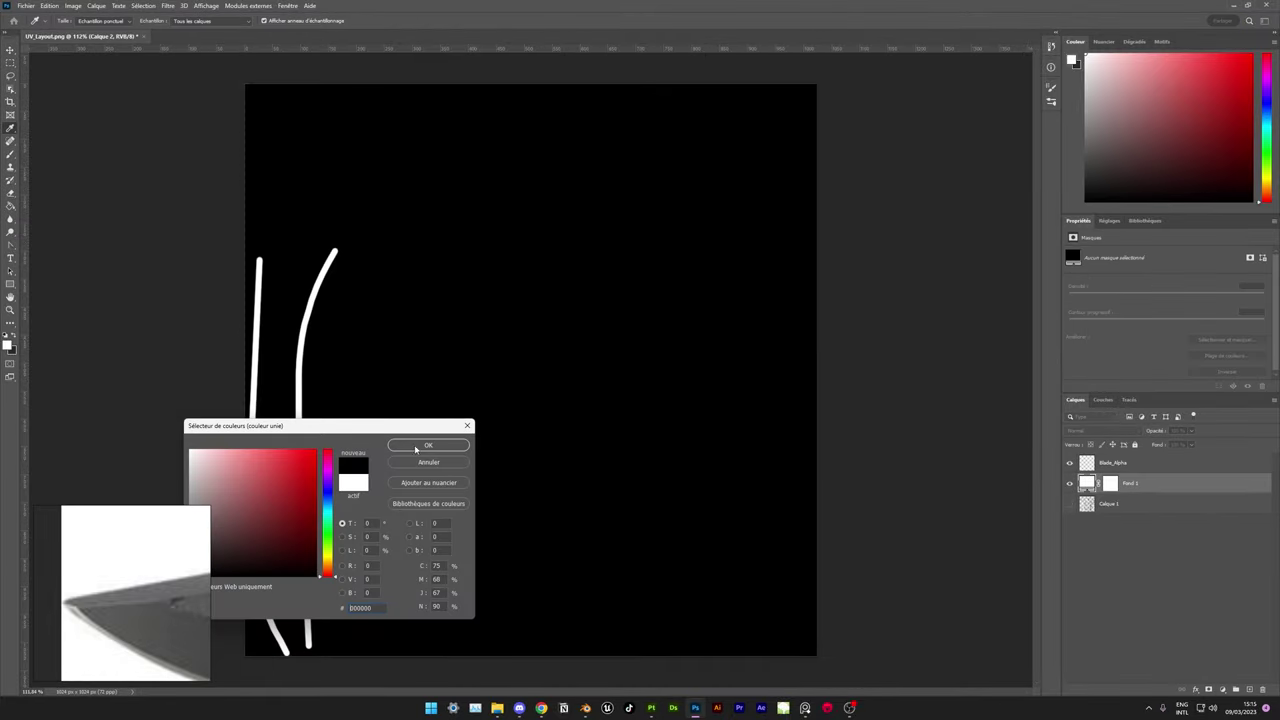
{"action": "left_click", "coordinate": [432, 444]}
{"action": "key", "text": "ctrl+shift+s"}
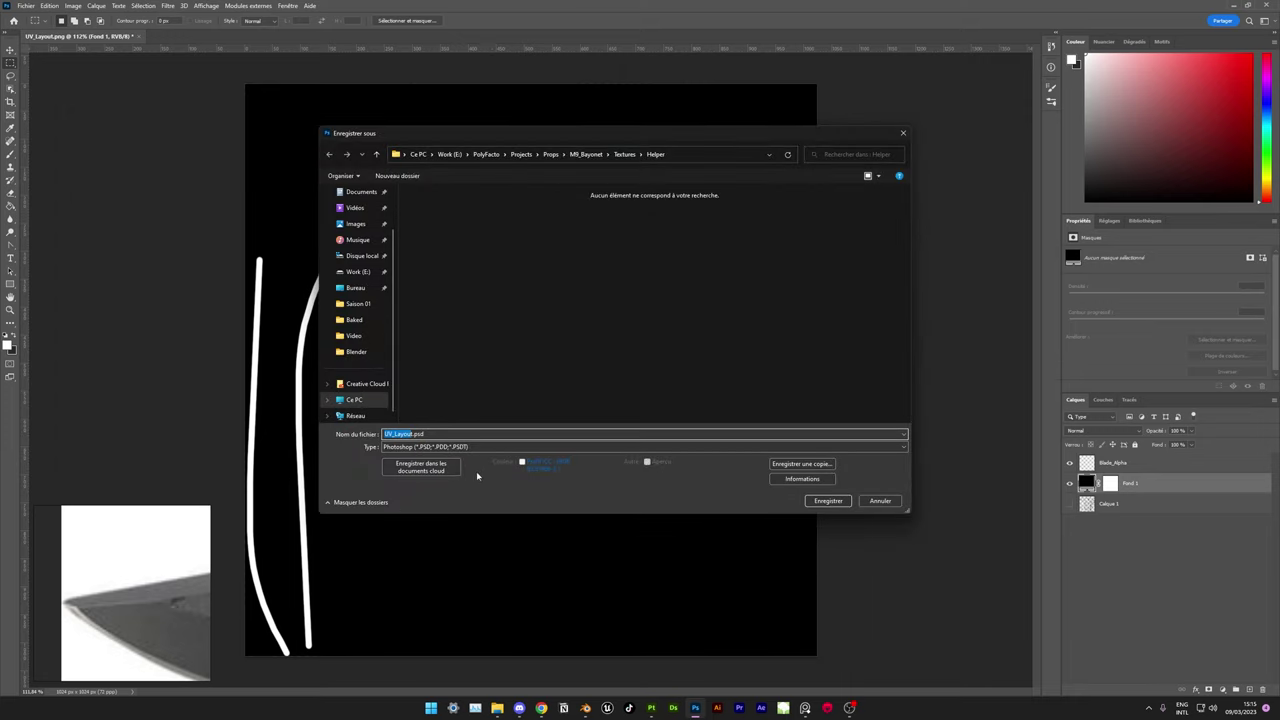
{"action": "left_click", "coordinate": [828, 501]}
- Import the blade_seam image into Substance Painter's shelf as an alpha
{"action": "left_click", "coordinate": [651, 708]}
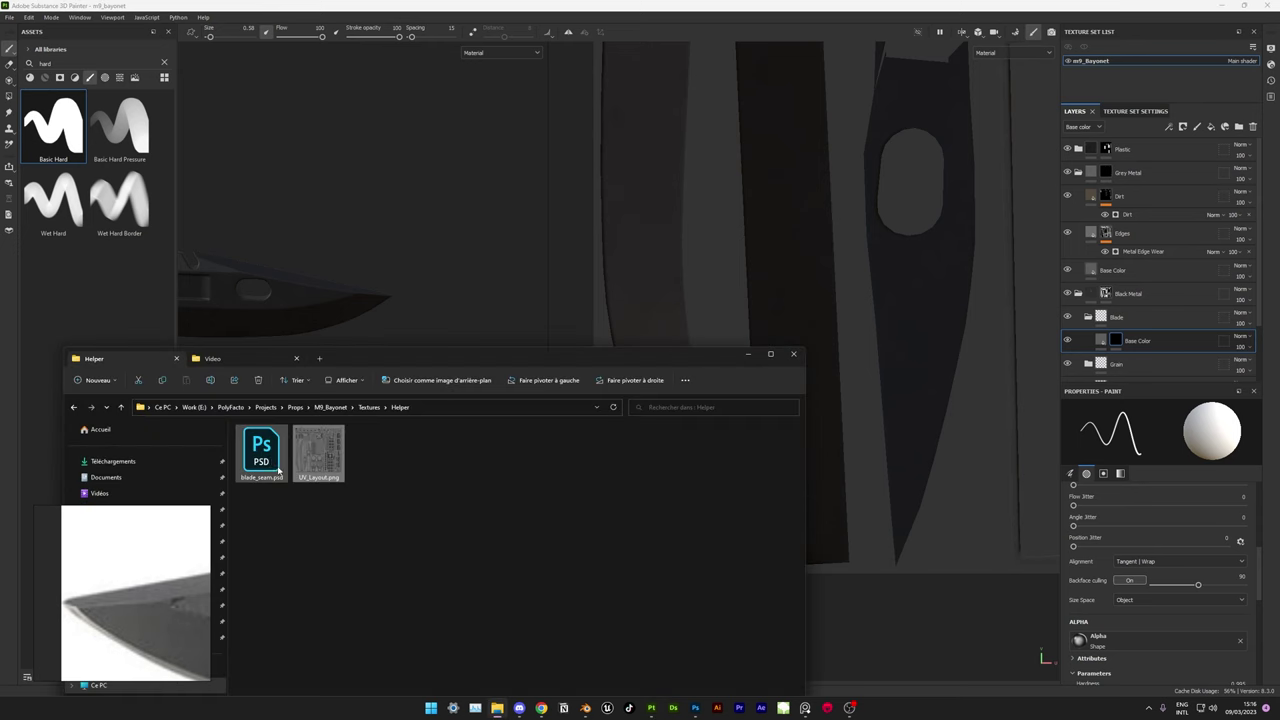
{"action": "left_click_drag", "start_coordinate": [320, 457], "coordinate": [110, 300]}
{"action": "left_click", "coordinate": [780, 275]}
{"action": "left_click", "coordinate": [766, 489]}
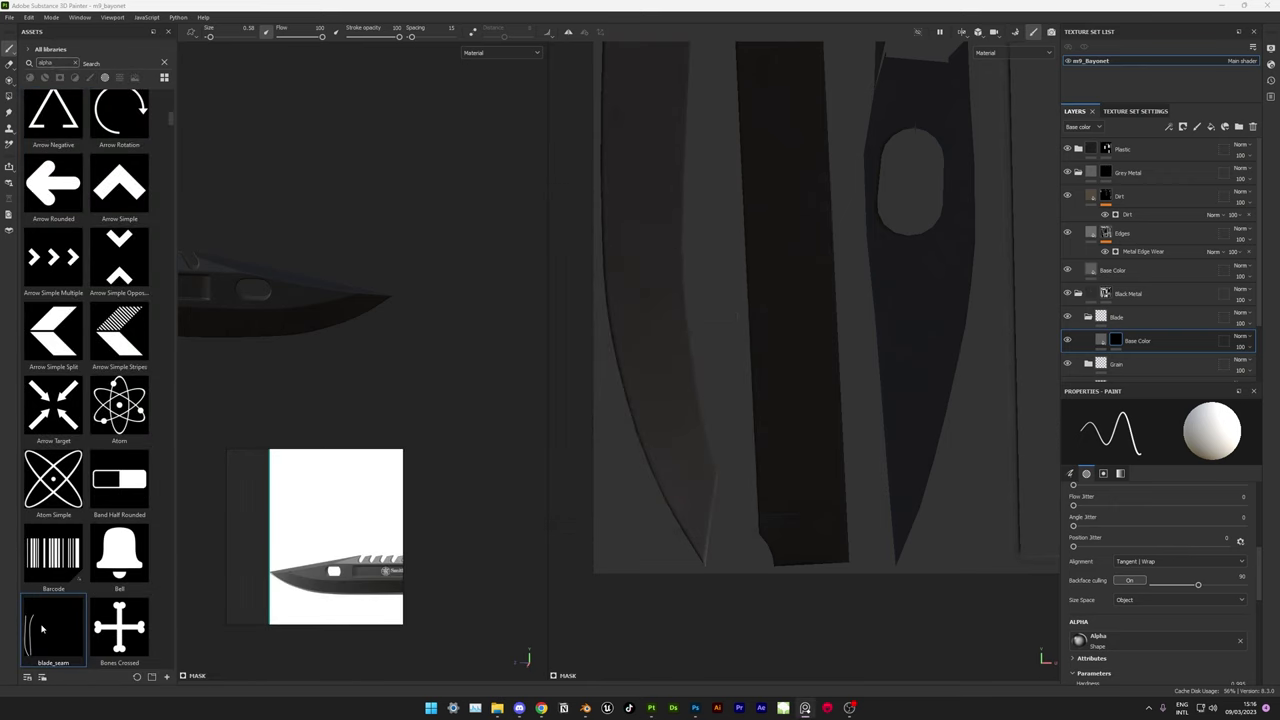
{"action": "scroll", "coordinate": [56, 405], "scroll_direction": "down", "scroll_amount": 3}
- Add a Fill effect to the Base Color mask and project blade_seam with brush size 5.95
{"action": "left_click_drag", "start_coordinate": [51, 406], "coordinate": [1117, 343]}
{"action": "left_click", "coordinate": [1117, 343]}
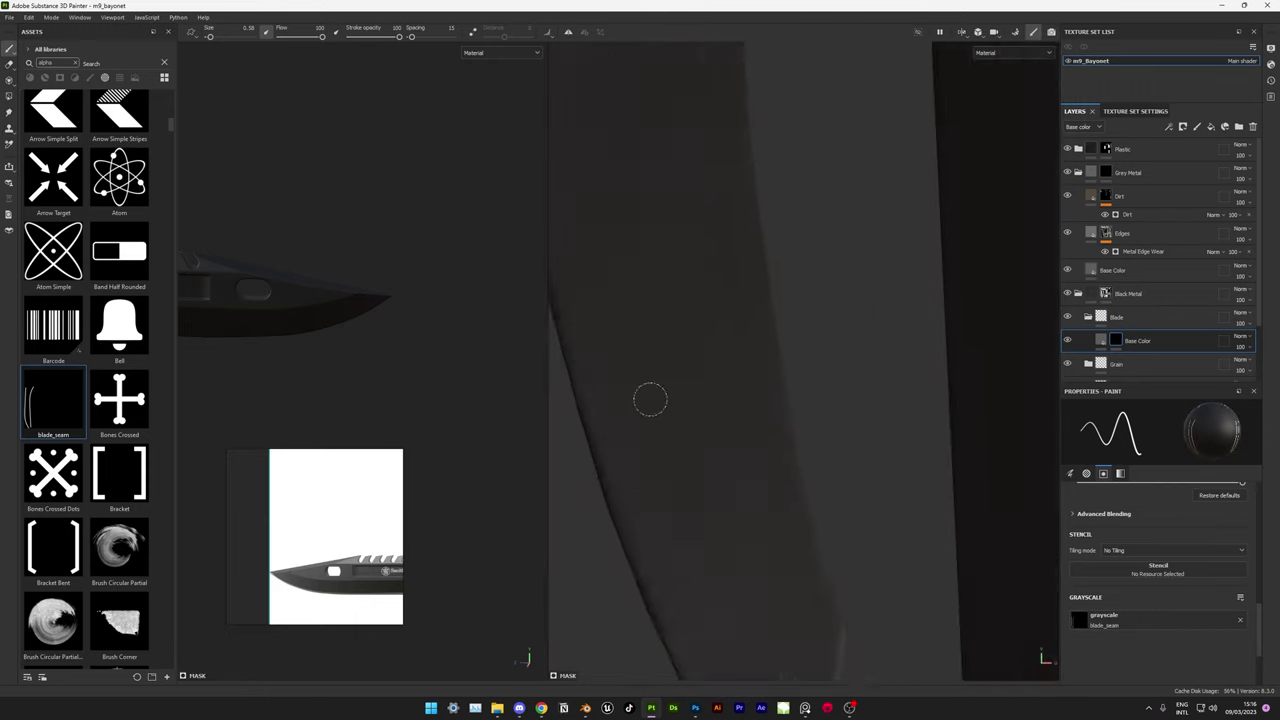
{"action": "right_click_drag", "start_coordinate": [649, 397], "coordinate": [658, 400], "text": "ctrl"}
{"action": "scroll", "coordinate": [660, 288], "scroll_direction": "down", "scroll_amount": 3}
{"action": "scroll", "coordinate": [797, 311], "scroll_direction": "down", "scroll_amount": 3}
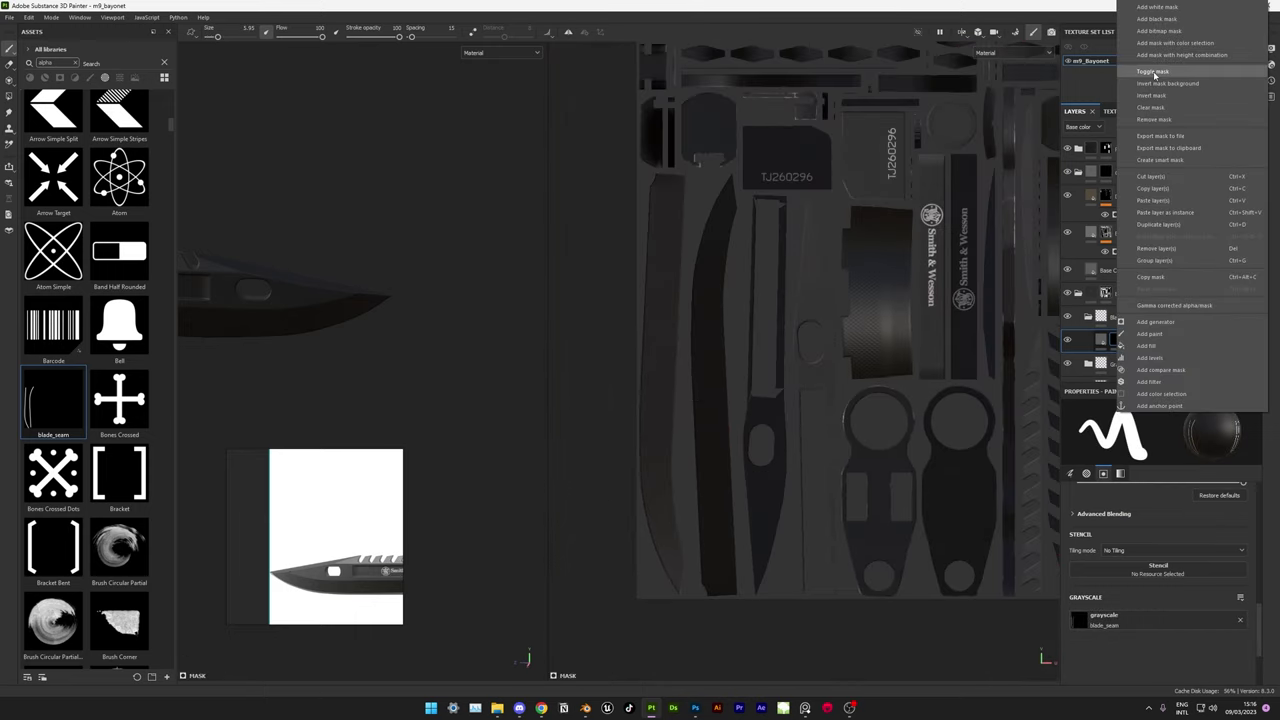
{"action": "key", "text": "3"}
{"action": "left_click", "coordinate": [1101, 341]}
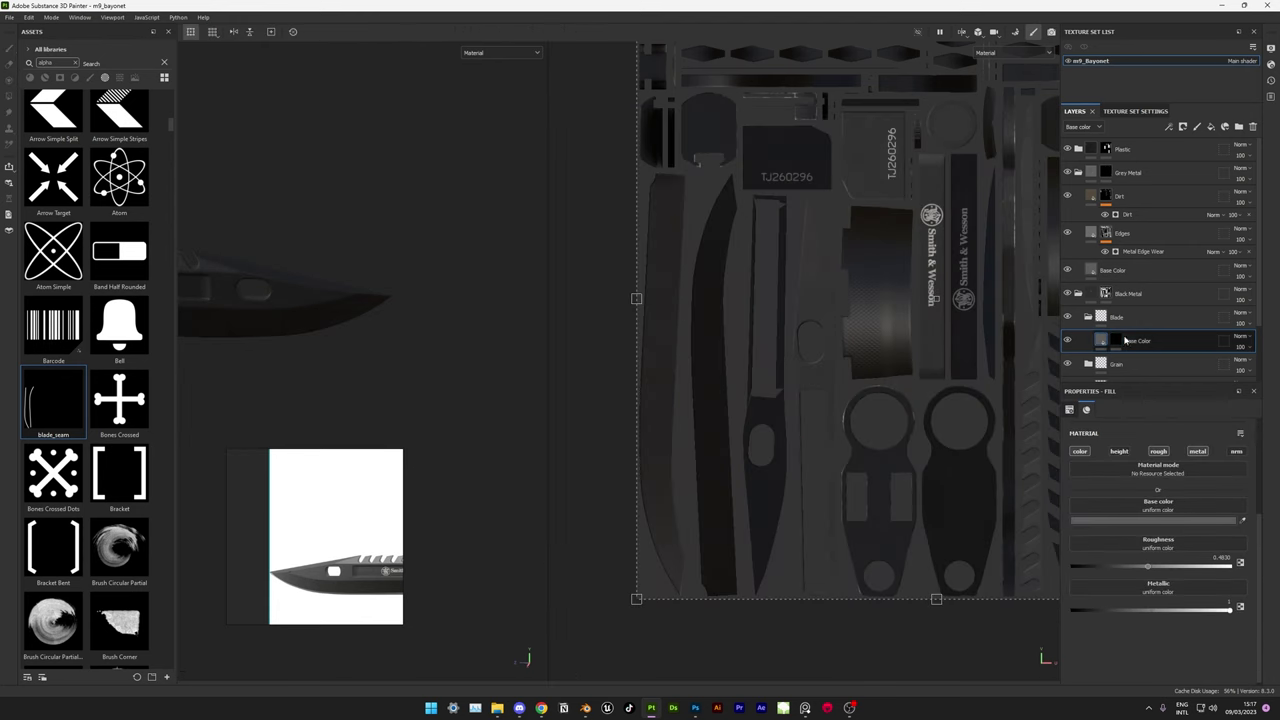
{"action": "left_click", "coordinate": [1120, 341]}
{"action": "key", "text": "f"}
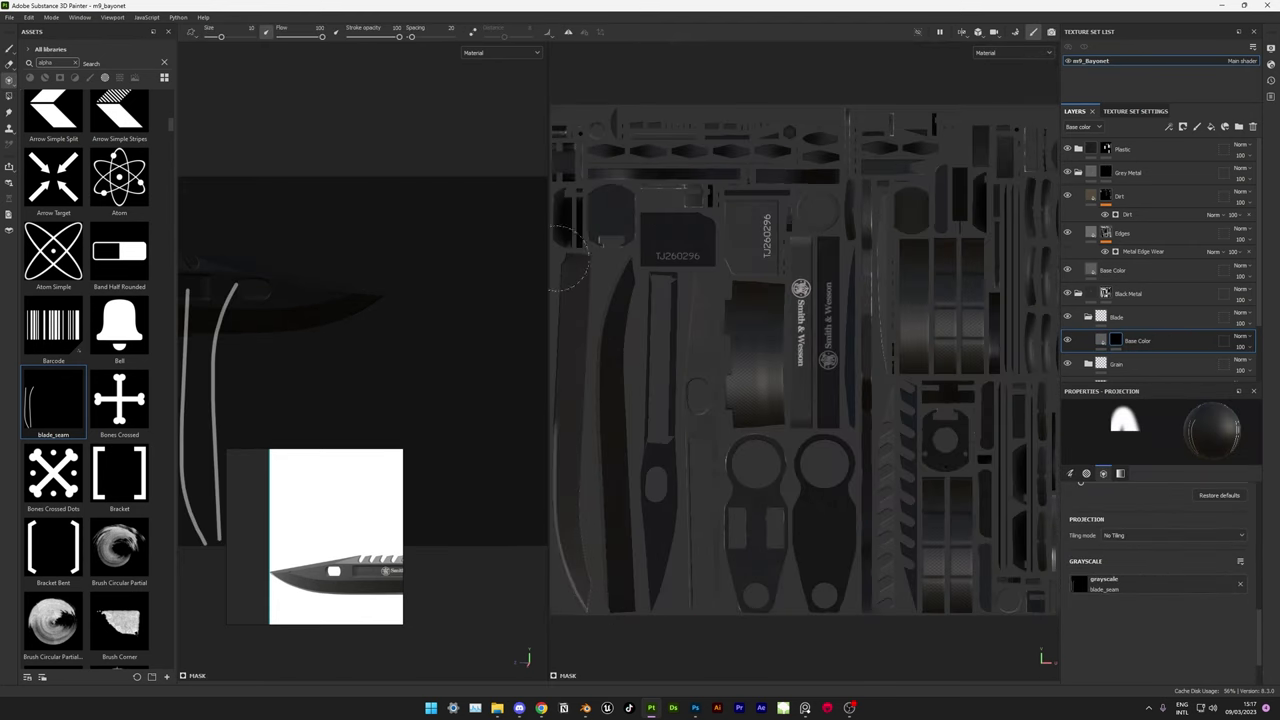
{"action": "key", "text": "1"}
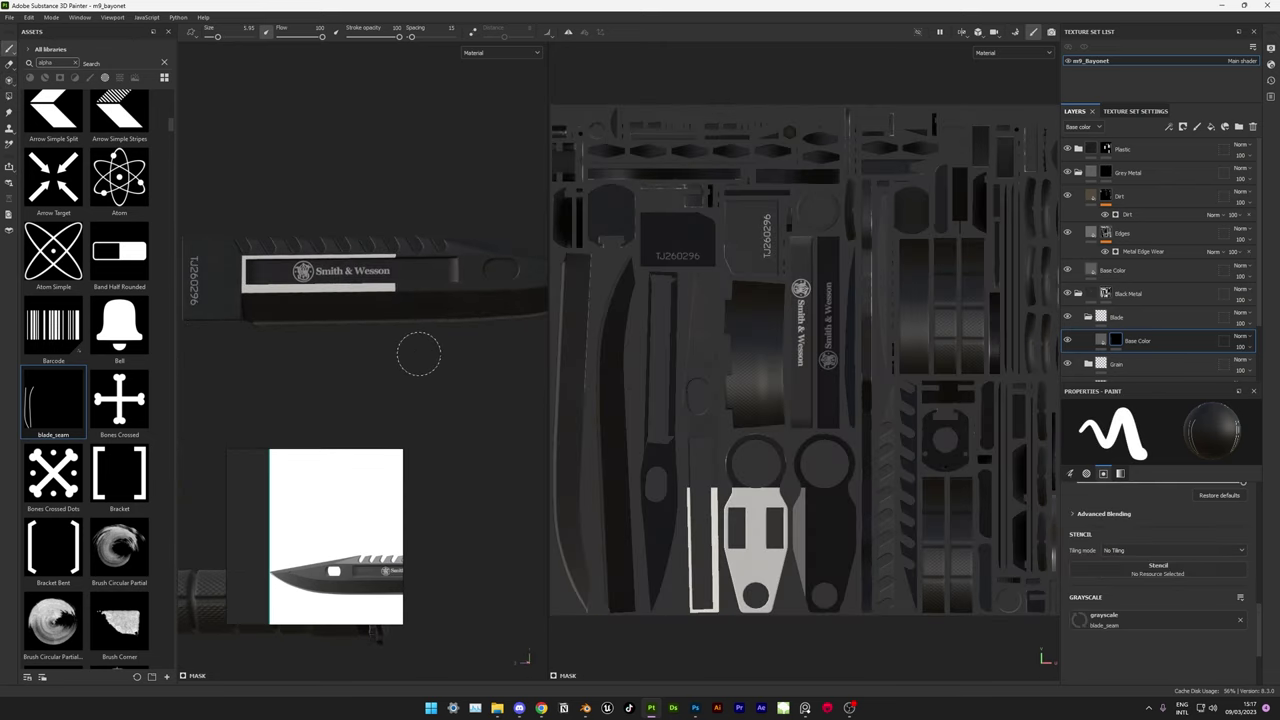
- Show the 3D view full width and zoom in on the knife blade
{"action": "key", "text": "F2"}
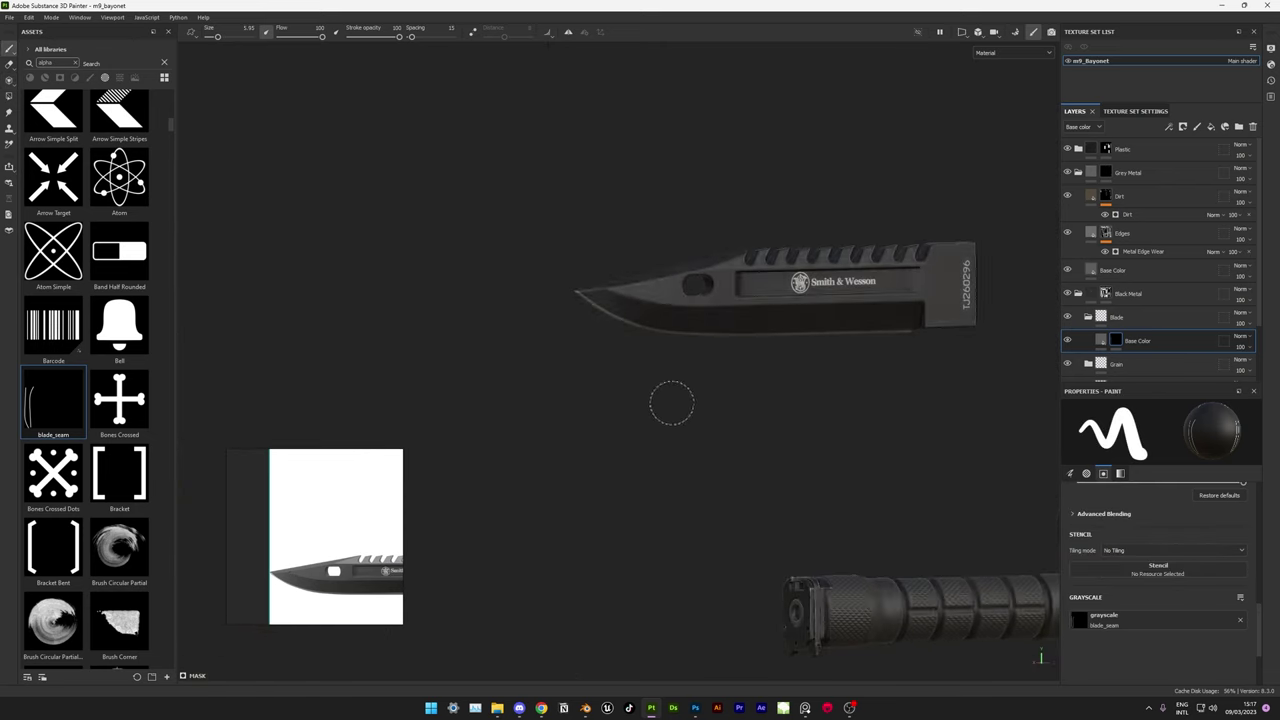
{"action": "mouse_move", "coordinate": [857, 414]}
{"action": "left_mouse_down", "text": "alt"}
{"action": "mouse_move", "coordinate": [750, 428]}
{"action": "mouse_move", "coordinate": [923, 480]}
{"action": "mouse_move", "coordinate": [583, 394]}
{"action": "mouse_move", "coordinate": [494, 441]}
{"action": "left_mouse_up", "text": "alt"}
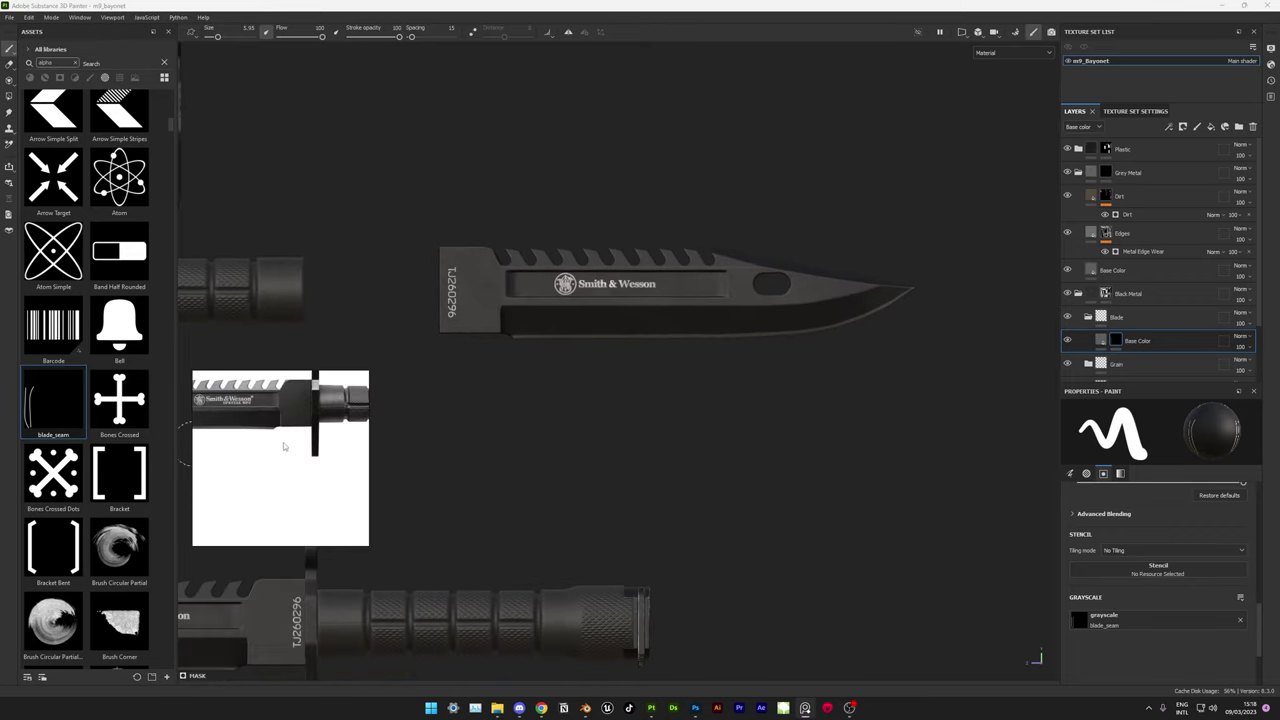
{"action": "left_click_drag", "start_coordinate": [740, 420], "coordinate": [631, 371], "text": "alt"}
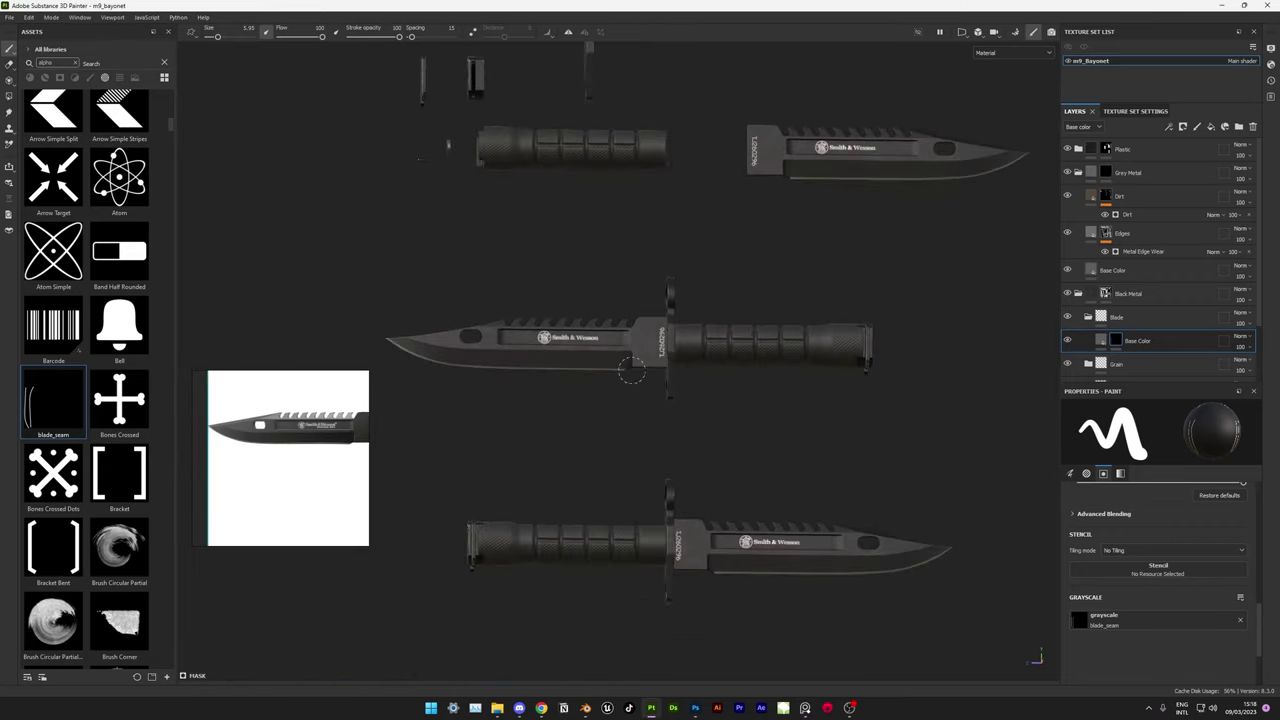
{"action": "right_click_drag", "start_coordinate": [631, 371], "coordinate": [678, 460], "text": "alt"}
{"action": "scroll", "coordinate": [1121, 332], "scroll_direction": "down", "scroll_amount": 2}
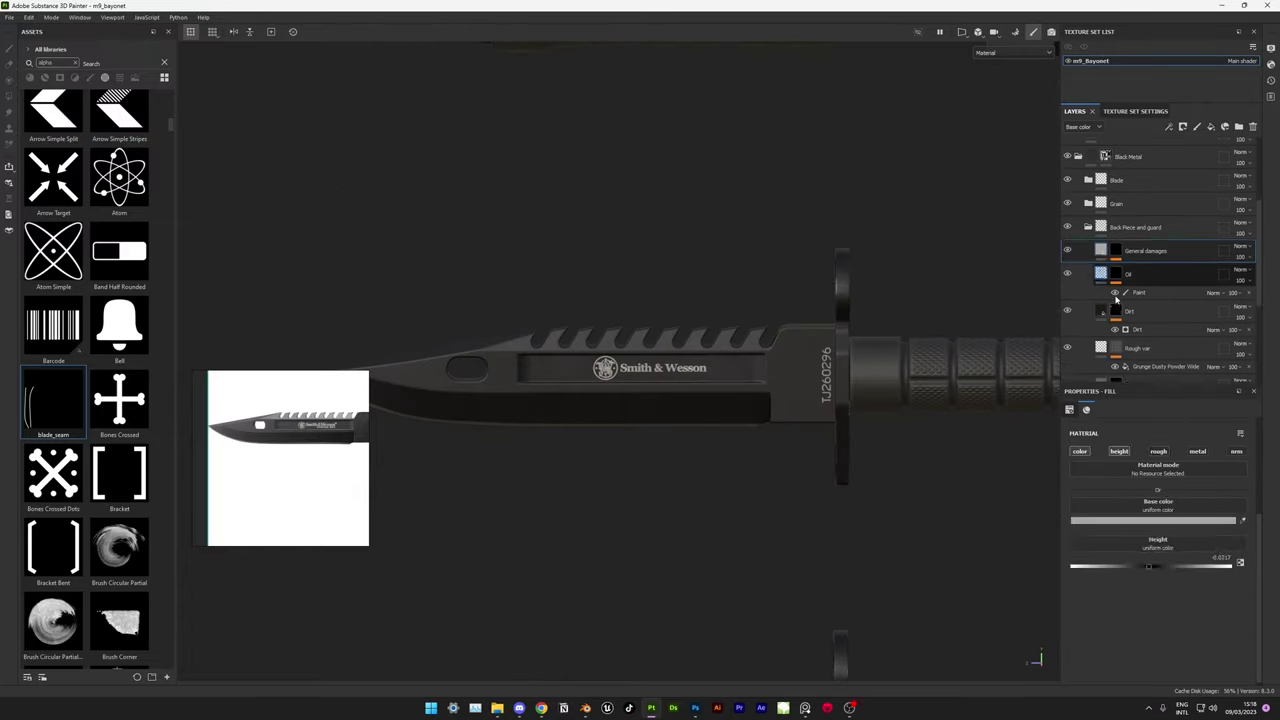
- Select the Edges paint layer, reset grayscale to uniform, and work over the guard and tip
{"action": "left_click", "coordinate": [1139, 350]}
{"action": "left_click_drag", "start_coordinate": [620, 390], "coordinate": [540, 410], "text": "alt"}
{"action": "mouse_move", "coordinate": [540, 410]}
{"action": "right_mouse_down", "text": "alt"}
{"action": "mouse_move", "coordinate": [872, 348]}
{"action": "mouse_move", "coordinate": [810, 375]}
{"action": "right_mouse_up", "text": "alt"}
{"action": "left_click", "coordinate": [1241, 622]}
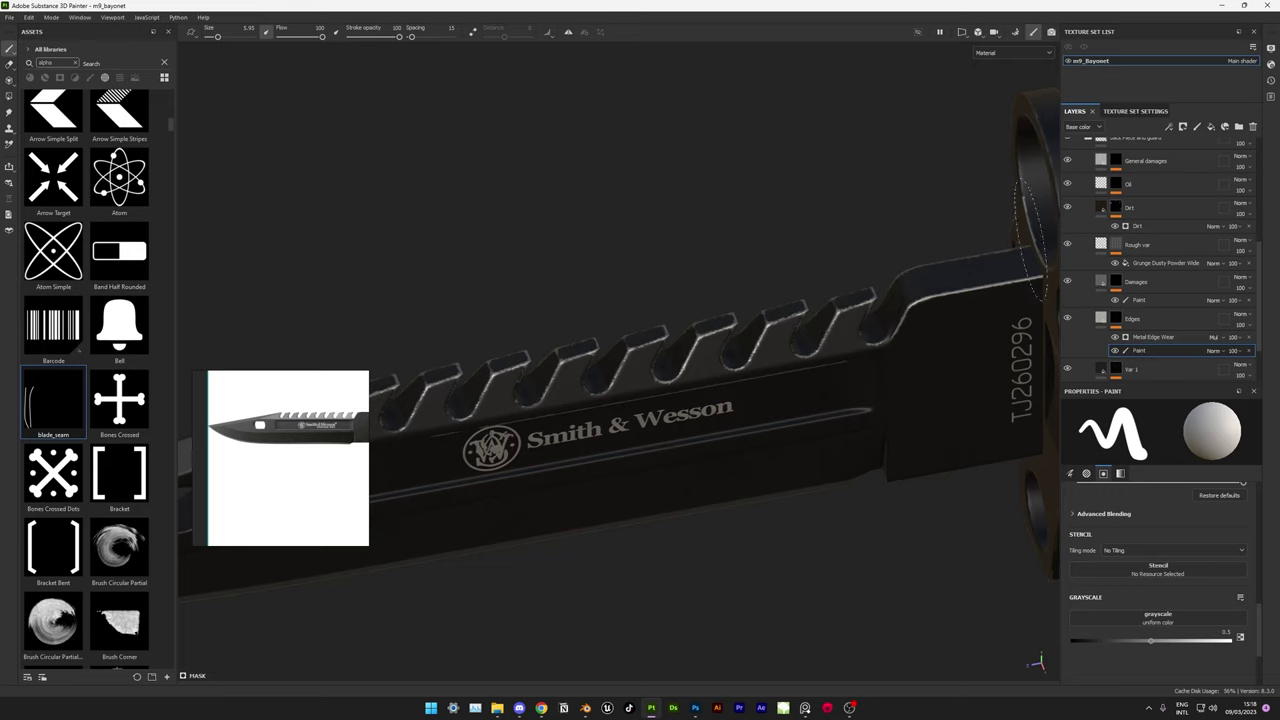
{"action": "left_click_drag", "start_coordinate": [1030, 240], "coordinate": [776, 358], "text": "alt"}
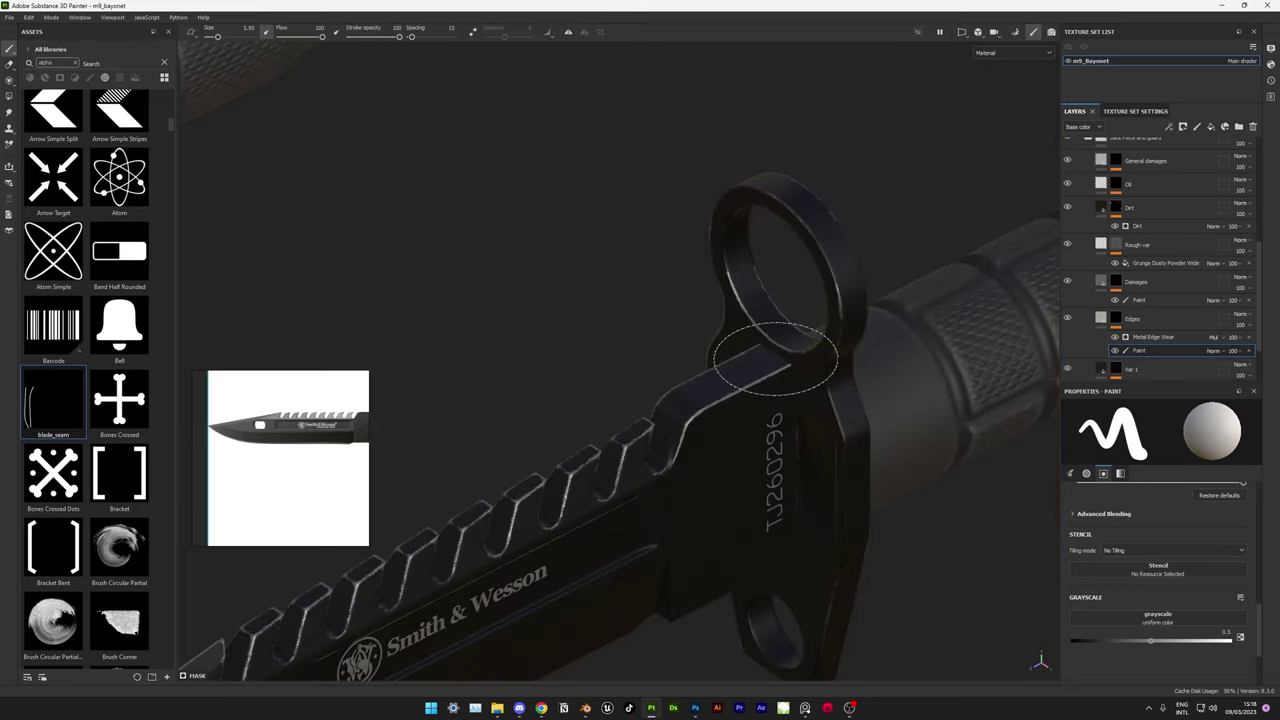
{"action": "left_click_drag", "start_coordinate": [747, 487], "coordinate": [767, 296], "text": "alt"}
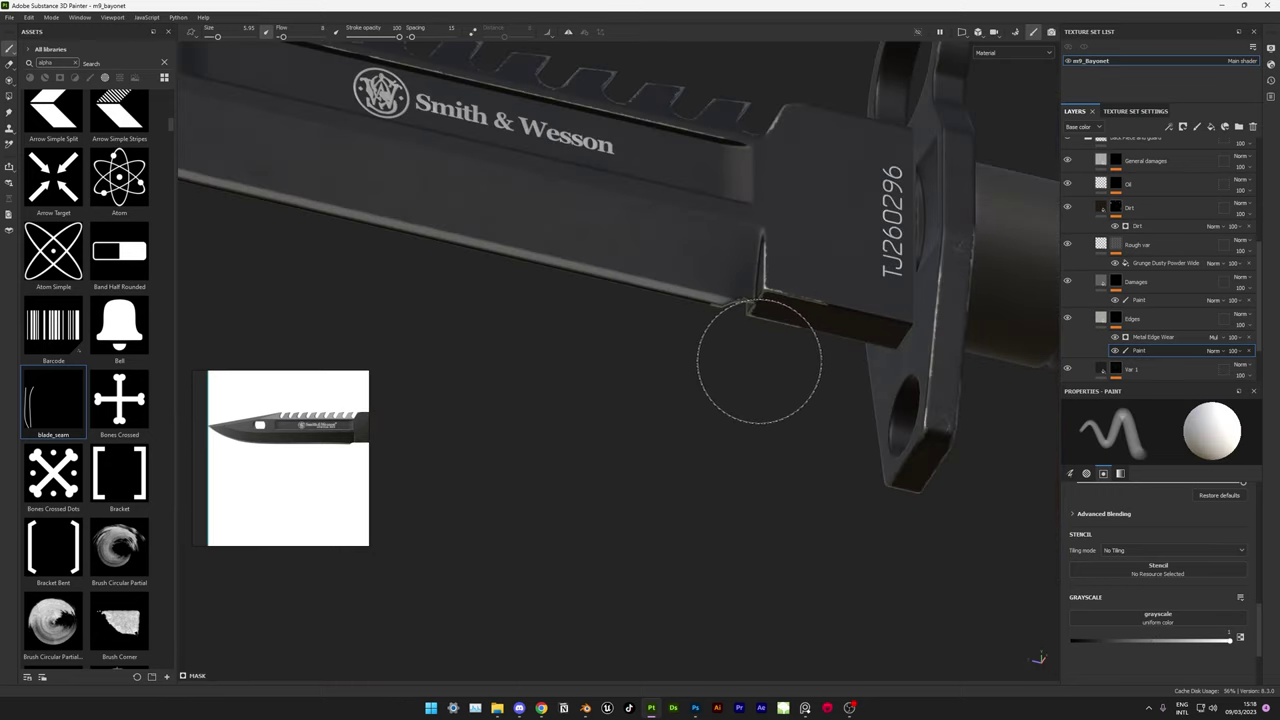
{"action": "mouse_move", "coordinate": [760, 362]}
{"action": "left_mouse_down", "text": "alt"}
{"action": "mouse_move", "coordinate": [780, 523]}
{"action": "mouse_move", "coordinate": [371, 286]}
{"action": "mouse_move", "coordinate": [791, 354]}
{"action": "left_mouse_up", "text": "alt"}
{"action": "right_click_drag", "start_coordinate": [791, 354], "coordinate": [626, 368], "text": "alt"}
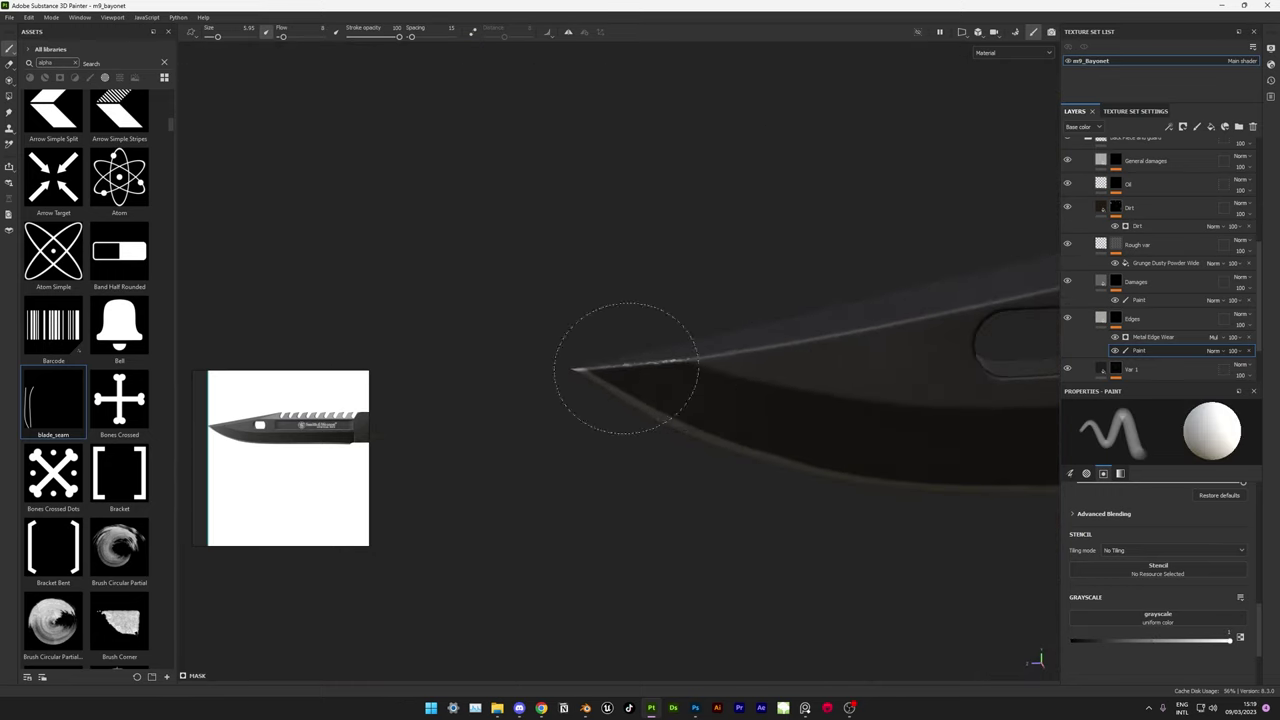
{"action": "mouse_move", "coordinate": [626, 368]}
{"action": "left_mouse_down", "text": "alt"}
{"action": "mouse_move", "coordinate": [614, 320]}
{"action": "mouse_move", "coordinate": [806, 389]}
{"action": "mouse_move", "coordinate": [677, 446]}
{"action": "left_mouse_up", "text": "alt"}
{"action": "right_click_drag", "start_coordinate": [677, 446], "coordinate": [804, 435], "text": "alt"}
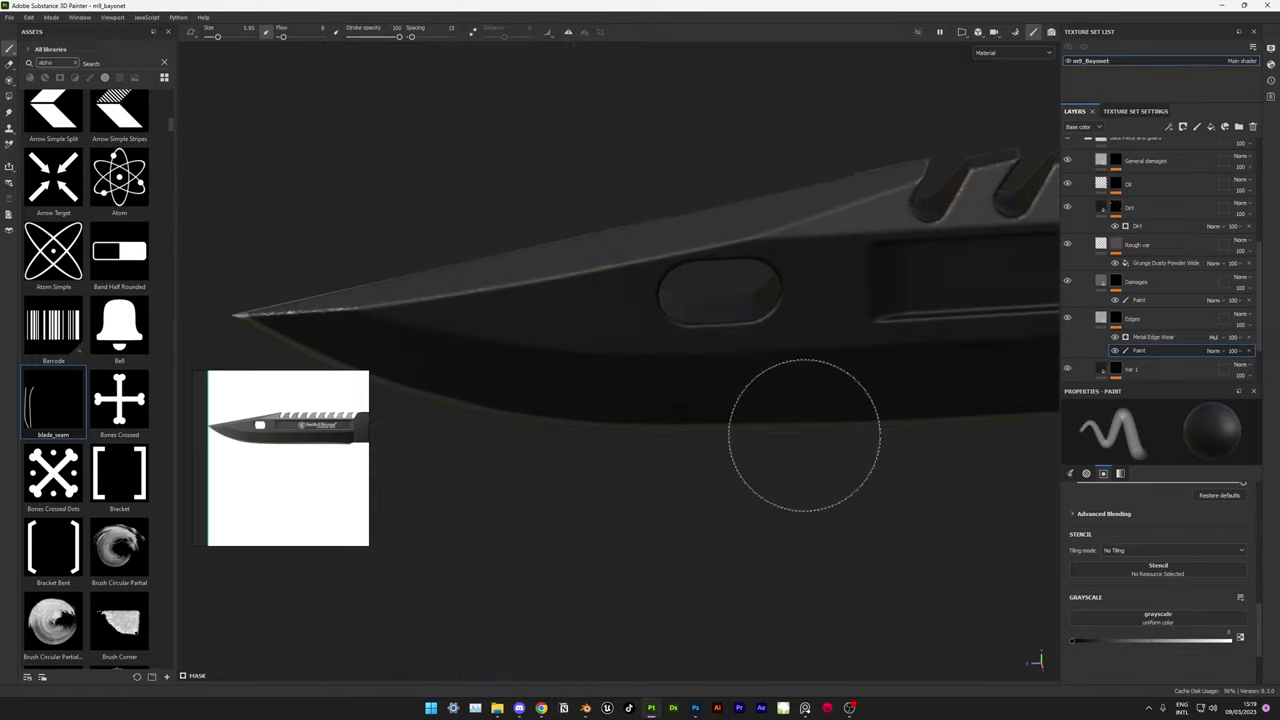
{"action": "mouse_move", "coordinate": [844, 415]}
{"action": "left_mouse_down", "text": "alt"}
{"action": "mouse_move", "coordinate": [880, 351]}
{"action": "mouse_move", "coordinate": [563, 361]}
{"action": "mouse_move", "coordinate": [651, 363]}
{"action": "mouse_move", "coordinate": [754, 466]}
{"action": "mouse_move", "coordinate": [626, 319]}
{"action": "left_mouse_up", "text": "alt"}
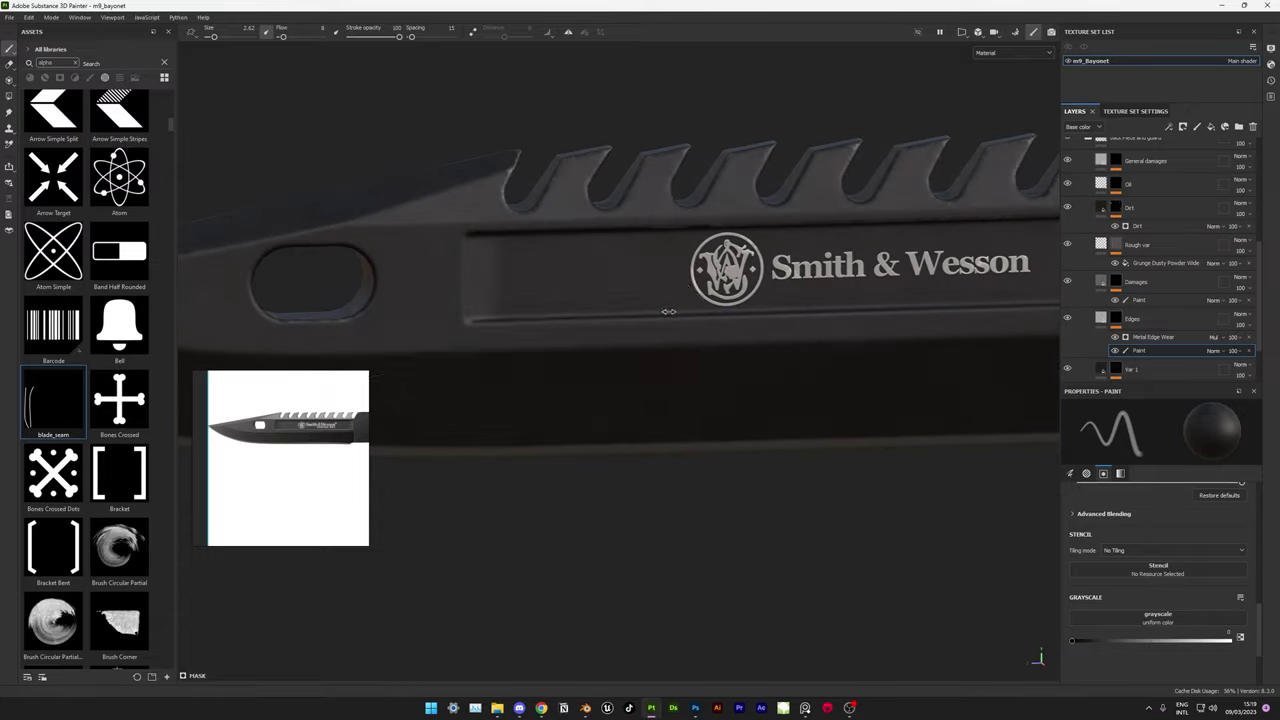
{"action": "mouse_move", "coordinate": [343, 345]}
{"action": "left_mouse_down", "text": "alt"}
{"action": "mouse_move", "coordinate": [594, 331]}
{"action": "mouse_move", "coordinate": [666, 294]}
{"action": "mouse_move", "coordinate": [900, 300]}
{"action": "left_mouse_up", "text": "alt"}
- Paint light scratches near the blade tip in the General damages paint mask
{"action": "left_click", "coordinate": [1101, 246]}
{"action": "scroll", "coordinate": [1068, 276], "scroll_direction": "up", "scroll_amount": 1}
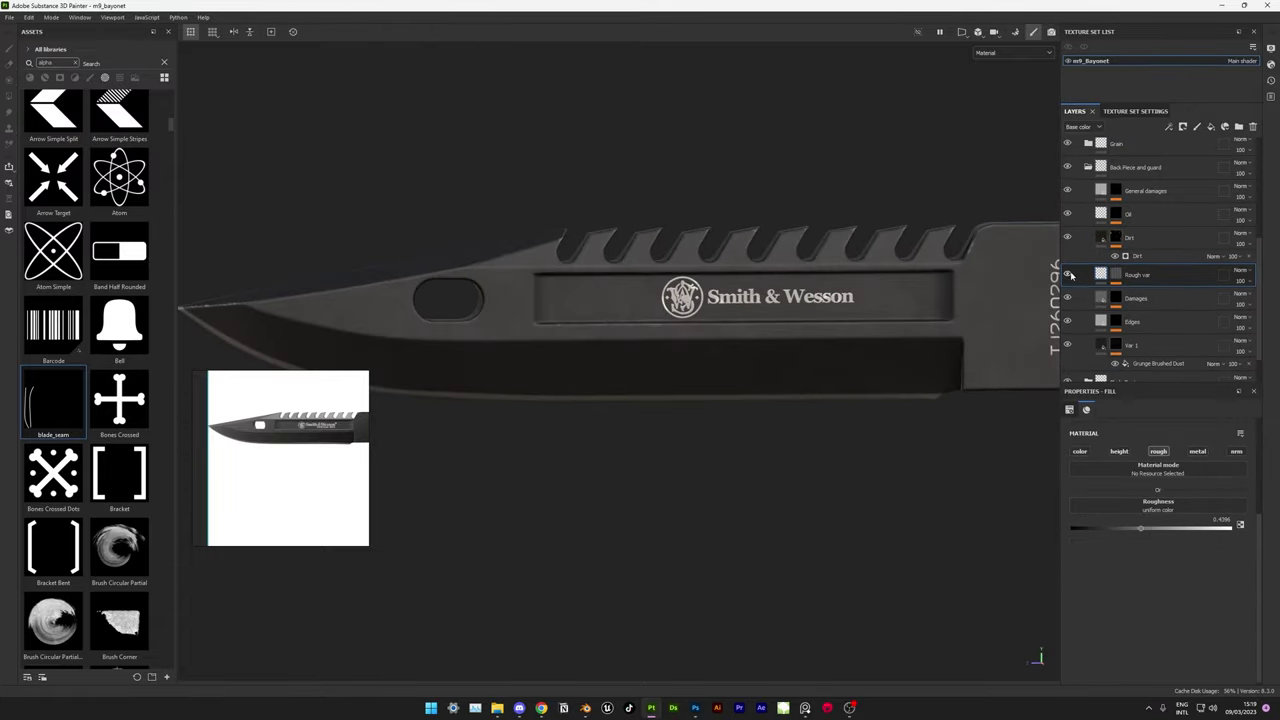
{"action": "left_click", "coordinate": [1116, 190]}
{"action": "scroll", "coordinate": [547, 355], "scroll_direction": "up", "scroll_amount": 3}
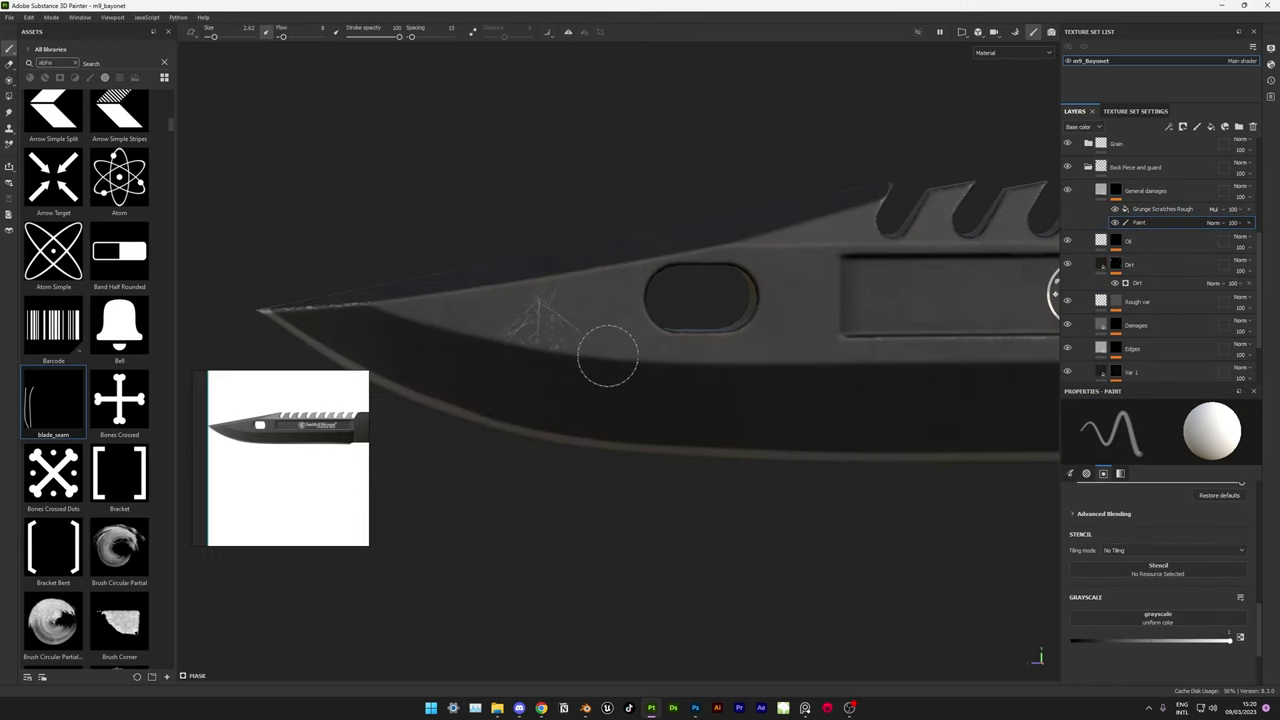
{"action": "mouse_move", "coordinate": [673, 380]}
{"action": "left_mouse_down", "text": "alt"}
{"action": "mouse_move", "coordinate": [634, 277]}
{"action": "mouse_move", "coordinate": [727, 288]}
{"action": "mouse_move", "coordinate": [648, 386]}
{"action": "mouse_move", "coordinate": [711, 377]}
{"action": "left_mouse_up", "text": "alt"}
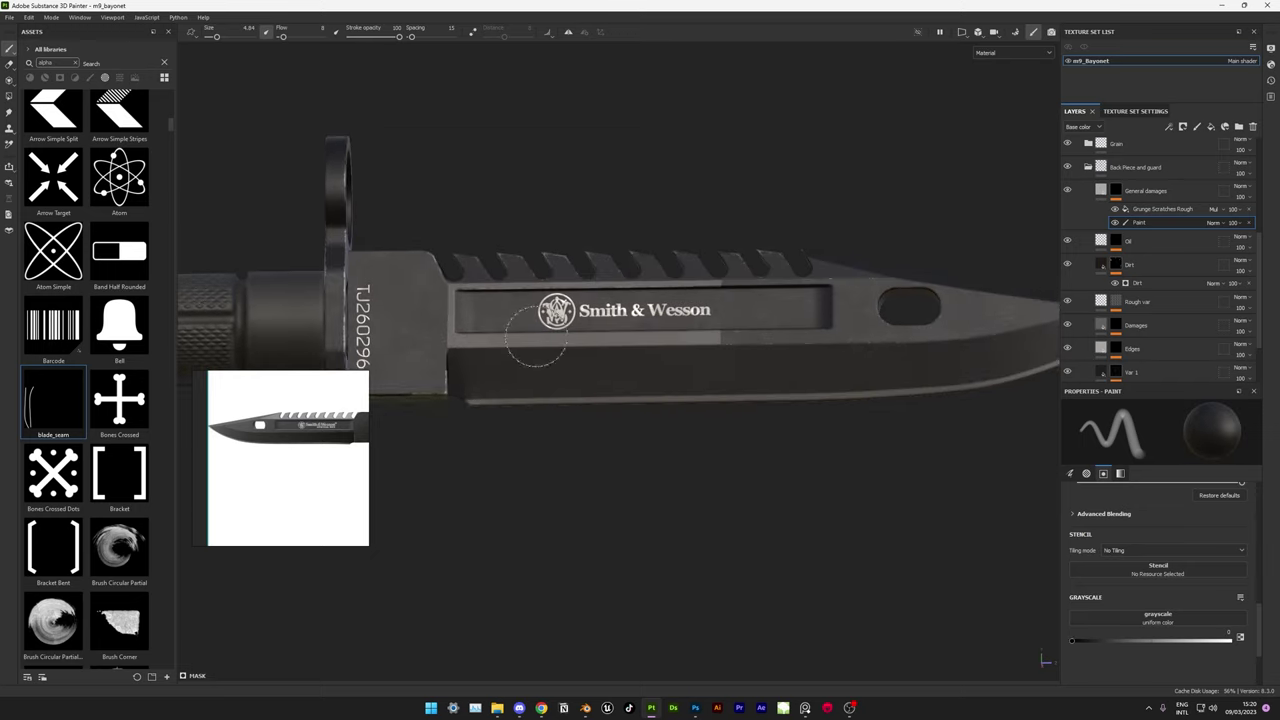
{"action": "mouse_move", "coordinate": [528, 334]}
{"action": "left_mouse_down", "text": "alt"}
{"action": "mouse_move", "coordinate": [671, 281]}
{"action": "mouse_move", "coordinate": [769, 294]}
{"action": "mouse_move", "coordinate": [763, 306]}
{"action": "left_mouse_up", "text": "alt"}
{"action": "scroll", "coordinate": [1160, 280], "scroll_direction": "down", "scroll_amount": 1}
{"action": "left_click", "coordinate": [1137, 271]}
- Group the Rough var layer into a folder with a mask and turn mask view off
{"action": "left_click", "coordinate": [1238, 130]}
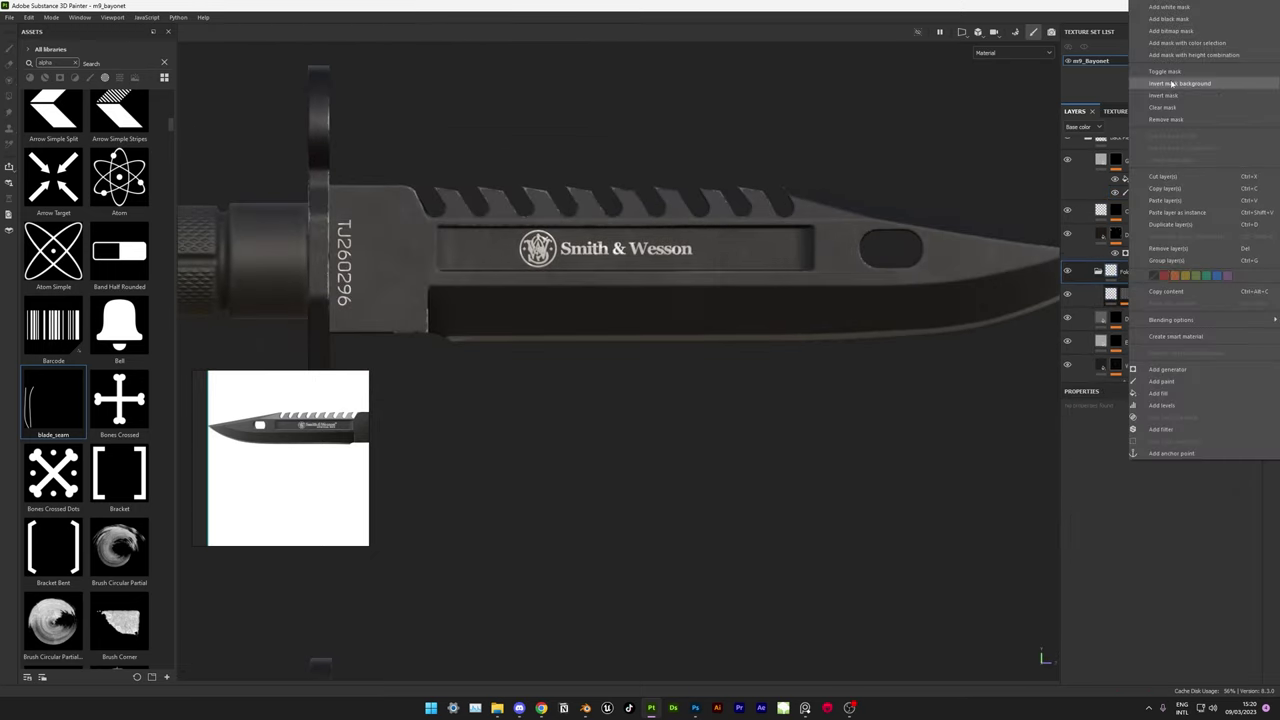
{"action": "left_click", "coordinate": [1180, 83]}
{"action": "key", "text": "m"}
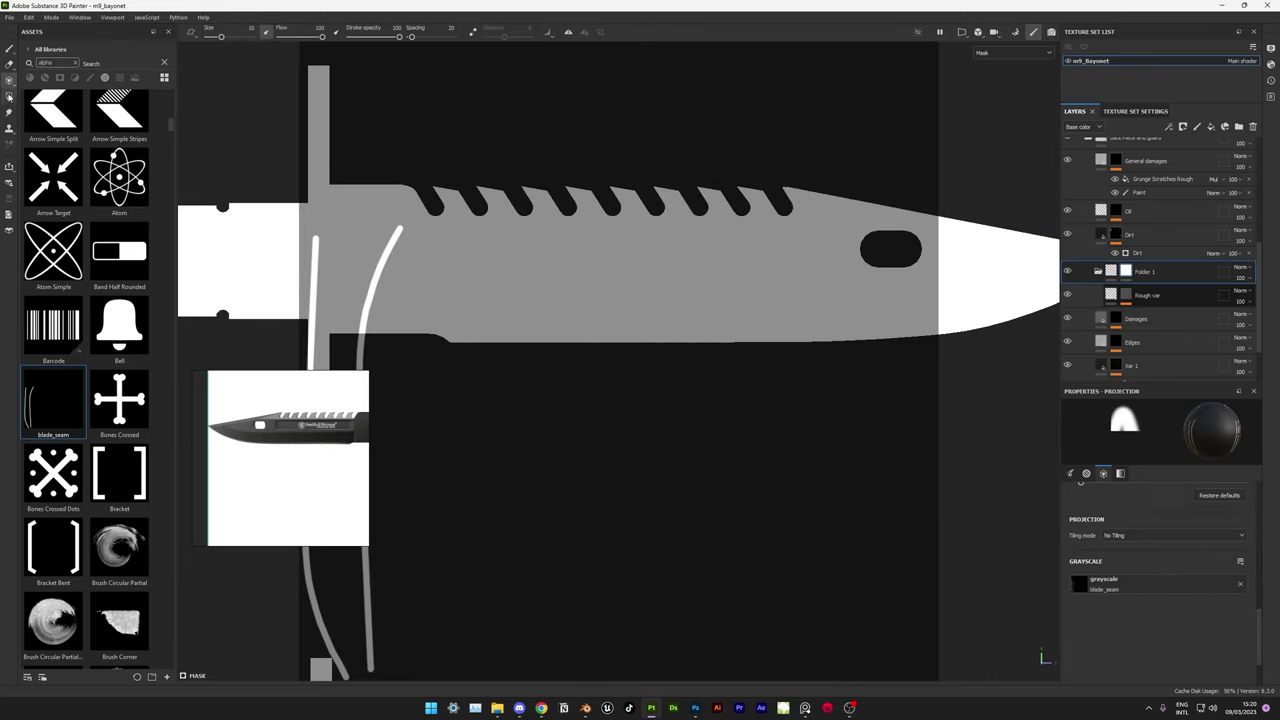
{"action": "mouse_move", "coordinate": [567, 338]}
{"action": "left_mouse_down", "text": "alt"}
{"action": "mouse_move", "coordinate": [414, 471]}
{"action": "mouse_move", "coordinate": [586, 366]}
{"action": "mouse_move", "coordinate": [545, 331]}
{"action": "mouse_move", "coordinate": [571, 297]}
{"action": "left_mouse_up", "text": "alt"}
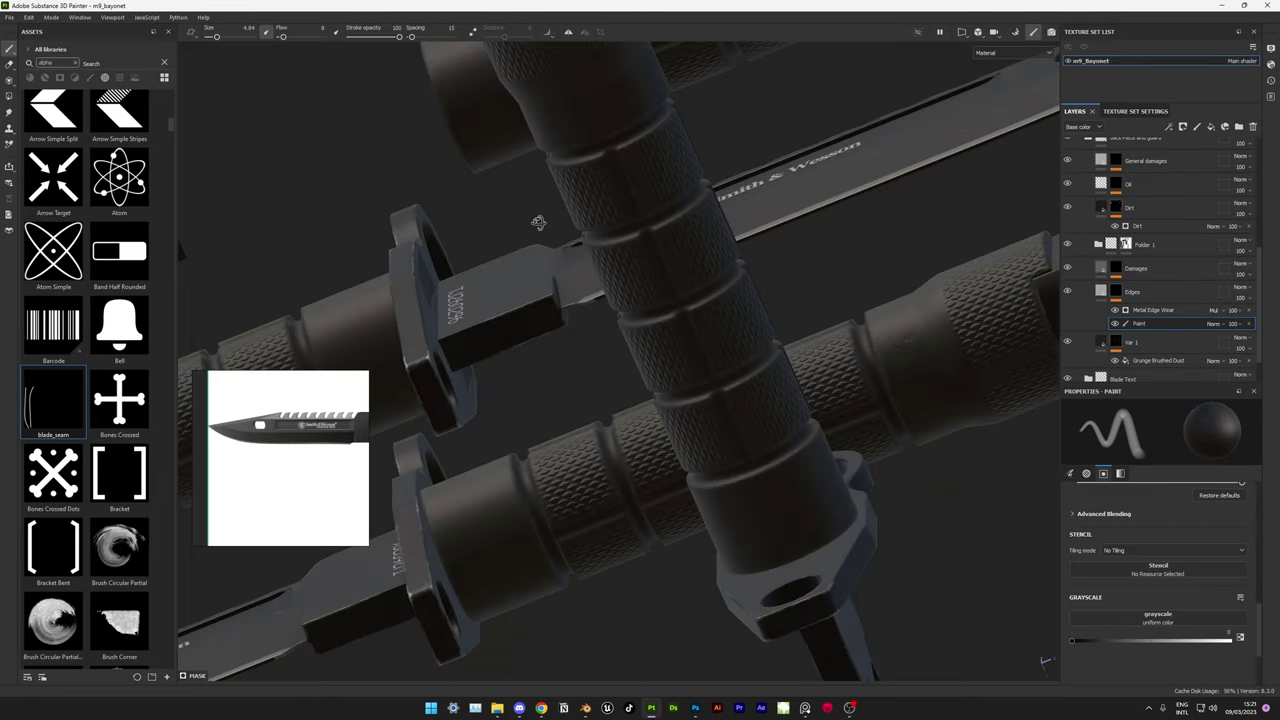
{"action": "left_click_drag", "start_coordinate": [538, 222], "coordinate": [644, 331], "text": "alt"}
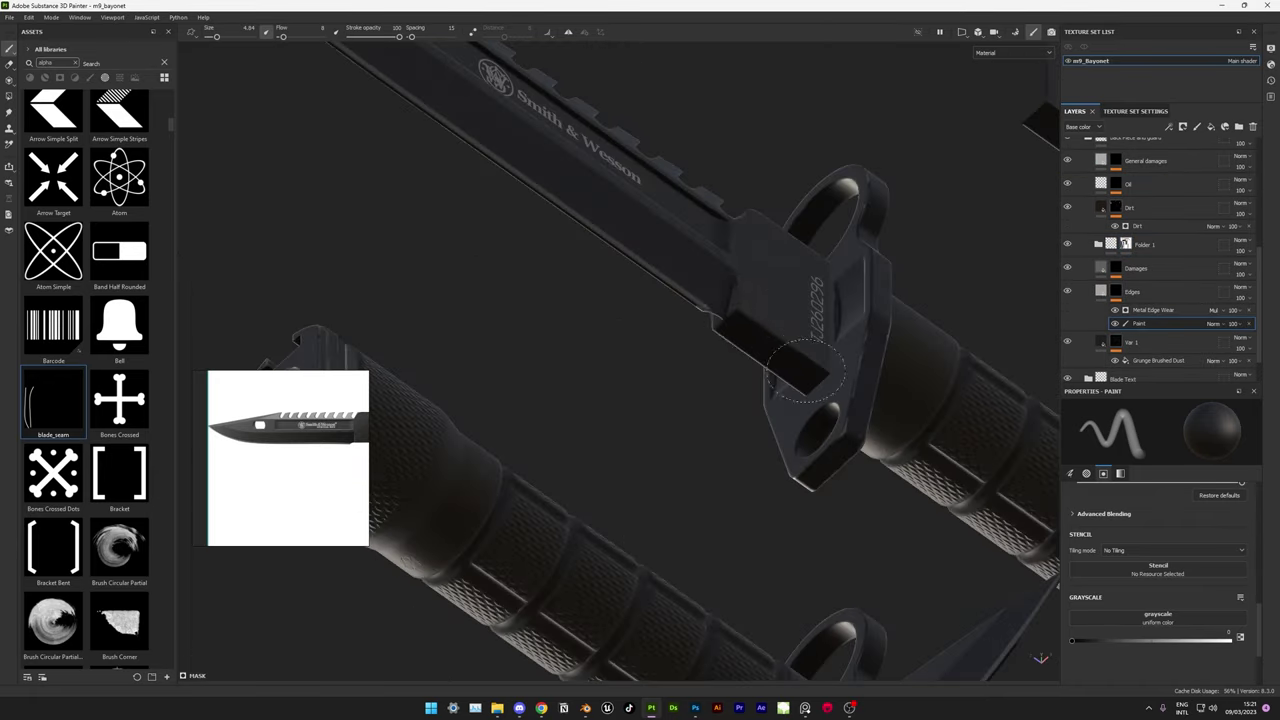
{"action": "middle_click_drag", "start_coordinate": [644, 331], "coordinate": [673, 280], "text": "alt"}
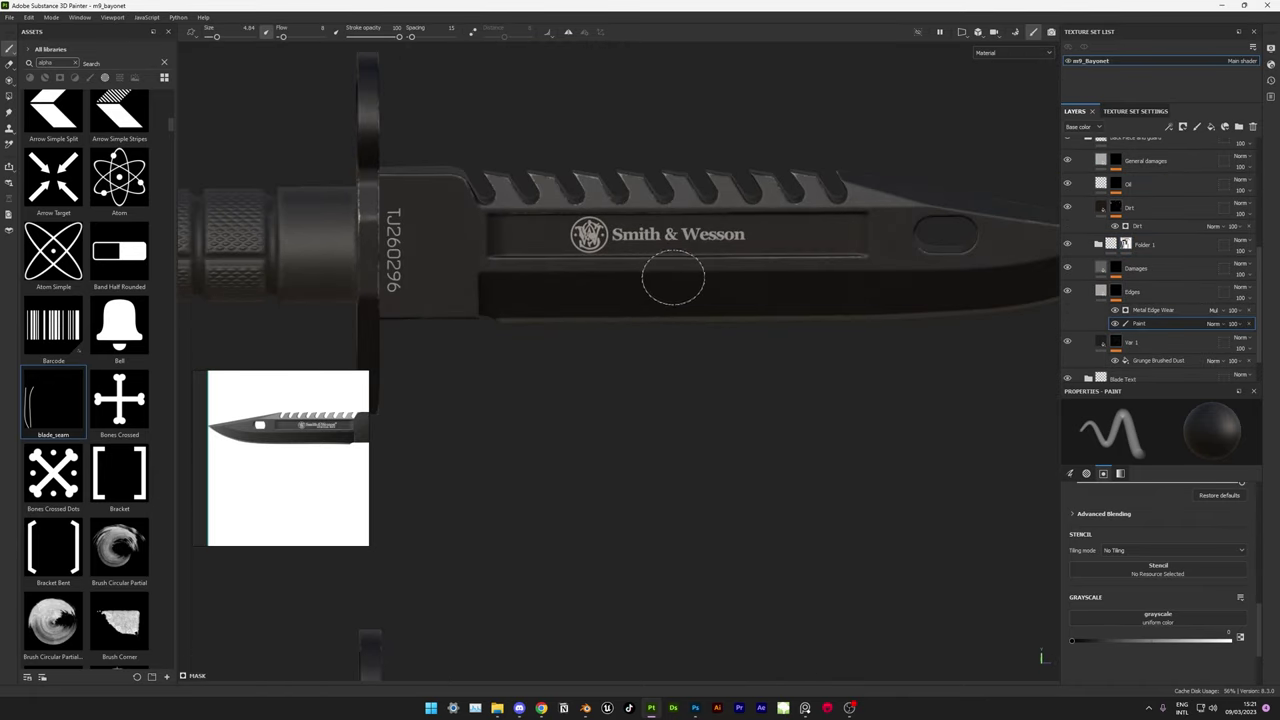
- Add a new Var edges fill layer inside the Blade folder
{"action": "right_click", "coordinate": [541, 707]}
{"action": "left_click", "coordinate": [541, 707]}
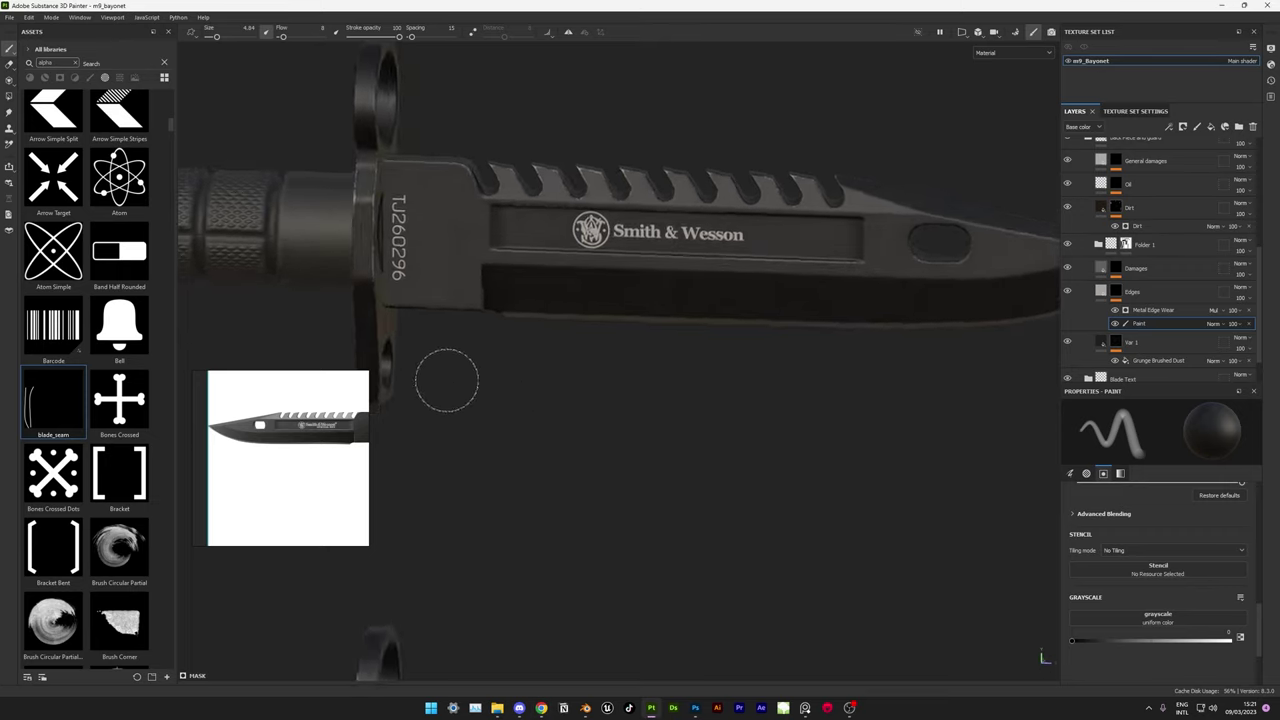
{"action": "left_click_drag", "start_coordinate": [443, 377], "coordinate": [540, 537], "text": "alt"}
{"action": "scroll", "coordinate": [1088, 228], "scroll_direction": "down", "scroll_amount": 3}
{"action": "left_click", "coordinate": [1211, 126]}
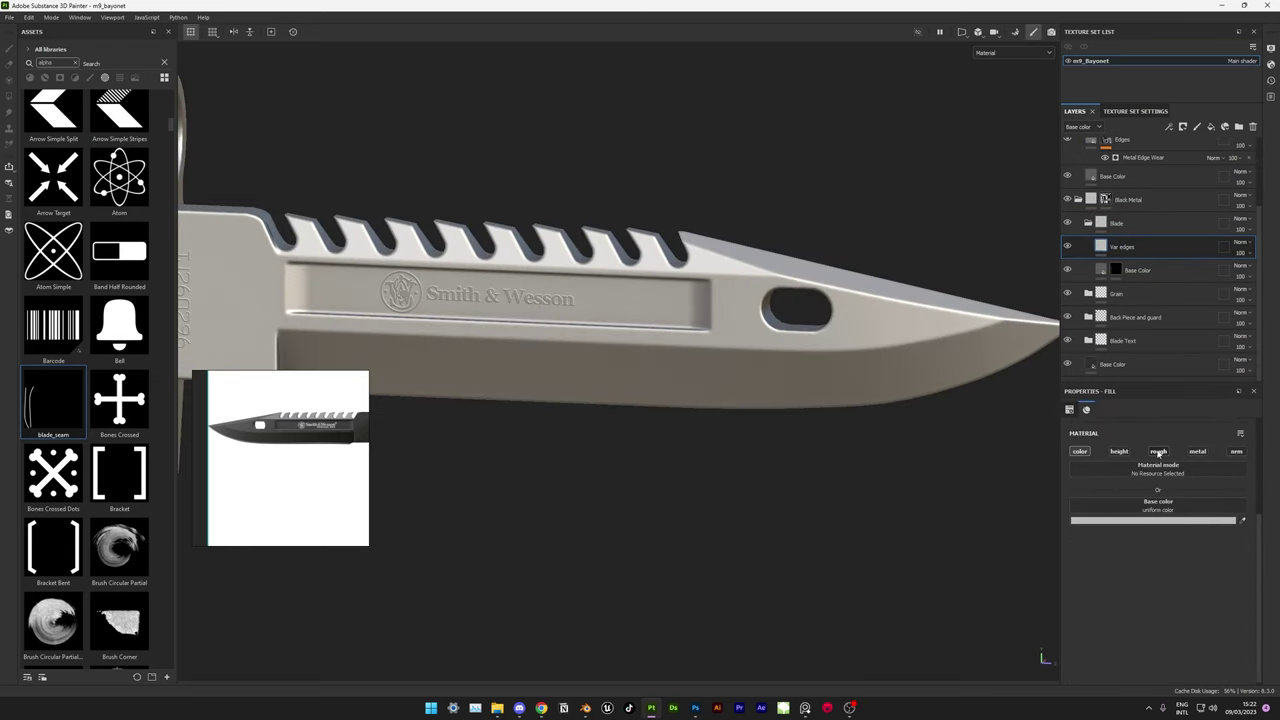
- Add a Curvature generator to the Var edges mask with Global Balance 0.08
{"action": "right_click", "coordinate": [1118, 246]}
{"action": "left_click", "coordinate": [1157, 565]}
{"action": "left_click", "coordinate": [1161, 432]}
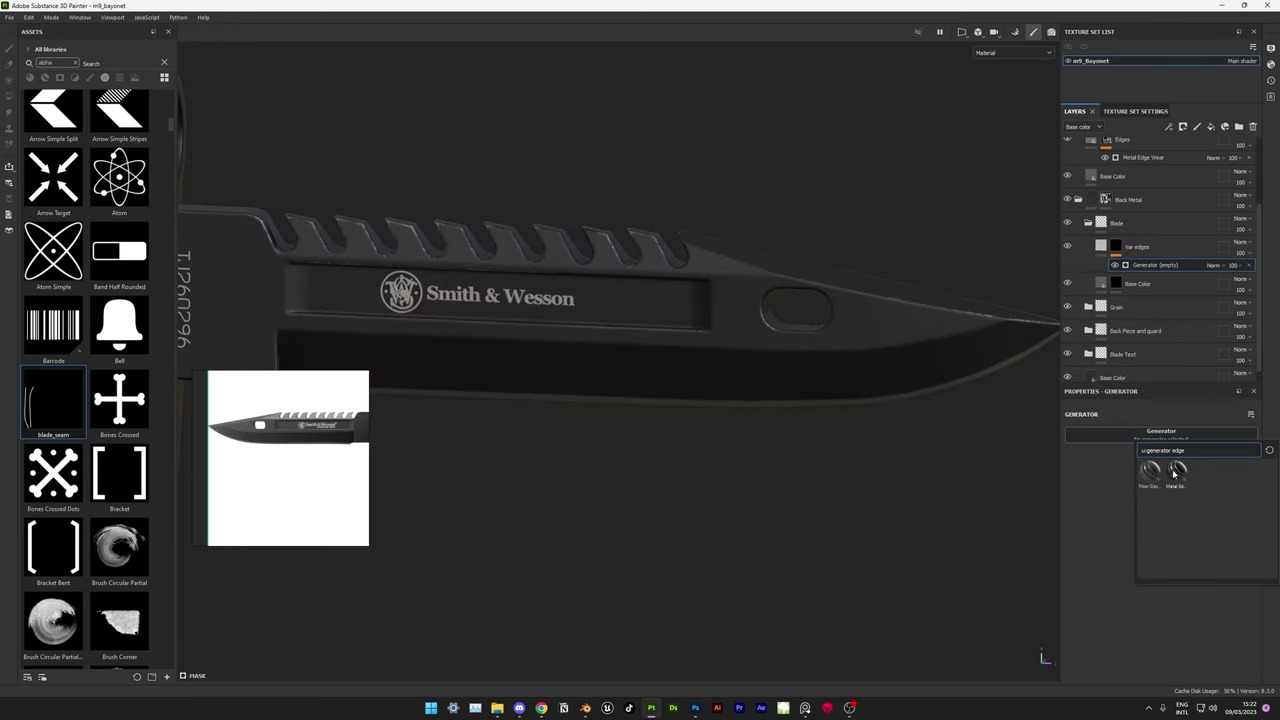
{"action": "left_click", "coordinate": [1151, 472]}
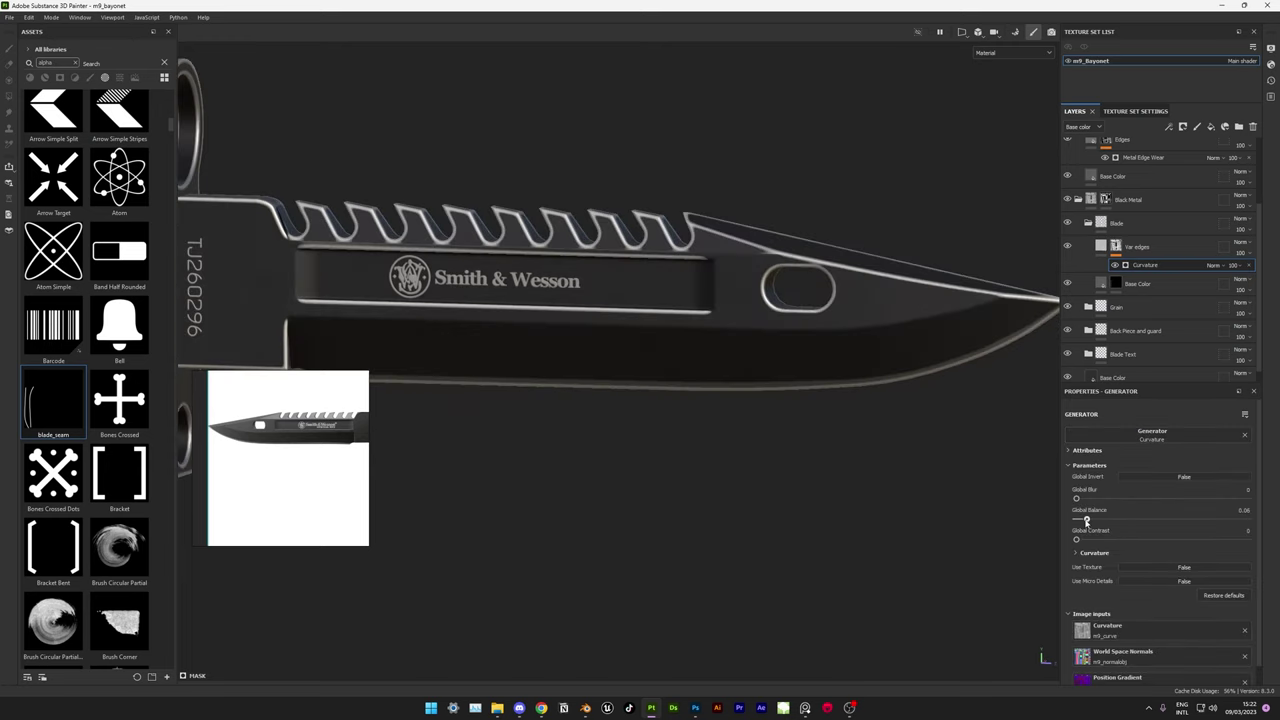
{"action": "left_click_drag", "start_coordinate": [1079, 520], "coordinate": [1090, 520]}
{"action": "left_click_drag", "start_coordinate": [874, 428], "coordinate": [787, 442], "text": "alt"}
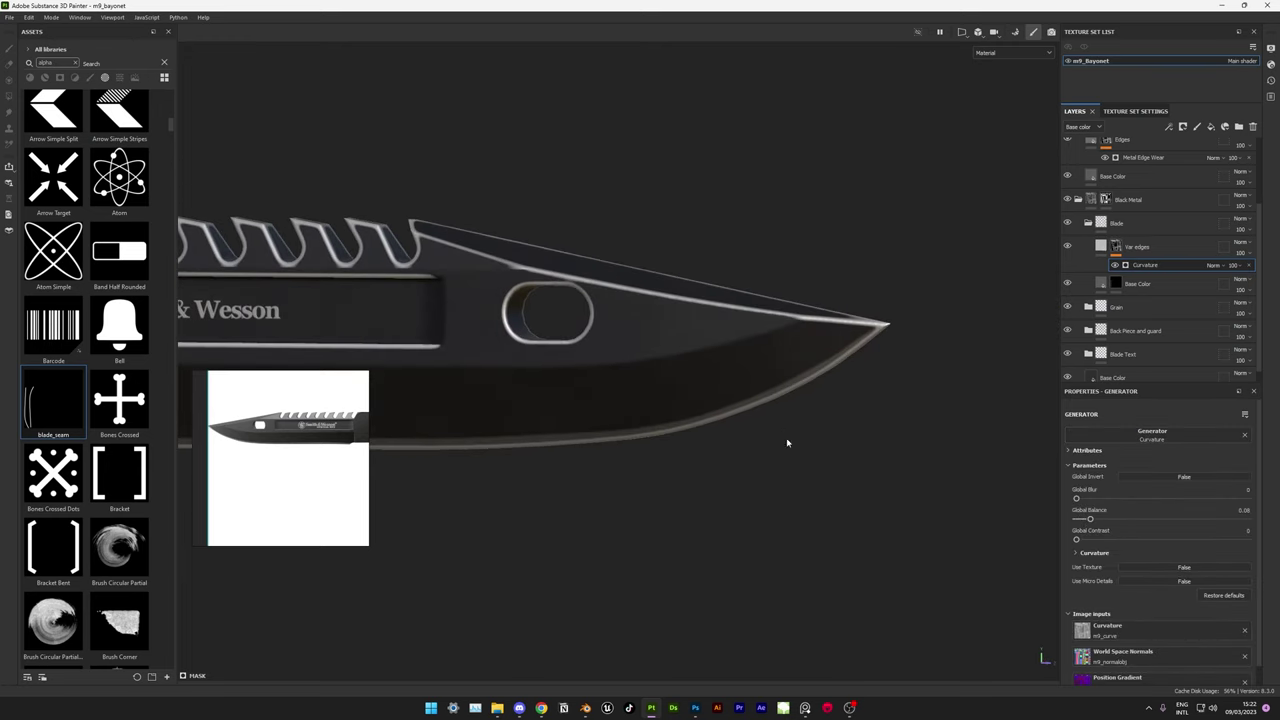
- Set the Var edges base colour to near-black and check the blade hole and guard
{"action": "left_click", "coordinate": [1100, 248]}
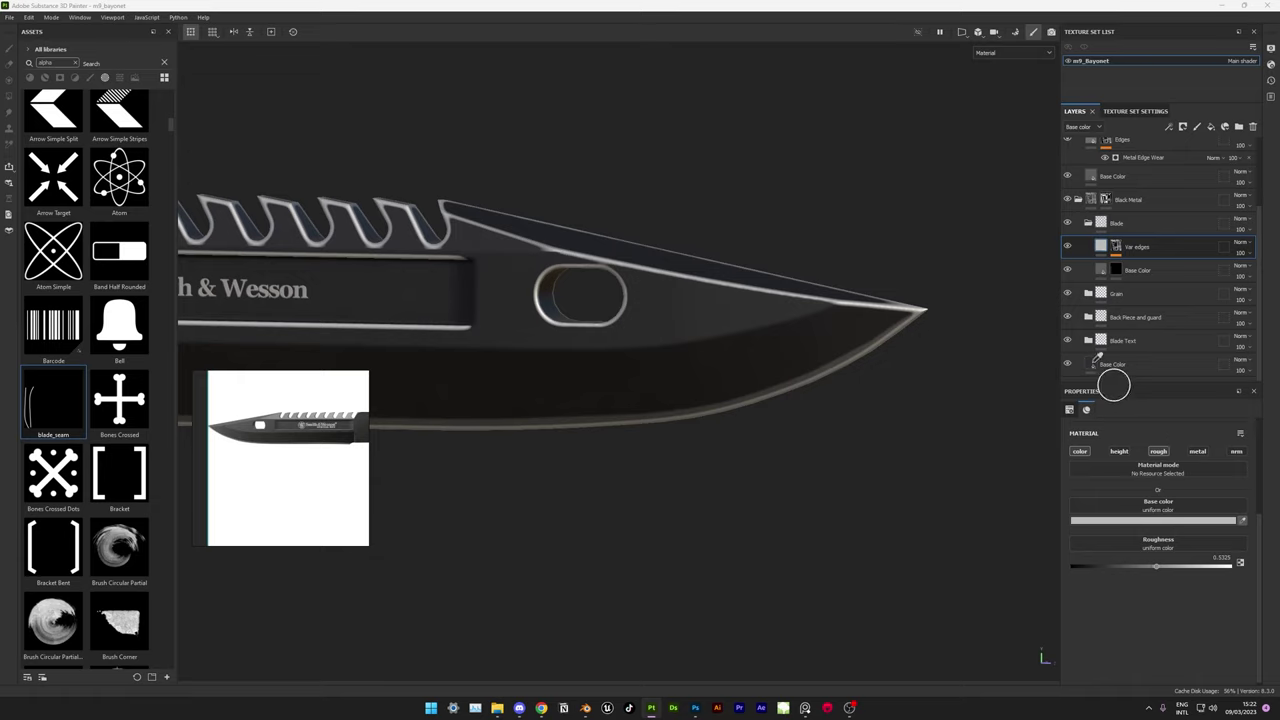
{"action": "left_click", "coordinate": [1155, 520]}
{"action": "mouse_move", "coordinate": [571, 486]}
{"action": "left_mouse_down", "text": "alt"}
{"action": "mouse_move", "coordinate": [791, 437]}
{"action": "mouse_move", "coordinate": [656, 515]}
{"action": "mouse_move", "coordinate": [552, 511]}
{"action": "mouse_move", "coordinate": [800, 509]}
{"action": "mouse_move", "coordinate": [574, 523]}
{"action": "left_mouse_up", "text": "alt"}
{"action": "mouse_move", "coordinate": [574, 523]}
{"action": "right_mouse_down", "text": "alt"}
{"action": "mouse_move", "coordinate": [779, 563]}
{"action": "mouse_move", "coordinate": [608, 446]}
{"action": "right_mouse_up", "text": "alt"}
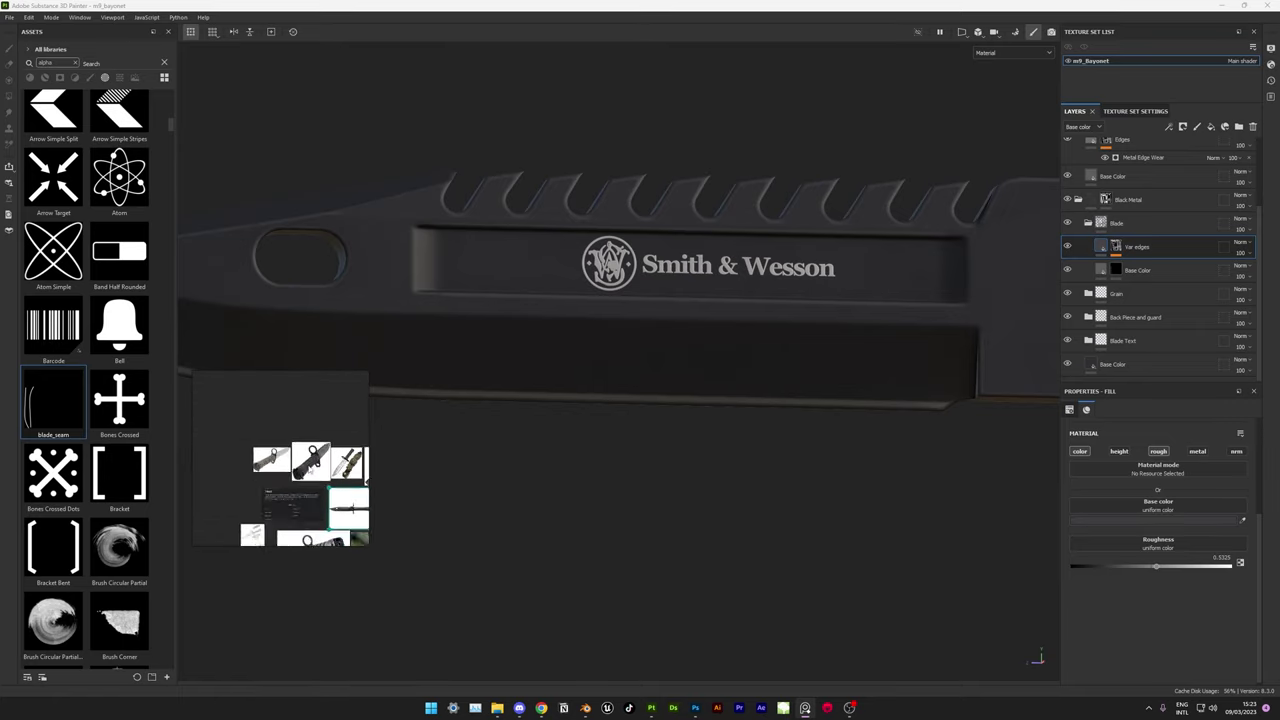
{"action": "mouse_move", "coordinate": [574, 506]}
{"action": "right_mouse_down", "text": "alt"}
{"action": "mouse_move", "coordinate": [683, 478]}
{"action": "mouse_move", "coordinate": [523, 466]}
{"action": "mouse_move", "coordinate": [646, 517]}
{"action": "right_mouse_up", "text": "alt"}
{"action": "scroll", "coordinate": [1150, 285], "scroll_direction": "up", "scroll_amount": 3}
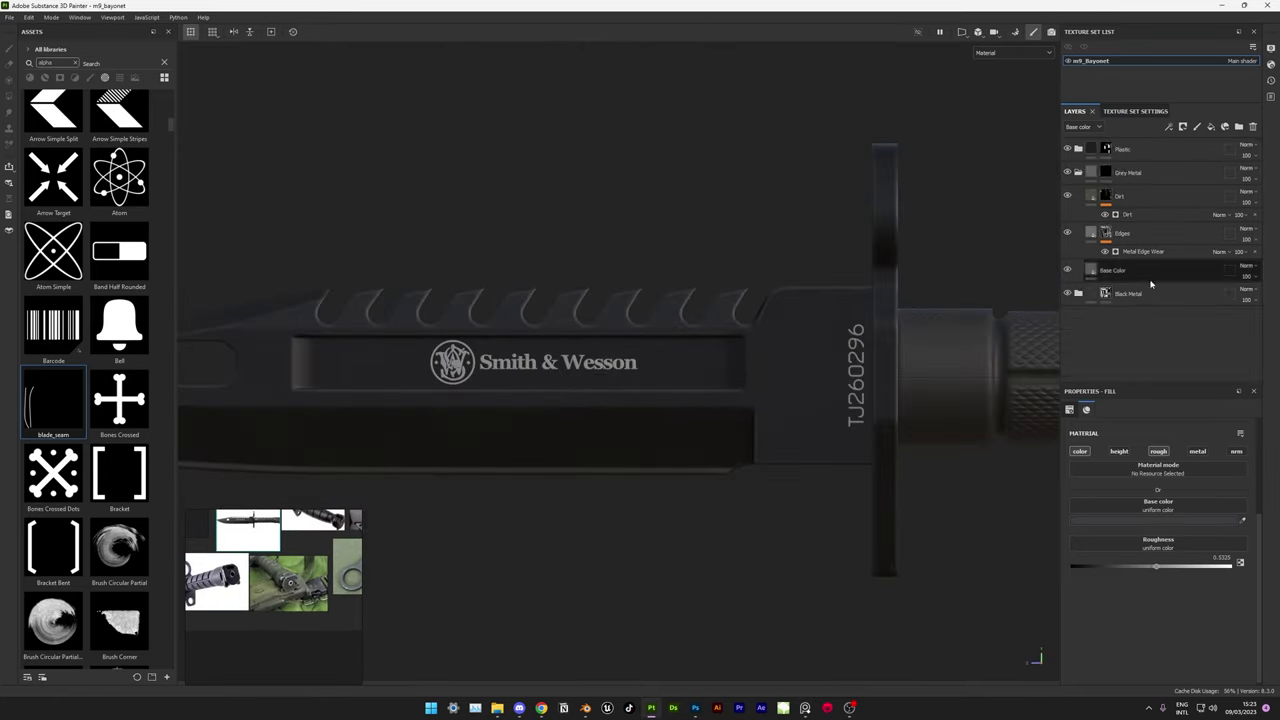
{"action": "scroll", "coordinate": [1150, 285], "scroll_direction": "down", "scroll_amount": 2}
{"action": "left_click", "coordinate": [1075, 308]}
- Add a Paint effect to the serial text layer and set the brush alpha to Scratches 2
{"action": "key", "text": "ctrl+d"}
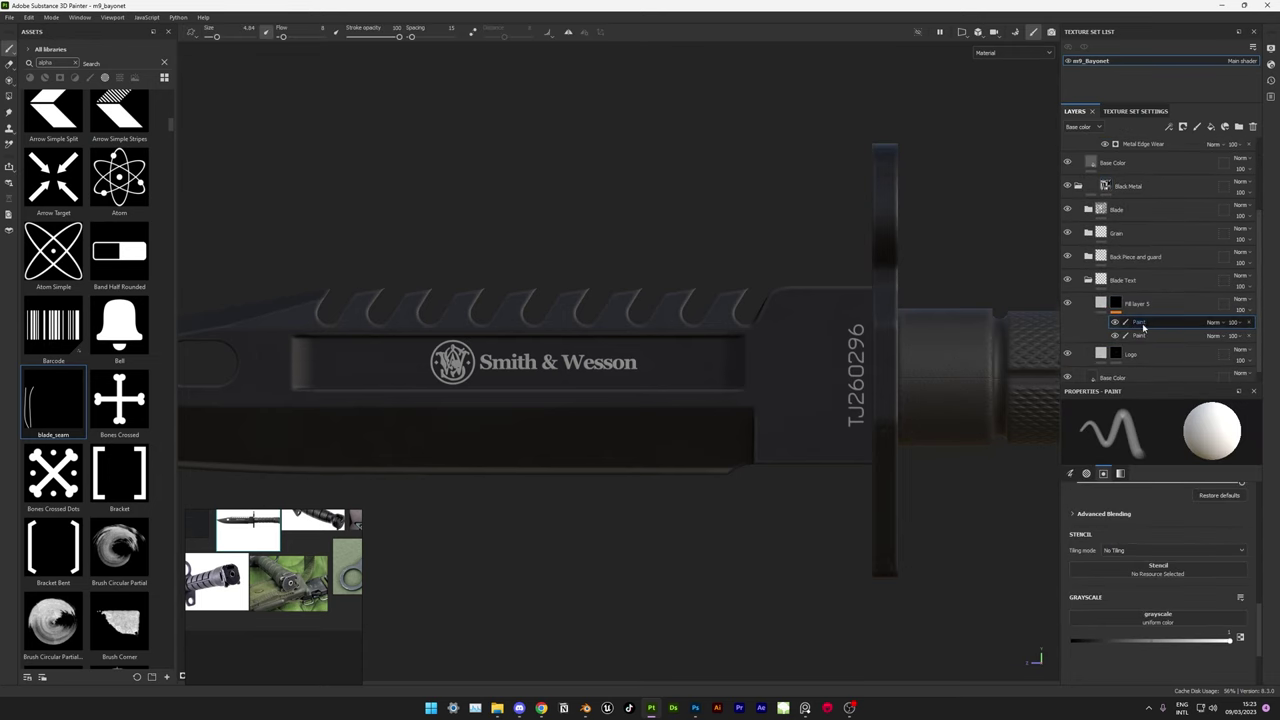
{"action": "right_click_drag", "start_coordinate": [600, 420], "coordinate": [627, 386], "text": "alt"}
{"action": "type", "text": "grunge"}
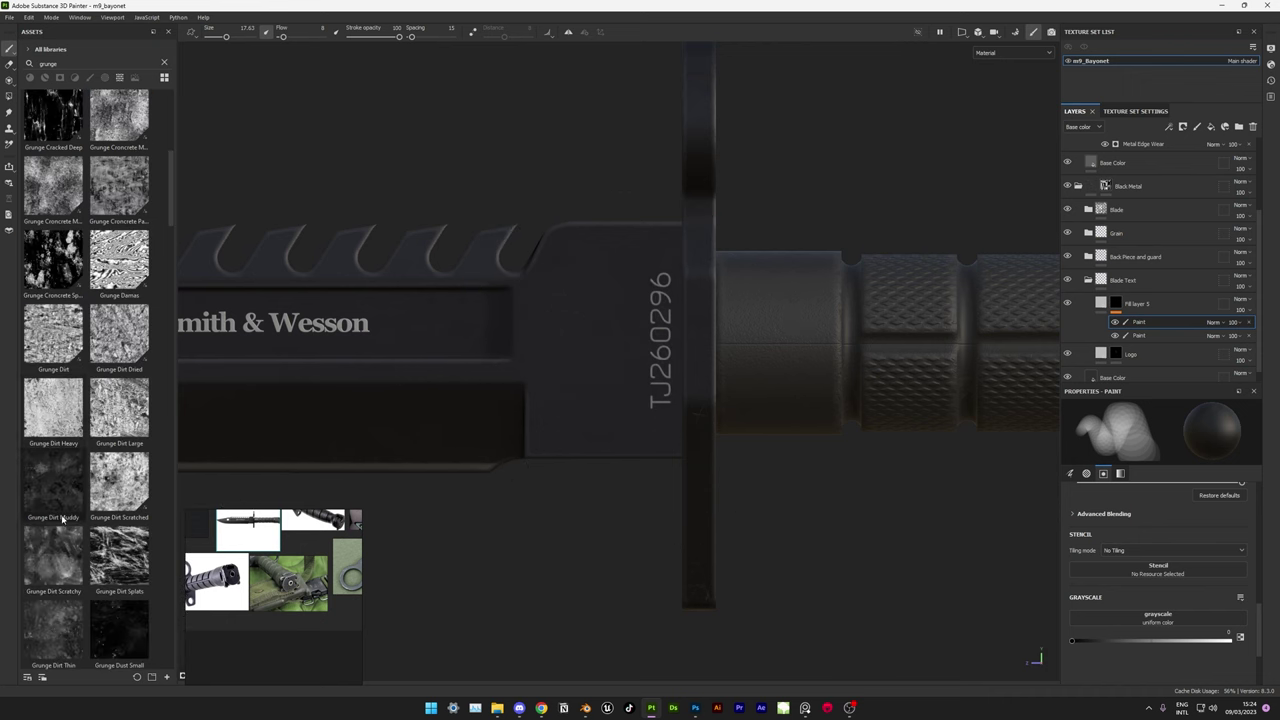
{"action": "left_click", "coordinate": [52, 558]}
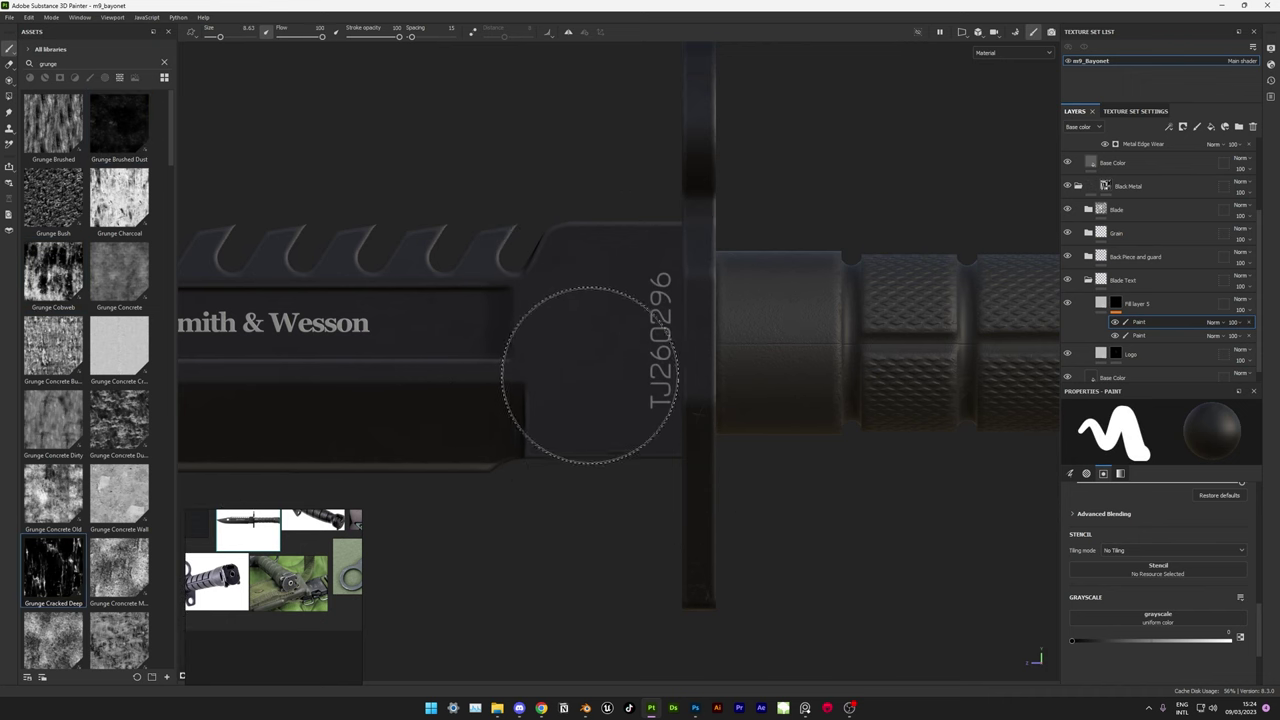
{"action": "scroll", "coordinate": [1109, 563], "scroll_direction": "up", "scroll_amount": 3}
{"action": "left_click", "coordinate": [1240, 590]}
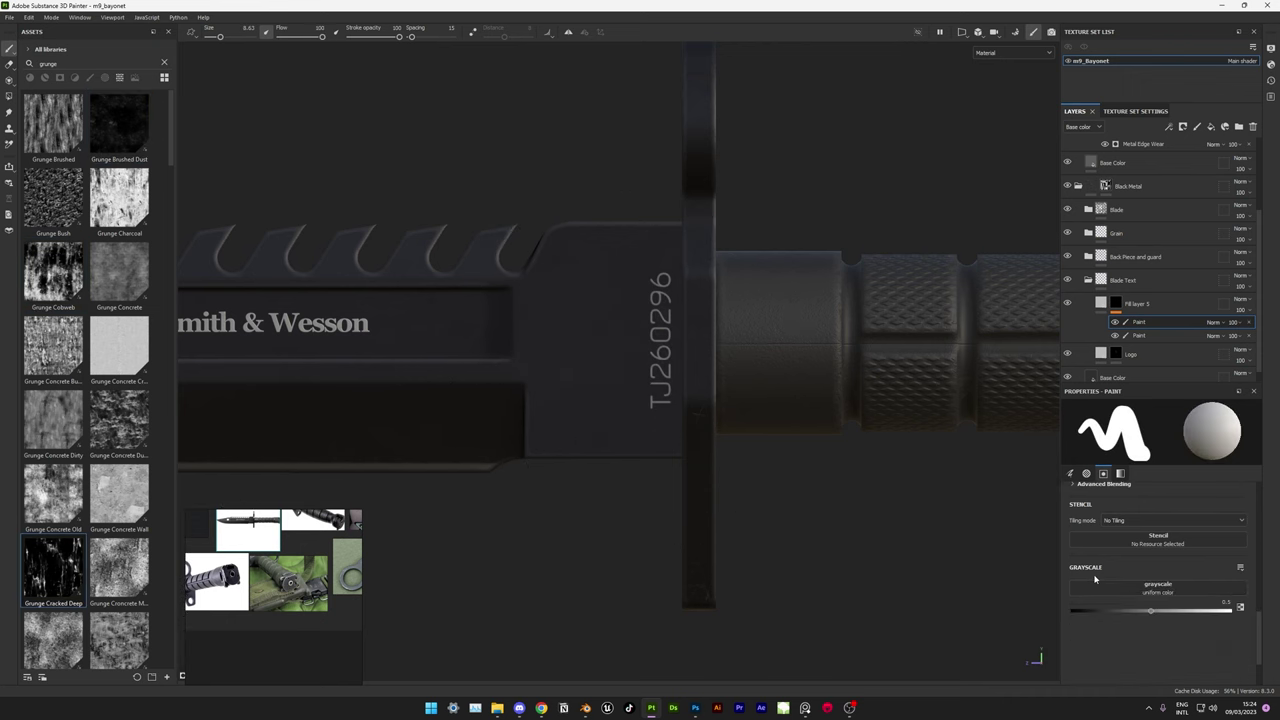
{"action": "type", "text": "scratches"}
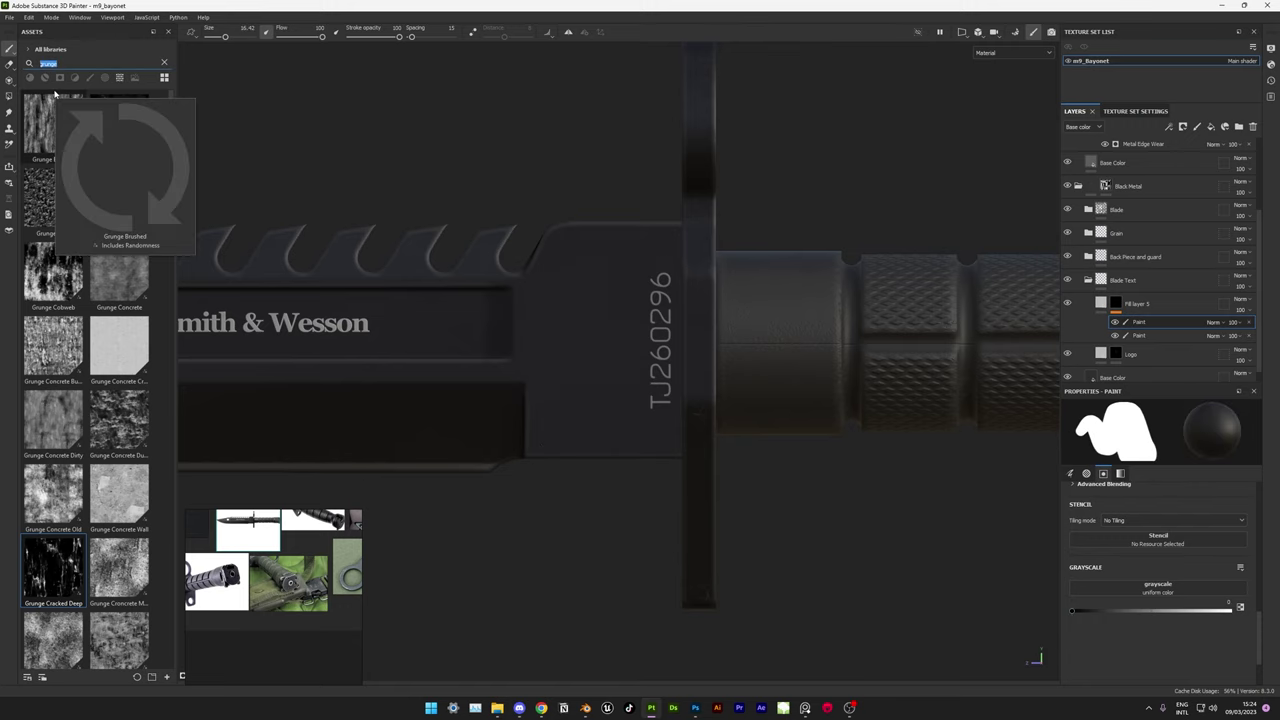
{"action": "left_click", "coordinate": [53, 342]}
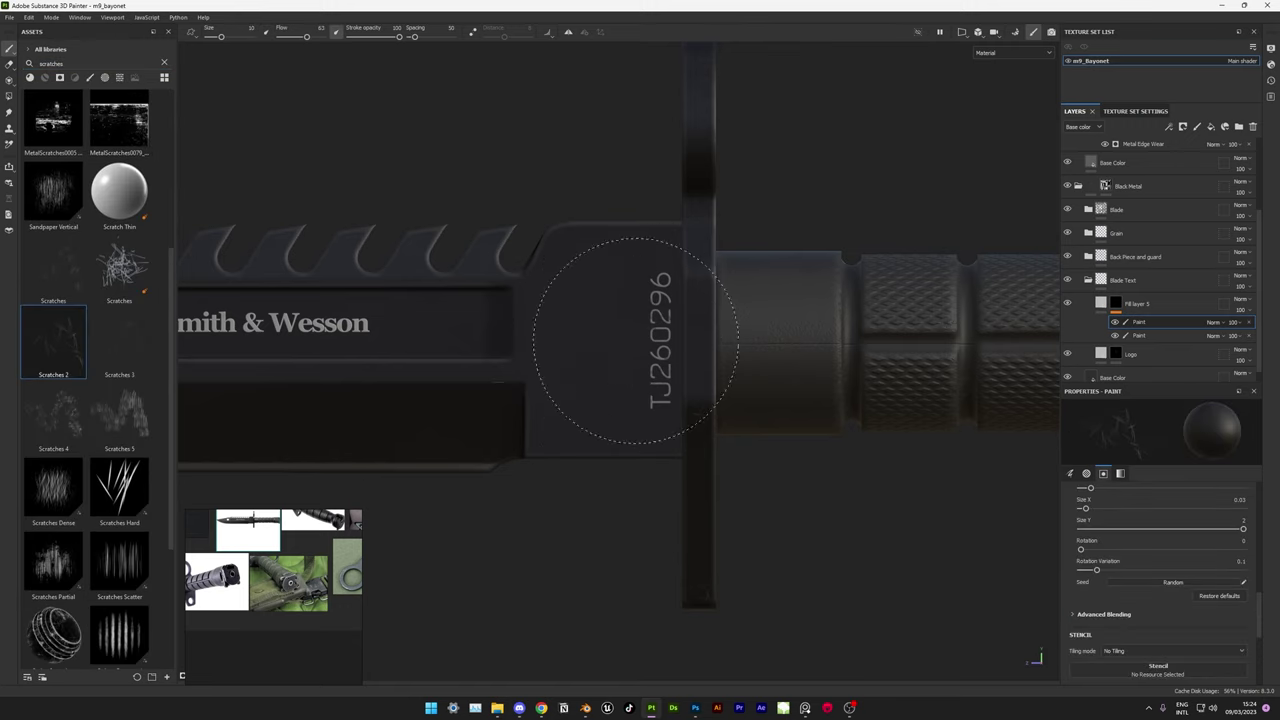
{"action": "left_click_drag", "start_coordinate": [638, 304], "coordinate": [800, 315], "text": "alt"}
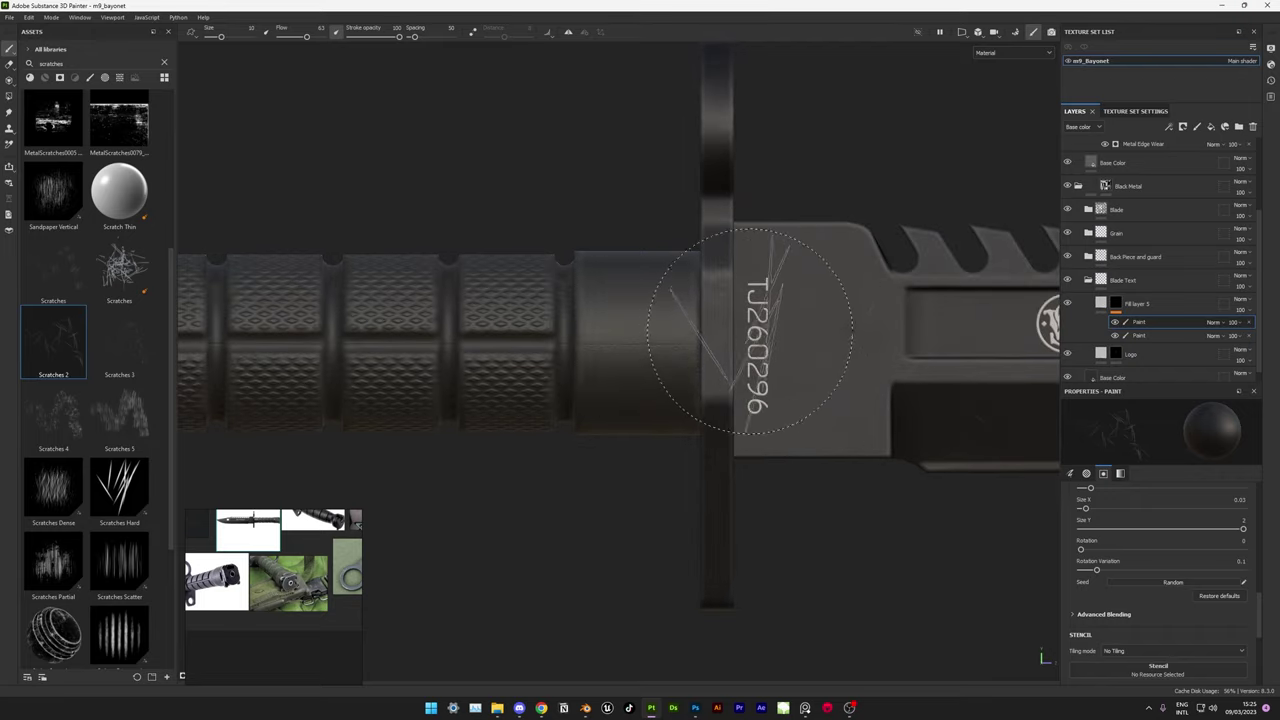
{"action": "middle_click_drag", "start_coordinate": [740, 400], "coordinate": [300, 400], "text": "alt"}
- Add a paint effect to the Logo layer and give the brush the Scratches alpha
{"action": "right_click", "coordinate": [1130, 354]}
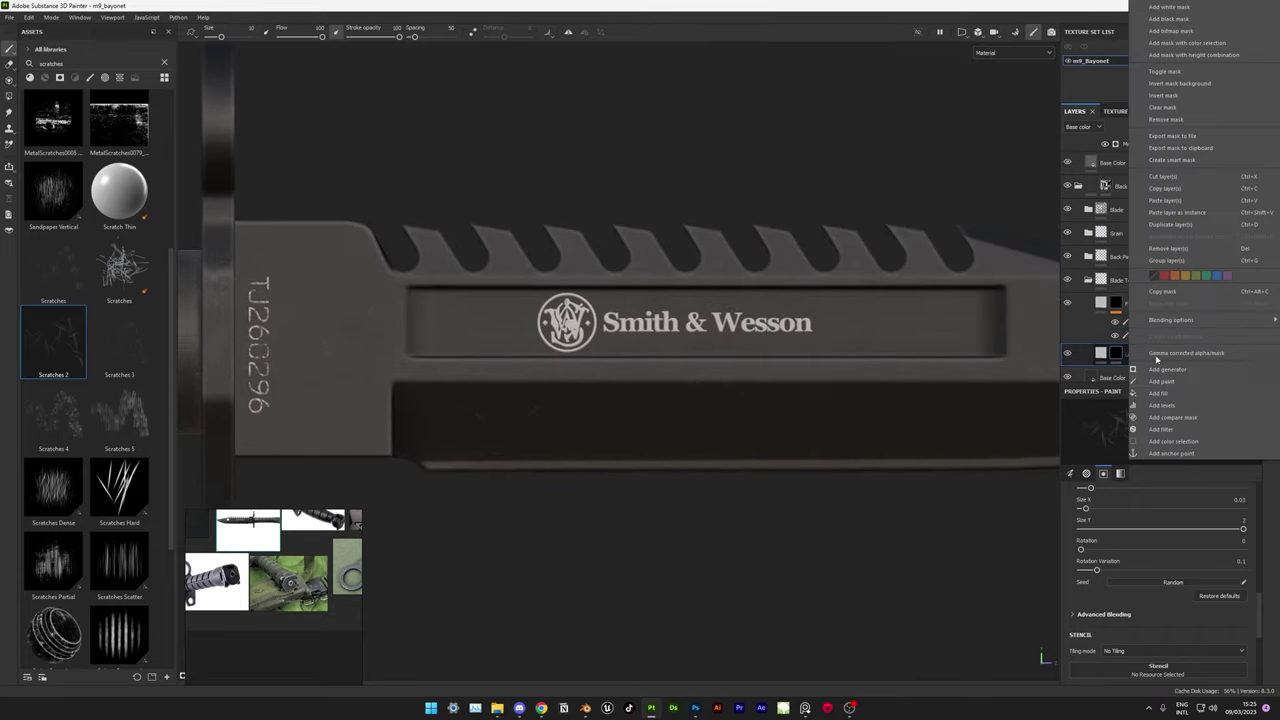
{"action": "left_click", "coordinate": [1170, 200]}
{"action": "scroll", "coordinate": [593, 396], "scroll_direction": "up", "scroll_amount": 3}
{"action": "left_click", "coordinate": [53, 415]}
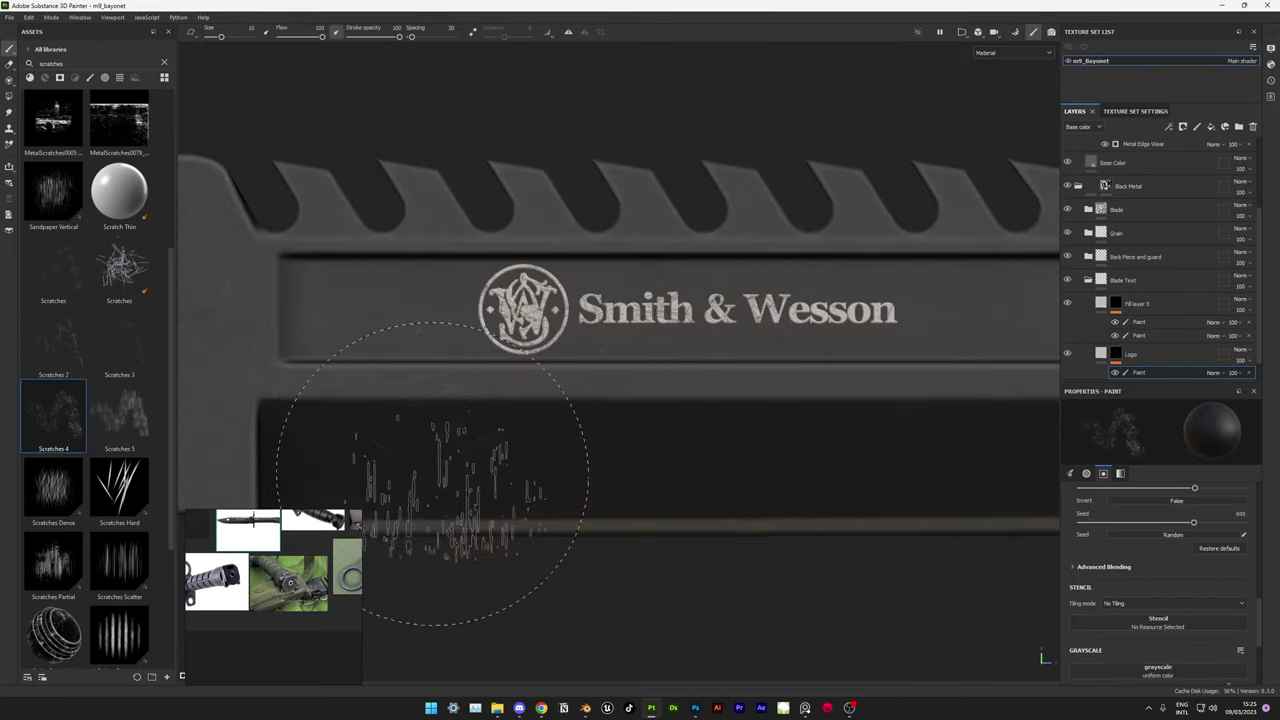
{"action": "left_click", "coordinate": [119, 265]}
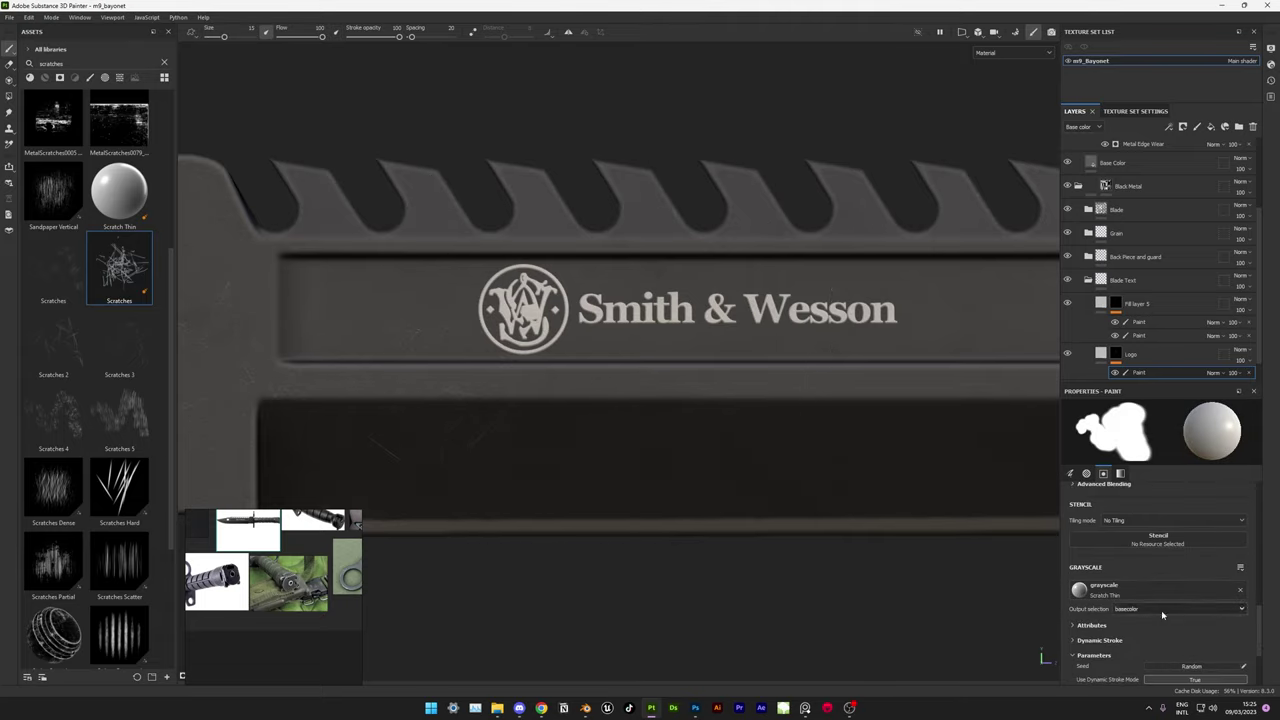
{"action": "scroll", "coordinate": [1161, 610], "scroll_direction": "down", "scroll_amount": 1}
{"action": "left_click", "coordinate": [53, 265]}
- Enlarge the brush to about 27.85 and scratch wear into the Smith & Wesson logo
{"action": "left_click", "coordinate": [1140, 358]}
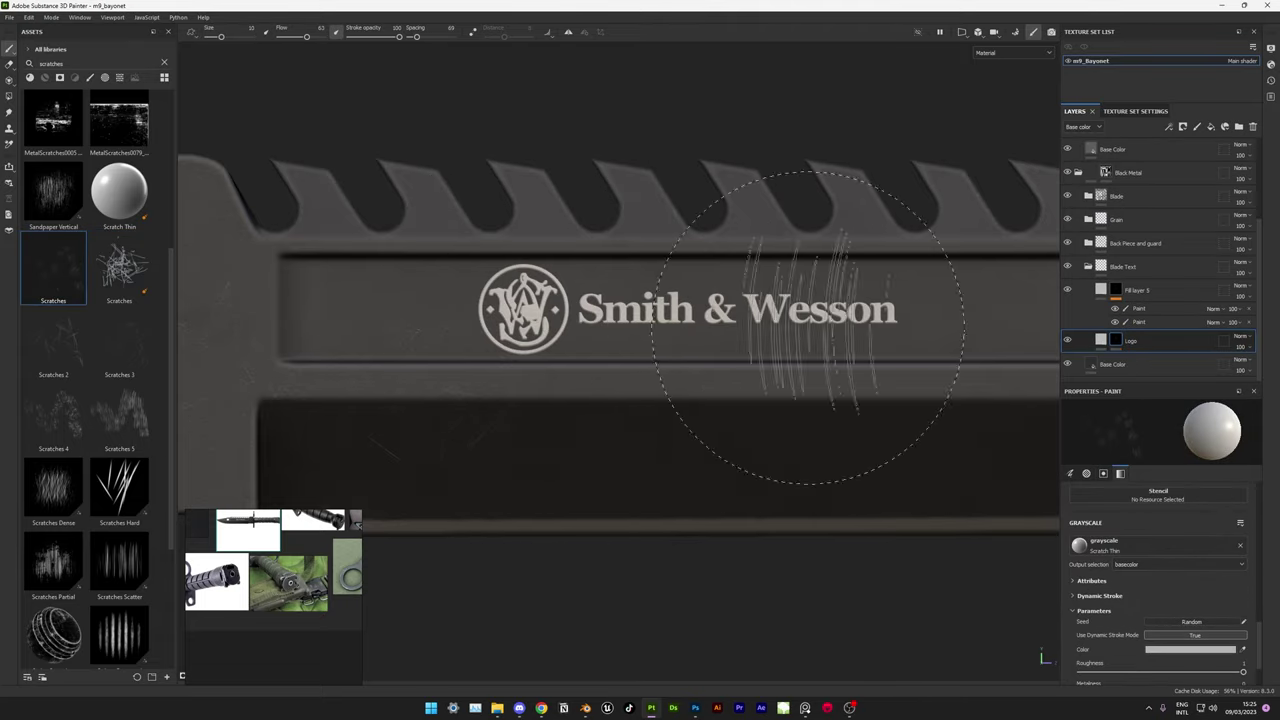
{"action": "scroll", "coordinate": [1117, 598], "scroll_direction": "up", "scroll_amount": 2}
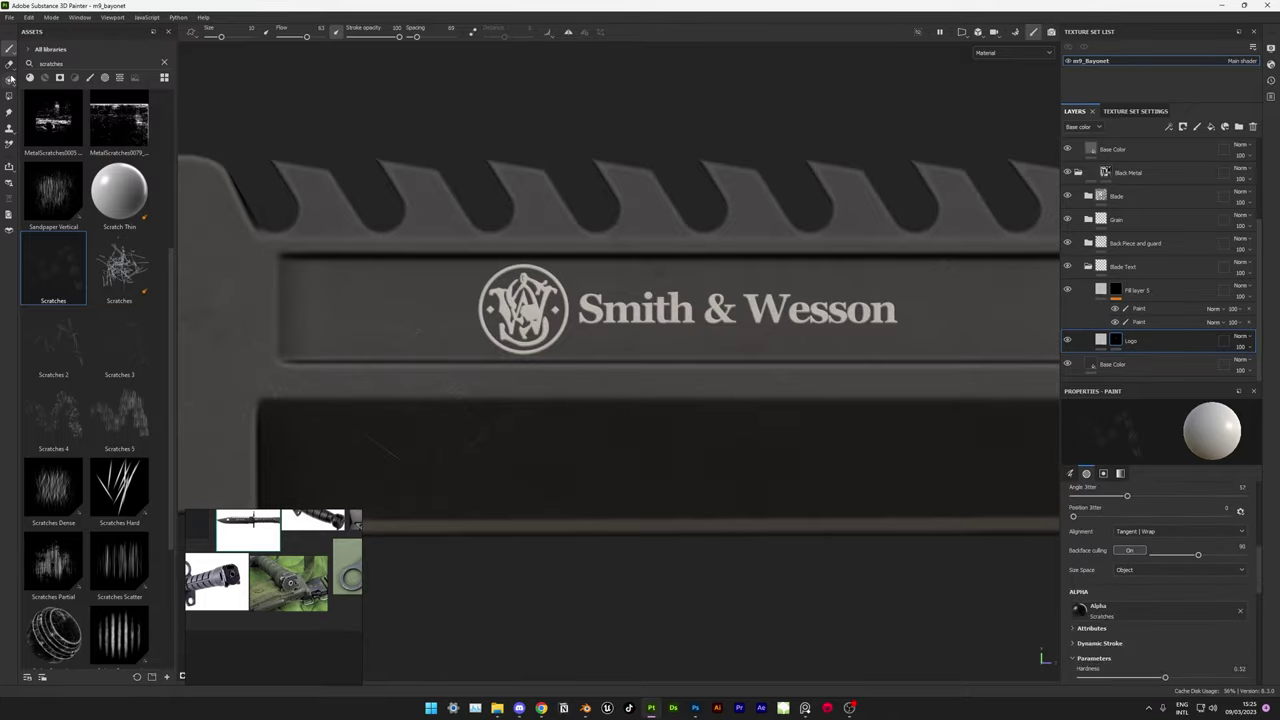
{"action": "right_click_drag", "start_coordinate": [797, 318], "coordinate": [628, 383], "text": "ctrl"}
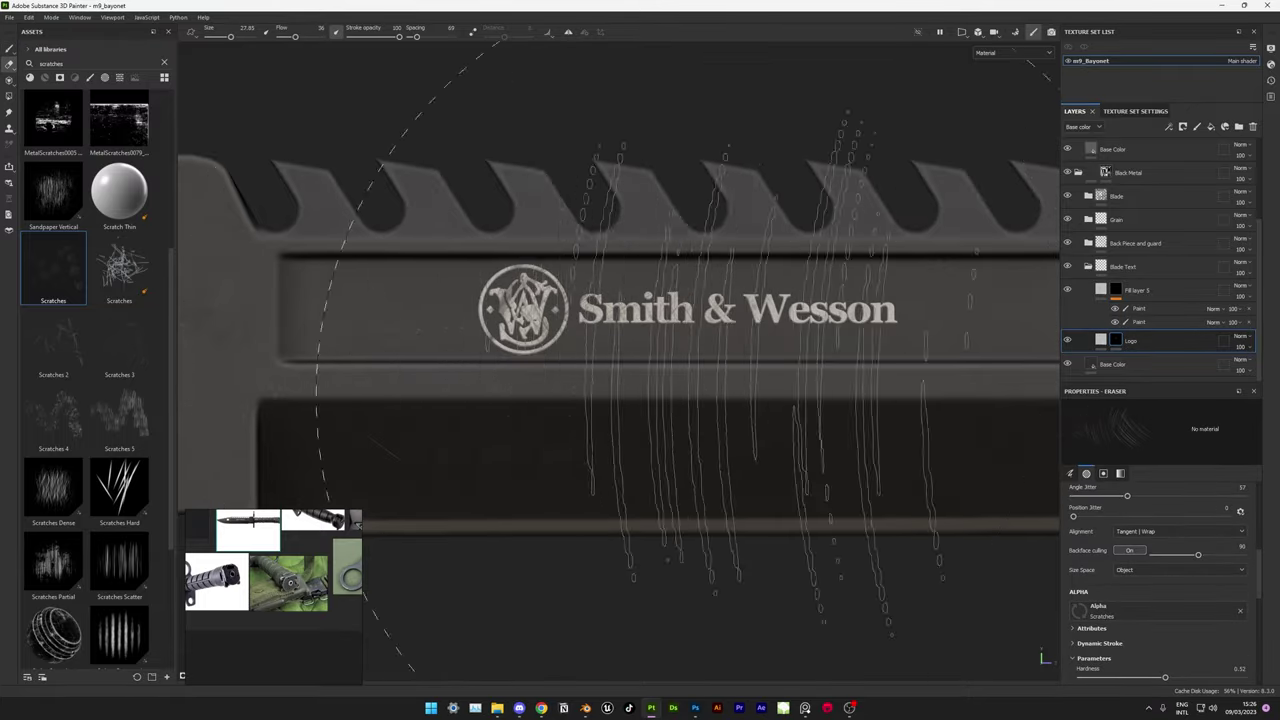
{"action": "scroll", "coordinate": [628, 383], "scroll_direction": "down", "scroll_amount": 5}
{"action": "scroll", "coordinate": [628, 383], "scroll_direction": "up", "scroll_amount": 4}
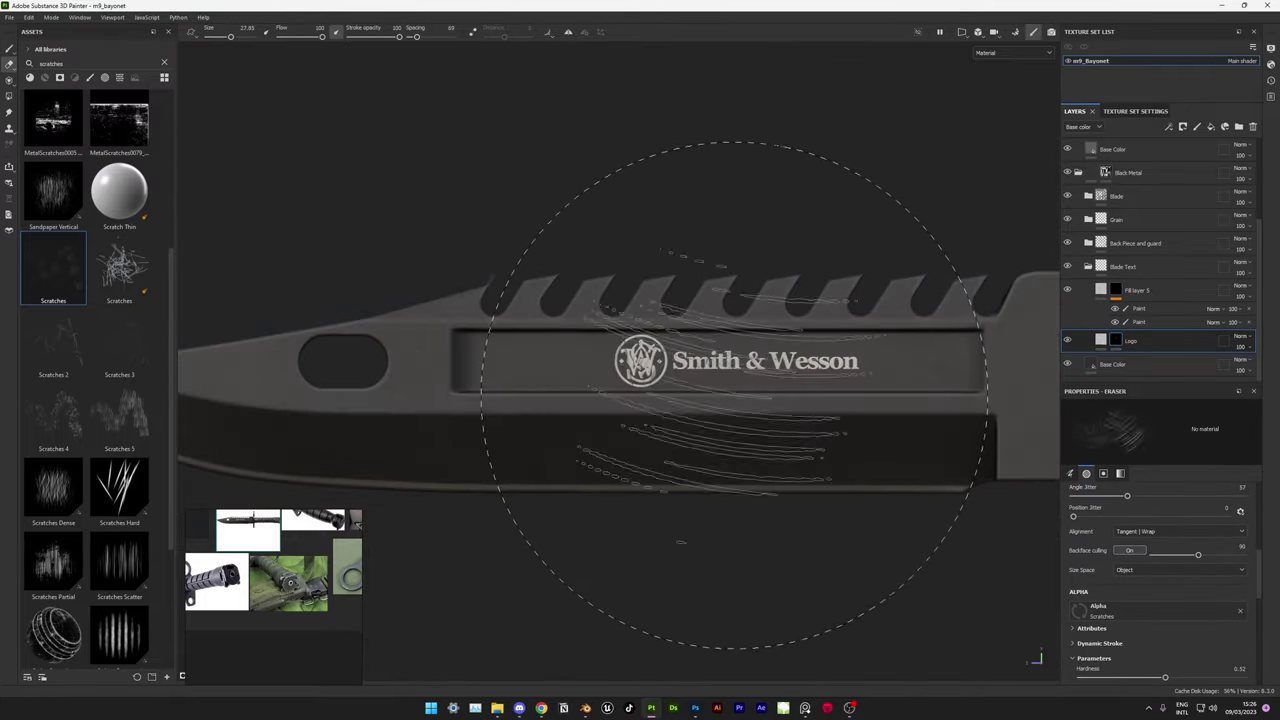
{"action": "scroll", "coordinate": [778, 403], "scroll_direction": "up", "scroll_amount": 1}
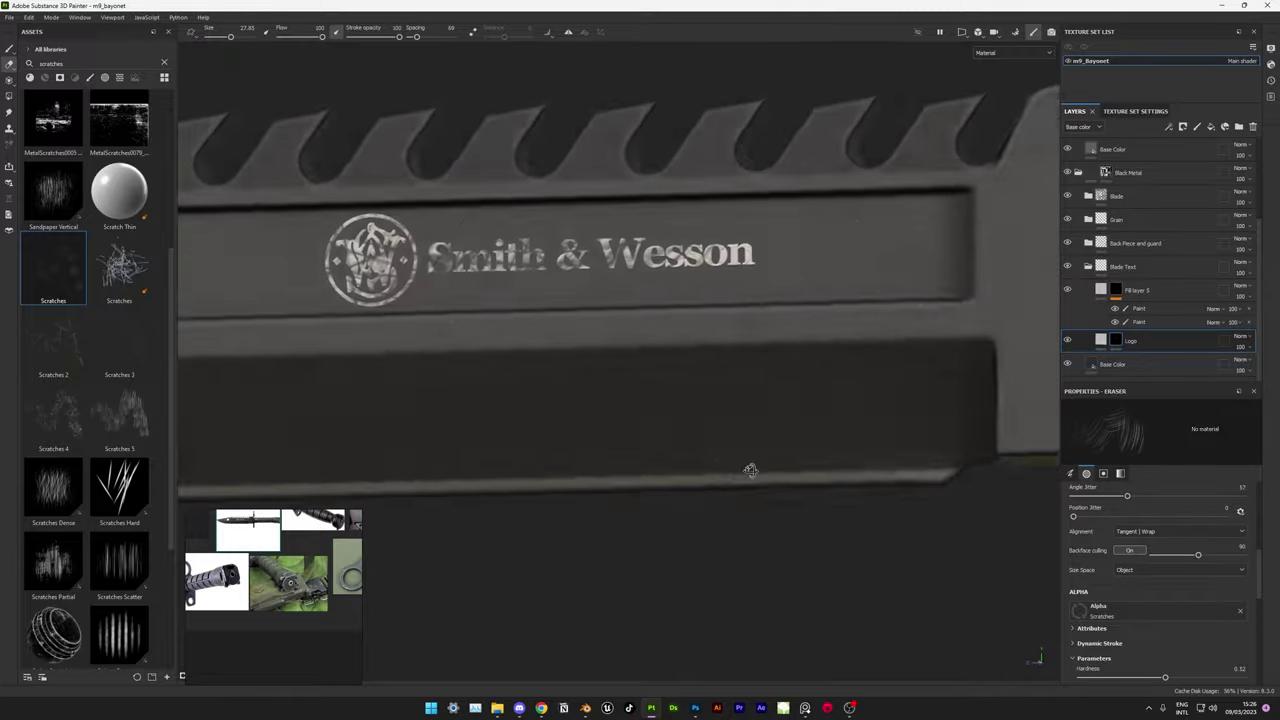
{"action": "scroll", "coordinate": [663, 386], "scroll_direction": "down", "scroll_amount": 4}
{"action": "scroll", "coordinate": [486, 386], "scroll_direction": "down", "scroll_amount": 2}
{"action": "scroll", "coordinate": [608, 383], "scroll_direction": "up", "scroll_amount": 3}
{"action": "mouse_move", "coordinate": [608, 383]}
{"action": "left_mouse_down", "text": "alt"}
{"action": "mouse_move", "coordinate": [586, 514]}
{"action": "mouse_move", "coordinate": [634, 417]}
{"action": "mouse_move", "coordinate": [560, 514]}
{"action": "mouse_move", "coordinate": [603, 446]}
{"action": "left_mouse_up", "text": "alt"}
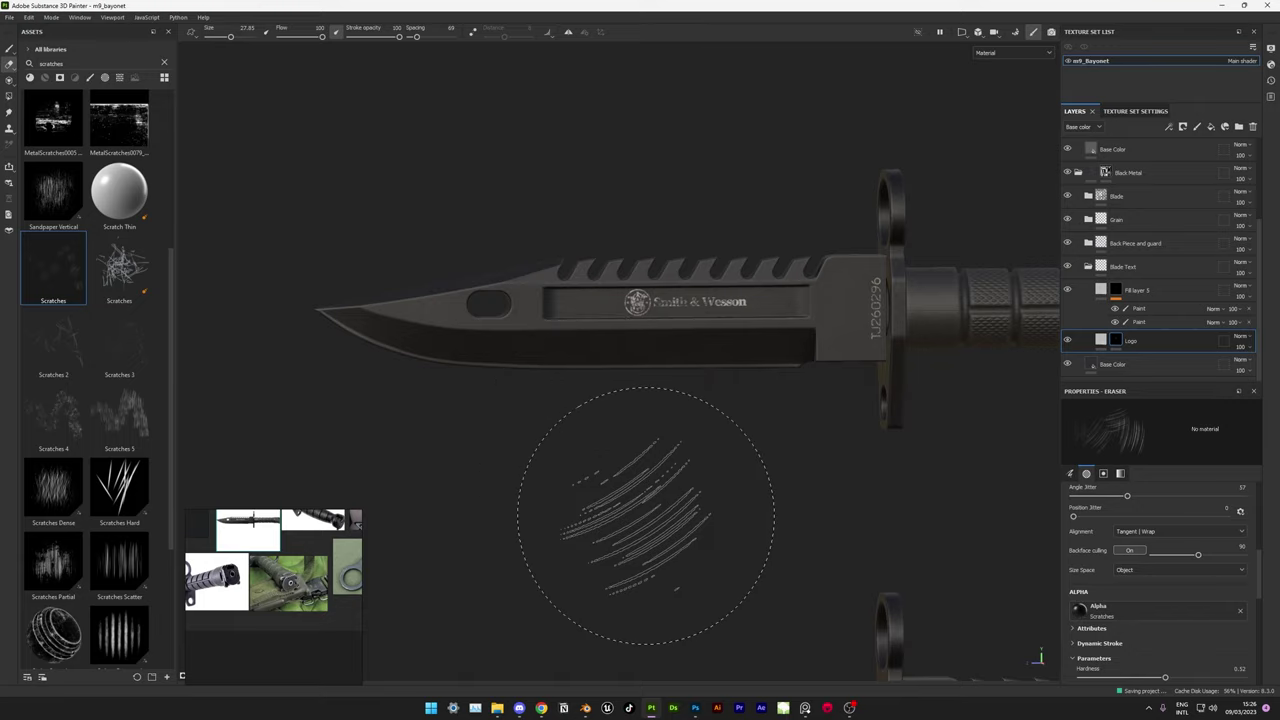
- Collapse the Blade Text group and inspect the bayonet in the F10 Iray render preview
{"action": "left_click", "coordinate": [1088, 267]}
{"action": "key", "text": "F10"}
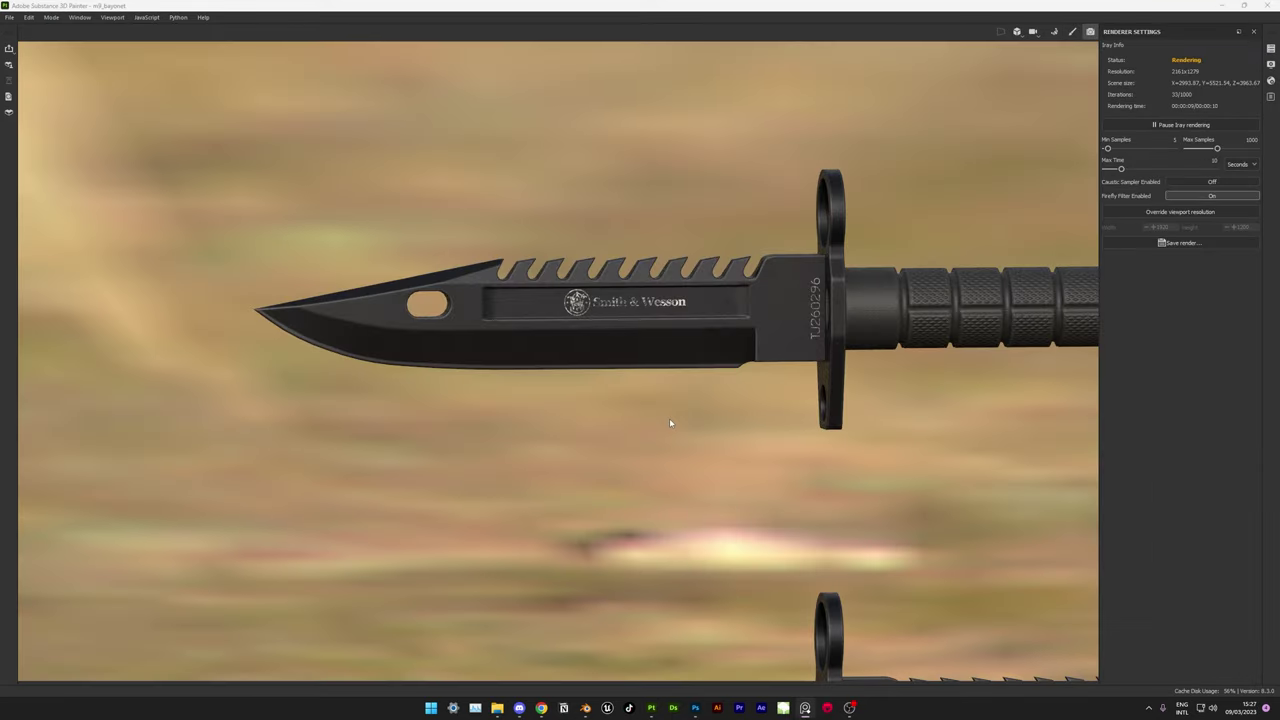
{"action": "mouse_move", "coordinate": [669, 418]}
{"action": "left_mouse_down", "text": "alt"}
{"action": "mouse_move", "coordinate": [723, 428]}
{"action": "mouse_move", "coordinate": [645, 509]}
{"action": "left_mouse_up", "text": "alt"}
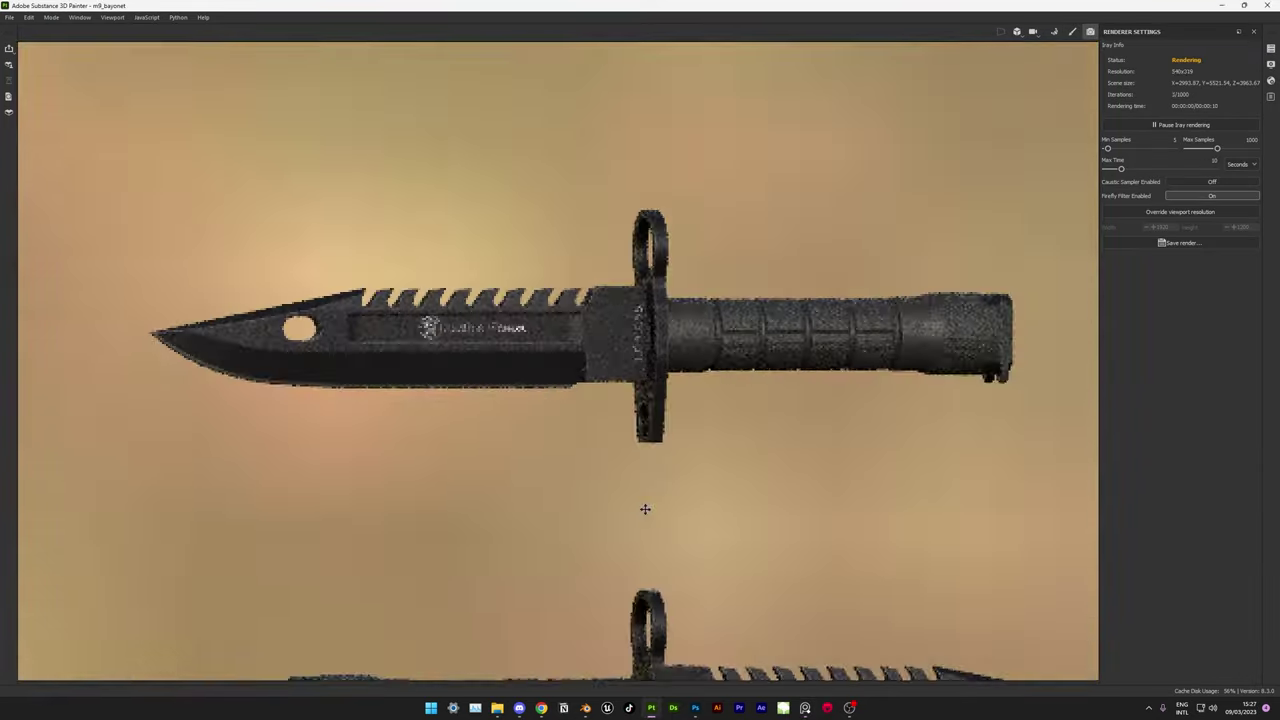
{"action": "middle_click_drag", "start_coordinate": [645, 509], "coordinate": [661, 526], "text": "alt"}
- Return to the painting view and set the shader quality to Very high (128 spp)
{"action": "left_click", "coordinate": [1072, 32]}
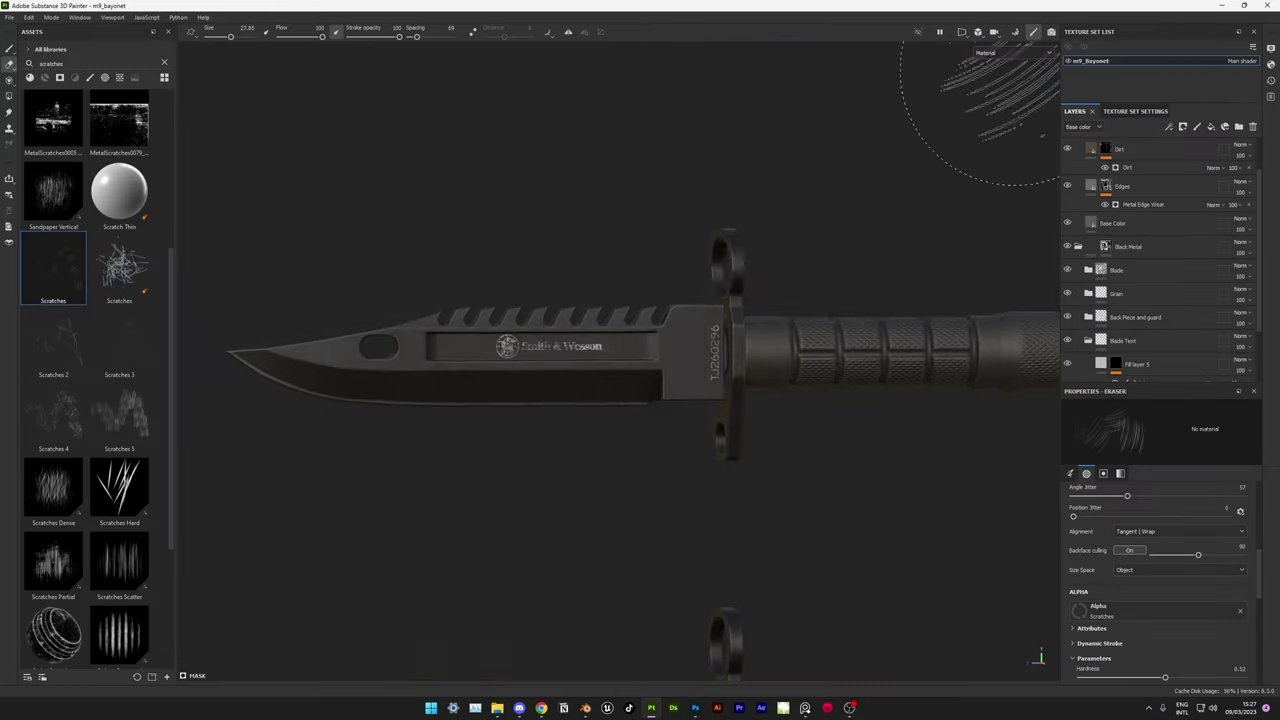
{"action": "scroll", "coordinate": [794, 531], "scroll_direction": "up", "scroll_amount": 2}
{"action": "scroll", "coordinate": [678, 487], "scroll_direction": "up", "scroll_amount": 2}
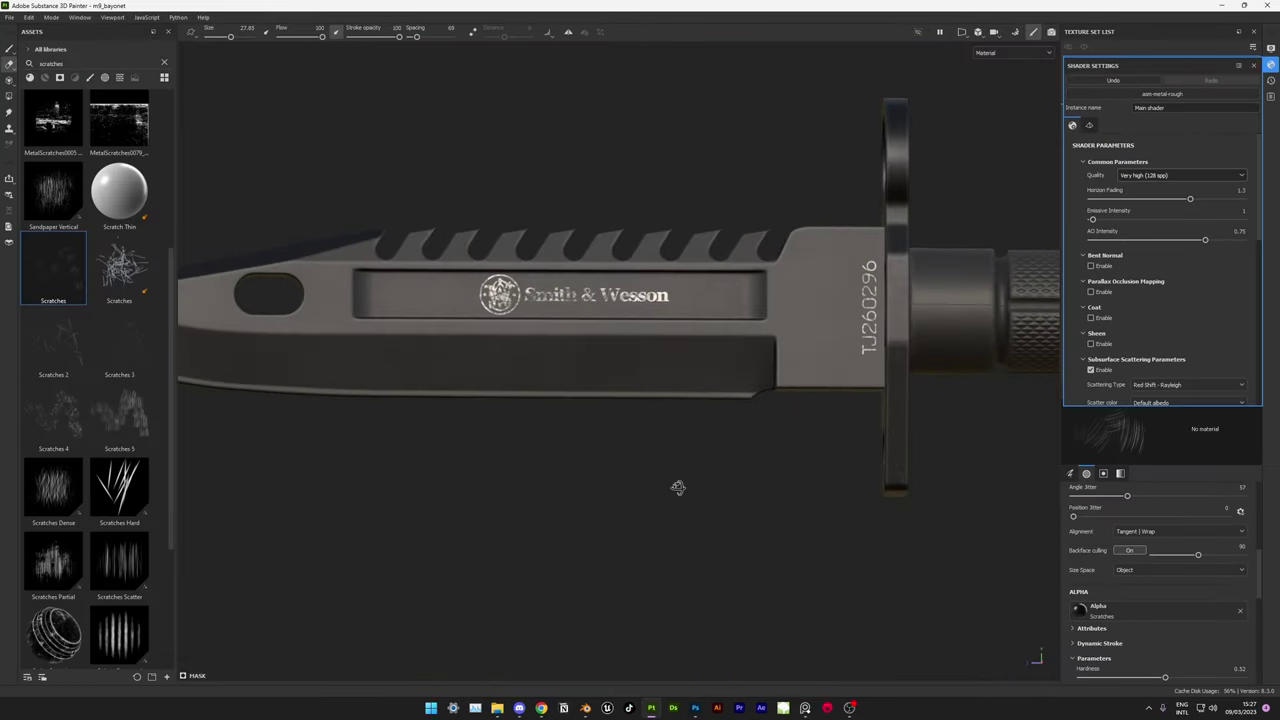
{"action": "scroll", "coordinate": [690, 295], "scroll_direction": "up", "scroll_amount": 2}
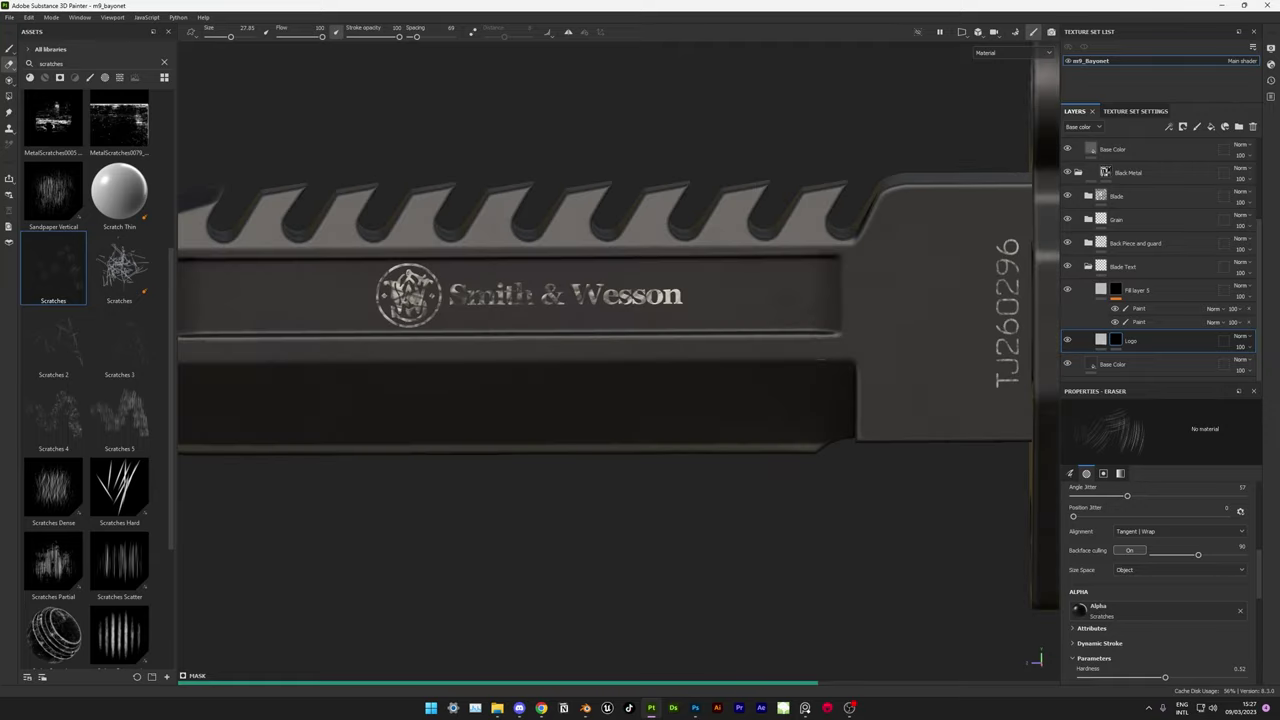
{"action": "scroll", "coordinate": [690, 295], "scroll_direction": "up", "scroll_amount": 2}
{"action": "left_click", "coordinate": [1051, 32]}
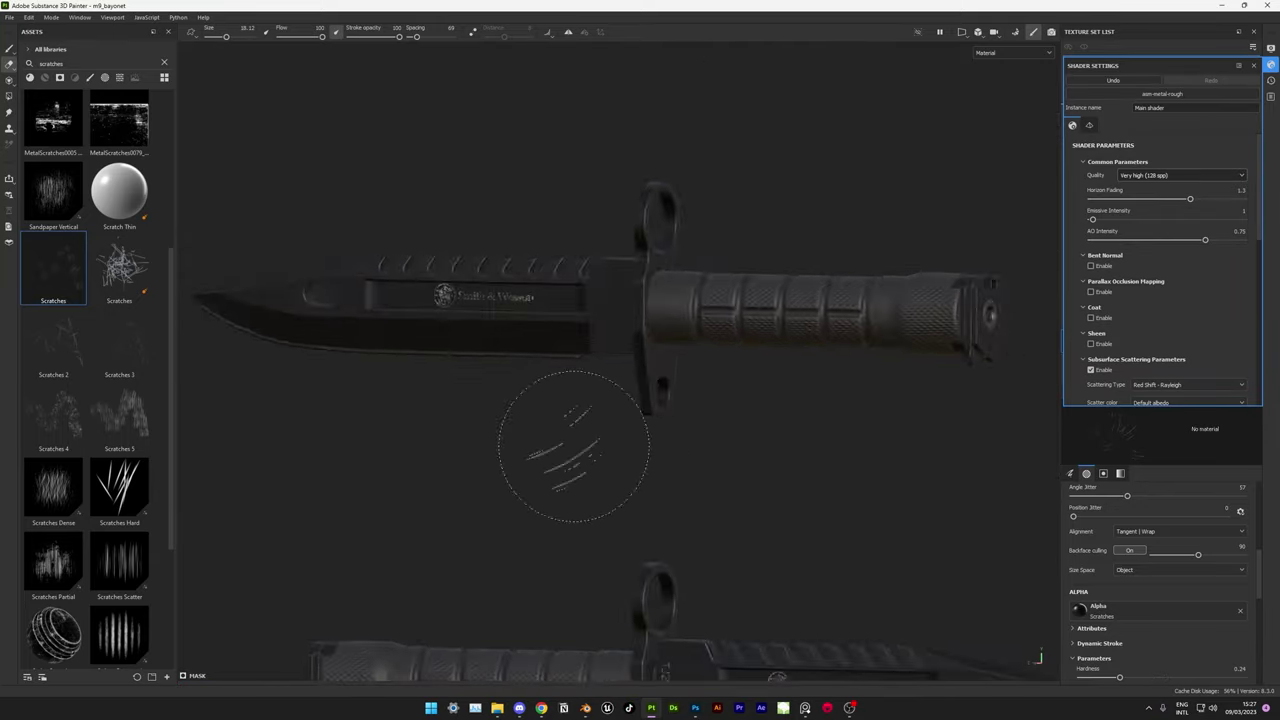
{"action": "mouse_move", "coordinate": [874, 449]}
{"action": "left_mouse_down", "text": "alt"}
{"action": "mouse_move", "coordinate": [820, 364]}
{"action": "mouse_move", "coordinate": [633, 265]}
{"action": "left_mouse_up", "text": "alt"}
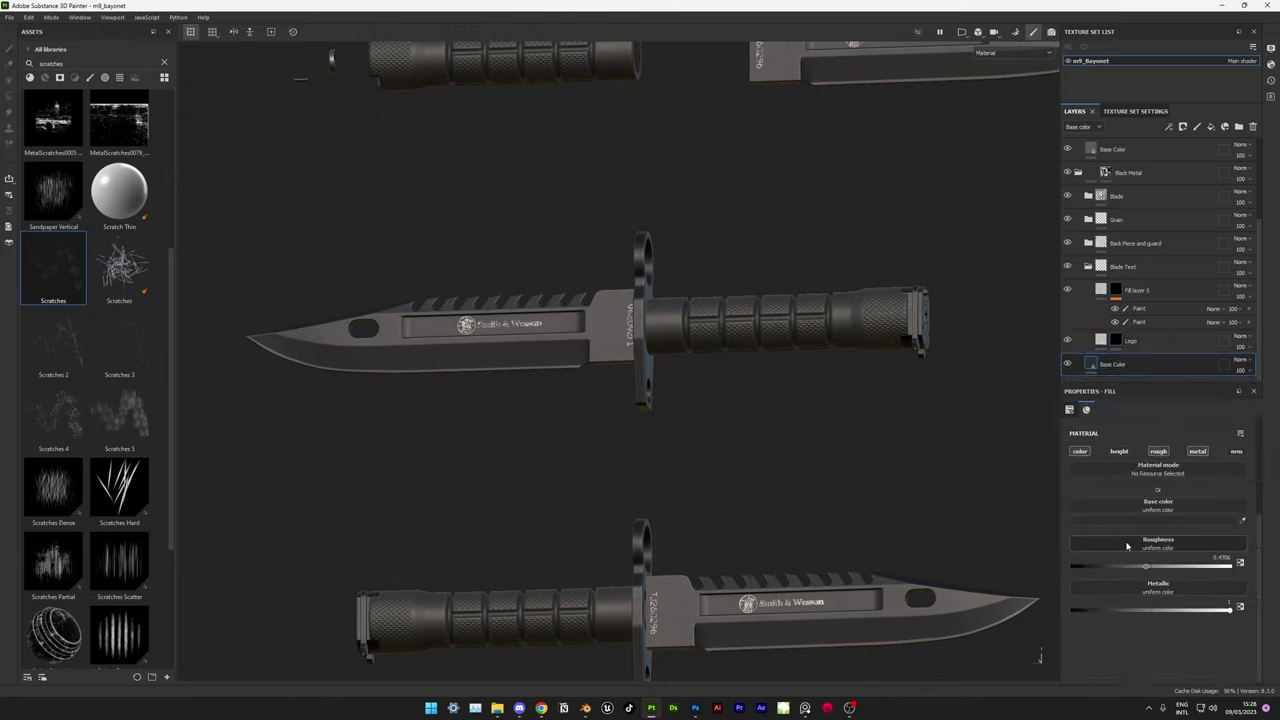
{"action": "mouse_move", "coordinate": [900, 520]}
{"action": "left_mouse_down", "text": "alt"}
{"action": "mouse_move", "coordinate": [513, 459]}
{"action": "mouse_move", "coordinate": [1052, 285]}
{"action": "left_mouse_up", "text": "alt"}
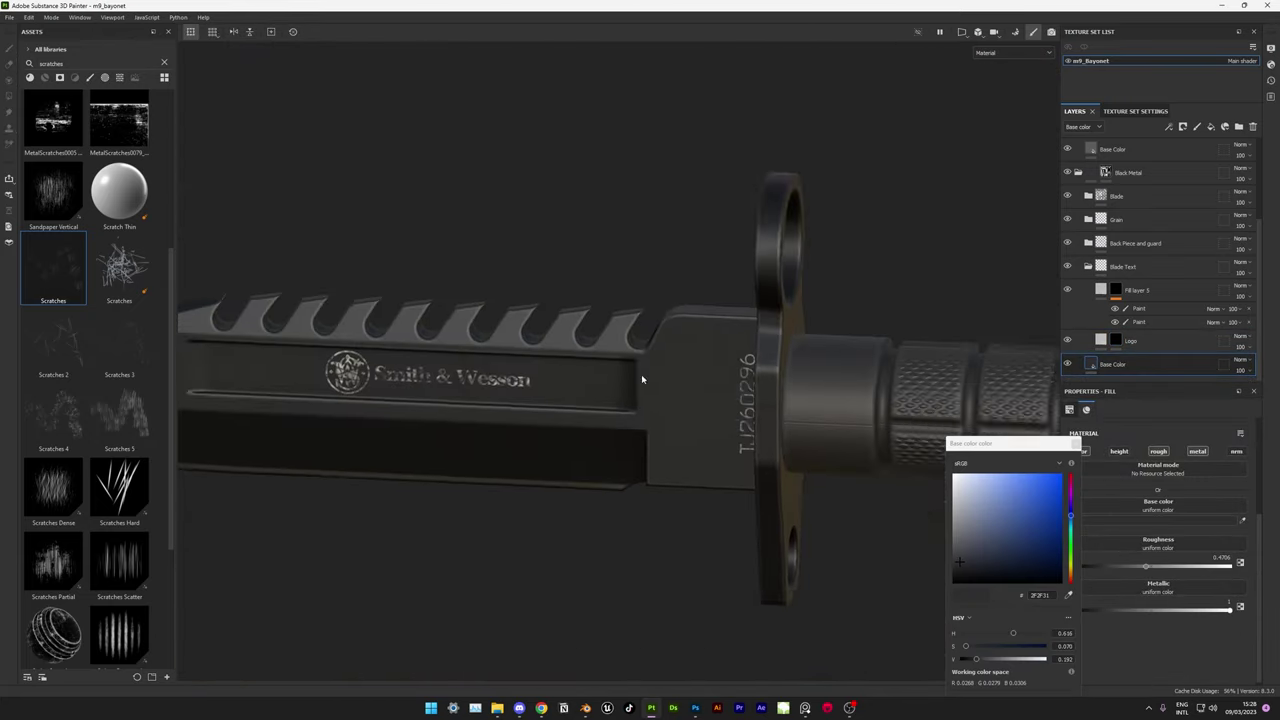
- Expand the Blade layer group and select its Var edges layer
{"action": "left_click", "coordinate": [1088, 195]}
{"action": "left_click", "coordinate": [1130, 219]}
{"action": "left_click", "coordinate": [1068, 219]}
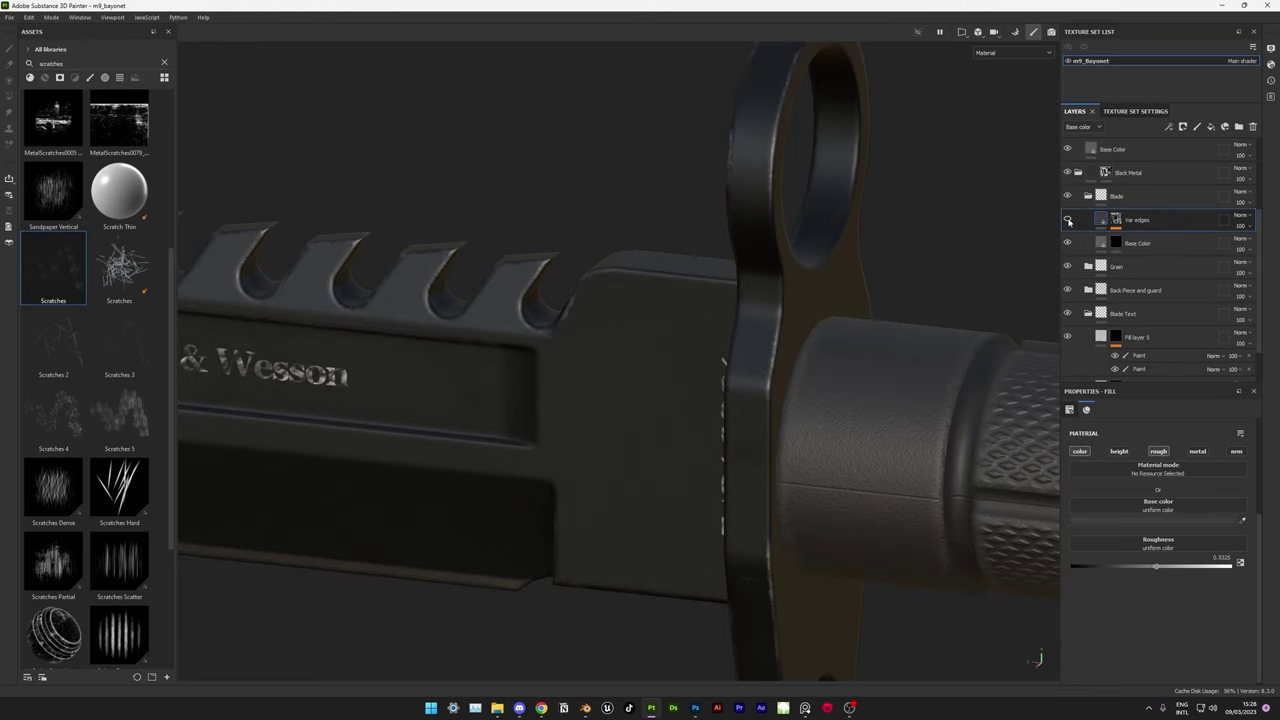
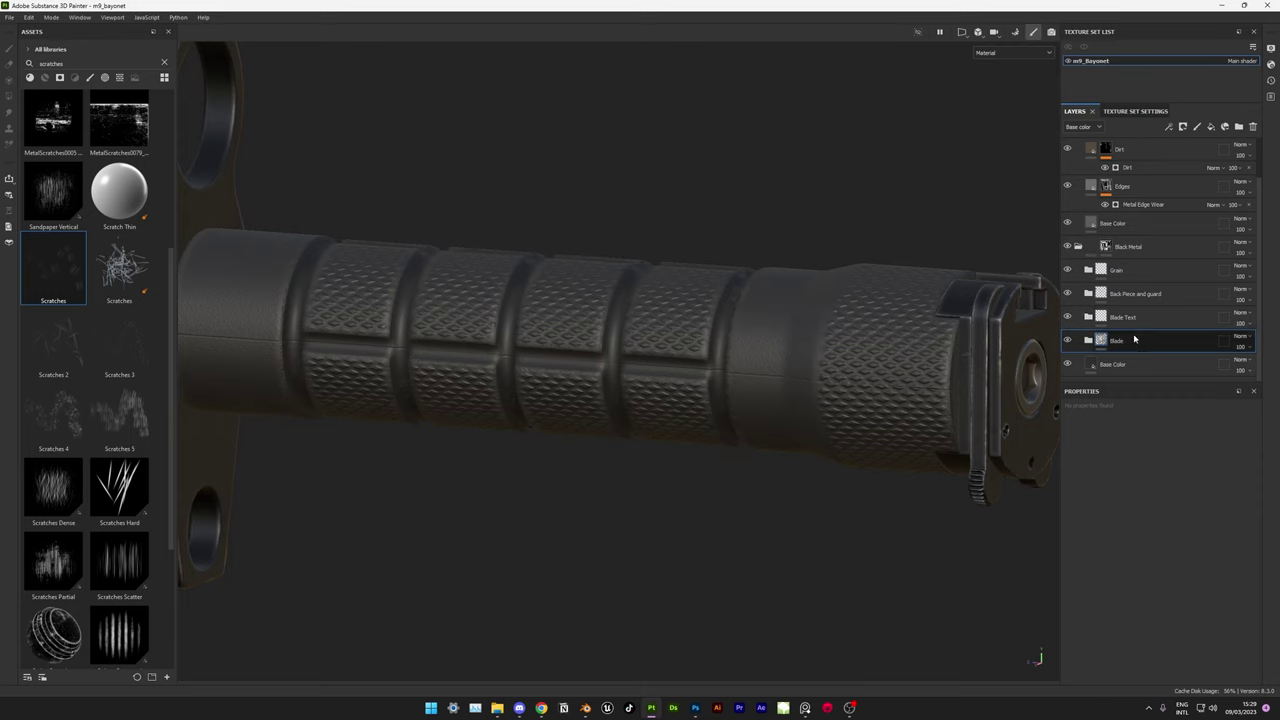
- Expand Blade and Blade Text, then show the Logo layer's mask in Mask view
{"action": "left_click", "coordinate": [1133, 346]}
{"action": "key", "text": "4"}
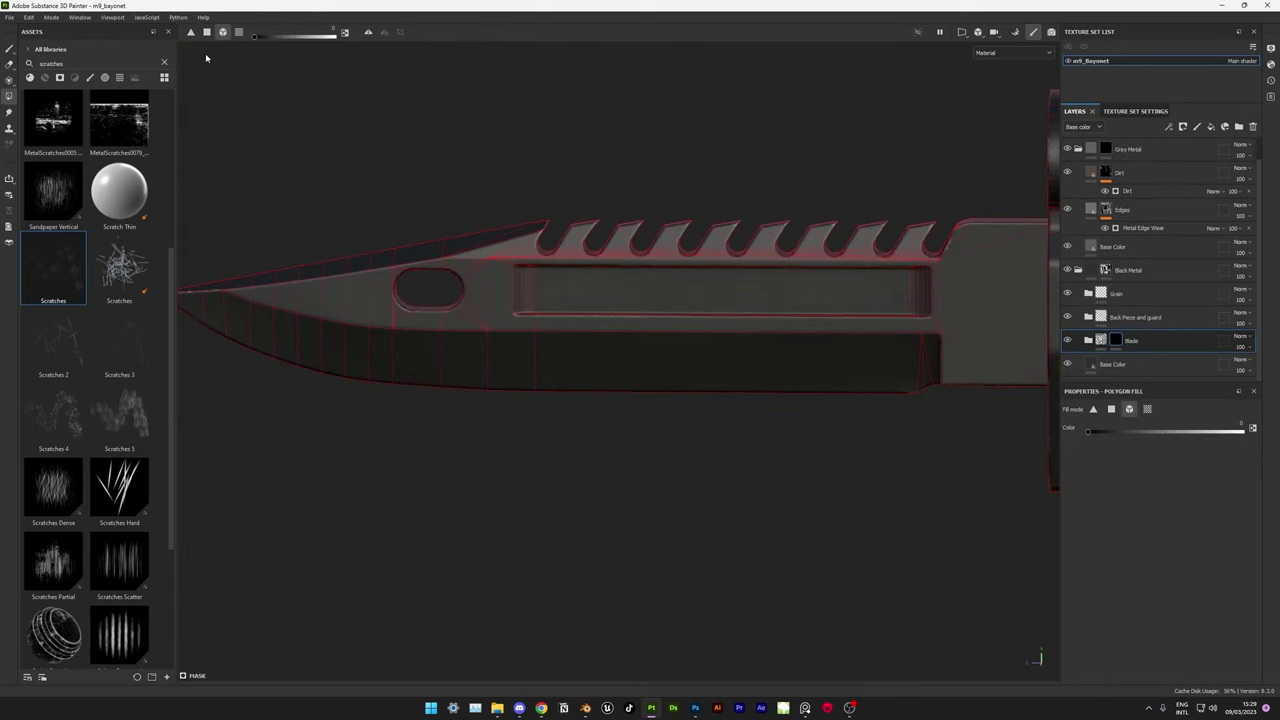
{"action": "left_click_drag", "start_coordinate": [646, 406], "coordinate": [1150, 387], "text": "alt"}
{"action": "left_click", "coordinate": [1088, 340]}
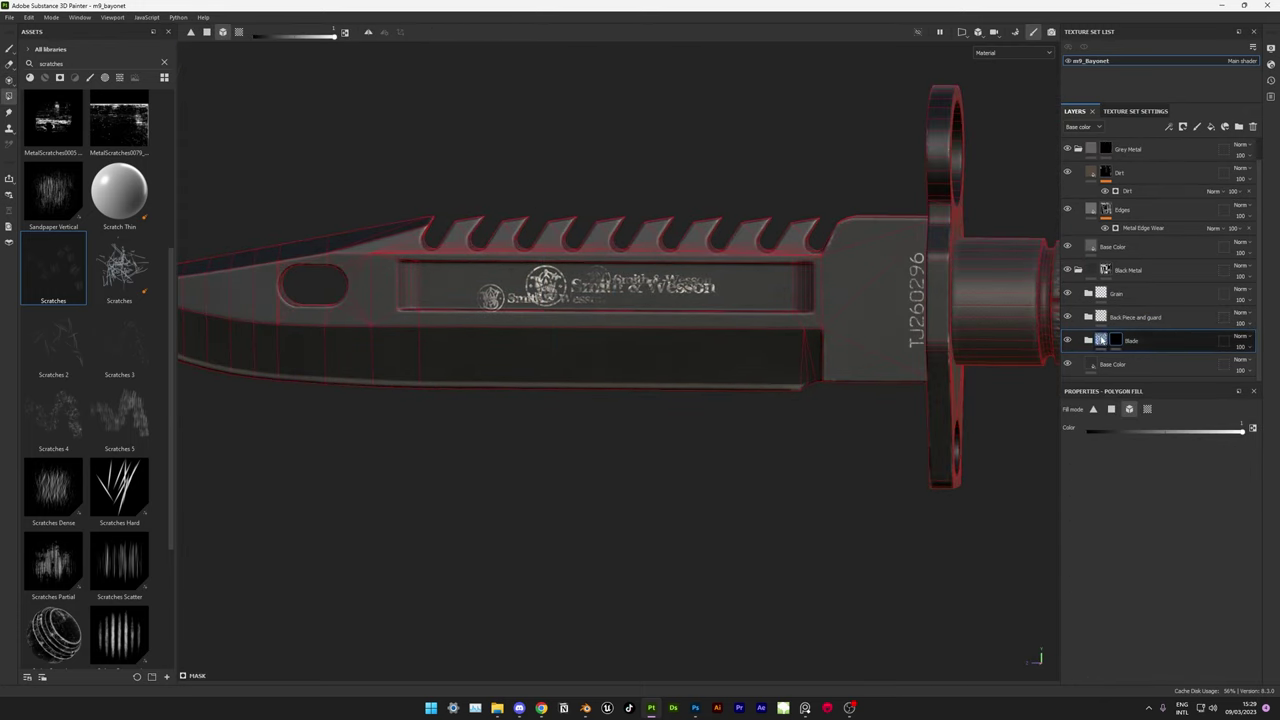
{"action": "scroll", "coordinate": [1112, 320], "scroll_direction": "down", "scroll_amount": 2}
{"action": "left_click", "coordinate": [1098, 304]}
{"action": "scroll", "coordinate": [1110, 310], "scroll_direction": "down", "scroll_amount": 1}
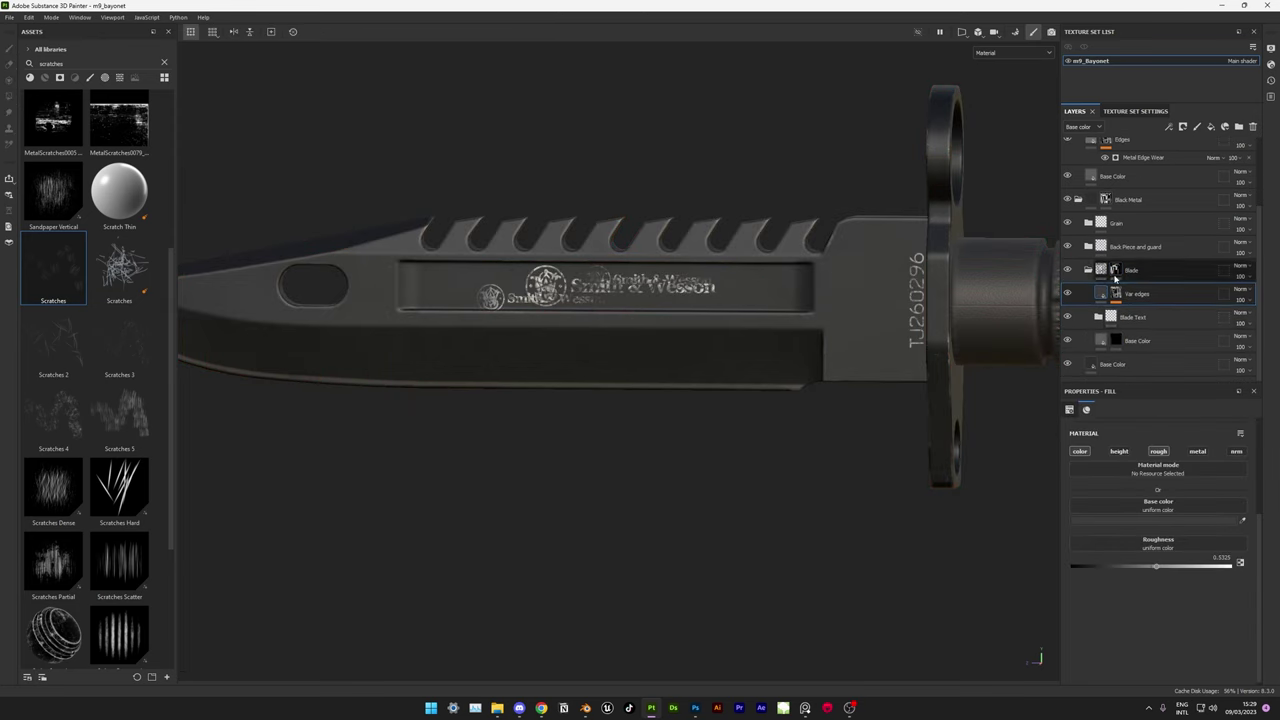
{"action": "left_click", "coordinate": [1120, 317]}
{"action": "left_click", "coordinate": [1126, 317], "text": "alt"}
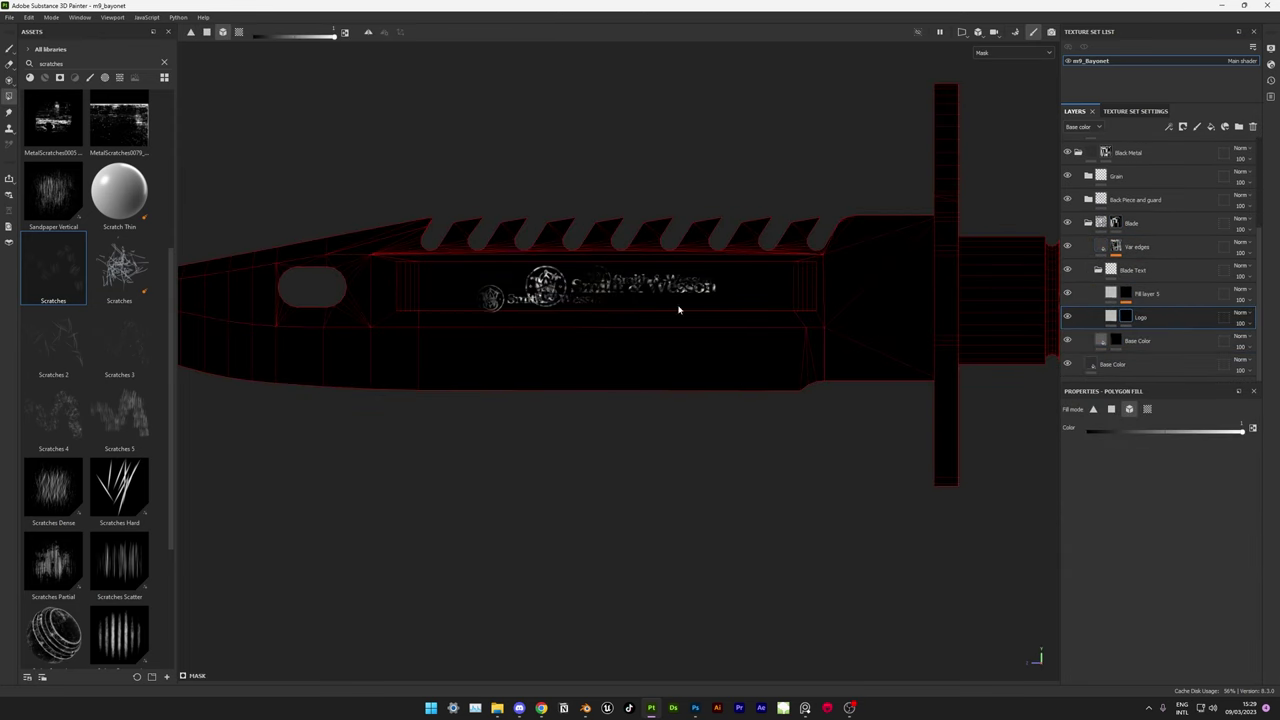
- Polygon-fill the Logo mask black to erase the old Smith & Wesson logo
{"action": "scroll", "coordinate": [680, 309], "scroll_direction": "up", "scroll_amount": 2}
{"action": "key", "text": "ctrl+z"}
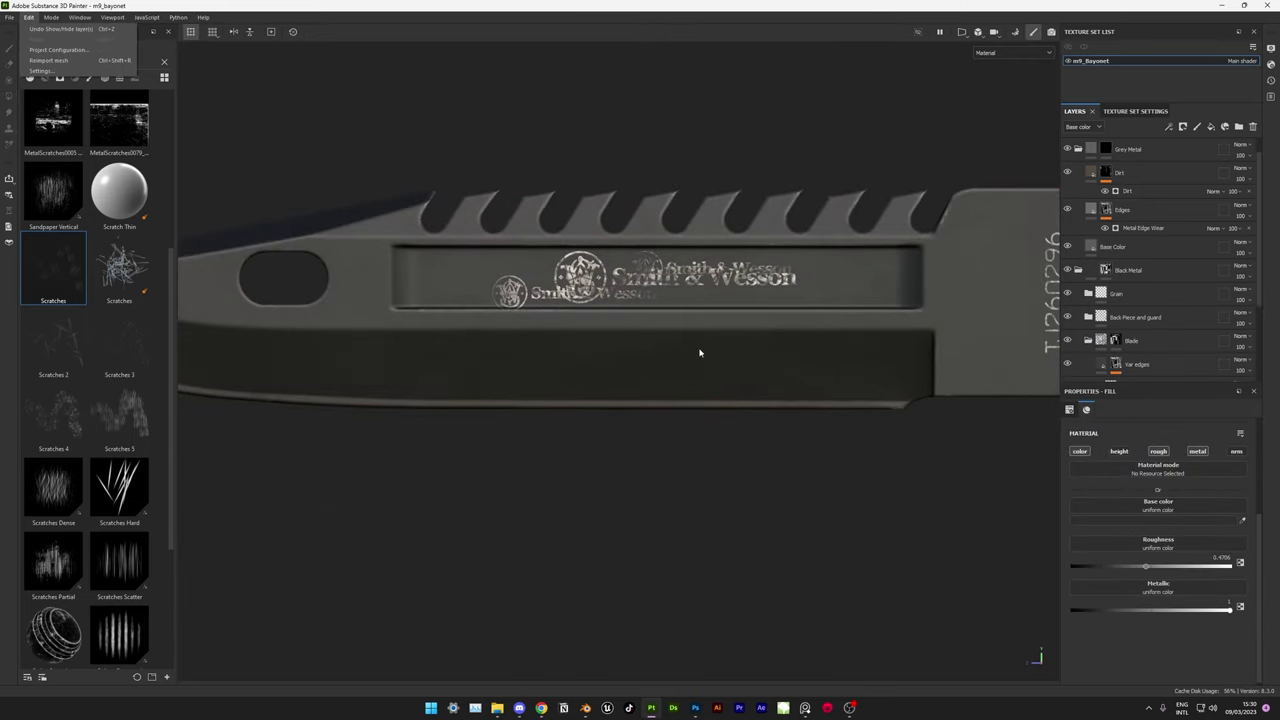
{"action": "middle_click_drag", "start_coordinate": [700, 354], "coordinate": [613, 320], "text": "alt"}
{"action": "key", "text": "ctrl+z"}
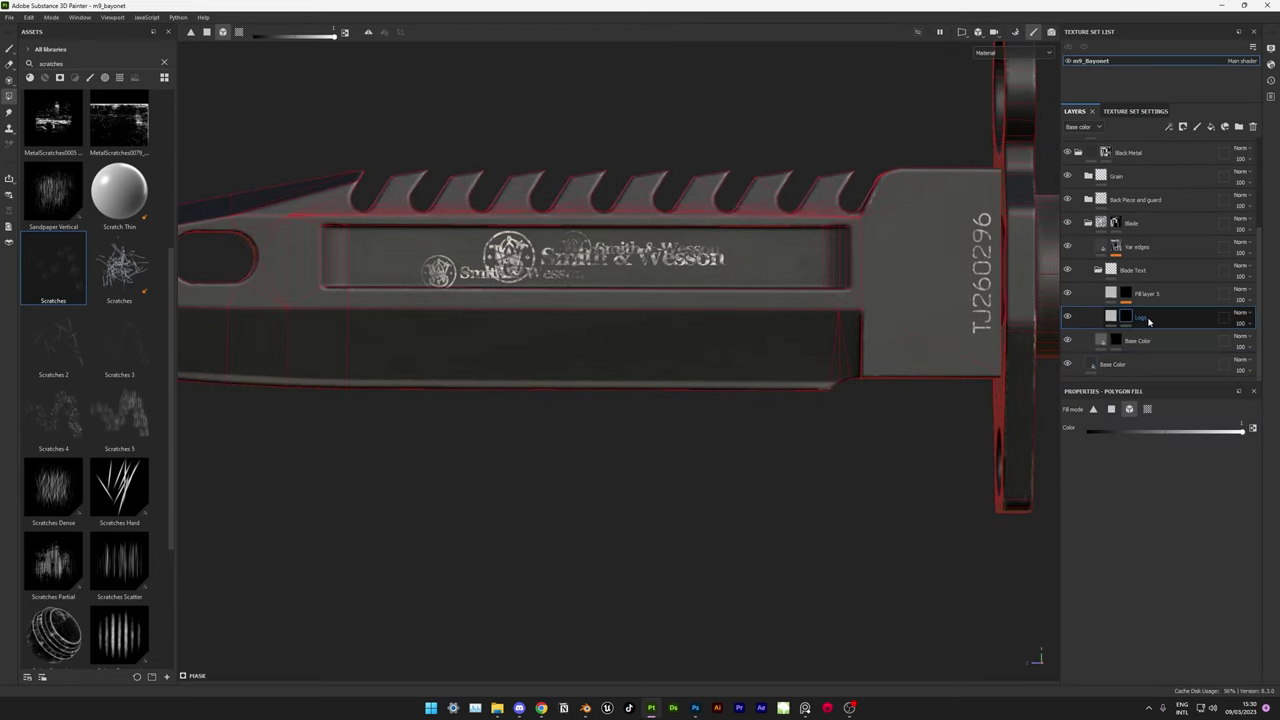
{"action": "key", "text": "ctrl+z"}
{"action": "double_click", "coordinate": [60, 63]}
- Search assets for 'project' and add a Projection-mode paint effect to the Logo mask
{"action": "type", "text": "proj"}
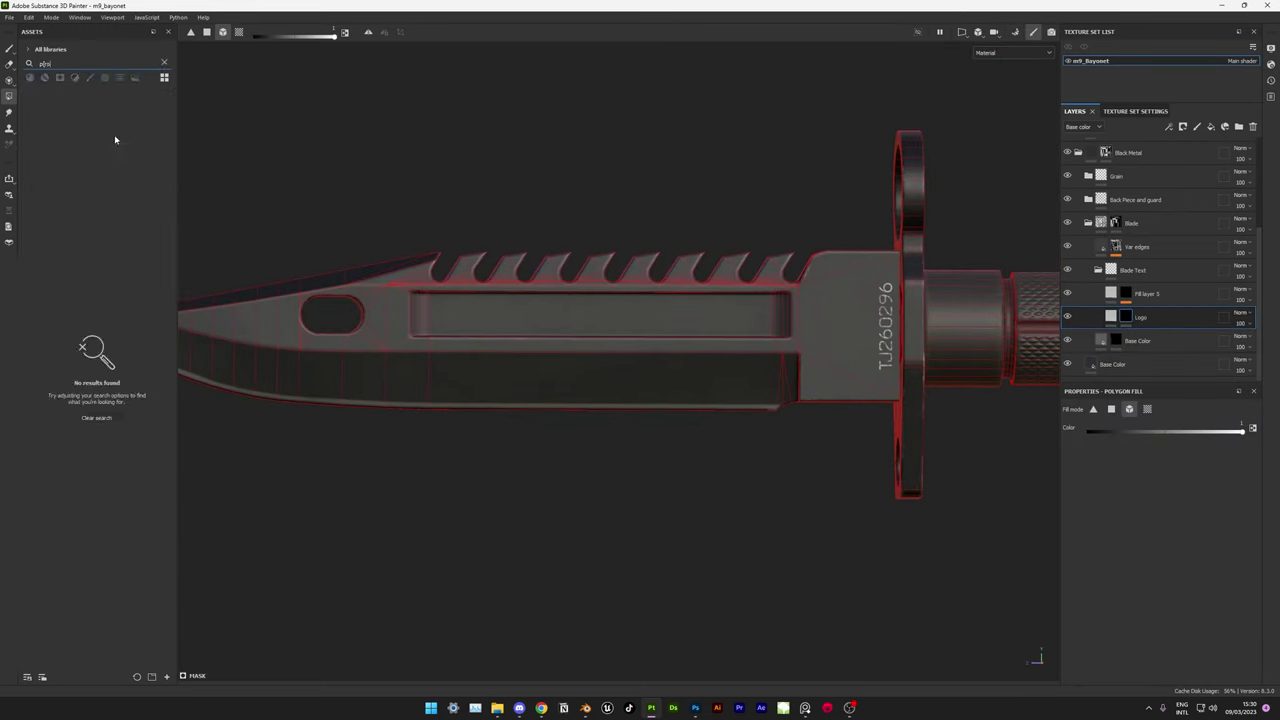
{"action": "type", "text": "ect1"}
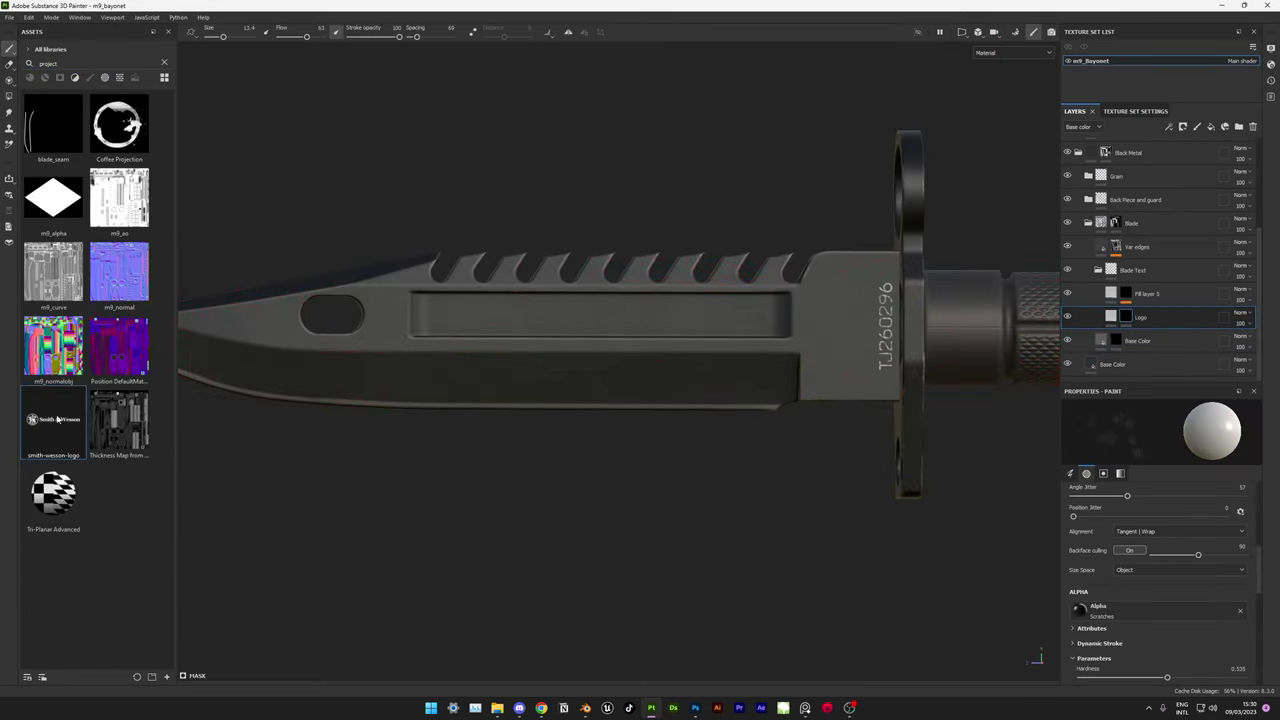
{"action": "right_click", "coordinate": [1126, 317]}
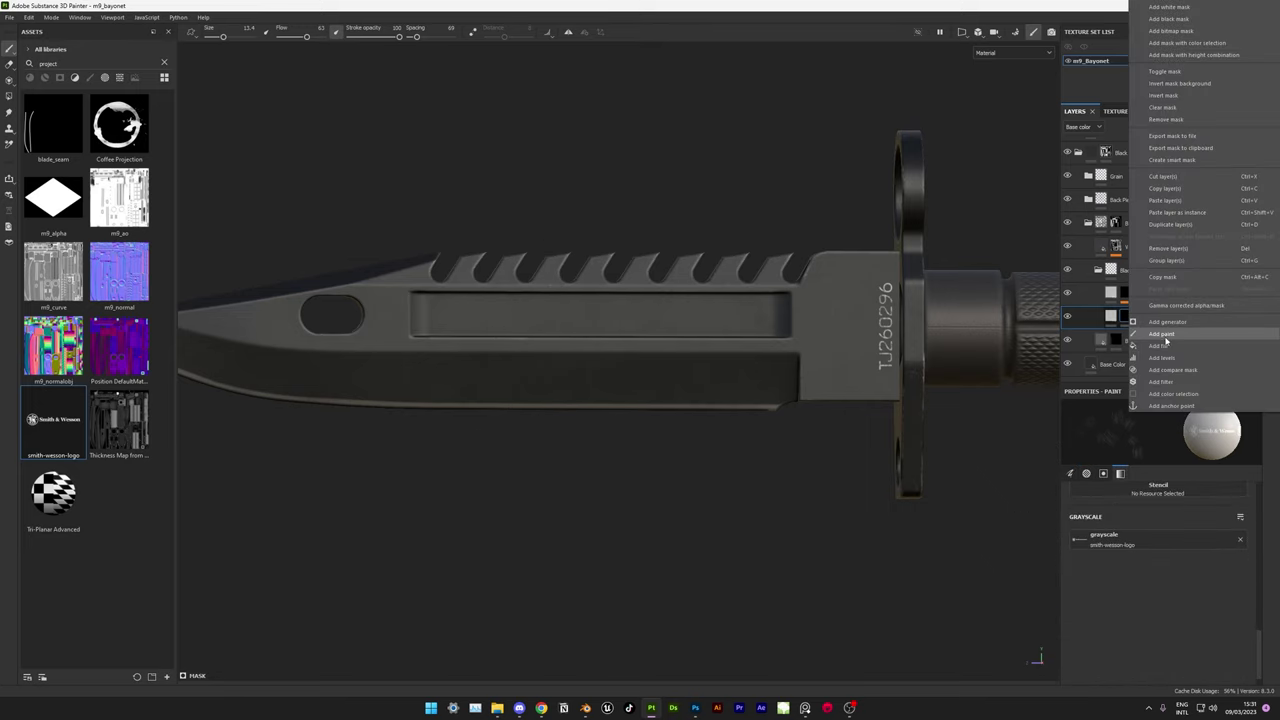
{"action": "left_click", "coordinate": [1160, 332]}
{"action": "key", "text": "3"}
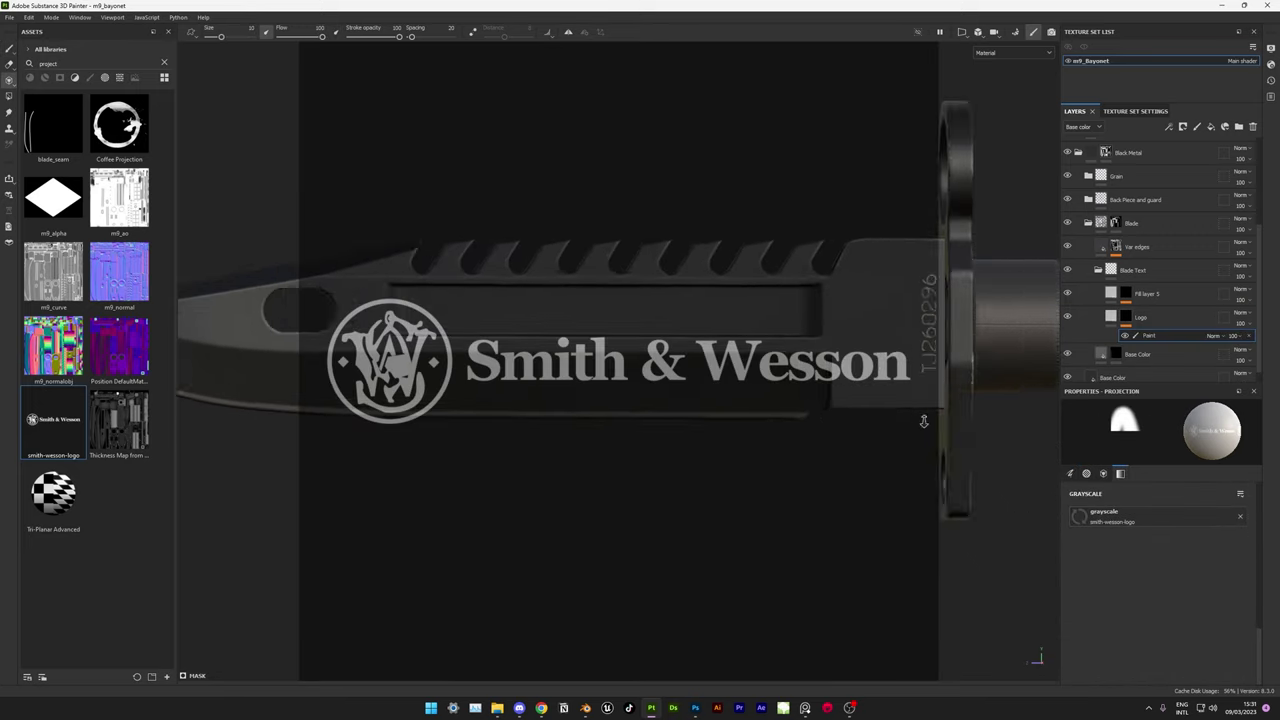
- Project the Smith & Wesson logo onto the blade panel using the split 3D/2D view
{"action": "scroll", "coordinate": [713, 534], "scroll_direction": "up", "scroll_amount": 5}
{"action": "scroll", "coordinate": [713, 534], "scroll_direction": "down", "scroll_amount": 2}
{"action": "key", "text": "F3"}
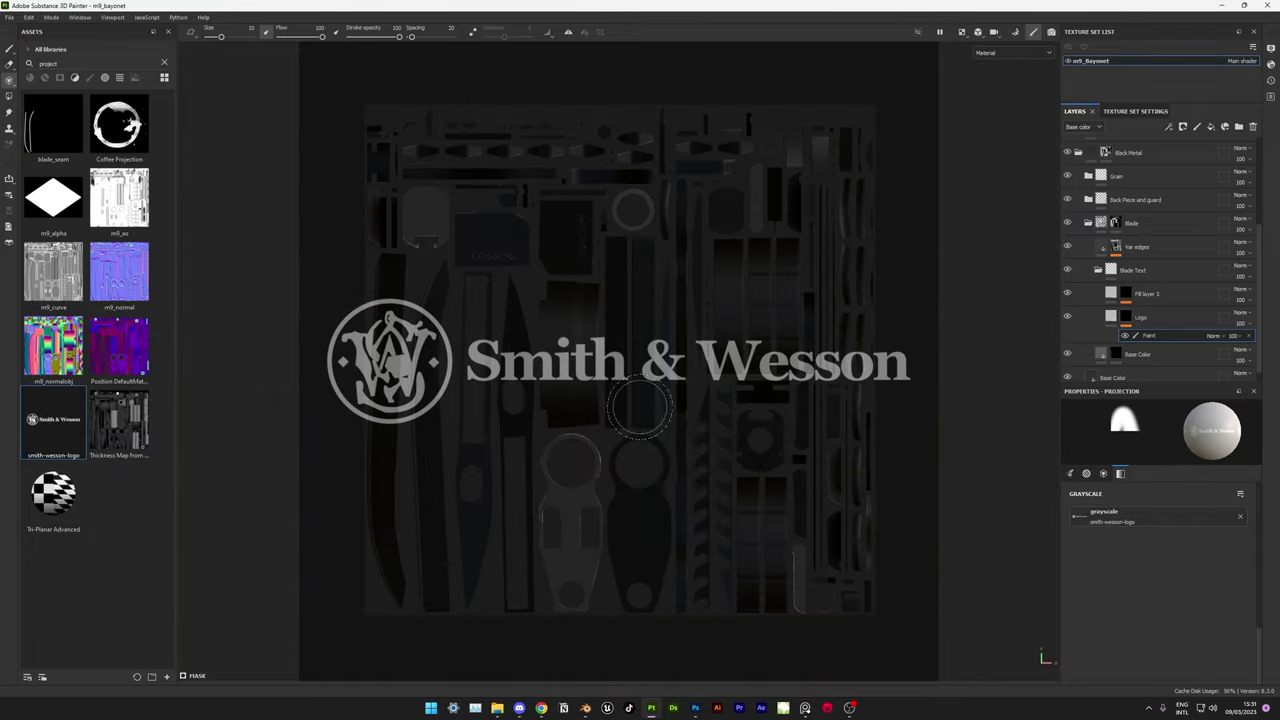
{"action": "scroll", "coordinate": [546, 484], "scroll_direction": "up", "scroll_amount": 5}
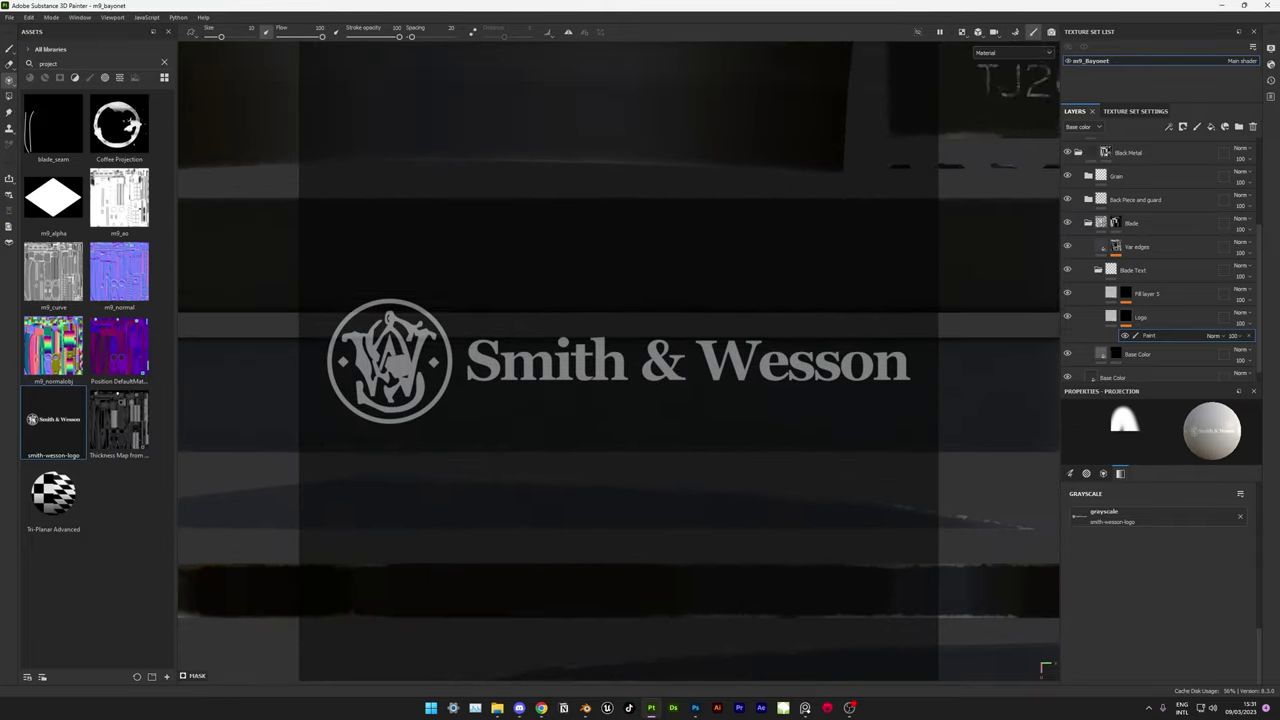
{"action": "key", "text": "F1"}
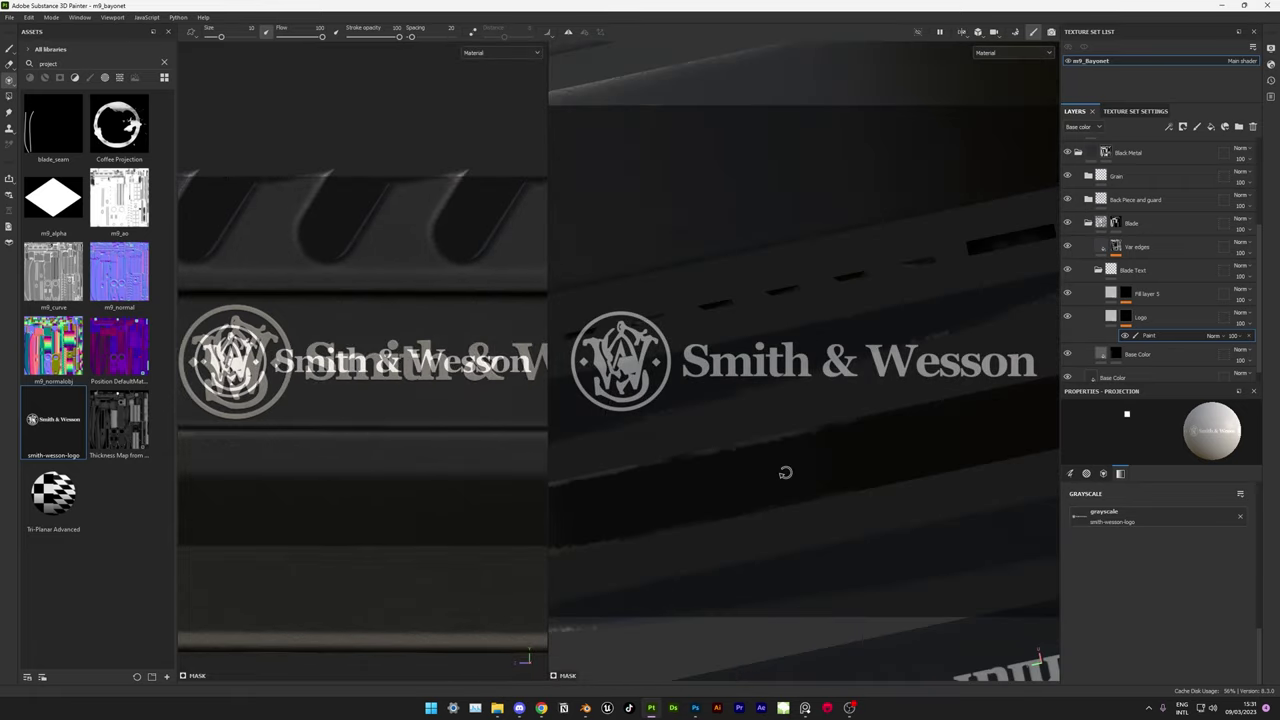
{"action": "mouse_move", "coordinate": [785, 473]}
{"action": "middle_mouse_down", "text": "alt"}
{"action": "mouse_move", "coordinate": [742, 288]}
{"action": "mouse_move", "coordinate": [695, 340]}
{"action": "middle_mouse_up", "text": "alt"}
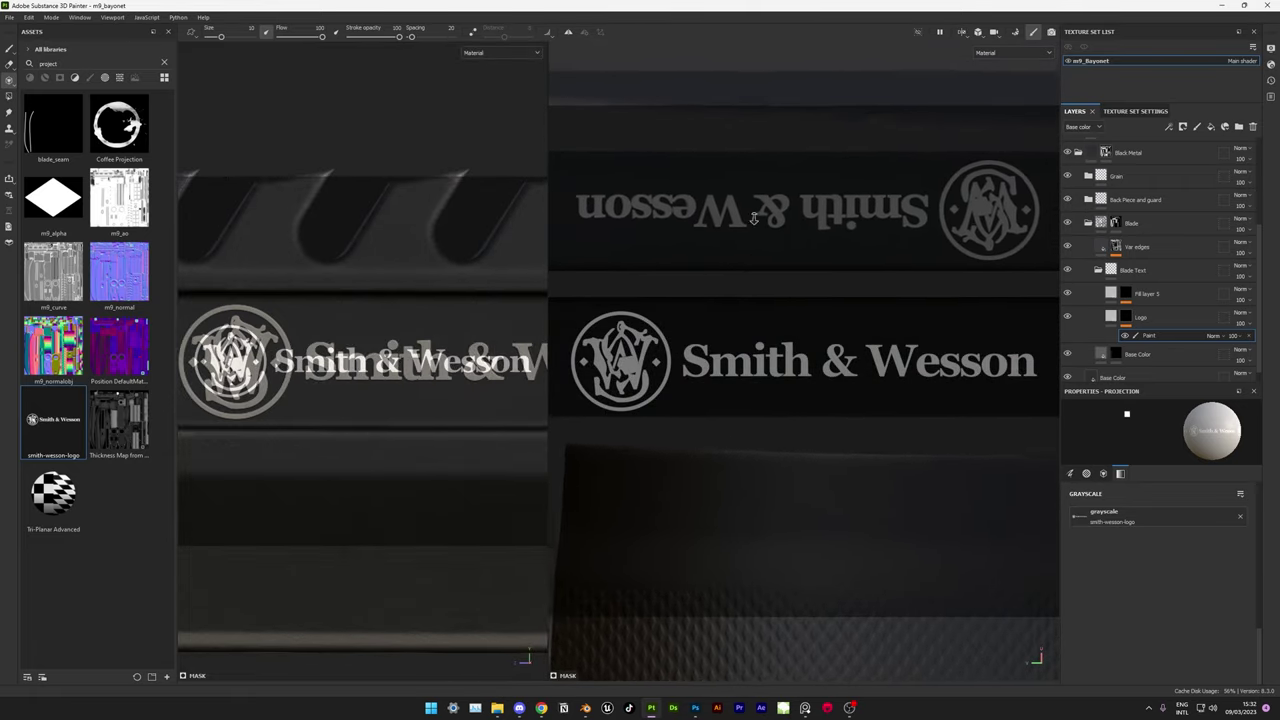
{"action": "scroll", "coordinate": [349, 506], "scroll_direction": "down", "scroll_amount": 5}
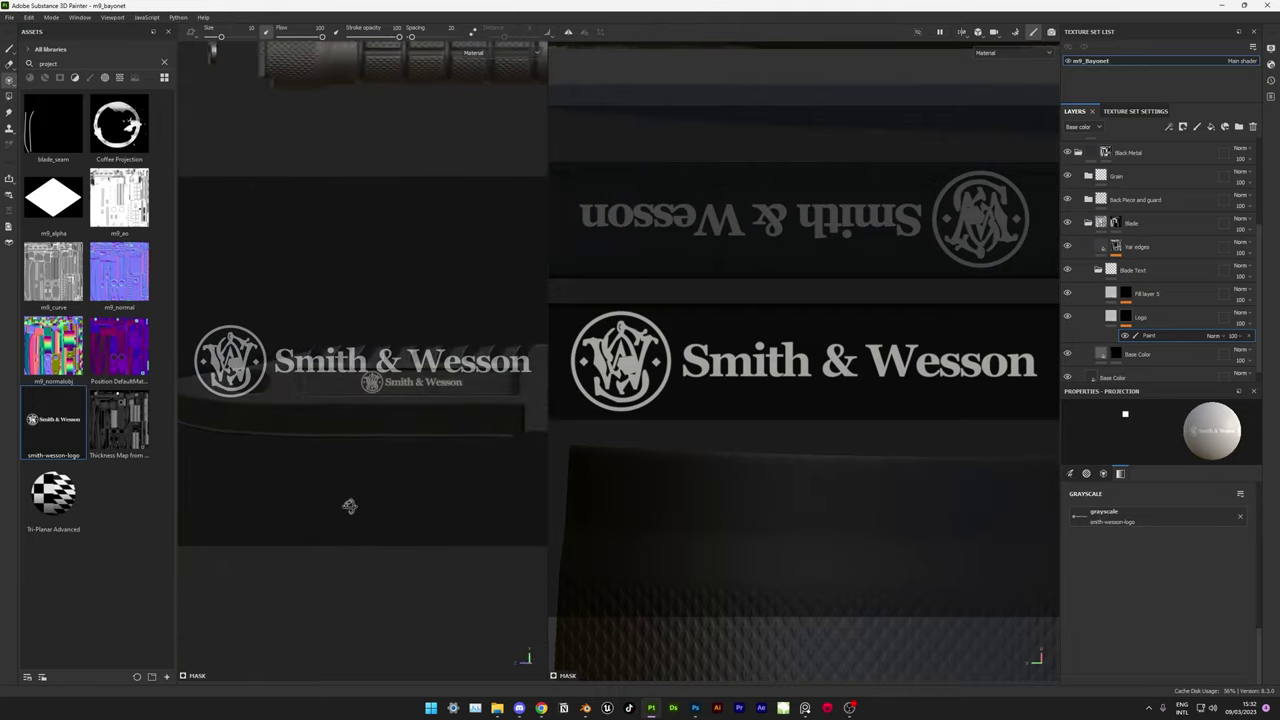
{"action": "key", "text": "1"}
{"action": "key", "text": "F2"}
{"action": "left_click_drag", "start_coordinate": [900, 380], "coordinate": [394, 466], "text": "alt"}
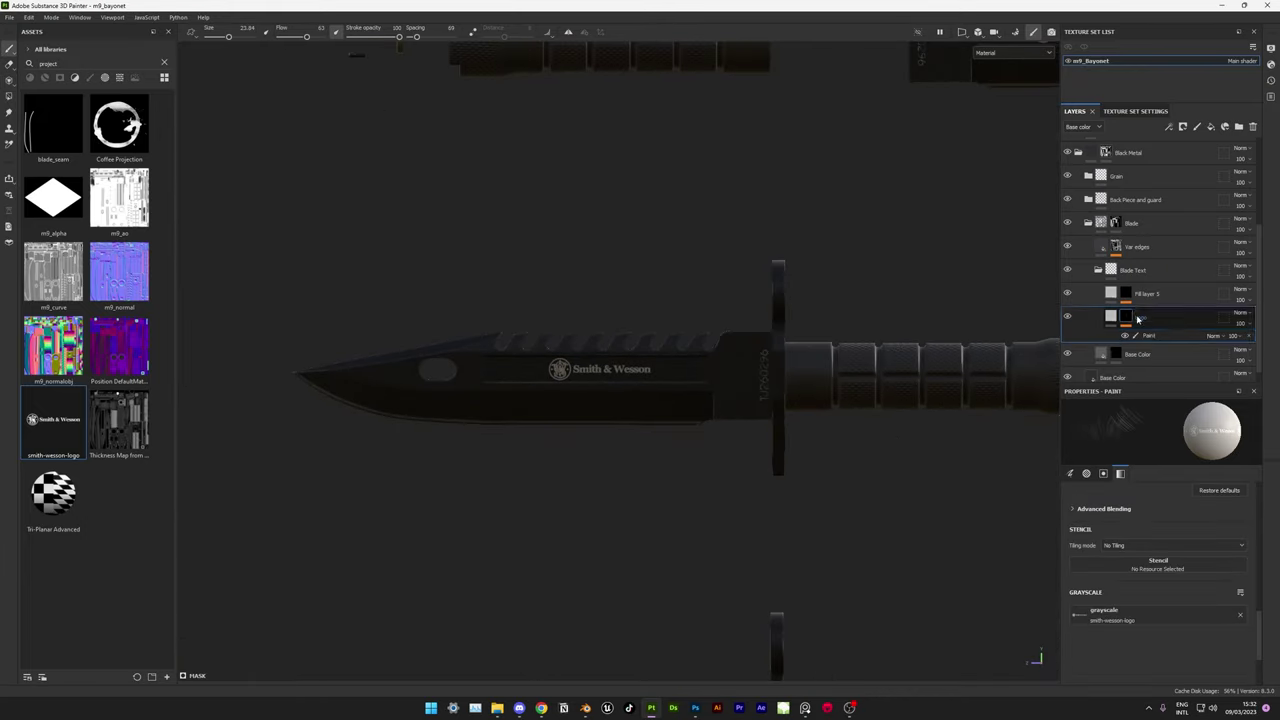
{"action": "scroll", "coordinate": [605, 375], "scroll_direction": "up", "scroll_amount": 2}
{"action": "scroll", "coordinate": [637, 505], "scroll_direction": "up", "scroll_amount": 2}
{"action": "type", "text": "Logo"}
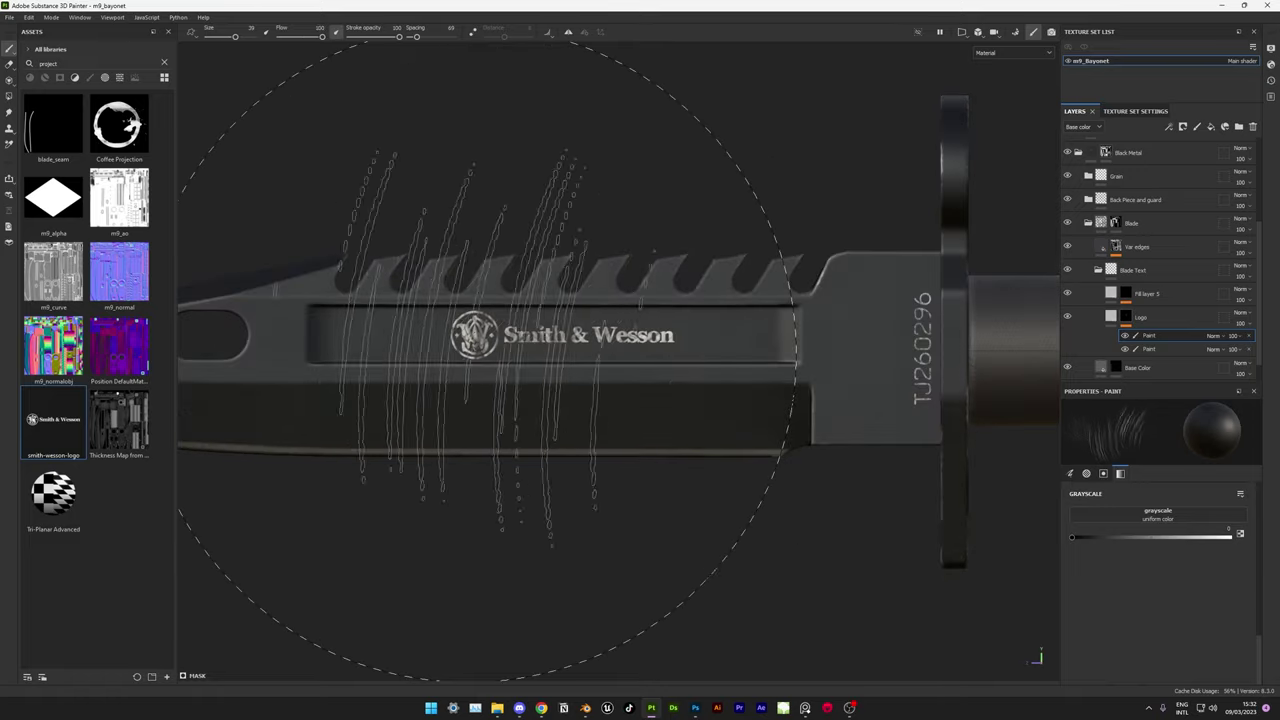
- Search assets for 'scratches' and use Scratches 5 as the brush shape
{"action": "type", "text": "scratches"}
{"action": "scroll", "coordinate": [90, 400], "scroll_direction": "down", "scroll_amount": 5}
{"action": "left_click", "coordinate": [119, 187]}
{"action": "mouse_move", "coordinate": [443, 386]}
{"action": "left_mouse_down", "text": "alt"}
{"action": "mouse_move", "coordinate": [680, 394]}
{"action": "mouse_move", "coordinate": [593, 371]}
{"action": "left_mouse_up", "text": "alt"}
{"action": "right_click_drag", "start_coordinate": [593, 371], "coordinate": [570, 362], "text": "shift"}
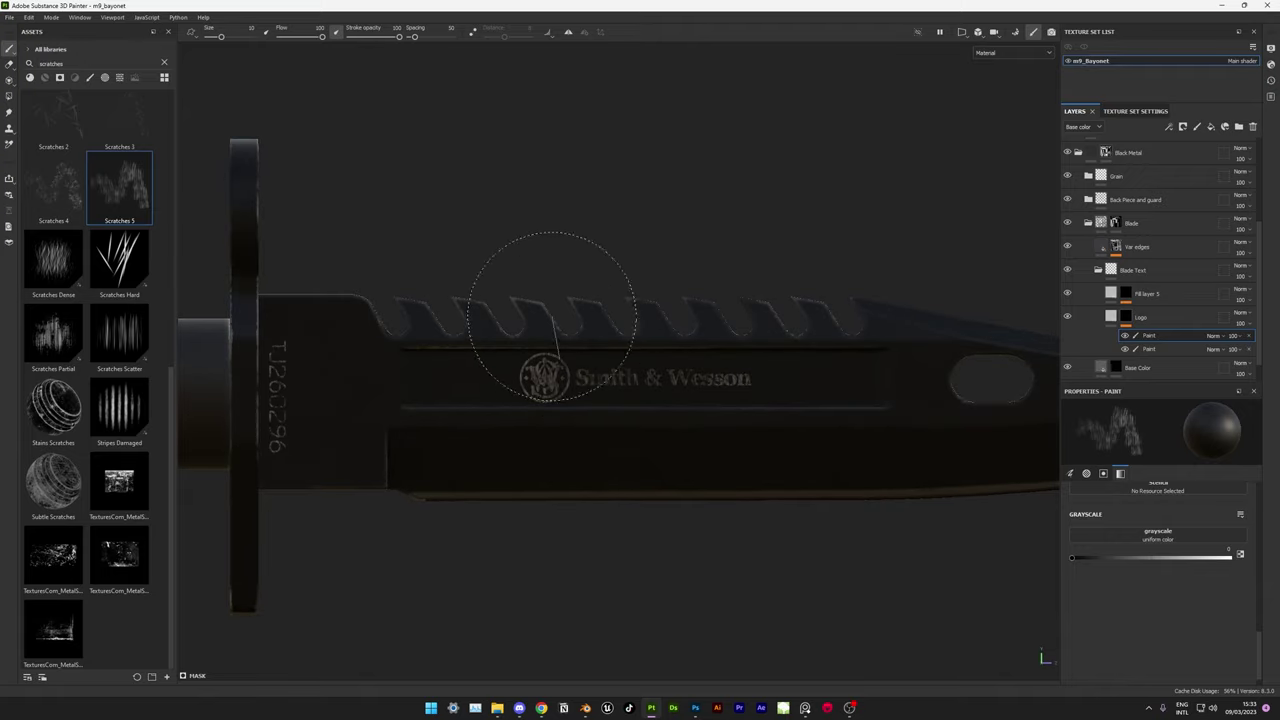
- Raise the brush size to about 35 and paint scratch strokes over the logo
{"action": "scroll", "coordinate": [657, 491], "scroll_direction": "up", "scroll_amount": 5}
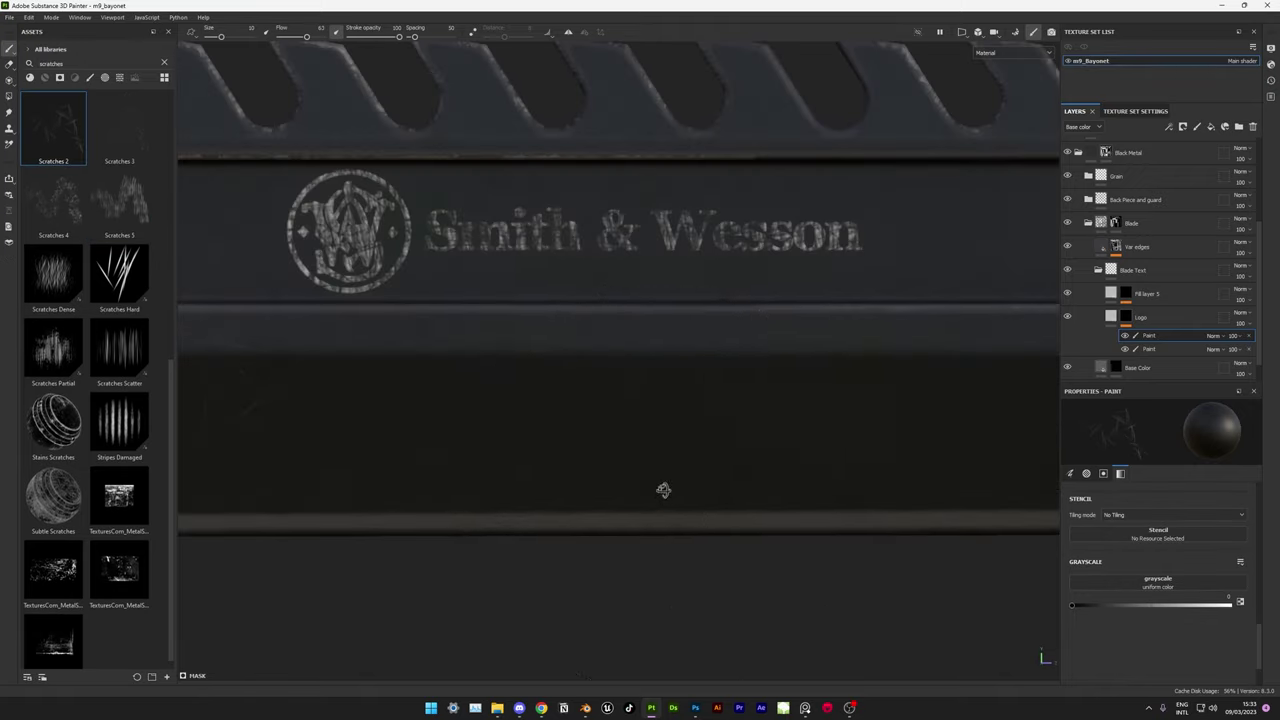
{"action": "scroll", "coordinate": [657, 491], "scroll_direction": "down", "scroll_amount": 2}
{"action": "scroll", "coordinate": [106, 212], "scroll_direction": "up", "scroll_amount": 5}
{"action": "scroll", "coordinate": [106, 212], "scroll_direction": "down", "scroll_amount": 3}
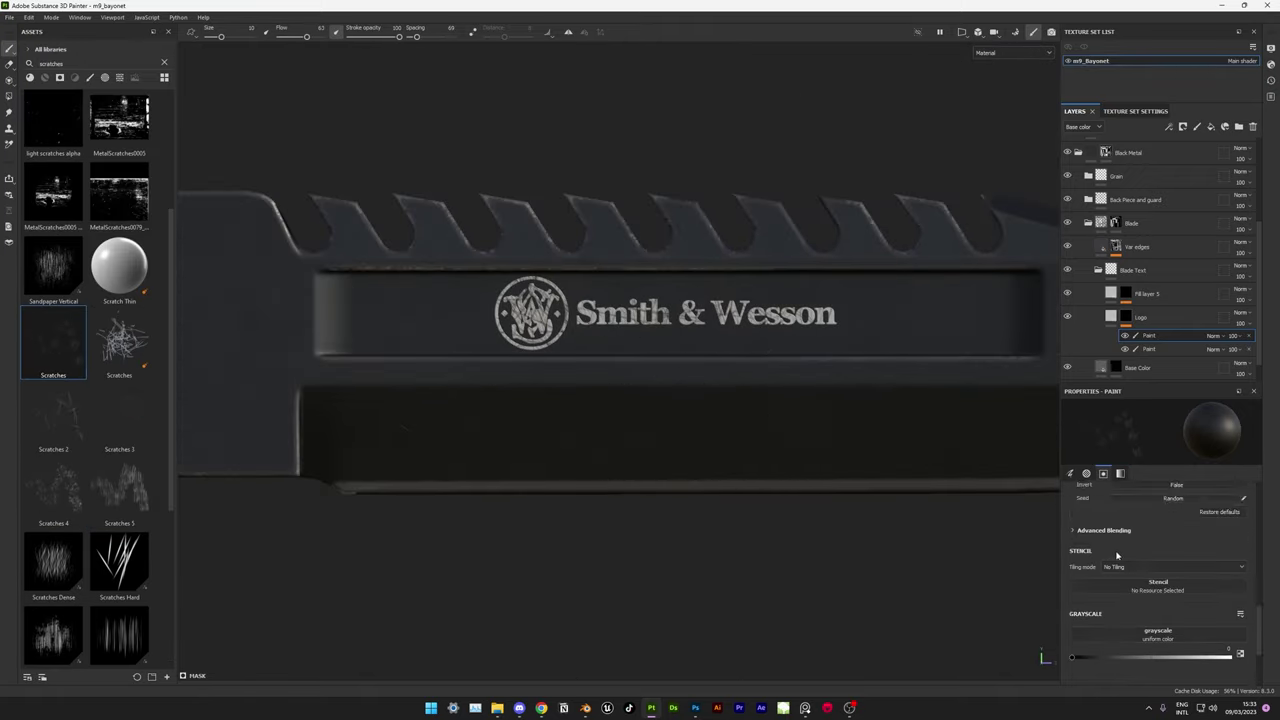
{"action": "scroll", "coordinate": [1125, 558], "scroll_direction": "up", "scroll_amount": 4}
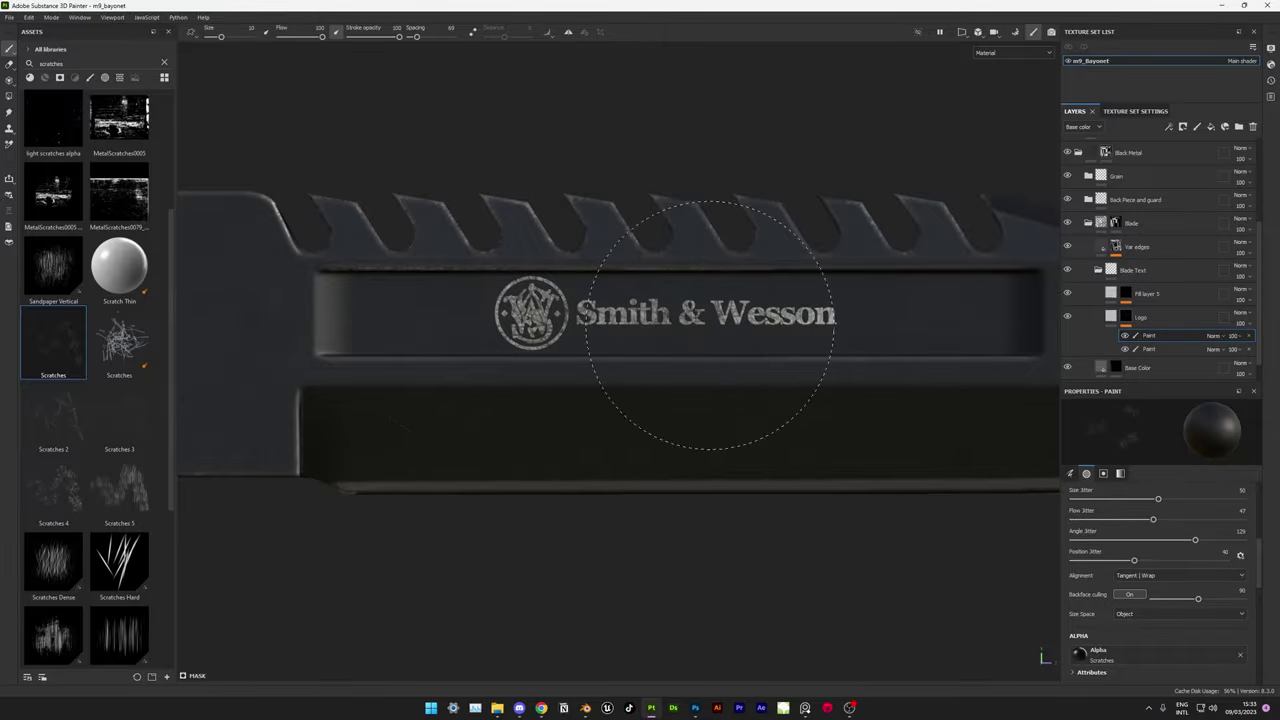
{"action": "right_click_drag", "start_coordinate": [710, 325], "coordinate": [780, 325], "text": "ctrl"}
{"action": "left_click_drag", "start_coordinate": [775, 318], "coordinate": [560, 385], "text": "alt"}
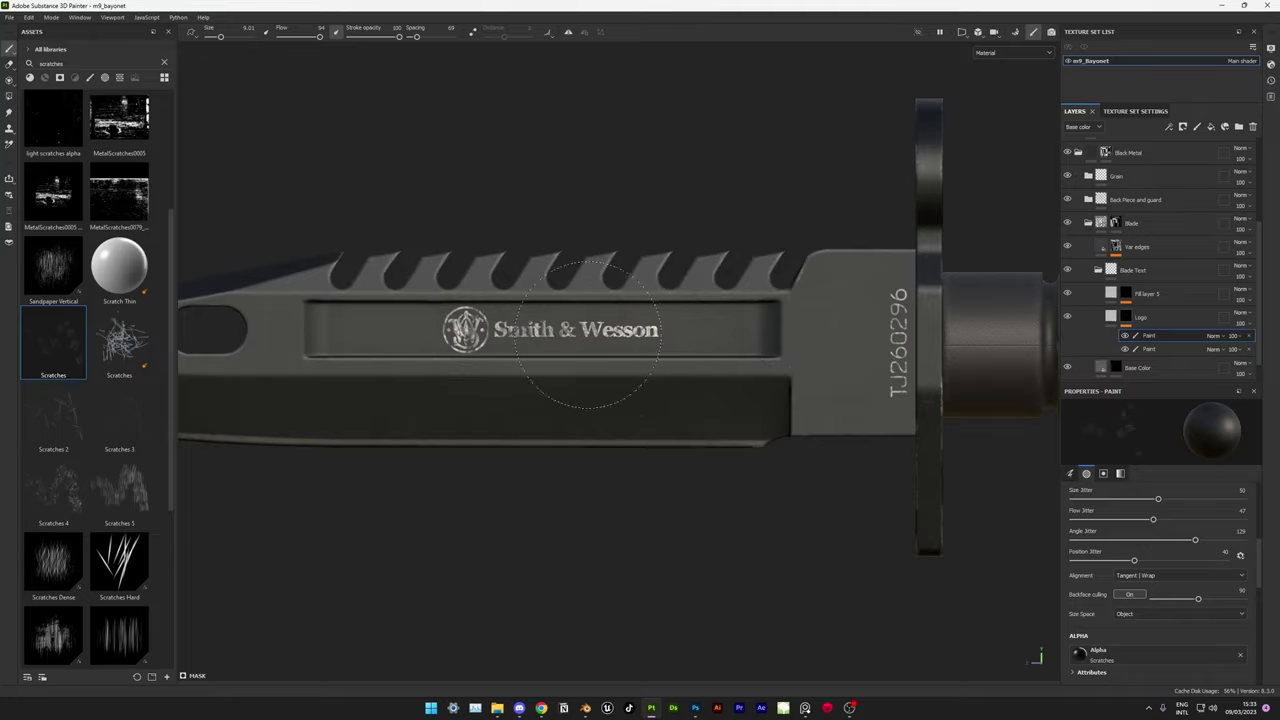
{"action": "mouse_move", "coordinate": [712, 312]}
{"action": "left_mouse_down", "text": "alt"}
{"action": "mouse_move", "coordinate": [674, 391]}
{"action": "mouse_move", "coordinate": [539, 242]}
{"action": "left_mouse_up", "text": "alt"}
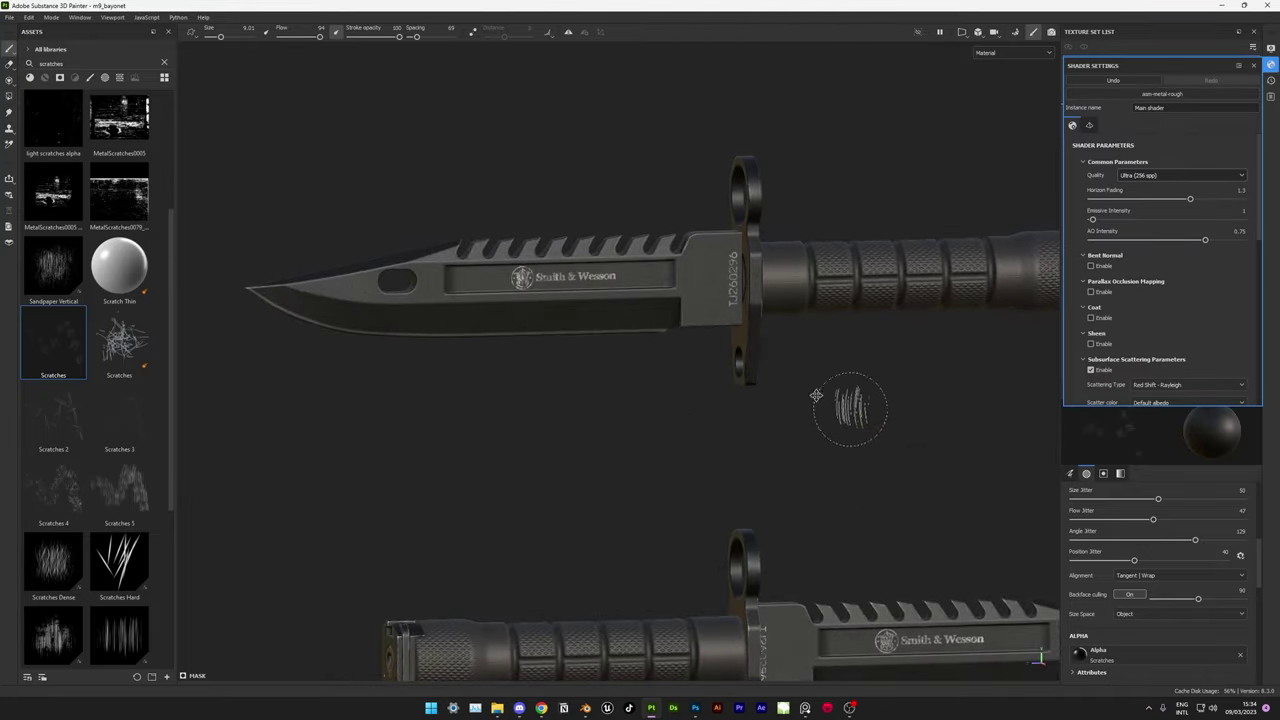
- Exclude the emissive map from the m9_Bayonet texture set's export maps
{"action": "left_click_drag", "start_coordinate": [539, 242], "coordinate": [271, 249], "text": "alt"}
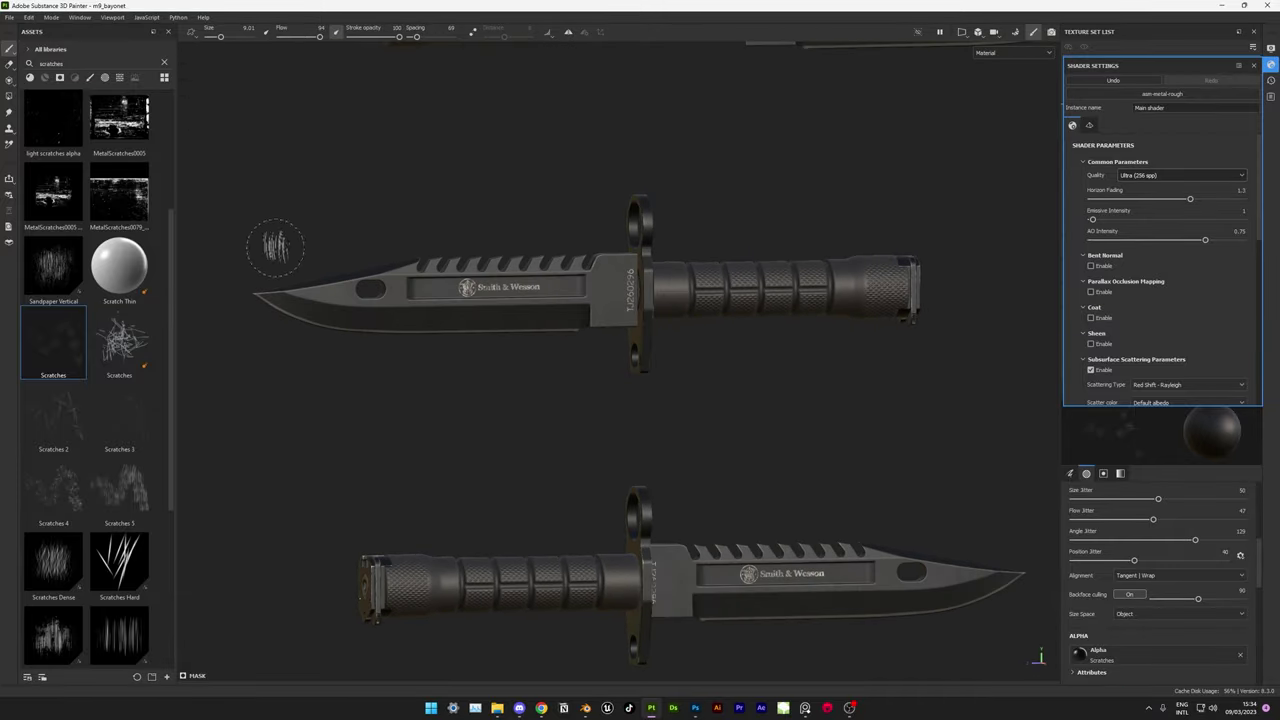
{"action": "key", "text": "ctrl+shift+e"}
{"action": "left_click", "coordinate": [411, 231]}
{"action": "left_click", "coordinate": [505, 421]}
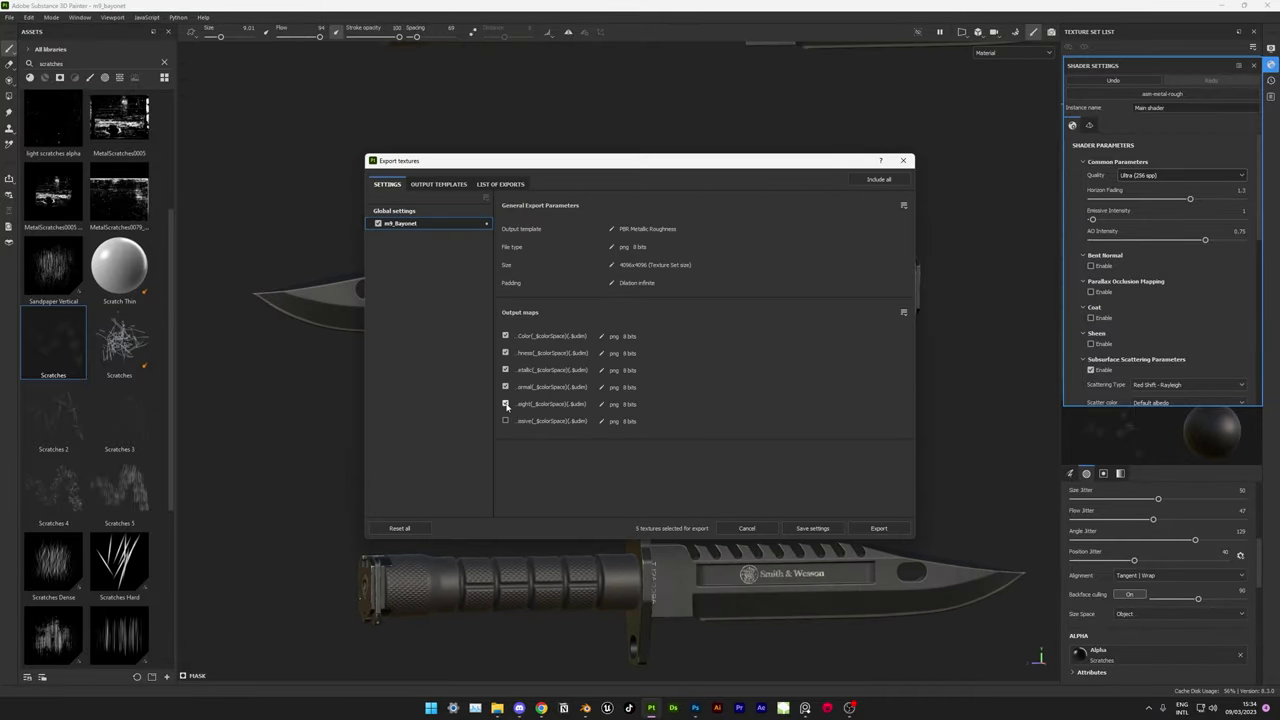
{"action": "left_click", "coordinate": [394, 210]}
- Set the output directory to a new Final folder inside the bayonet's Textures folder
{"action": "left_click", "coordinate": [893, 229]}
{"action": "left_click", "coordinate": [641, 197]}
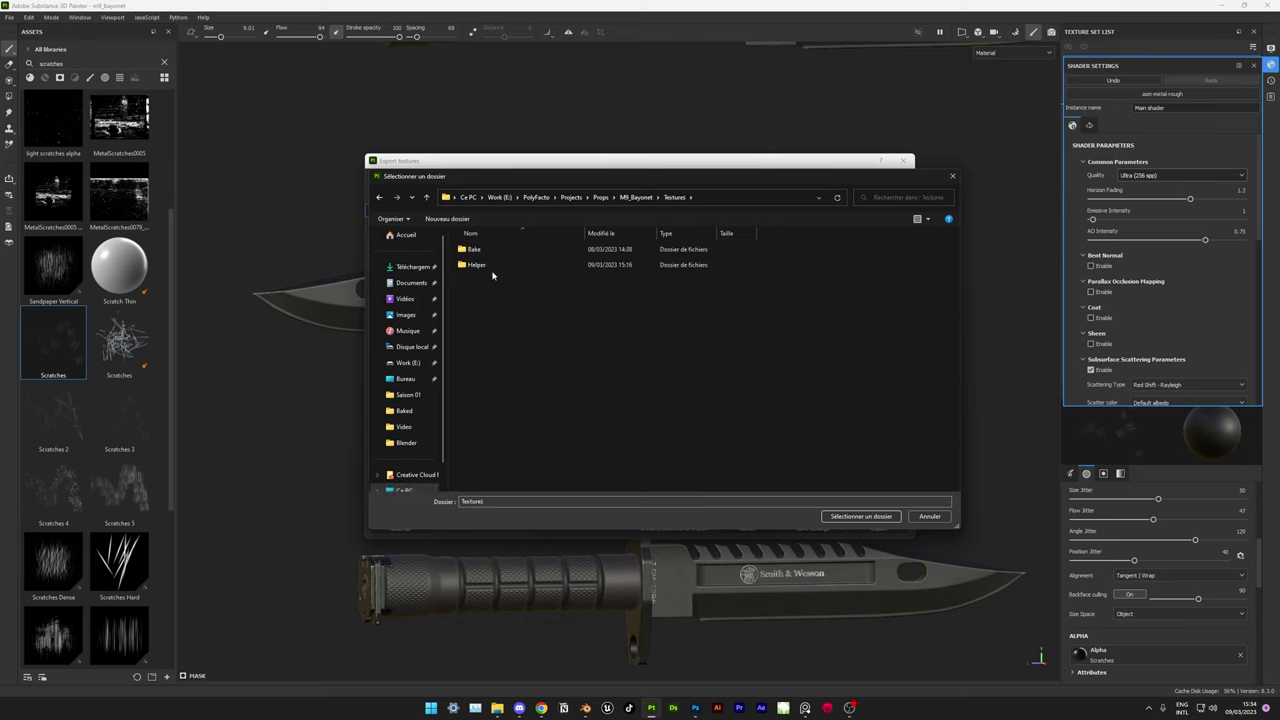
{"action": "right_click", "coordinate": [474, 302]}
{"action": "left_click", "coordinate": [660, 443]}
{"action": "type", "text": "Texture"}
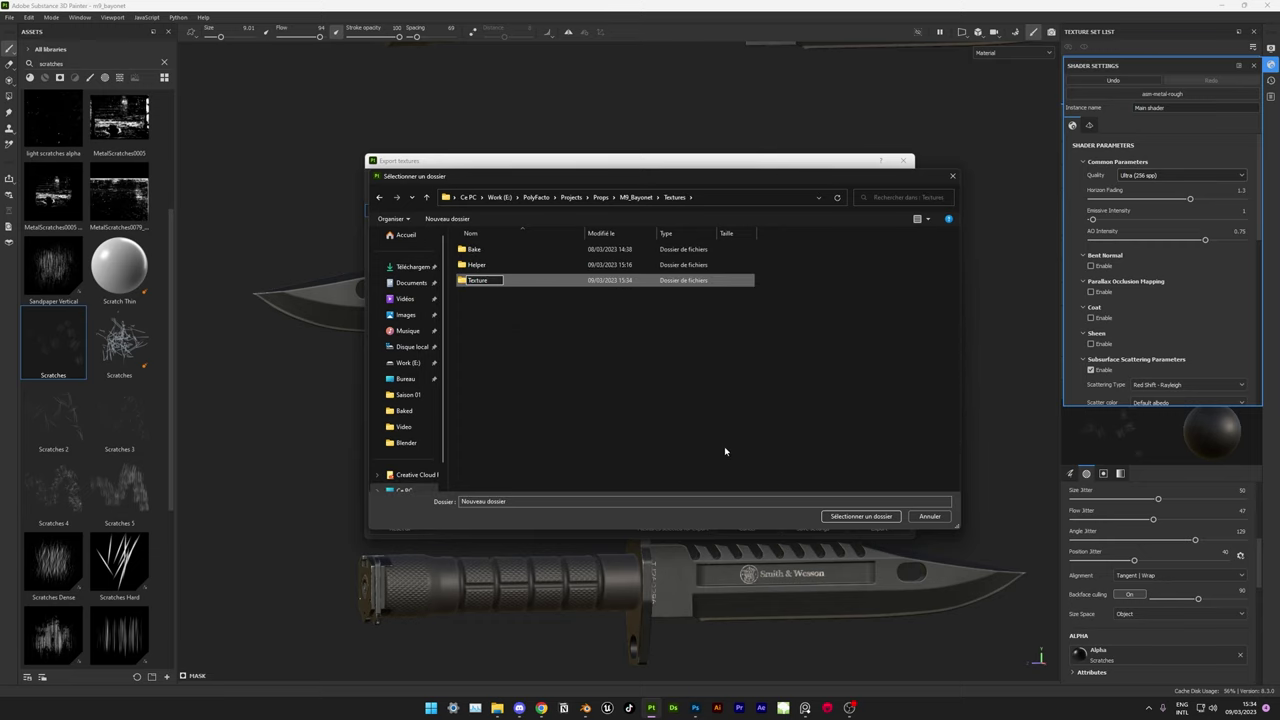
{"action": "key", "text": "Return"}
{"action": "key", "text": "Return"}
{"action": "left_click", "coordinate": [861, 516]}
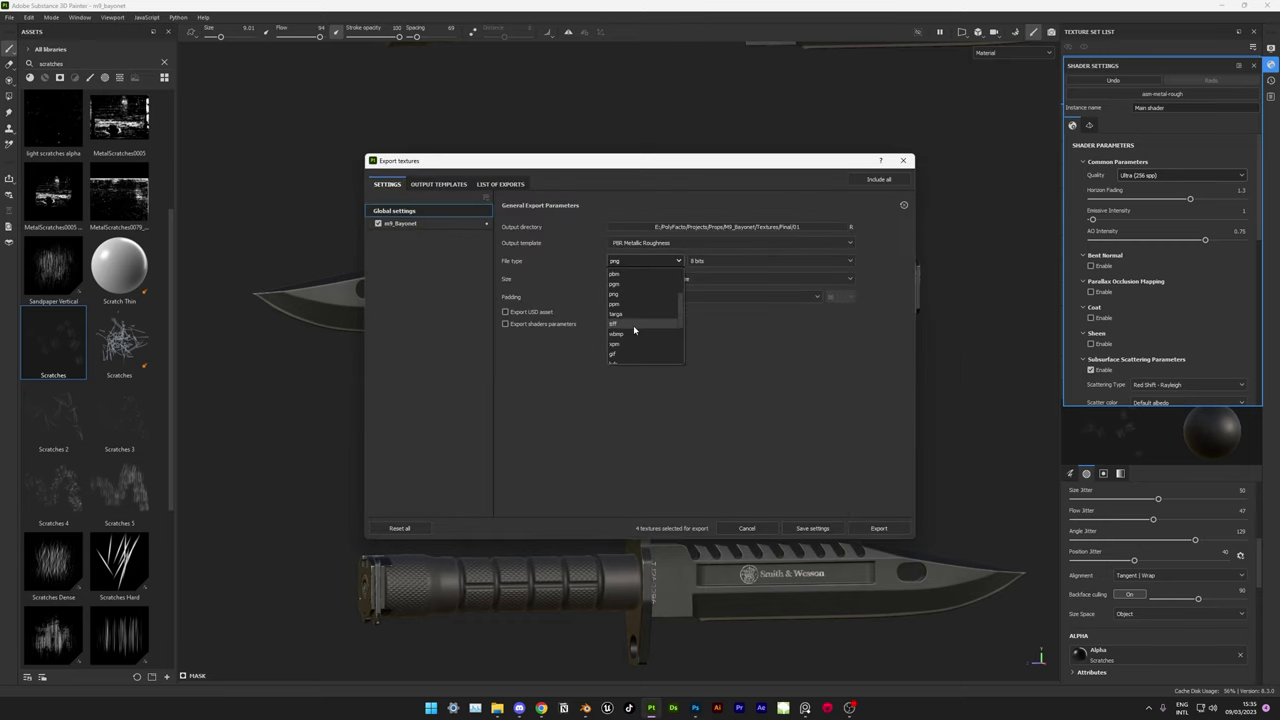
- Choose the texture file type and export the bayonet textures
{"action": "left_click", "coordinate": [634, 330]}
{"action": "left_click", "coordinate": [878, 528]}
{"action": "left_click", "coordinate": [880, 528]}
{"action": "scroll", "coordinate": [654, 316], "scroll_direction": "down", "scroll_amount": 3}
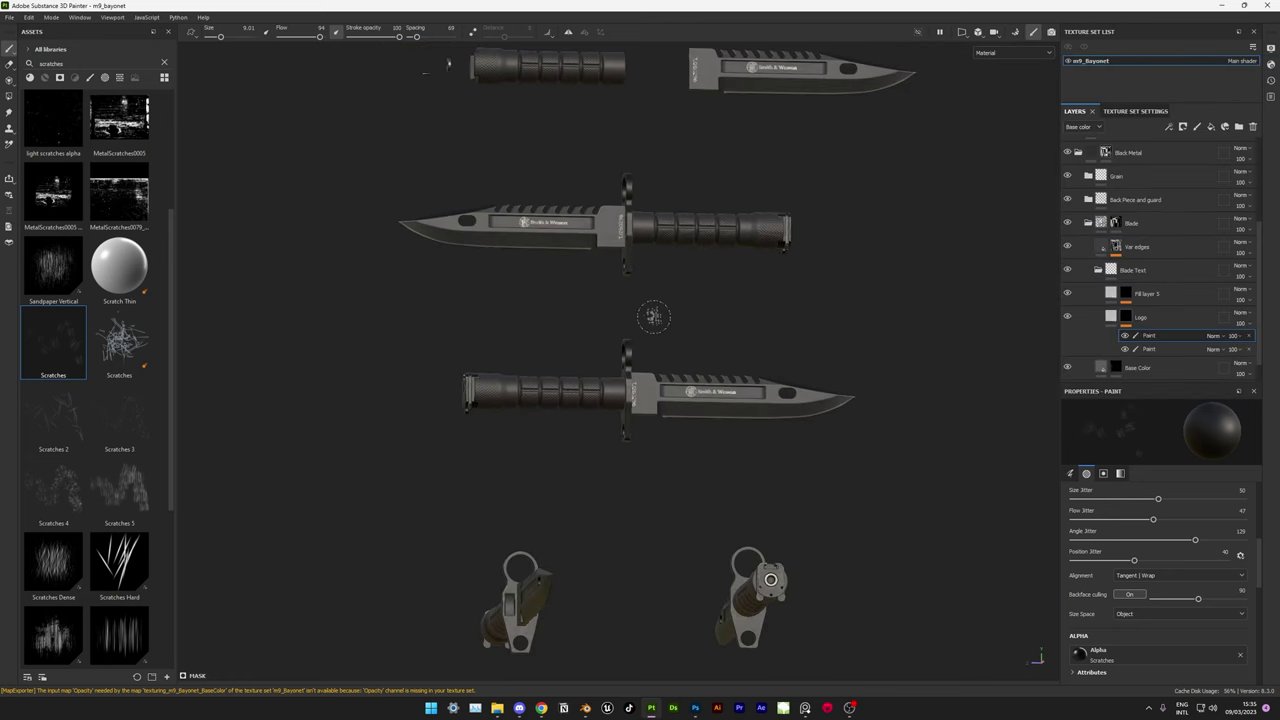
{"action": "left_click_drag", "start_coordinate": [654, 316], "coordinate": [676, 586], "text": "alt"}
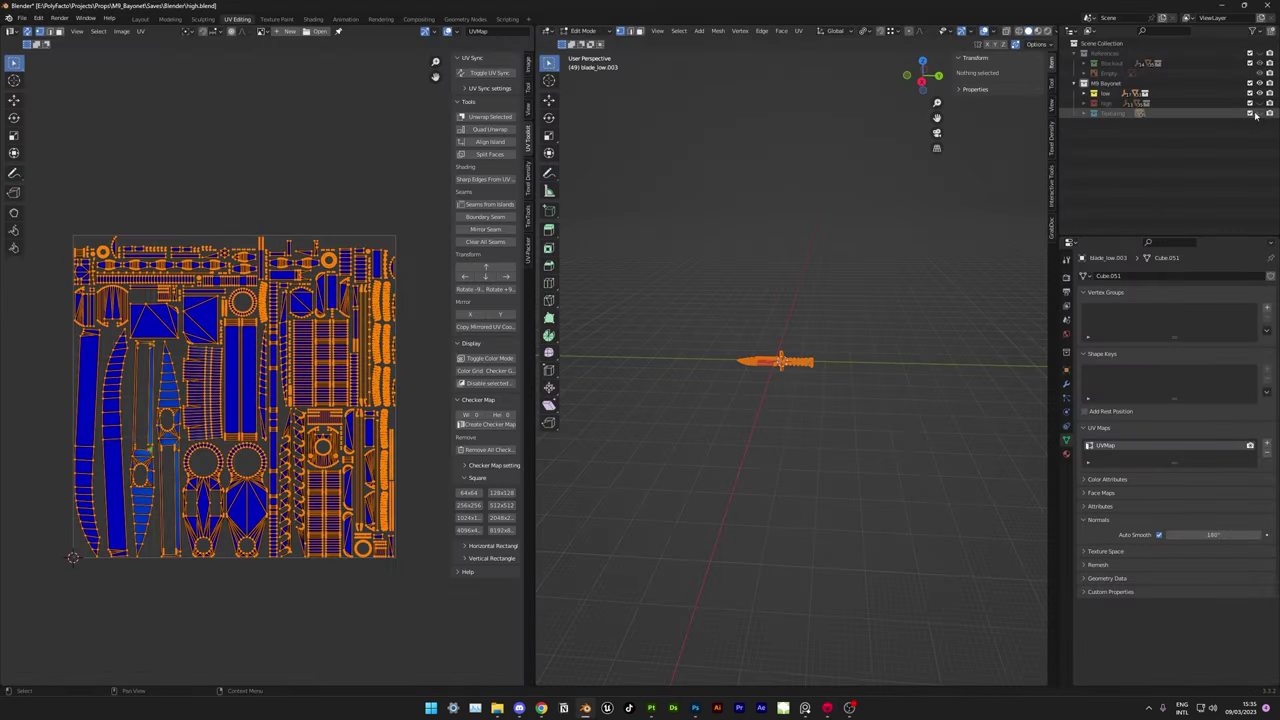
- Move all the bayonet parts into a new 'Render' collection and colour-tag it
{"action": "key", "text": "Tab"}
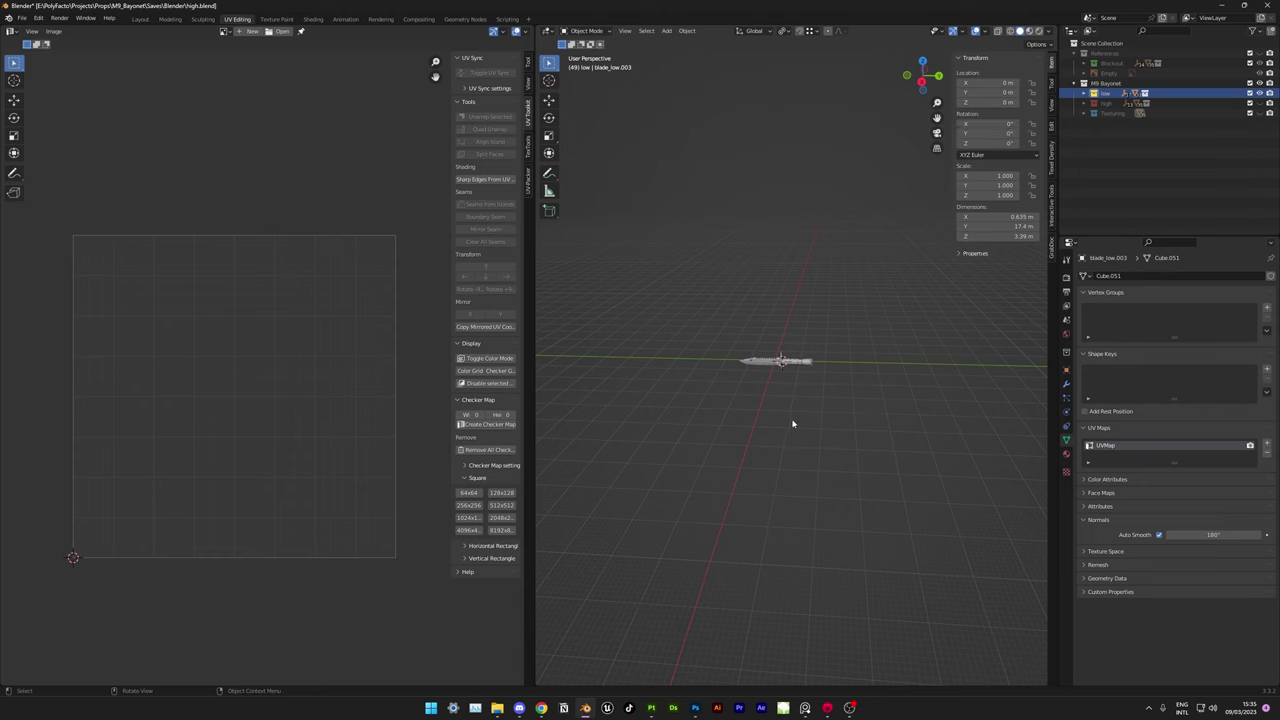
{"action": "key", "text": "shift+d"}
{"action": "key", "text": "Escape"}
{"action": "type", "text": "m"}
{"action": "type", "text": "r"}
{"action": "key", "text": "Return"}
{"action": "right_click", "coordinate": [1100, 123]}
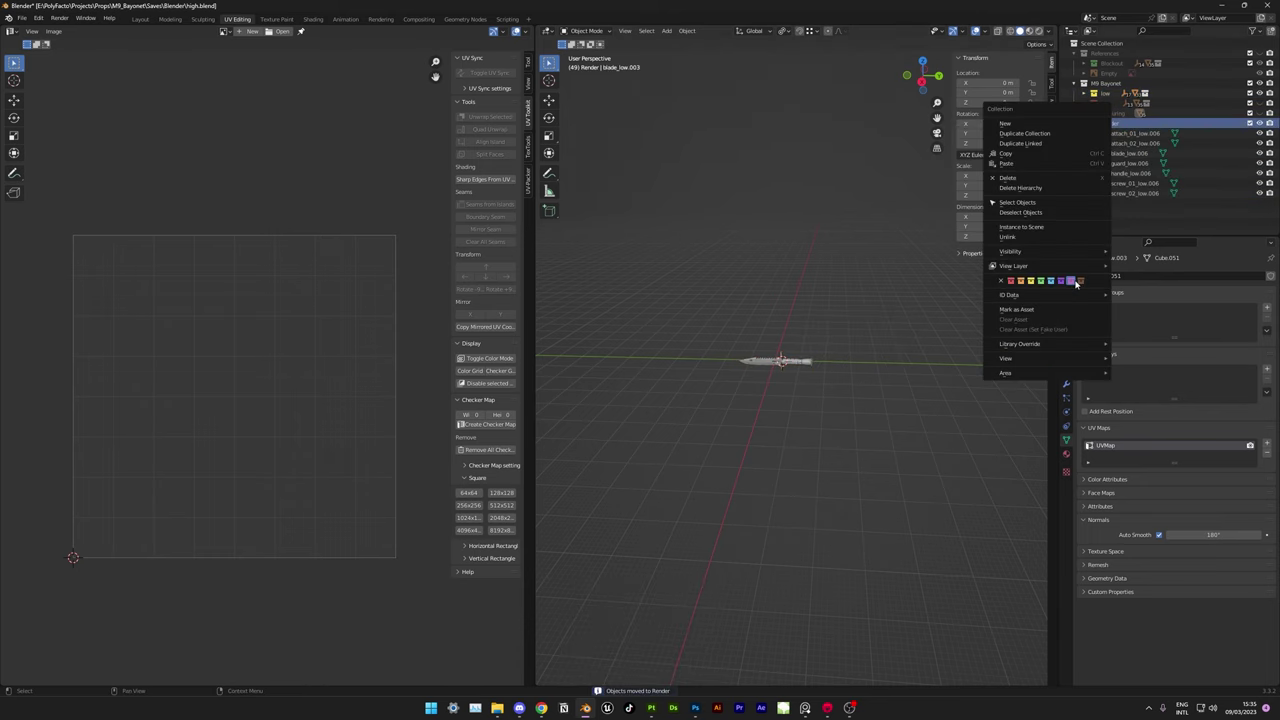
- Apply the screw's Mirror modifier and rotate its geometry into alignment
{"action": "left_click", "coordinate": [1066, 384]}
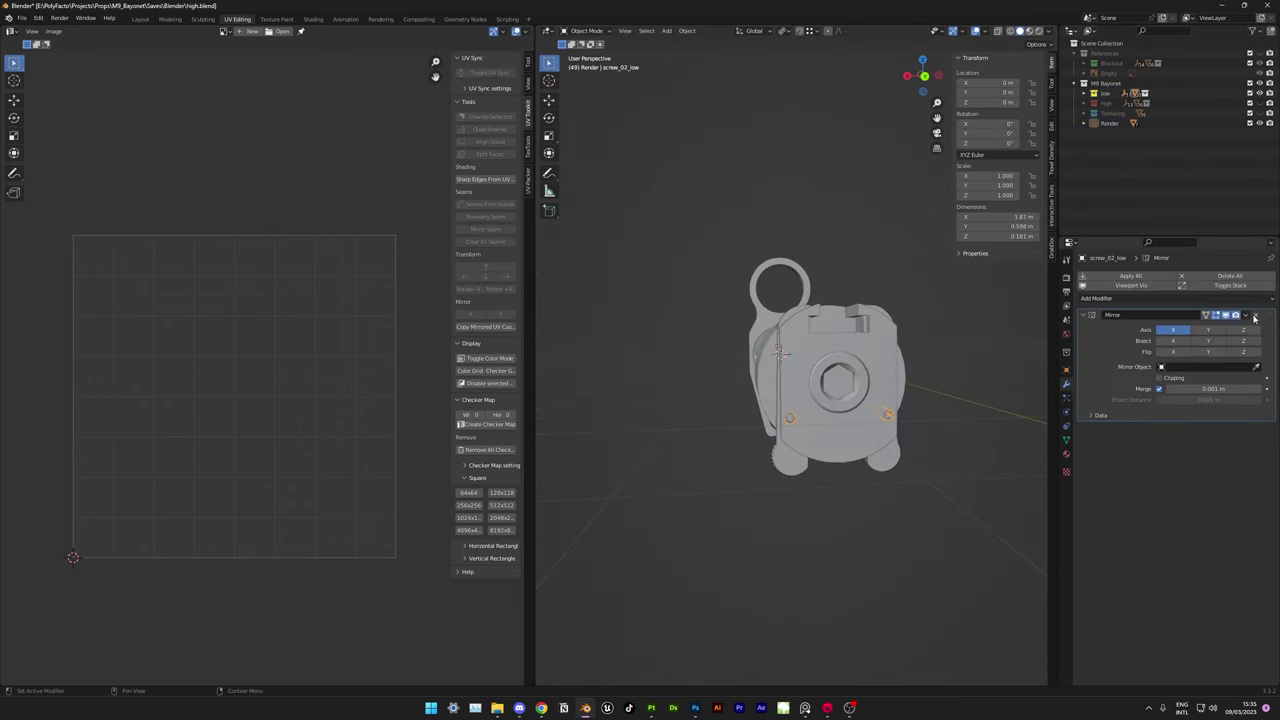
{"action": "key", "text": "ctrl+a"}
{"action": "key", "text": "Tab"}
{"action": "key", "text": "ctrl+KP_1"}
{"action": "scroll", "coordinate": [895, 388], "scroll_direction": "up", "scroll_amount": 4}
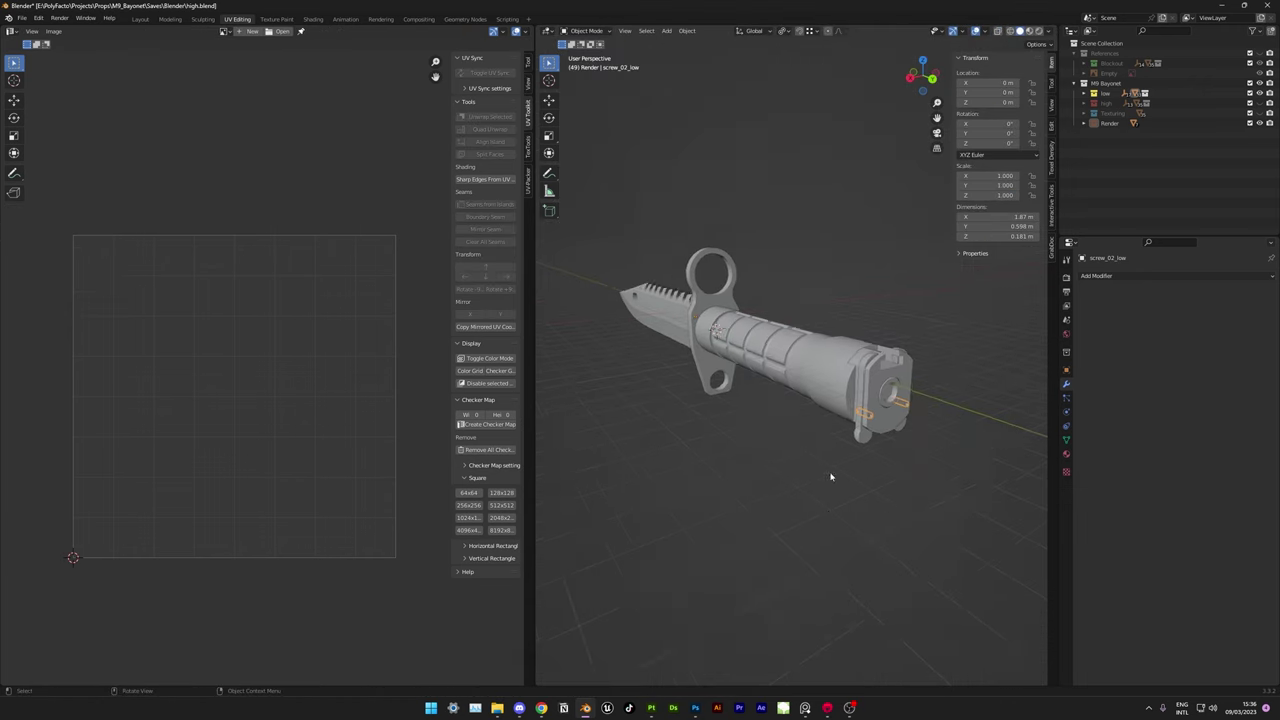
{"action": "middle_click_drag", "start_coordinate": [660, 340], "coordinate": [699, 370]}
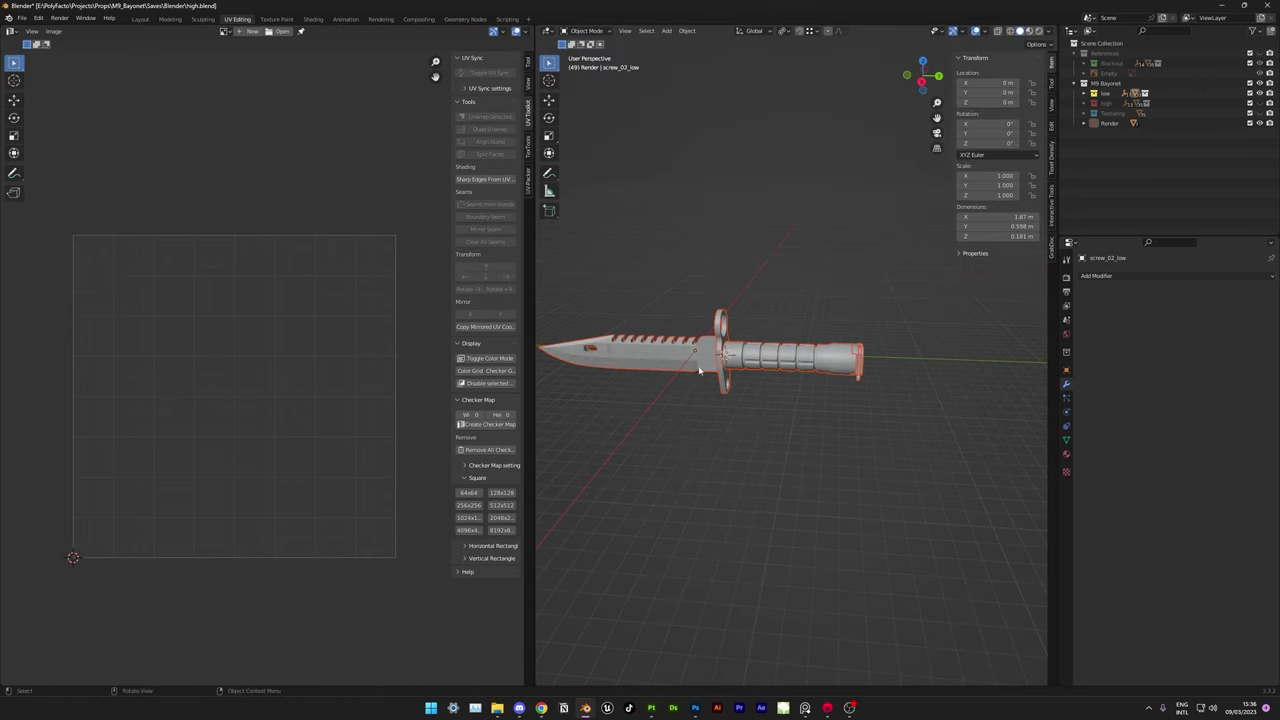
- Export the model as m9_bayonet.fbx
{"action": "left_click", "coordinate": [21, 18]}
{"action": "left_click", "coordinate": [230, 240]}
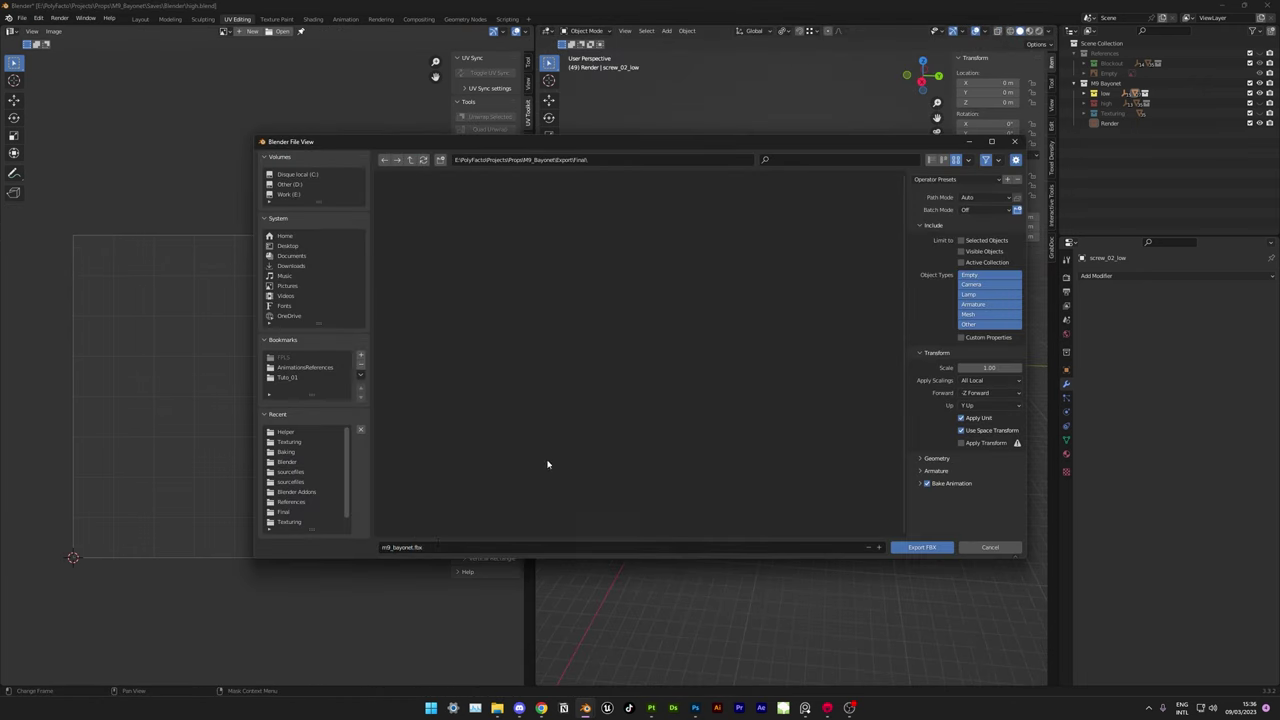
{"action": "key", "text": "Return"}
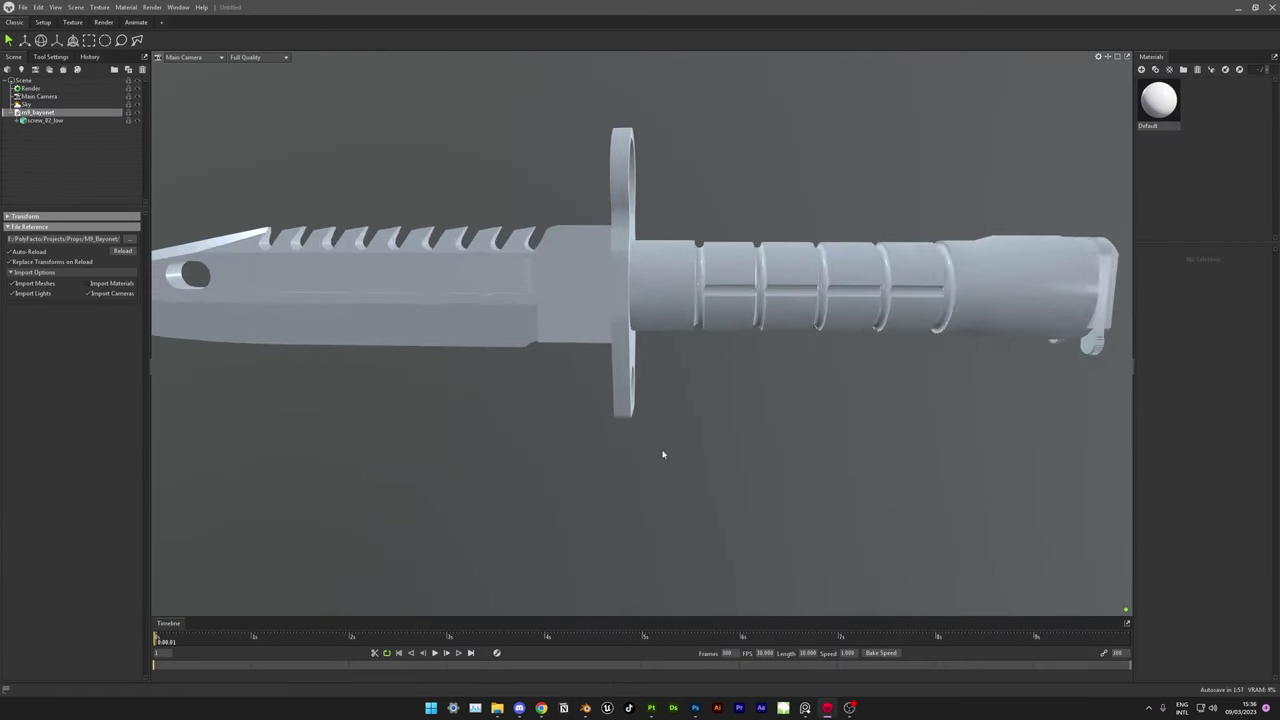
- Load the Normal, BaseColor, Roughness and Metallic textures from Textures/Final into the material
{"action": "left_click", "coordinate": [1150, 289]}
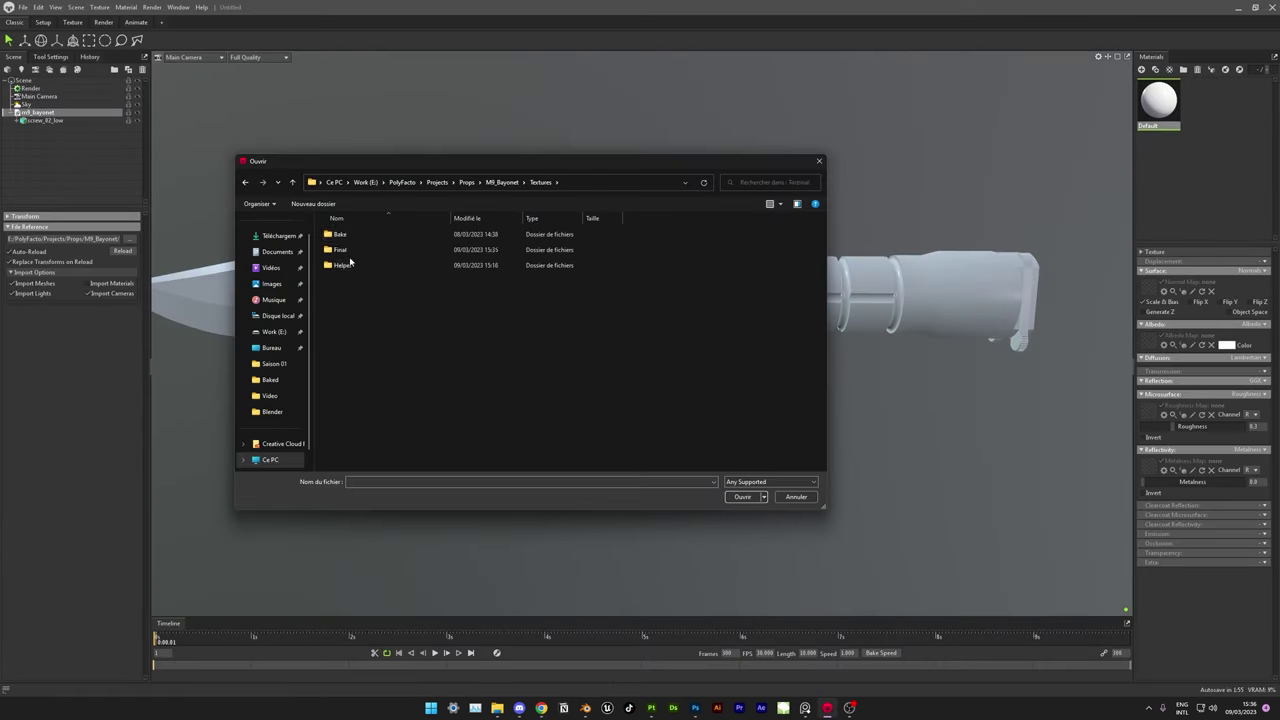
{"action": "double_click", "coordinate": [350, 262]}
{"action": "double_click", "coordinate": [345, 240]}
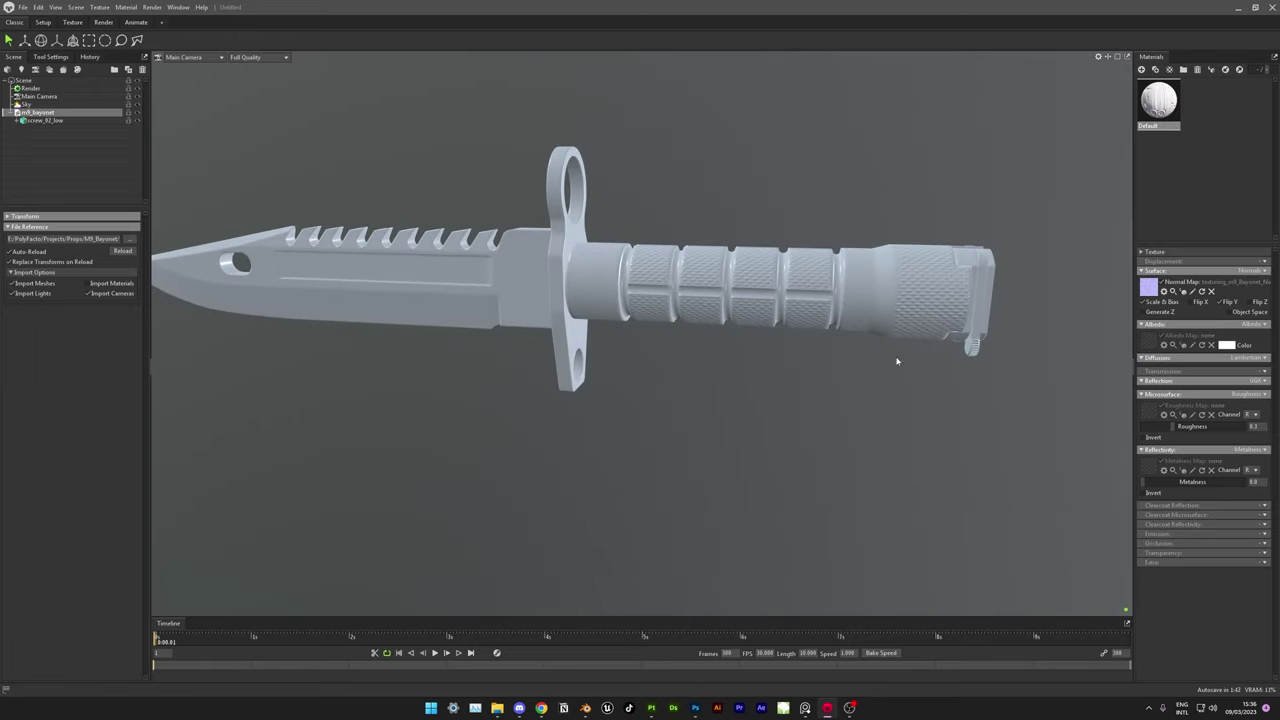
{"action": "left_click", "coordinate": [1148, 341]}
{"action": "double_click", "coordinate": [348, 245]}
{"action": "left_click", "coordinate": [1148, 414]}
{"action": "double_click", "coordinate": [516, 245]}
{"action": "left_click", "coordinate": [1148, 469]}
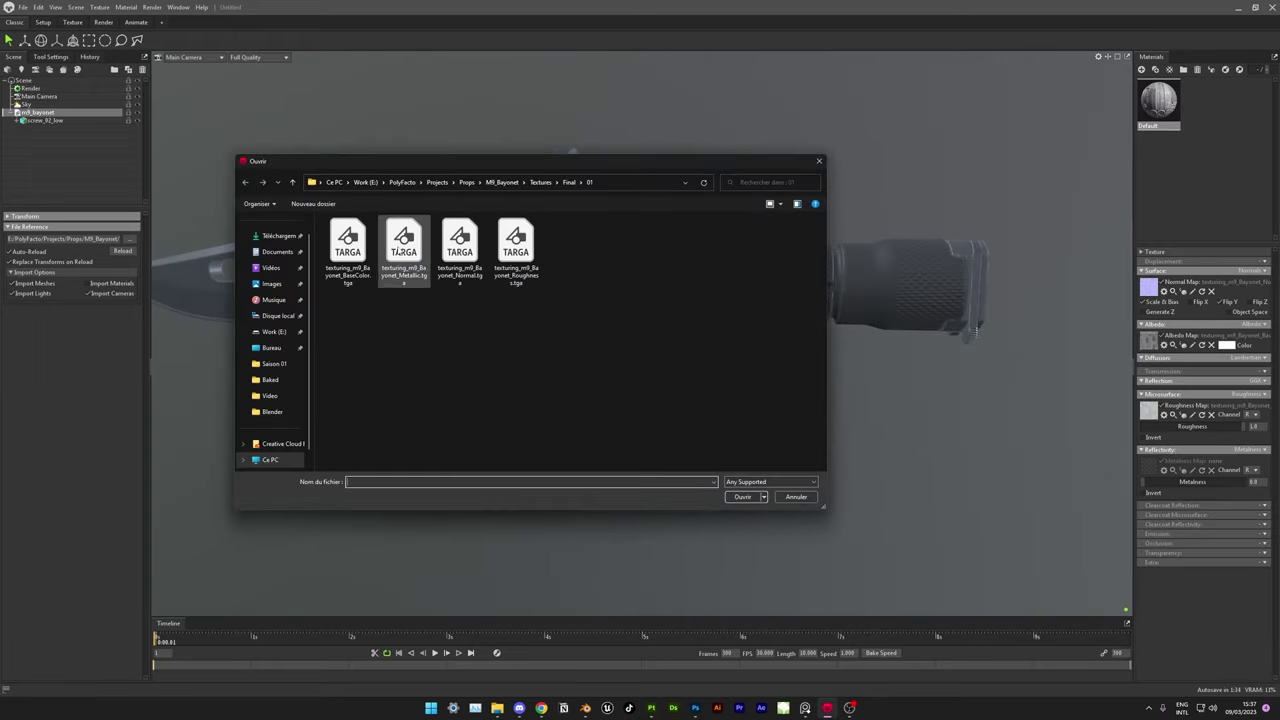
{"action": "double_click", "coordinate": [397, 250]}
- Apply a photo sky from Library > Skies and rotate its lighting around the knife
{"action": "left_click", "coordinate": [36, 106]}
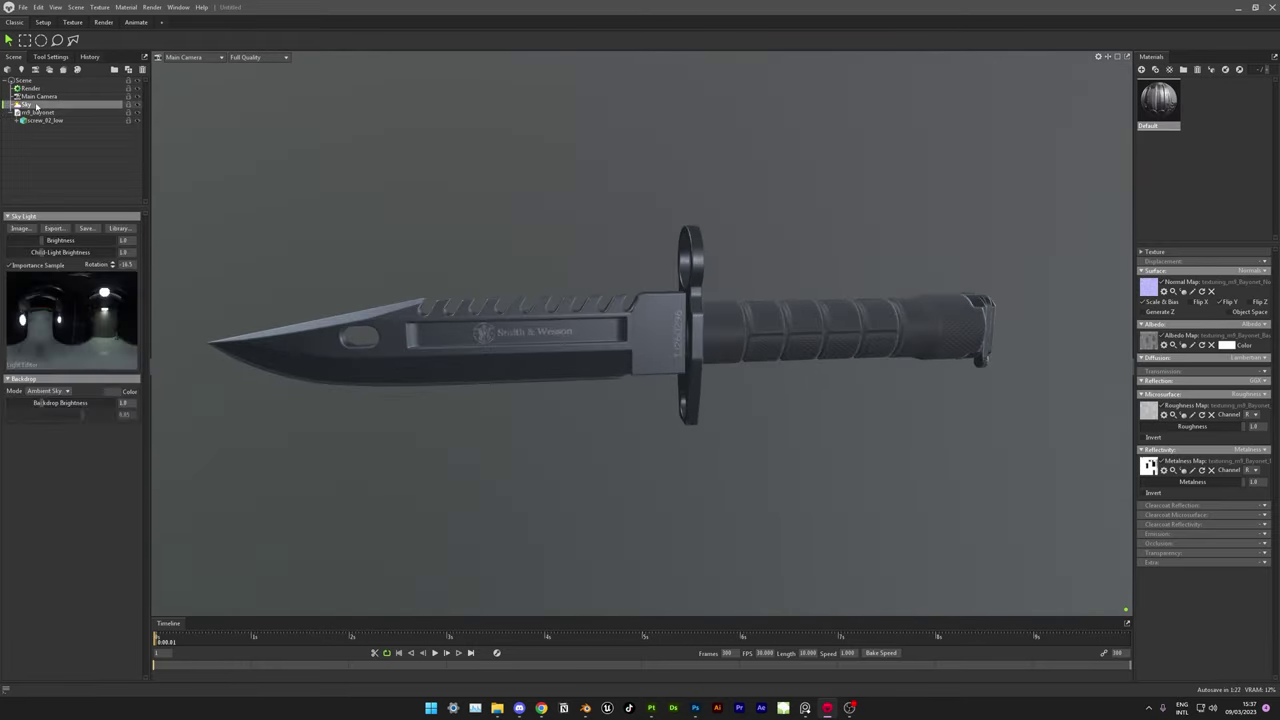
{"action": "left_click", "coordinate": [121, 230]}
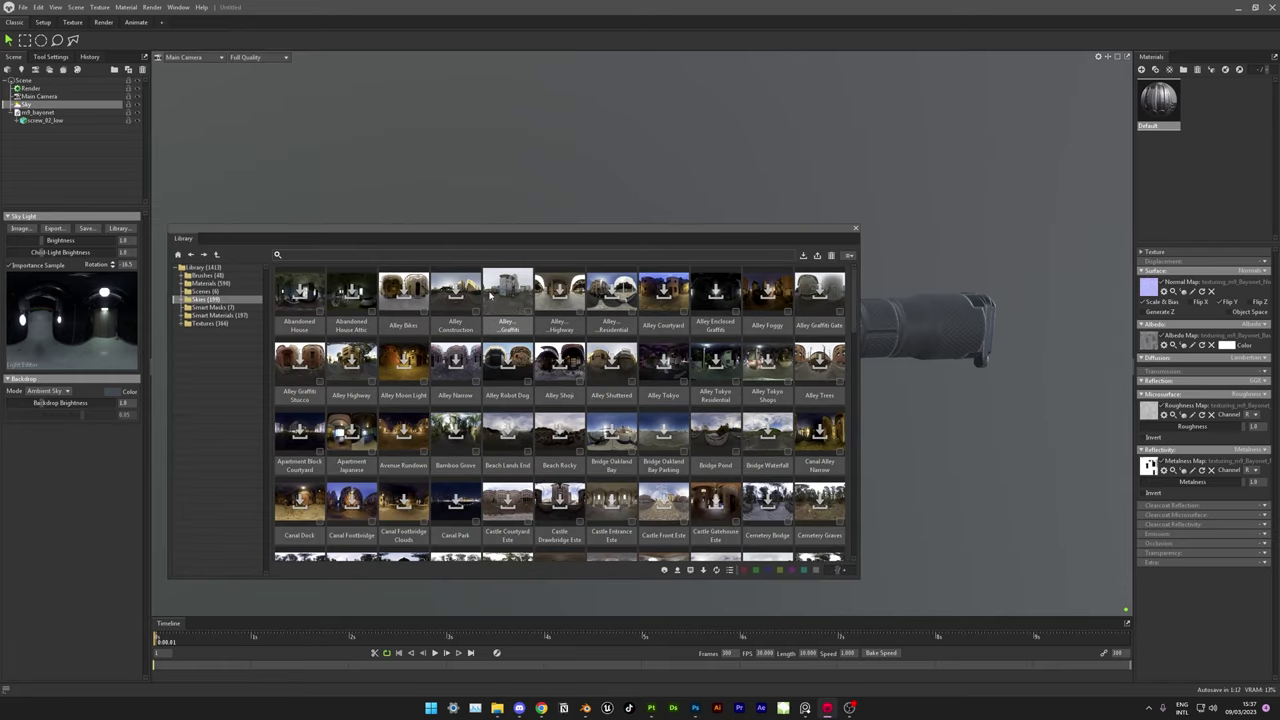
{"action": "left_click", "coordinate": [178, 255]}
{"action": "left_click", "coordinate": [197, 256]}
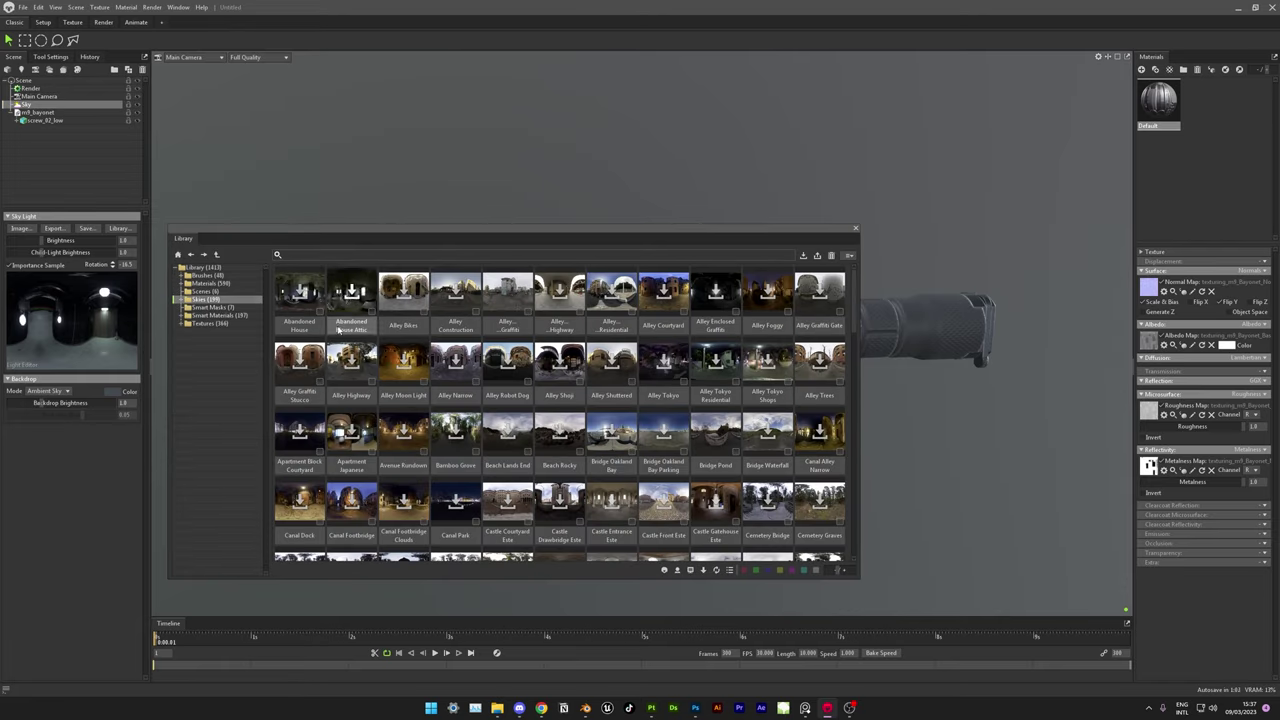
{"action": "double_click", "coordinate": [508, 286]}
{"action": "left_click", "coordinate": [718, 366]}
{"action": "left_click_drag", "start_coordinate": [718, 366], "coordinate": [169, 336]}
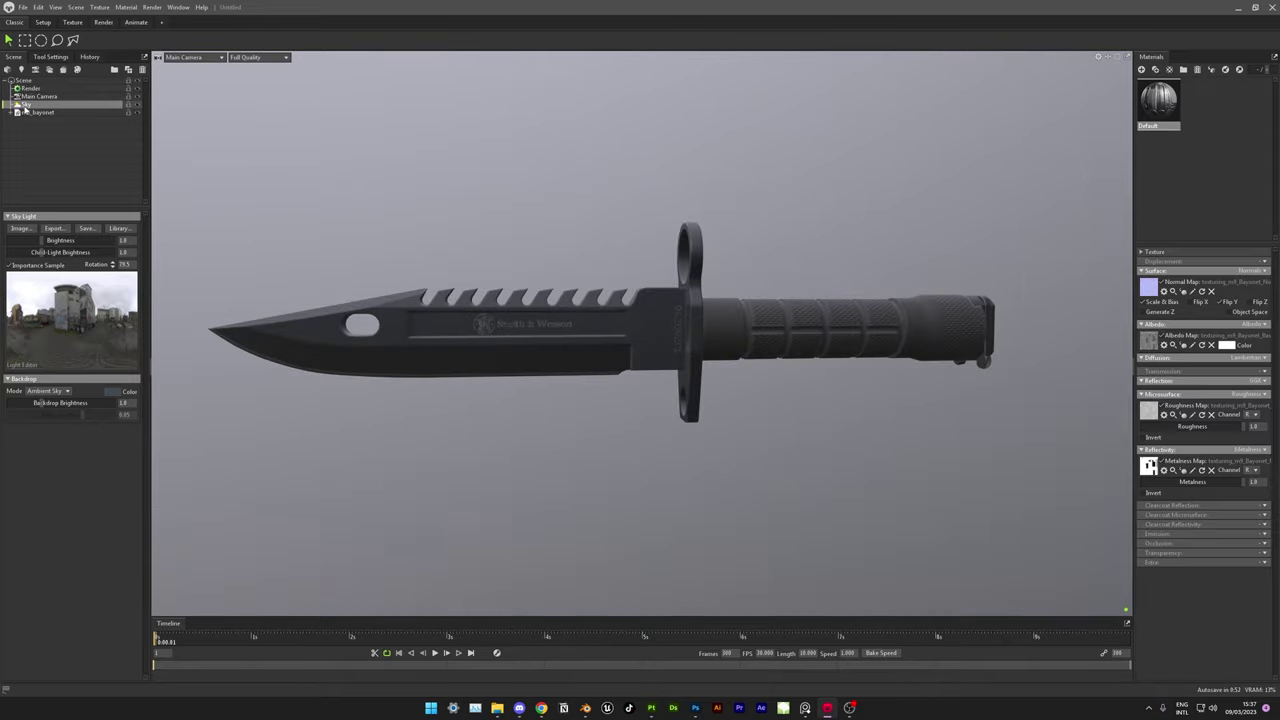
- Set Backdrop Mode to Color with the dark blue-grey 181b26
{"action": "left_click", "coordinate": [50, 390]}
{"action": "left_click", "coordinate": [45, 420]}
{"action": "left_click", "coordinate": [497, 708]}
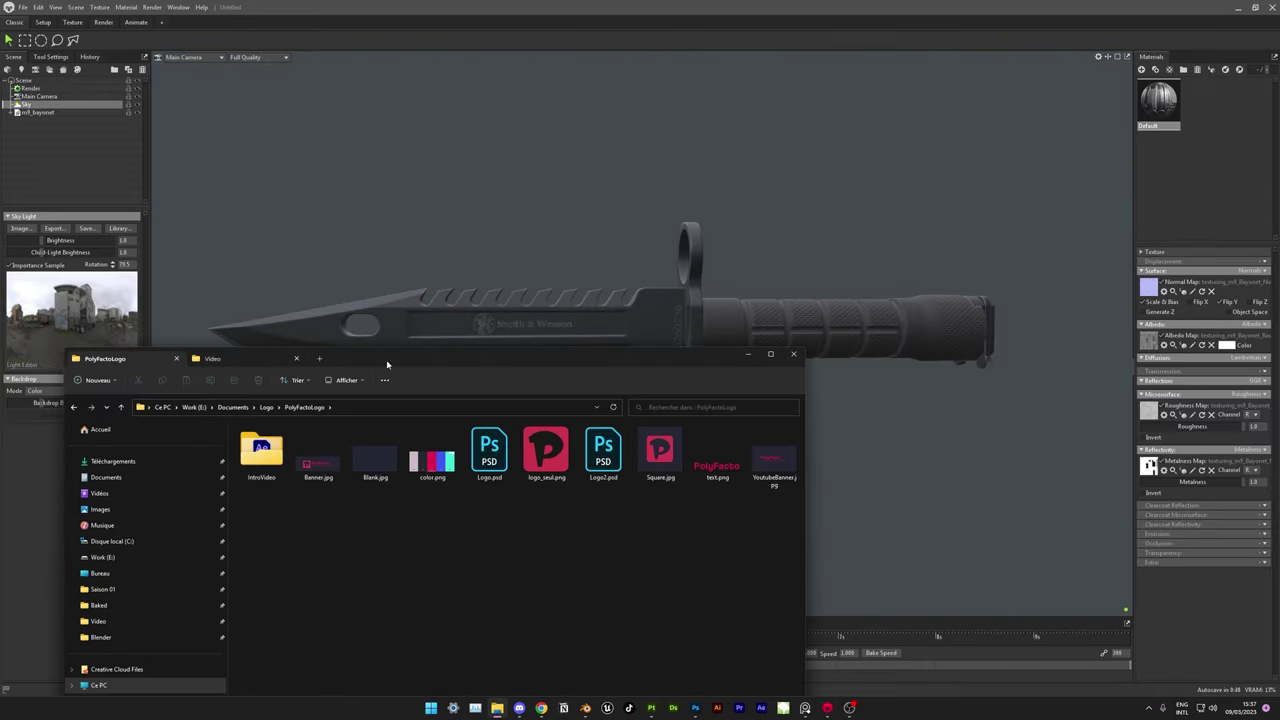
{"action": "left_click", "coordinate": [497, 708]}
{"action": "left_click", "coordinate": [497, 708]}
{"action": "left_click", "coordinate": [497, 708]}
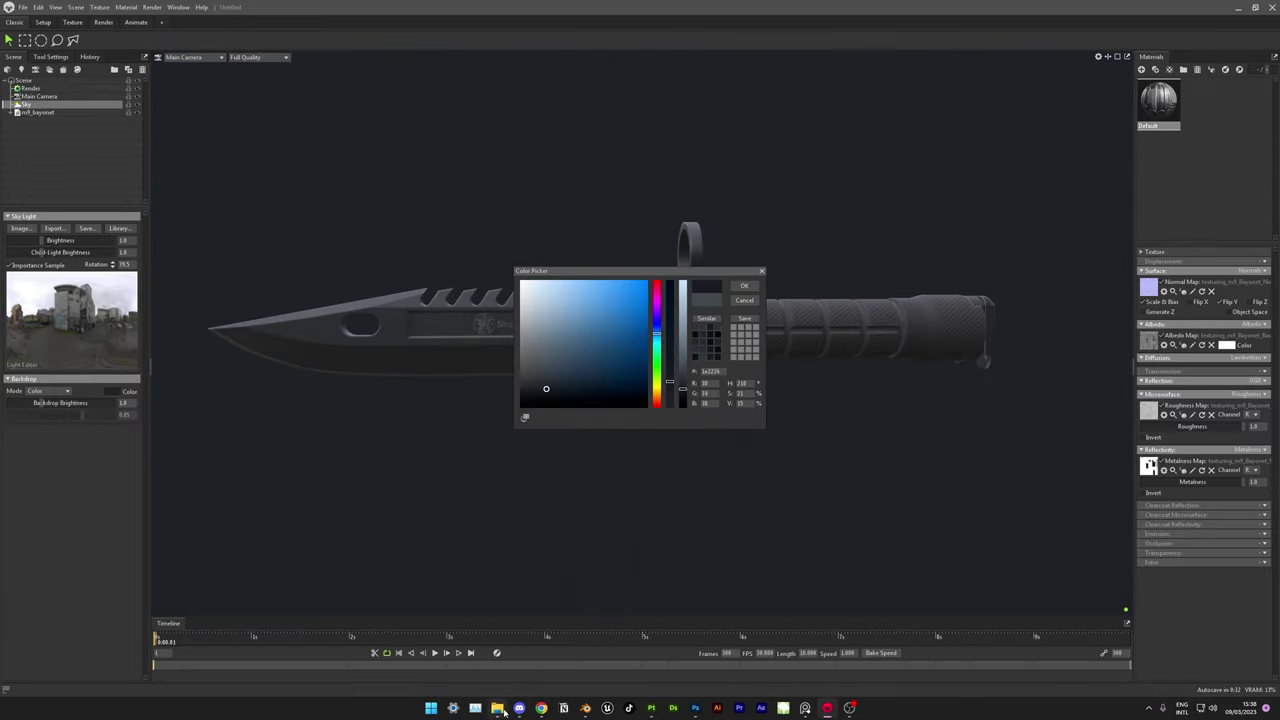
{"action": "left_click", "coordinate": [499, 709]}
{"action": "double_click", "coordinate": [609, 530]}
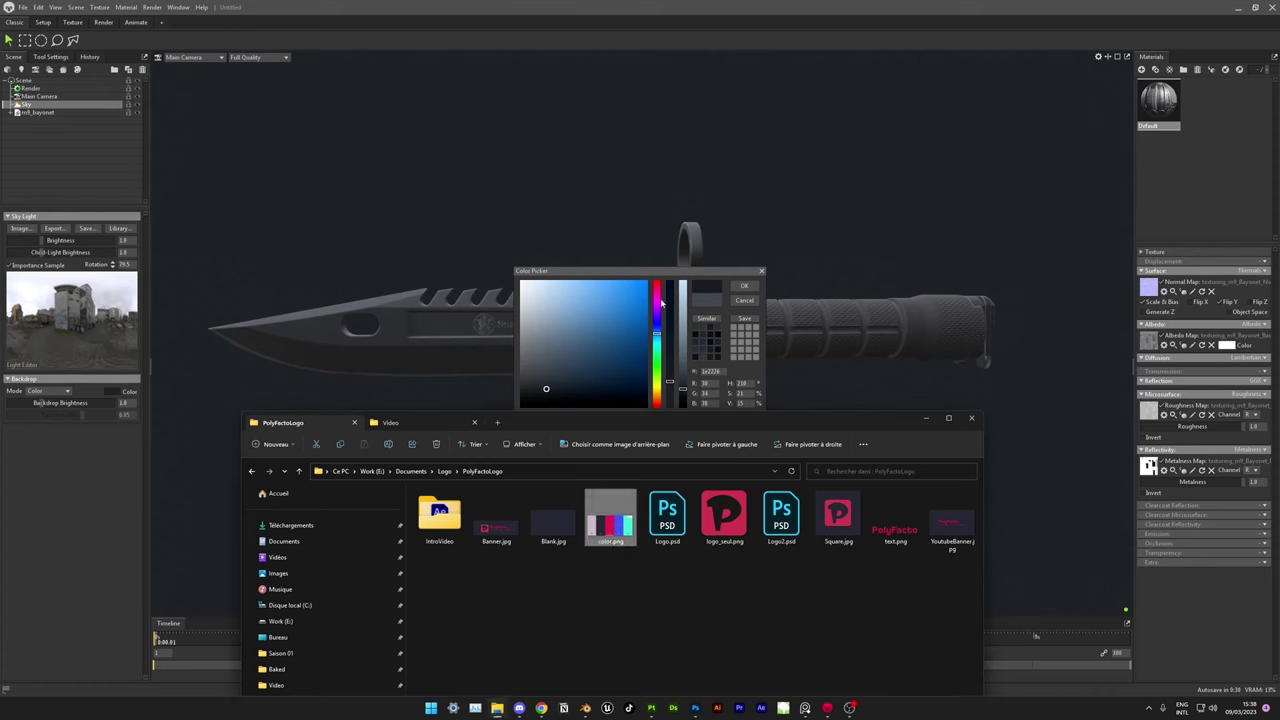
{"action": "key", "text": "Tab"}
{"action": "type", "text": "27"}
{"action": "key", "text": "Tab"}
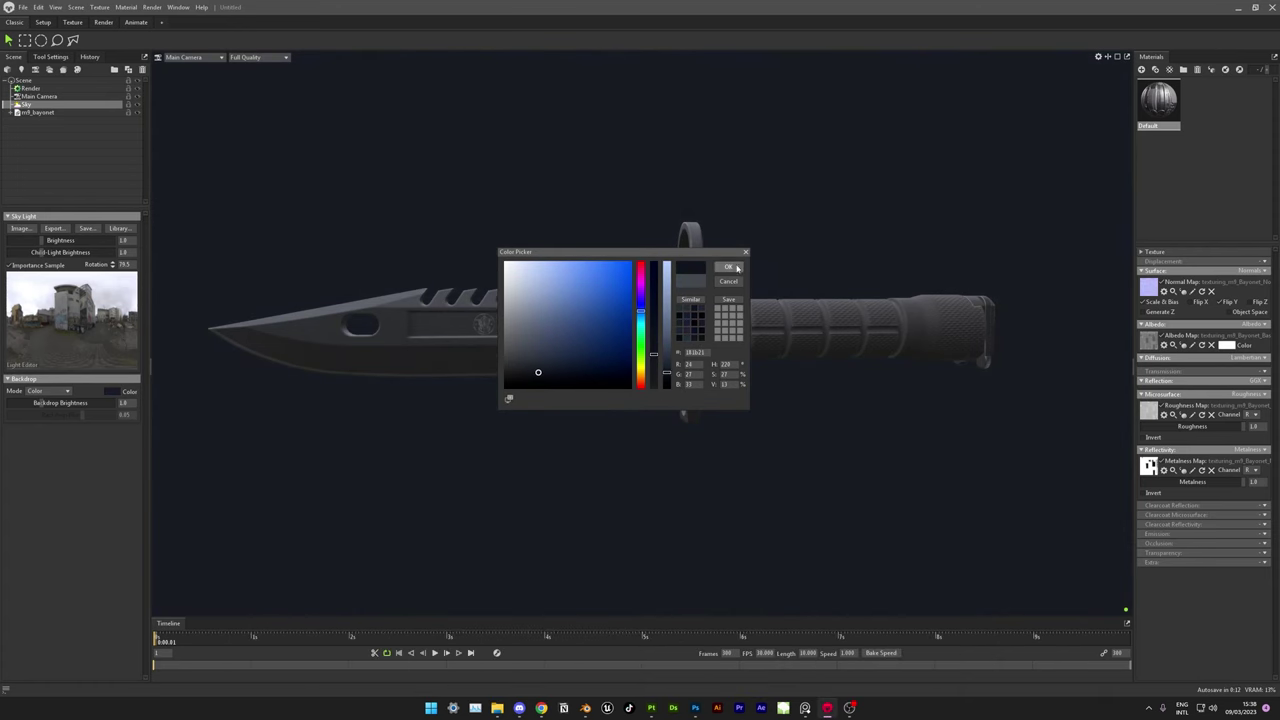
{"action": "left_click", "coordinate": [729, 265]}
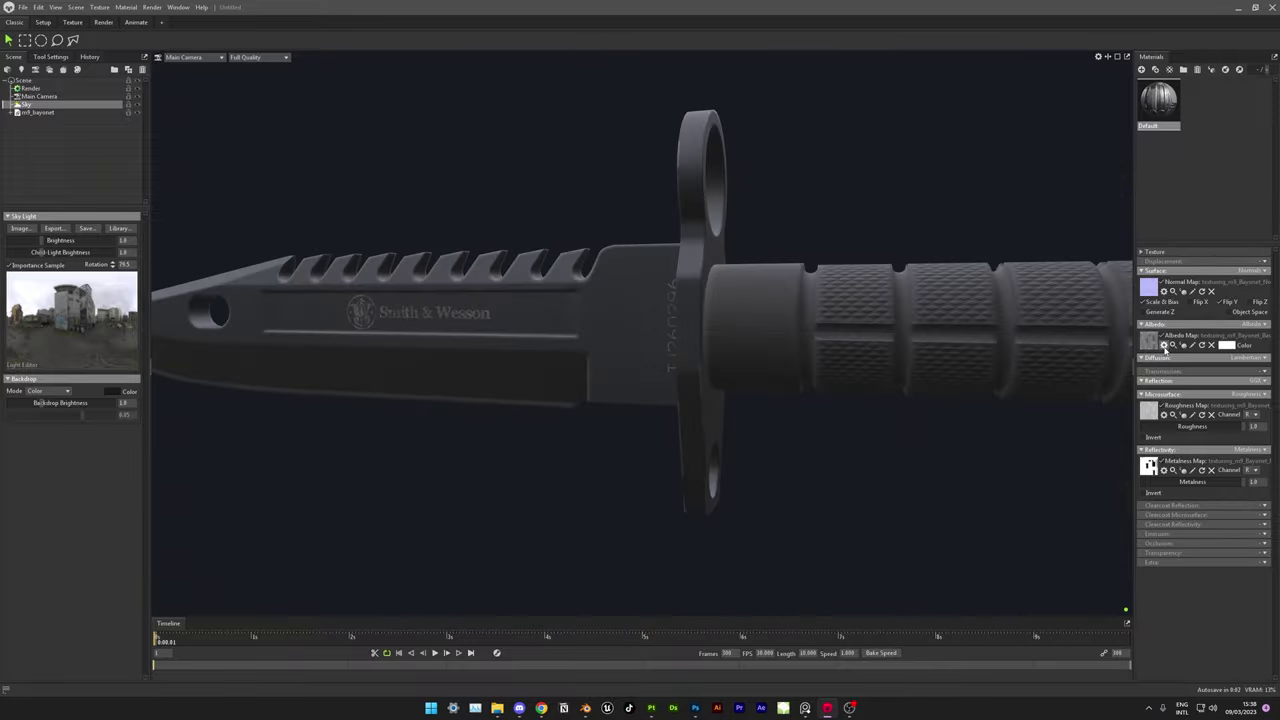
- Tilt the bayonet diagonally and add a directional light angled across it
{"action": "left_click", "coordinate": [38, 112]}
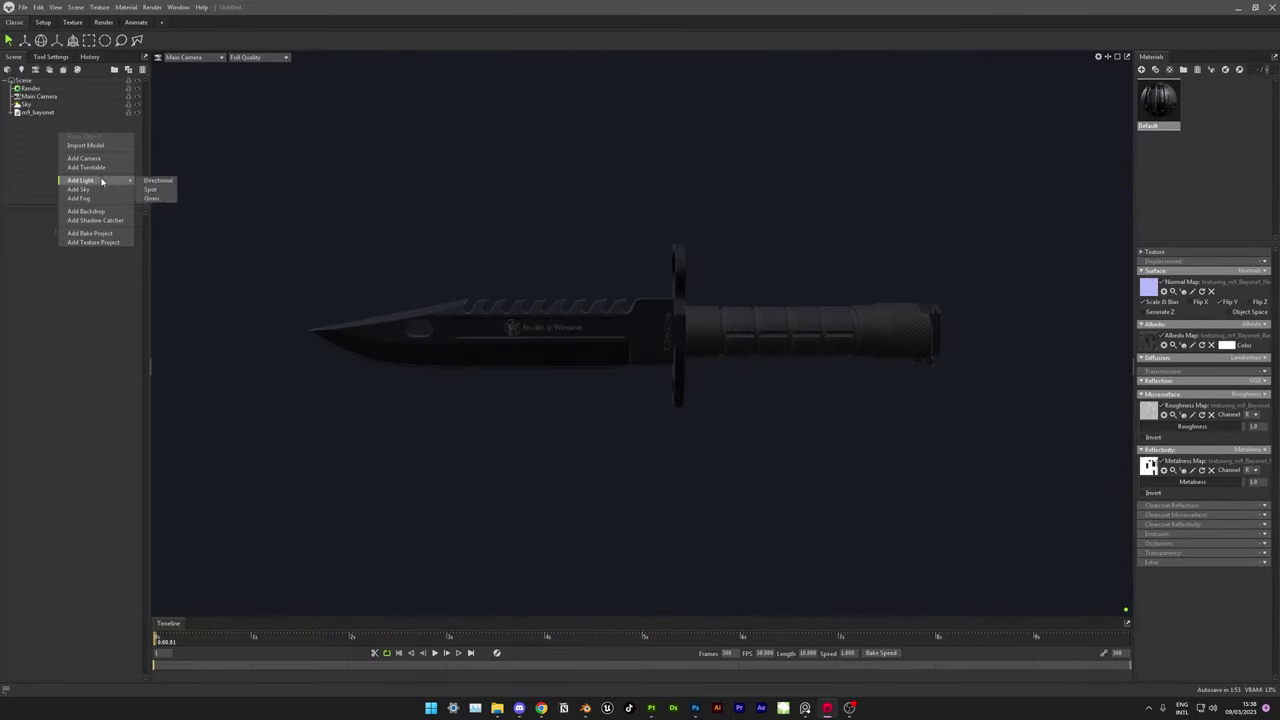
{"action": "left_click_drag", "start_coordinate": [636, 290], "coordinate": [765, 357]}
{"action": "key", "text": "ctrl+l"}
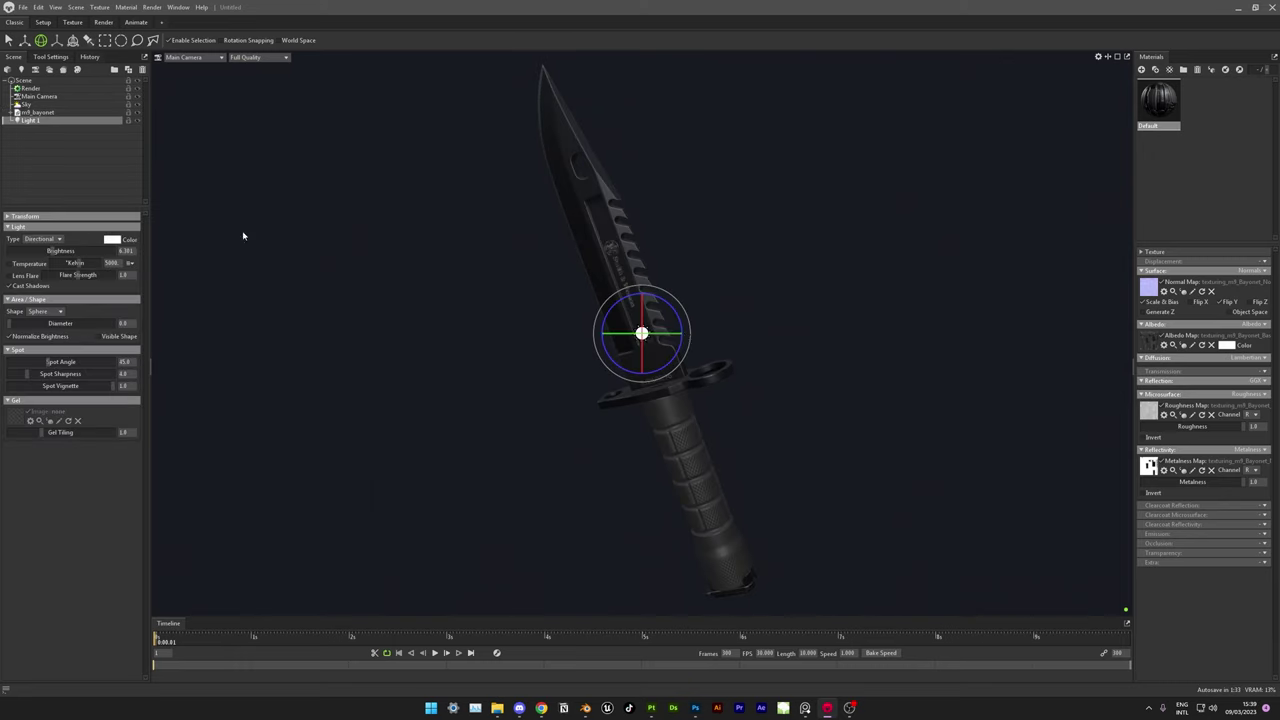
{"action": "left_click_drag", "start_coordinate": [928, 342], "coordinate": [906, 334]}
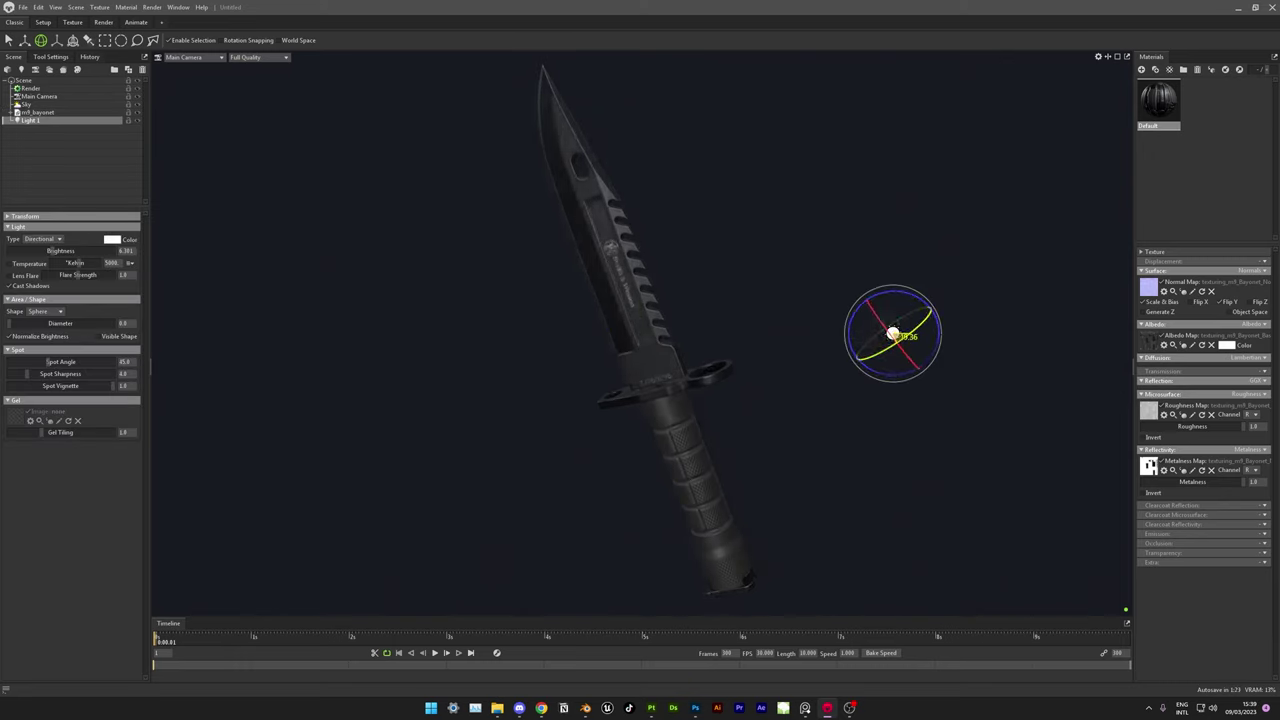
{"action": "left_click", "coordinate": [112, 240]}
{"action": "left_click", "coordinate": [273, 267]}
- Duplicate the light, swing the copy around the knife, and rotate the right-side light
{"action": "key", "text": "ctrl+d"}
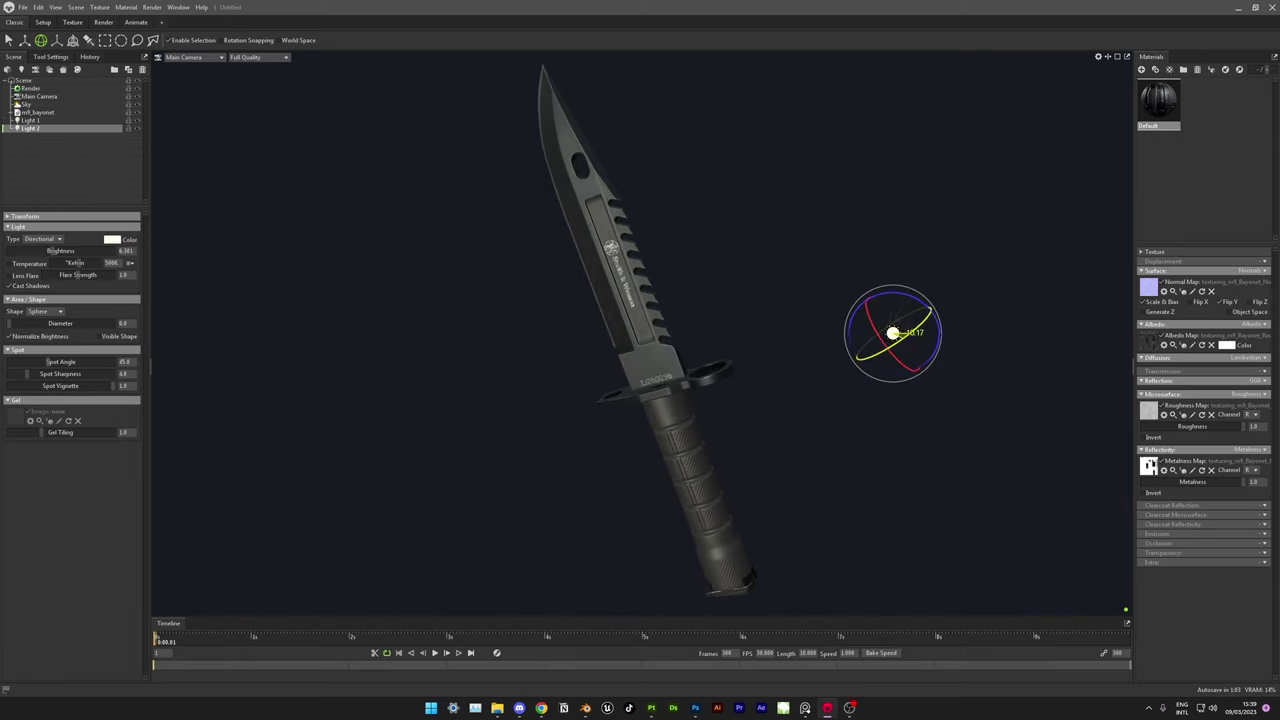
{"action": "left_click_drag", "start_coordinate": [905, 331], "coordinate": [870, 352]}
{"action": "left_click", "coordinate": [112, 239]}
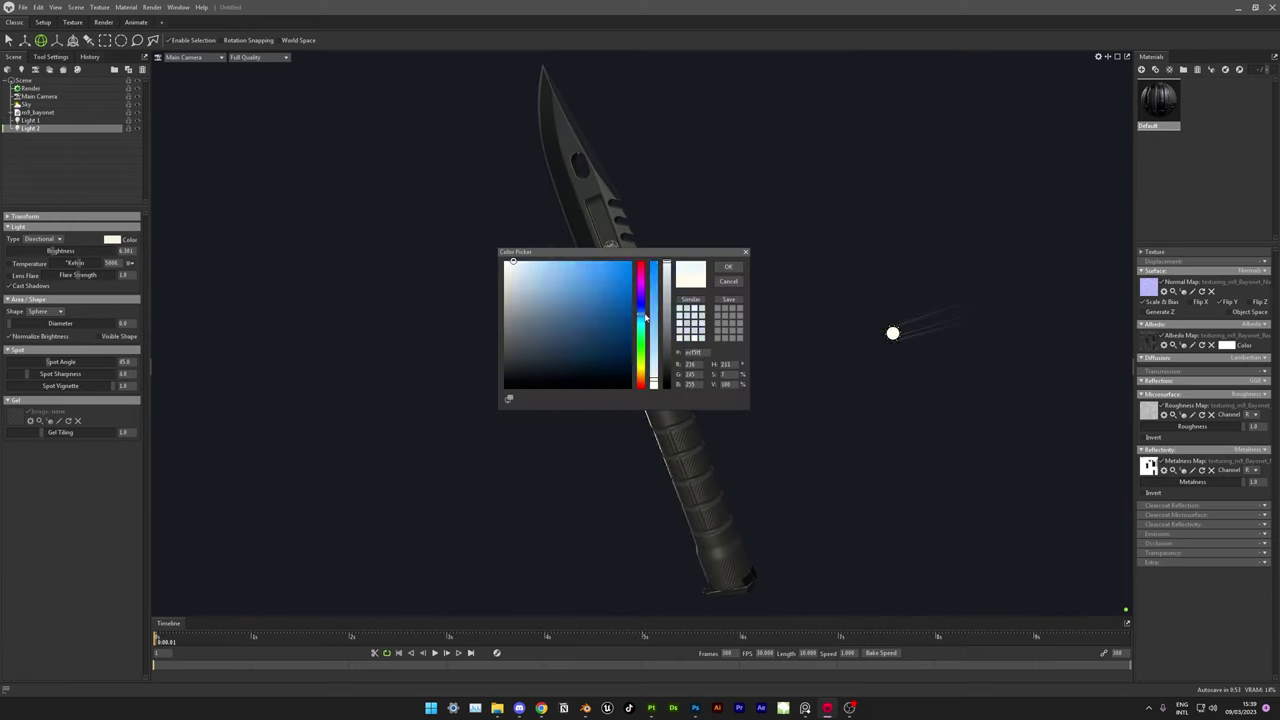
{"action": "left_click", "coordinate": [620, 470]}
{"action": "left_click", "coordinate": [620, 470]}
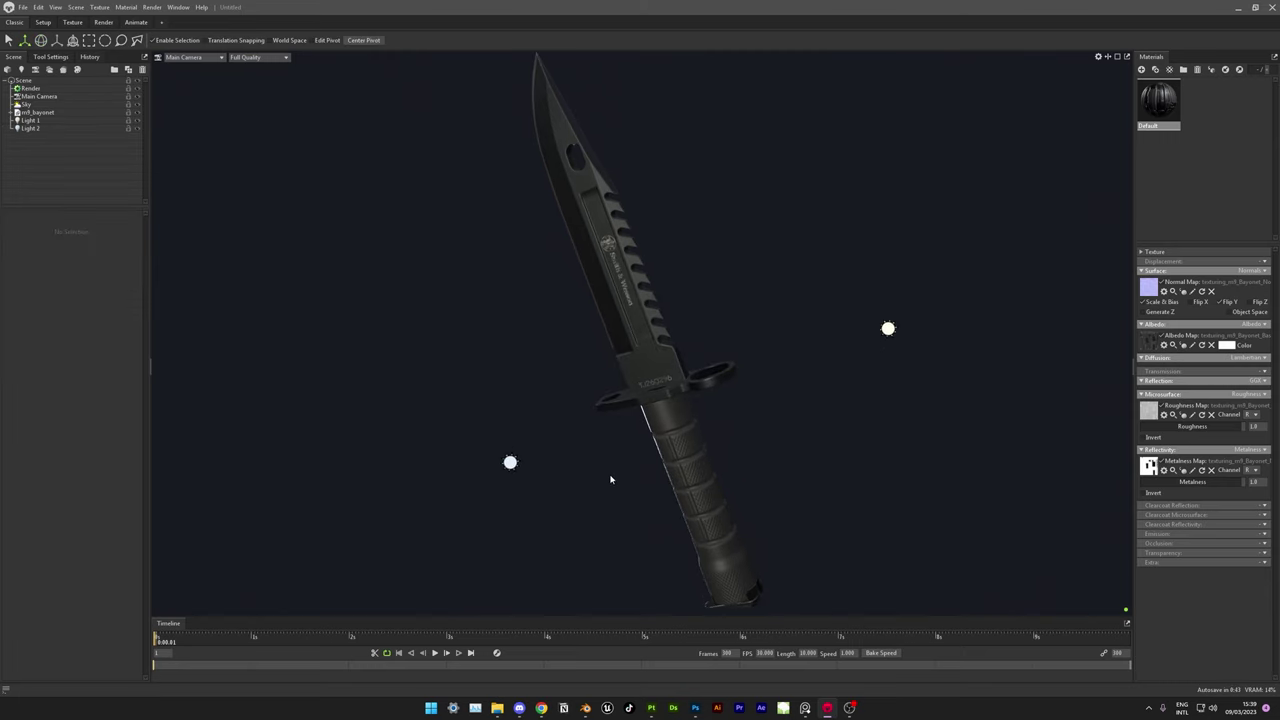
{"action": "left_click", "coordinate": [866, 333]}
{"action": "left_click", "coordinate": [860, 334]}
{"action": "key", "text": "e"}
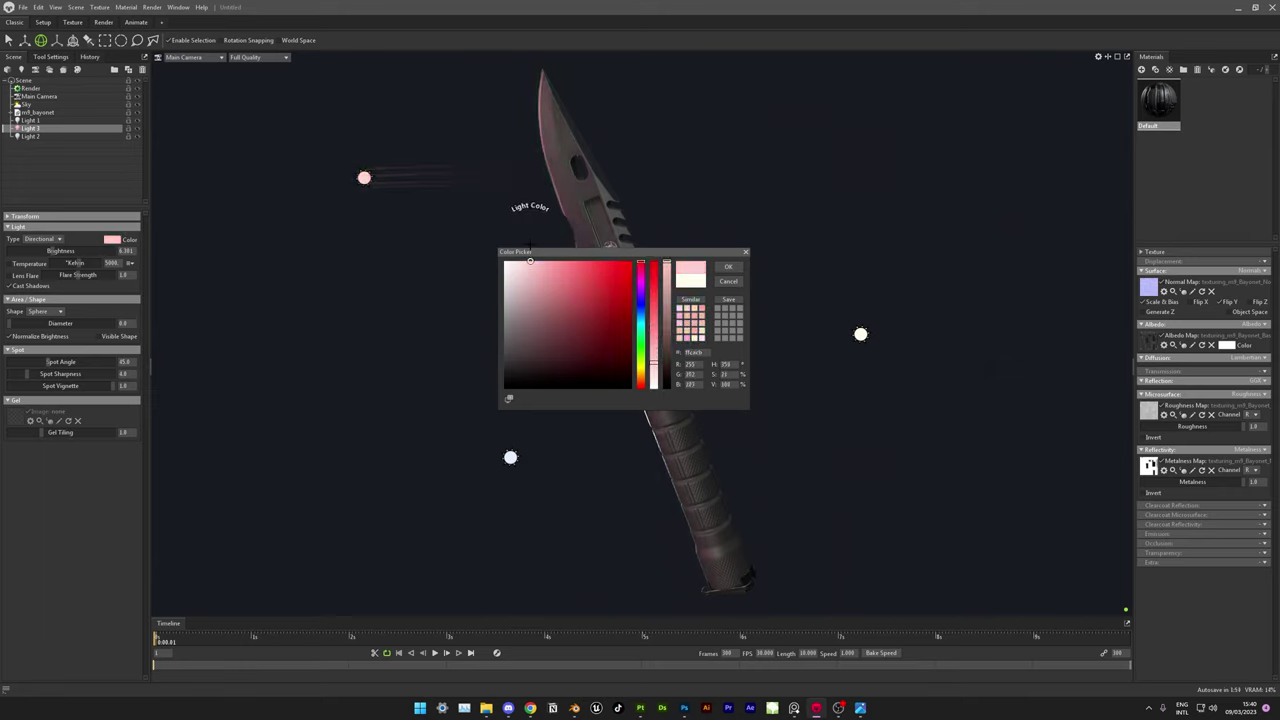
- Group the three directional lights, including the pink Light 3, into one Light folder
{"action": "left_click", "coordinate": [30, 120], "text": "shift"}
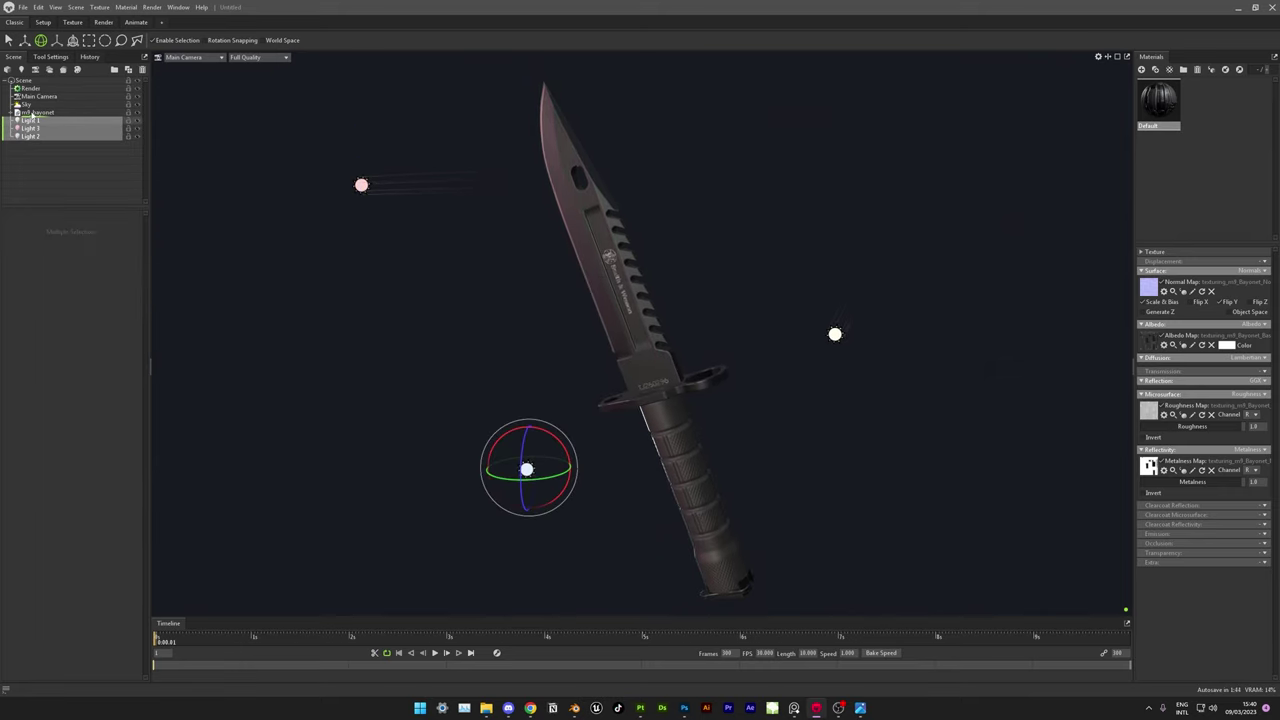
{"action": "left_click", "coordinate": [30, 136], "text": "shift"}
{"action": "key", "text": "ctrl+g"}
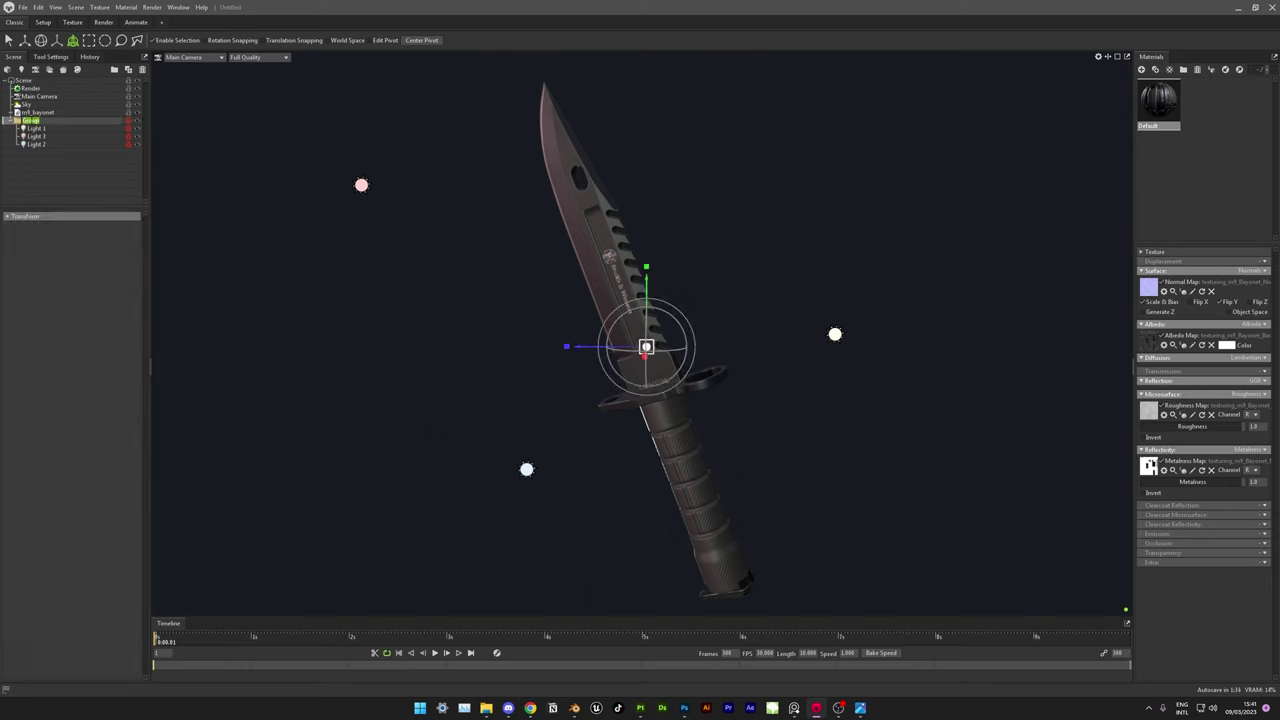
{"action": "left_click", "coordinate": [44, 135]}
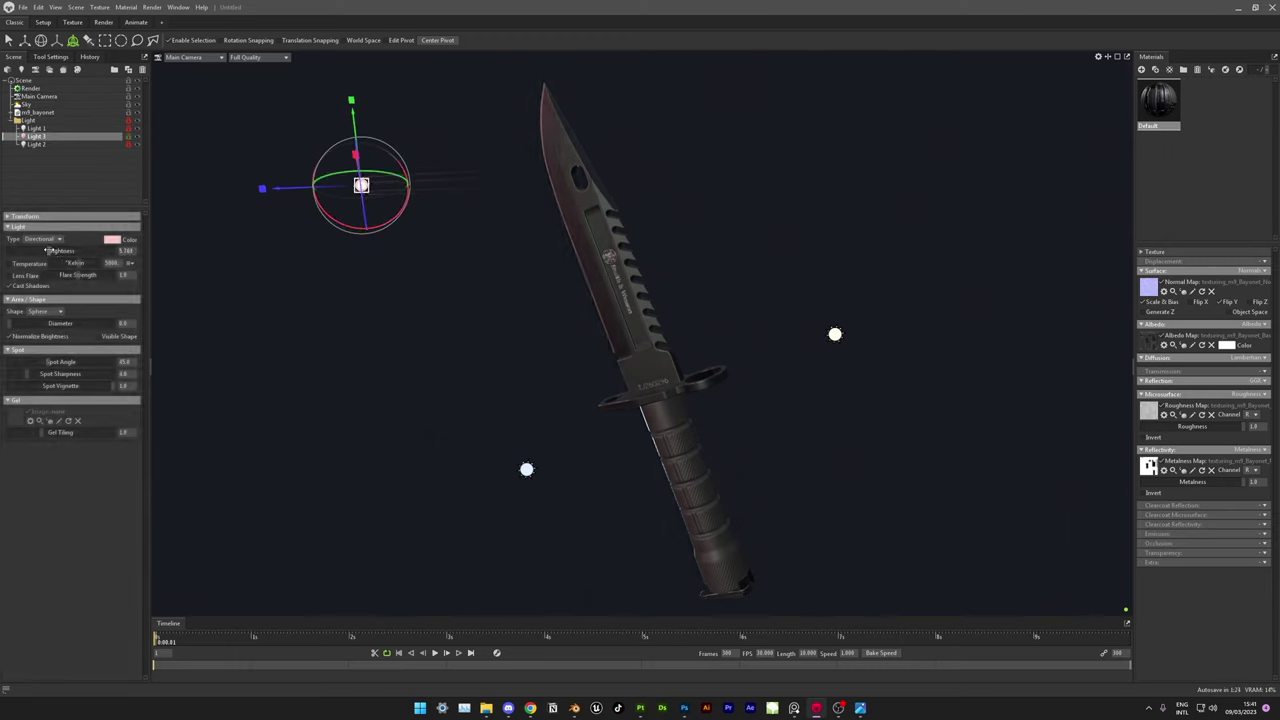
{"action": "left_click", "coordinate": [35, 128]}
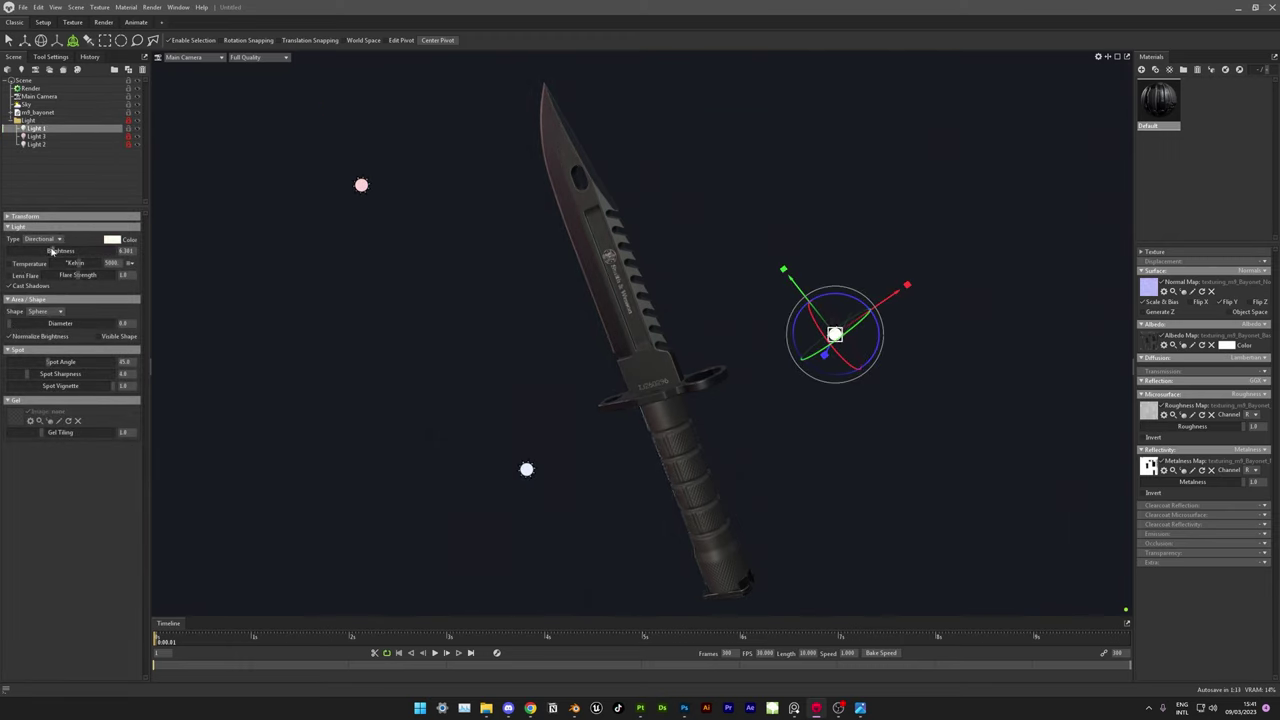
{"action": "left_click", "coordinate": [11, 120]}
{"action": "left_click", "coordinate": [27, 104]}
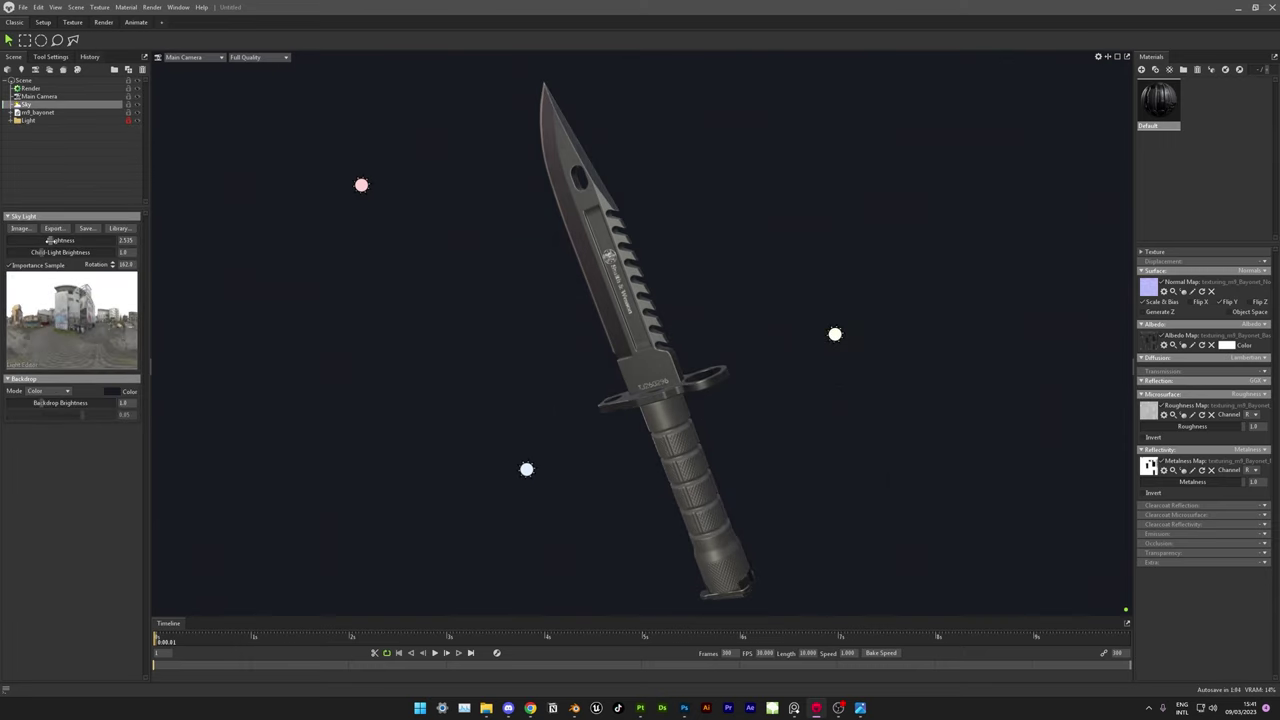
- On Main Camera, raise the Bloom post-effect brightness to 0.855
{"action": "right_click_drag", "start_coordinate": [566, 400], "coordinate": [581, 383], "text": "shift"}
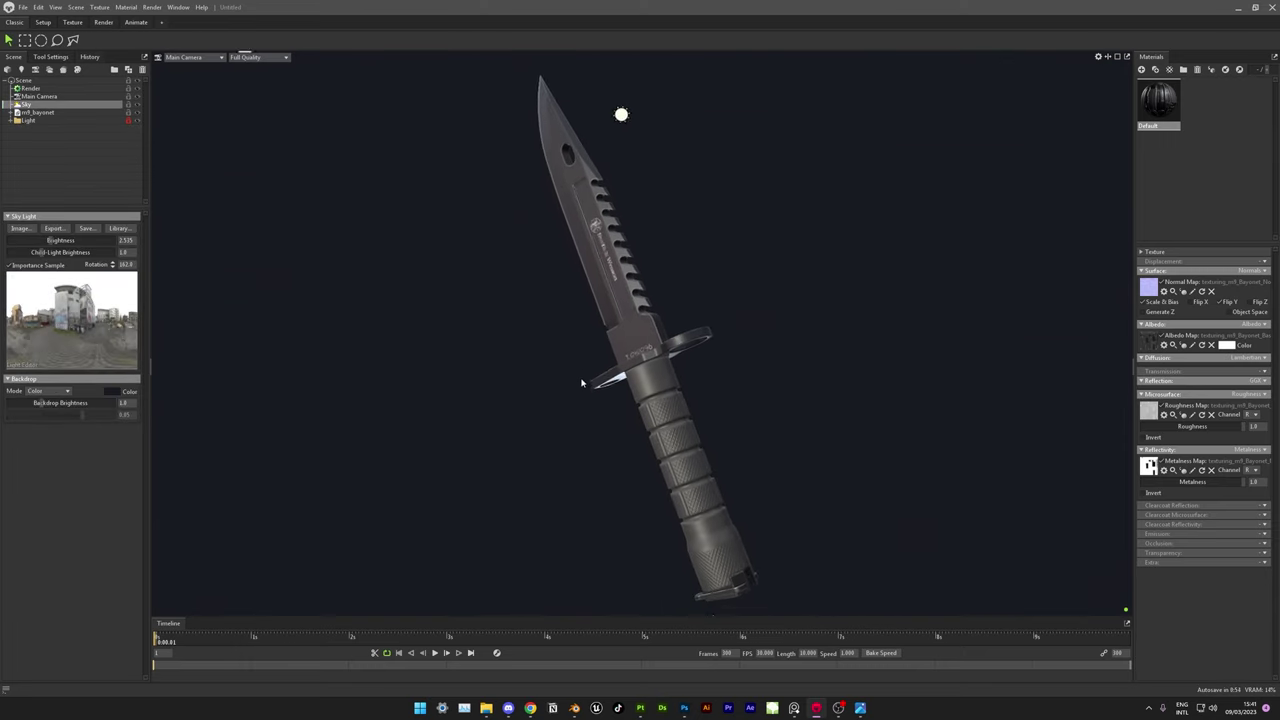
{"action": "left_click_drag", "start_coordinate": [581, 383], "coordinate": [578, 389]}
{"action": "left_click", "coordinate": [38, 96]}
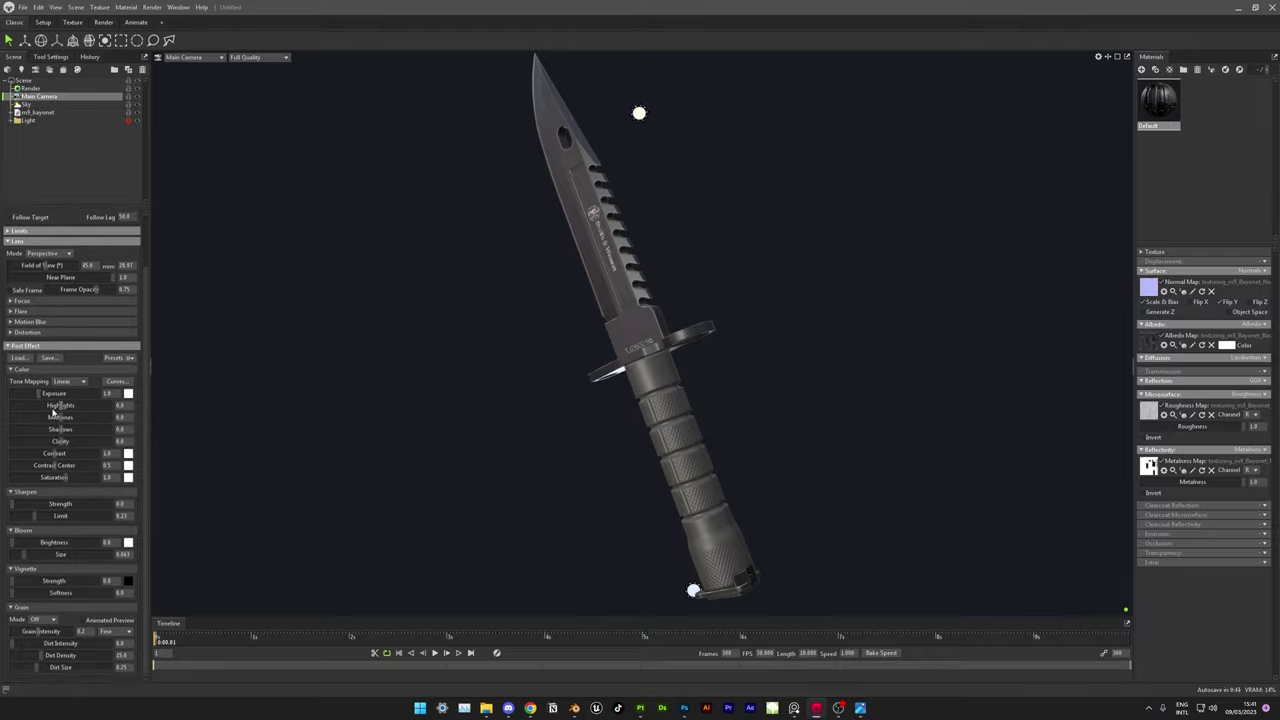
{"action": "left_click", "coordinate": [11, 312]}
{"action": "scroll", "coordinate": [60, 420], "scroll_direction": "down", "scroll_amount": 1}
{"action": "mouse_move", "coordinate": [20, 545]}
{"action": "left_mouse_down"}
{"action": "mouse_move", "coordinate": [42, 546]}
{"action": "mouse_move", "coordinate": [70, 581]}
{"action": "left_mouse_up"}
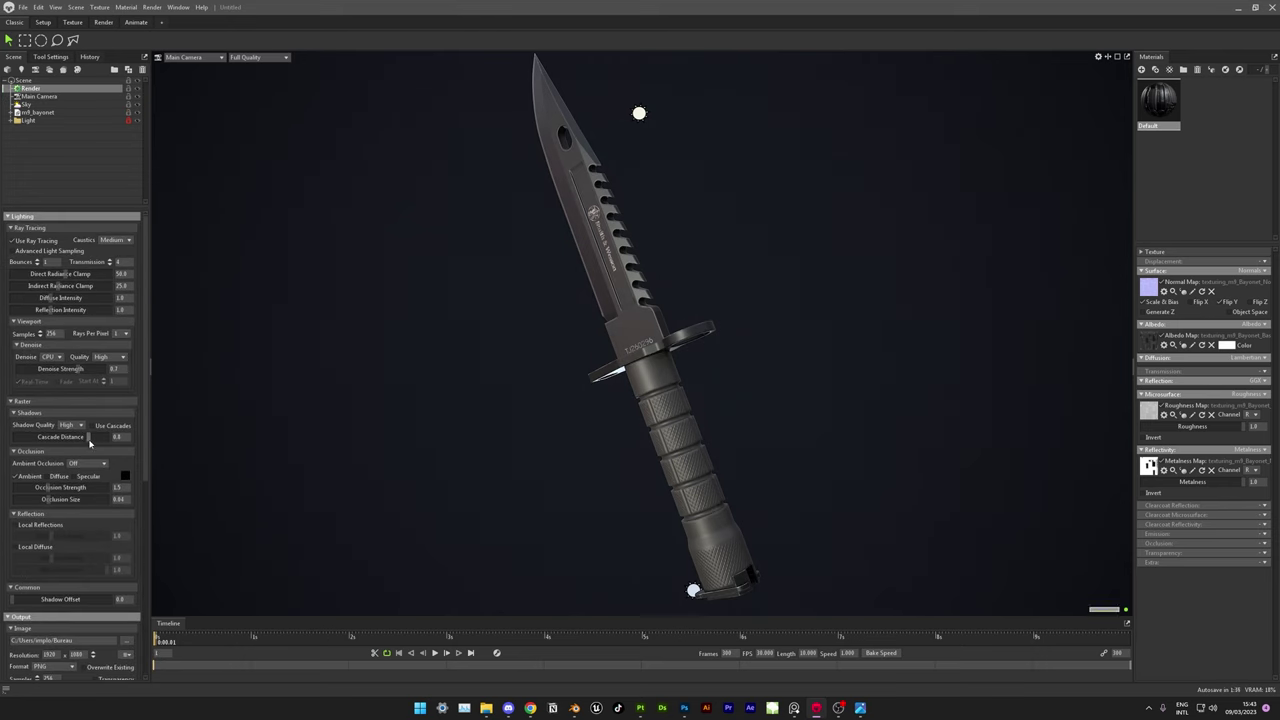
- Add a turntable to the scene and play the timeline to preview the spinning knife
{"action": "right_click", "coordinate": [12, 158]}
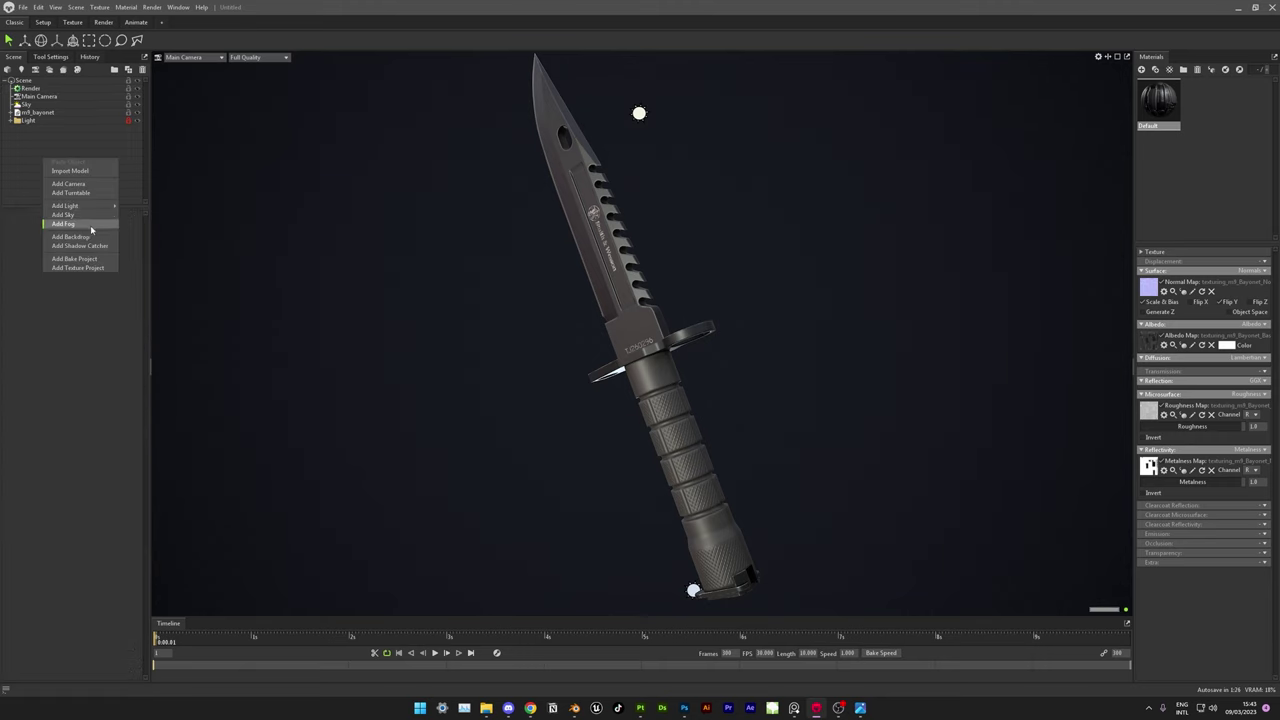
{"action": "left_click", "coordinate": [80, 193]}
{"action": "left_click", "coordinate": [434, 653]}
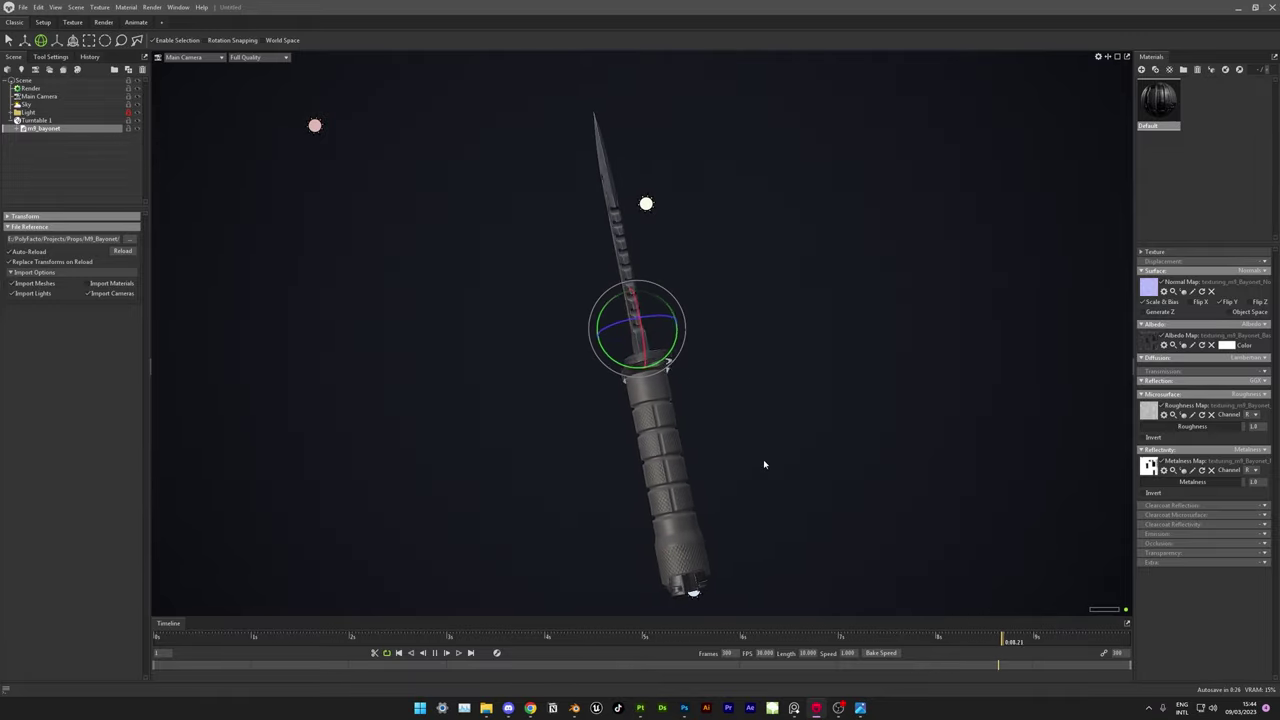
{"action": "left_click", "coordinate": [693, 589]}
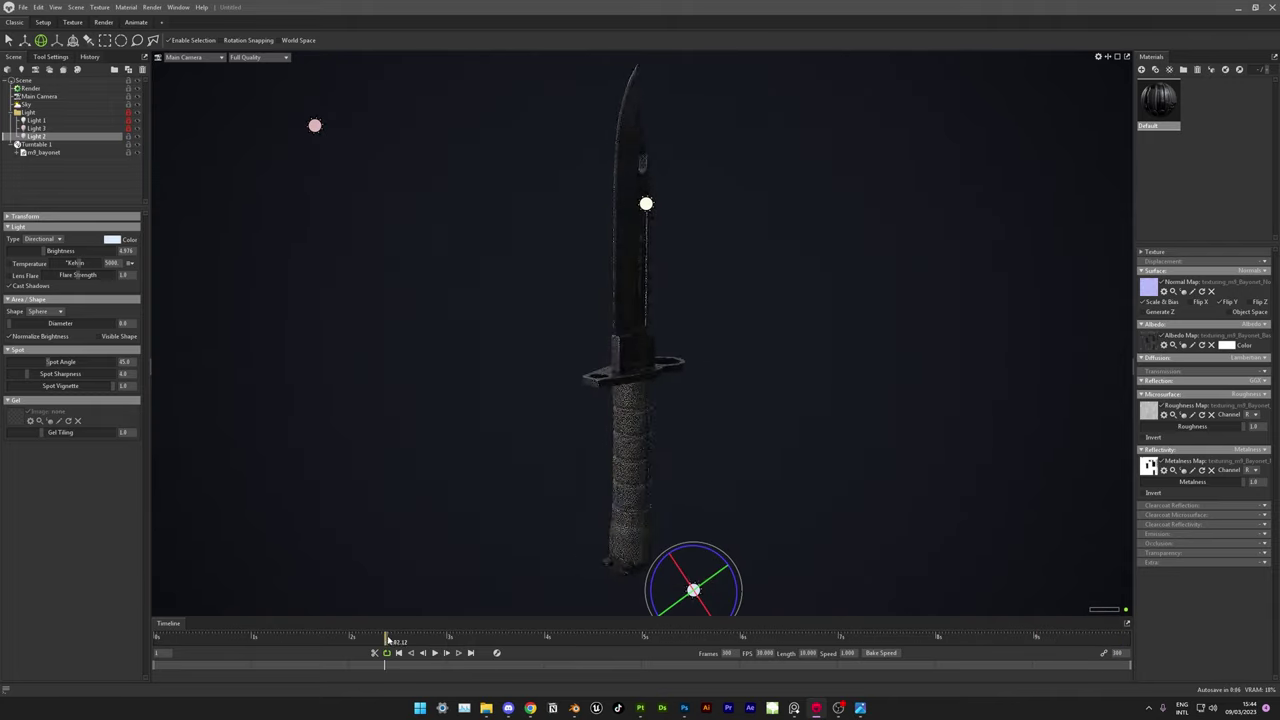
{"action": "left_click", "coordinate": [933, 625]}
{"action": "left_click", "coordinate": [434, 652]}
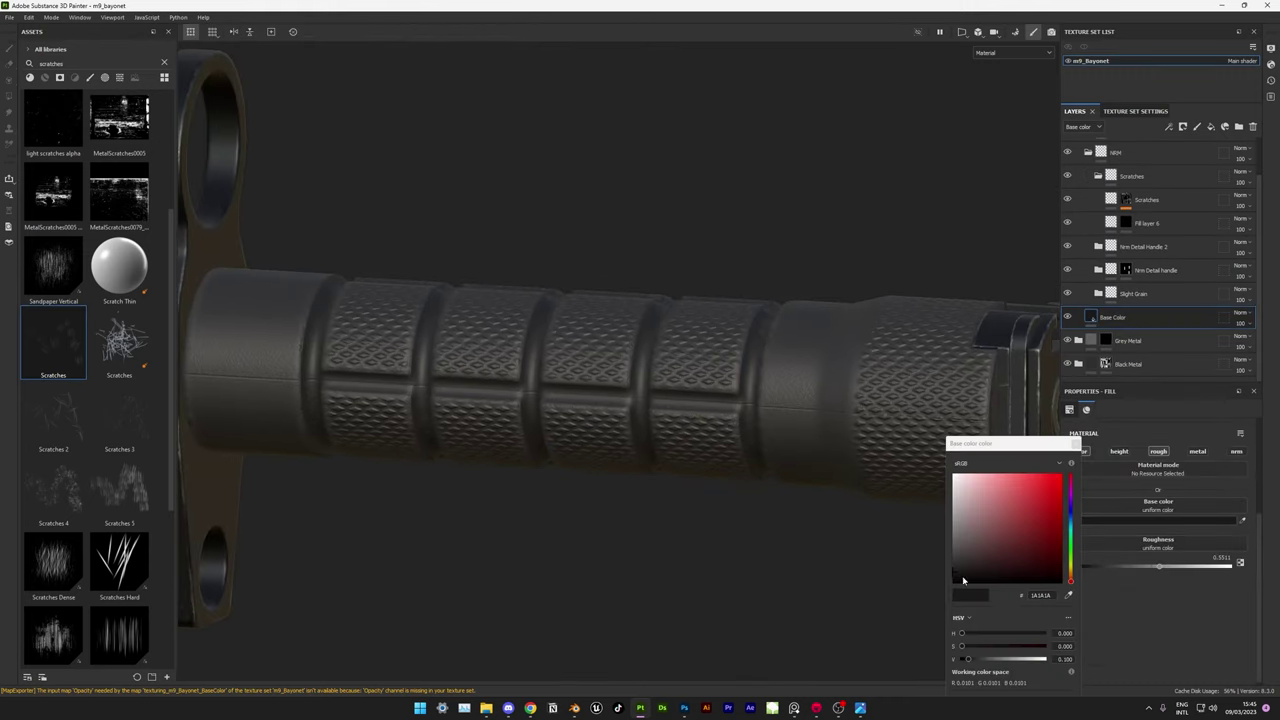
- Close the Base color picker and select the Color var folder in the Layers panel
{"action": "left_click", "coordinate": [1129, 313]}
{"action": "scroll", "coordinate": [1098, 279], "scroll_direction": "up", "scroll_amount": 3}
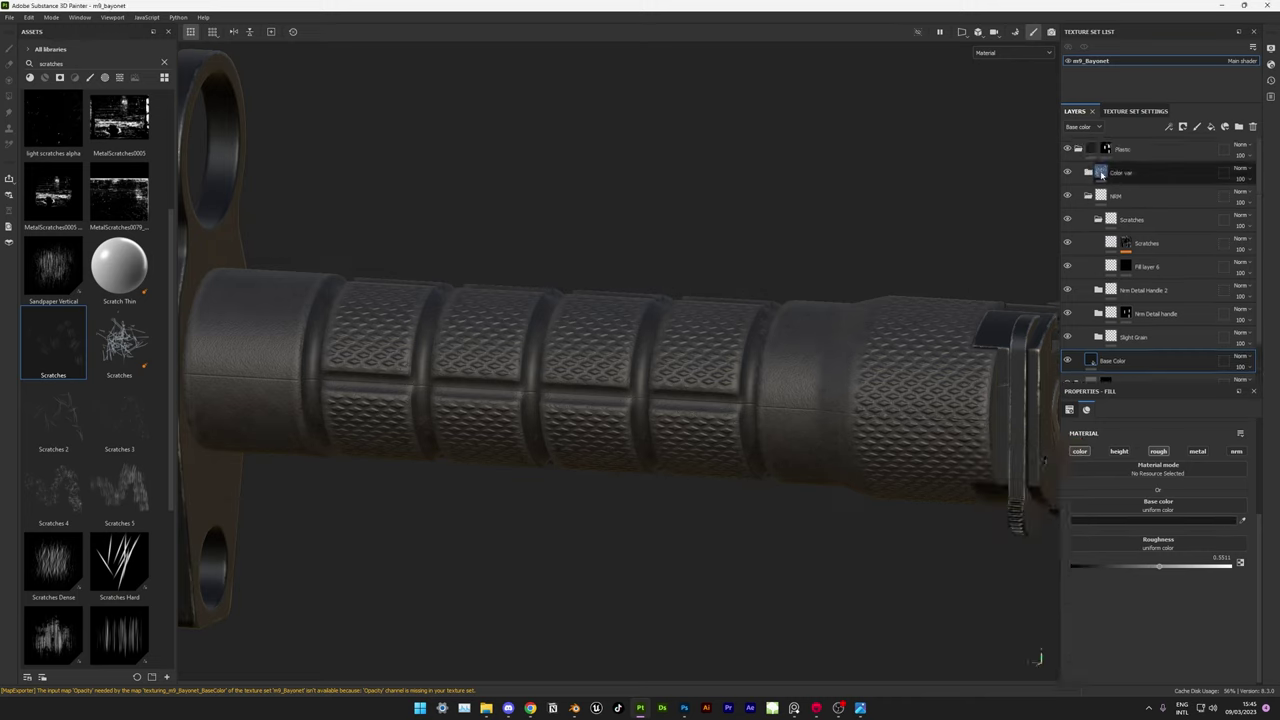
{"action": "left_click", "coordinate": [1130, 266]}
{"action": "left_click", "coordinate": [1158, 520]}
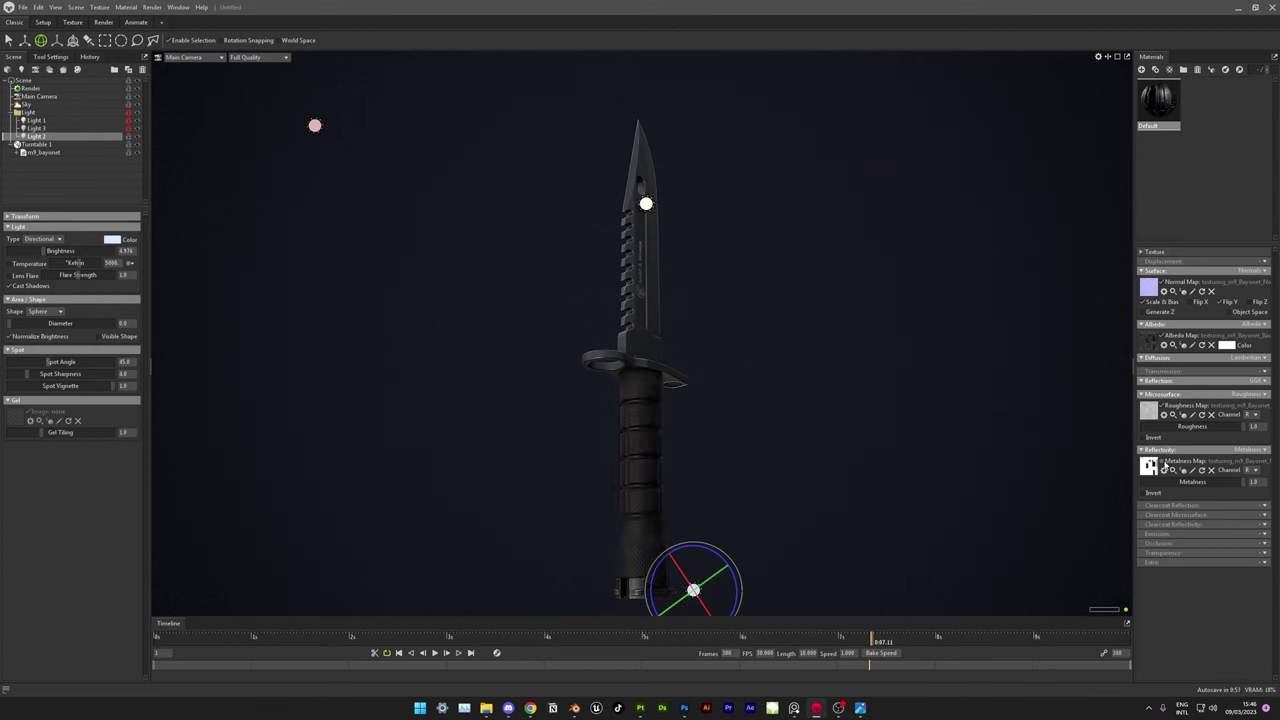
- Dismiss the Open With prompt and lower the bayonet material's metalness from 1.0 to about 0.73
{"action": "left_click", "coordinate": [1226, 345]}
{"action": "left_click", "coordinate": [1193, 346]}
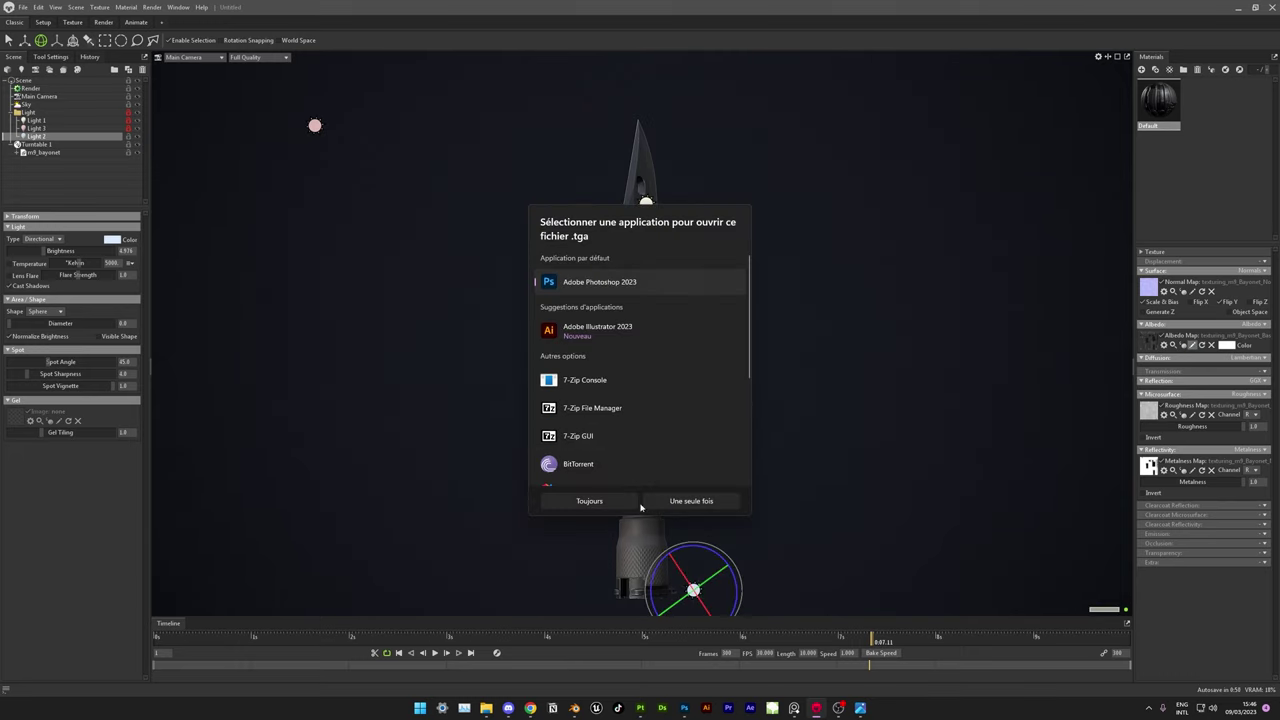
{"action": "key", "text": "Escape"}
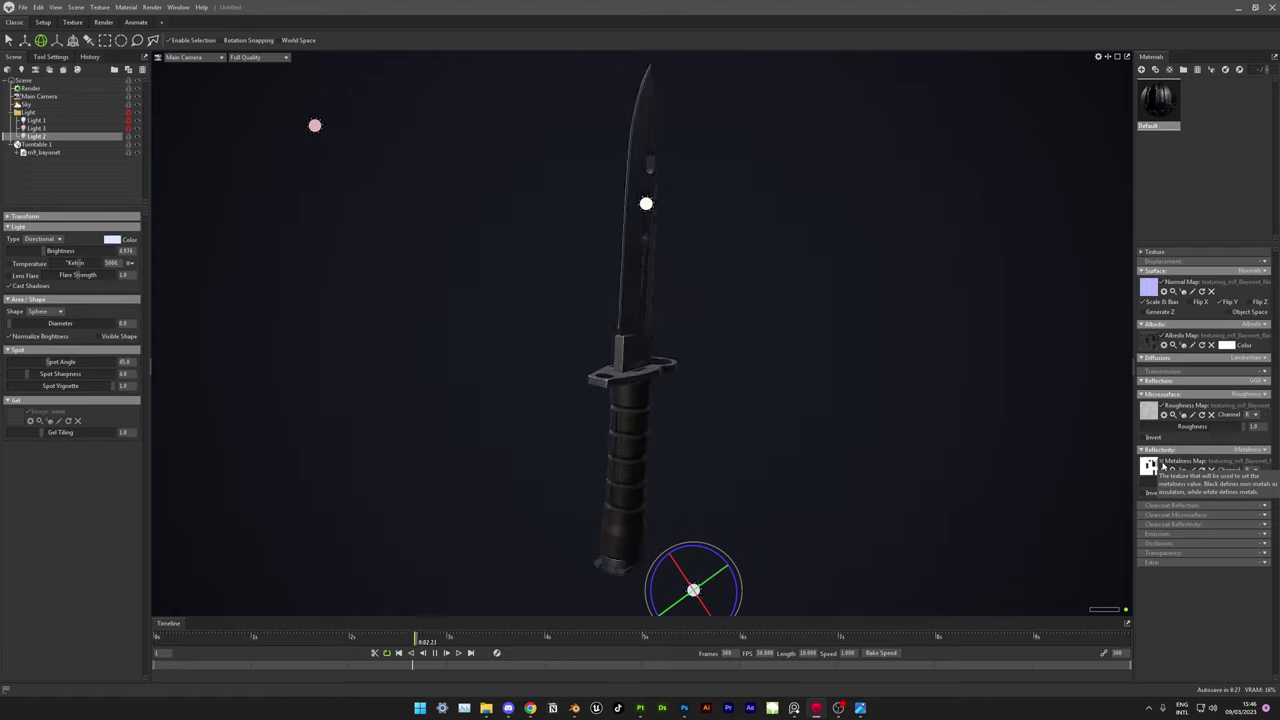
{"action": "left_click_drag", "start_coordinate": [1240, 482], "coordinate": [1208, 484]}
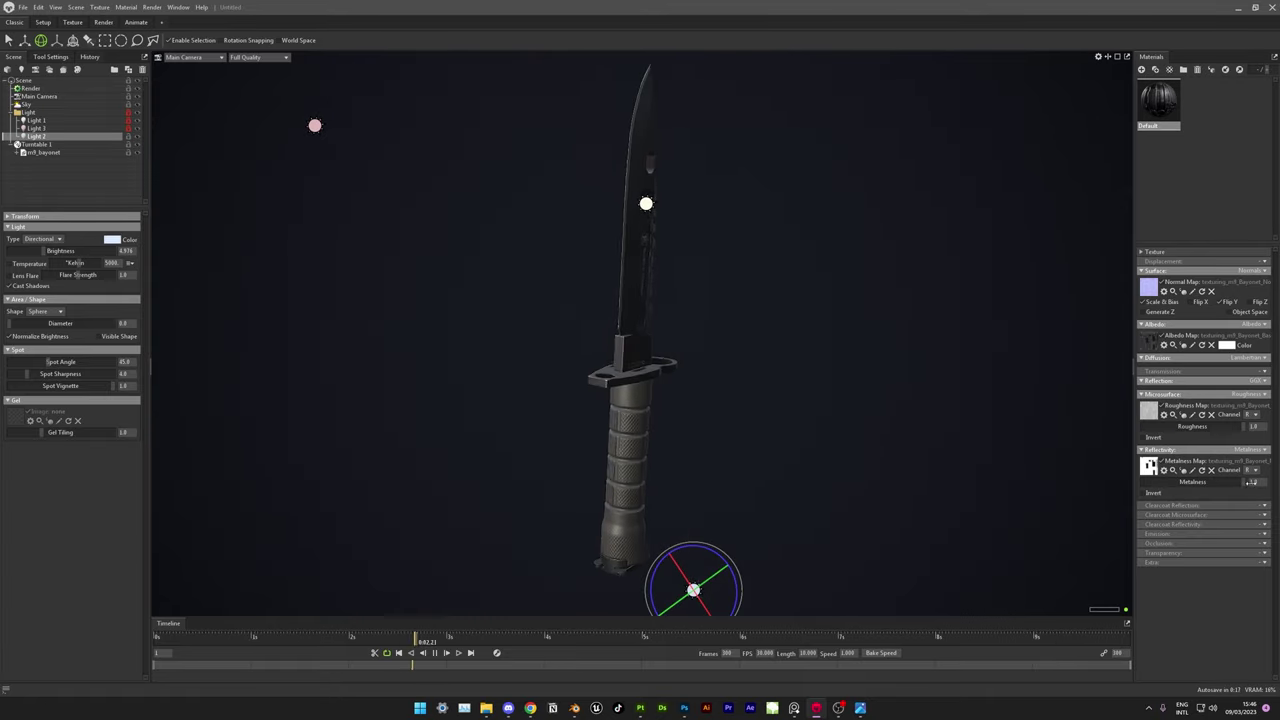
{"action": "left_click", "coordinate": [809, 431]}
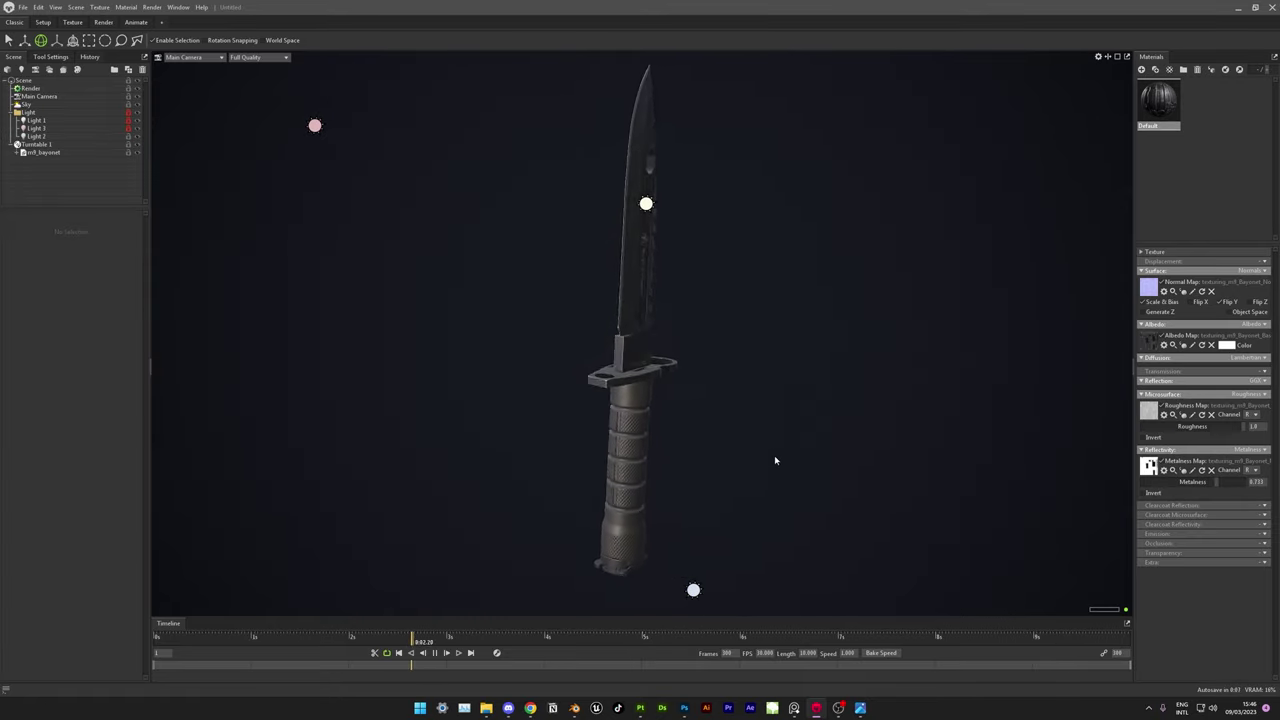
- Save the scene as render.tbscene and tint Light 3 a pale peach colour
{"action": "key", "text": "ctrl+s"}
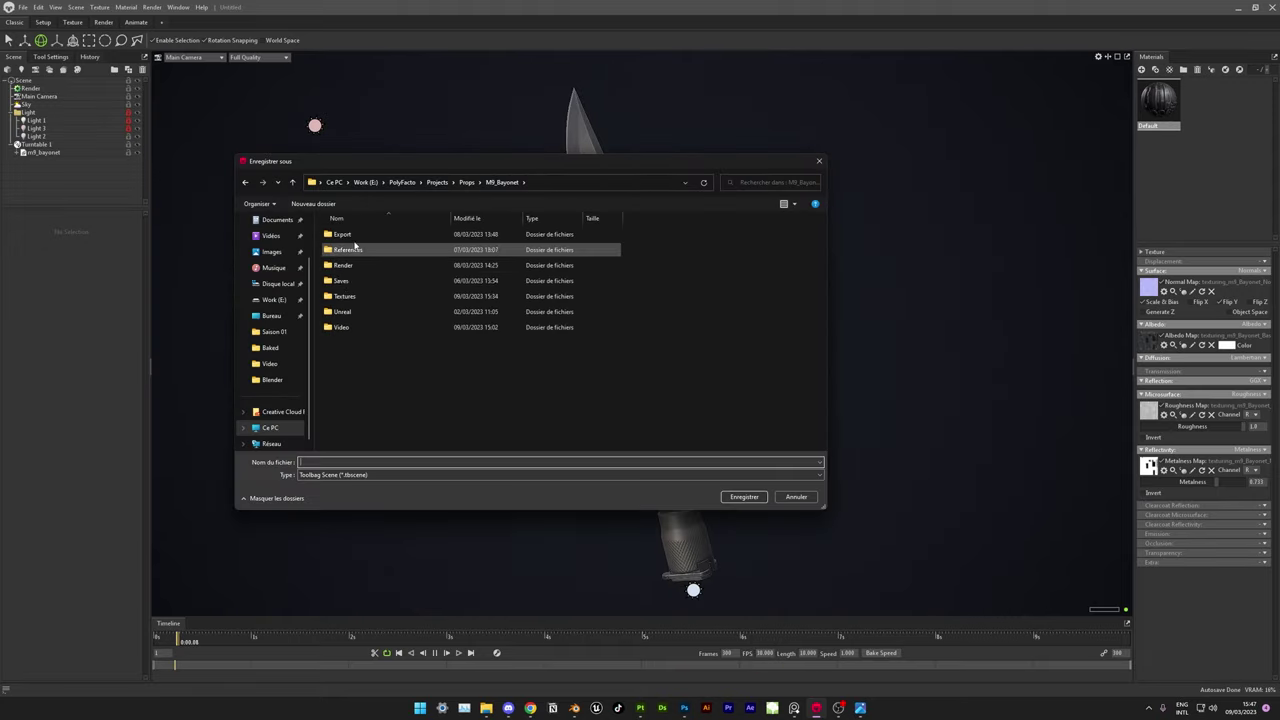
{"action": "type", "text": "render"}
{"action": "key", "text": "Return"}
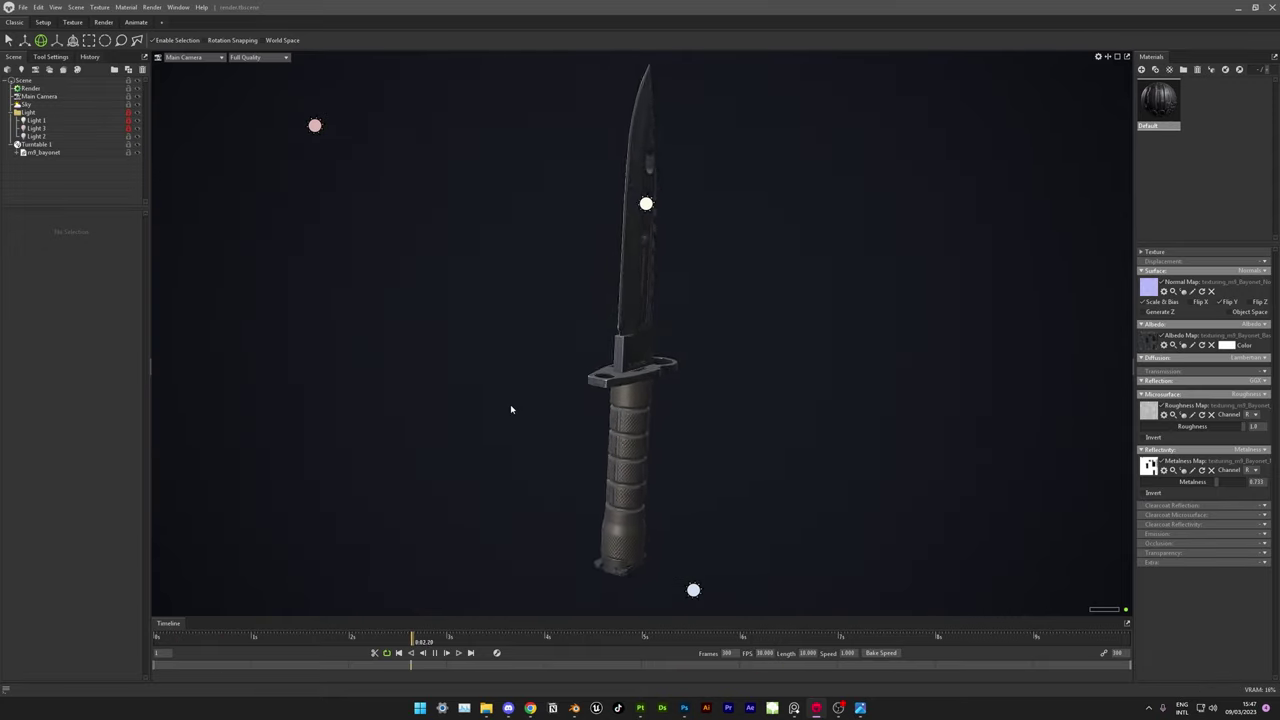
{"action": "left_click", "coordinate": [36, 128]}
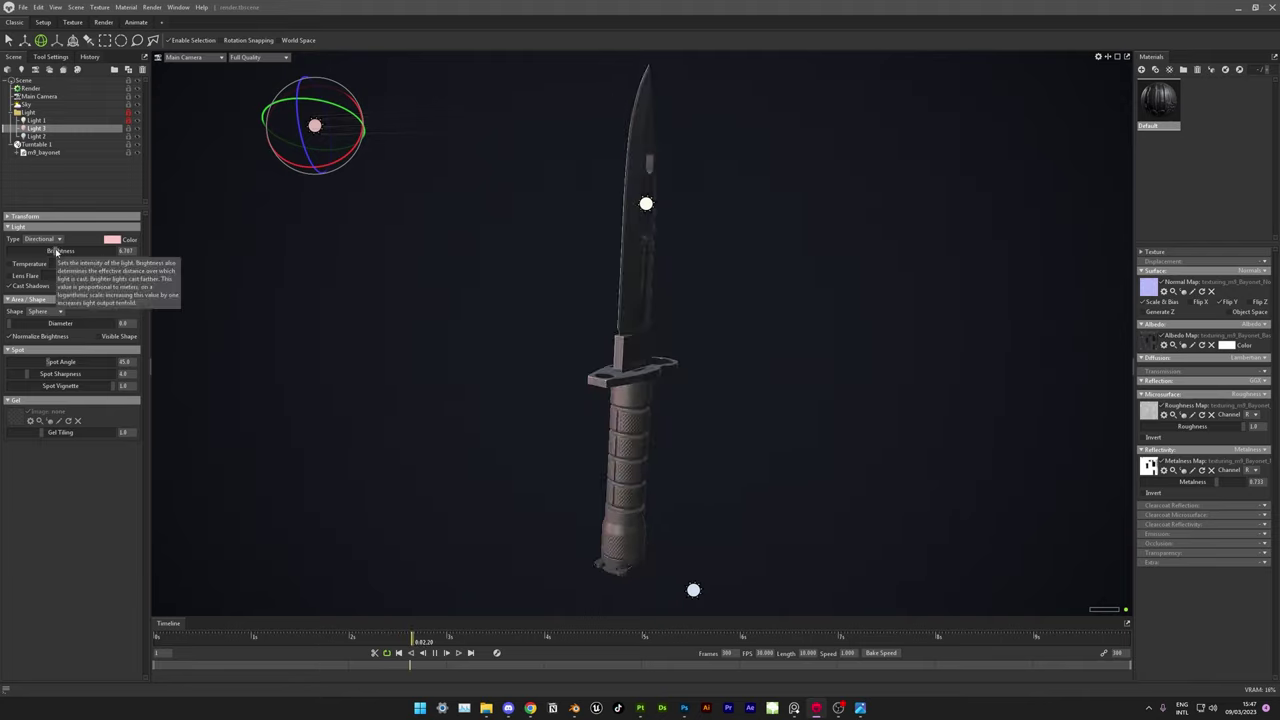
{"action": "left_click", "coordinate": [112, 239]}
{"action": "left_click", "coordinate": [656, 390]}
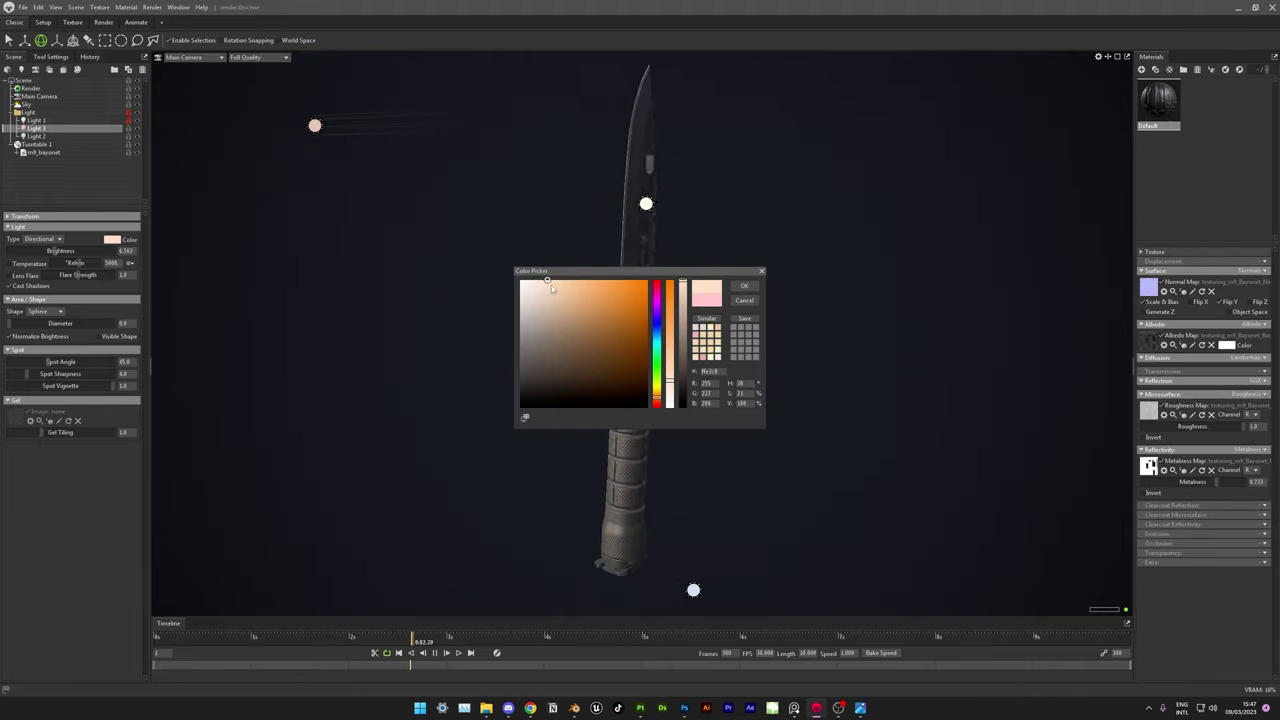
{"action": "left_click_drag", "start_coordinate": [551, 285], "coordinate": [572, 292]}
{"action": "left_click", "coordinate": [453, 342]}
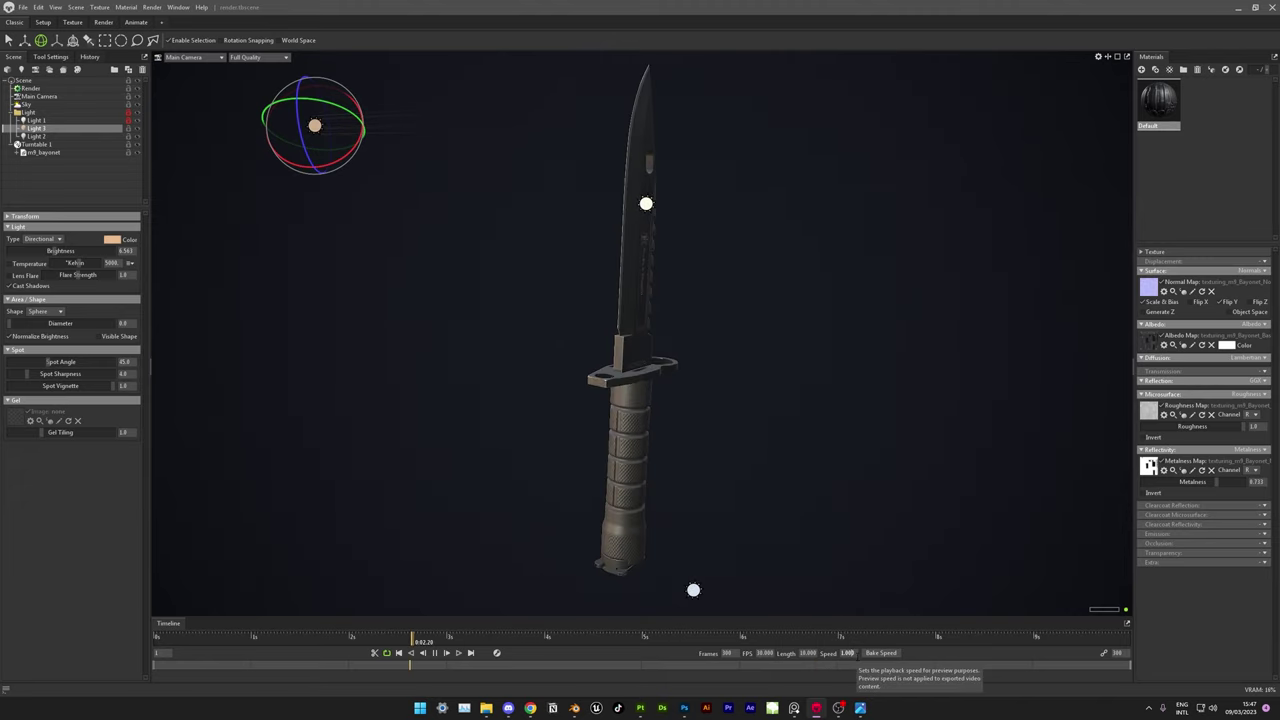
- Slow playback to 0.75 speed, preview the turntable from its first frame, and add a TurnTable camera
{"action": "left_click_drag", "start_coordinate": [846, 653], "coordinate": [815, 659]}
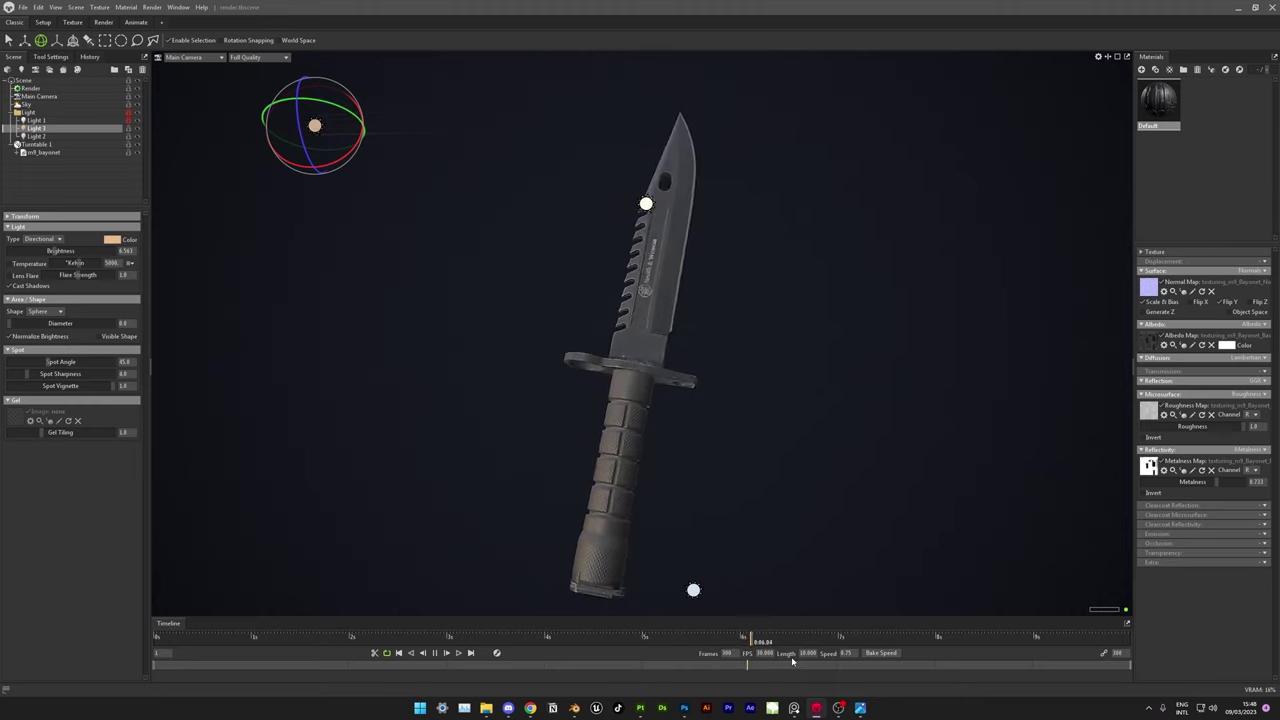
{"action": "left_click", "coordinate": [208, 642]}
{"action": "left_click_drag", "start_coordinate": [208, 642], "coordinate": [156, 642]}
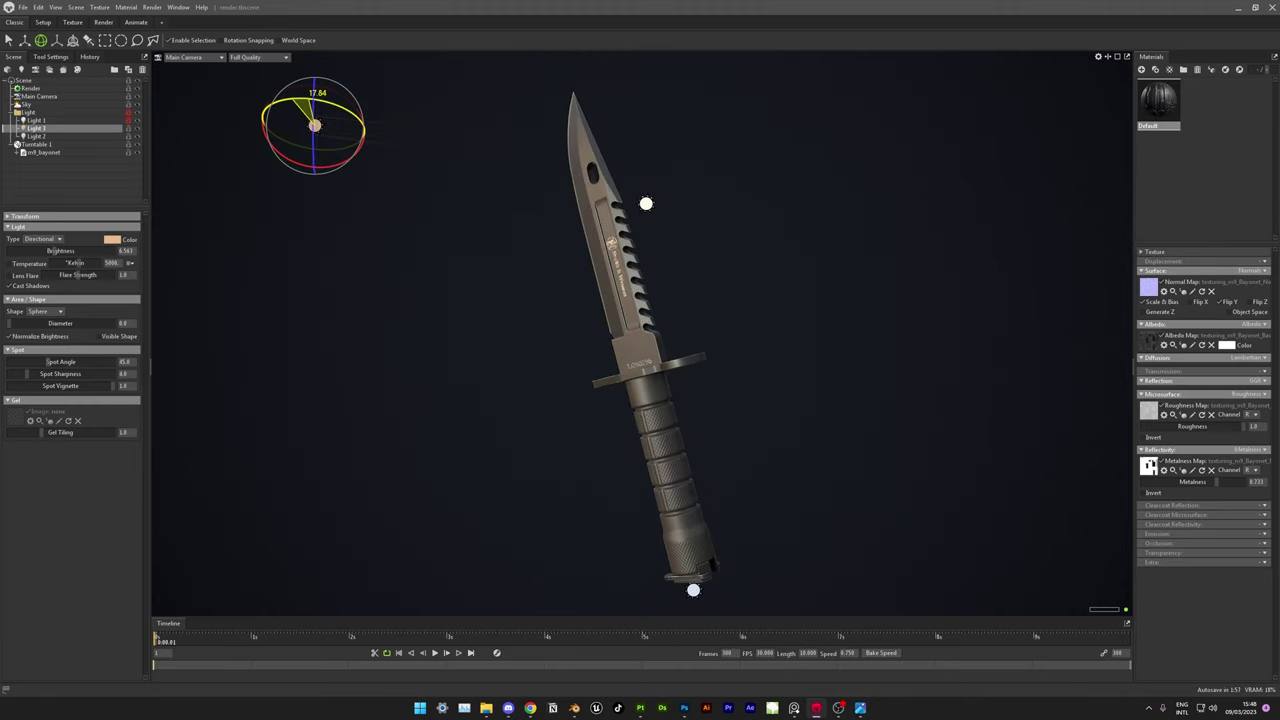
{"action": "key", "text": "space"}
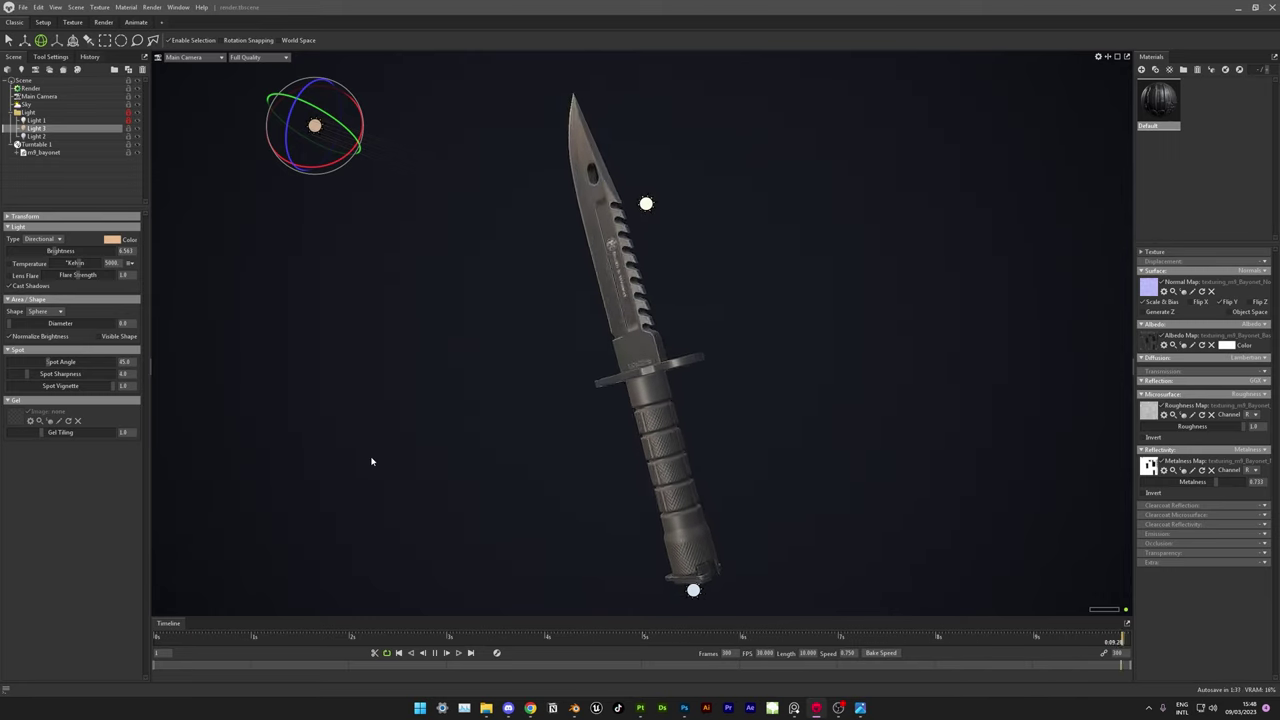
{"action": "left_click", "coordinate": [30, 88]}
{"action": "key", "text": "space"}
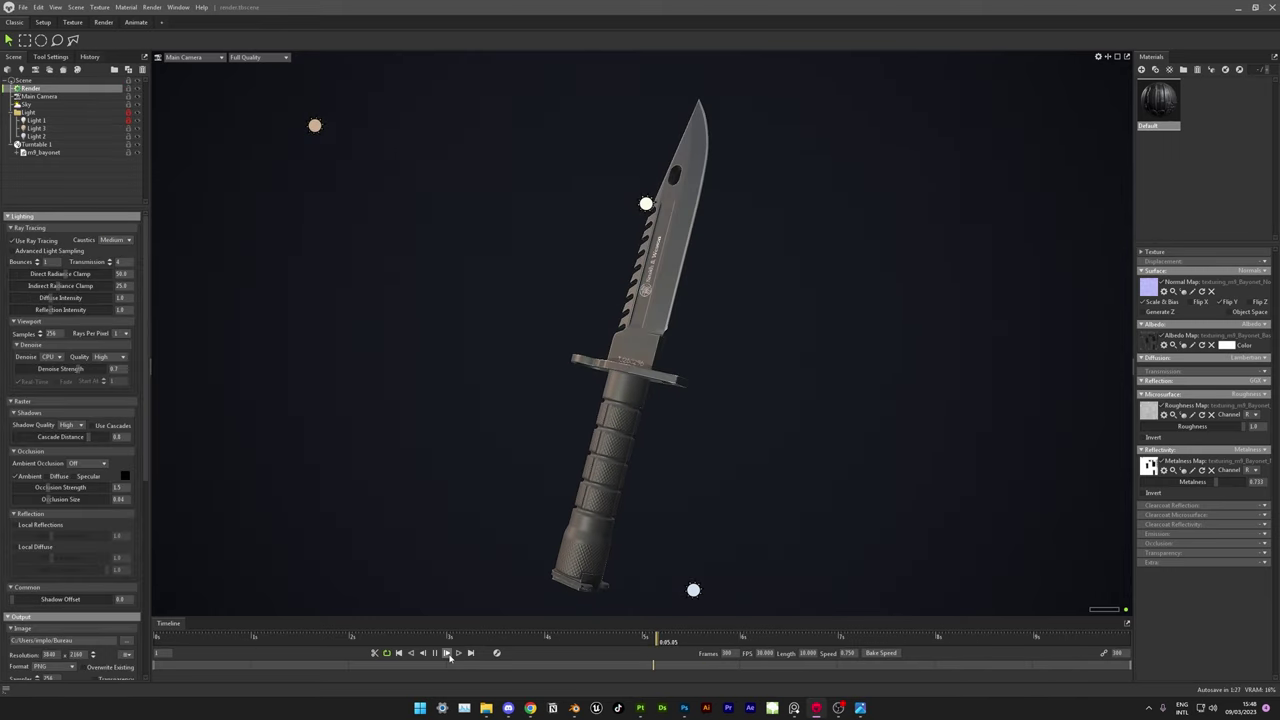
{"action": "key", "text": "ctrl+shift+c"}
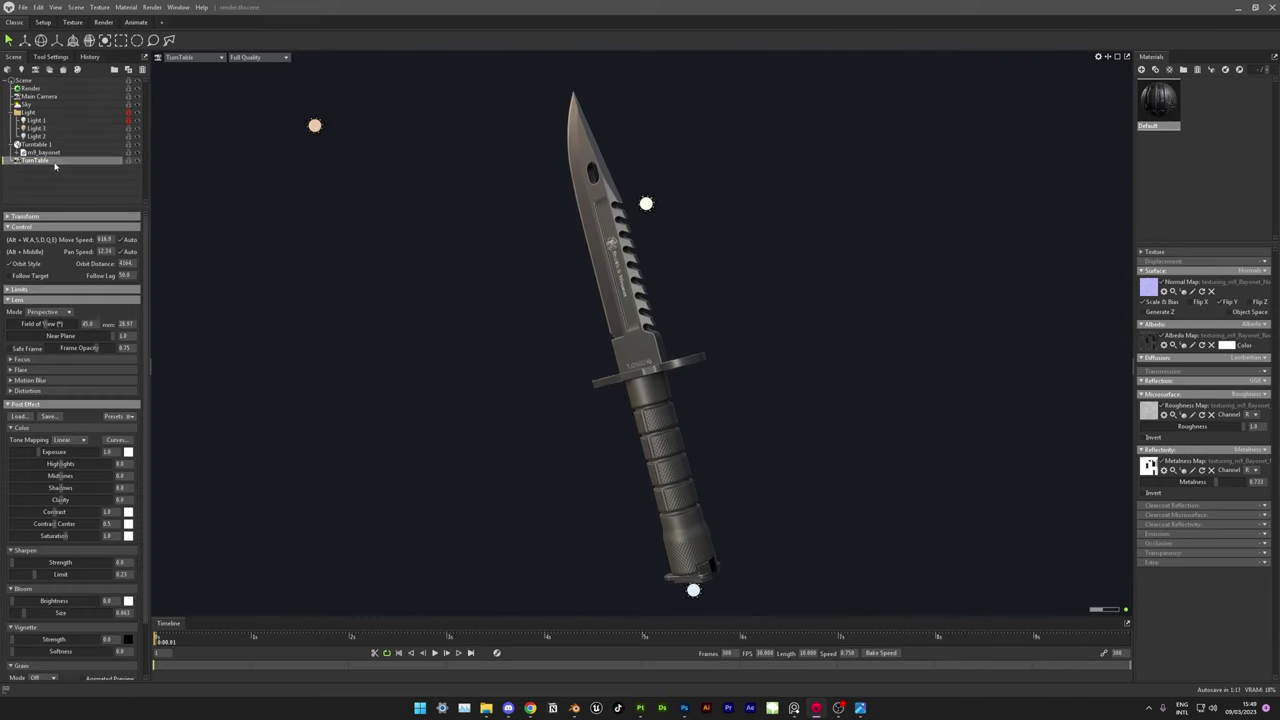
- Add a Shot 1 camera looking up at the handle, plus Light 4 placed below the knife
{"action": "left_click", "coordinate": [180, 57]}
{"action": "left_click", "coordinate": [190, 68]}
{"action": "left_click_drag", "start_coordinate": [160, 640], "coordinate": [822, 640]}
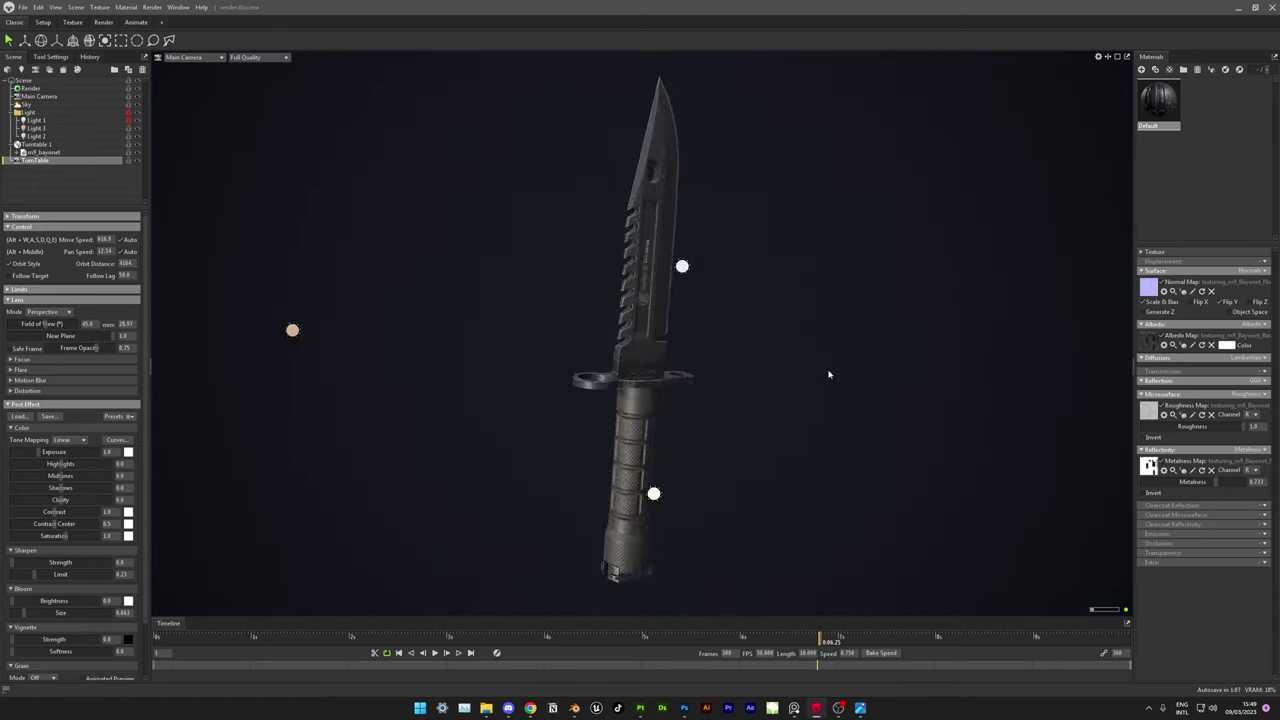
{"action": "mouse_move", "coordinate": [828, 374]}
{"action": "left_mouse_down"}
{"action": "mouse_move", "coordinate": [780, 397]}
{"action": "mouse_move", "coordinate": [750, 361]}
{"action": "mouse_move", "coordinate": [724, 388]}
{"action": "left_mouse_up"}
{"action": "key", "text": "ctrl+shift+c"}
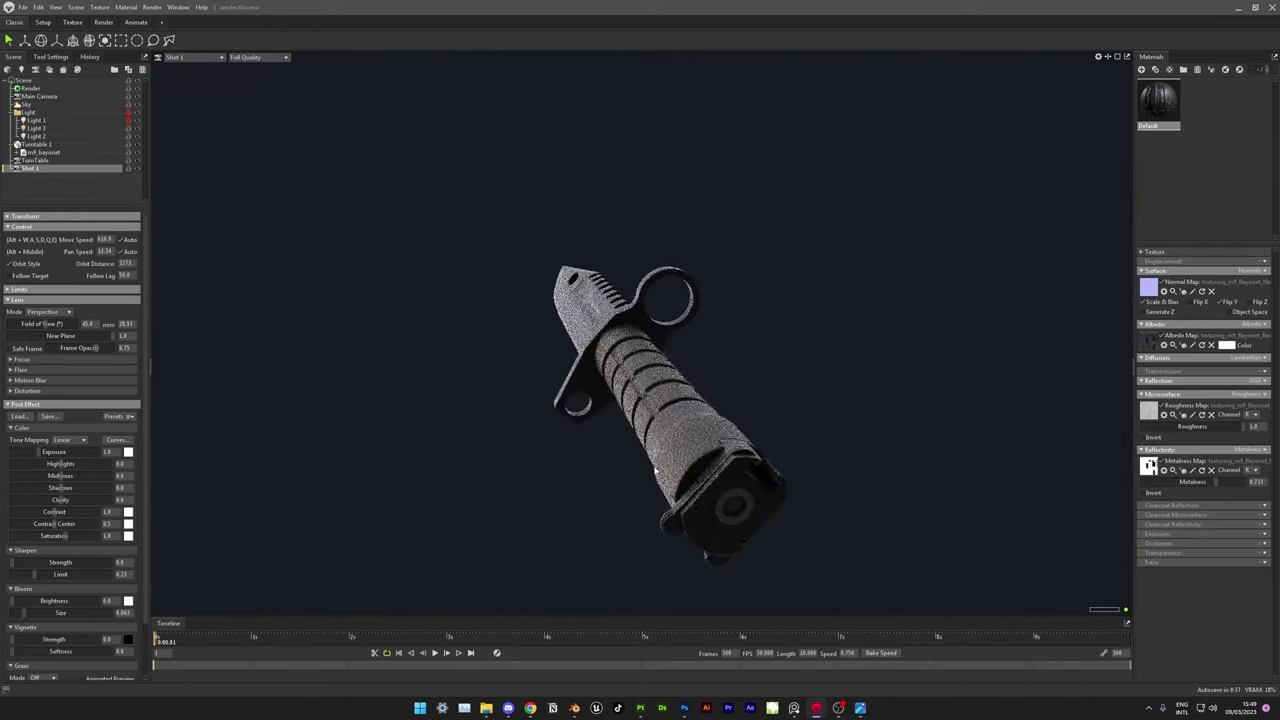
{"action": "key", "text": "ctrl+shift+l"}
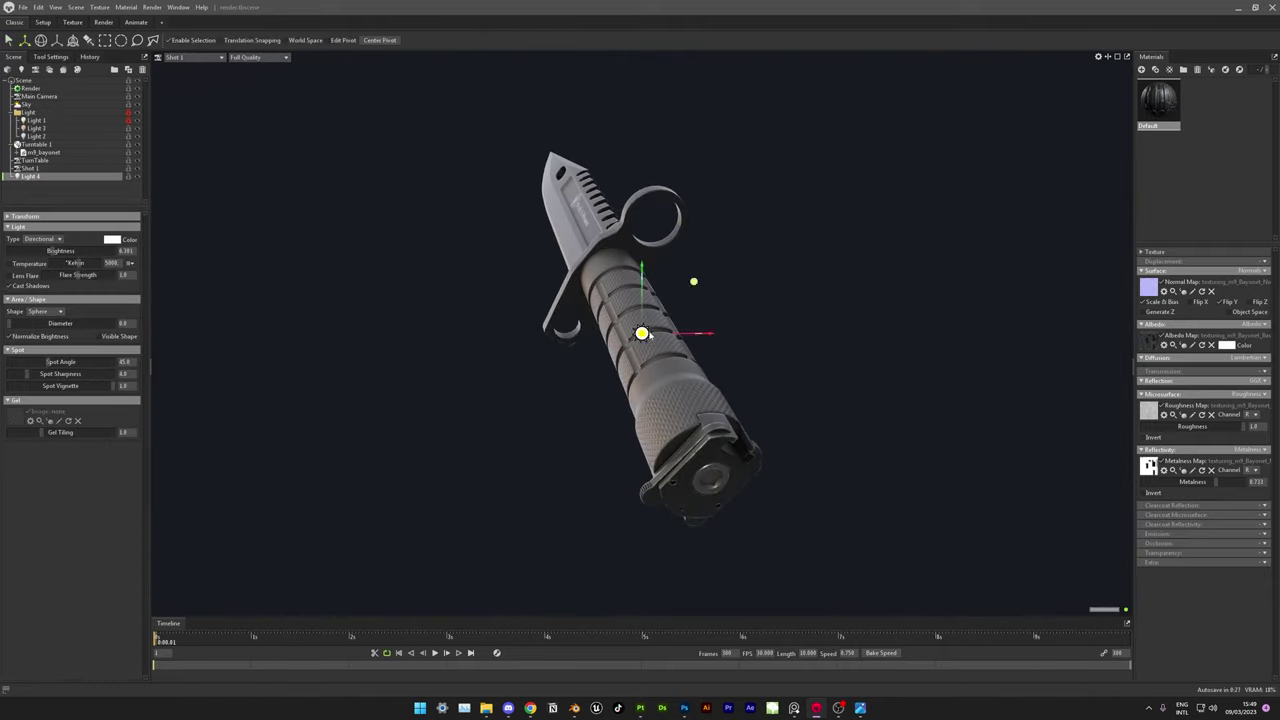
{"action": "left_click_drag", "start_coordinate": [641, 560], "coordinate": [757, 449]}
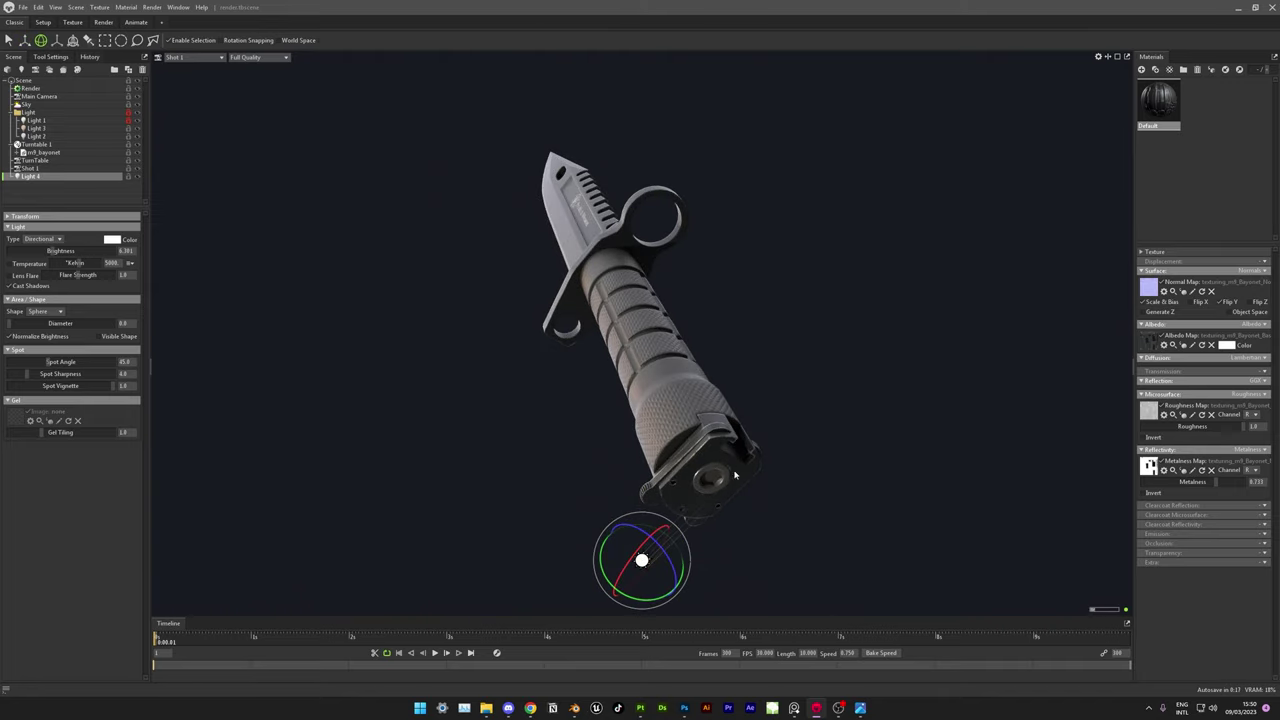
- Add a Shot 2 camera, view through it at about 6.2 s, and lower metalness to 0.585
{"action": "key", "text": "ctrl+shift+c"}
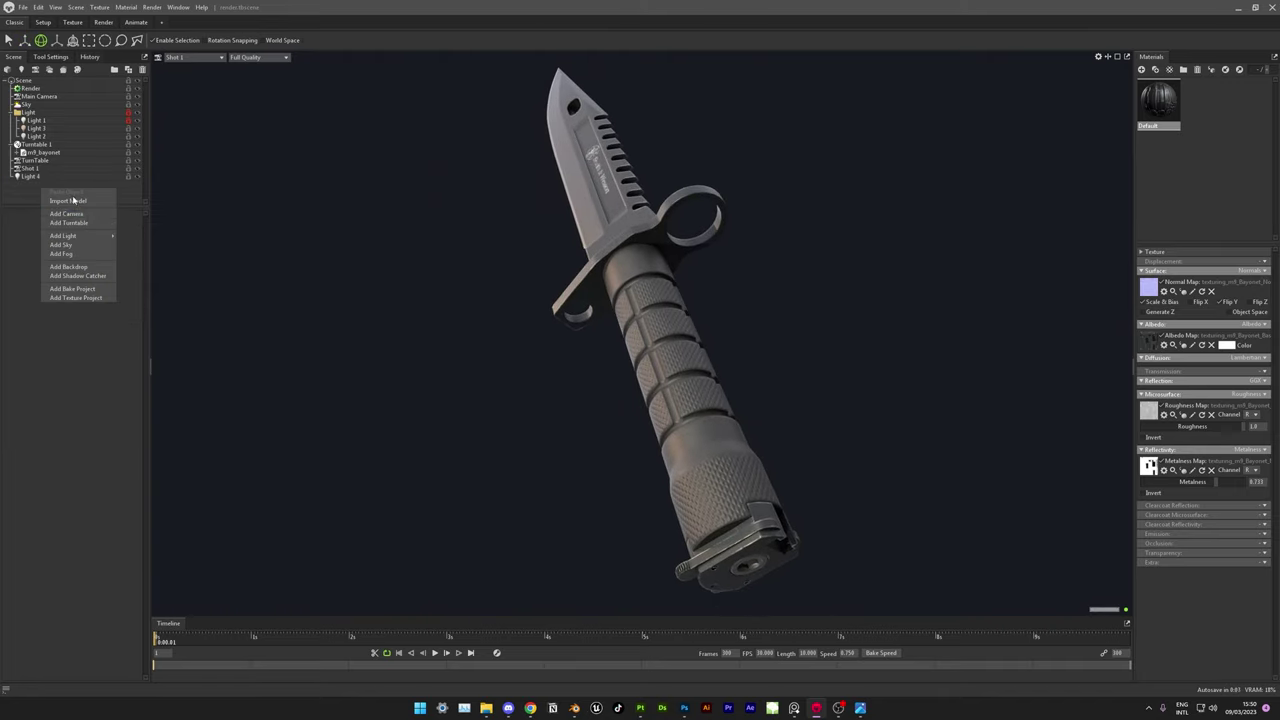
{"action": "left_click", "coordinate": [72, 202]}
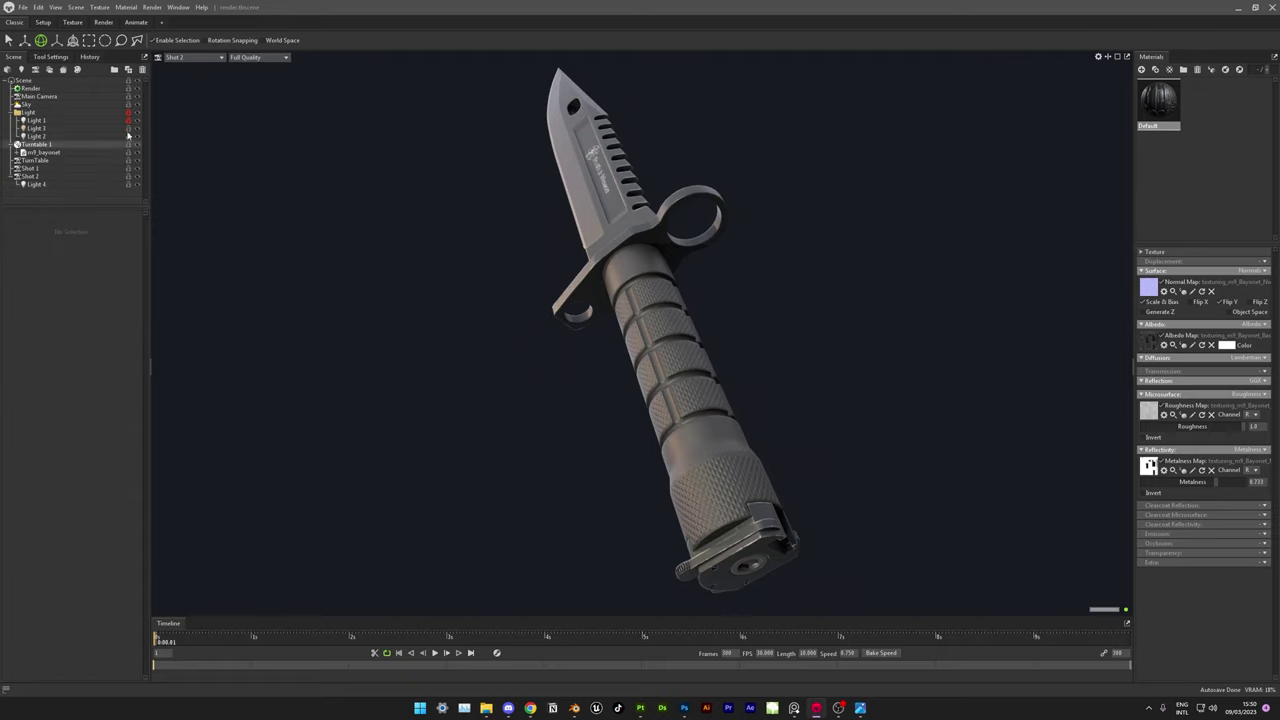
{"action": "left_click", "coordinate": [190, 57]}
{"action": "left_click", "coordinate": [190, 80]}
{"action": "left_click", "coordinate": [805, 637]}
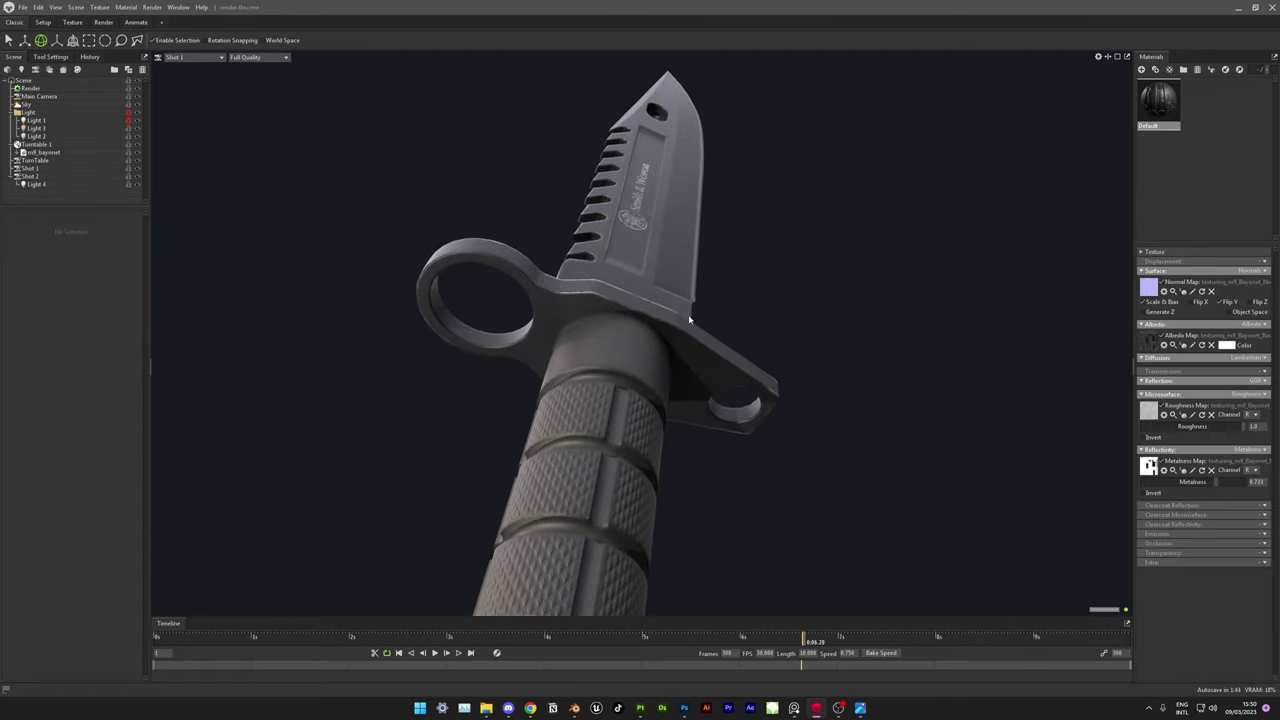
{"action": "left_click", "coordinate": [180, 57]}
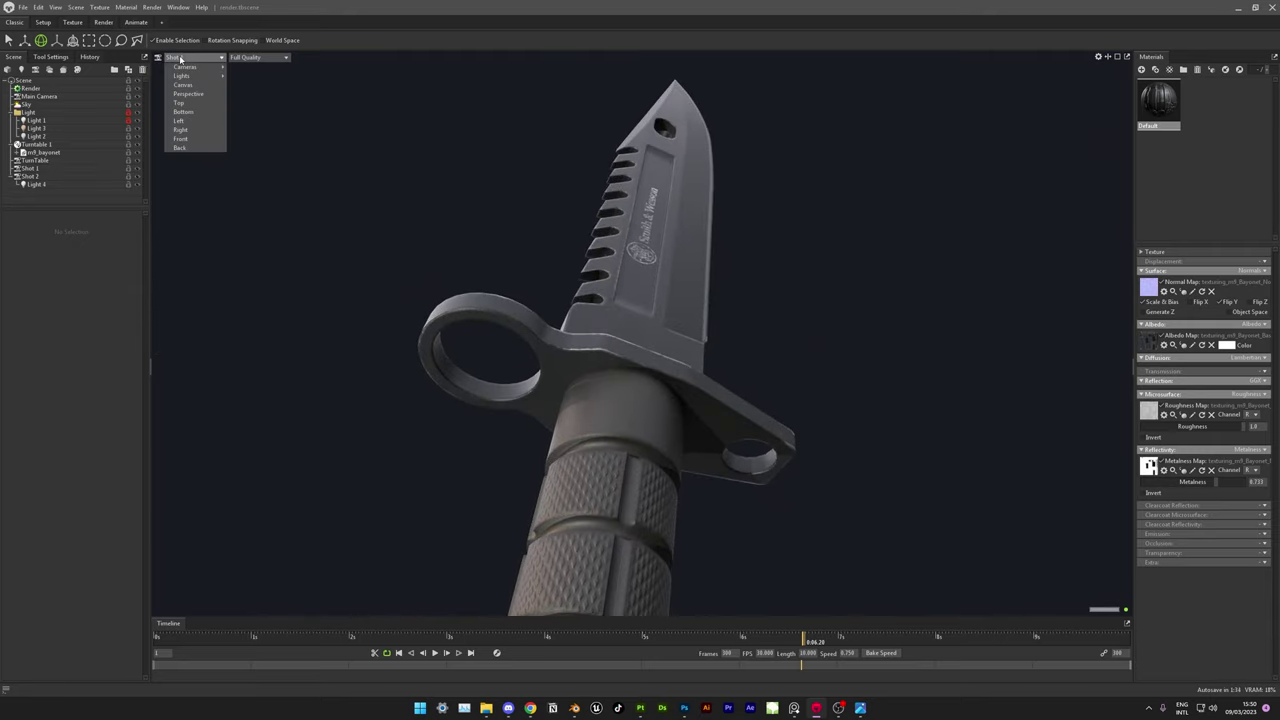
{"action": "left_click", "coordinate": [243, 73]}
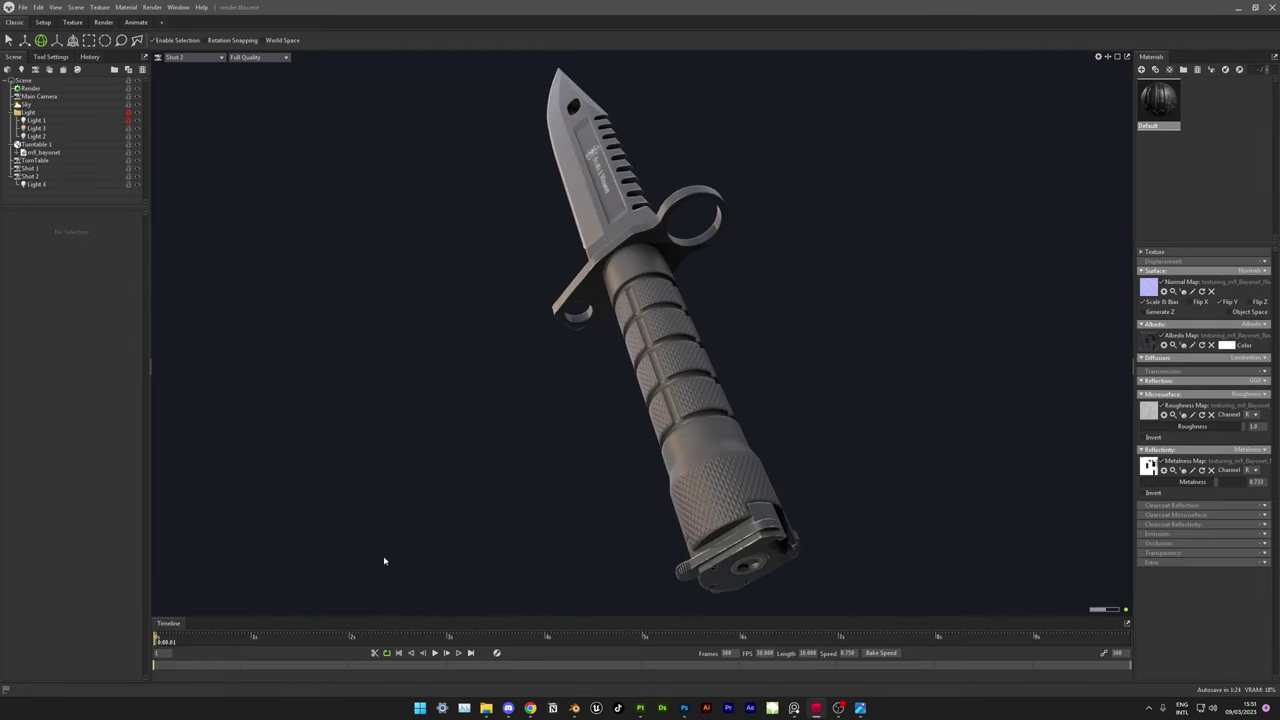
{"action": "left_click", "coordinate": [1191, 482]}
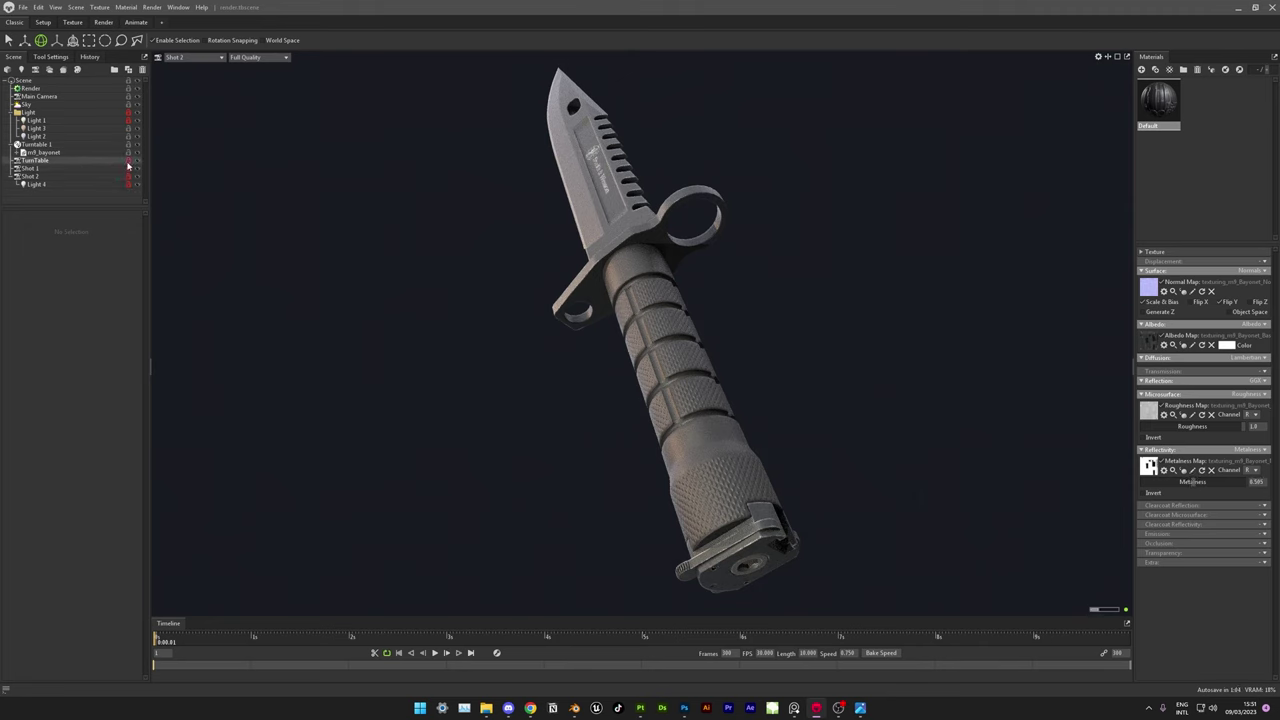
- Set the still image output to shot_02 in M9_Bayonet/Render/Textured
{"action": "left_click", "coordinate": [30, 88]}
{"action": "scroll", "coordinate": [70, 400], "scroll_direction": "down", "scroll_amount": 5}
{"action": "left_click", "coordinate": [33, 489]}
{"action": "left_click", "coordinate": [502, 182]}
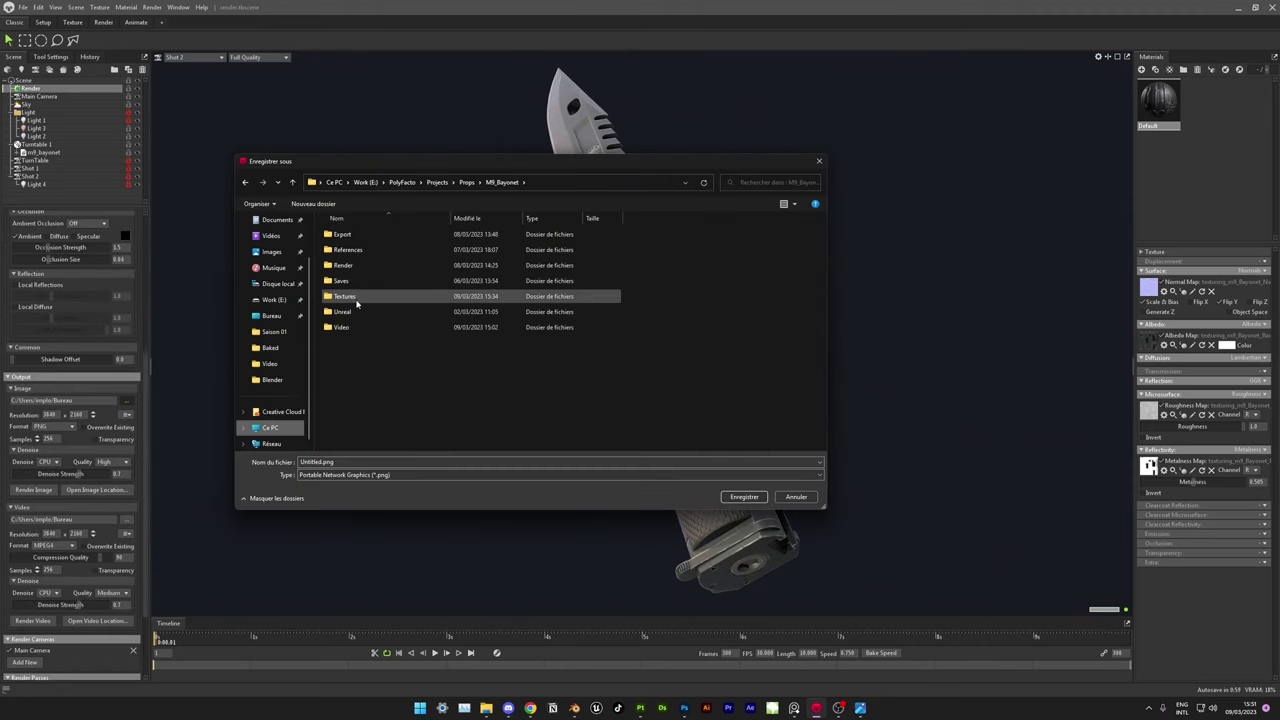
{"action": "double_click", "coordinate": [352, 266]}
{"action": "type", "text": "shot_02"}
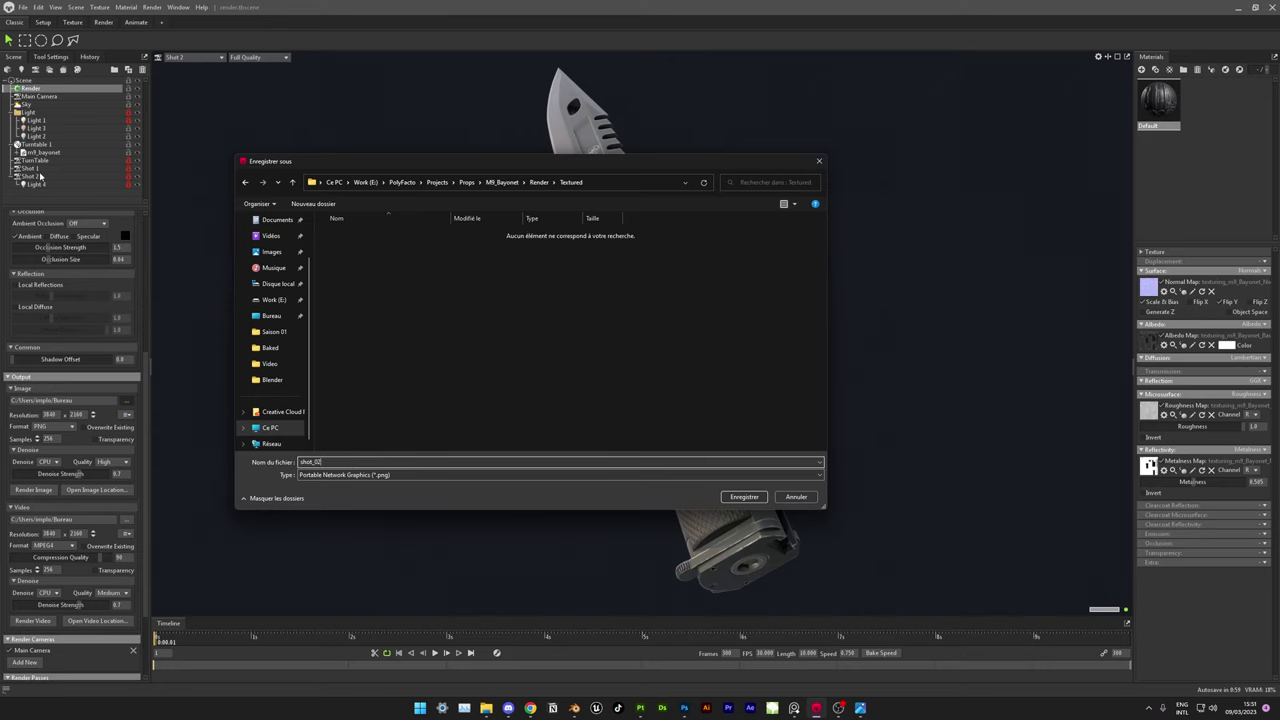
{"action": "key", "text": "Return"}
- Render the still image and select the Shot 2 camera
{"action": "left_click", "coordinate": [31, 488]}
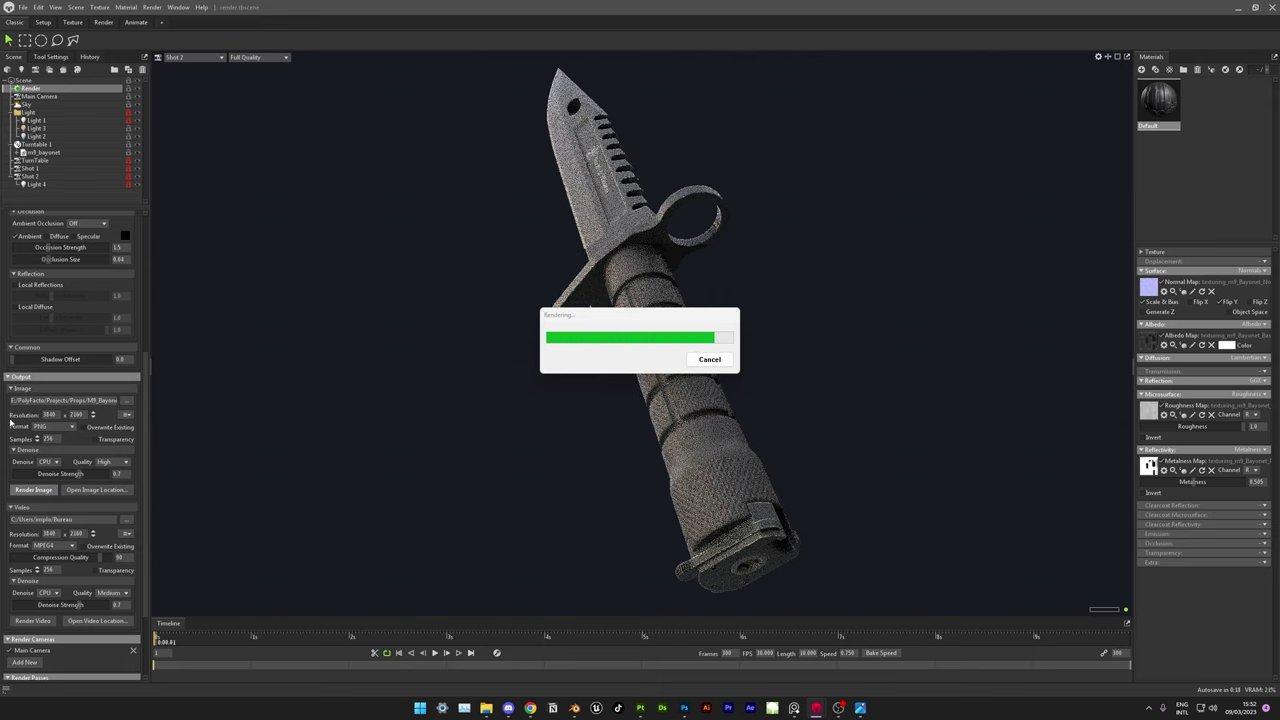
{"action": "scroll", "coordinate": [69, 487], "scroll_direction": "down", "scroll_amount": 3}
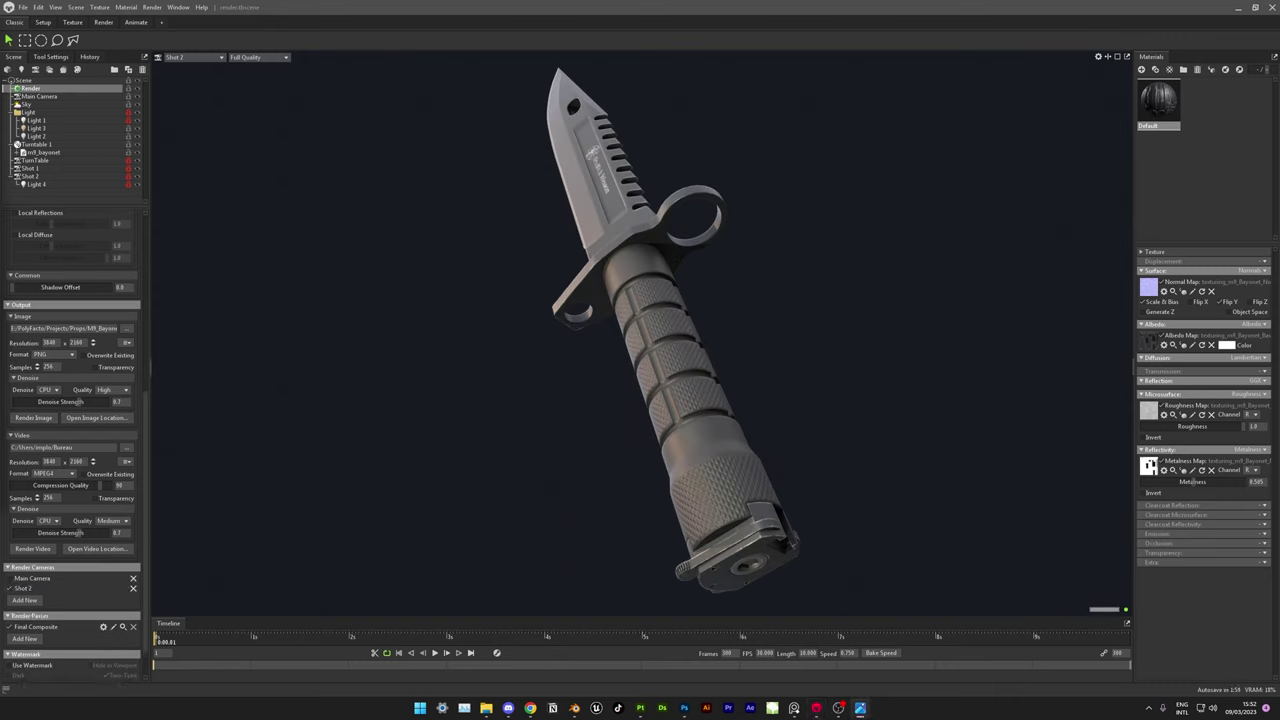
{"action": "left_click", "coordinate": [30, 176]}
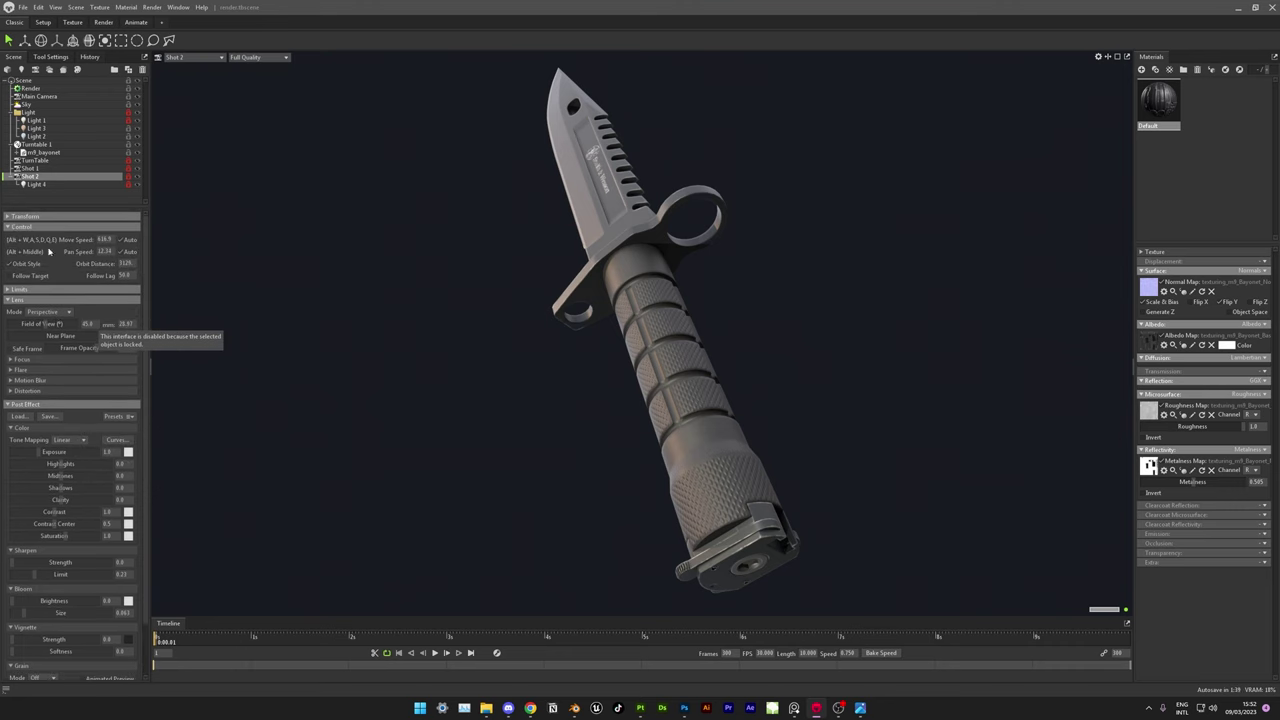
- Parent Light 4 under the Shot 2 camera in the scene tree
{"action": "left_click", "coordinate": [14, 217]}
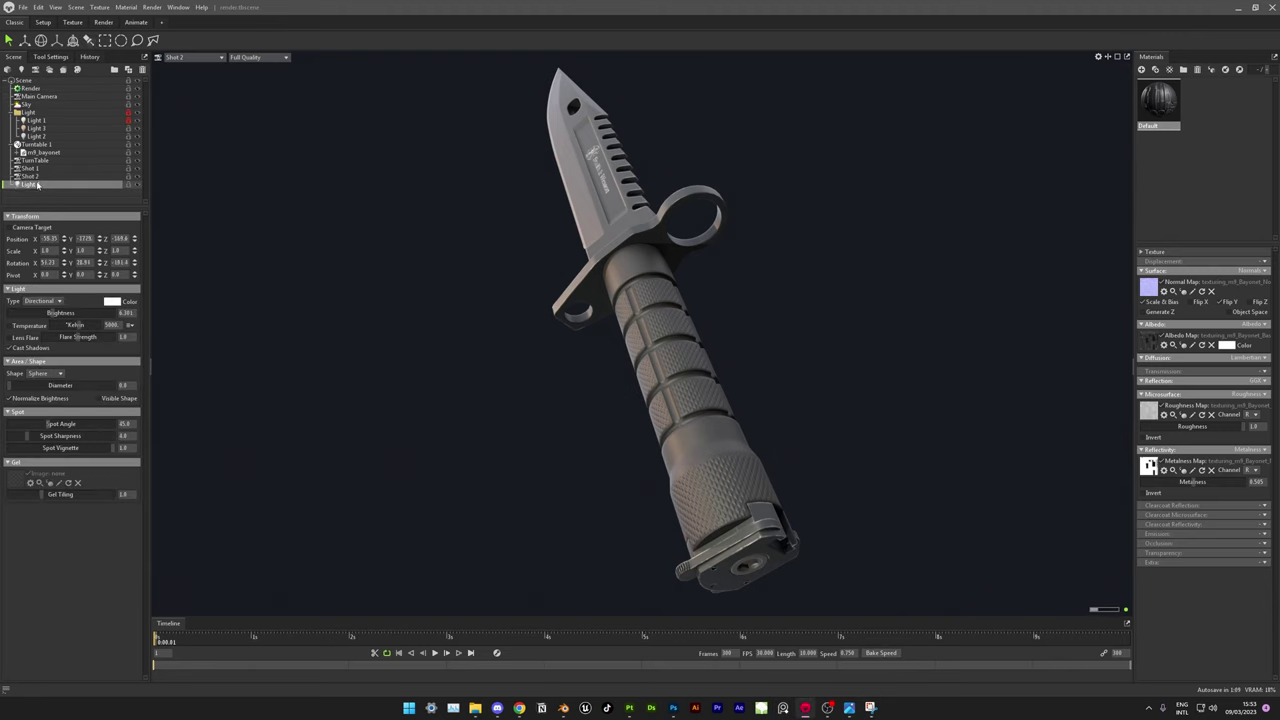
{"action": "left_click", "coordinate": [188, 57]}
{"action": "left_click", "coordinate": [183, 63]}
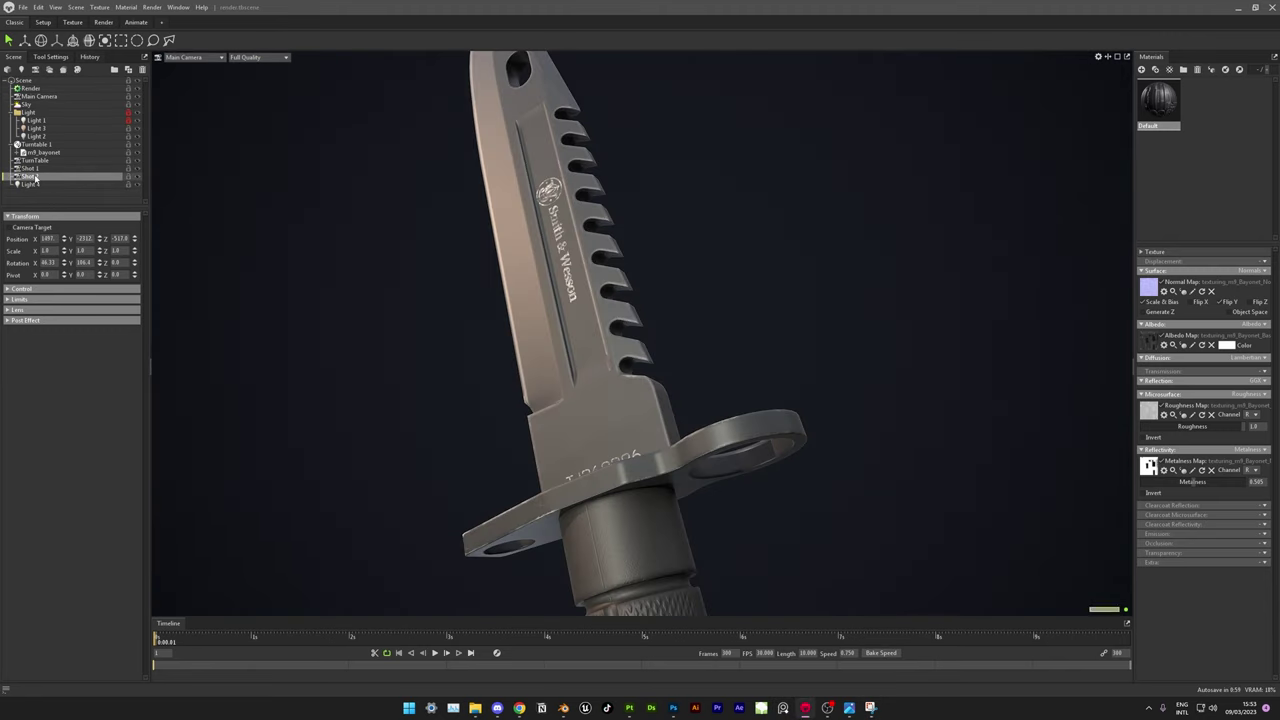
{"action": "key", "text": "Delete"}
{"action": "left_click", "coordinate": [37, 97]}
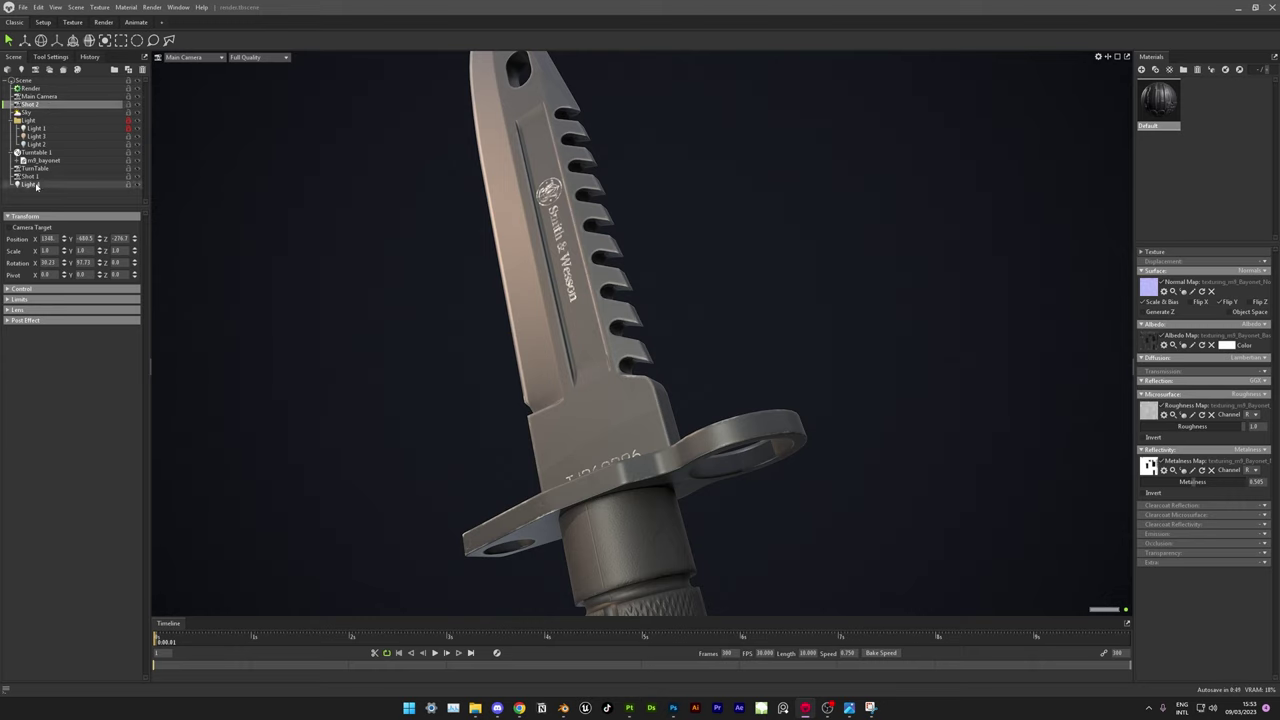
{"action": "left_click_drag", "start_coordinate": [36, 185], "coordinate": [30, 104]}
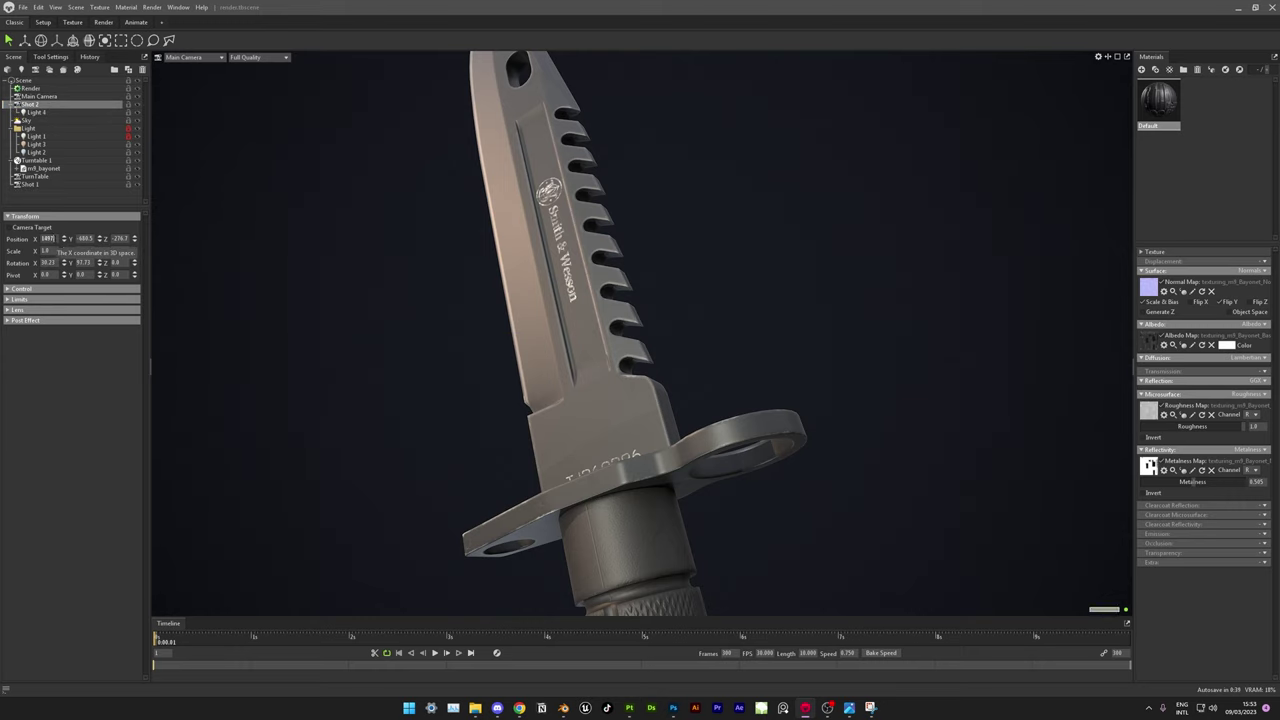
- Re-aim Shot 2 by adjusting Position Z and setting rotation X 46.33, Y 186.5 to frame the whole knife
{"action": "left_click", "coordinate": [188, 57]}
{"action": "left_click", "coordinate": [180, 80]}
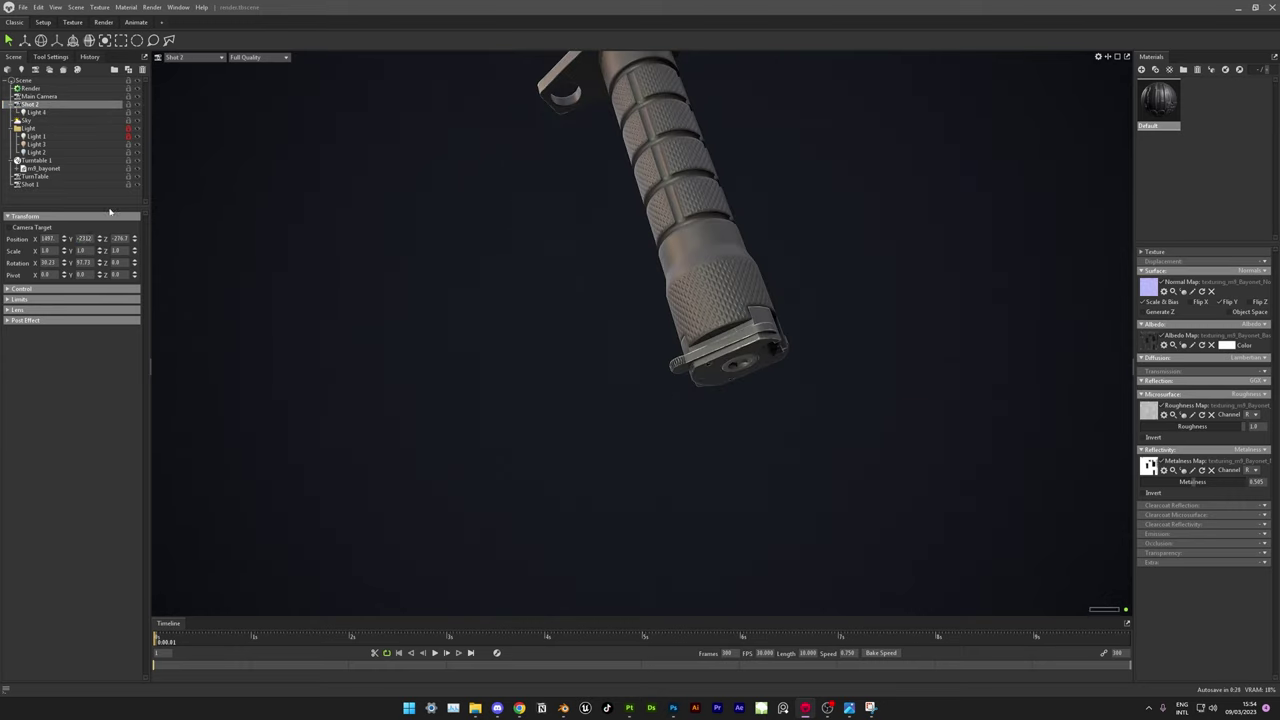
{"action": "key", "text": "Return"}
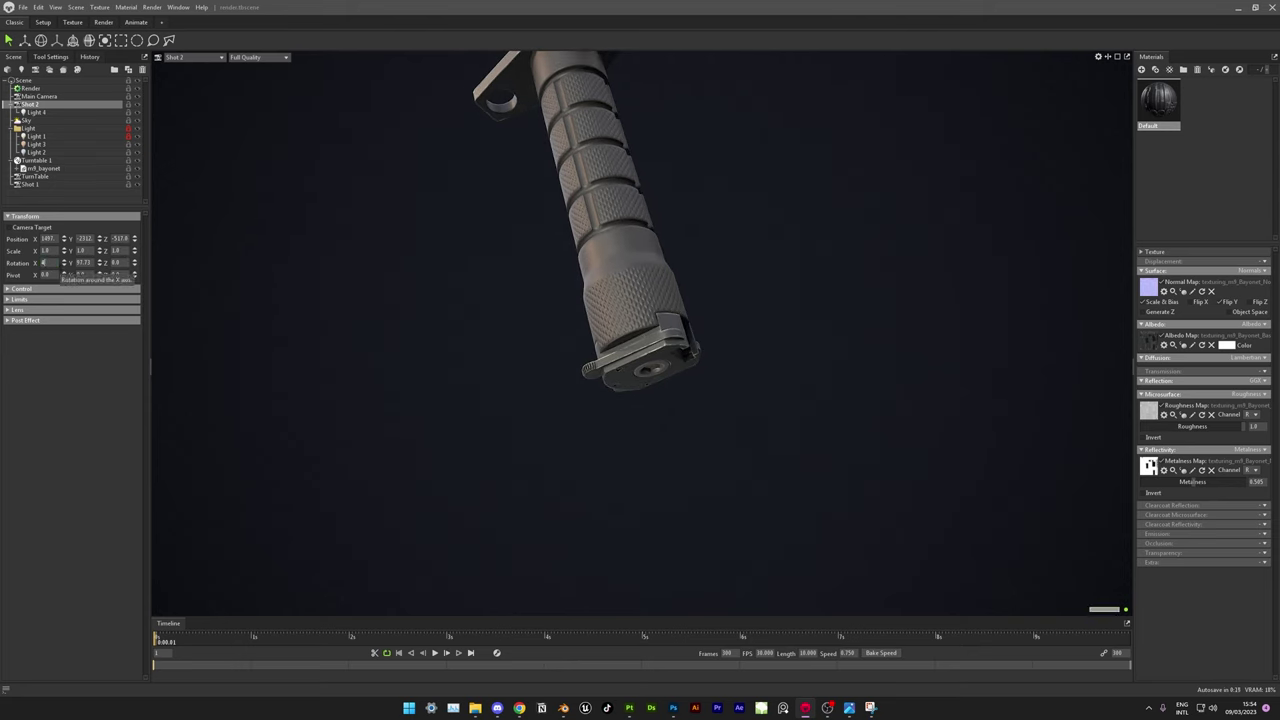
{"action": "type", "text": "6.33"}
{"action": "key", "text": "Tab"}
{"action": "type", "text": ".5"}
{"action": "key", "text": "Tab"}
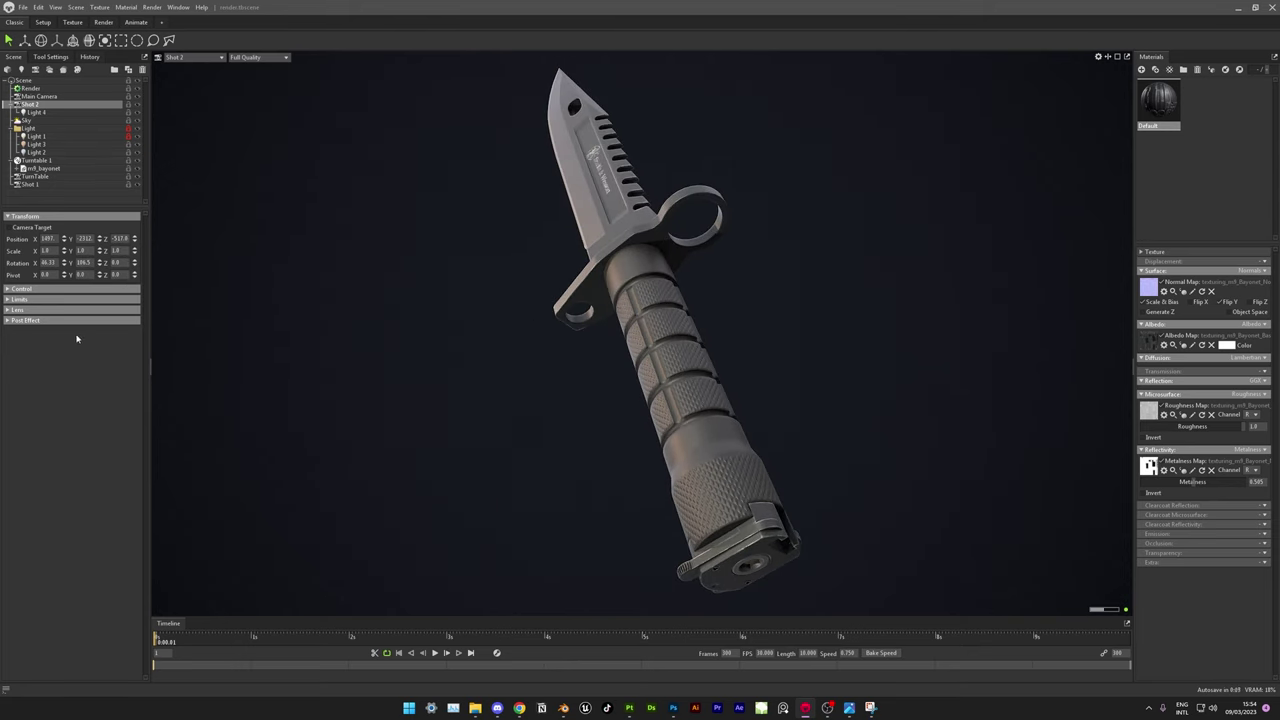
- Render a still from Shot 2, then select the Shot 1 camera
{"action": "left_click", "coordinate": [30, 88]}
{"action": "scroll", "coordinate": [70, 400], "scroll_direction": "down", "scroll_amount": 5}
{"action": "left_click", "coordinate": [40, 388]}
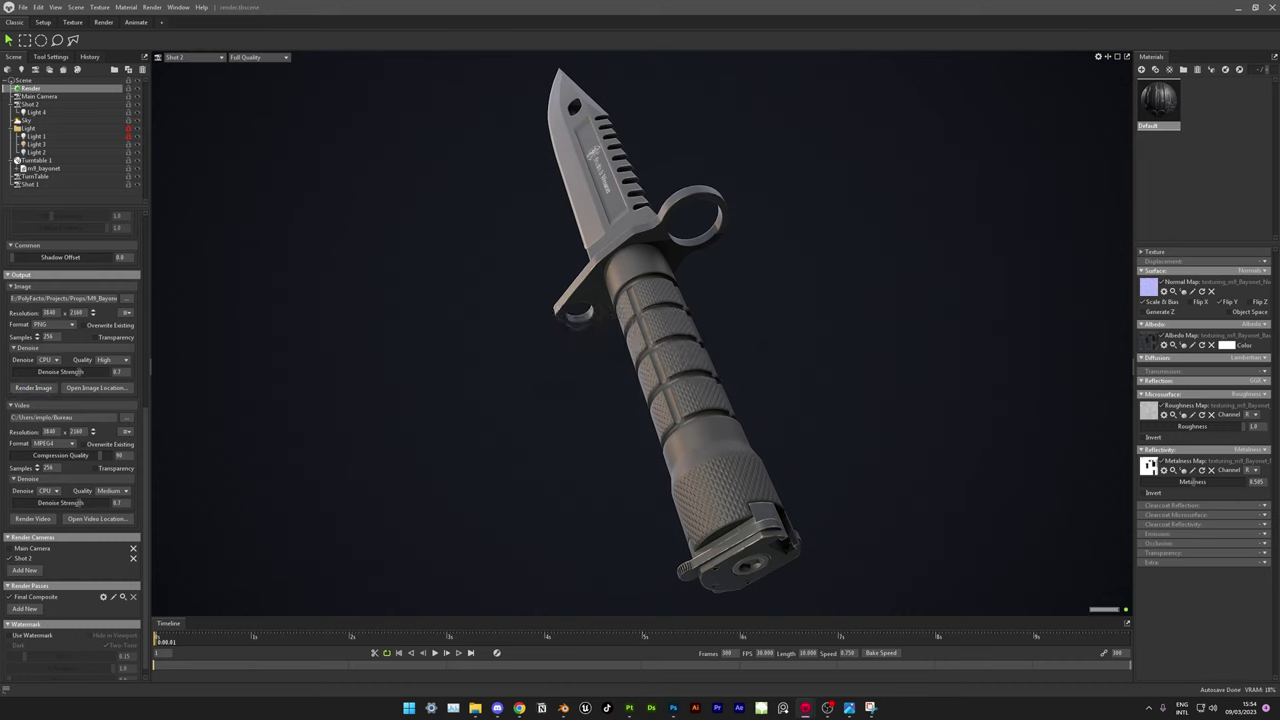
{"action": "left_click", "coordinate": [28, 176]}
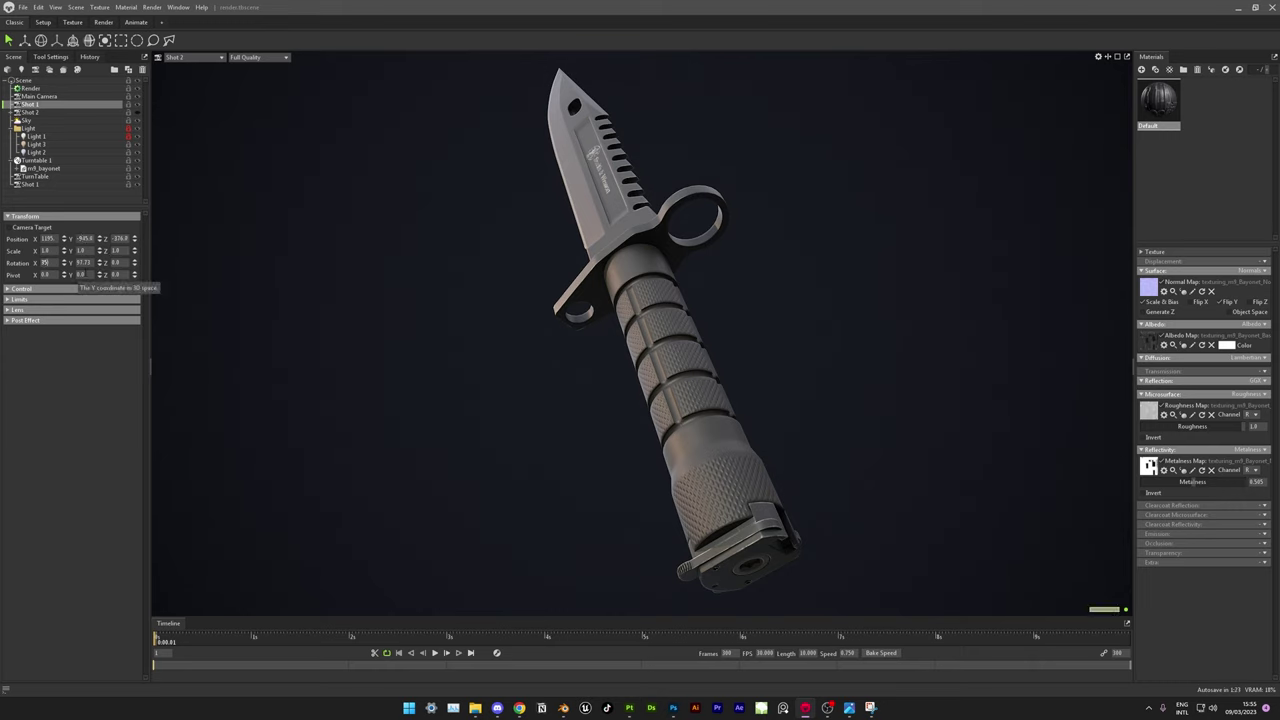
- Delete the duplicate Shot 1 camera, nudge Shot 1's X rotation, and turn the knife to a better angle
{"action": "left_click", "coordinate": [190, 57]}
{"action": "left_click", "coordinate": [185, 75]}
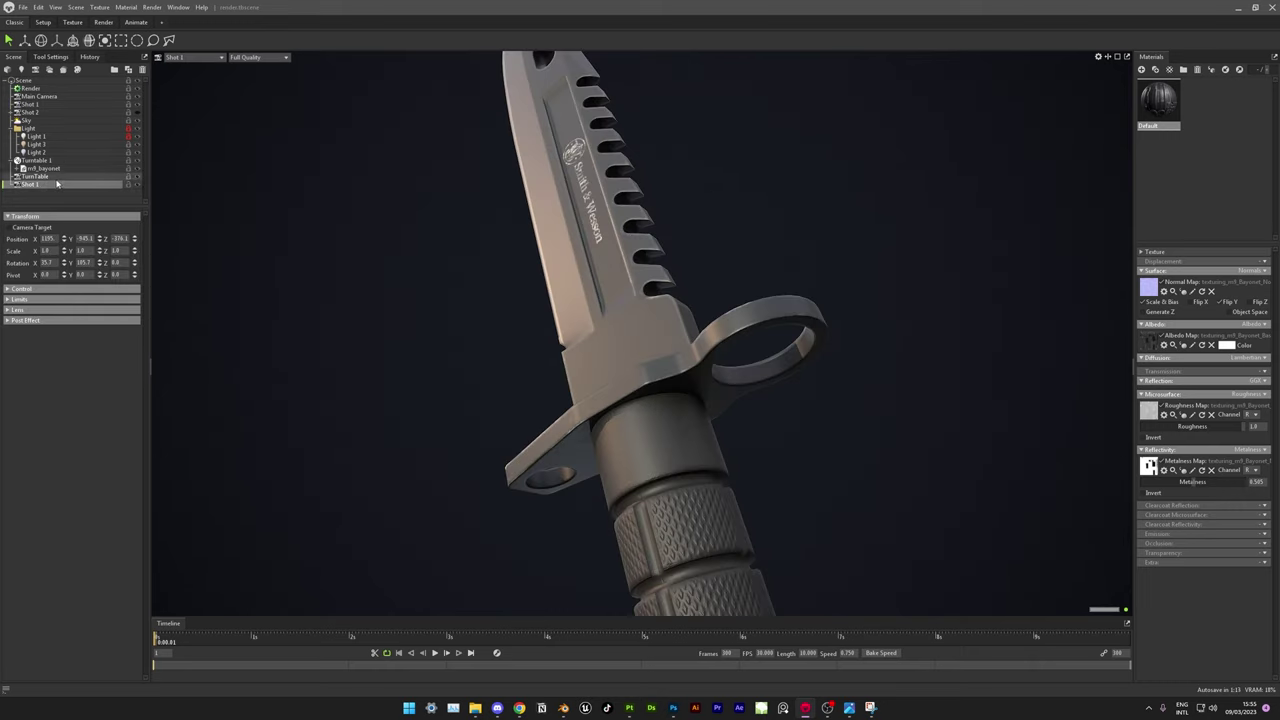
{"action": "key", "text": "Delete"}
{"action": "left_click", "coordinate": [190, 57]}
{"action": "left_click", "coordinate": [185, 75]}
{"action": "left_click", "coordinate": [40, 104]}
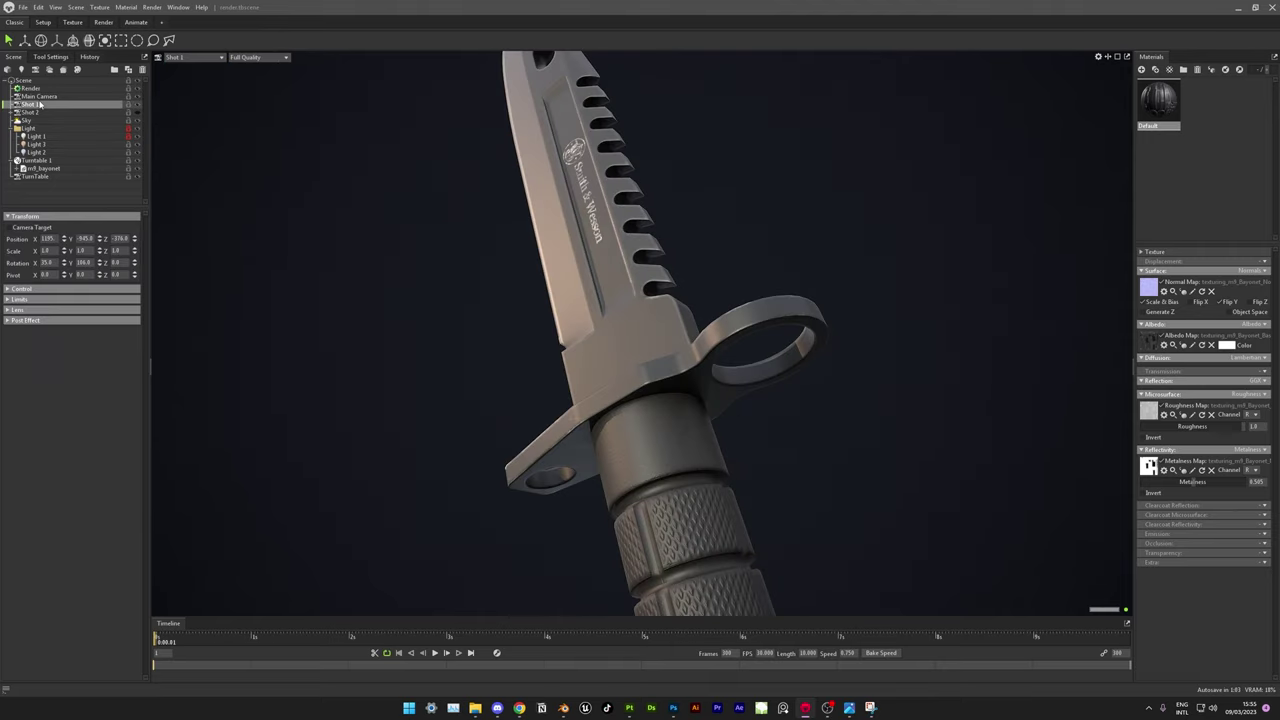
{"action": "left_click_drag", "start_coordinate": [48, 262], "coordinate": [54, 265]}
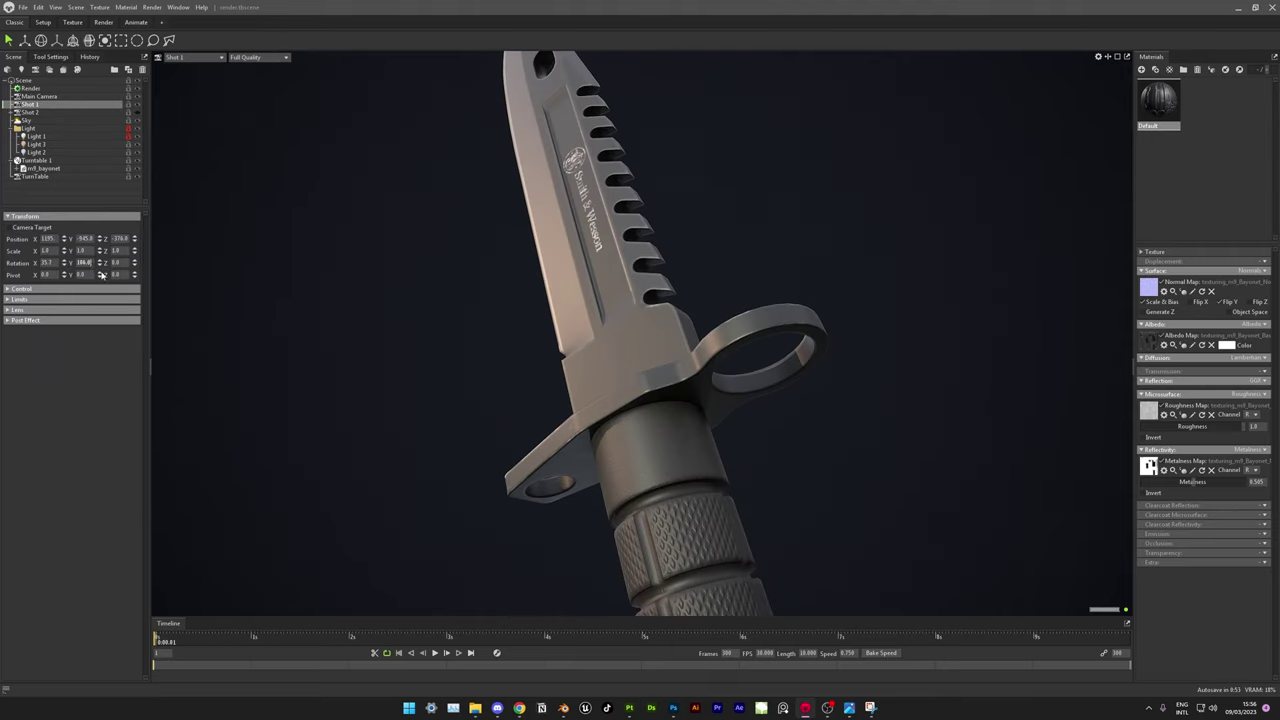
{"action": "left_click_drag", "start_coordinate": [674, 638], "coordinate": [820, 640]}
- Render a still from Shot 1, then select the TurnTable camera
{"action": "left_click", "coordinate": [30, 88]}
{"action": "scroll", "coordinate": [70, 400], "scroll_direction": "down", "scroll_amount": 5}
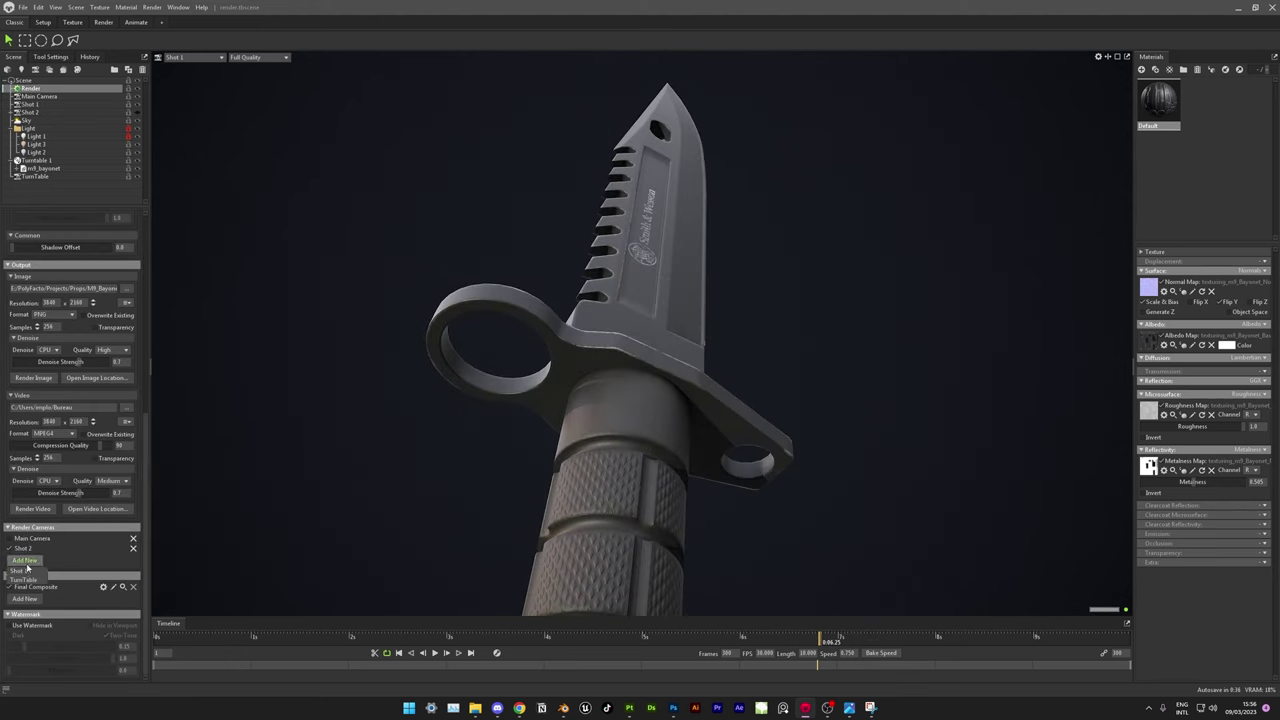
{"action": "left_click", "coordinate": [33, 378]}
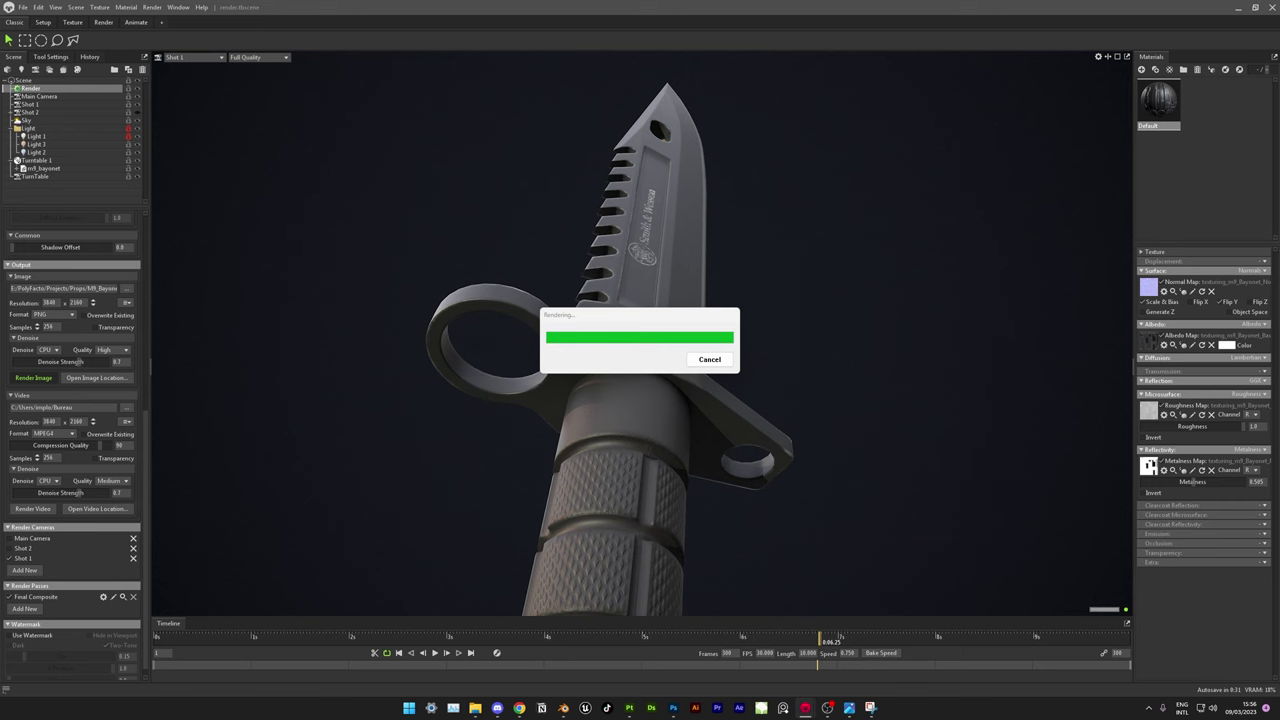
{"action": "left_click", "coordinate": [35, 176]}
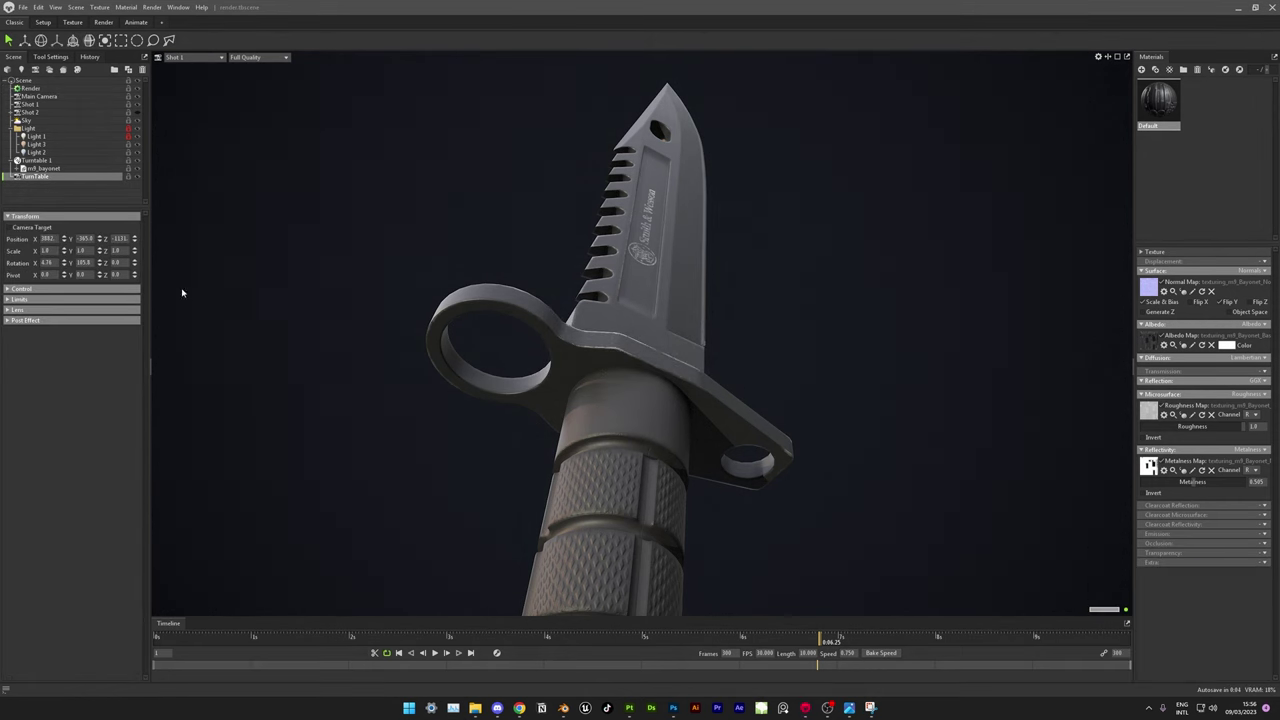
- Move TurnTable up beside Main Camera, view through it, and play the spin until the knife faces front
{"action": "left_click_drag", "start_coordinate": [35, 176], "coordinate": [42, 100]}
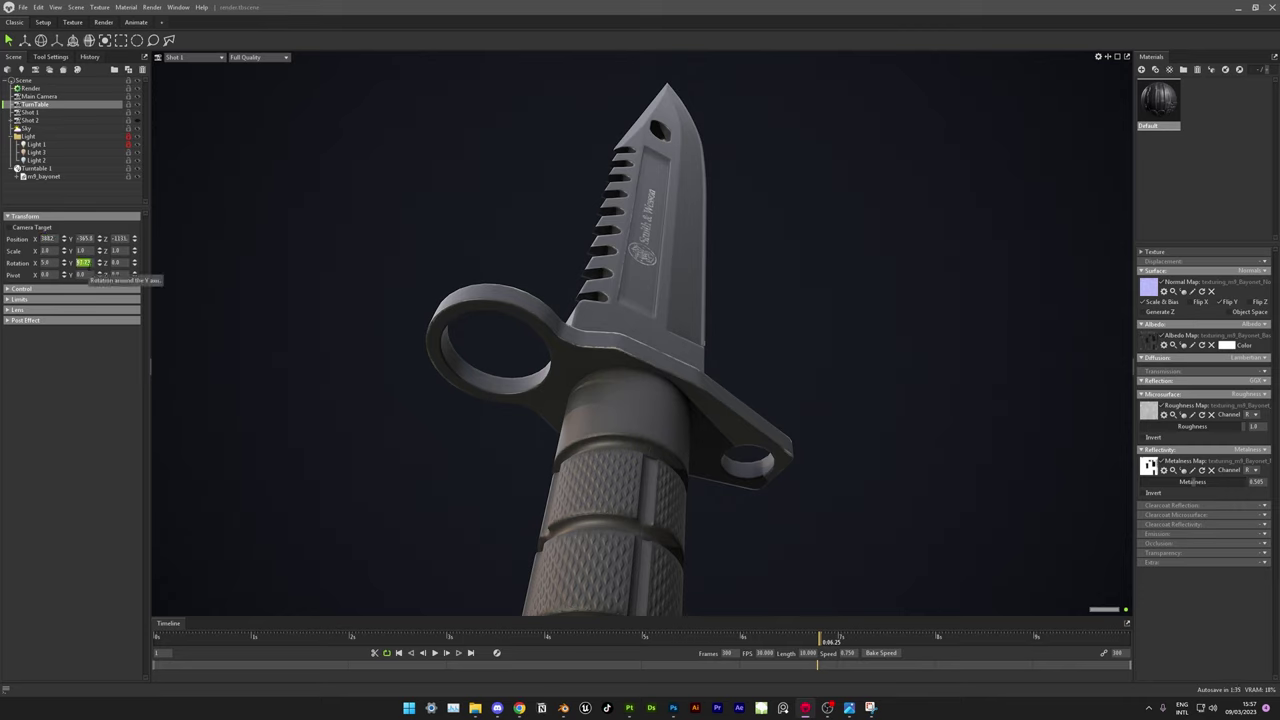
{"action": "left_click", "coordinate": [190, 57]}
{"action": "left_click", "coordinate": [190, 84]}
{"action": "left_click", "coordinate": [434, 652]}
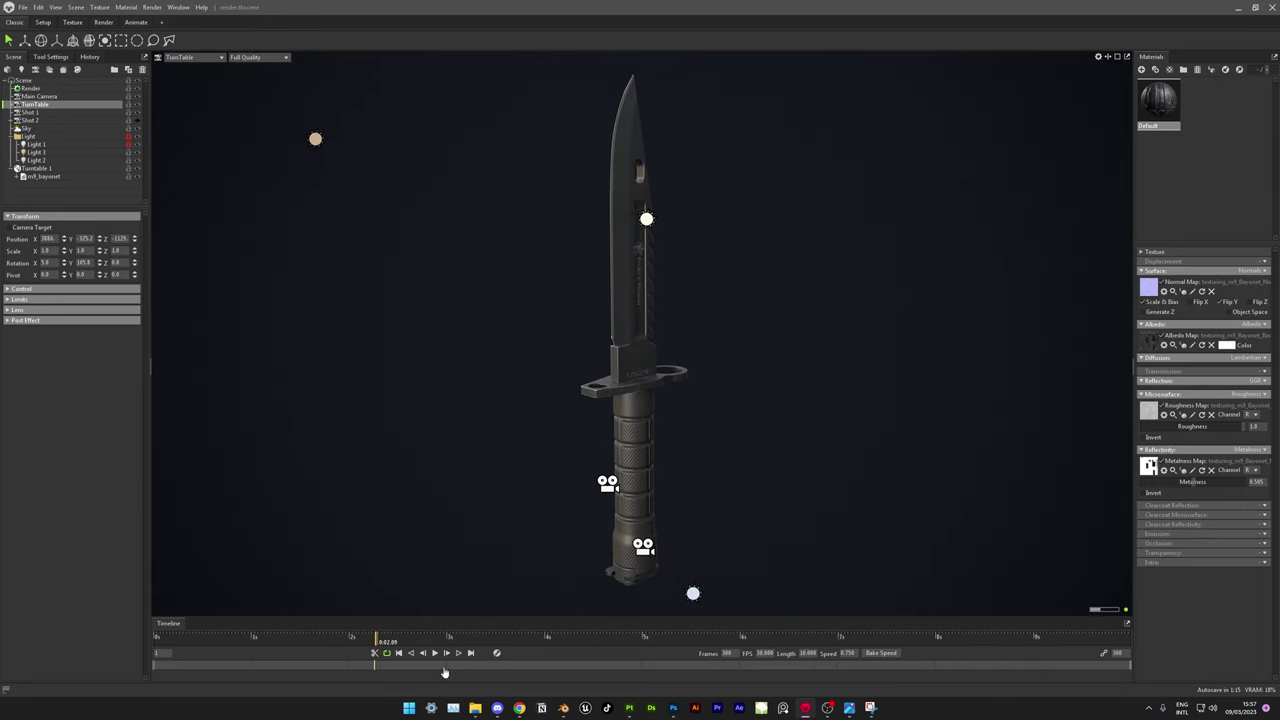
{"action": "left_click", "coordinate": [434, 652]}
- Inspect the TurnTable camera's Control, orbit limit and Post Effect settings
{"action": "left_click", "coordinate": [8, 289]}
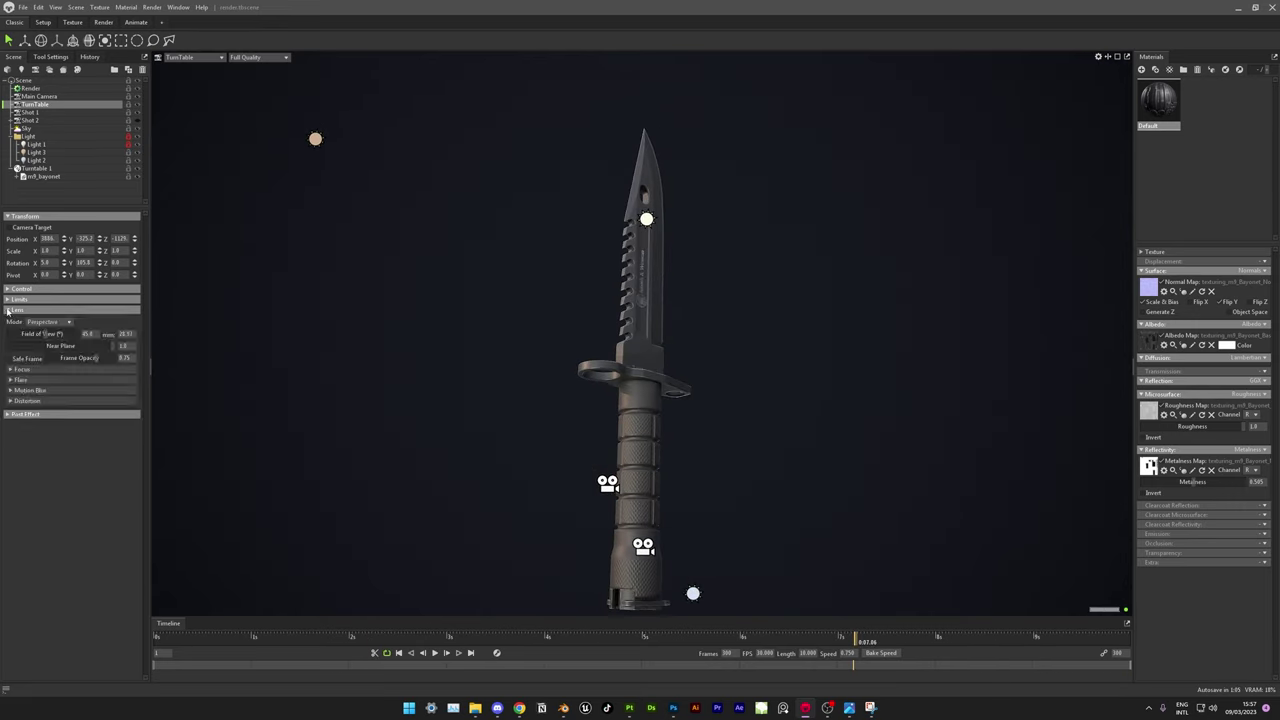
{"action": "left_click", "coordinate": [8, 289]}
{"action": "left_click", "coordinate": [7, 300]}
{"action": "left_click", "coordinate": [7, 300]}
{"action": "left_click", "coordinate": [8, 320]}
{"action": "left_click", "coordinate": [8, 289]}
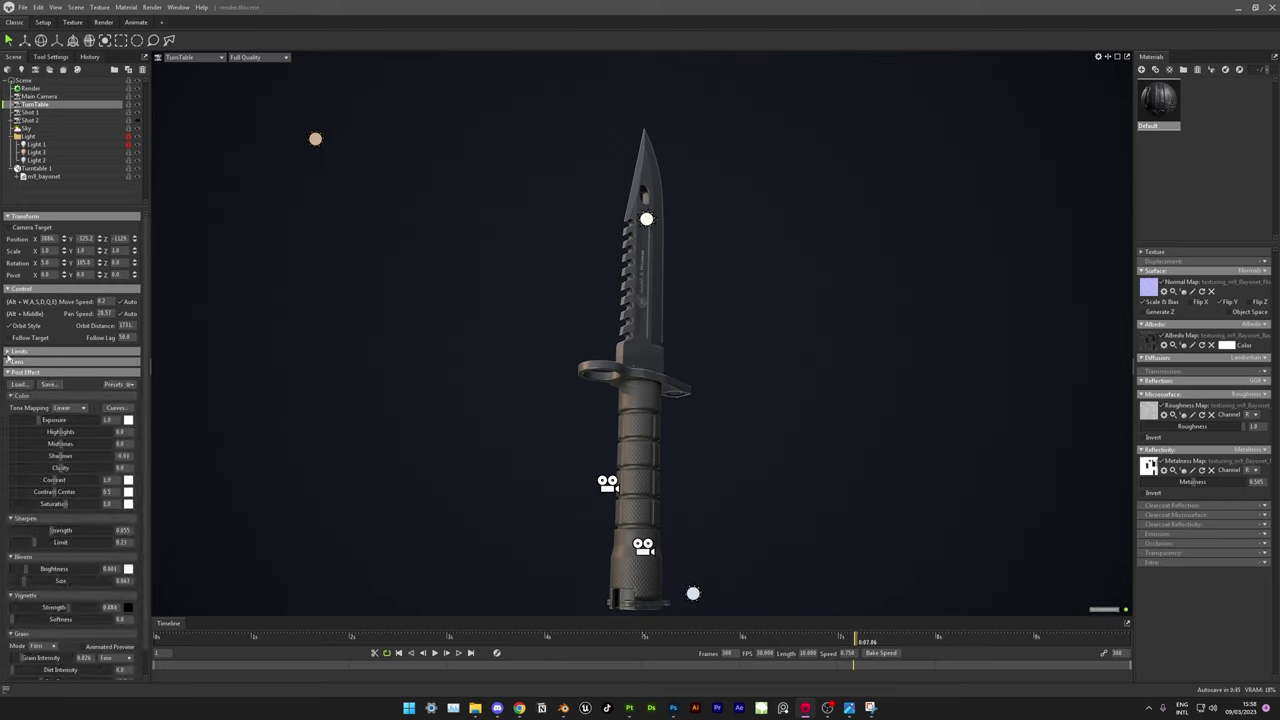
{"action": "left_click", "coordinate": [8, 352]}
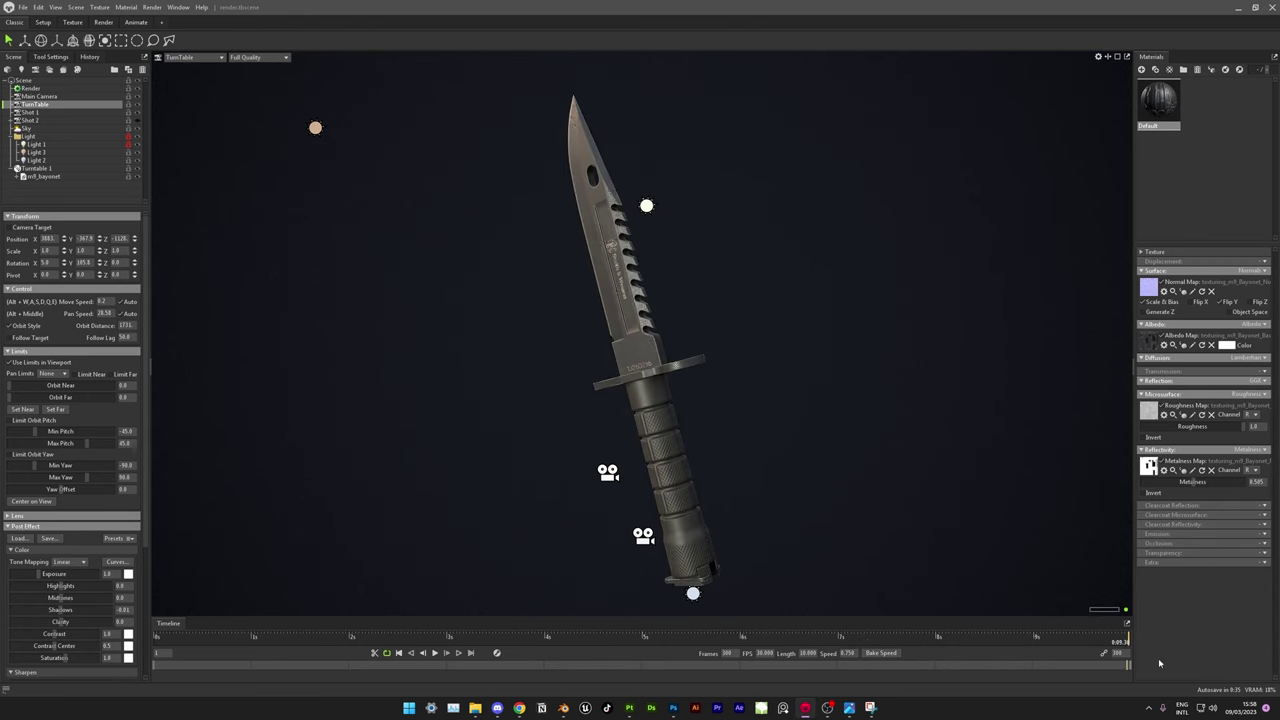
- Start rendering the turntable video at 3840×2160 in MPEG4
{"action": "left_click", "coordinate": [30, 88]}
{"action": "scroll", "coordinate": [60, 450], "scroll_direction": "down", "scroll_amount": 2}
{"action": "left_click", "coordinate": [33, 498]}
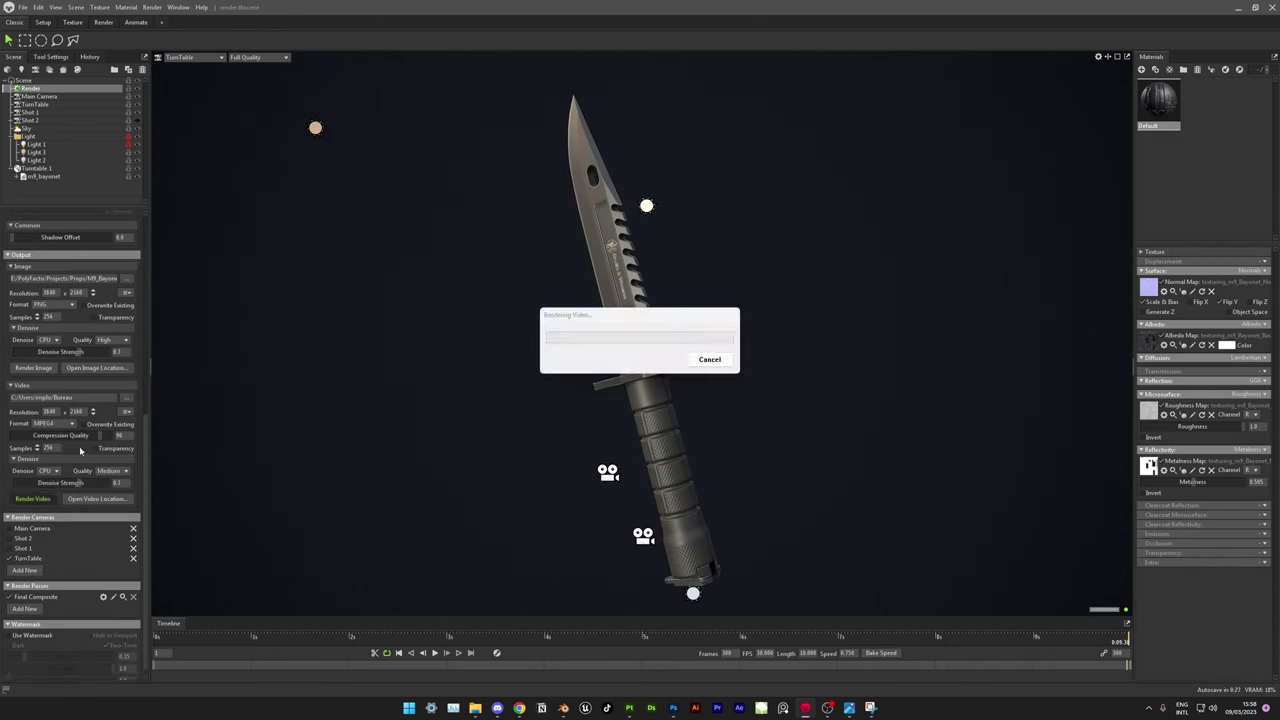